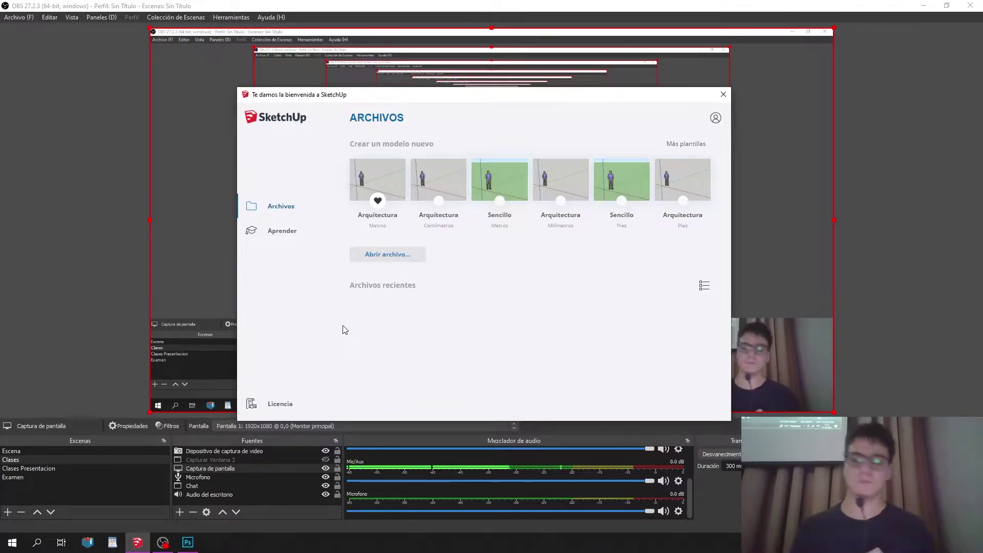
# Set Arquitectura Centímetros as the default template and create a new model from it.
pyautogui.moveTo(449, 97)
pyautogui.mouseDown()
pyautogui.moveTo(461, 87)
pyautogui.moveTo(487, 121)
pyautogui.moveTo(466, 75)
pyautogui.moveTo(477, 94)
pyautogui.moveTo(464, 100)
pyautogui.moveTo(418, 71)
pyautogui.moveTo(457, 69)
pyautogui.moveTo(469, 115)
pyautogui.moveTo(423, 68)
pyautogui.moveTo(535, 195)
pyautogui.moveTo(398, 78)
pyautogui.moveTo(454, 79)
pyautogui.moveTo(456, 176)
pyautogui.moveTo(456, 114)
pyautogui.moveTo(475, 125)
pyautogui.mouseUp()
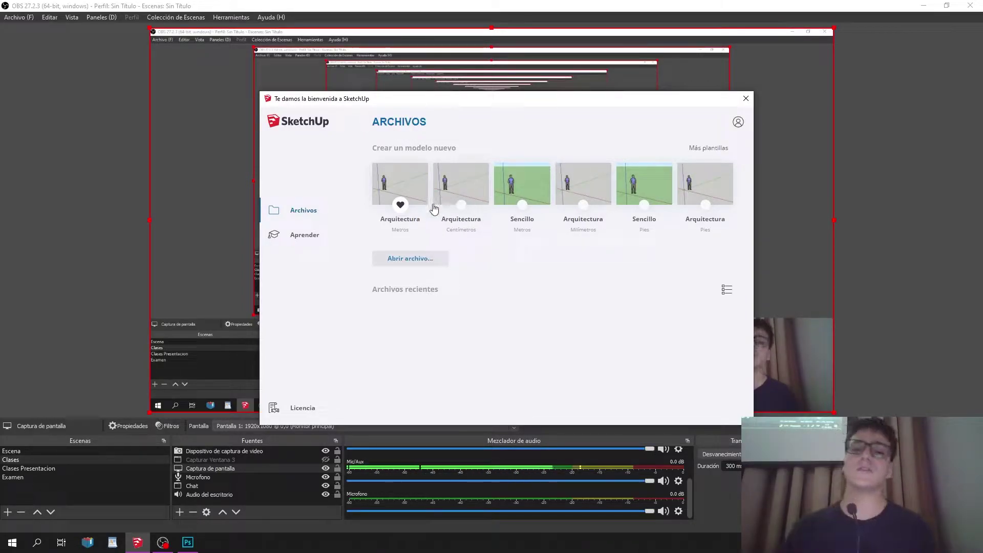
pyautogui.click(461, 205)
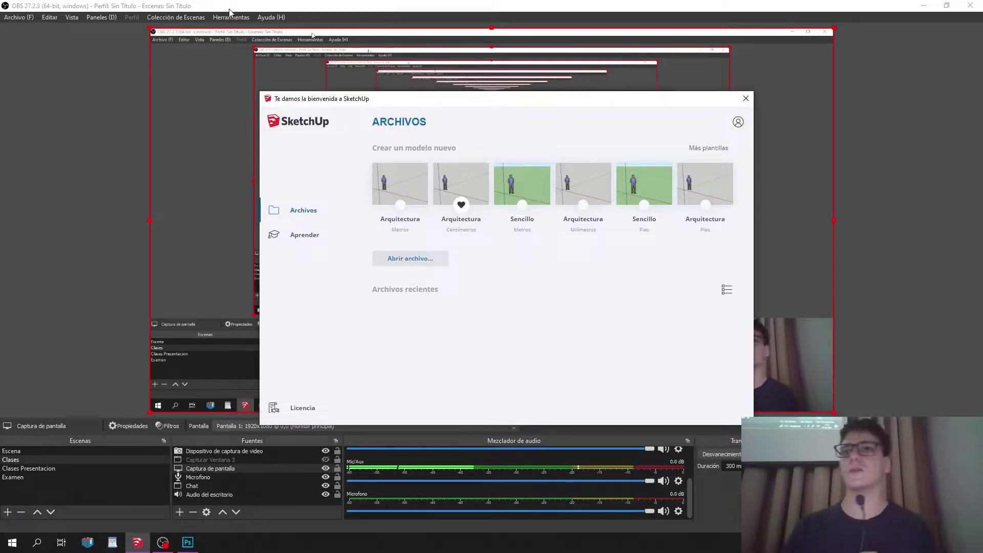
pyautogui.click(454, 170)
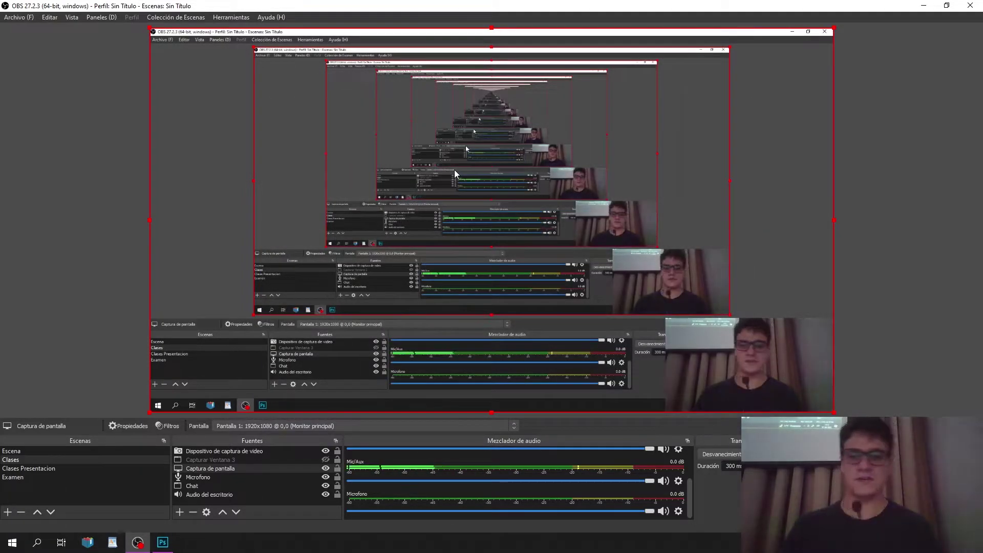
# Switch to Photoshop and sketch three black axes from a common origin on Capa 1, labelled X, Y and Z.
pyautogui.click(162, 542)
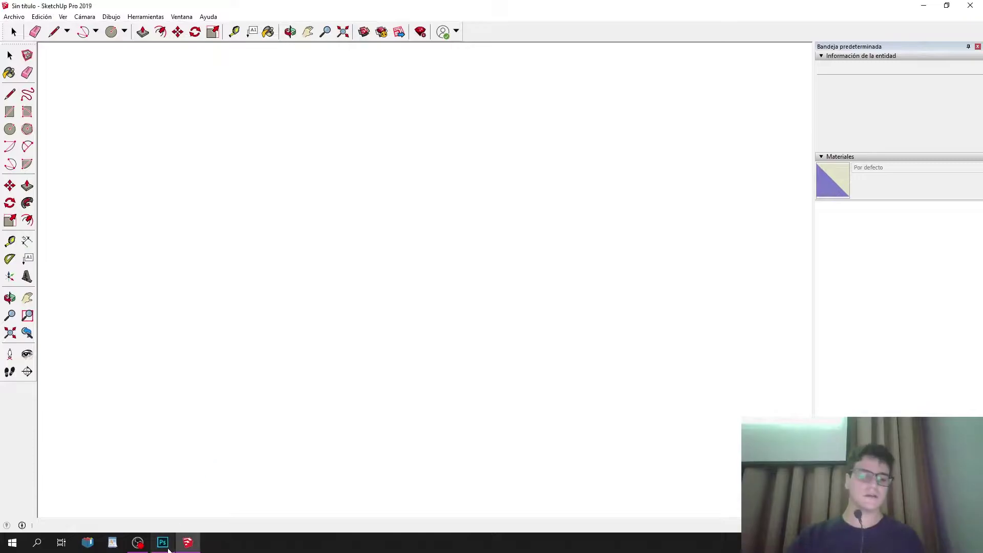
pyautogui.click(163, 543)
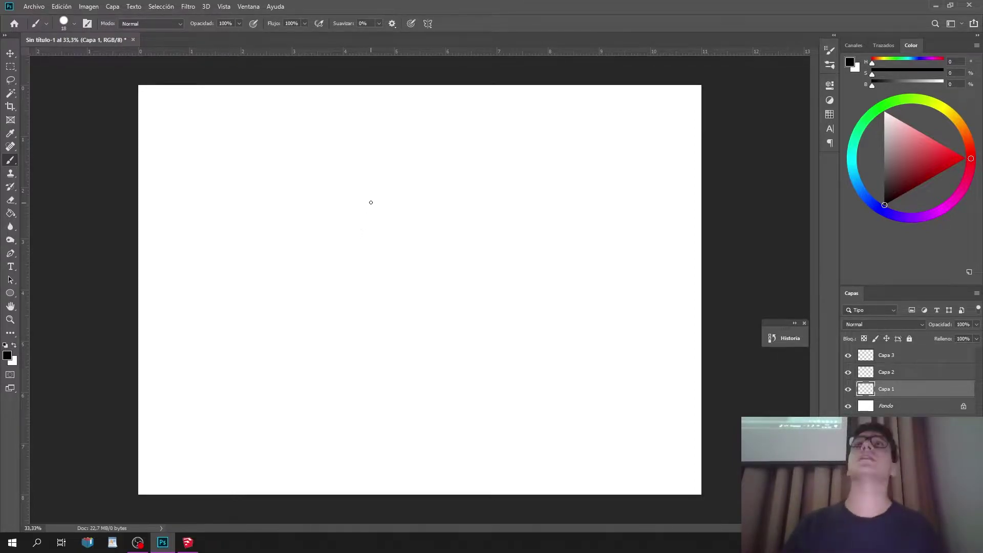
pyautogui.moveTo(371, 174); pyautogui.dragTo(370, 272)
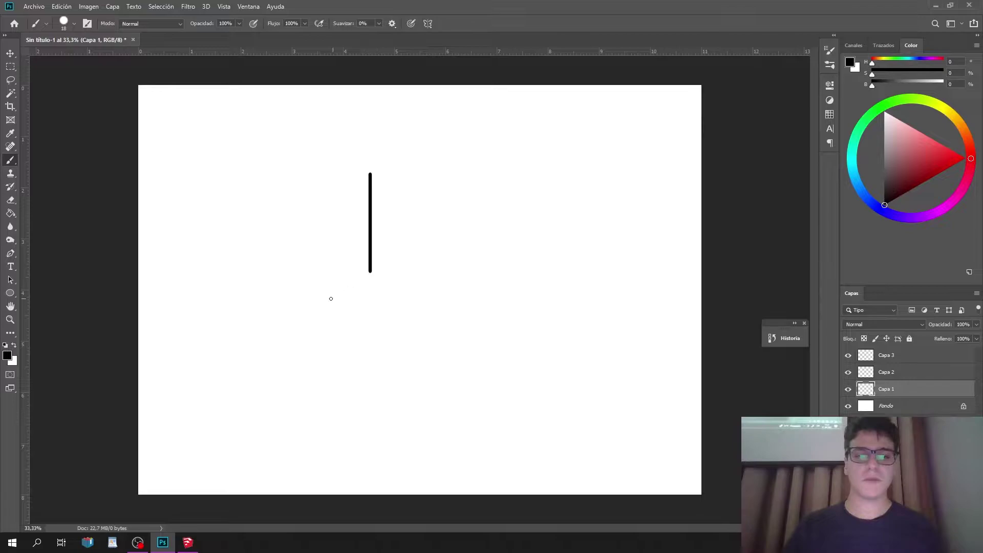
pyautogui.keyDown('shift'); pyautogui.click(278, 323); pyautogui.keyUp('shift')
pyautogui.click(370, 271)
pyautogui.keyDown('shift'); pyautogui.click(447, 328); pyautogui.keyUp('shift')
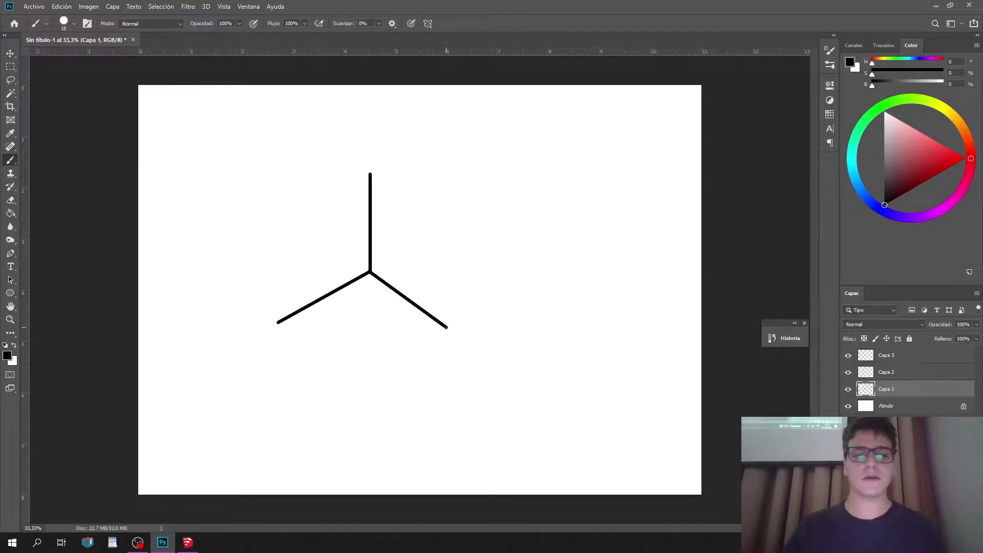
pyautogui.moveTo(252, 337); pyautogui.dragTo(268, 359)
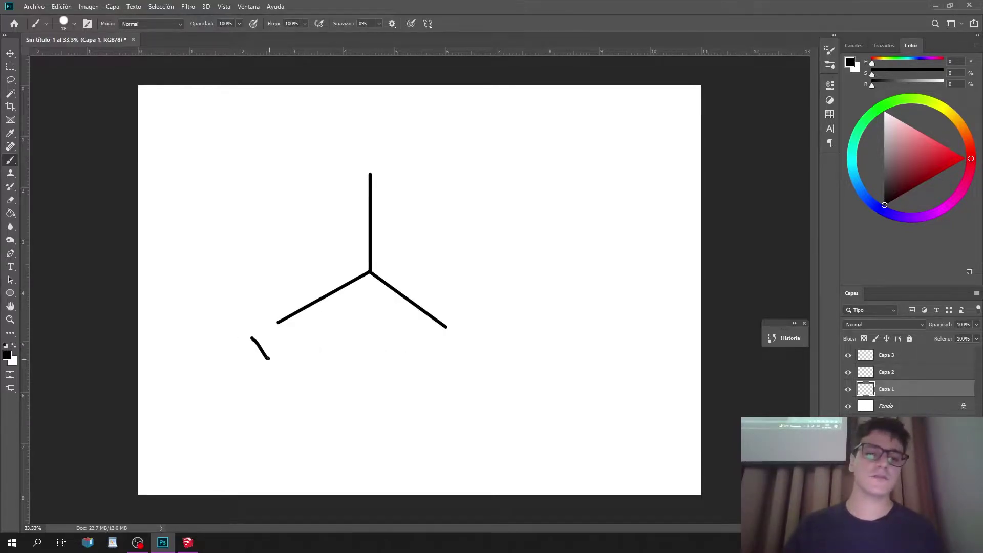
pyautogui.moveTo(465, 335); pyautogui.dragTo(484, 355)
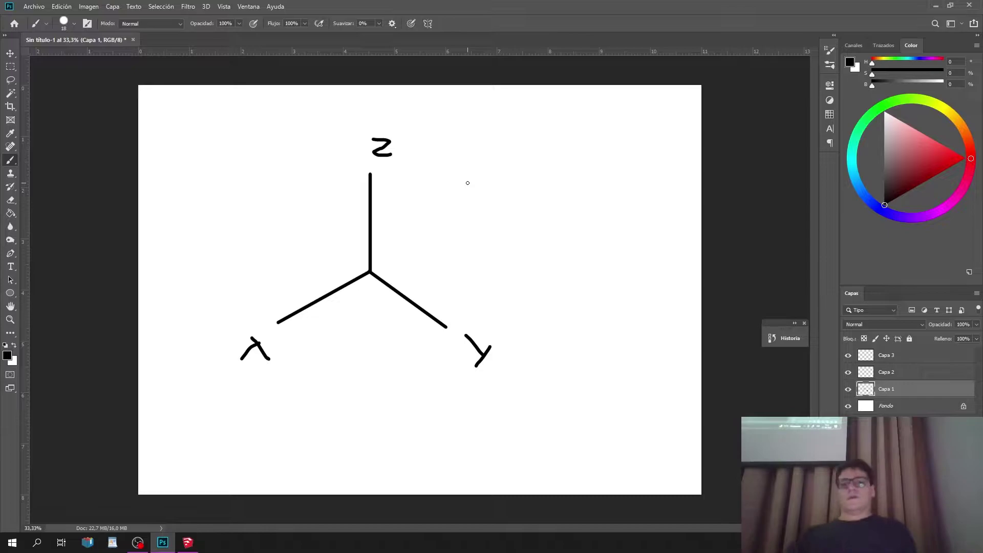
# Draw a red parallelogram lying flat between the X and Y axes.
pyautogui.keyDown('alt'); pyautogui.keyDown('shift'); pyautogui.moveTo(537, 203); pyautogui.dragTo(537, 203, button='right'); pyautogui.keyUp('shift'); pyautogui.keyUp('alt')
pyautogui.keyDown('shift'); pyautogui.moveTo(371, 308); pyautogui.dragTo(318, 308); pyautogui.keyUp('shift')
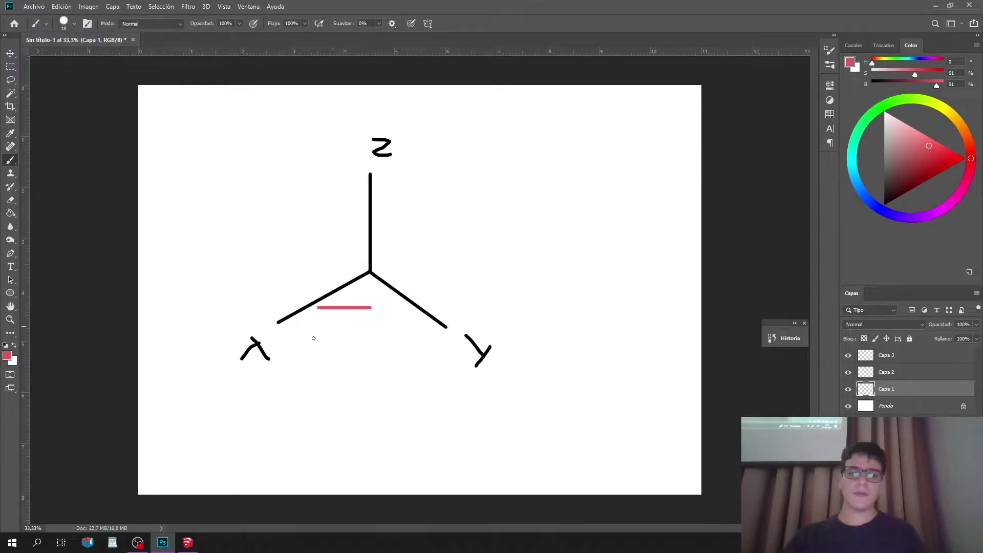
pyautogui.hotkey('ctrl', 'z')
pyautogui.keyDown('shift'); pyautogui.click(302, 342); pyautogui.keyUp('shift')
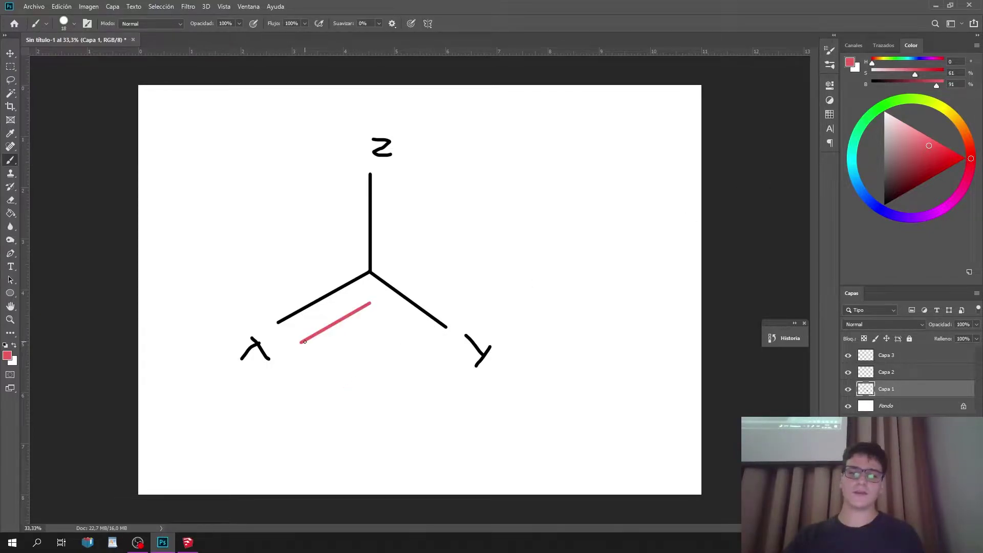
pyautogui.keyDown('shift'); pyautogui.click(352, 393); pyautogui.keyUp('shift')
pyautogui.keyDown('shift'); pyautogui.click(423, 345); pyautogui.keyUp('shift')
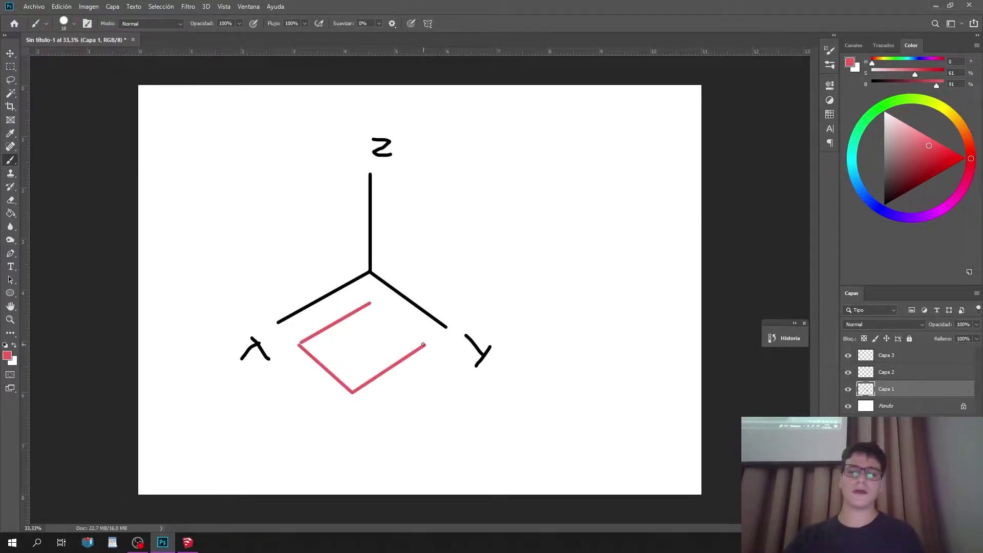
pyautogui.keyDown('shift'); pyautogui.click(374, 303); pyautogui.keyUp('shift')
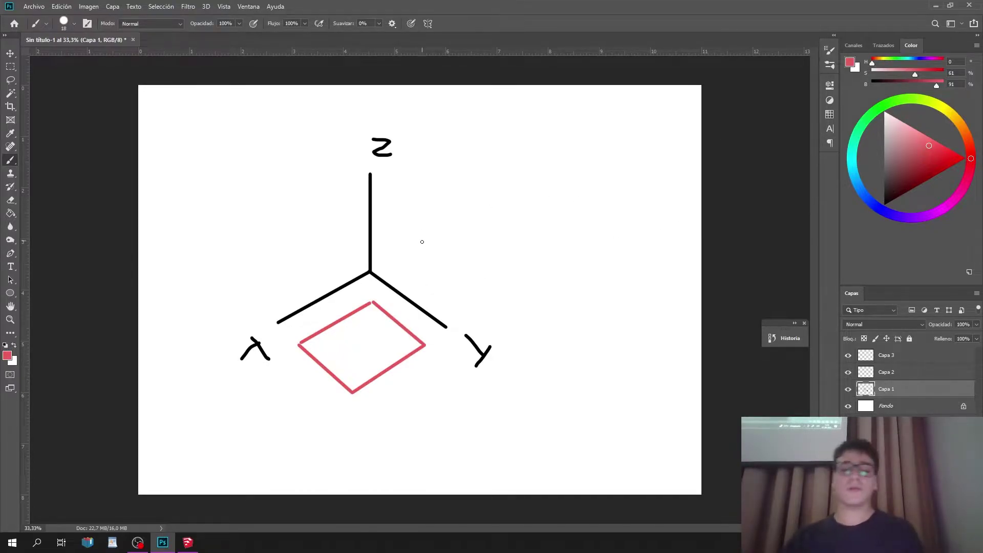
# Extend the parallelogram upwards along the Z axis with red vertical edges and slanted top edges.
pyautogui.keyDown('shift'); pyautogui.click(364, 203); pyautogui.keyUp('shift')
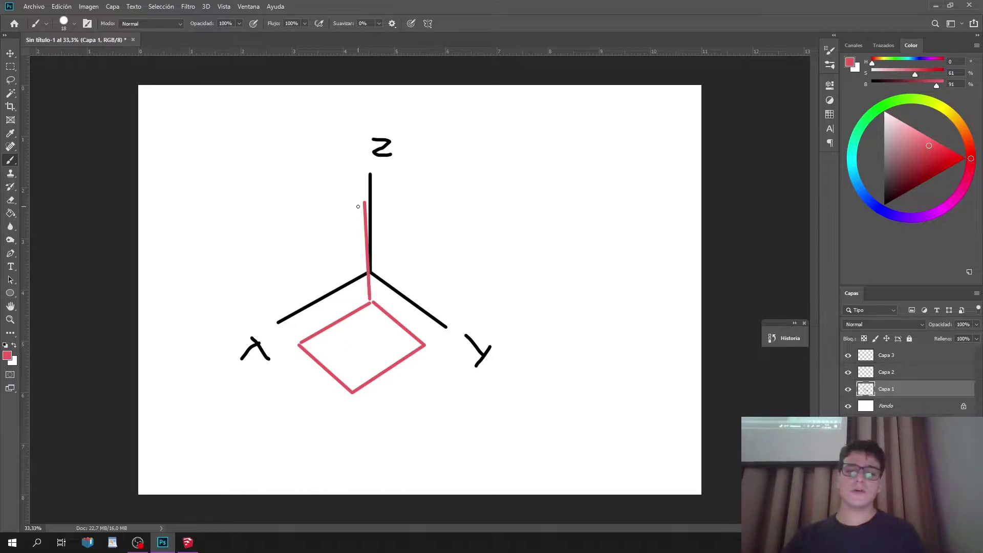
pyautogui.keyDown('shift'); pyautogui.click(280, 236); pyautogui.keyUp('shift')
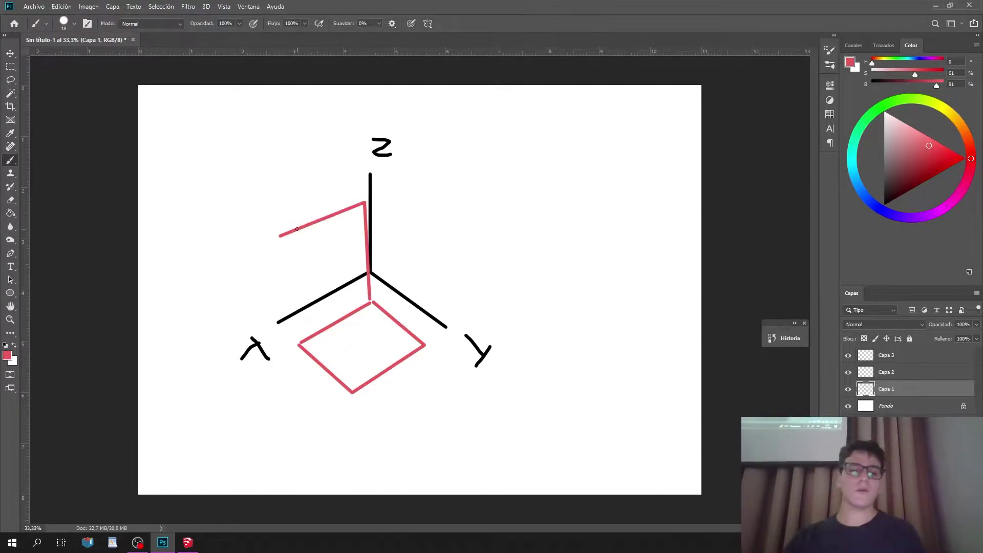
pyautogui.click(299, 345)
pyautogui.keyDown('shift'); pyautogui.click(297, 232); pyautogui.keyUp('shift')
pyautogui.keyDown('shift'); pyautogui.click(390, 269); pyautogui.keyUp('shift')
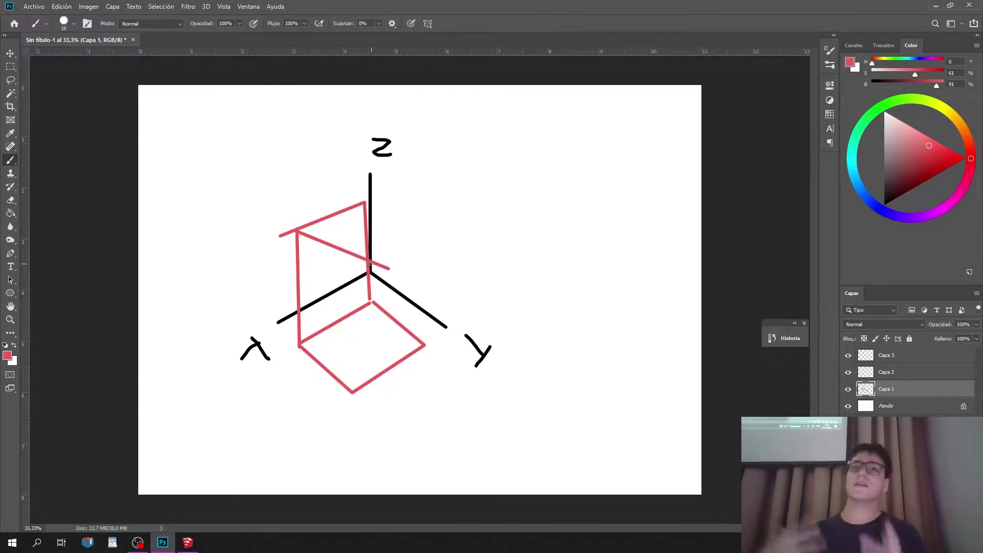
# Undo the red shape strokes, try one diagonal red stroke across the Z axis and undo it.
pyautogui.hotkey('ctrl', 'z')
pyautogui.hotkey('ctrl', 'z')
pyautogui.hotkey('ctrl', 'z')
pyautogui.hotkey('ctrl', 'z')
pyautogui.hotkey('ctrl', 'z')
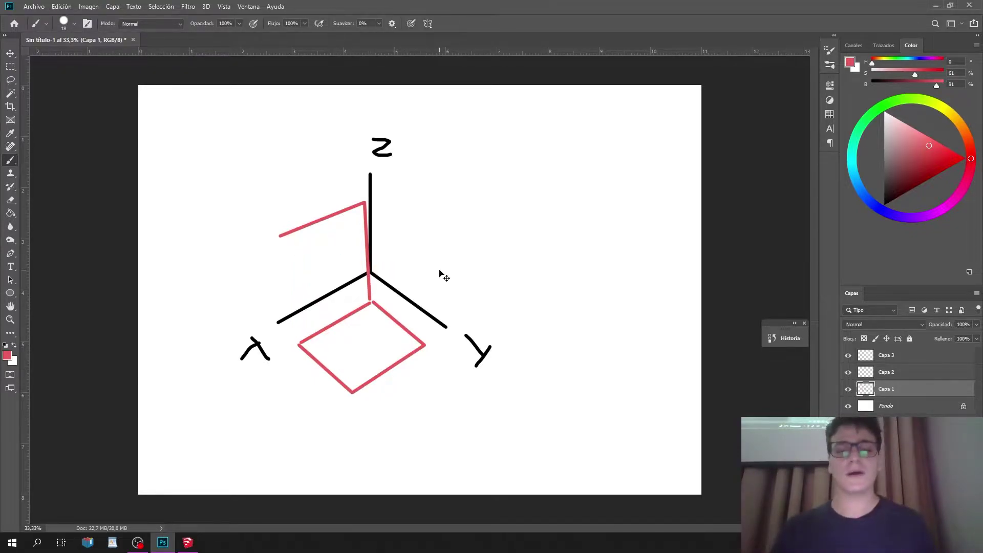
pyautogui.hotkey('ctrl', 'z')
pyautogui.hotkey('ctrl', 'z')
pyautogui.hotkey('ctrl', 'z')
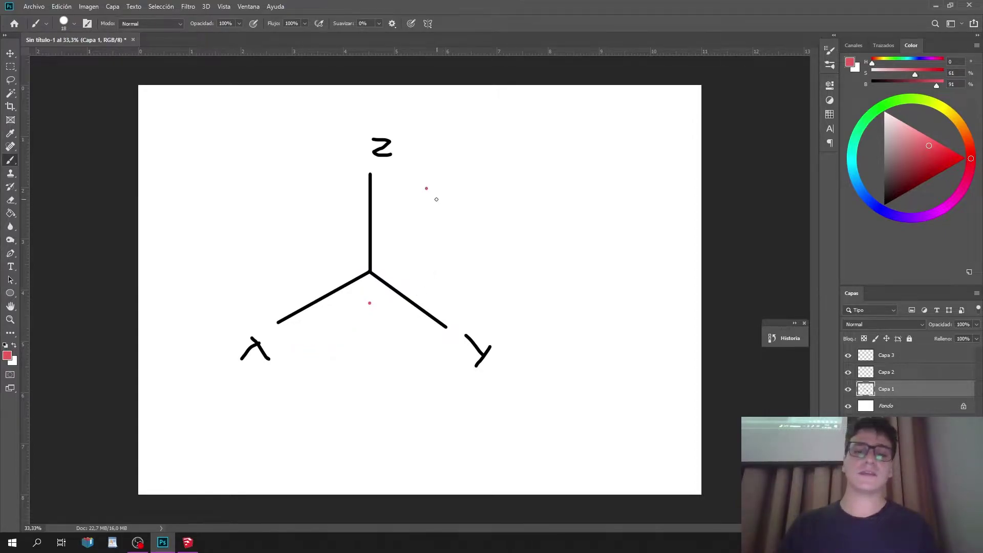
pyautogui.moveTo(426, 188); pyautogui.dragTo(301, 276)
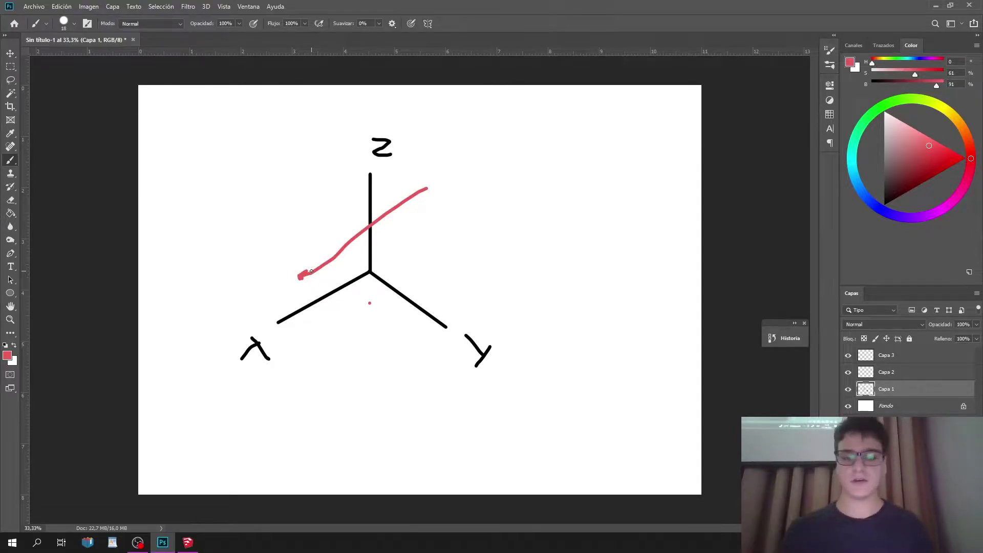
pyautogui.hotkey('ctrl', 'z')
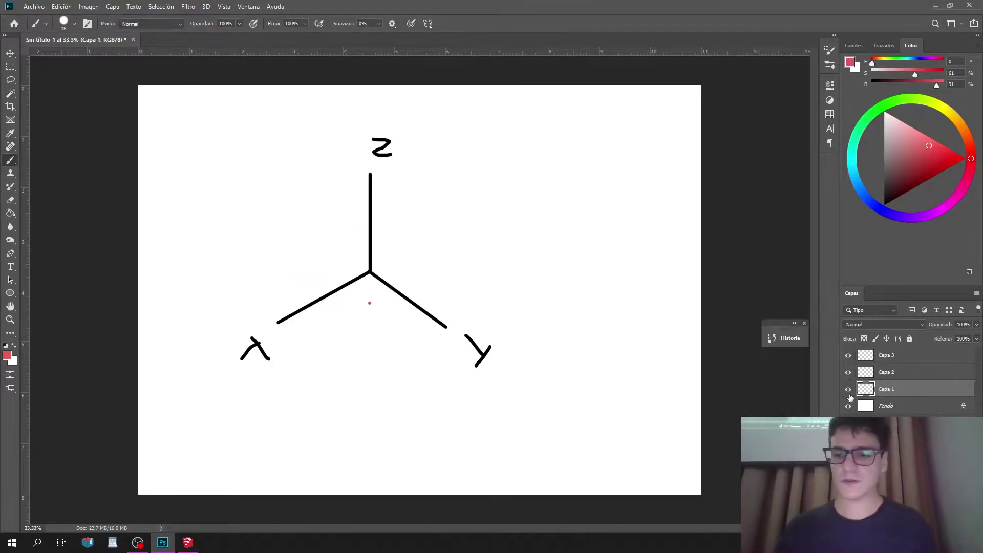
# Hide Capa 1 and draw a lime-green horizontal line between two points on Capa 2.
pyautogui.click(849, 389)
pyautogui.click(862, 374)
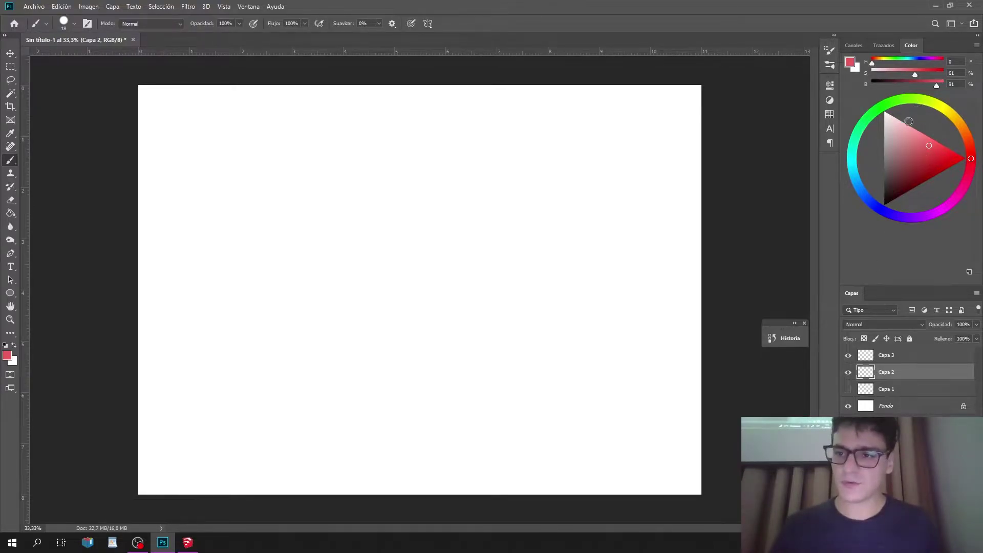
pyautogui.click(914, 103)
pyautogui.moveTo(950, 164); pyautogui.dragTo(981, 155)
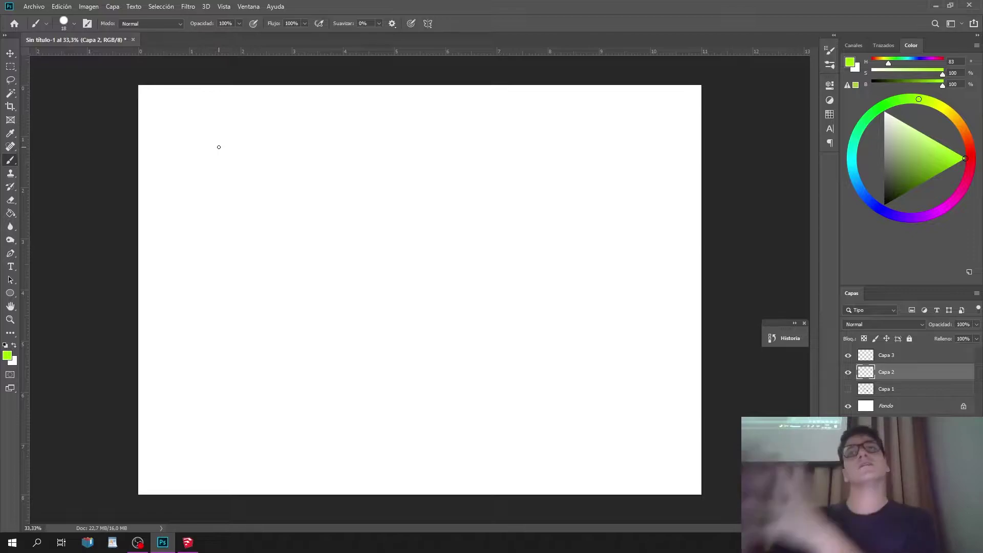
pyautogui.keyDown('shift'); pyautogui.moveTo(219, 137); pyautogui.dragTo(337, 121); pyautogui.keyUp('shift')
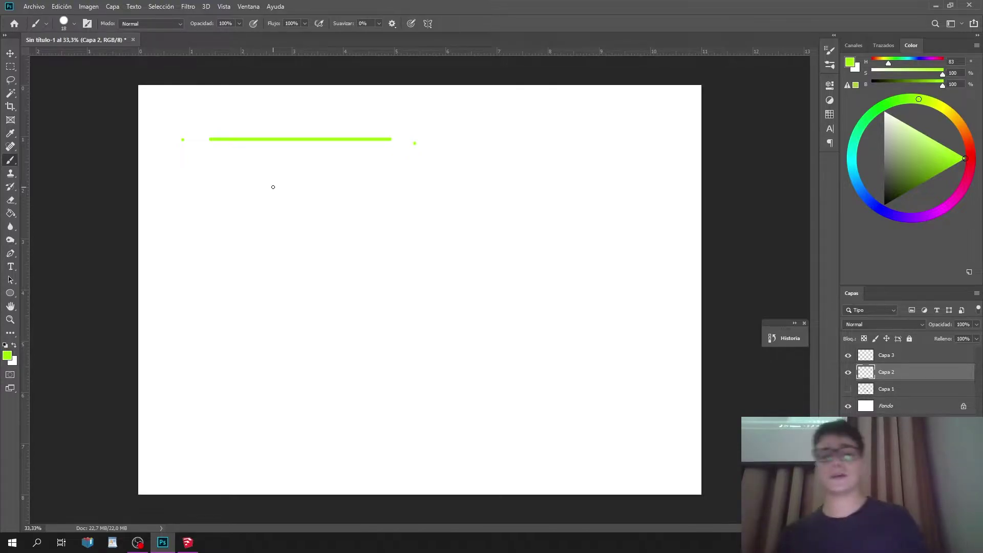
# Draw a lime-green triangle from three straight lines below the horizontal line.
pyautogui.keyDown('shift'); pyautogui.click(213, 290); pyautogui.keyUp('shift')
pyautogui.keyDown('shift'); pyautogui.click(213, 370); pyautogui.keyUp('shift')
pyautogui.hotkey('ctrl', 'z')
pyautogui.hotkey('ctrl', 'z')
pyautogui.keyDown('shift'); pyautogui.click(214, 434); pyautogui.keyUp('shift')
pyautogui.keyDown('shift'); pyautogui.click(213, 450); pyautogui.keyUp('shift')
pyautogui.keyDown('shift'); pyautogui.click(332, 435); pyautogui.keyUp('shift')
pyautogui.keyDown('shift'); pyautogui.click(223, 326); pyautogui.keyUp('shift')
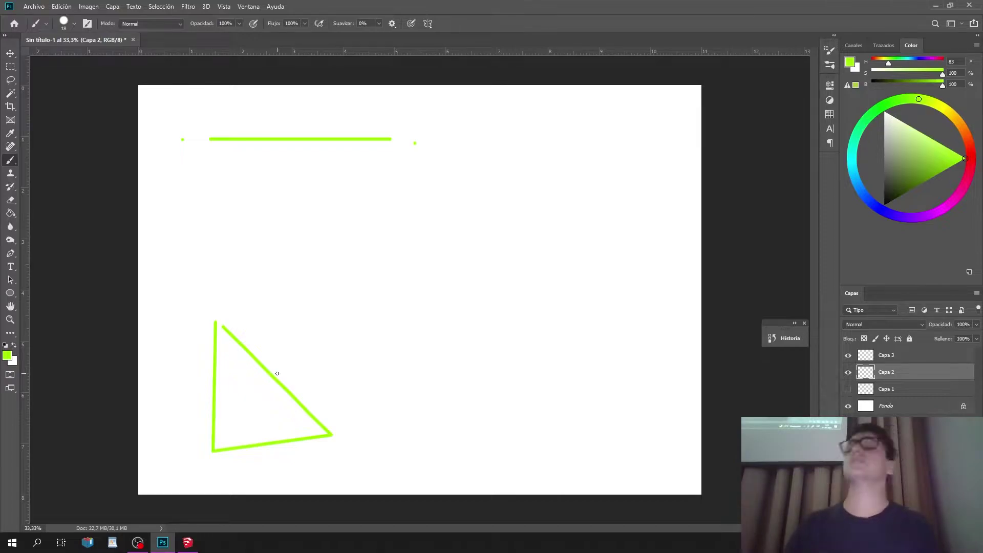
# Fill the triangle's interior with green diagonal hatching strokes.
pyautogui.moveTo(234, 342)
pyautogui.mouseDown()
pyautogui.moveTo(210, 379)
pyautogui.moveTo(223, 400)
pyautogui.mouseUp()
pyautogui.moveTo(255, 383); pyautogui.dragTo(227, 428)
pyautogui.moveTo(279, 397); pyautogui.dragTo(251, 435)
pyautogui.moveTo(303, 414); pyautogui.dragTo(284, 442)
pyautogui.moveTo(309, 427); pyautogui.dragTo(303, 444)
# Undo the hatching and the triangle's lines.
pyautogui.hotkey('ctrl', 'z')
pyautogui.hotkey('ctrl', 'z')
pyautogui.hotkey('ctrl', 'z')
pyautogui.hotkey('ctrl', 'z')
pyautogui.hotkey('ctrl', 'z')
pyautogui.hotkey('ctrl', 'z')
pyautogui.hotkey('ctrl', 'z')
pyautogui.hotkey('ctrl', 'z')
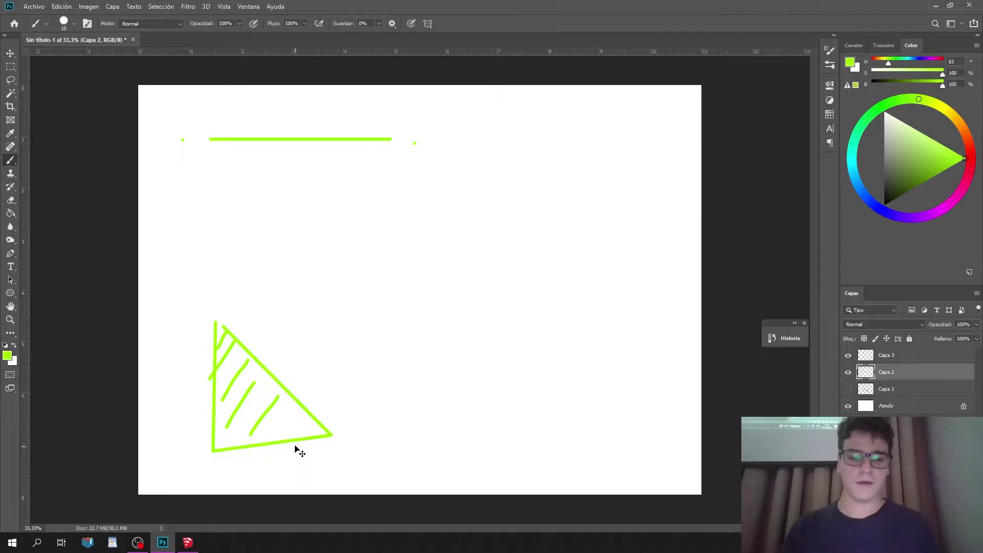
pyautogui.hotkey('ctrl', 'z')
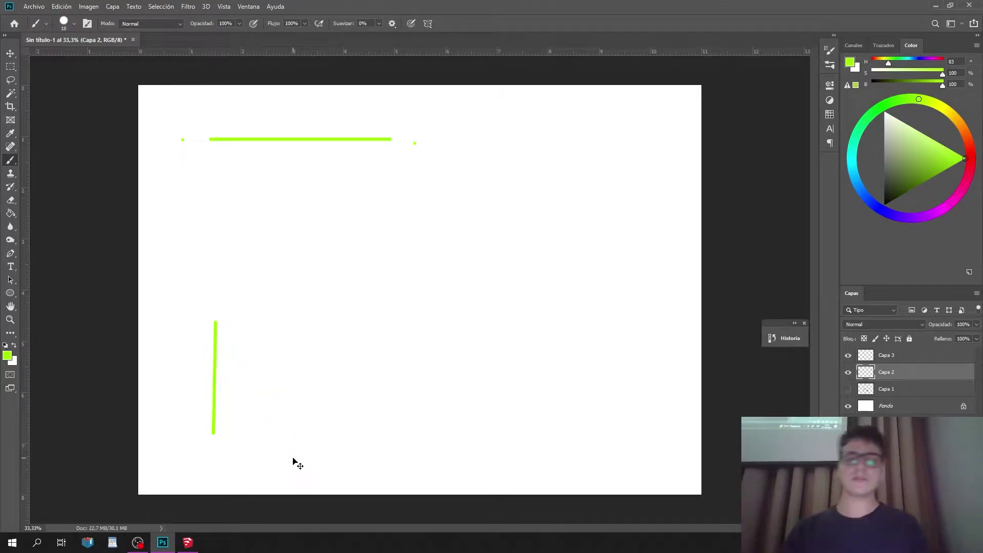
pyautogui.hotkey('ctrl', 'z')
# Switch to SketchUp and dismiss the plugin update notice.
pyautogui.hotkey('alt', 'Tab')
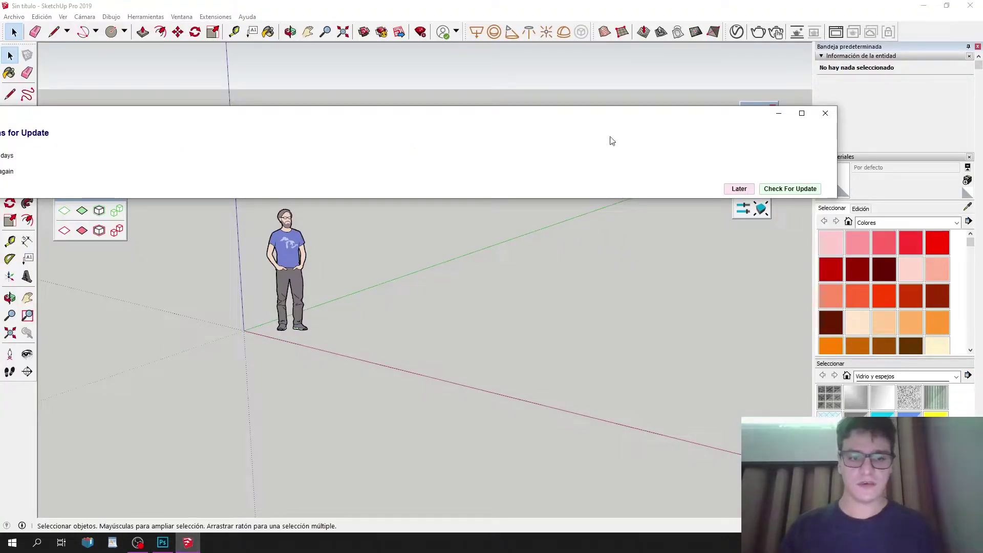
pyautogui.moveTo(635, 110)
pyautogui.mouseDown()
pyautogui.moveTo(705, 127)
pyautogui.moveTo(680, 171)
pyautogui.moveTo(619, 170)
pyautogui.mouseUp()
pyautogui.moveTo(731, 166); pyautogui.dragTo(751, 136)
pyautogui.click(887, 133)
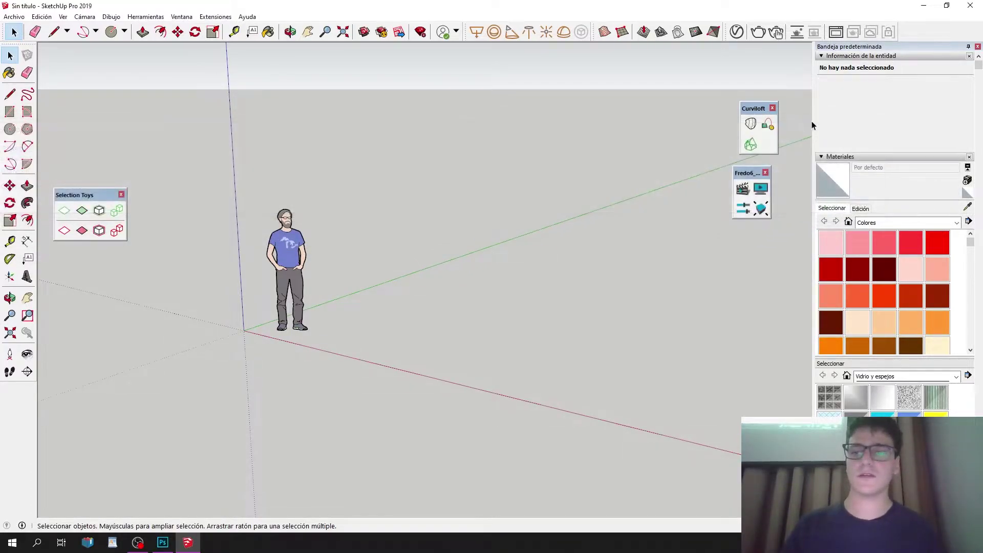
# Close the floating Curviloft, Fredo6 and Selection Toys toolbars.
pyautogui.click(772, 109)
pyautogui.click(766, 172)
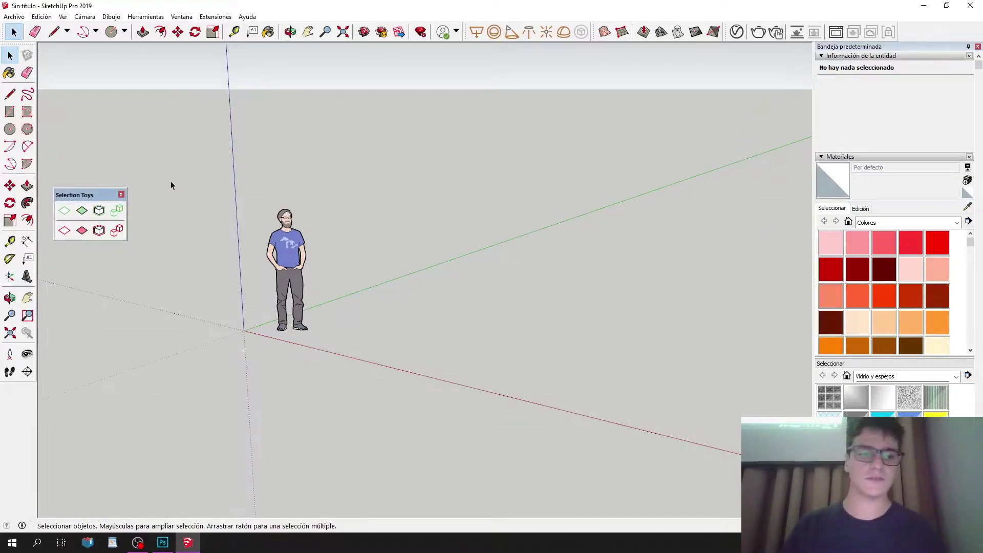
pyautogui.click(121, 195)
# Undock and close the V-Ray Lights, Caja de arena, V-Ray for SketchUp and large tool set toolbars.
pyautogui.moveTo(467, 32); pyautogui.dragTo(377, 134)
pyautogui.moveTo(597, 32); pyautogui.dragTo(464, 208)
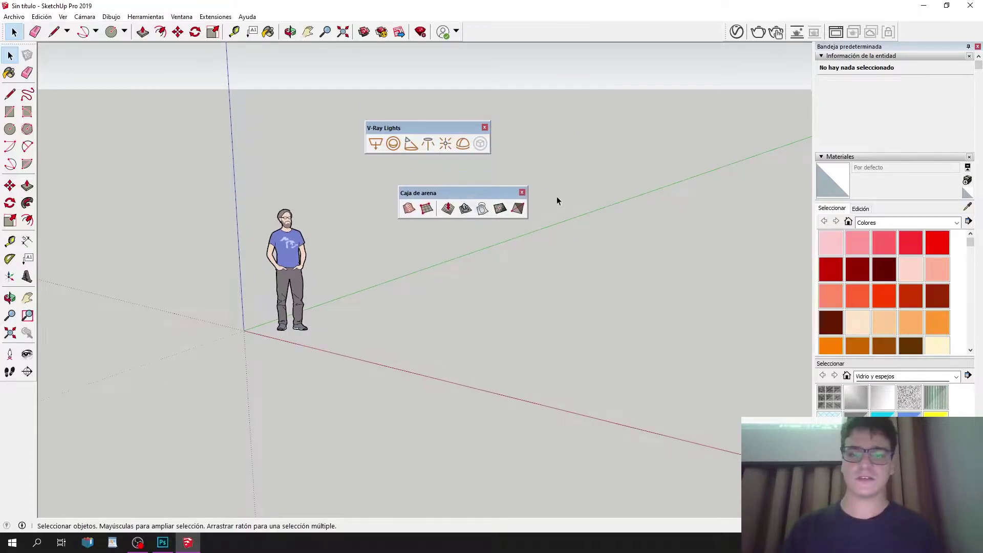
pyautogui.moveTo(730, 32); pyautogui.dragTo(374, 251)
pyautogui.click(485, 128)
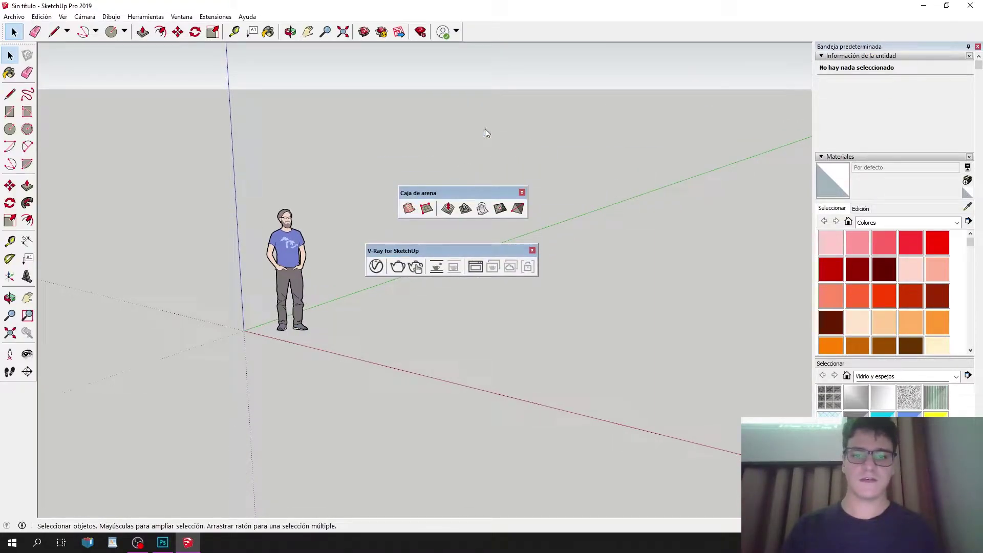
pyautogui.click(522, 193)
pyautogui.click(532, 250)
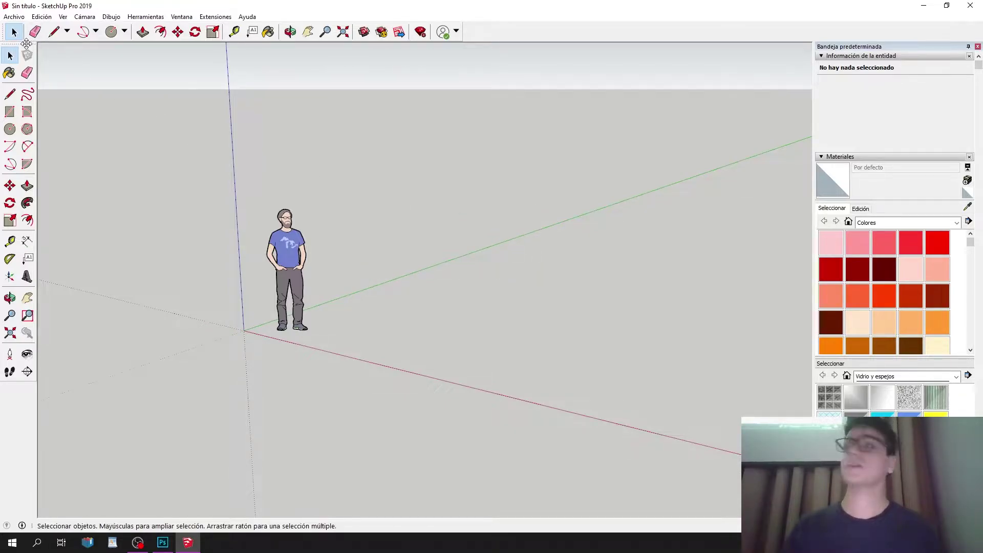
pyautogui.moveTo(26, 44); pyautogui.dragTo(428, 112)
pyautogui.click(449, 109)
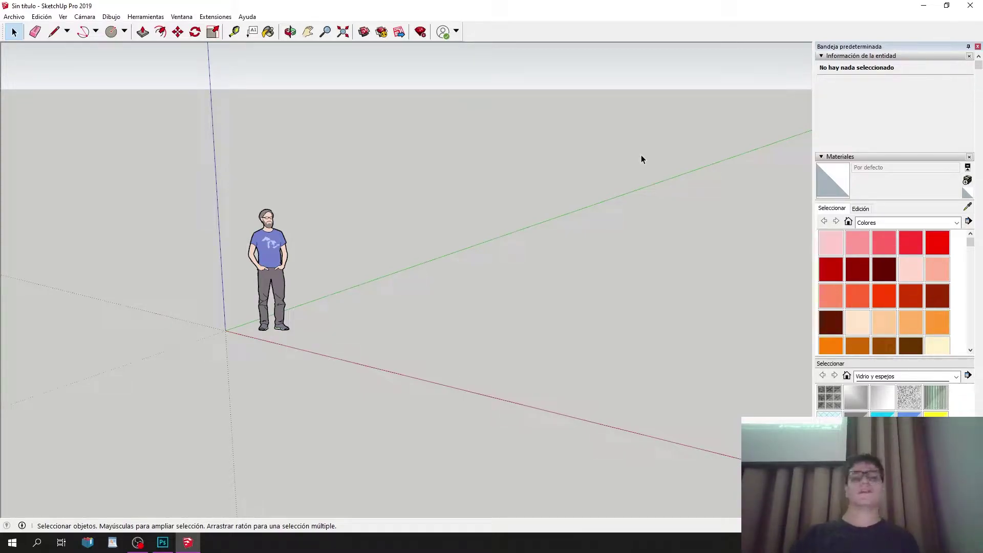
# Select the human figure component to view its entity information and clear the selection.
pyautogui.click(252, 287)
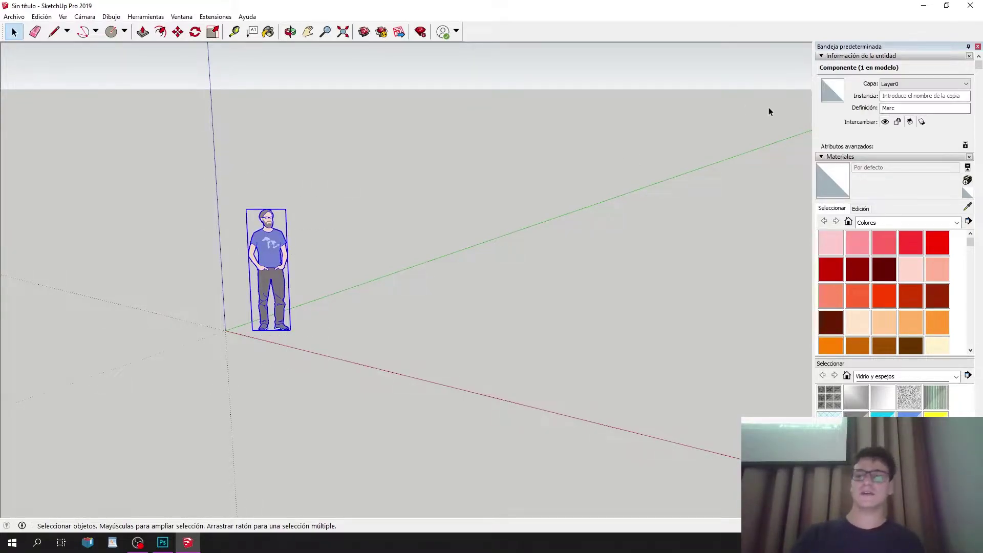
pyautogui.click(371, 213)
pyautogui.click(291, 257)
pyautogui.click(364, 236)
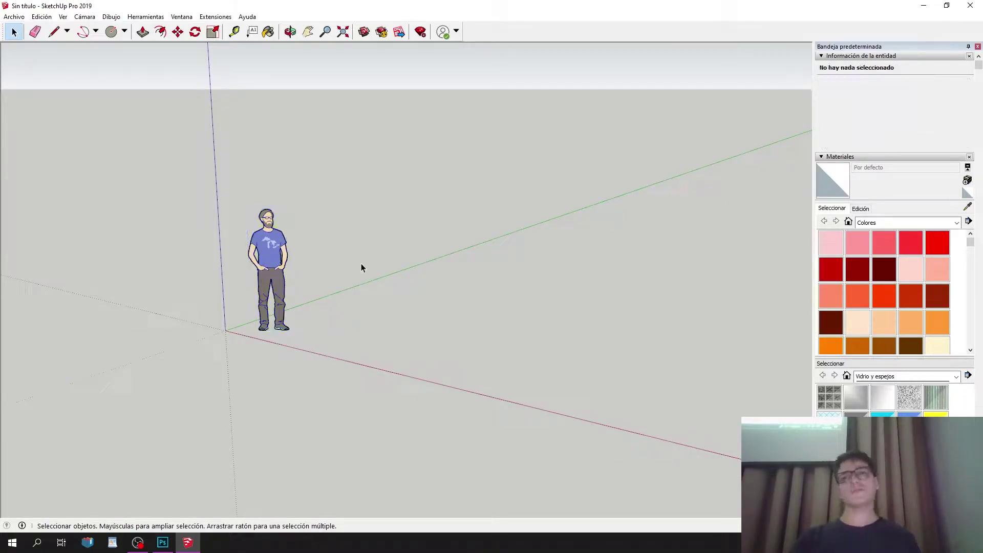
# Orbit the view around the human figure and axes, from a raised viewpoint down to eye level.
pyautogui.moveTo(407, 366); pyautogui.dragTo(403, 279, button='middle')
pyautogui.moveTo(517, 162); pyautogui.dragTo(369, 85, button='middle')
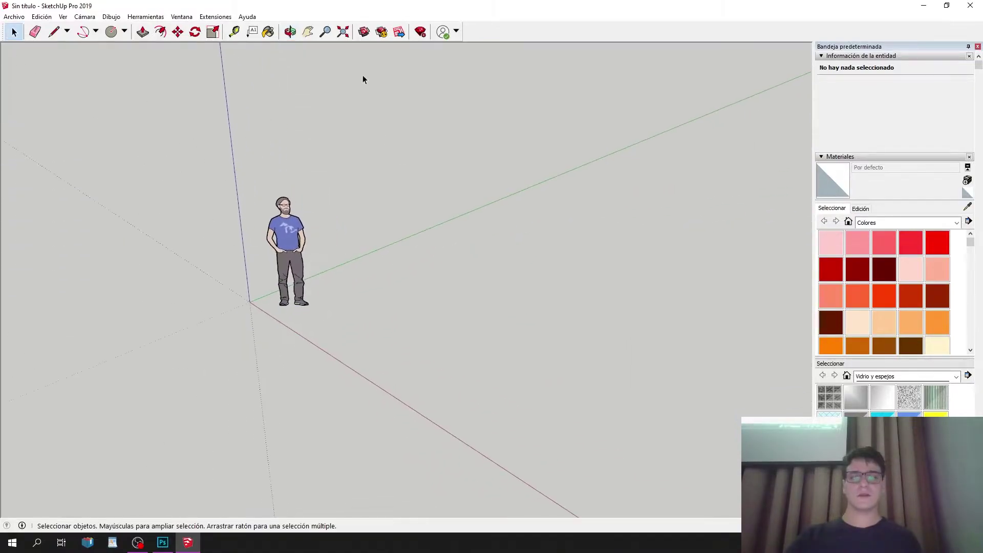
pyautogui.click(290, 32)
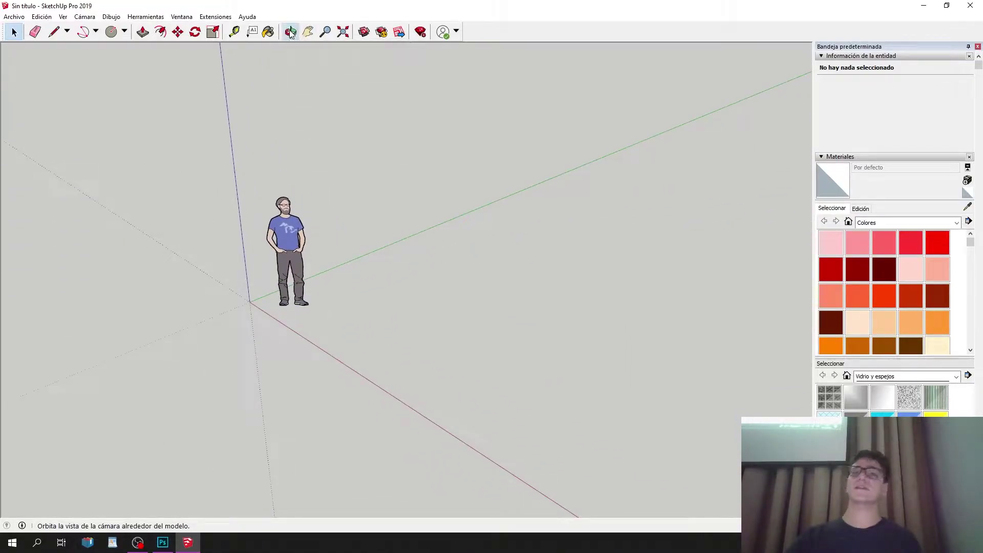
pyautogui.moveTo(344, 286); pyautogui.dragTo(497, 201)
pyautogui.rightClick(497, 201)
pyautogui.click(469, 161)
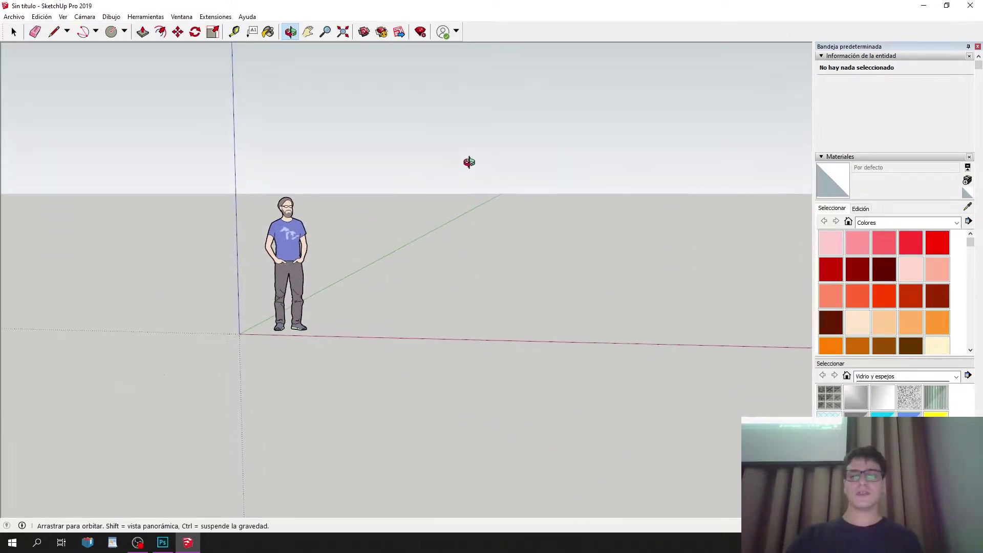
pyautogui.moveTo(351, 156); pyautogui.dragTo(320, 48)
# Pan the view across the workspace, alternating the Desplazar and Orbitar tools to see the figure and axes from different angles.
pyautogui.click(308, 32)
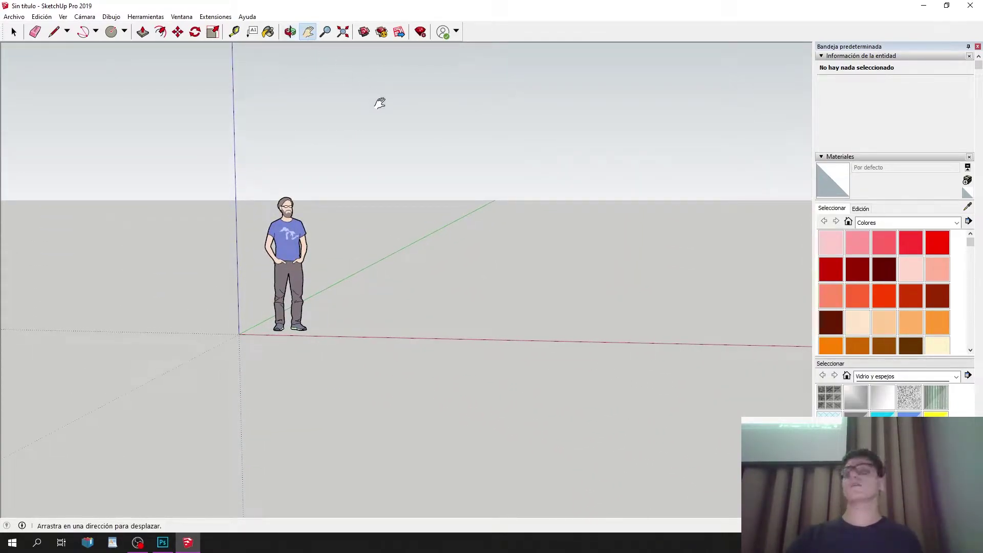
pyautogui.moveTo(367, 126); pyautogui.dragTo(405, 199)
pyautogui.rightClick(404, 199)
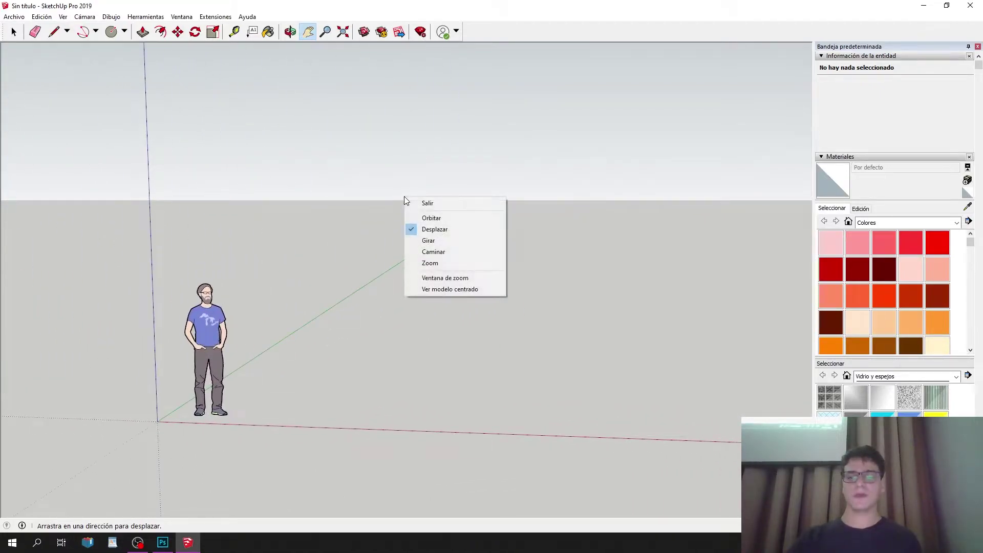
pyautogui.rightClick(425, 91)
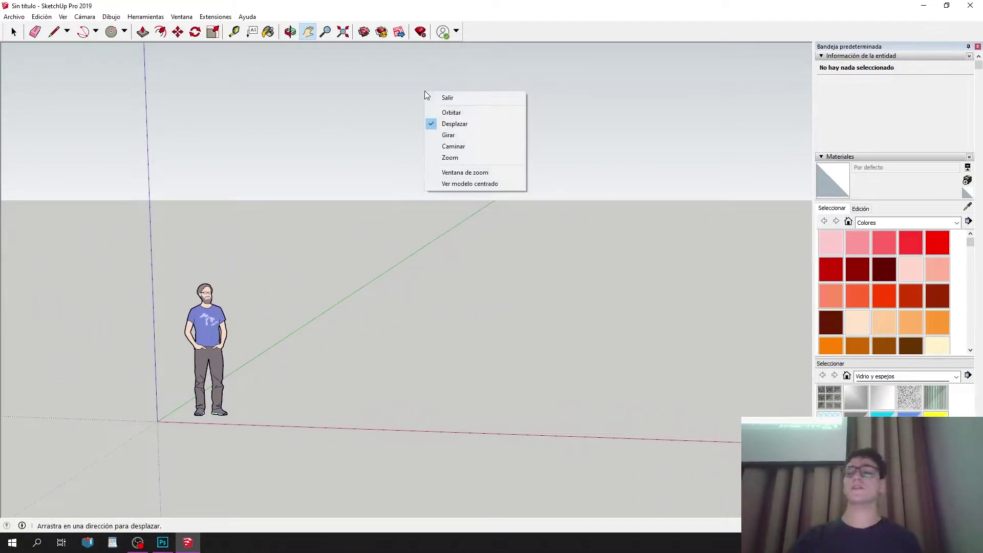
pyautogui.click(450, 113)
pyautogui.moveTo(467, 162); pyautogui.dragTo(466, 141)
pyautogui.rightClick(467, 142)
pyautogui.click(512, 174)
pyautogui.moveTo(440, 206); pyautogui.dragTo(512, 174)
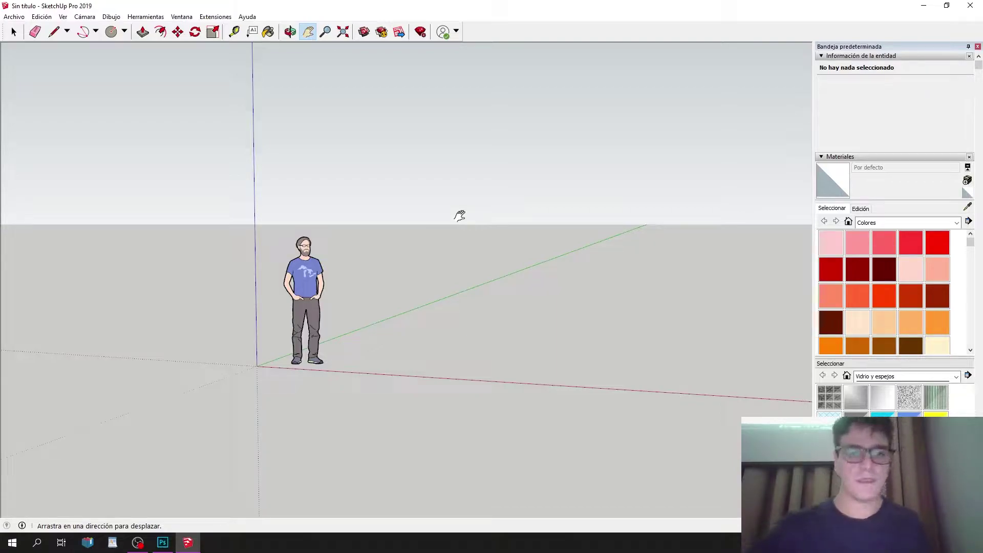
pyautogui.moveTo(373, 267); pyautogui.dragTo(301, 331)
pyautogui.moveTo(304, 280); pyautogui.dragTo(575, 330, button='middle')
pyautogui.moveTo(446, 240); pyautogui.dragTo(361, 202)
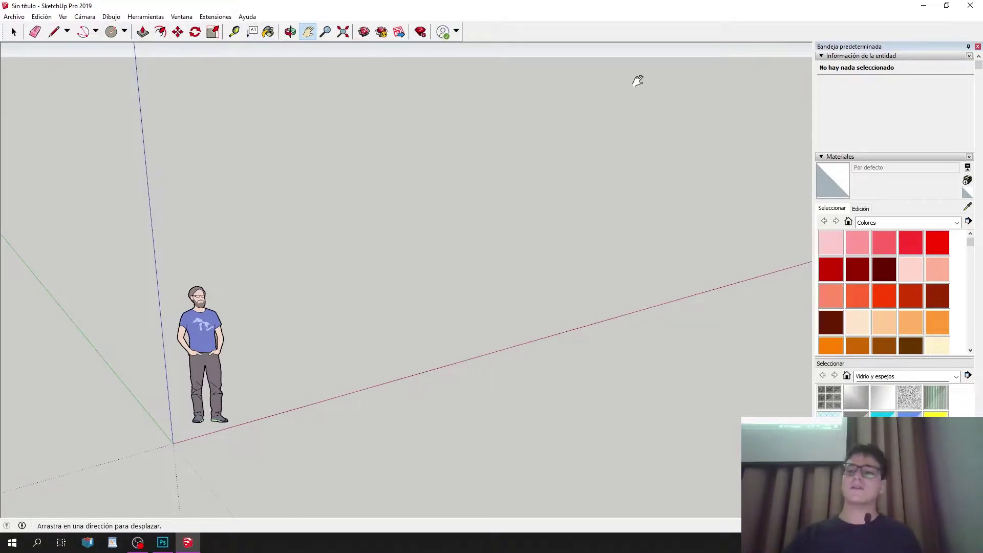
# Collapse the Información de la entidad, Materiales and Capas sections of the default tray.
pyautogui.click(886, 55)
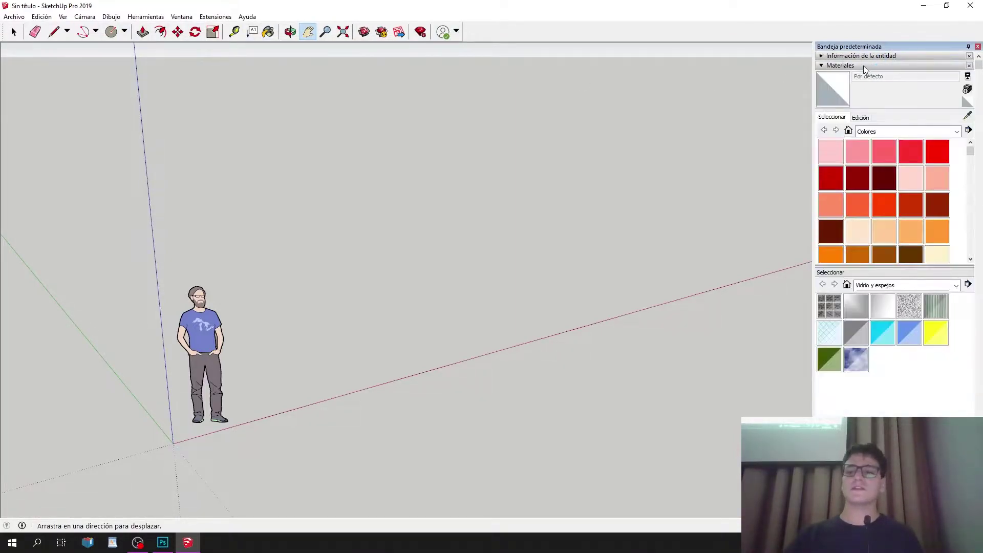
pyautogui.click(863, 65)
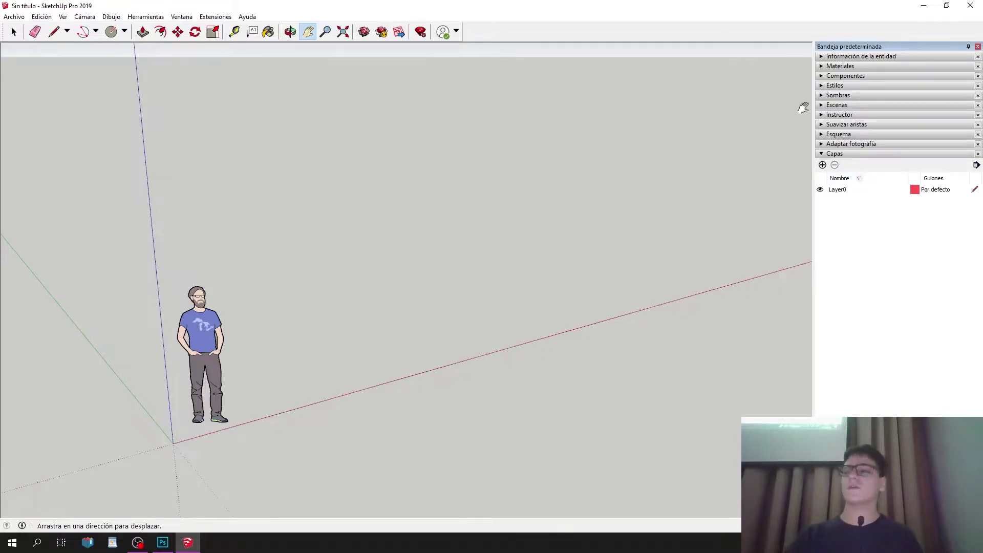
pyautogui.click(856, 154)
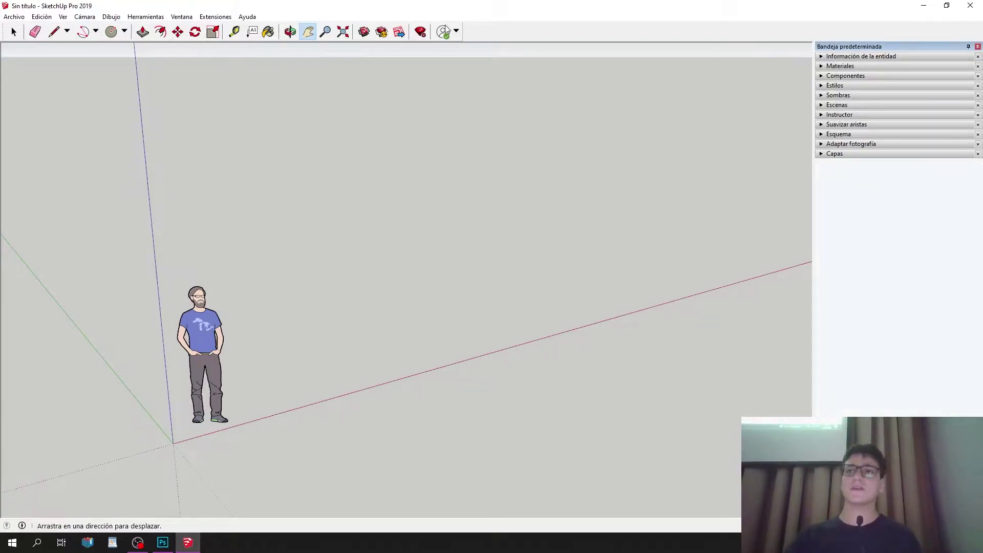
# Practise the Select tool on empty space and on the human figure, clearing the selection each time.
pyautogui.moveTo(414, 388); pyautogui.dragTo(204, 201, button='middle')
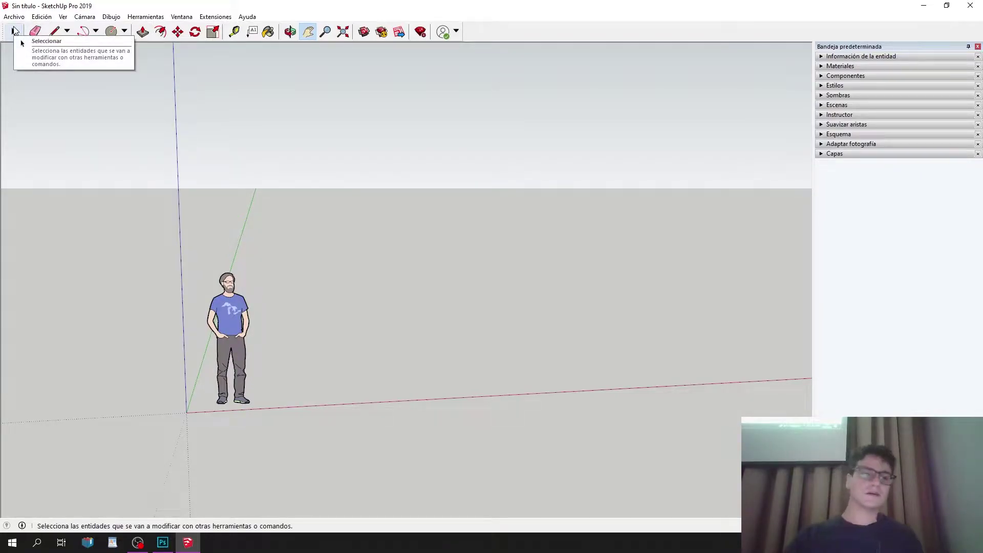
pyautogui.click(14, 31)
pyautogui.moveTo(277, 229); pyautogui.dragTo(277, 229)
pyautogui.moveTo(237, 115); pyautogui.dragTo(358, 202)
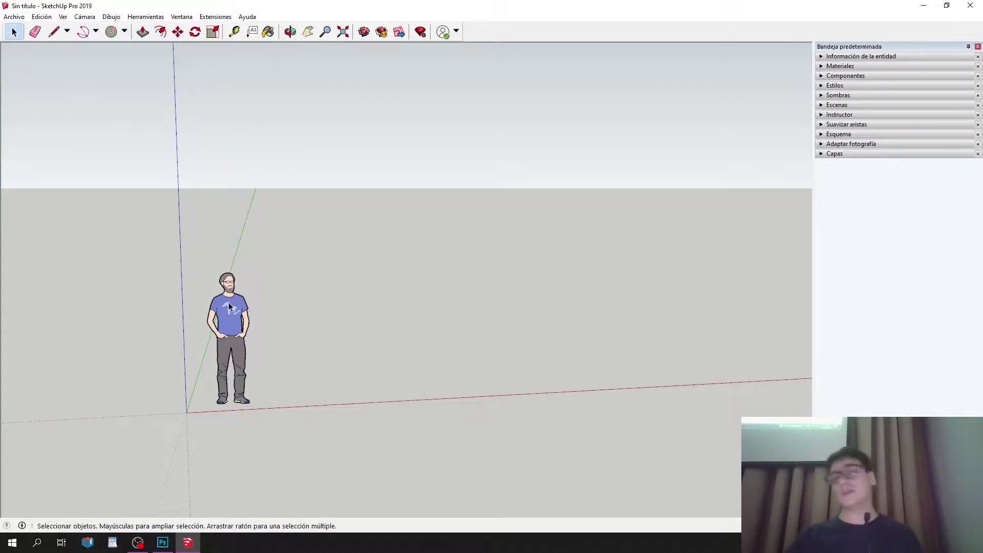
pyautogui.click(244, 328)
pyautogui.click(276, 318)
pyautogui.click(226, 322)
pyautogui.click(275, 191)
pyautogui.click(226, 320)
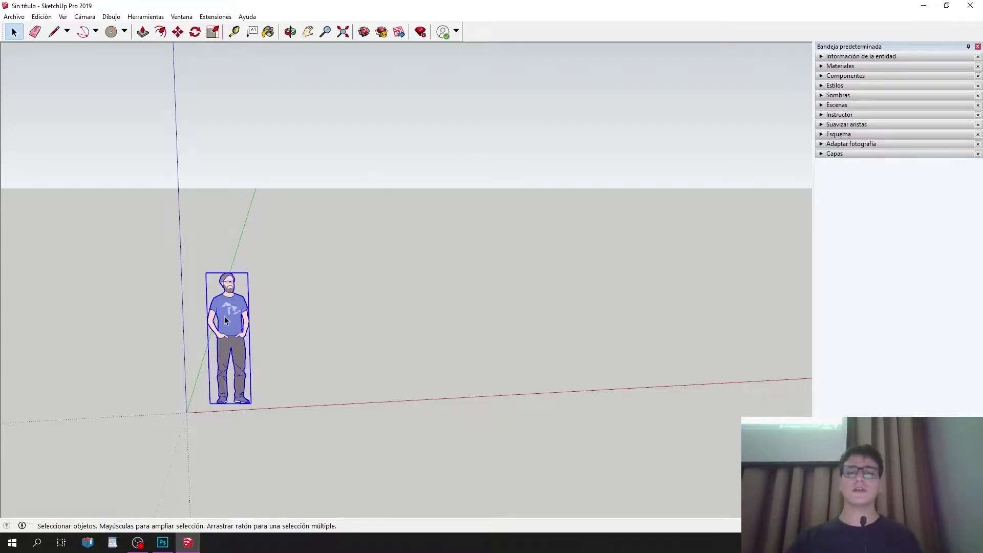
pyautogui.click(287, 298)
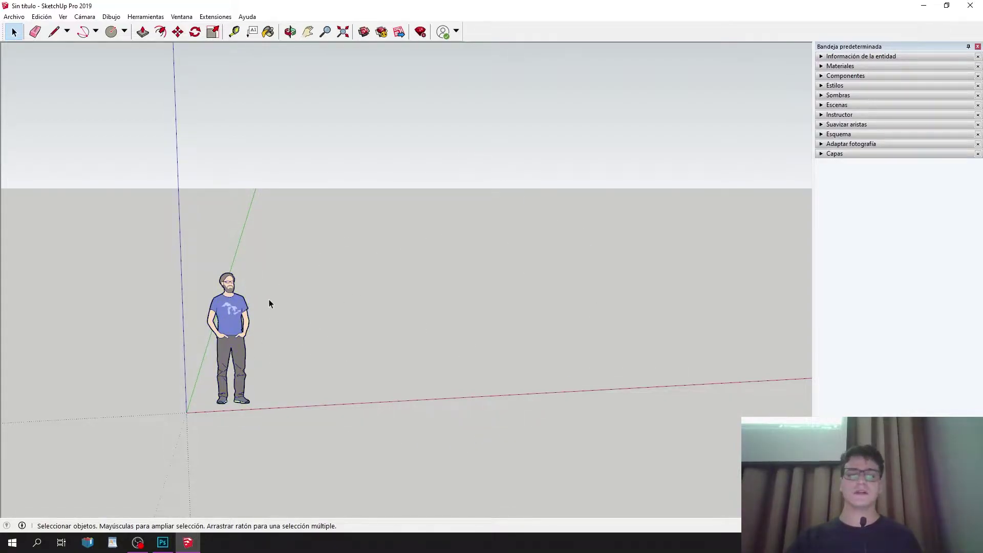
# Draw a rectangle on the ground beside the human figure and push/pull it up into a box taller than the figure.
pyautogui.click(124, 31)
pyautogui.click(138, 47)
pyautogui.click(359, 213)
pyautogui.click(320, 243)
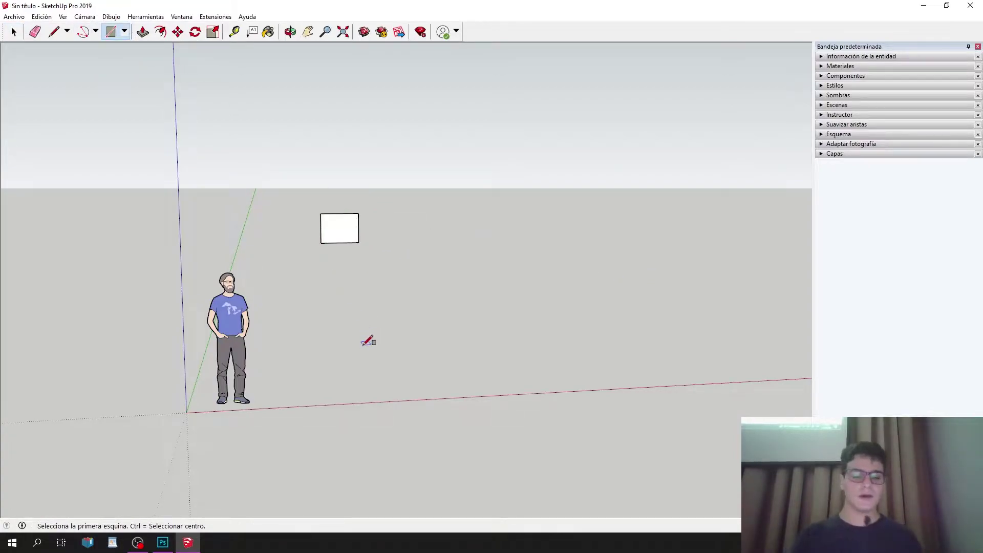
pyautogui.hotkey('ctrl', 'z')
pyautogui.click(415, 340)
pyautogui.click(352, 384)
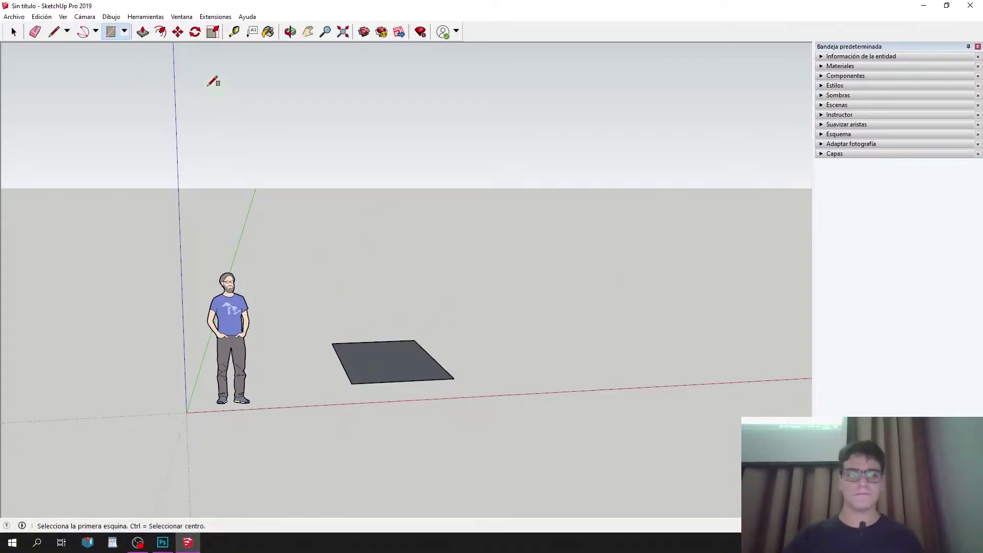
pyautogui.press('p')
pyautogui.moveTo(402, 370); pyautogui.dragTo(402, 208)
# Select the human figure and the whole box with a crossing selection, and clear the selection.
pyautogui.click(14, 32)
pyautogui.moveTo(466, 215); pyautogui.dragTo(510, 140)
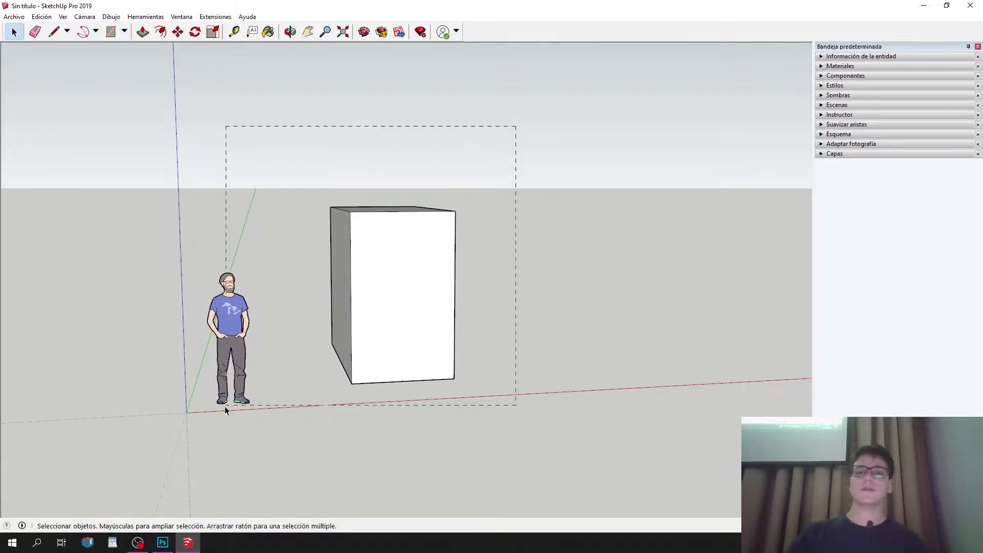
pyautogui.moveTo(182, 436); pyautogui.dragTo(235, 445)
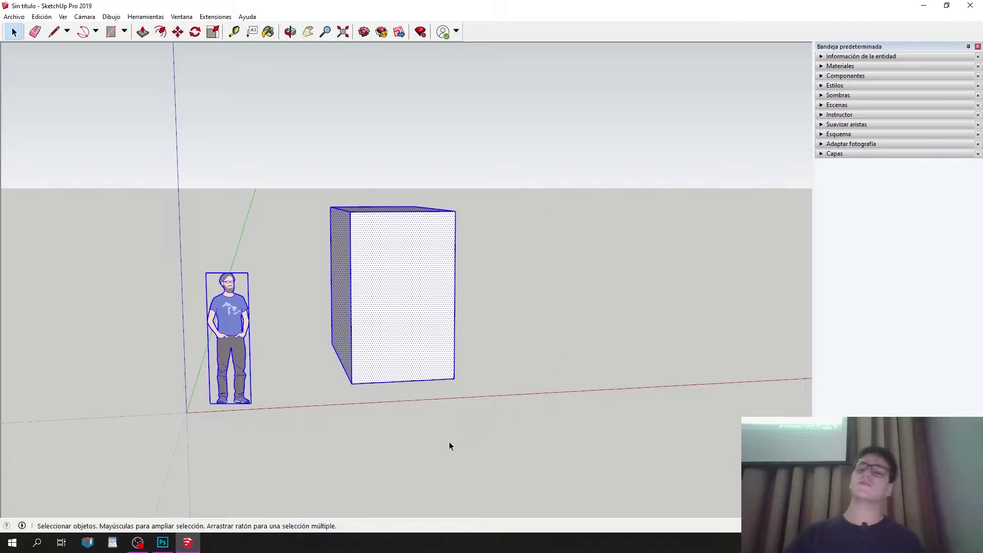
pyautogui.click(567, 180)
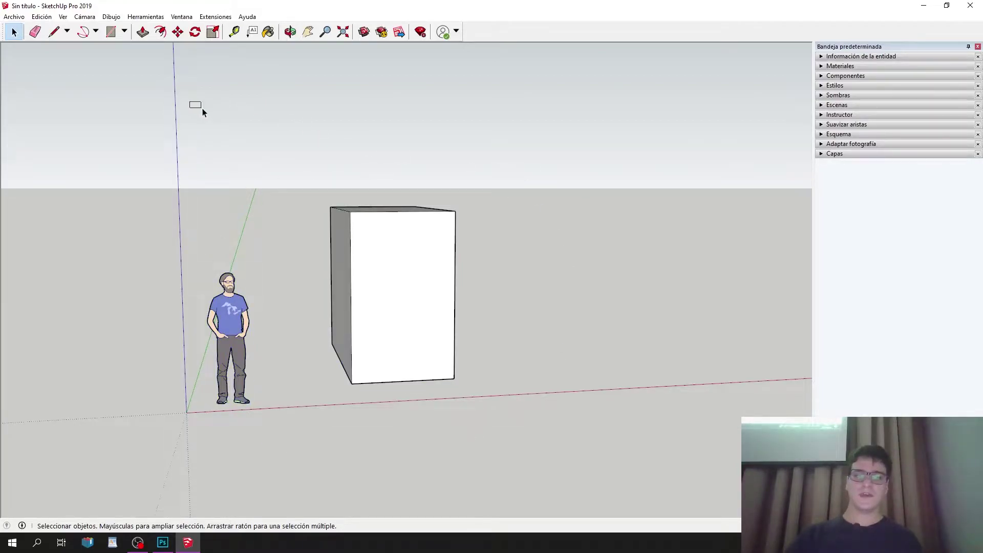
# Window-select the human figure and only the box side it fully encloses, and clear the selection.
pyautogui.moveTo(243, 155); pyautogui.dragTo(395, 455)
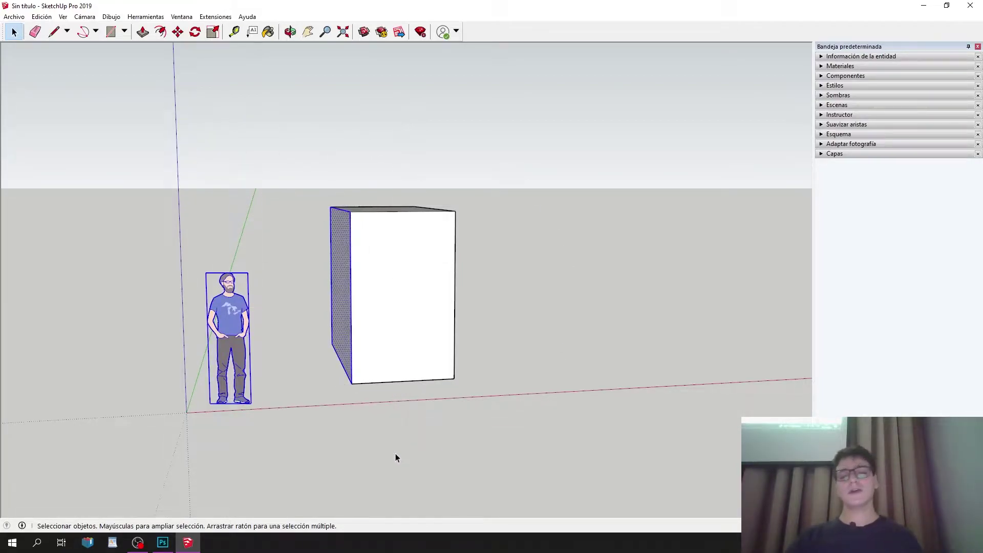
pyautogui.click(242, 145)
pyautogui.moveTo(178, 121); pyautogui.dragTo(392, 467)
pyautogui.moveTo(388, 469); pyautogui.dragTo(561, 190, button='middle')
pyautogui.click(561, 190)
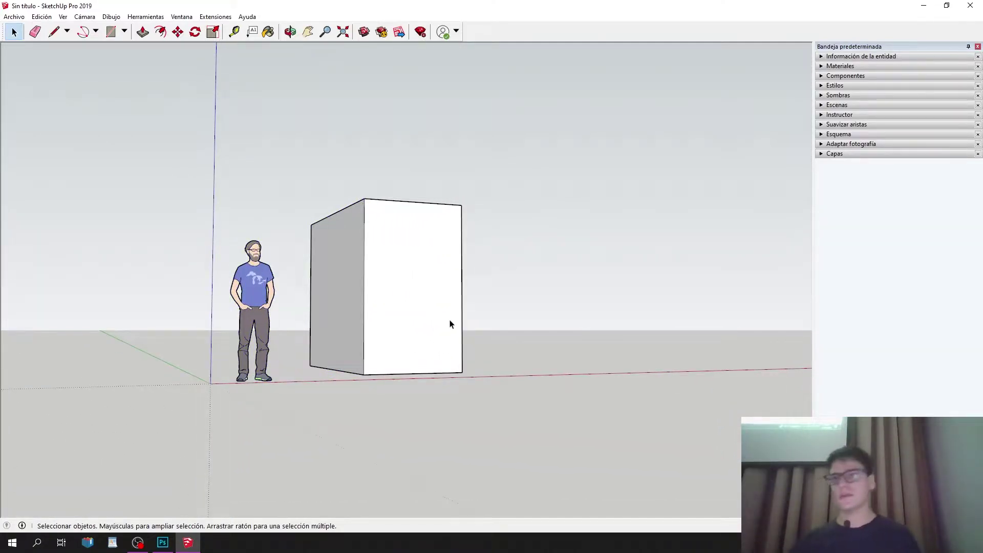
# Select the entire box with all its connected faces and edges, and delete it.
pyautogui.moveTo(311, 142)
pyautogui.mouseDown(button='middle')
pyautogui.moveTo(217, 182)
pyautogui.moveTo(103, 103)
pyautogui.mouseUp(button='middle')
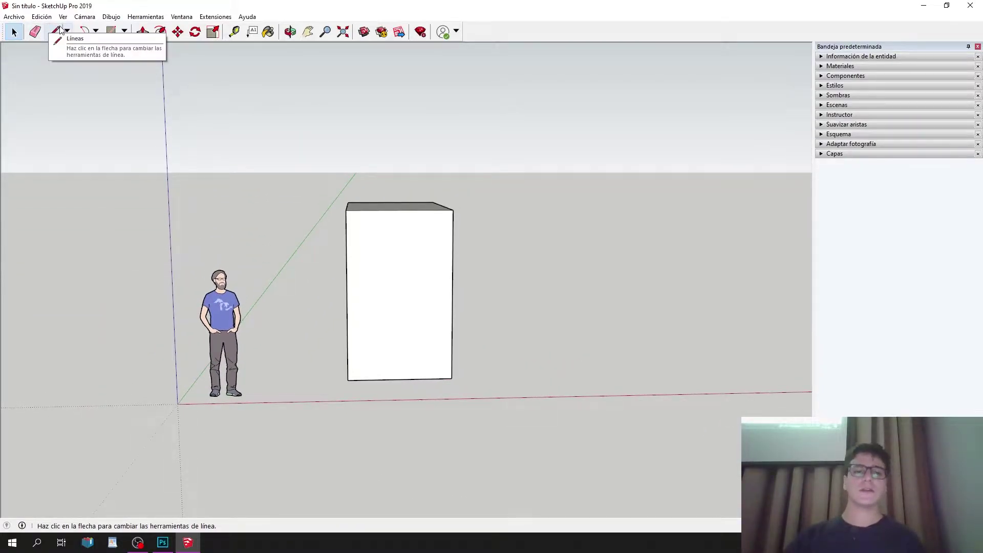
pyautogui.moveTo(176, 143); pyautogui.dragTo(407, 257, button='middle')
pyautogui.tripleClick(405, 255)
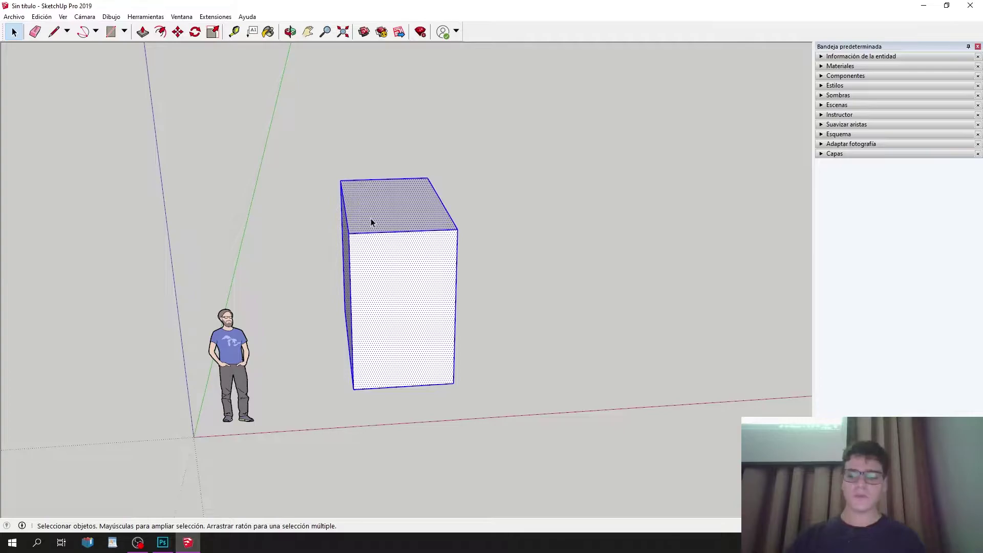
pyautogui.press('Delete')
pyautogui.click(55, 32)
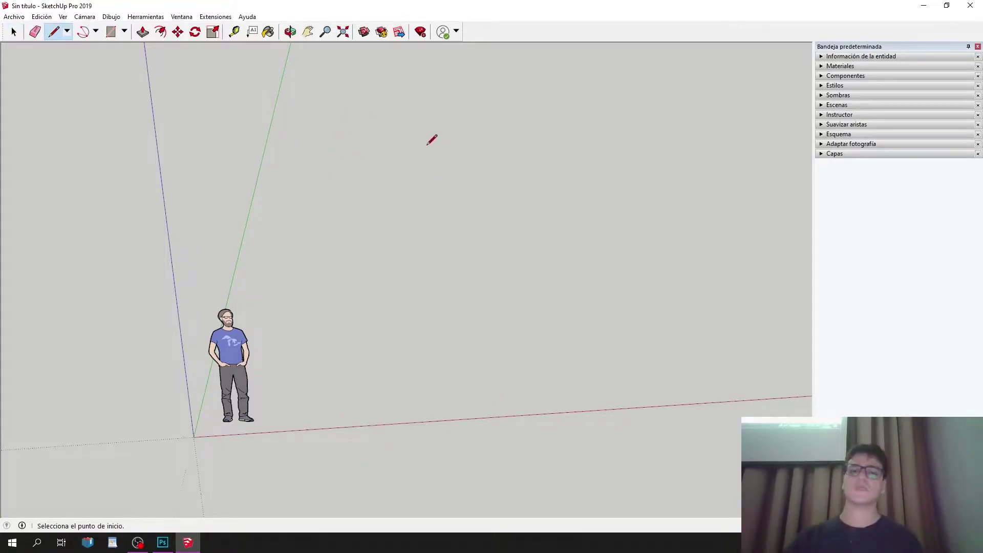
pyautogui.moveTo(416, 320); pyautogui.dragTo(375, 344, button='middle')
pyautogui.scroll(-2, 375, 345)
pyautogui.scroll(1, 398, 296)
pyautogui.click(382, 373)
pyautogui.moveTo(443, 322); pyautogui.dragTo(592, 336, button='middle')
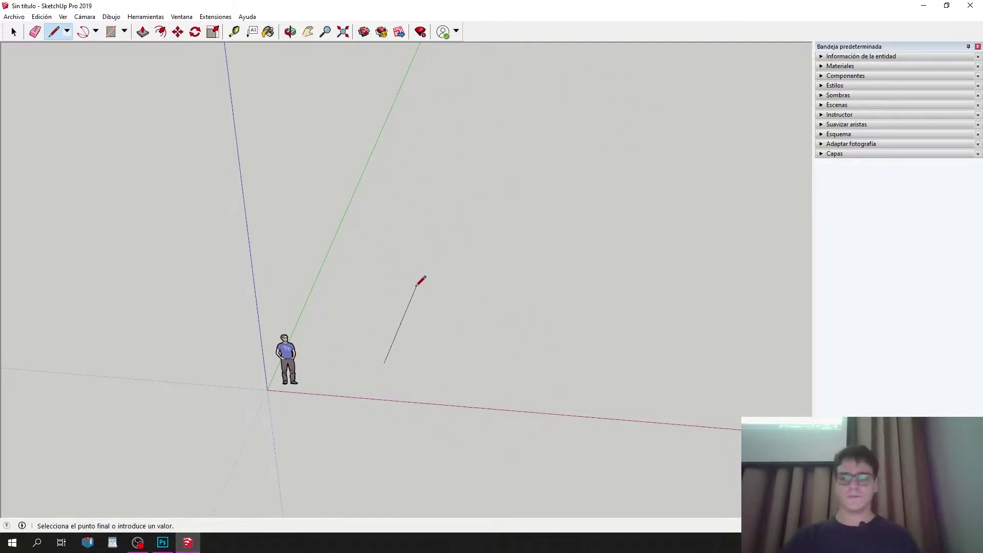
pyautogui.click(54, 31)
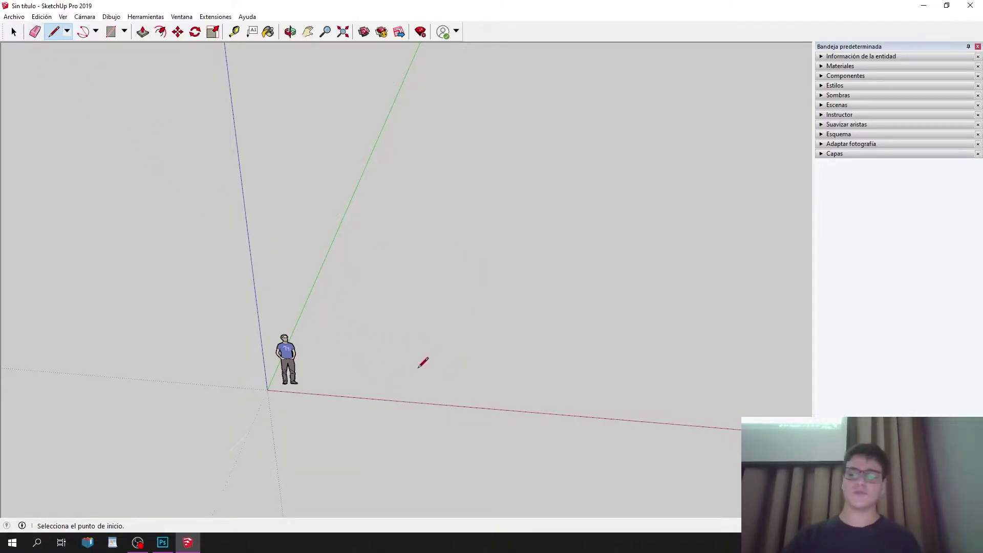
# Draw a slanted line not aligned to any axis in the empty space beside the human figure.
pyautogui.click(403, 366)
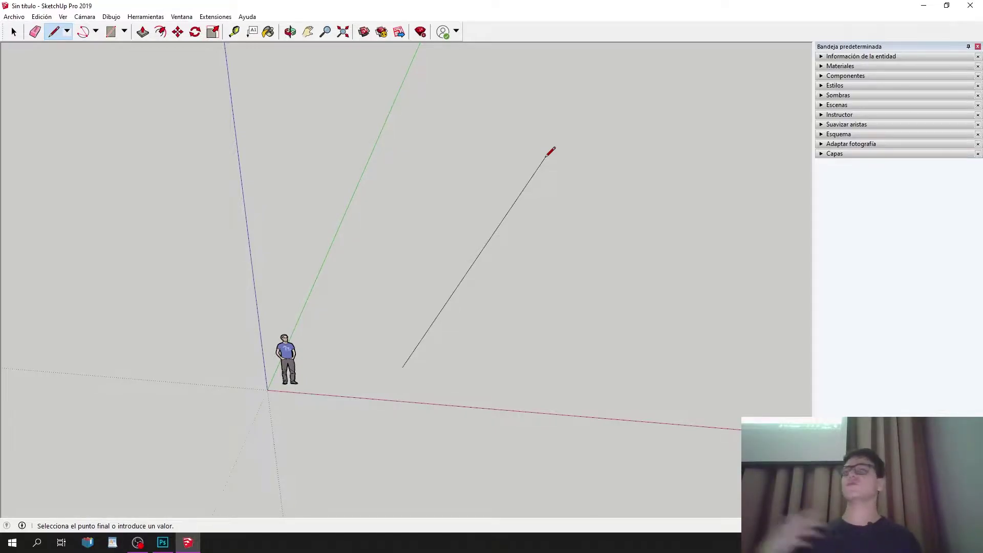
pyautogui.click(546, 157)
pyautogui.moveTo(547, 344)
pyautogui.mouseDown(button='middle')
pyautogui.moveTo(483, 167)
pyautogui.moveTo(552, 130)
pyautogui.moveTo(691, 173)
pyautogui.moveTo(786, 137)
pyautogui.moveTo(420, 285)
pyautogui.moveTo(309, 349)
pyautogui.moveTo(542, 337)
pyautogui.moveTo(437, 298)
pyautogui.moveTo(297, 314)
pyautogui.moveTo(370, 315)
pyautogui.moveTo(369, 332)
pyautogui.moveTo(287, 430)
pyautogui.mouseUp(button='middle')
pyautogui.press('Escape')
pyautogui.click(564, 391)
# Examine the slanted line's orientation against the axes from several angles and undo the line.
pyautogui.moveTo(342, 47)
pyautogui.mouseDown(button='middle')
pyautogui.moveTo(389, 294)
pyautogui.moveTo(48, 272)
pyautogui.moveTo(373, 340)
pyautogui.mouseUp(button='middle')
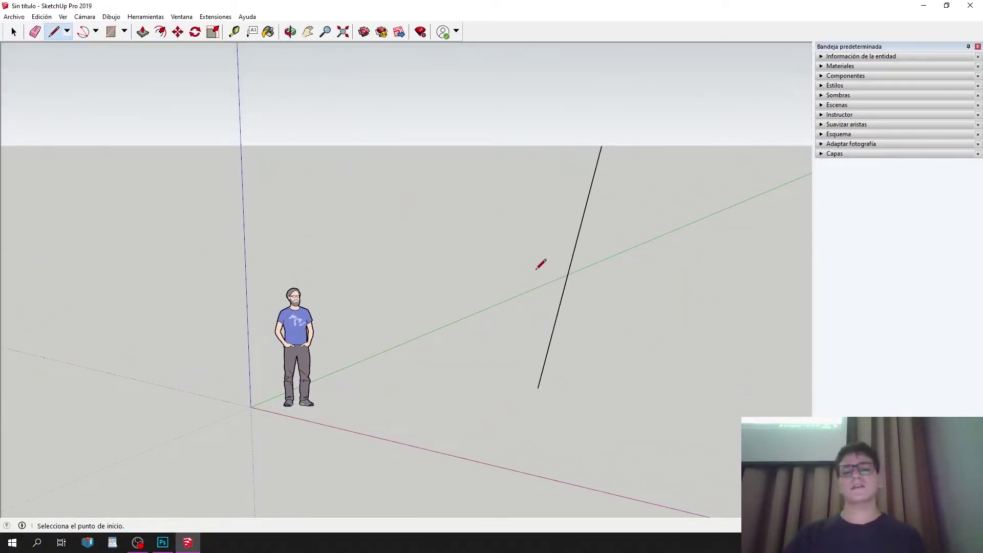
pyautogui.moveTo(291, 415); pyautogui.dragTo(561, 434, button='middle')
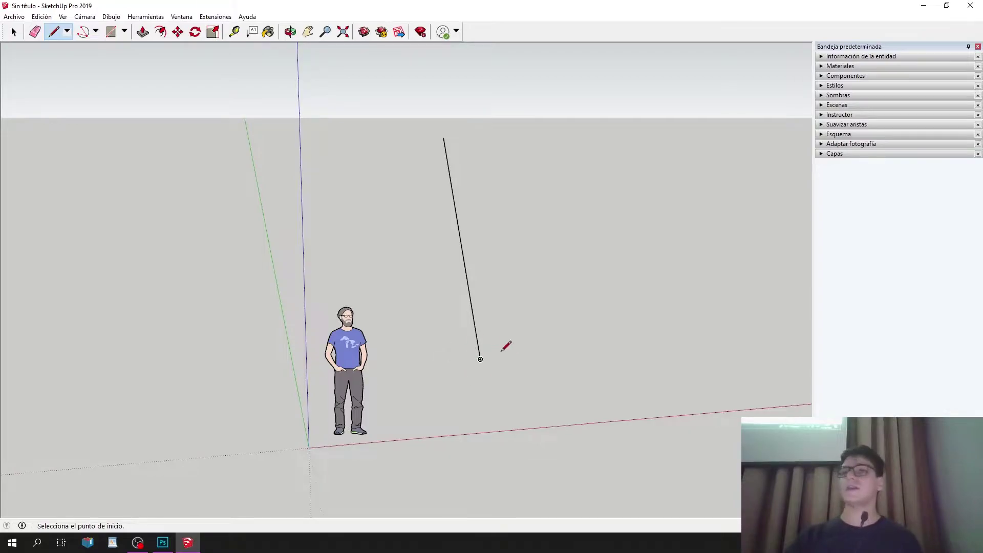
pyautogui.moveTo(442, 149); pyautogui.dragTo(485, 120, button='middle')
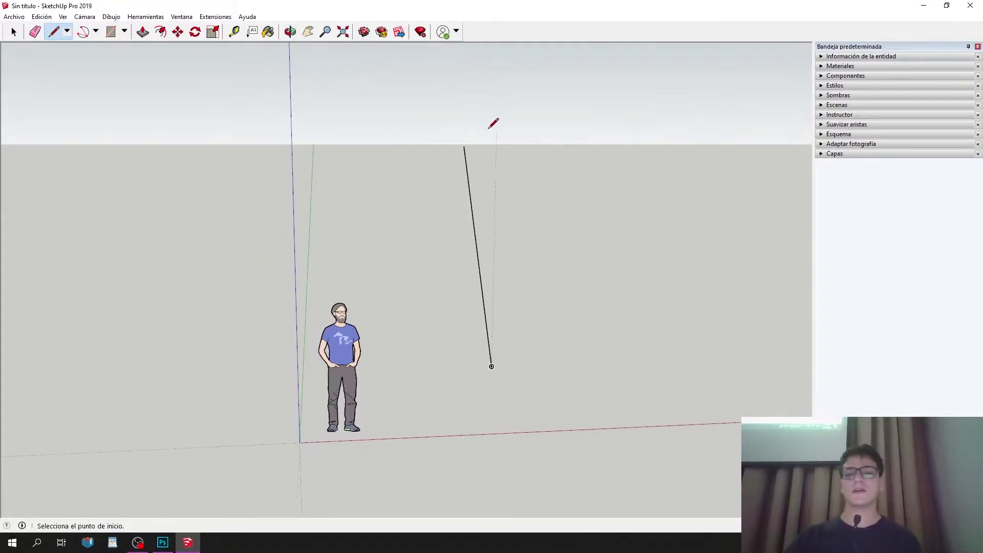
pyautogui.moveTo(575, 364)
pyautogui.mouseDown(button='middle')
pyautogui.moveTo(410, 253)
pyautogui.moveTo(513, 317)
pyautogui.moveTo(448, 404)
pyautogui.moveTo(458, 362)
pyautogui.mouseUp(button='middle')
pyautogui.hotkey('ctrl', 'z')
# Start a line beside the human figure, alternate its direction lock among the green, blue and red axes, and cancel it.
pyautogui.click(460, 367)
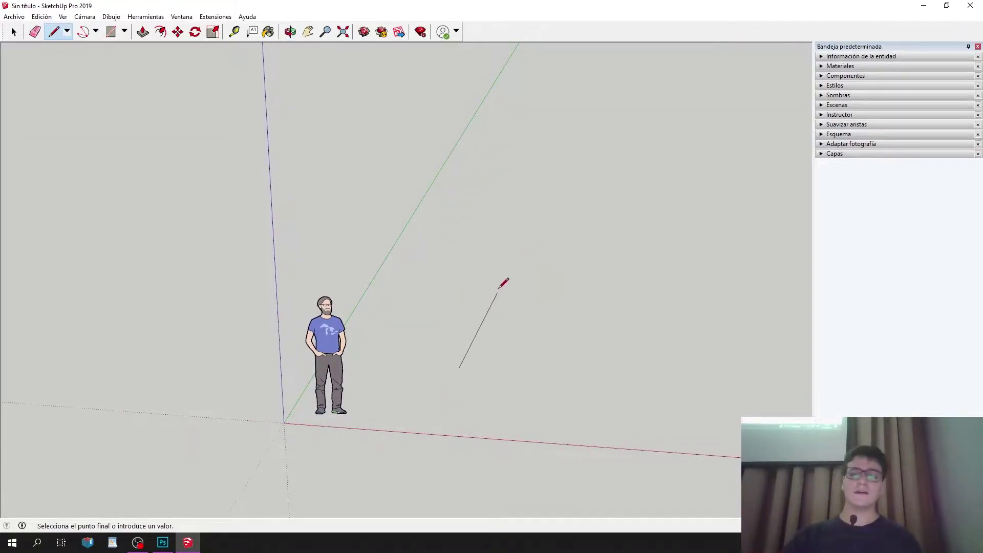
pyautogui.moveTo(522, 264); pyautogui.dragTo(351, 325, button='middle')
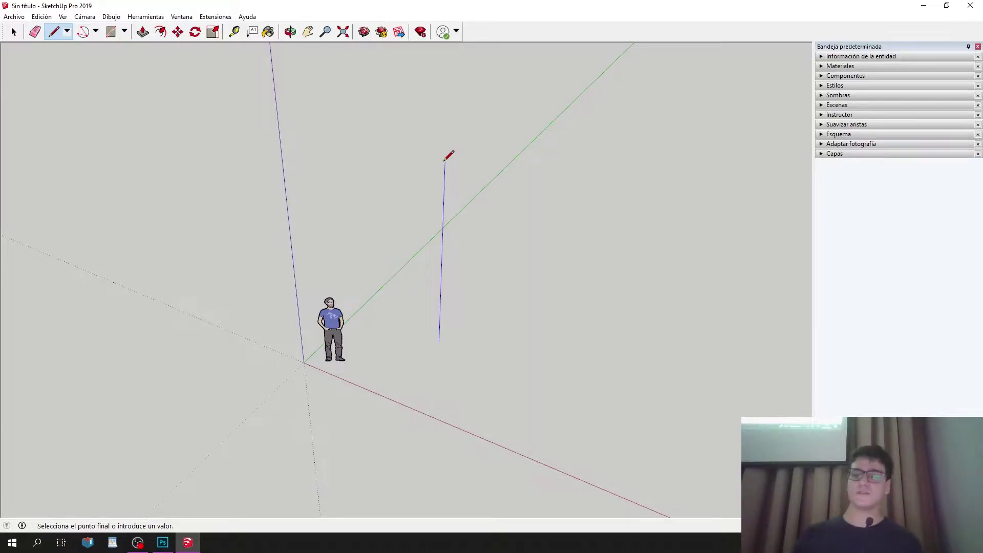
pyautogui.press('Left')
pyautogui.press('Up')
pyautogui.press('Right')
pyautogui.press('Left')
pyautogui.press('Right')
pyautogui.press('Left')
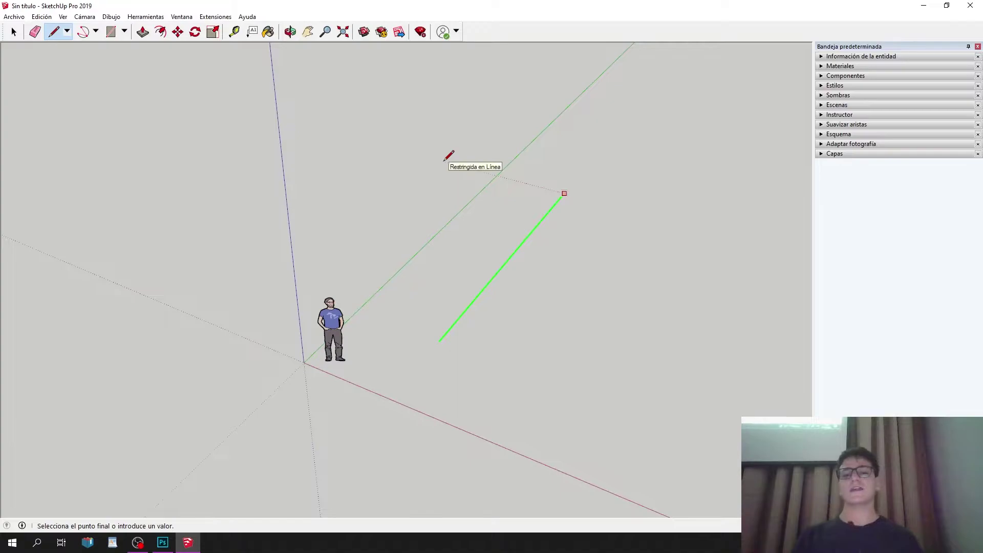
pyautogui.press('Up')
pyautogui.press('Left')
pyautogui.press('Right')
pyautogui.press('Left')
pyautogui.press('Right')
pyautogui.press('Up')
pyautogui.press('Down')
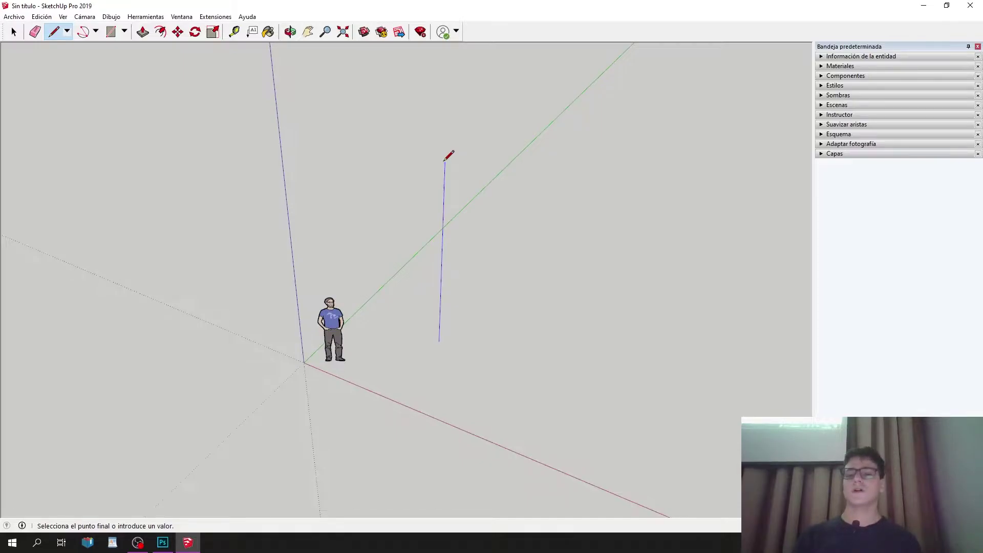
pyautogui.press('Right')
pyautogui.press('Left')
pyautogui.press('Right')
pyautogui.press('Left')
pyautogui.press('Up')
pyautogui.press('Right')
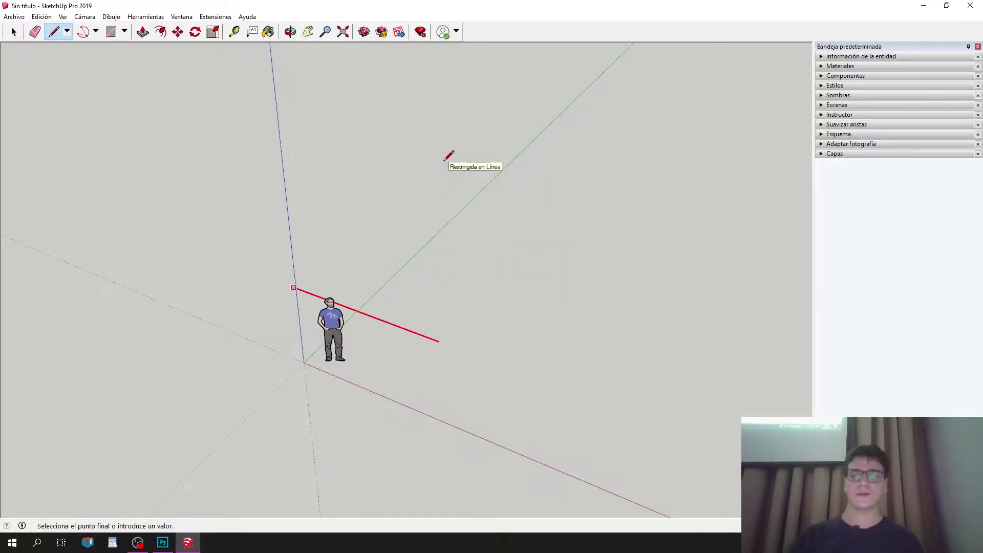
pyautogui.press('space')
# Draw a 250 cm line parallel to the red axis beside the human figure.
pyautogui.press('l')
pyautogui.moveTo(418, 240)
pyautogui.mouseDown(button='middle')
pyautogui.moveTo(500, 237)
pyautogui.moveTo(445, 359)
pyautogui.mouseUp(button='middle')
pyautogui.click(431, 354)
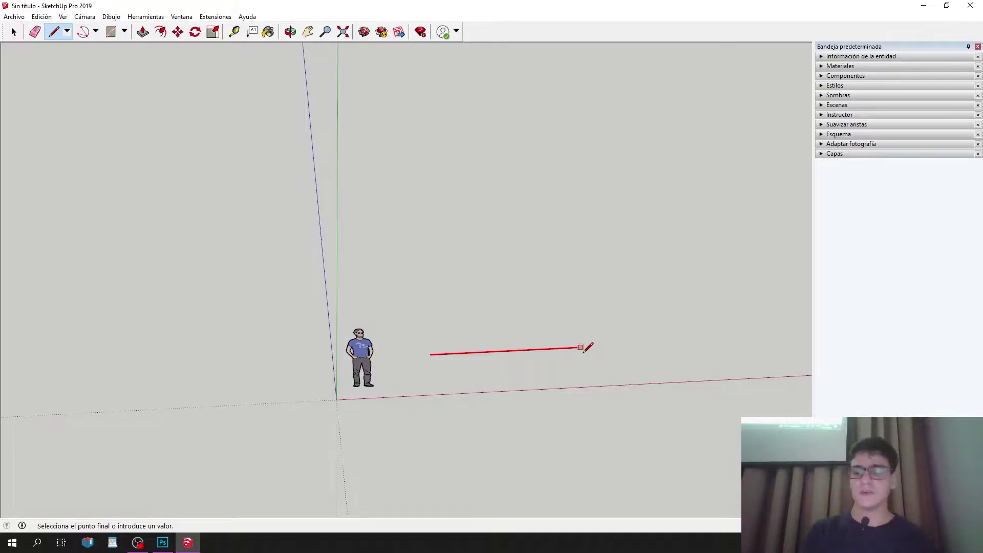
pyautogui.press('Return')
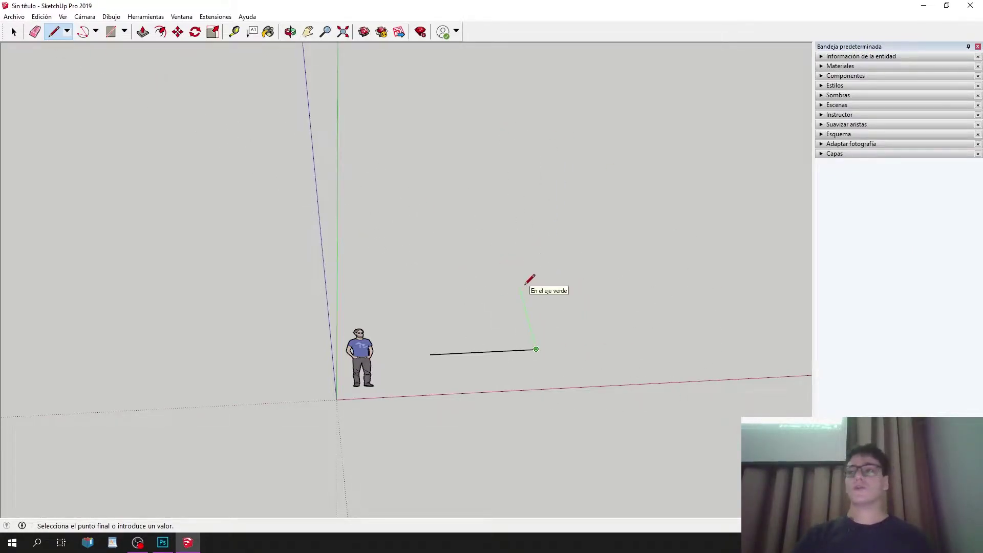
# Select the line and place a copy of it farther along the red axis.
pyautogui.click(13, 31)
pyautogui.scroll(-2, 419, 305)
pyautogui.scroll(2, 599, 300)
pyautogui.moveTo(599, 301); pyautogui.dragTo(376, 395)
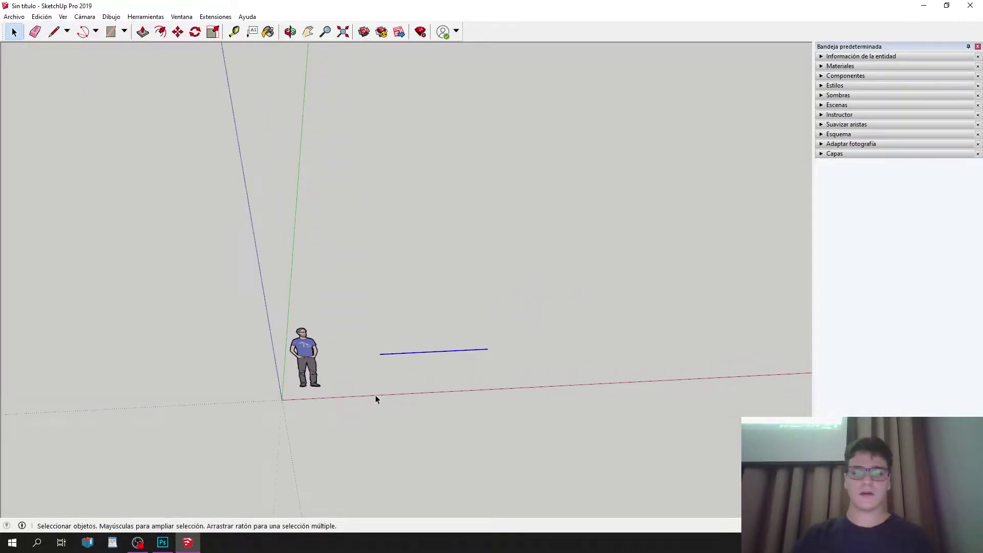
pyautogui.click(177, 32)
pyautogui.press('ctrl')
pyautogui.click(451, 330)
pyautogui.click(610, 329)
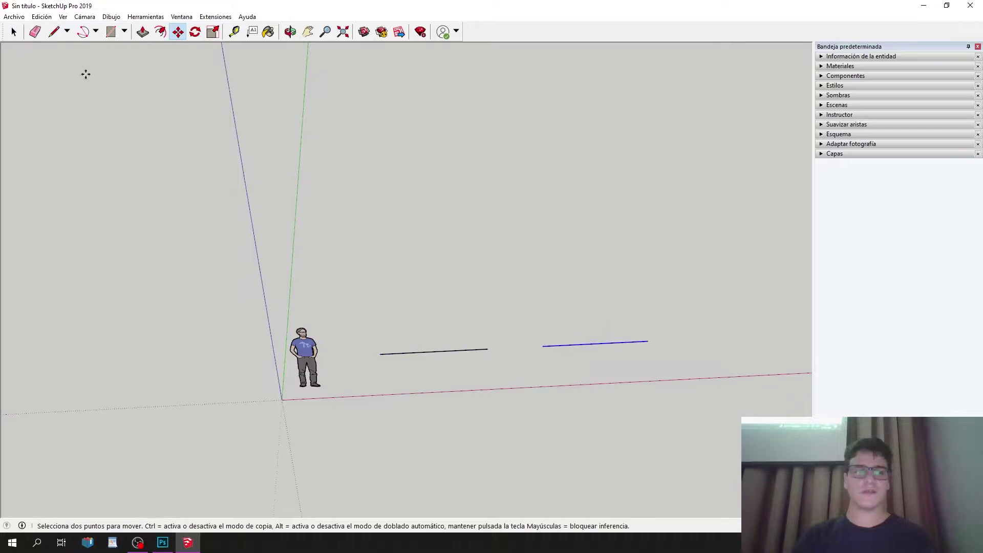
pyautogui.click(14, 32)
# Draw a 250 cm line parallel to the green axis from the far end of the copied line.
pyautogui.scroll(2, 601, 290)
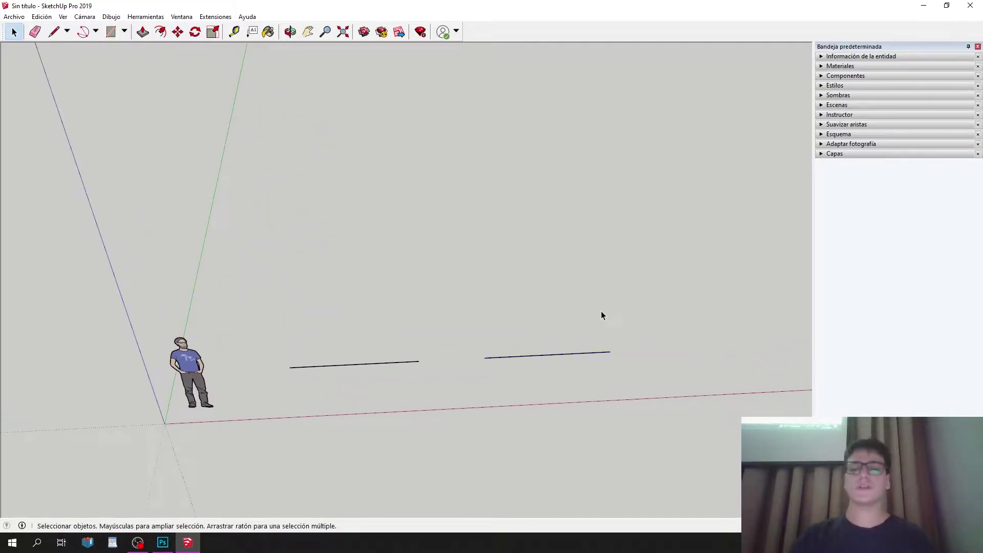
pyautogui.press('l')
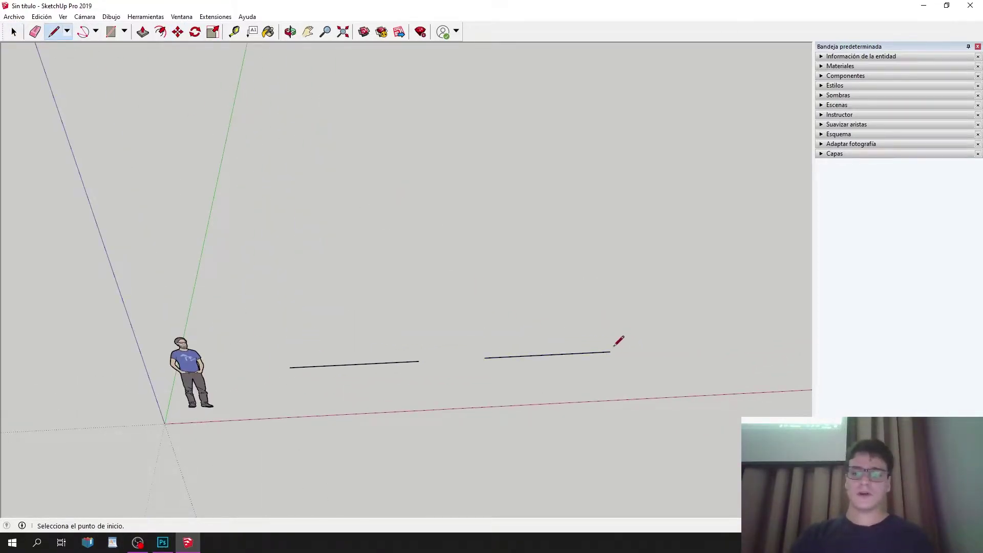
pyautogui.click(610, 351)
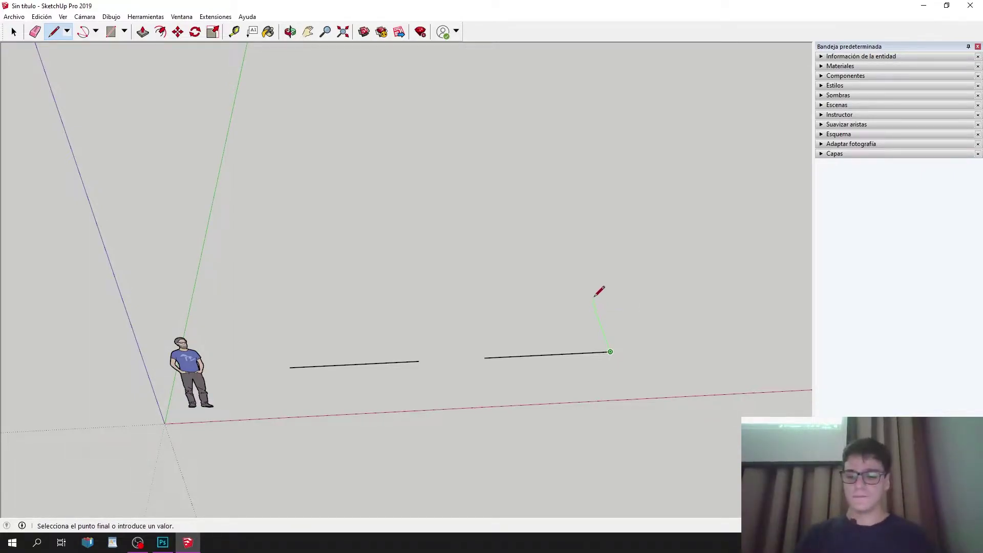
pyautogui.click(579, 268)
pyautogui.moveTo(687, 336); pyautogui.dragTo(697, 313, button='middle')
pyautogui.press('space')
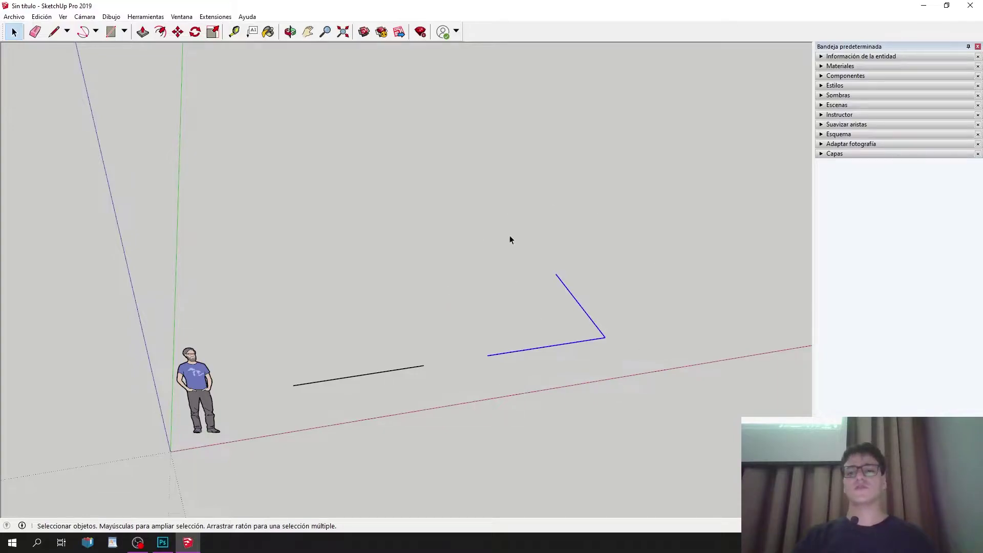
# Expand the entity information and check the length of the single line, clearing the selection.
pyautogui.click(919, 59)
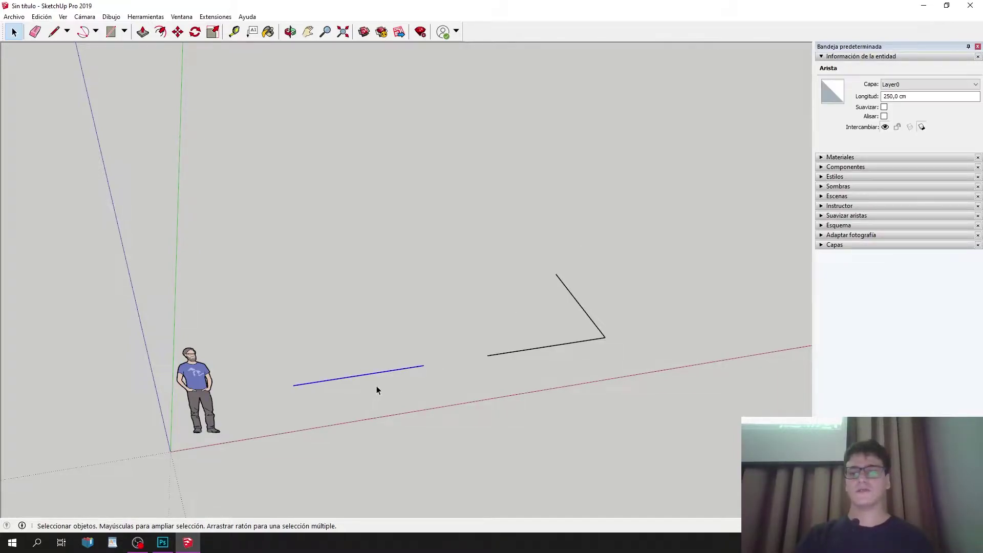
pyautogui.click(698, 210)
pyautogui.moveTo(699, 210); pyautogui.dragTo(517, 290, button='middle')
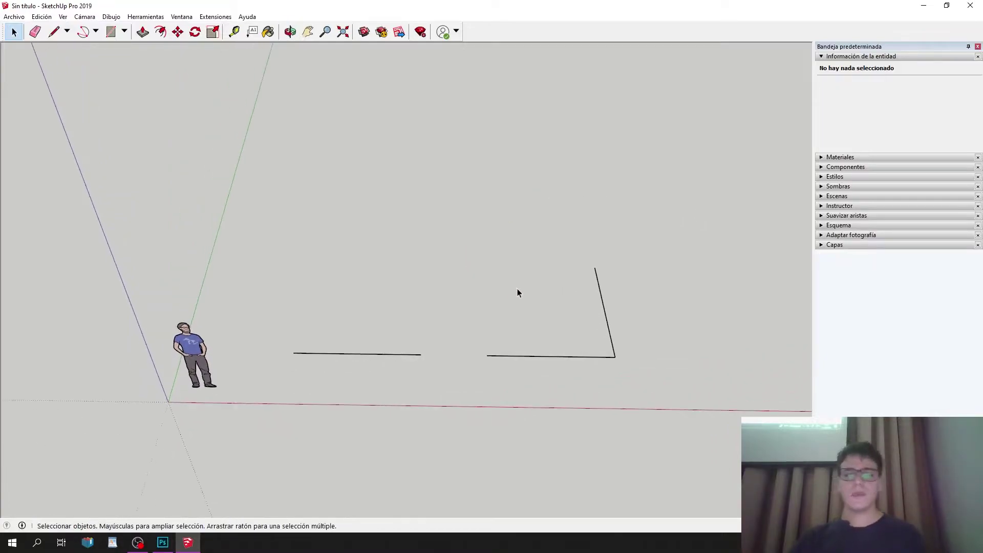
# Copy the two-line corner along the red axis so the original lies on the first single line.
pyautogui.click(178, 32)
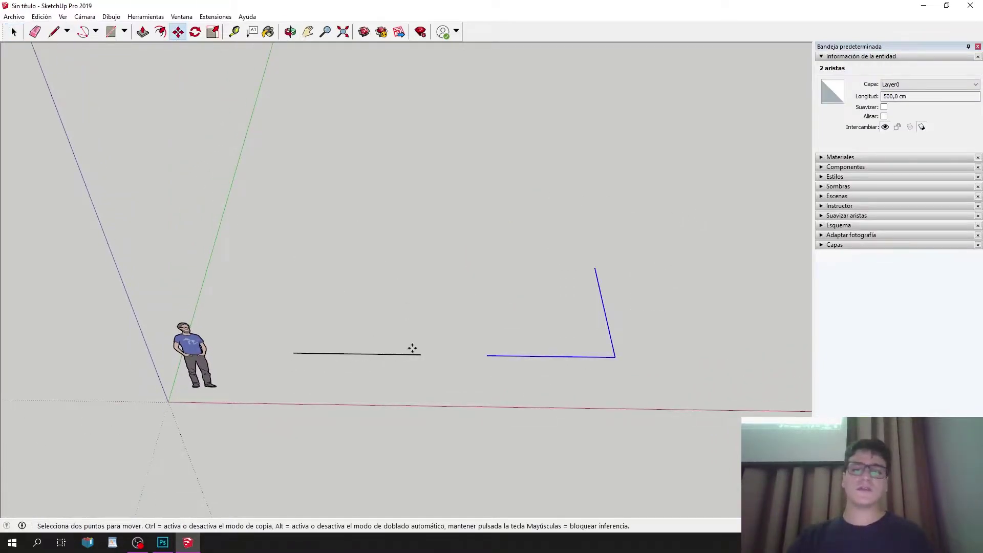
pyautogui.press('ctrl')
pyautogui.click(421, 354)
pyautogui.click(616, 358)
pyautogui.press('space')
pyautogui.scroll(-1, 180, 306)
pyautogui.scroll(3, 506, 336)
pyautogui.click(506, 337)
# Close the outer two-line corner into a triangular face by joining its two open ends.
pyautogui.scroll(2, 506, 337)
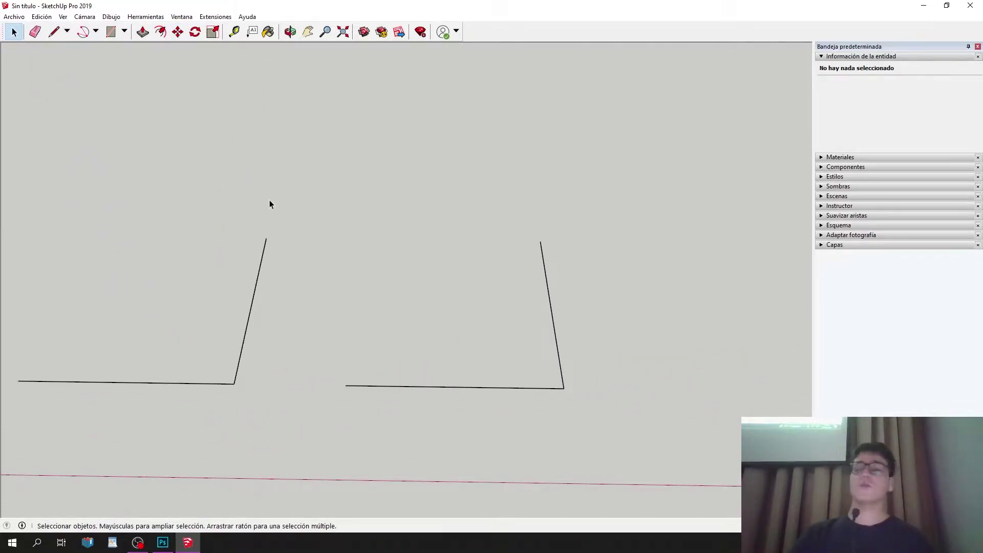
pyautogui.click(54, 31)
pyautogui.click(346, 386)
pyautogui.click(541, 242)
pyautogui.moveTo(541, 242); pyautogui.dragTo(452, 306, button='middle')
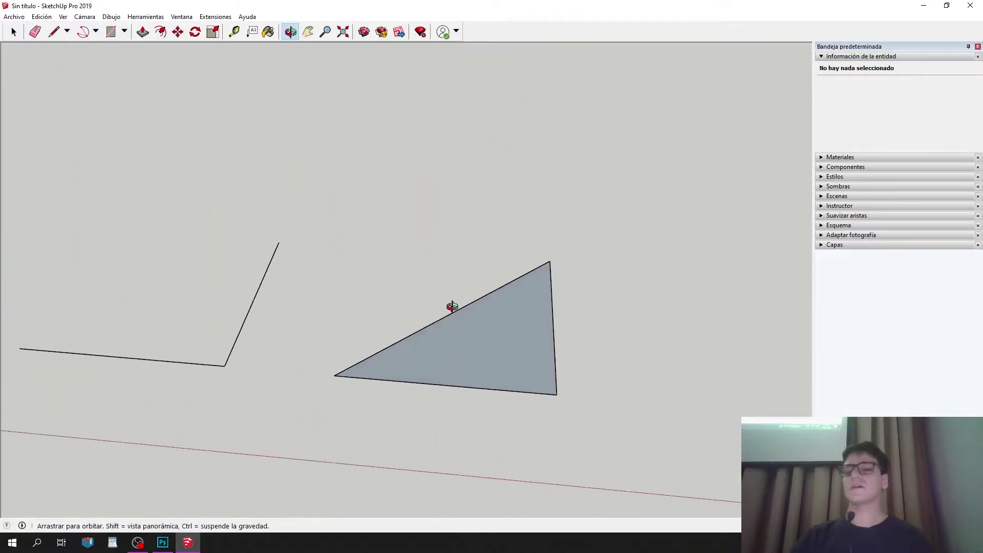
pyautogui.press('space')
# Examine the triangle's face and edges separately in the entity information and from several viewing angles.
pyautogui.moveTo(507, 231)
pyautogui.mouseDown(button='middle')
pyautogui.moveTo(516, 208)
pyautogui.moveTo(517, 308)
pyautogui.mouseUp(button='middle')
pyautogui.click(510, 313)
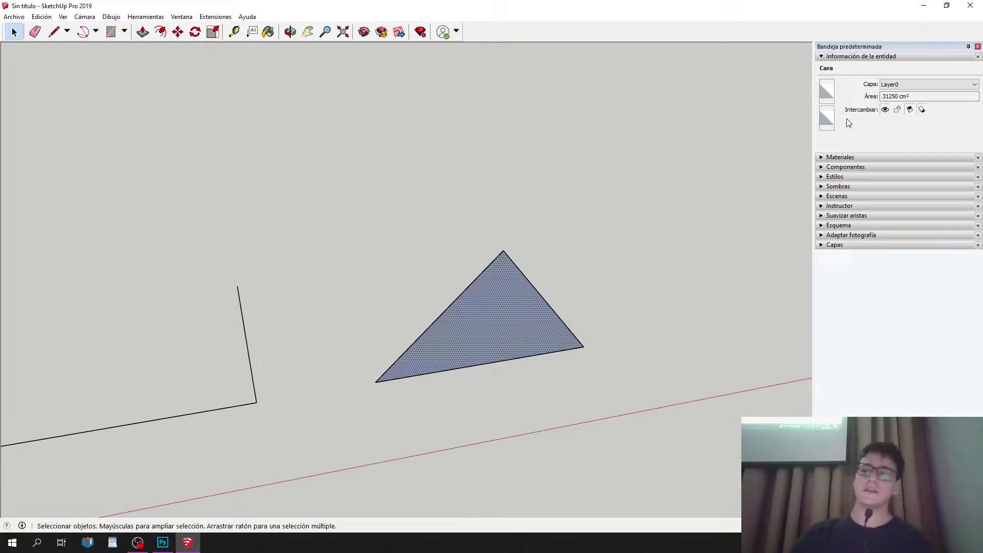
pyautogui.click(555, 202)
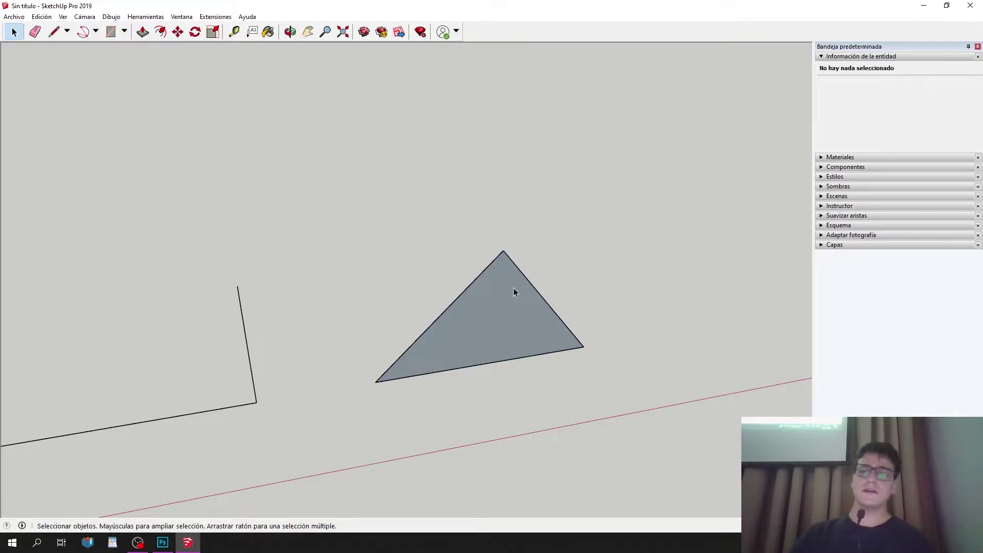
pyautogui.click(526, 359)
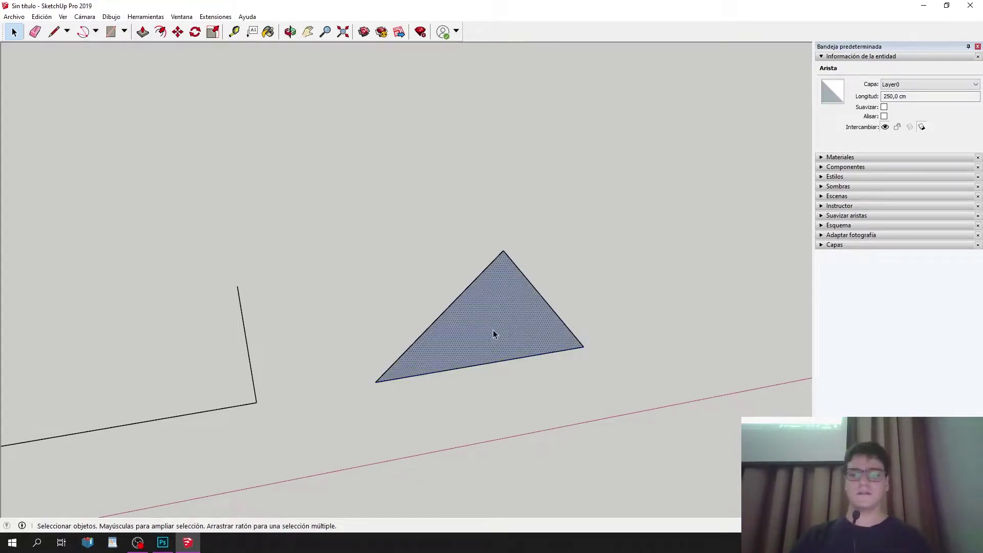
pyautogui.moveTo(551, 304); pyautogui.dragTo(492, 267, button='middle')
pyautogui.click(492, 267)
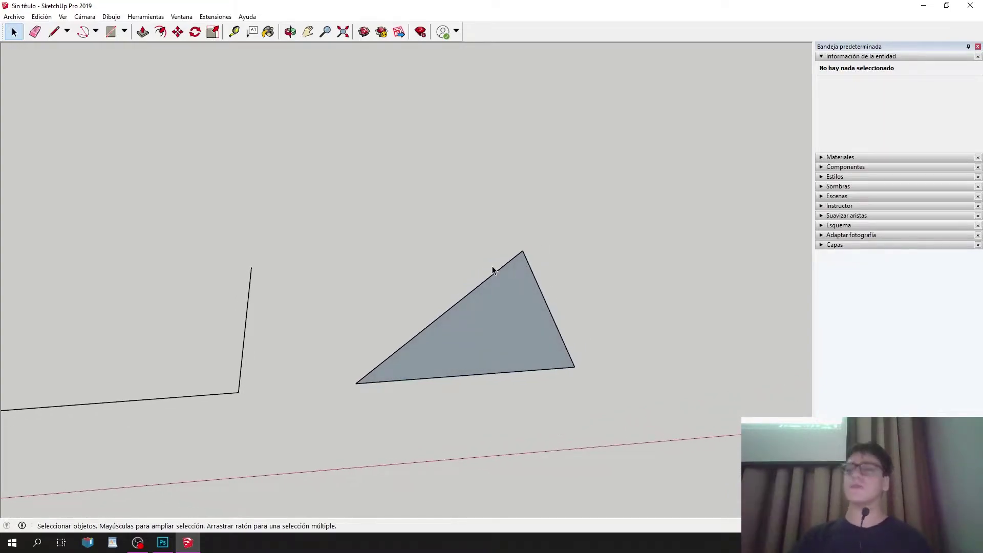
pyautogui.click(520, 269)
pyautogui.moveTo(584, 246); pyautogui.dragTo(401, 167, button='middle')
pyautogui.click(401, 167)
pyautogui.moveTo(466, 299); pyautogui.dragTo(554, 302, button='middle')
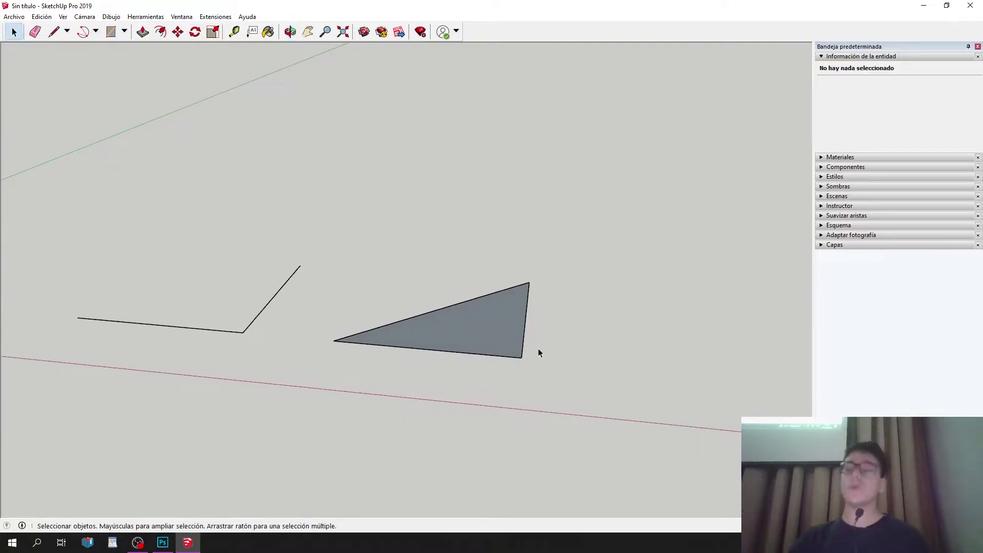
# Draw a closed four-sided outline of unaligned segments behind the existing shapes, and undo its last two segments.
pyautogui.moveTo(380, 358); pyautogui.dragTo(121, 121, button='middle')
pyautogui.click(54, 31)
pyautogui.scroll(-3, 426, 206)
pyautogui.moveTo(426, 206); pyautogui.dragTo(310, 168, button='middle')
pyautogui.click(323, 214)
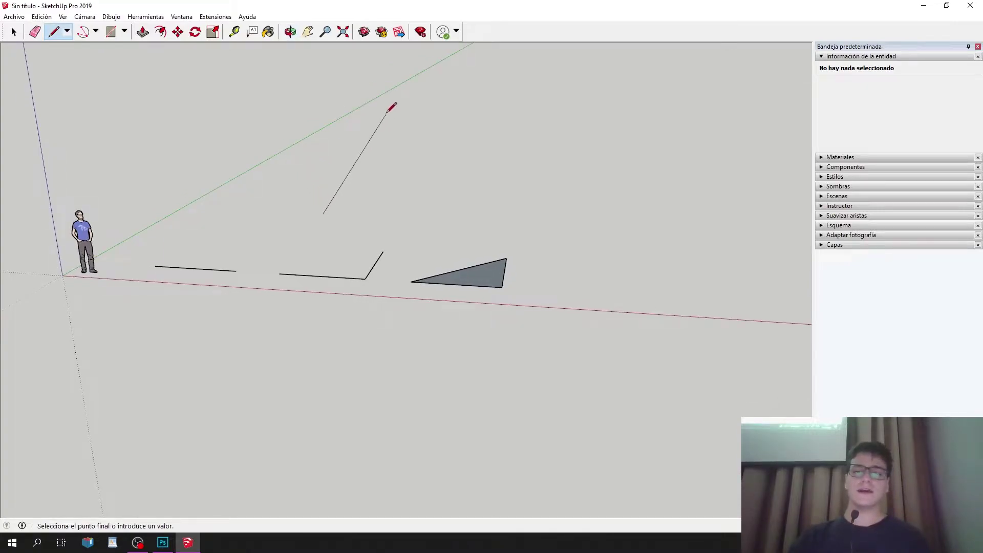
pyautogui.click(397, 98)
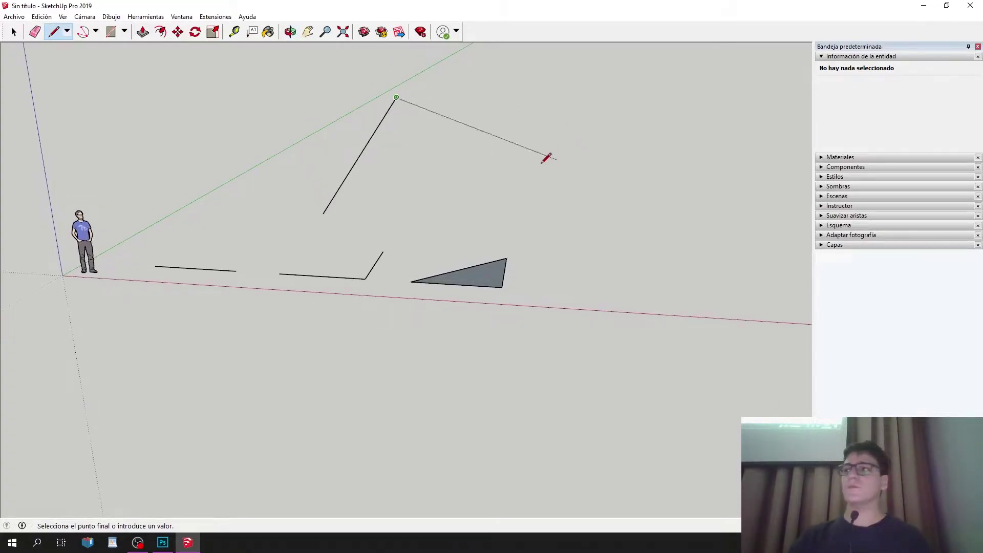
pyautogui.click(510, 171)
pyautogui.click(410, 207)
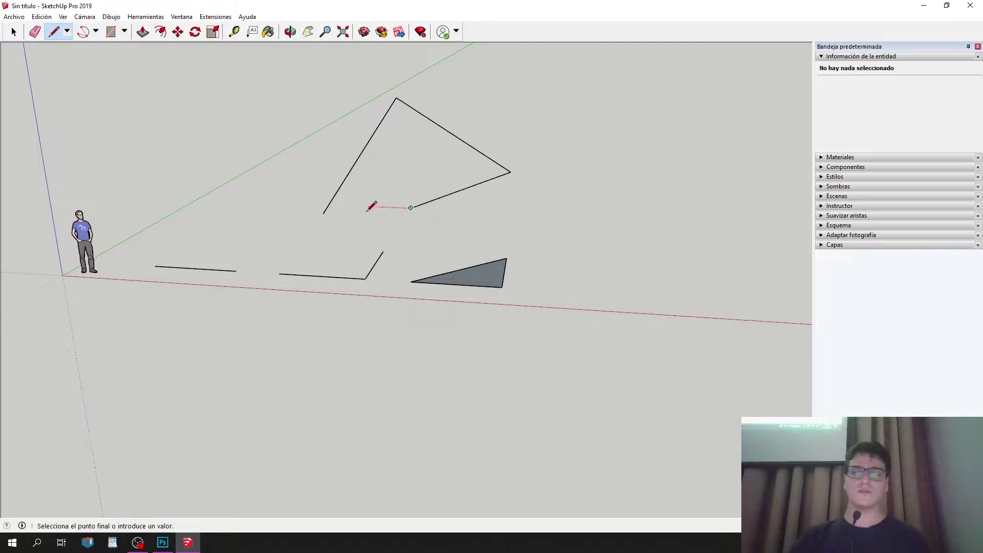
pyautogui.click(323, 214)
pyautogui.hotkey('ctrl', 'z')
pyautogui.hotkey('ctrl', 'z')
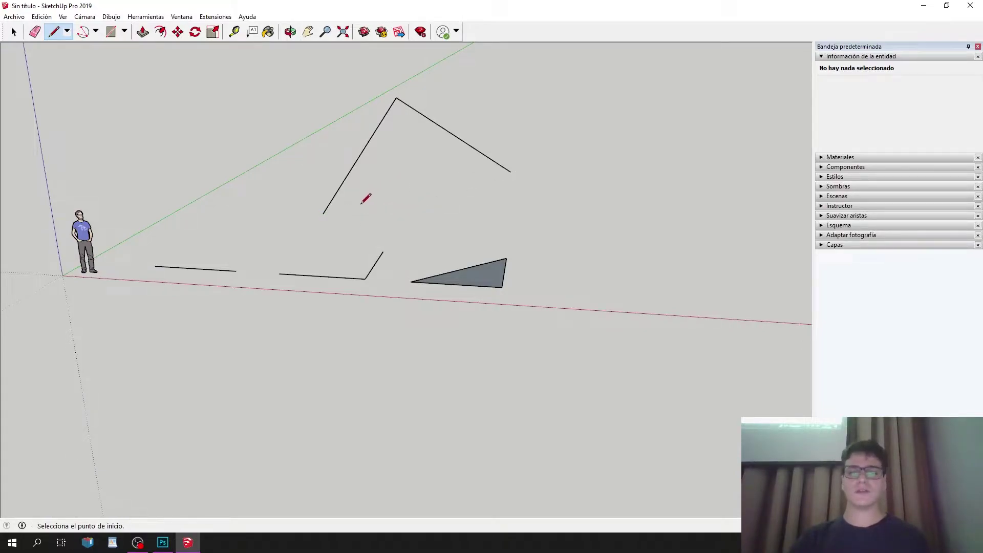
# Join the open ends of the two remaining segments into a triangle, and undo the last two segments.
pyautogui.click(323, 214)
pyautogui.click(511, 172)
pyautogui.moveTo(511, 169)
pyautogui.mouseDown(button='middle')
pyautogui.moveTo(468, 199)
pyautogui.moveTo(390, 185)
pyautogui.mouseUp(button='middle')
pyautogui.hotkey('ctrl', 'z')
pyautogui.hotkey('ctrl', 'z')
# Try alternative unaligned segments to close a shape with the remaining edge, and undo them.
pyautogui.click(200, 68)
pyautogui.click(317, 137)
pyautogui.press('Escape')
pyautogui.click(263, 217)
pyautogui.click(317, 137)
pyautogui.moveTo(320, 171); pyautogui.dragTo(308, 199, button='middle')
pyautogui.hotkey('ctrl', 'z')
pyautogui.hotkey('ctrl', 'z')
# Close a triangular face by drawing two segments between the ends of the remaining slanted edge.
pyautogui.click(292, 214)
pyautogui.click(392, 166)
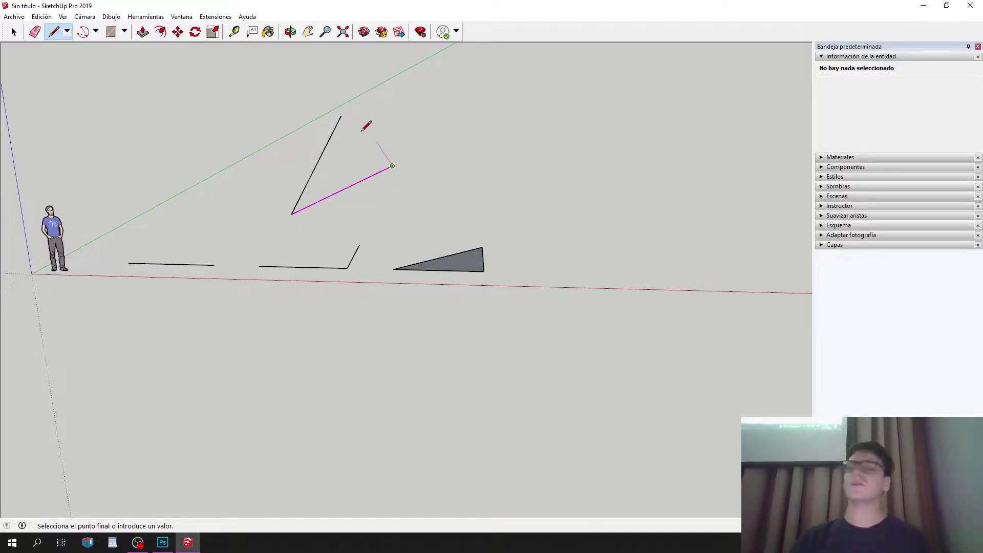
pyautogui.click(341, 116)
pyautogui.moveTo(409, 127)
pyautogui.mouseDown(button='middle')
pyautogui.moveTo(567, 84)
pyautogui.moveTo(425, 160)
pyautogui.moveTo(256, 93)
pyautogui.moveTo(407, 213)
pyautogui.moveTo(365, 222)
pyautogui.mouseUp(button='middle')
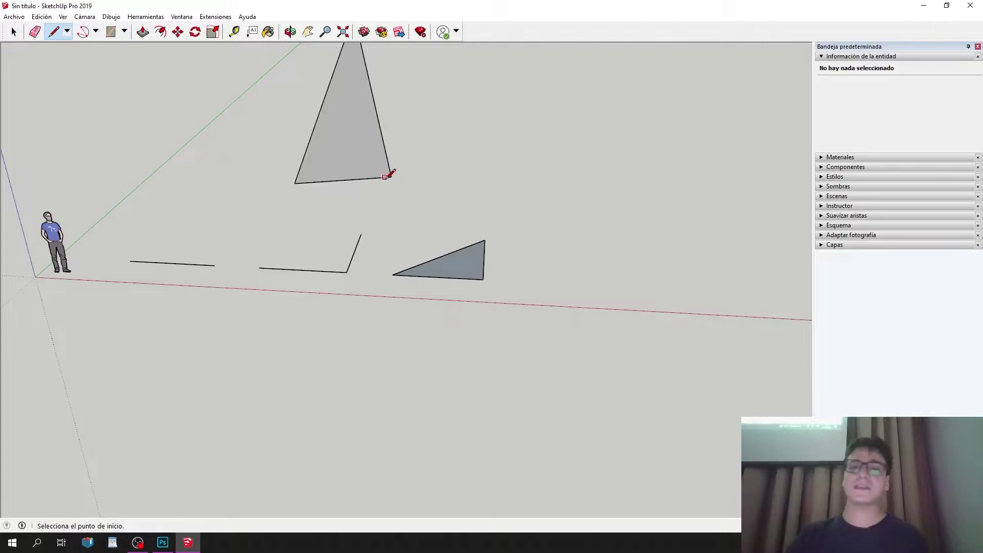
pyautogui.moveTo(422, 167)
pyautogui.mouseDown(button='middle')
pyautogui.moveTo(406, 106)
pyautogui.moveTo(392, 152)
pyautogui.mouseUp(button='middle')
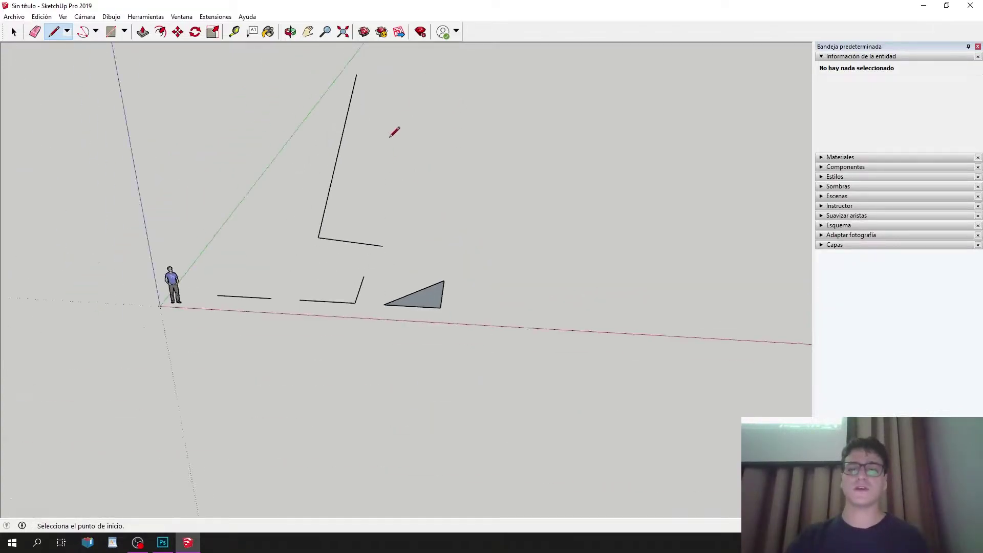
# Join the open ends of the two large edges with two unaligned segments to close a four-sided outline.
pyautogui.click(356, 76)
pyautogui.click(418, 174)
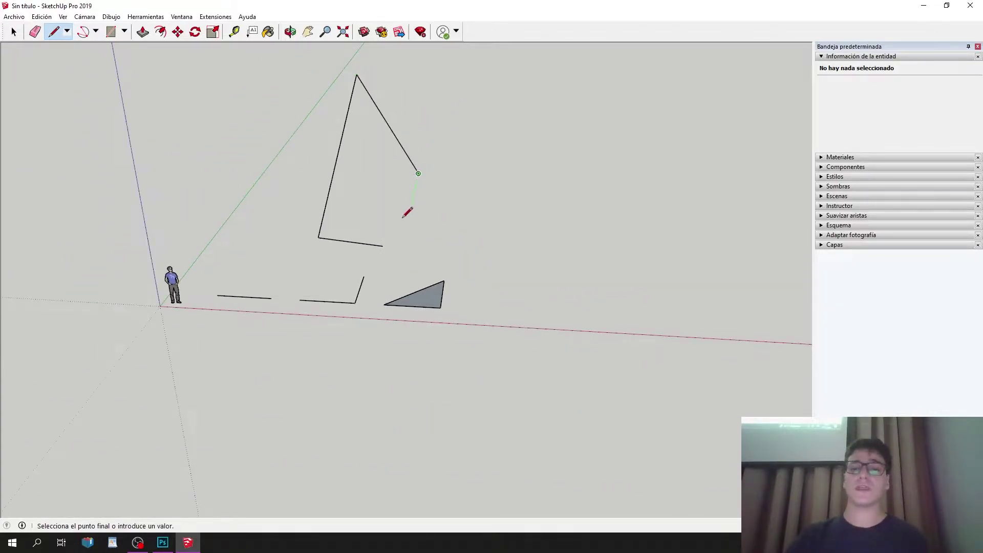
pyautogui.click(383, 245)
pyautogui.moveTo(384, 242)
pyautogui.mouseDown(button='middle')
pyautogui.moveTo(512, 145)
pyautogui.moveTo(606, 189)
pyautogui.moveTo(463, 235)
pyautogui.moveTo(386, 218)
pyautogui.moveTo(420, 222)
pyautogui.mouseUp(button='middle')
pyautogui.click(405, 241)
pyautogui.press('Escape')
# Connect two opposite corners of the four-sided outline with a diagonal, and undo the diagonal and the whole outline.
pyautogui.click(304, 249)
pyautogui.click(372, 183)
pyautogui.moveTo(377, 193); pyautogui.dragTo(483, 290, button='middle')
pyautogui.hotkey('ctrl', 'z')
pyautogui.hotkey('ctrl', 'z')
pyautogui.hotkey('ctrl', 'z')
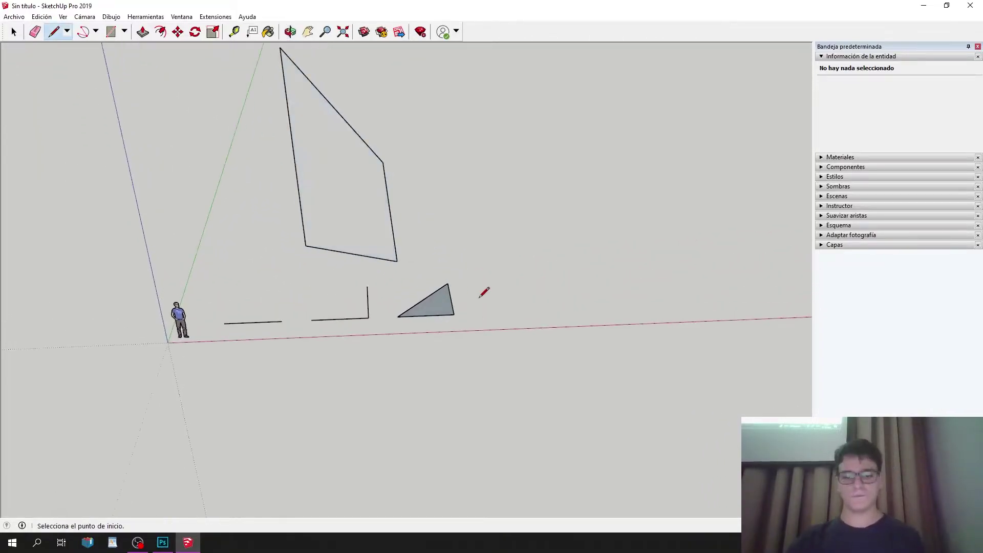
pyautogui.hotkey('ctrl', 'z')
pyautogui.hotkey('ctrl', 'z')
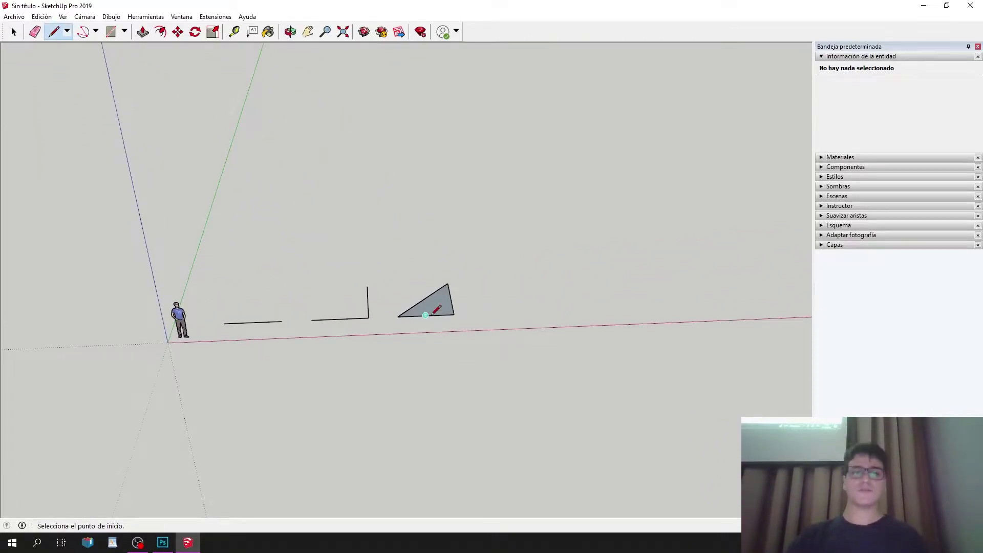
# Show the variants of the line tool and choose Línea.
pyautogui.click(66, 31)
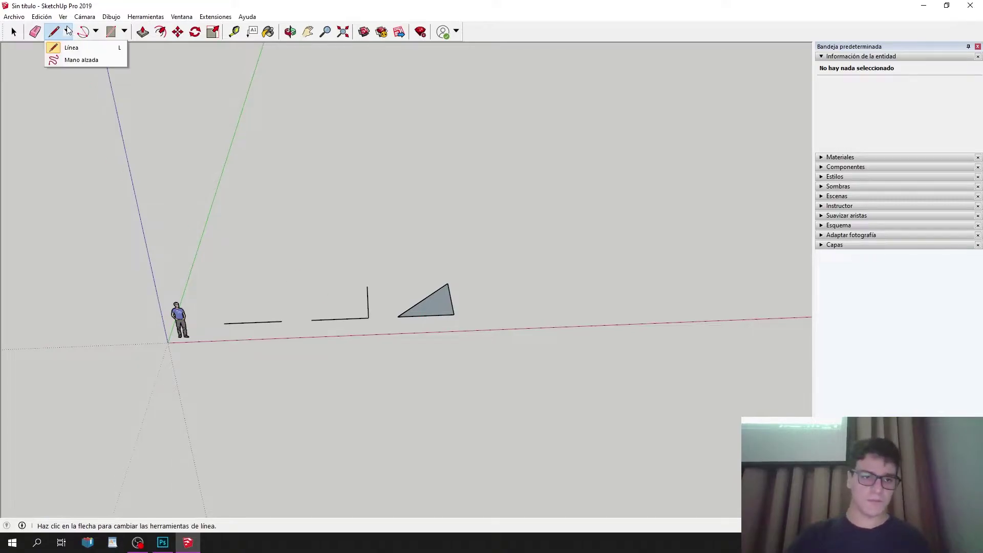
pyautogui.click(67, 47)
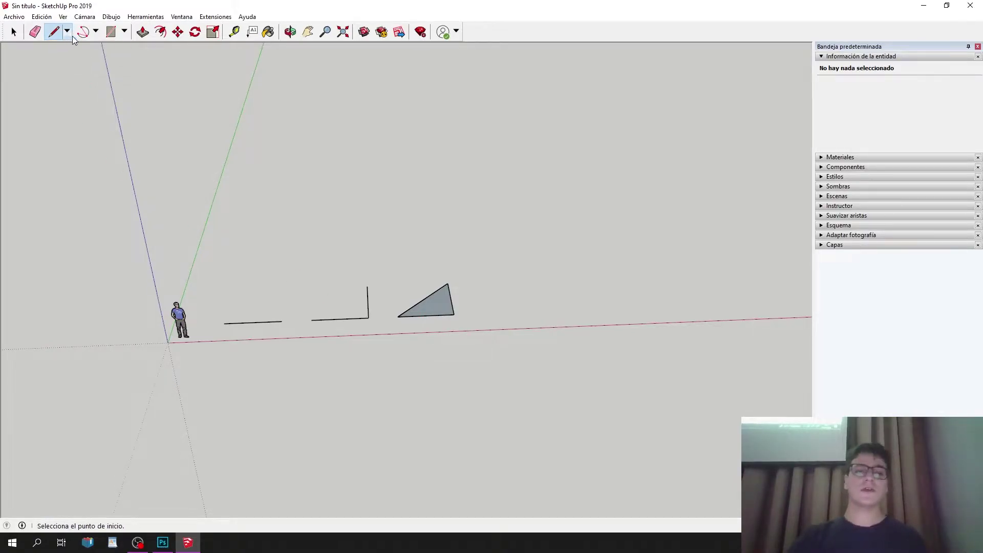
# Draw a freehand curve across the empty area above the shapes, undo it, and return to the straight line tool.
pyautogui.click(66, 31)
pyautogui.click(81, 60)
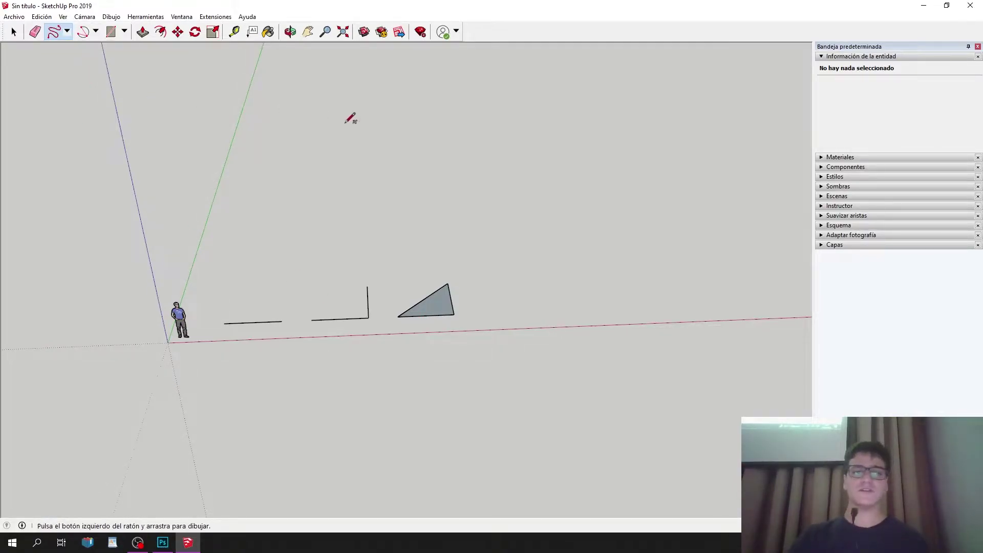
pyautogui.moveTo(566, 134)
pyautogui.mouseDown()
pyautogui.moveTo(647, 241)
pyautogui.moveTo(410, 203)
pyautogui.moveTo(523, 258)
pyautogui.moveTo(659, 353)
pyautogui.mouseUp()
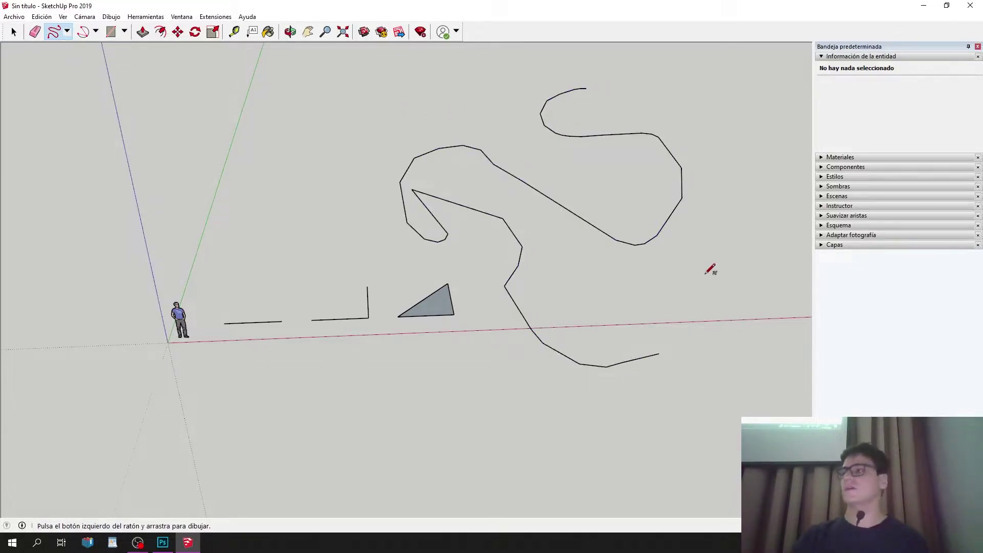
pyautogui.hotkey('ctrl', 'z')
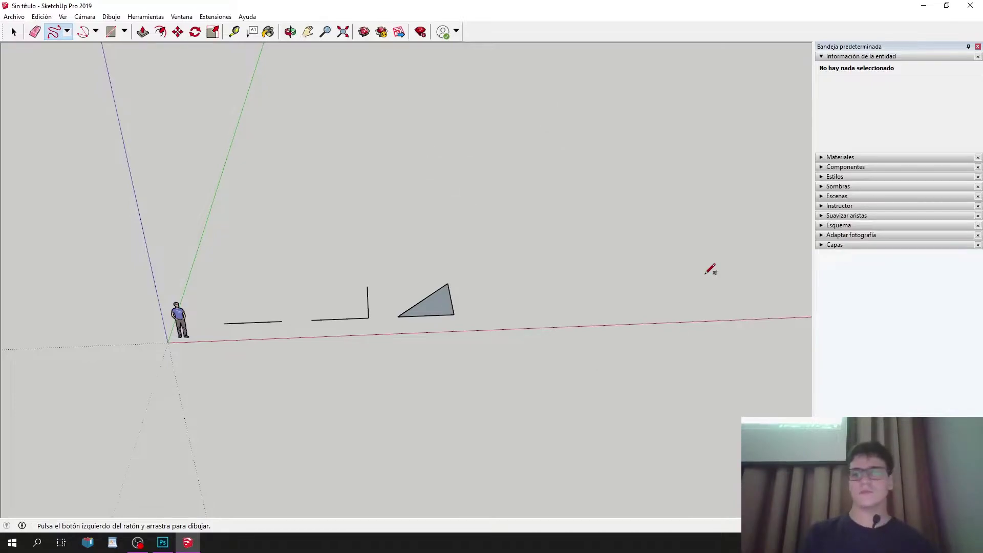
pyautogui.click(67, 31)
pyautogui.click(80, 47)
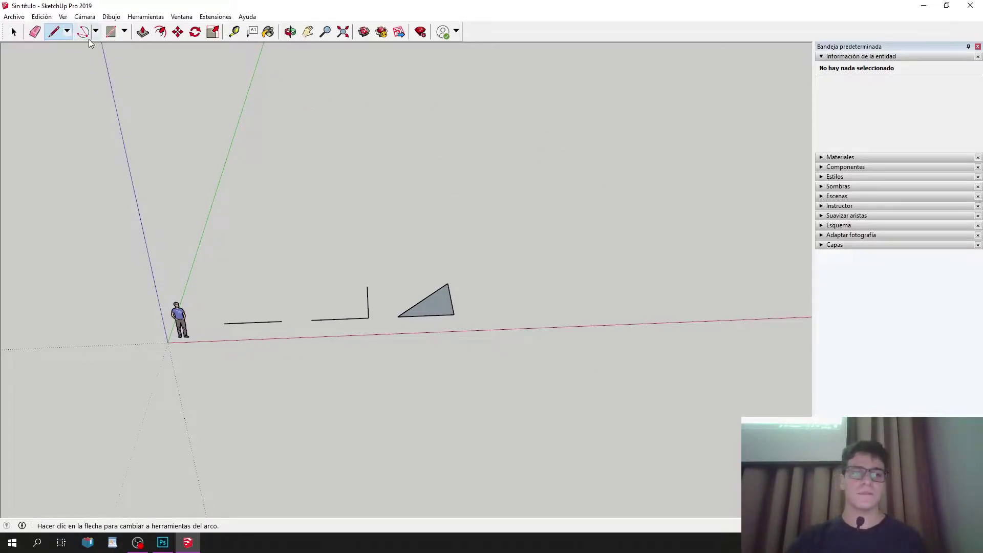
# Draw a full-turn arc from its centre on the empty ground behind the shapes, and undo it.
pyautogui.click(95, 31)
pyautogui.click(100, 48)
pyautogui.click(576, 118)
pyautogui.click(490, 120)
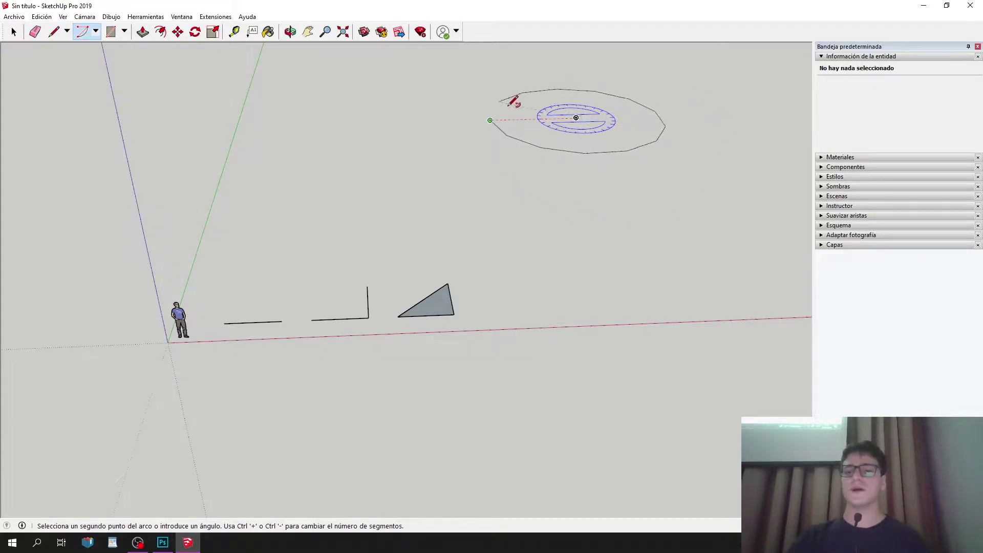
pyautogui.click(491, 120)
pyautogui.moveTo(321, 161); pyautogui.dragTo(377, 211, button='middle')
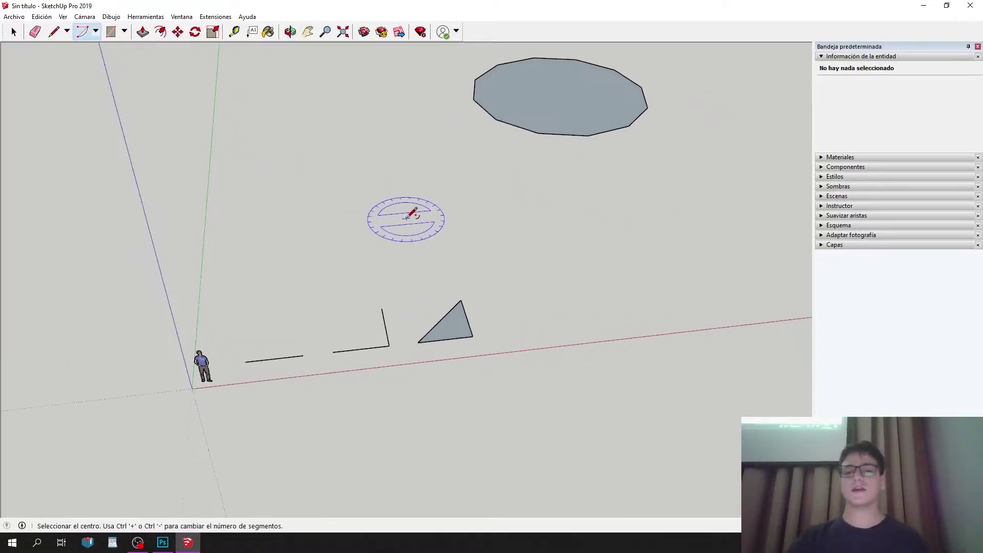
pyautogui.hotkey('ctrl', 'z')
# Draw a two-point arc with an upward bulge on the empty ground behind the triangle.
pyautogui.click(95, 32)
pyautogui.click(100, 48)
pyautogui.click(415, 136)
pyautogui.click(553, 124)
pyautogui.click(504, 95)
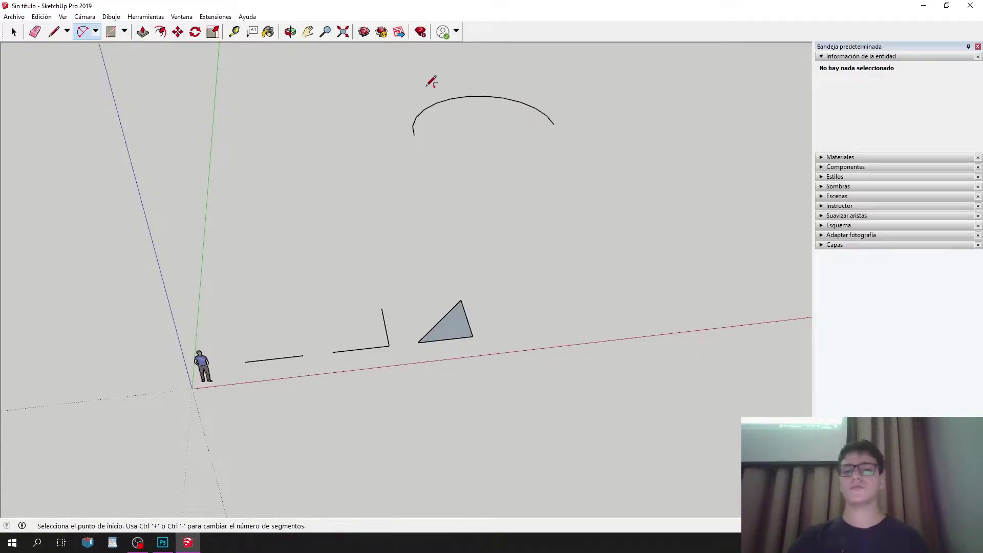
# Draw a three-point arc that opens toward the red axis direction, between the green axis and the first arc.
pyautogui.click(95, 33)
pyautogui.click(108, 72)
pyautogui.click(288, 142)
pyautogui.click(253, 177)
pyautogui.click(351, 210)
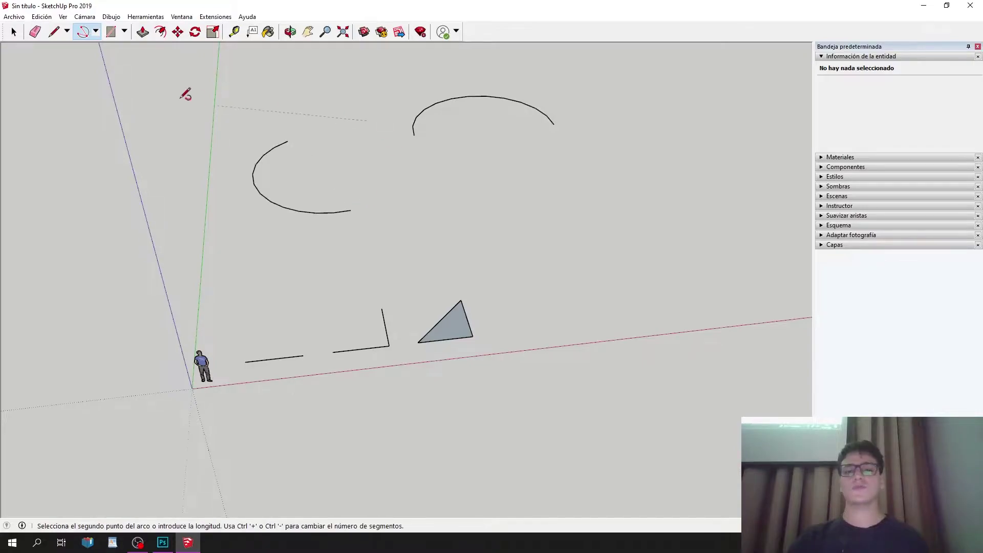
# Draw a pie-shaped sector between the two arcs, and delete the sector together with both arcs.
pyautogui.click(96, 31)
pyautogui.click(105, 83)
pyautogui.click(396, 184)
pyautogui.click(437, 162)
pyautogui.click(405, 217)
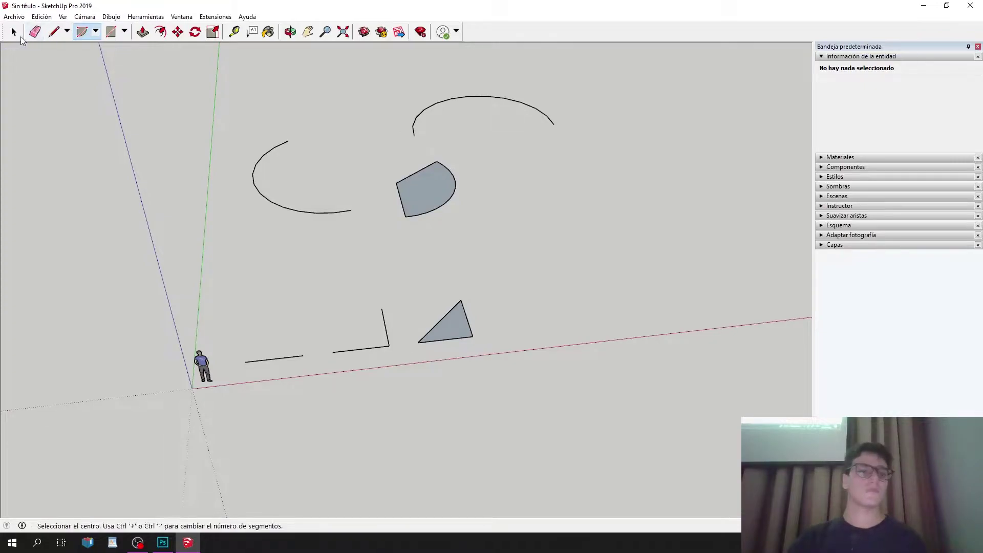
pyautogui.click(14, 31)
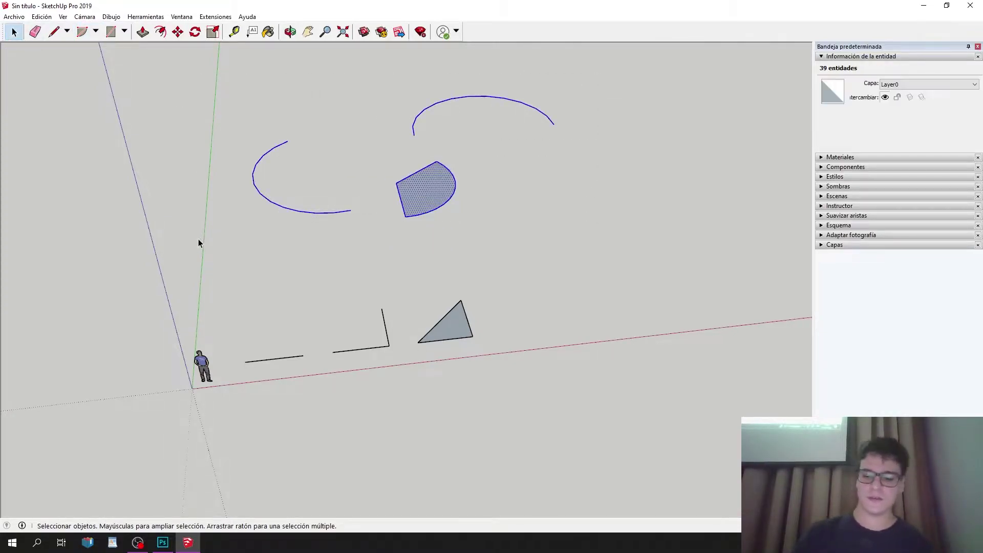
pyautogui.press('Delete')
# Draw a closed four-sided outline of about 62500 cm² beside the triangle, with lines along the red and green axes.
pyautogui.click(53, 32)
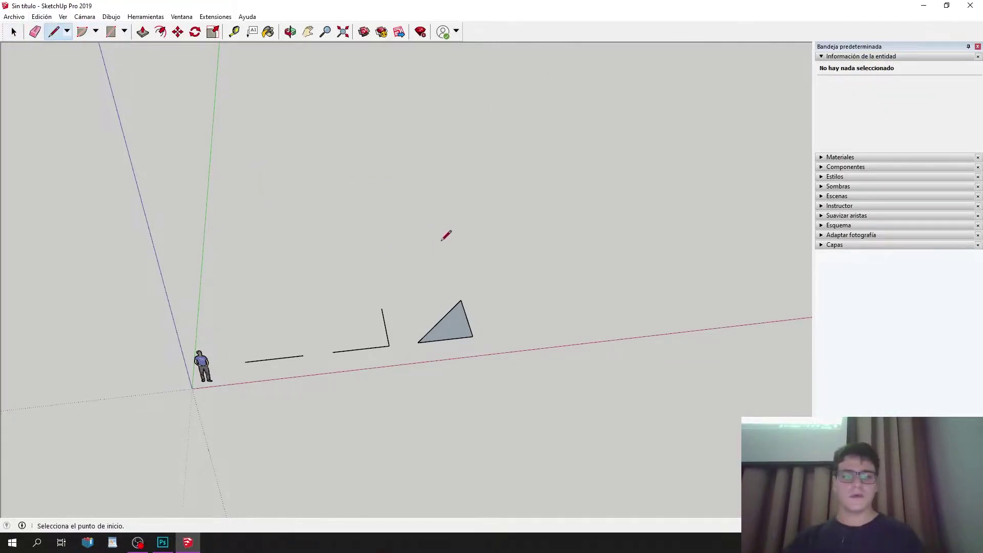
pyautogui.scroll(4, 477, 339)
pyautogui.click(536, 325)
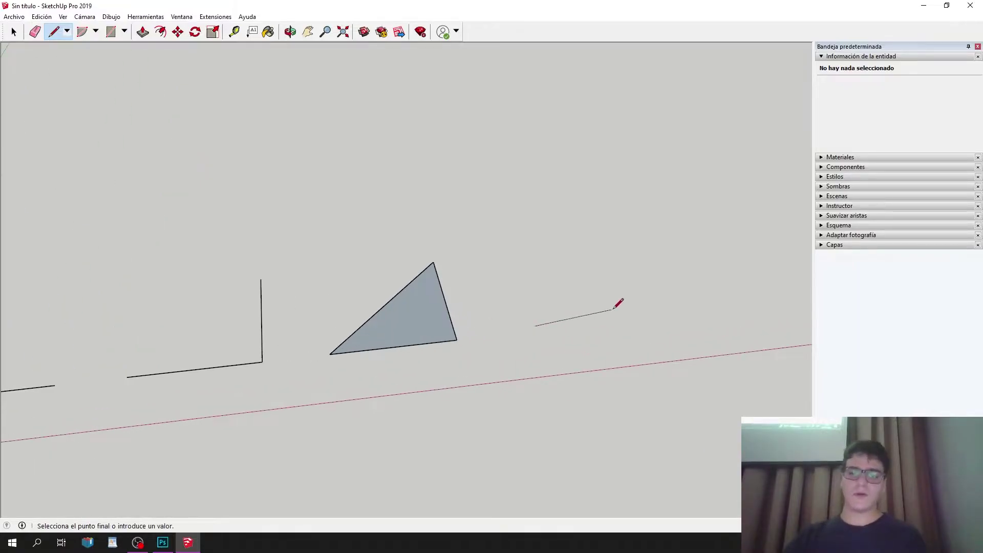
pyautogui.click(653, 313)
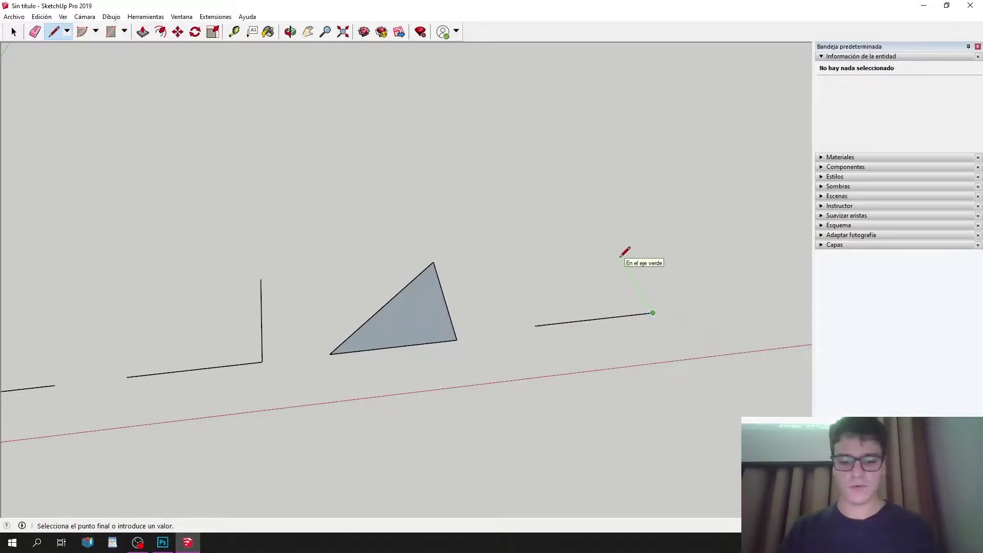
pyautogui.click(609, 240)
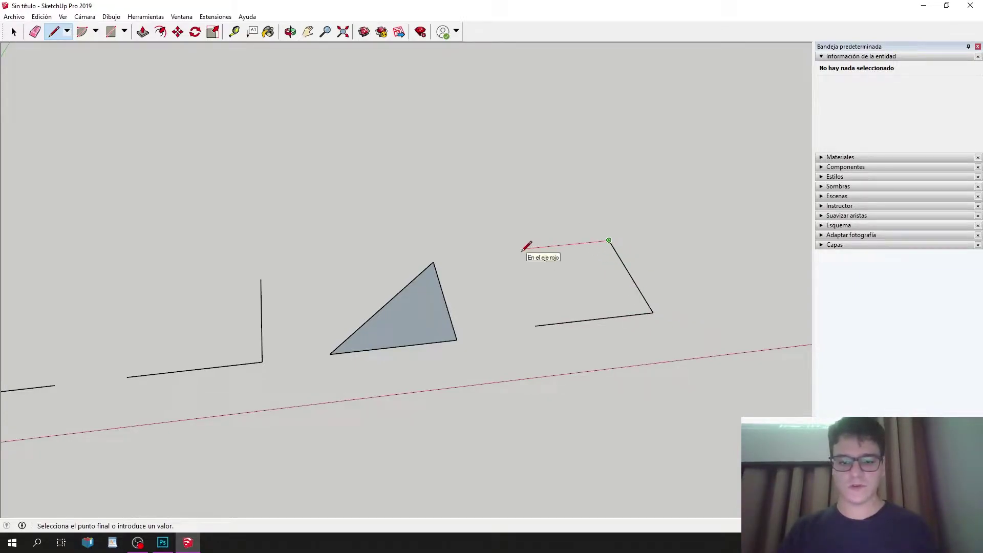
pyautogui.click(504, 250)
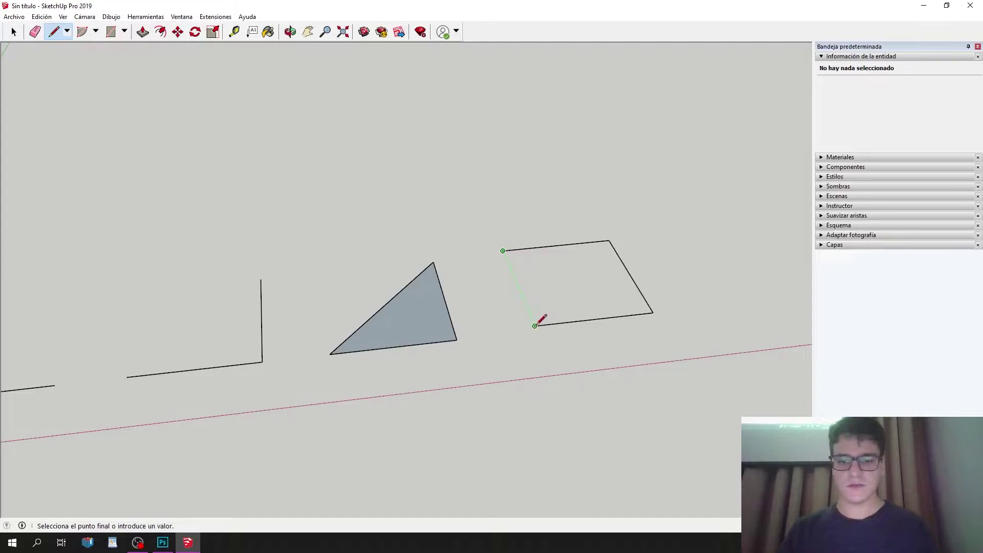
pyautogui.click(535, 326)
# Select the new square face and move it along the red axis, farther away from the triangle.
pyautogui.press('space')
pyautogui.scroll(-3, 484, 278)
pyautogui.click(508, 269)
pyautogui.click(177, 32)
pyautogui.scroll(-4, 417, 231)
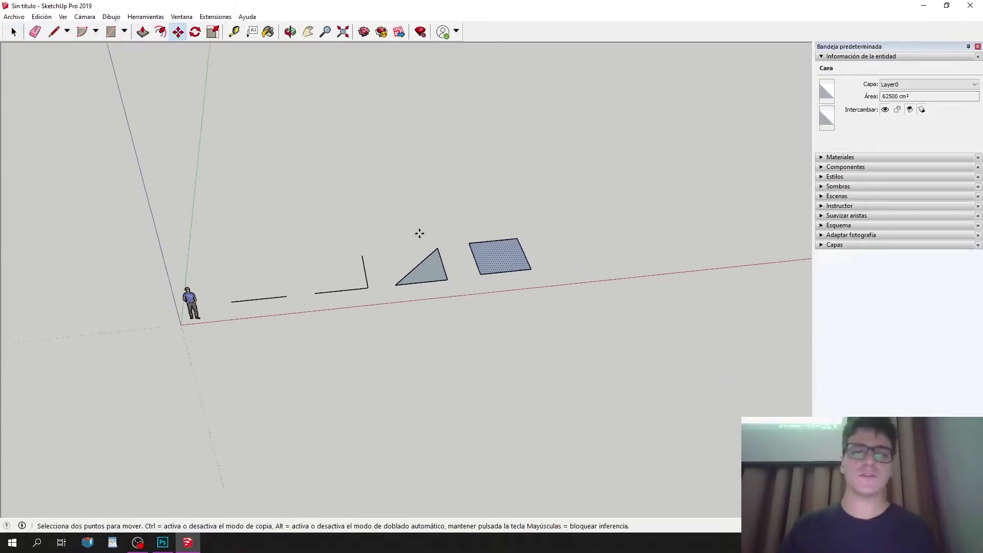
pyautogui.click(496, 258)
pyautogui.click(619, 257)
pyautogui.scroll(-2, 589, 209)
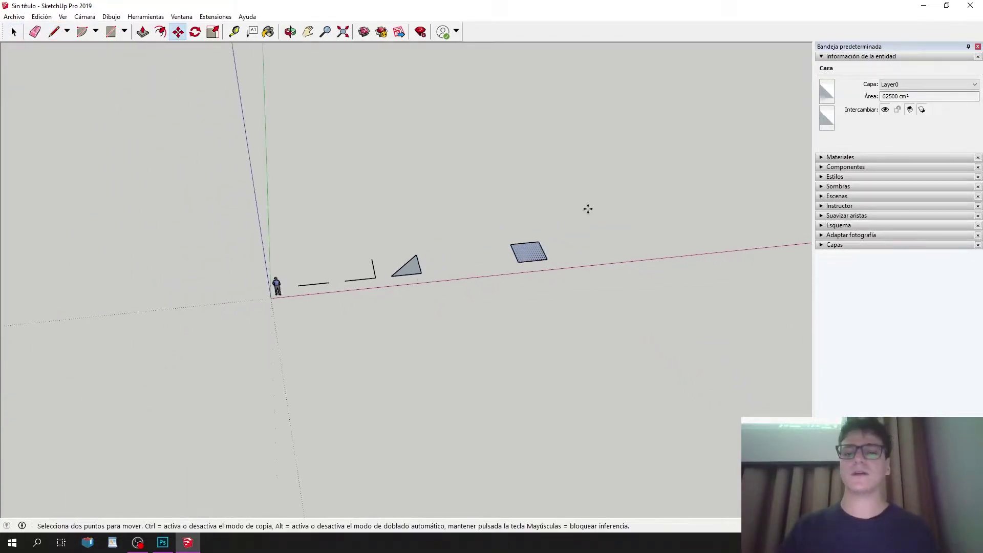
# Examine the moved square face up close from several viewing angles, with nothing selected.
pyautogui.scroll(5, 518, 264)
pyautogui.press('space')
pyautogui.scroll(2, 339, 340)
pyautogui.moveTo(339, 340); pyautogui.dragTo(448, 265, button='middle')
pyautogui.click(535, 180)
pyautogui.scroll(-2, 548, 203)
pyautogui.moveTo(550, 209); pyautogui.dragTo(536, 279, button='middle')
pyautogui.scroll(3, 360, 345)
pyautogui.moveTo(359, 345); pyautogui.dragTo(467, 213, button='middle')
pyautogui.scroll(-3, 472, 257)
pyautogui.moveTo(378, 220); pyautogui.dragTo(373, 524, button='middle')
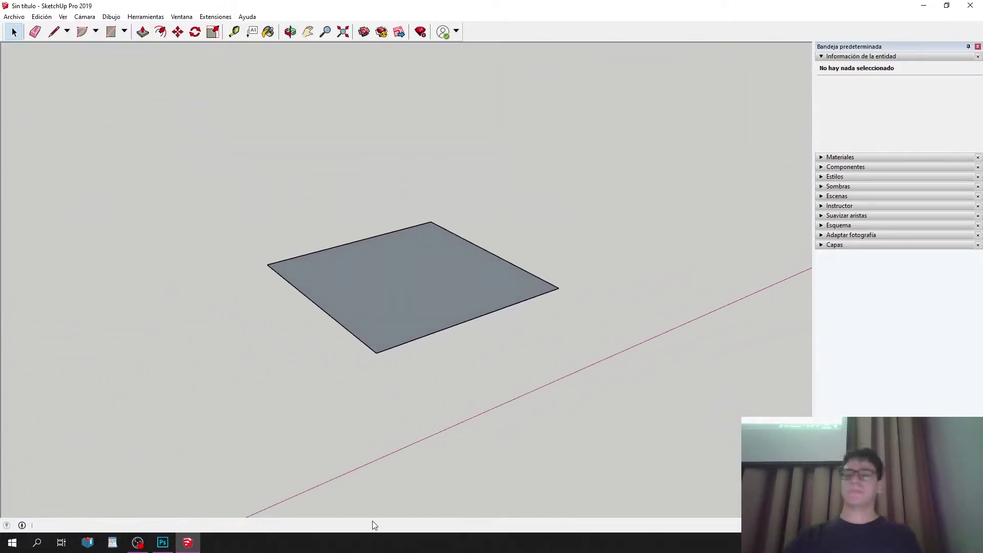
# Switch to Photoshop, hide Capa 2, and add a new empty layer above it.
pyautogui.click(163, 543)
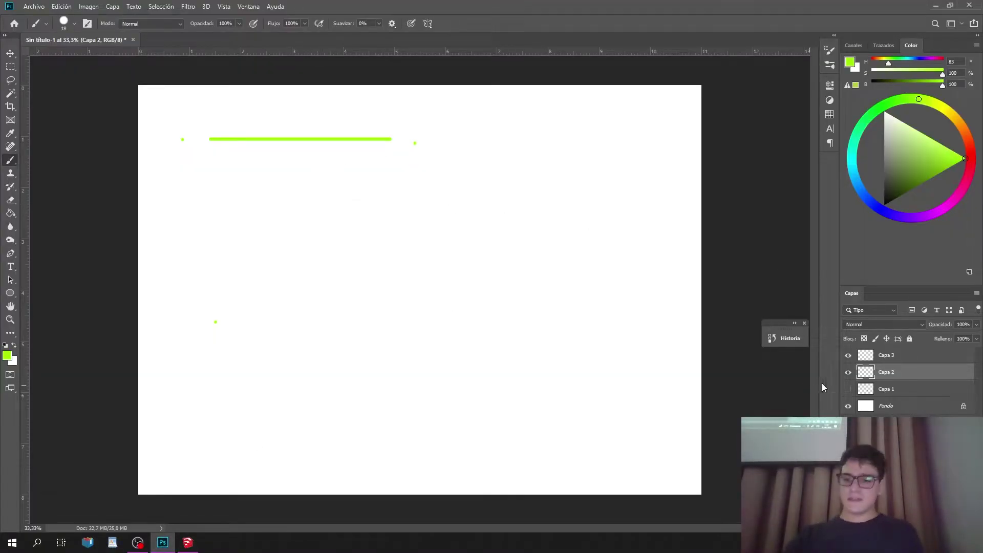
pyautogui.click(847, 374)
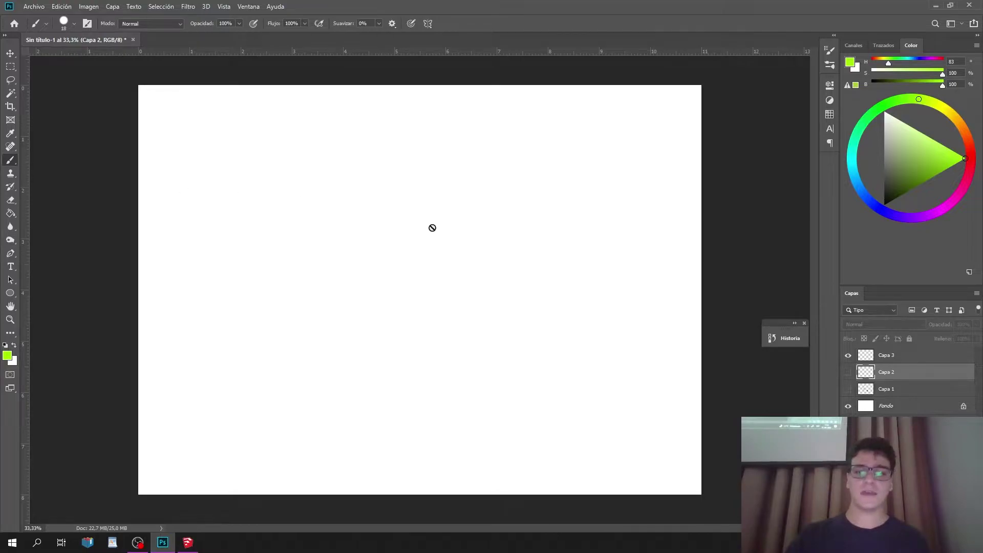
pyautogui.hotkey('ctrl', 'shift', 'alt', 'n')
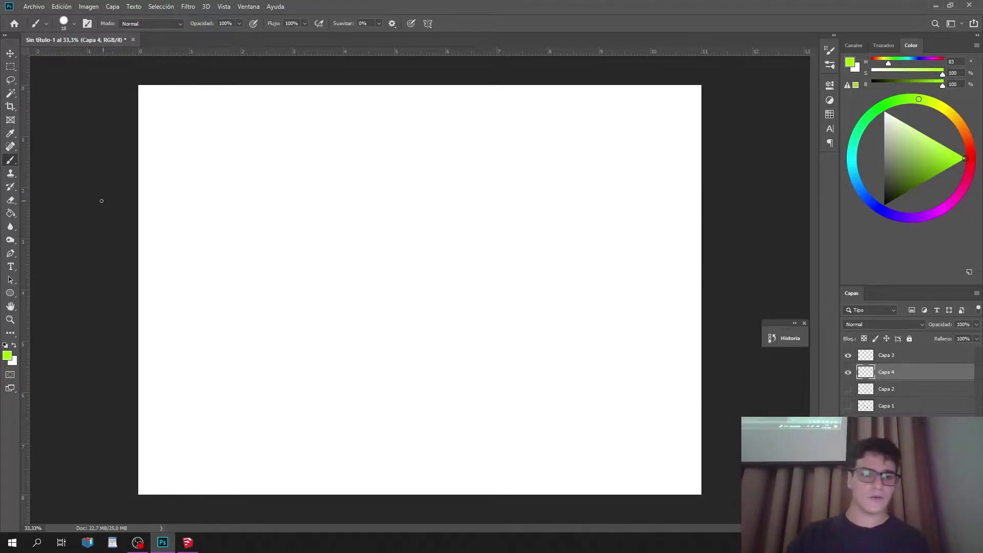
# Fill a rectangular selection with the green foreground colour on the new layer, and paint freehand brush strokes above and beside it.
pyautogui.rightClick(14, 159)
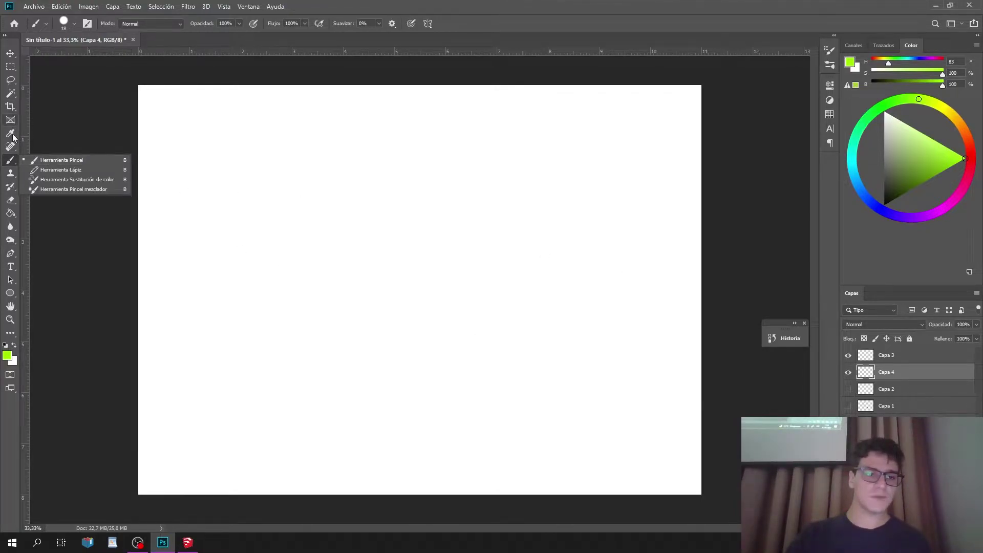
pyautogui.click(10, 67)
pyautogui.moveTo(273, 179); pyautogui.dragTo(417, 303)
pyautogui.press('g')
pyautogui.click(351, 255)
pyautogui.hotkey('ctrl', 'd')
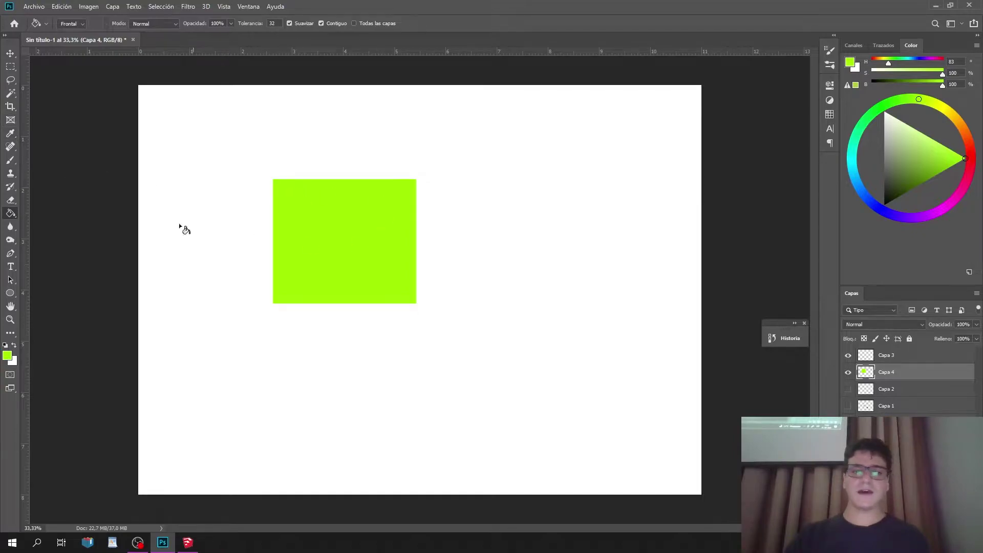
pyautogui.click(11, 160)
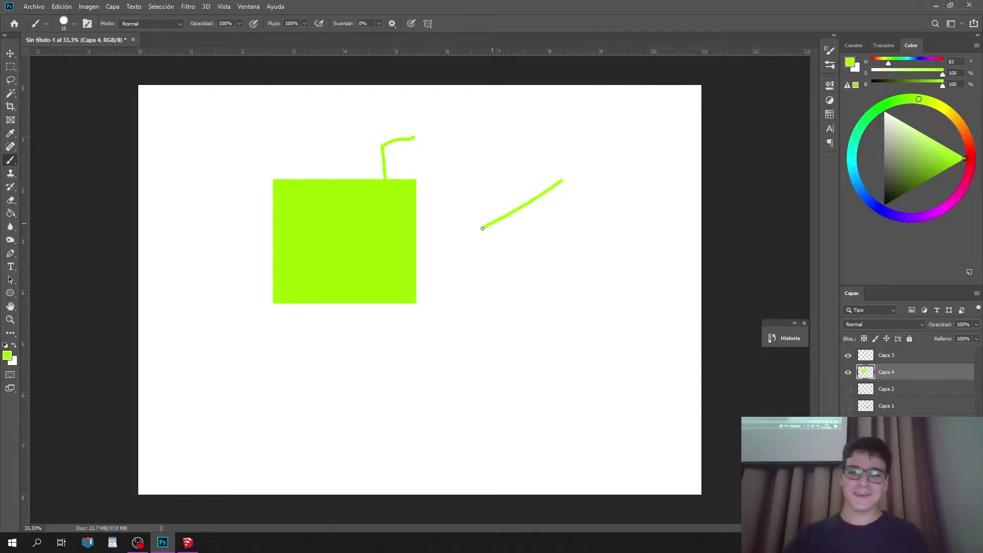
pyautogui.moveTo(526, 242)
pyautogui.mouseDown()
pyautogui.moveTo(604, 268)
pyautogui.moveTo(660, 207)
pyautogui.moveTo(560, 184)
pyautogui.mouseUp()
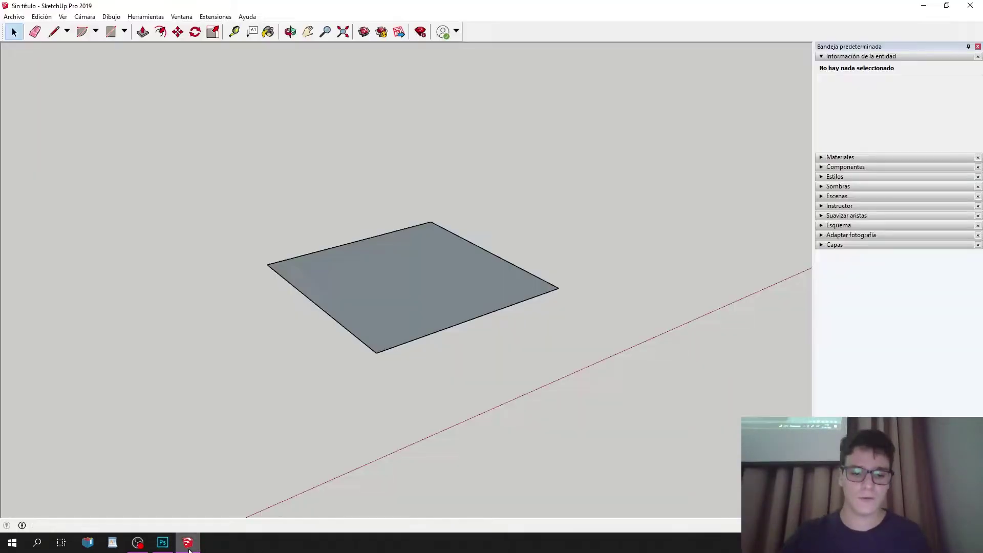
# Switch back to SketchUp and examine the square face, its available commands, and its appearance from different angles.
pyautogui.click(188, 543)
pyautogui.rightClick(455, 291)
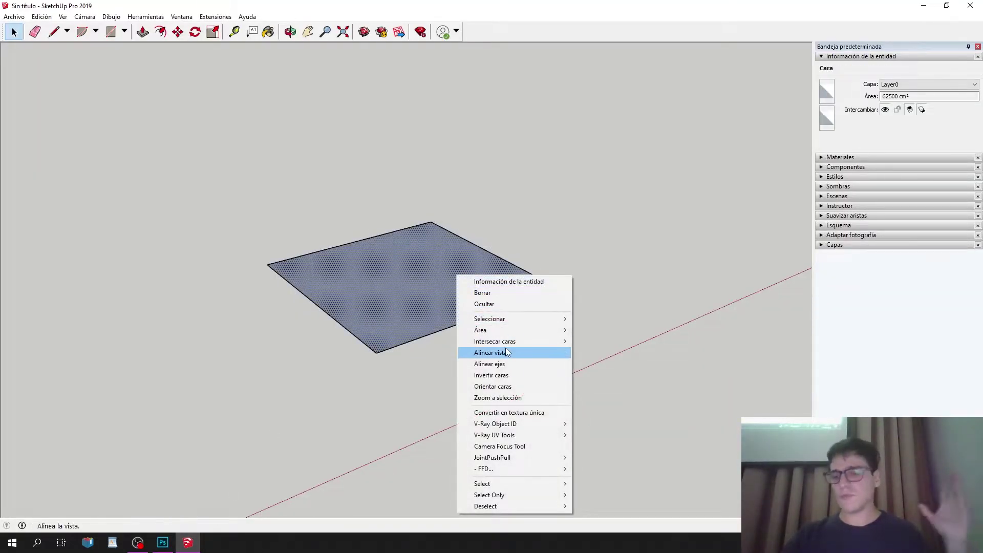
pyautogui.press('Escape')
pyautogui.press('o')
pyautogui.moveTo(430, 235); pyautogui.dragTo(518, 316)
pyautogui.moveTo(517, 316); pyautogui.dragTo(564, 242, button='middle')
pyautogui.press('space')
pyautogui.click(417, 270)
pyautogui.moveTo(417, 270); pyautogui.dragTo(419, 225, button='middle')
pyautogui.scroll(2, 419, 226)
pyautogui.moveTo(483, 198); pyautogui.dragTo(357, 233, button='middle')
pyautogui.click(357, 233)
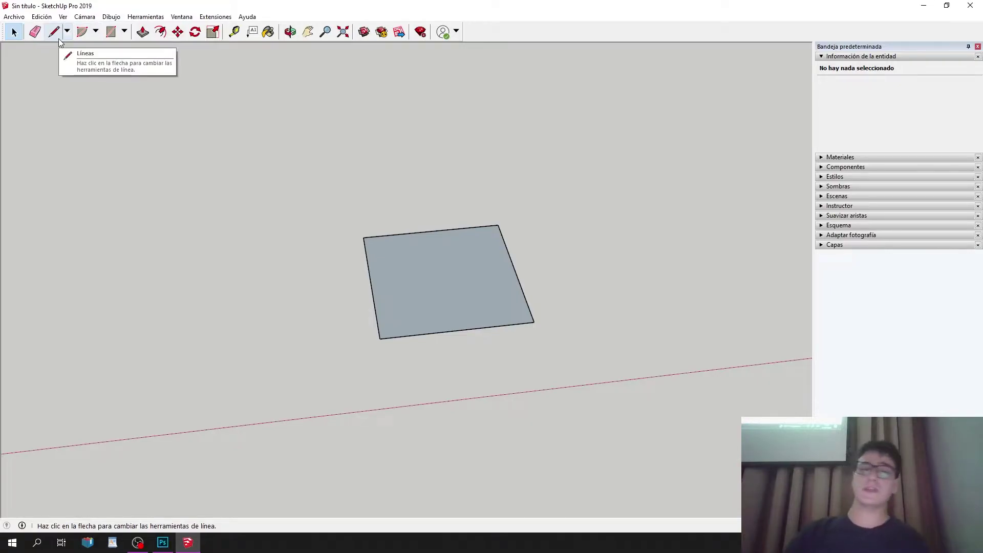
pyautogui.click(124, 32)
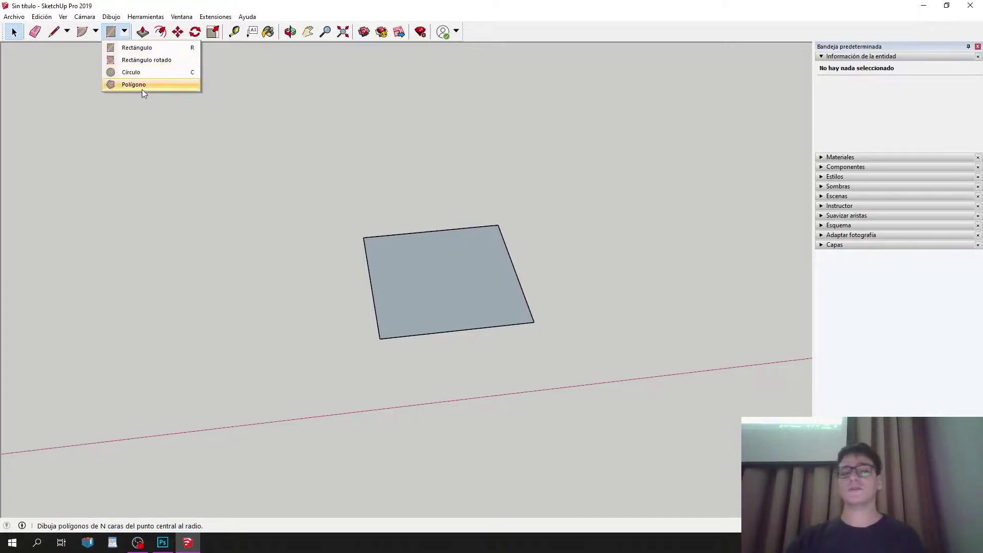
pyautogui.click(136, 48)
pyautogui.click(614, 314)
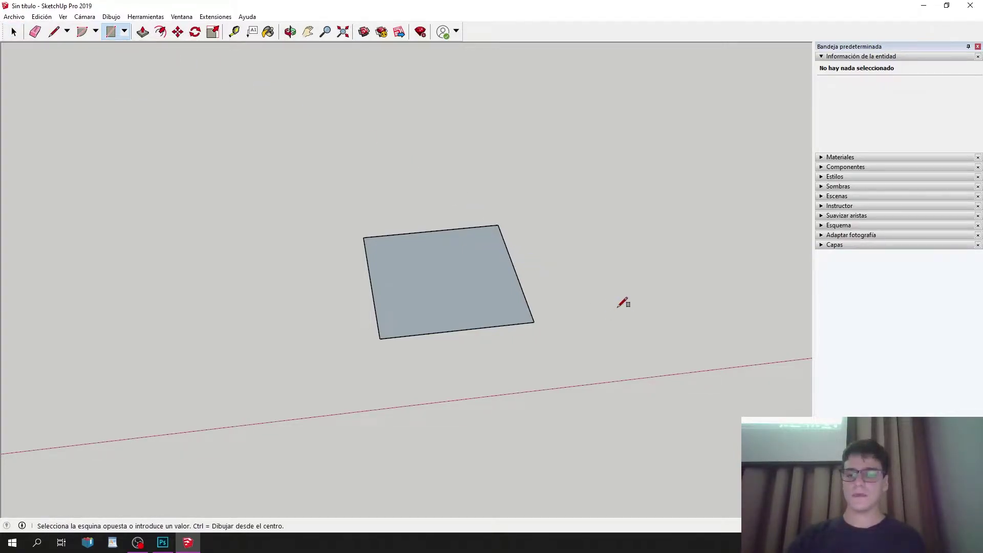
pyautogui.click(111, 31)
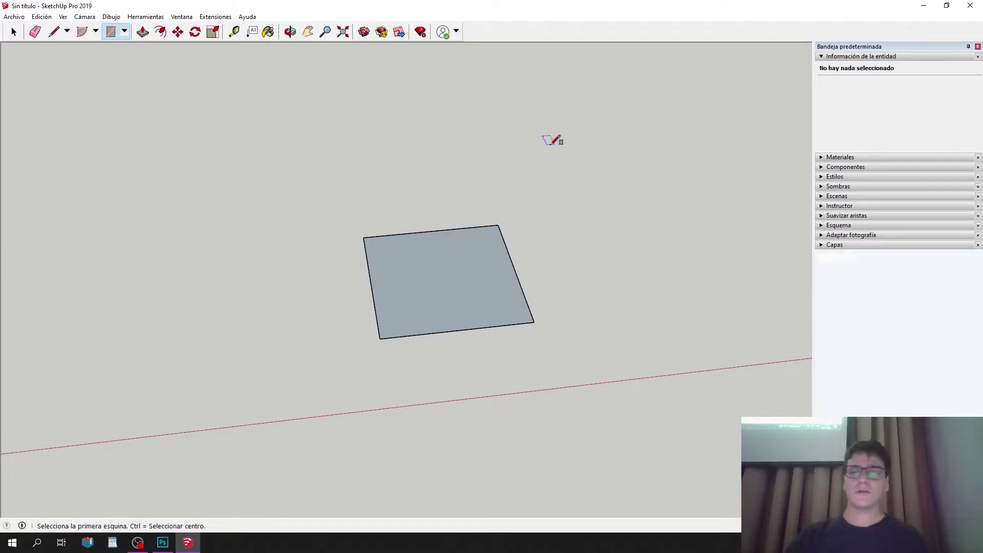
pyautogui.click(604, 306)
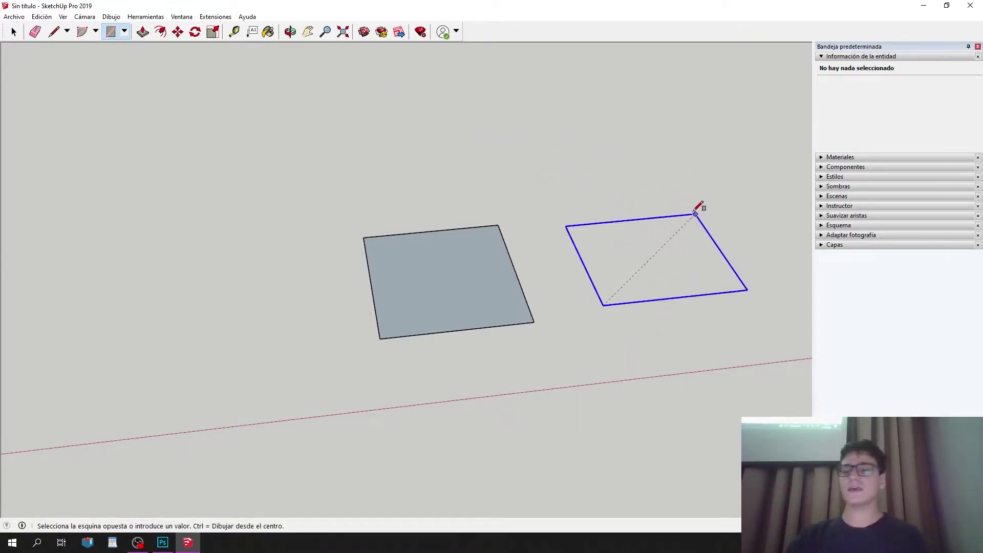
pyautogui.press('Escape')
pyautogui.click(580, 310)
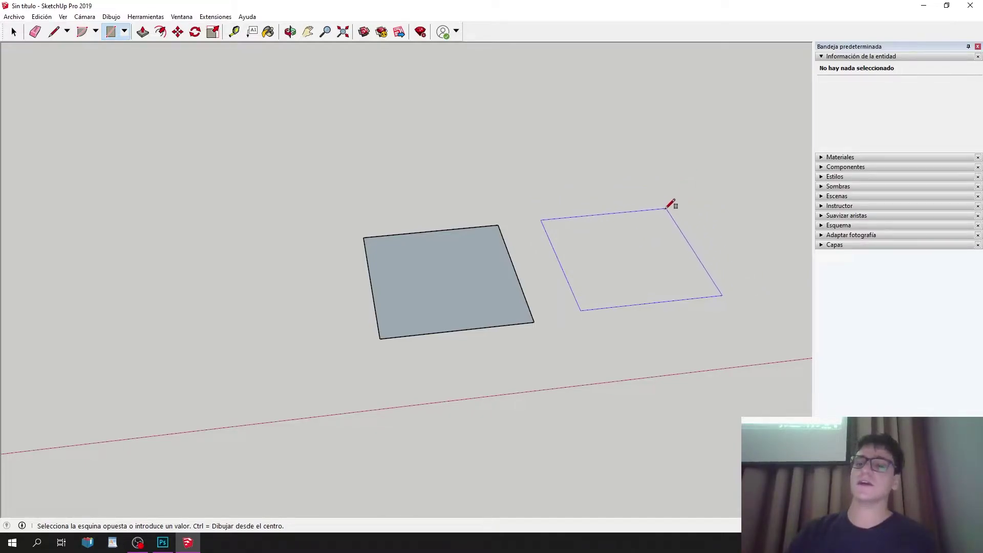
pyautogui.press('Escape')
# Draw a circle on the ground beside the square face and view its segmented edge up close.
pyautogui.click(124, 33)
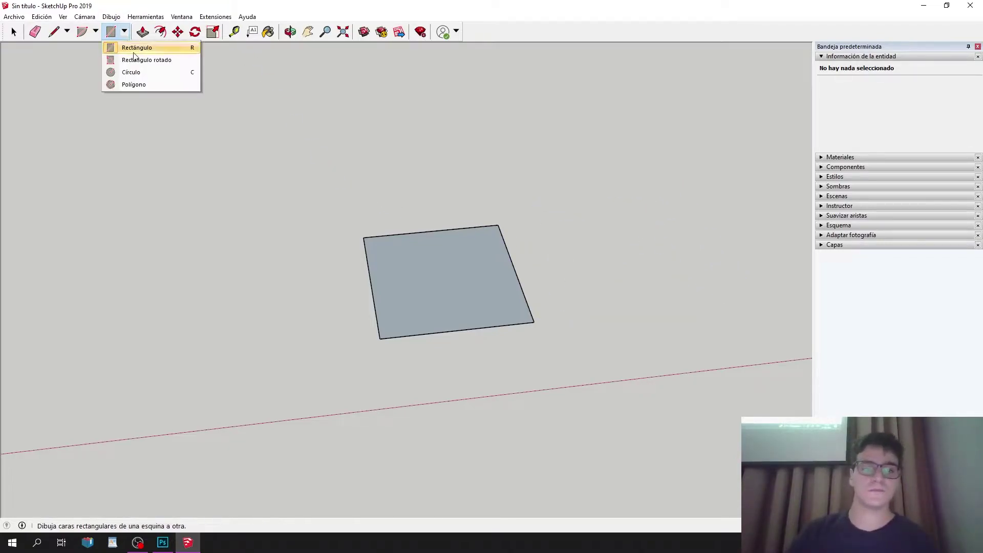
pyautogui.click(143, 60)
pyautogui.click(125, 32)
pyautogui.click(138, 72)
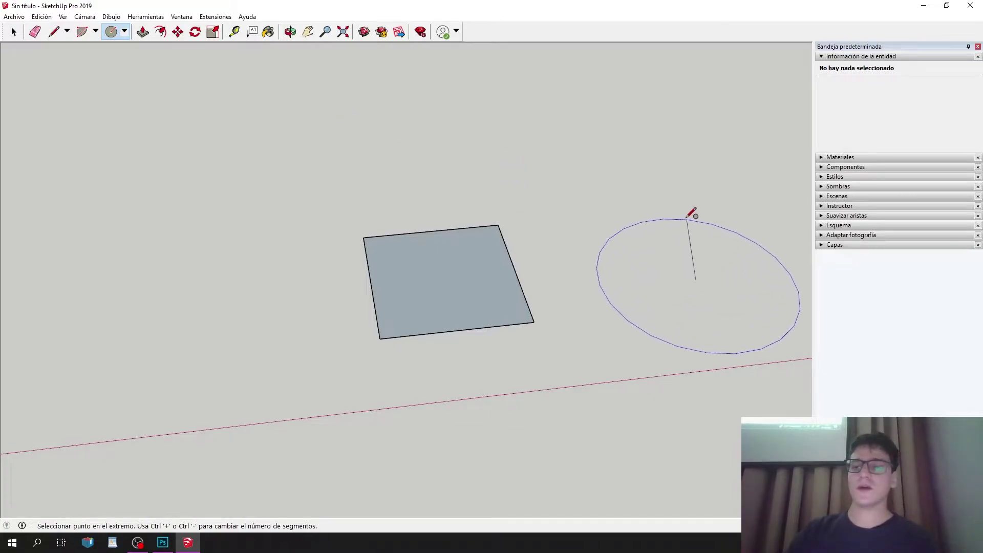
pyautogui.click(660, 215)
pyautogui.press('space')
pyautogui.moveTo(688, 232); pyautogui.dragTo(624, 262, button='middle')
pyautogui.scroll(4, 433, 345)
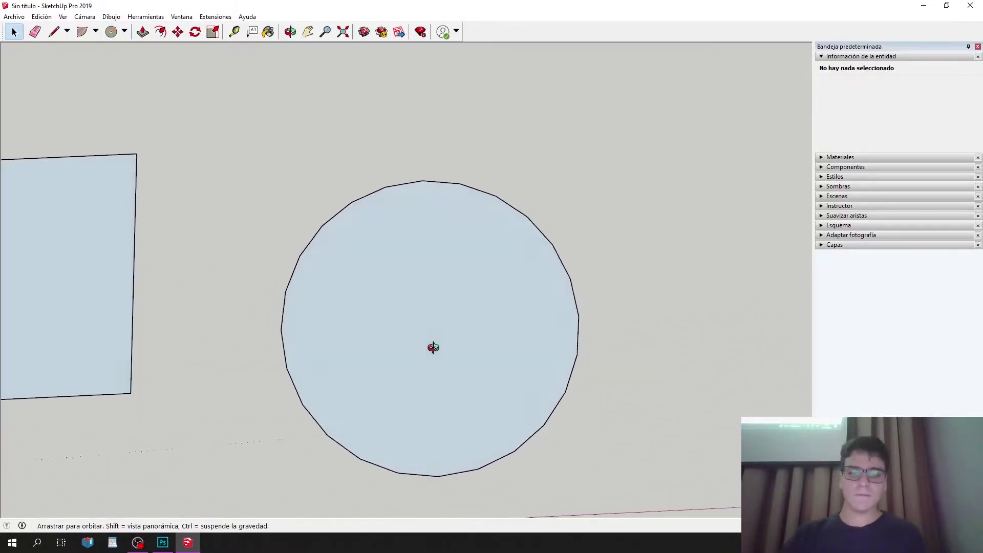
# Select the circle's outline and examine its entity information and segmented edge beside the square.
pyautogui.click(402, 184)
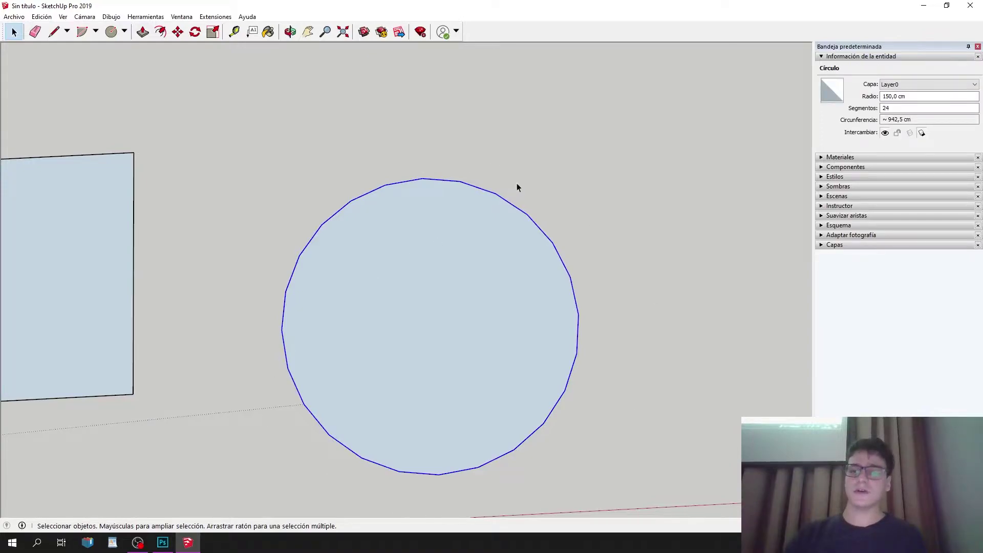
pyautogui.click(554, 130)
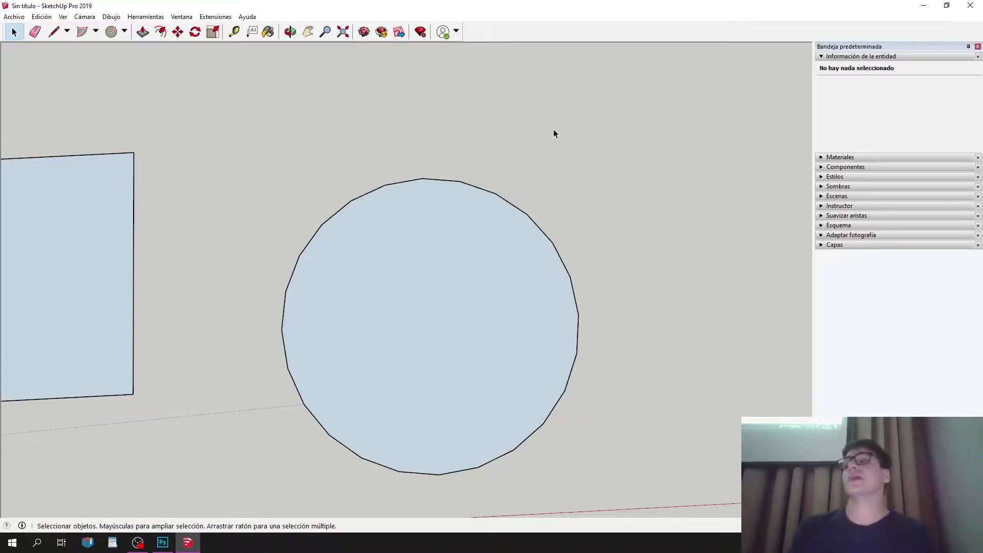
pyautogui.scroll(-3, 554, 129)
pyautogui.scroll(4, 154, 231)
pyautogui.scroll(-7, 375, 151)
pyautogui.scroll(4, 711, 173)
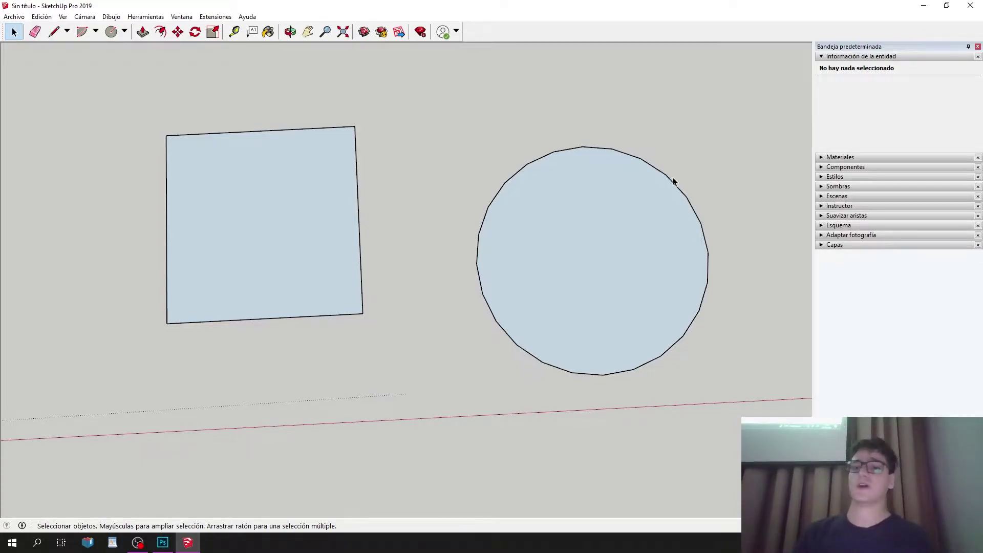
pyautogui.scroll(1, 649, 169)
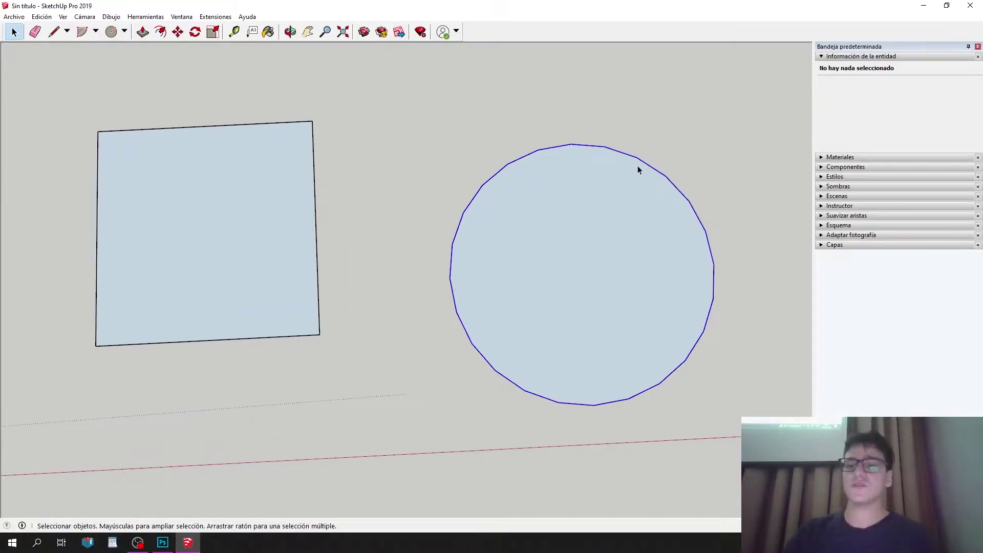
pyautogui.click(643, 168)
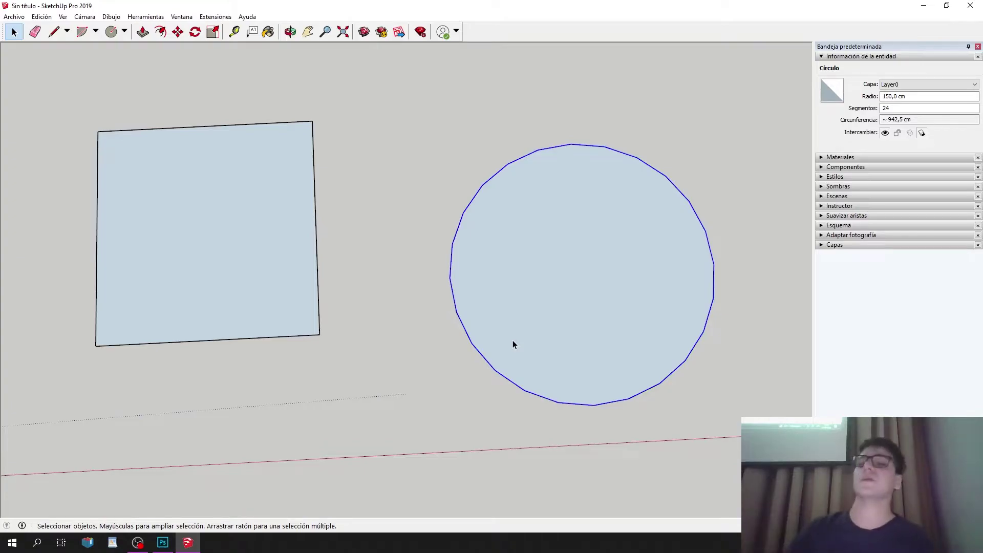
pyautogui.click(629, 186)
pyautogui.click(652, 135)
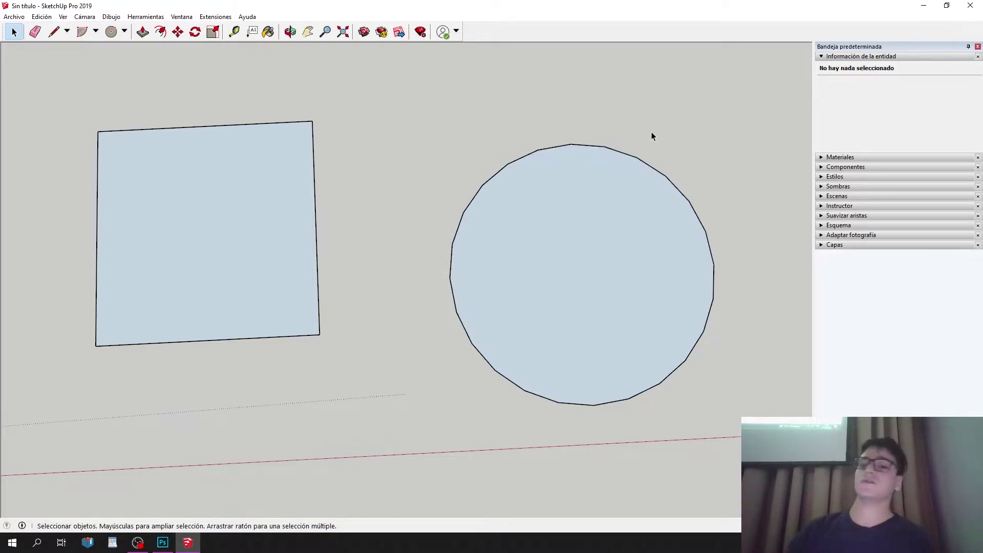
pyautogui.moveTo(452, 409); pyautogui.dragTo(451, 408)
pyautogui.click(561, 148)
pyautogui.click(570, 147)
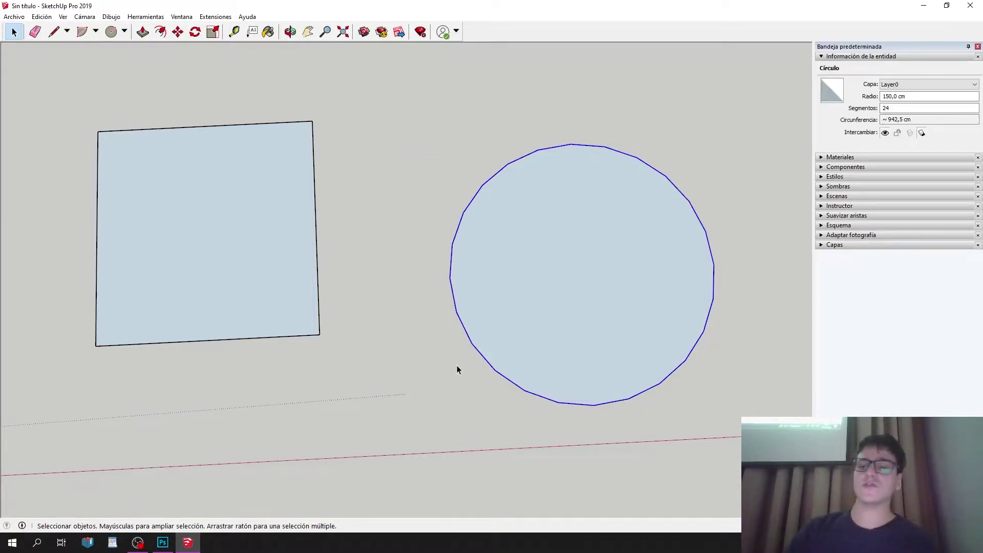
pyautogui.click(596, 145)
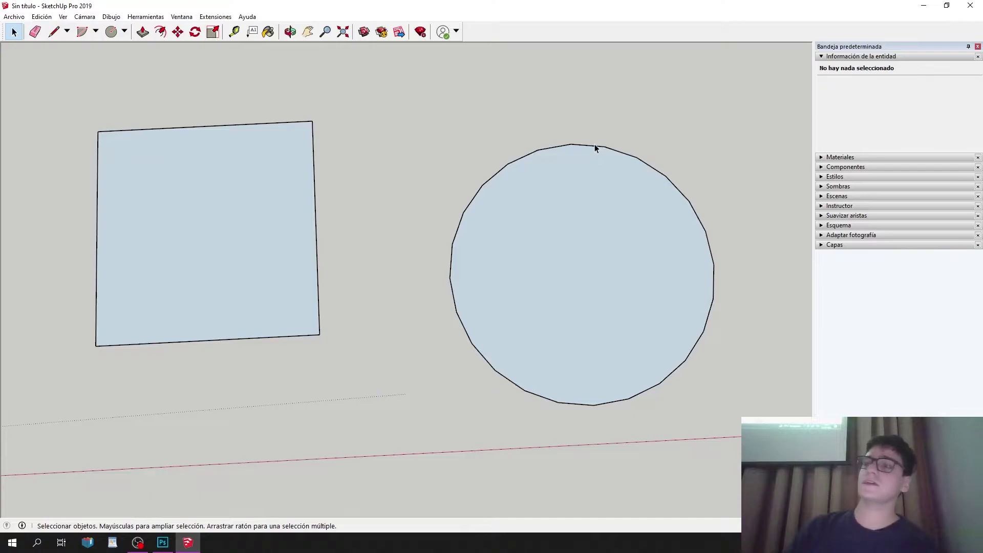
# Change the circle's segment count to 6, and after that to 12.
pyautogui.click(592, 146)
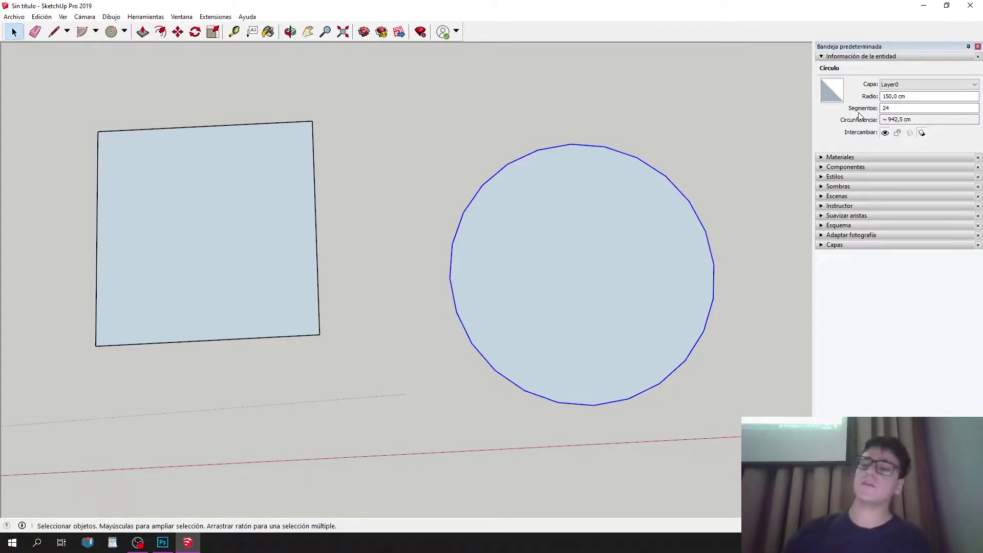
pyautogui.click(887, 108)
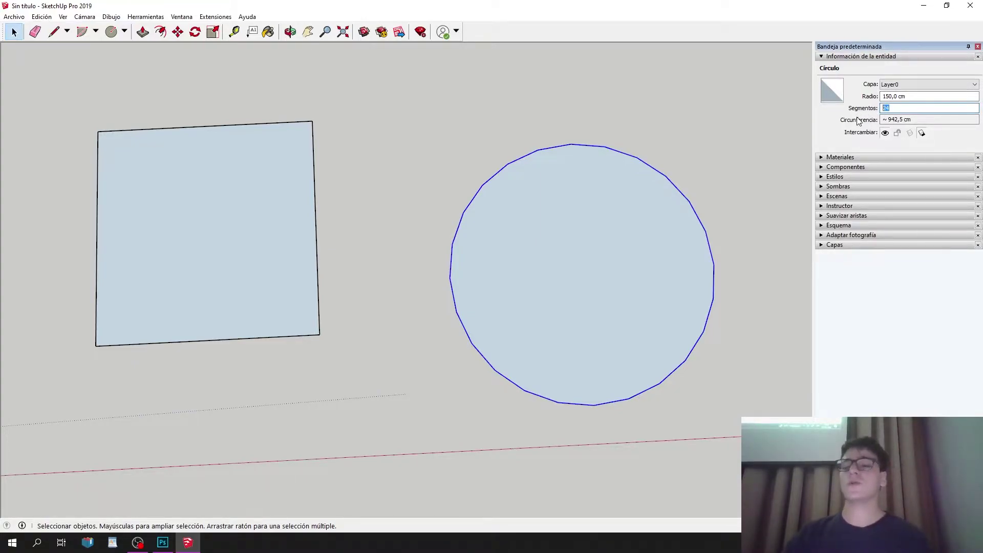
pyautogui.press('Return')
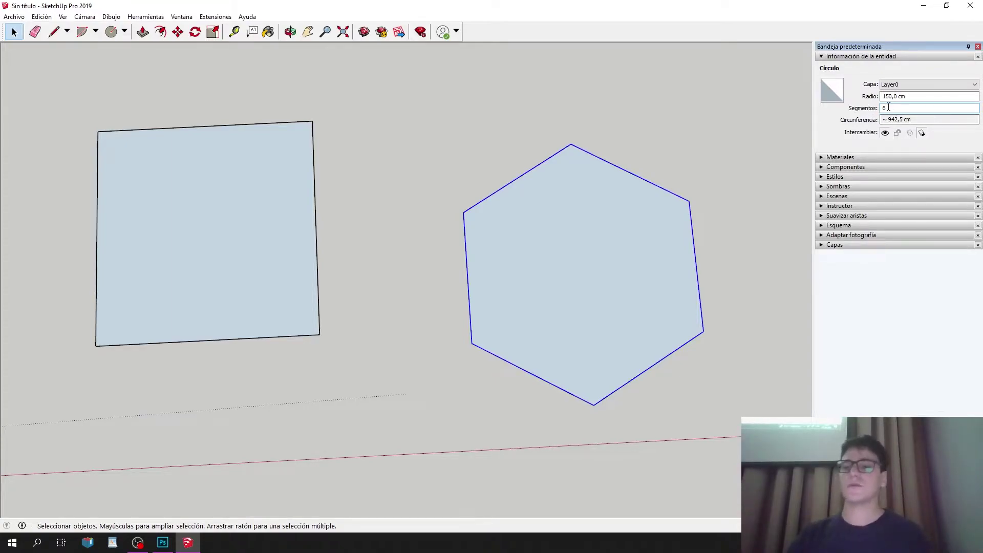
pyautogui.write('12')
pyautogui.click(782, 122)
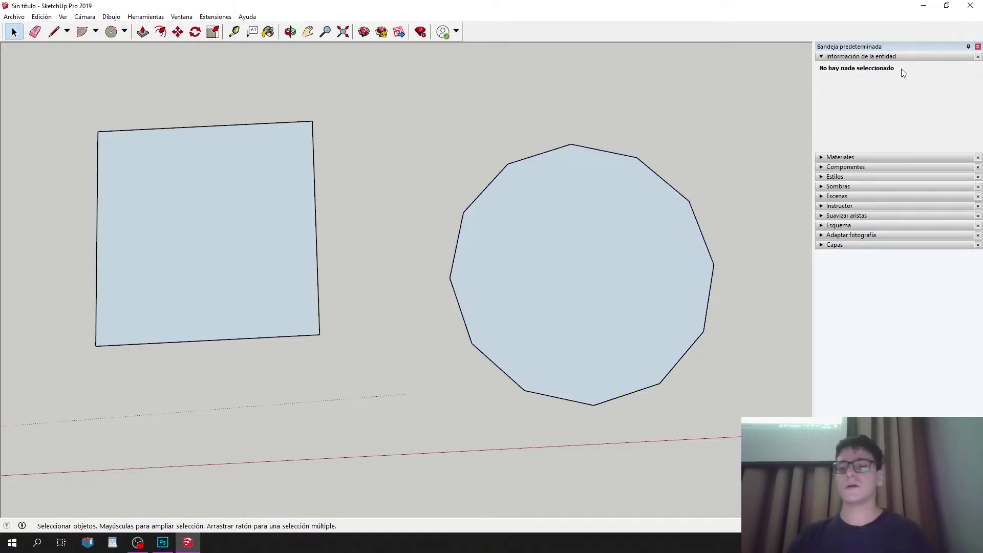
# Set the circle's segment count to 48.
pyautogui.click(673, 195)
pyautogui.click(677, 189)
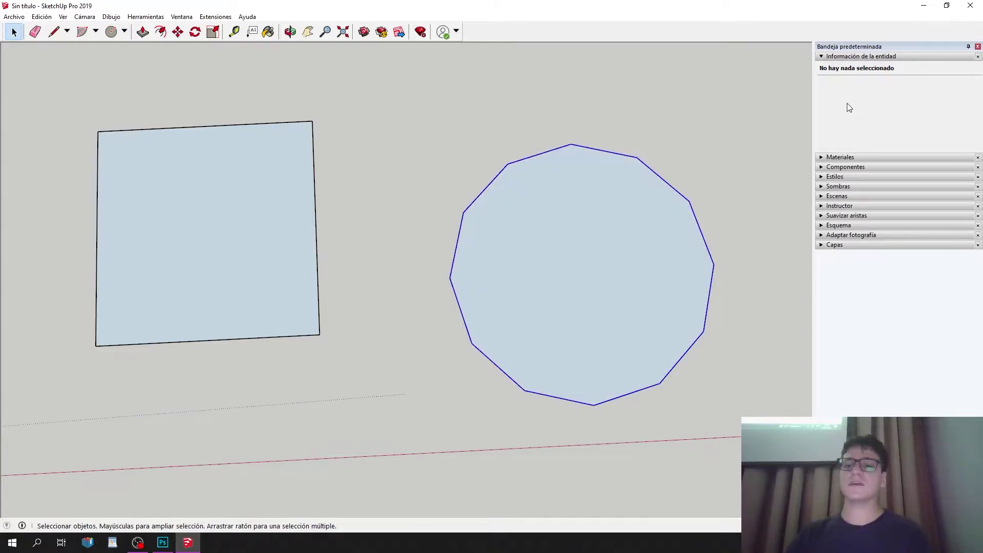
pyautogui.click(888, 108)
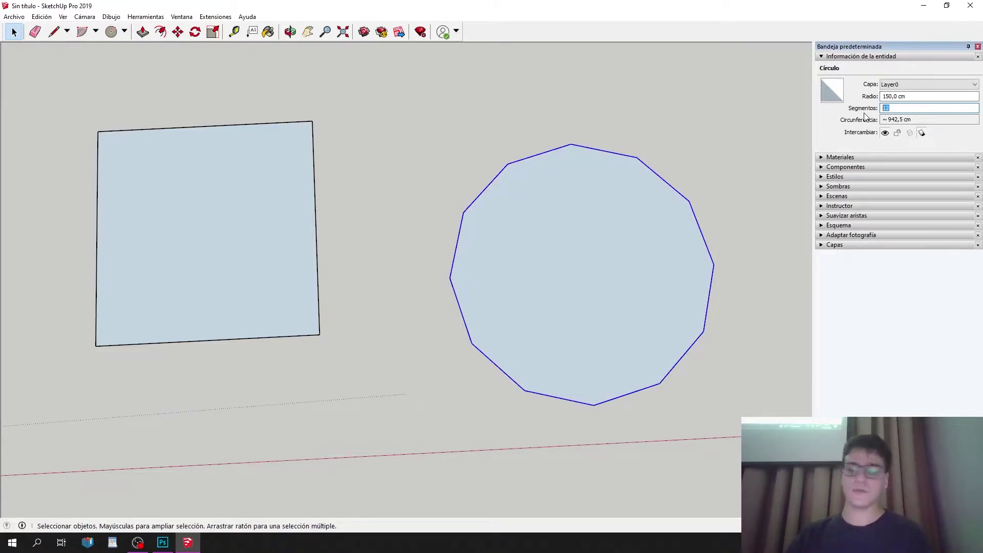
pyautogui.press('Return')
pyautogui.click(768, 145)
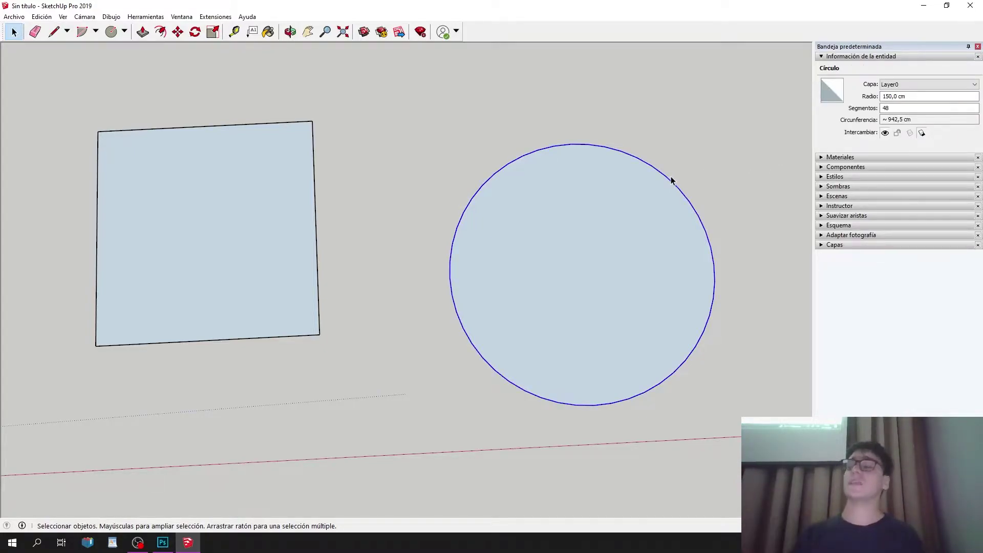
# Set the circle's segment count to 24 and clear the selection.
pyautogui.click(898, 108)
pyautogui.write('24')
pyautogui.click(696, 158)
# Copy the square face with its edges along the red axis to the far side of the circle.
pyautogui.scroll(-3, 551, 302)
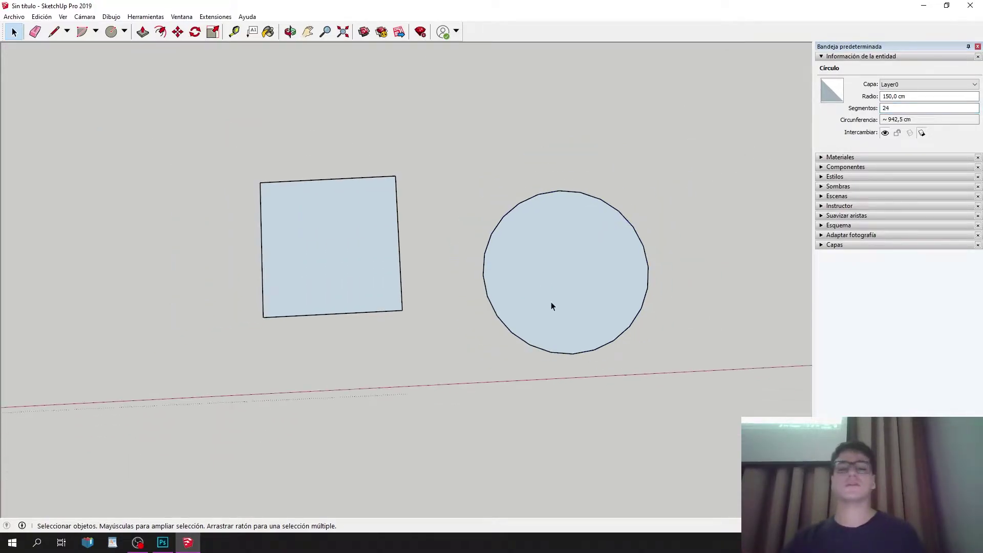
pyautogui.scroll(2, 551, 287)
pyautogui.moveTo(425, 413); pyautogui.dragTo(426, 414)
pyautogui.scroll(-4, 348, 253)
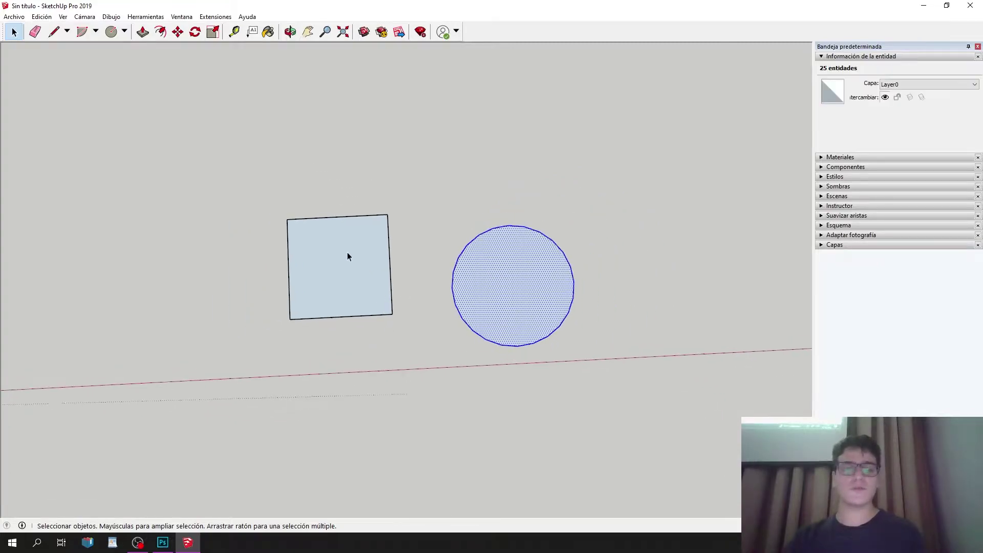
pyautogui.scroll(2, 284, 291)
pyautogui.scroll(-2, 266, 264)
pyautogui.click(270, 274)
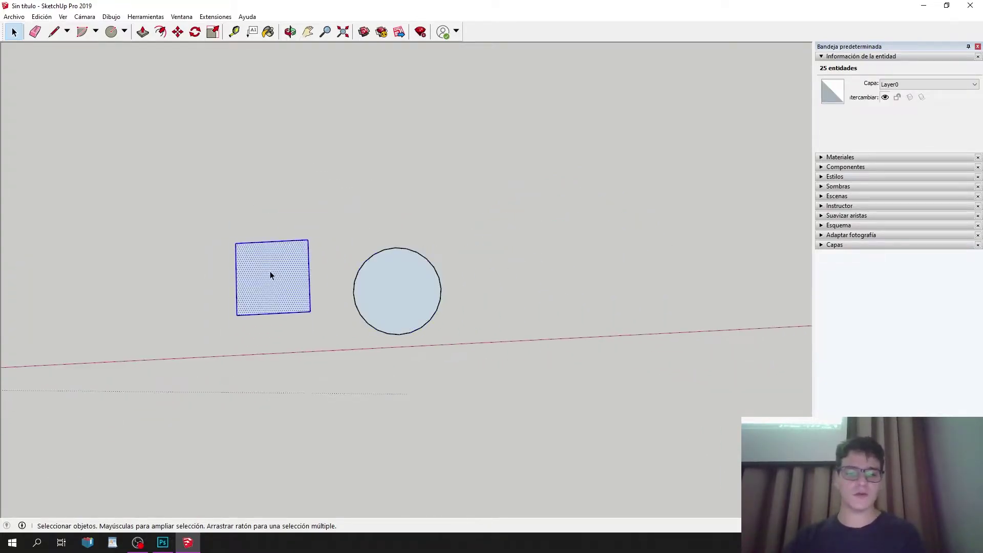
pyautogui.click(178, 31)
pyautogui.press('ctrl')
pyautogui.click(279, 265)
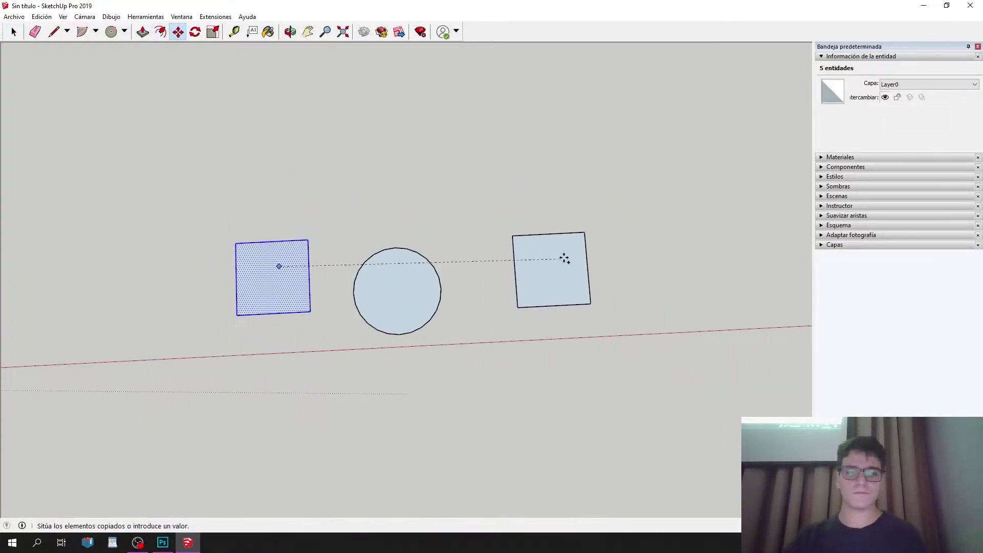
pyautogui.click(571, 254)
pyautogui.moveTo(571, 255); pyautogui.dragTo(544, 209, button='middle')
pyautogui.press('space')
# Try pulling the copied square upward into a tall box with Push/Pull, undoing each extrusion.
pyautogui.scroll(6, 461, 327)
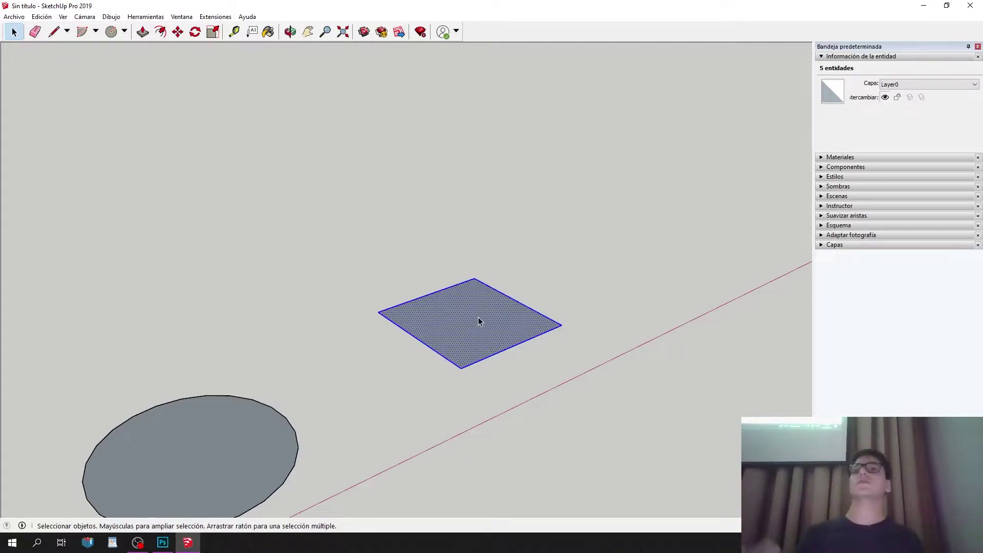
pyautogui.moveTo(494, 309); pyautogui.dragTo(485, 279, button='middle')
pyautogui.click(356, 292)
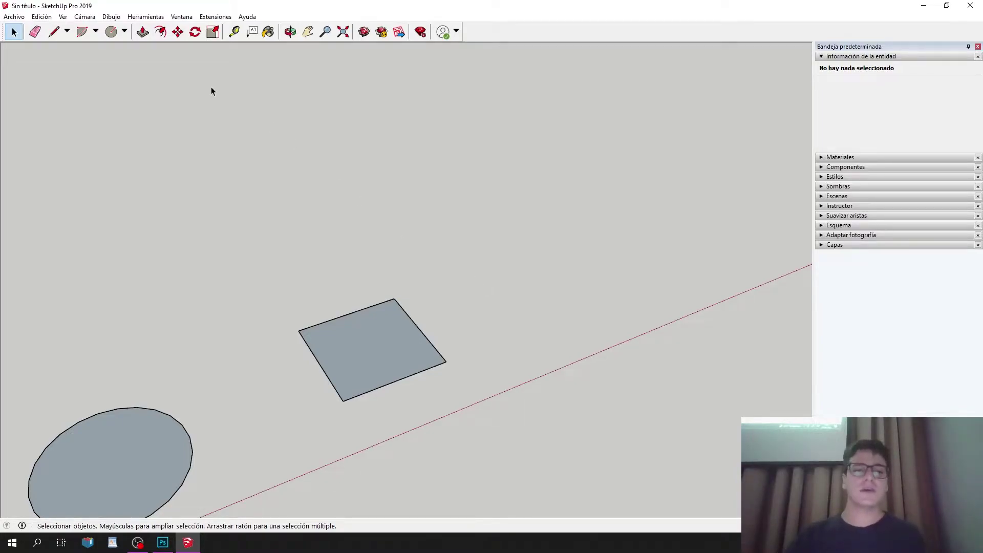
pyautogui.click(143, 32)
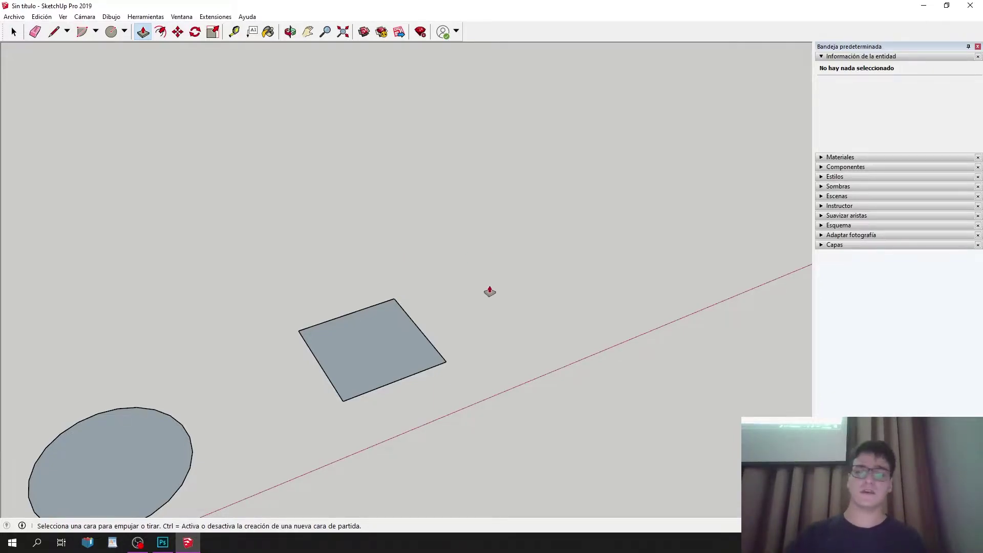
pyautogui.click(425, 358)
pyautogui.click(475, 398)
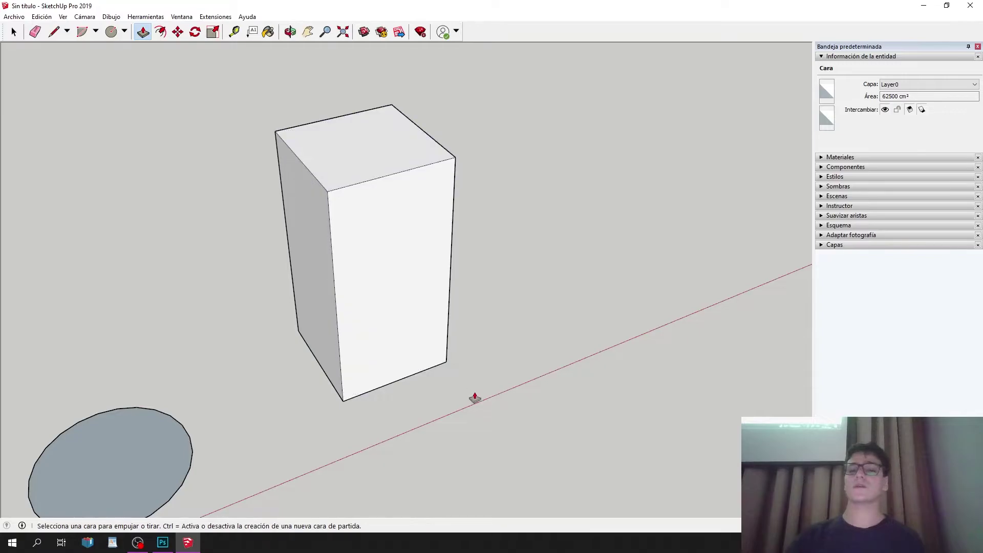
pyautogui.click(426, 329)
pyautogui.hotkey('ctrl', 'z')
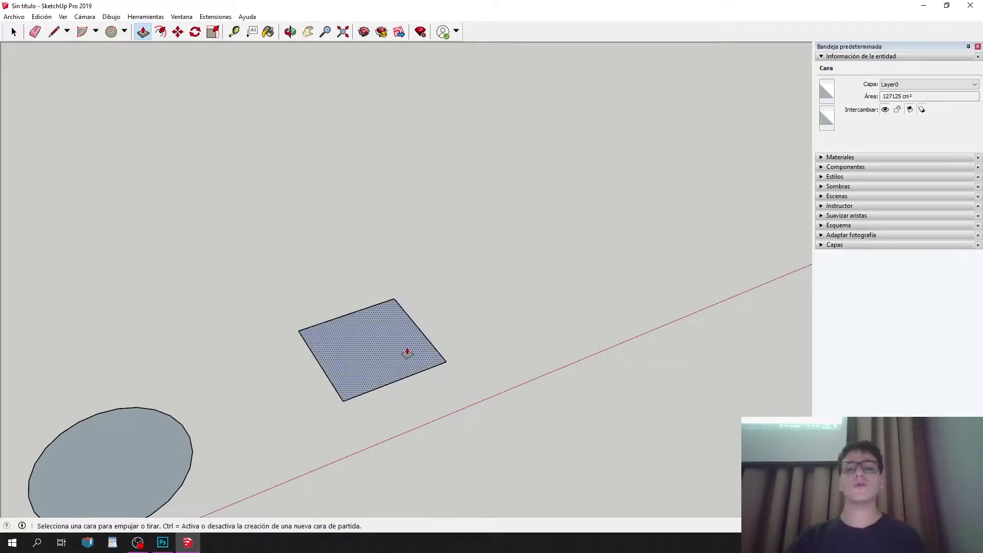
pyautogui.click(406, 353)
pyautogui.click(476, 132)
pyautogui.hotkey('ctrl', 'z')
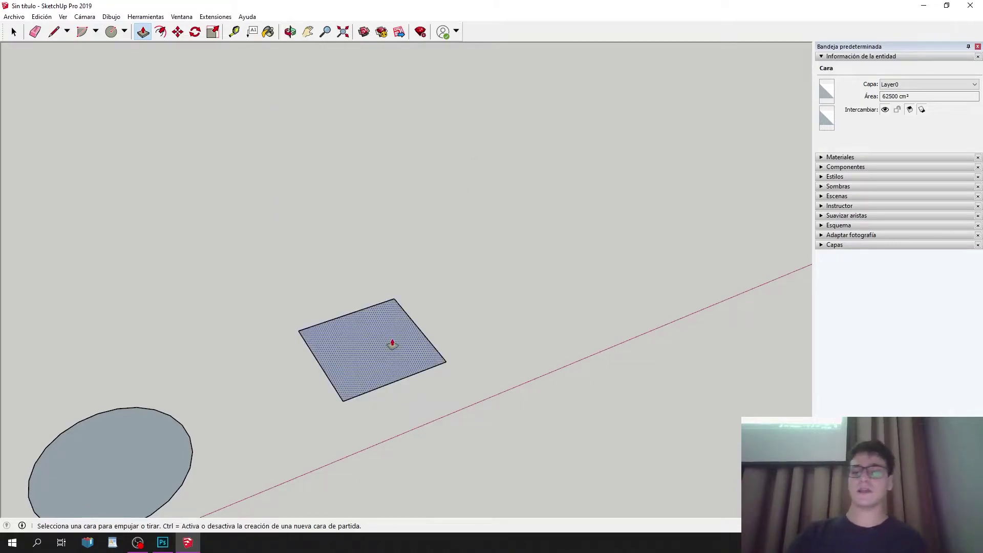
# Extrude the copied square upward into a tall box with Push/Pull.
pyautogui.click(392, 344)
pyautogui.click(499, 387)
pyautogui.click(499, 387)
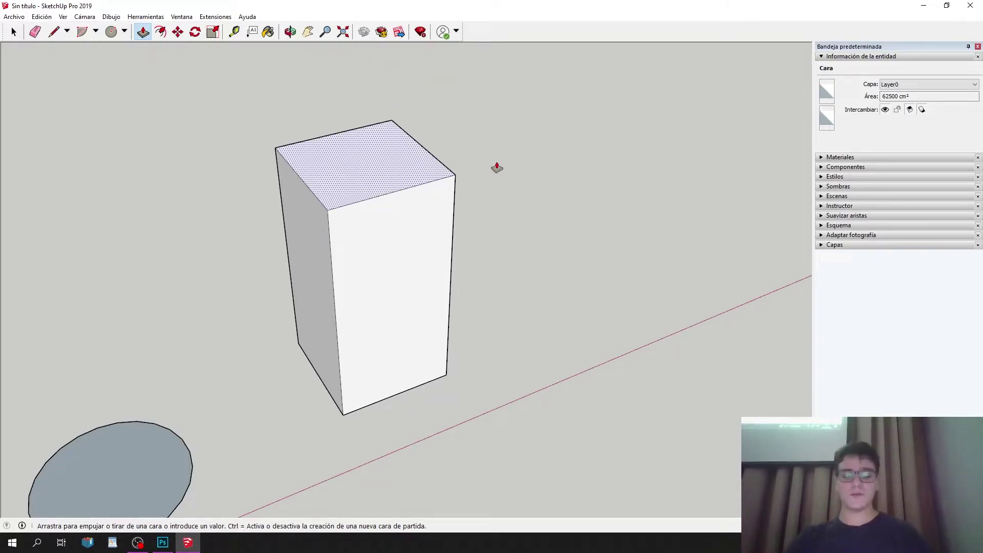
pyautogui.click(497, 168)
pyautogui.moveTo(496, 169); pyautogui.dragTo(385, 276, button='middle')
pyautogui.press('space')
# Copy the entire box along the red axis to stand beside the original, and clear the selection.
pyautogui.tripleClick(430, 236)
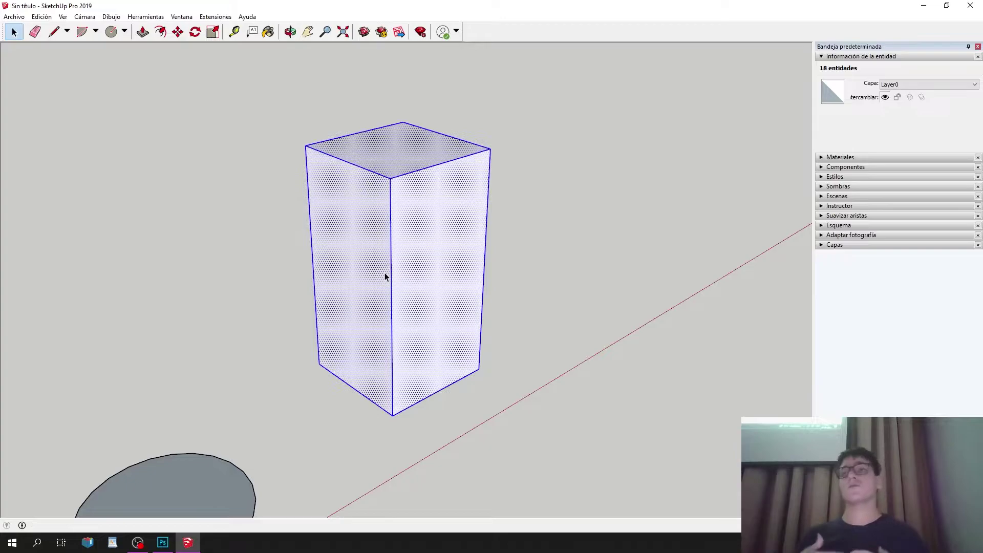
pyautogui.moveTo(387, 275); pyautogui.dragTo(437, 307, button='middle')
pyautogui.press('m')
pyautogui.press('ctrl')
pyautogui.click(387, 404)
pyautogui.click(574, 333)
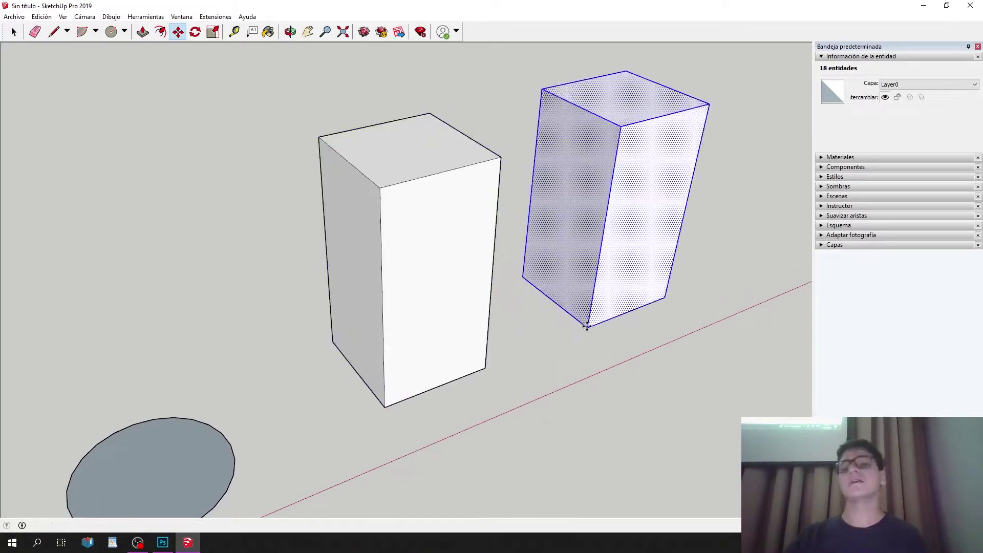
pyautogui.press('space')
pyautogui.scroll(-3, 606, 175)
pyautogui.click(605, 176)
# Draw a closed four-sided outline with the Line tool on the upper front face of the box farther from the circle.
pyautogui.moveTo(605, 175); pyautogui.dragTo(509, 204, button='middle')
pyautogui.scroll(3, 508, 261)
pyautogui.scroll(-3, 507, 261)
pyautogui.moveTo(508, 261); pyautogui.dragTo(482, 306, button='middle')
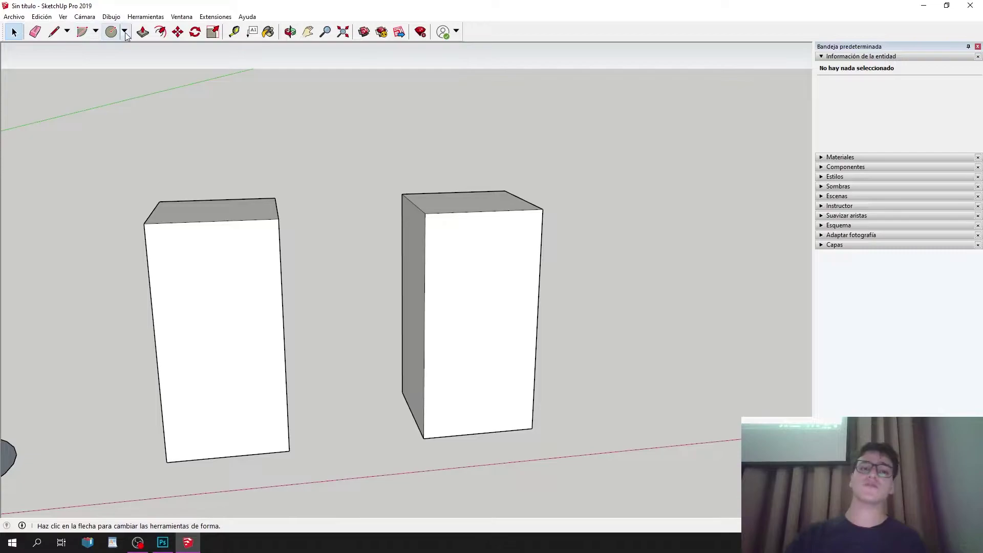
pyautogui.press('l')
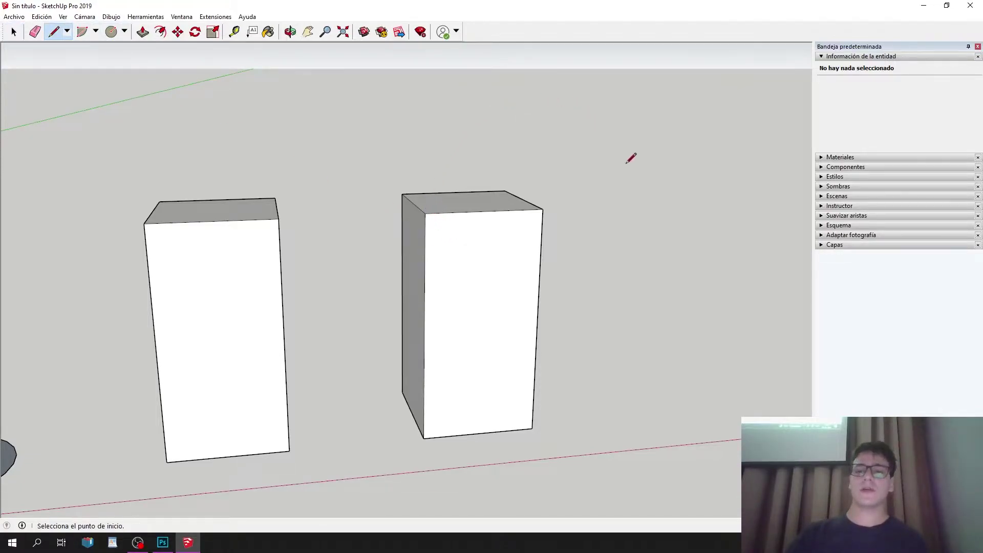
pyautogui.moveTo(269, 198)
pyautogui.mouseDown(button='middle')
pyautogui.moveTo(358, 255)
pyautogui.moveTo(468, 246)
pyautogui.mouseUp(button='middle')
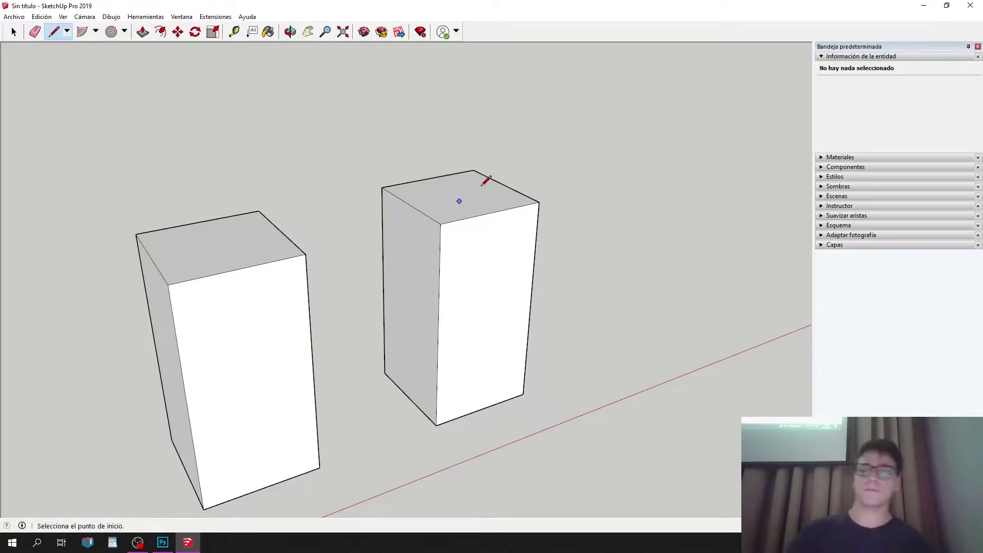
pyautogui.scroll(3, 275, 372)
pyautogui.scroll(1, 207, 360)
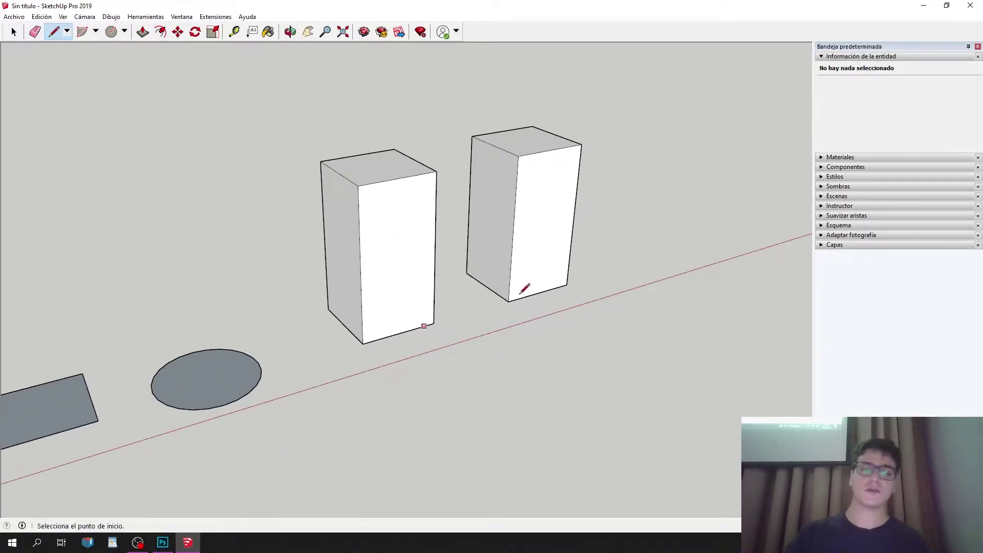
pyautogui.scroll(3, 480, 307)
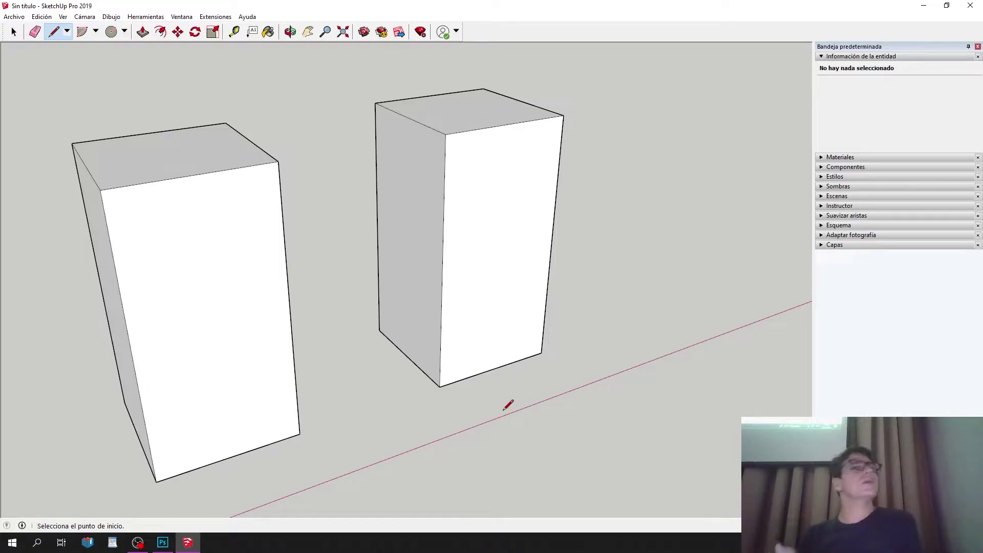
pyautogui.moveTo(489, 235); pyautogui.dragTo(423, 173, button='middle')
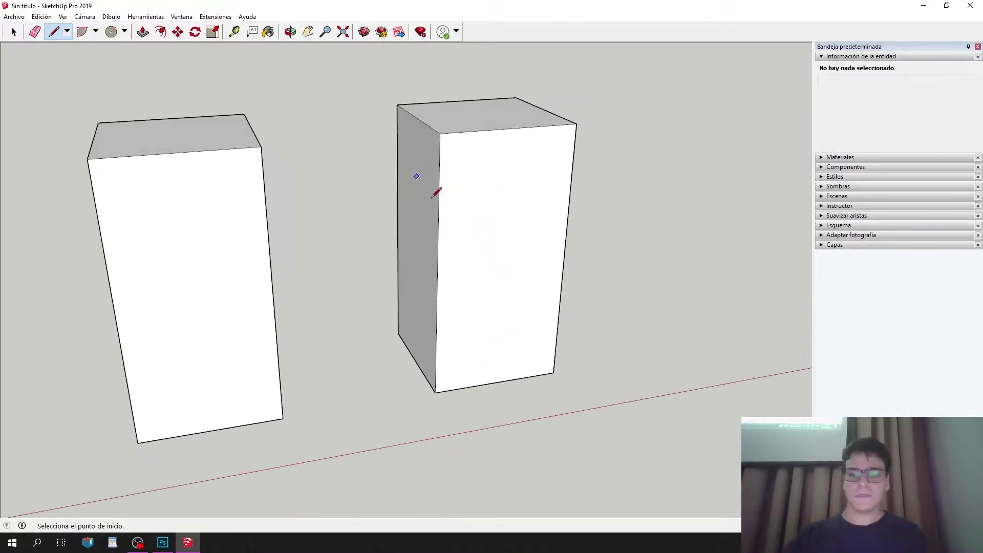
pyautogui.click(478, 153)
pyautogui.click(474, 220)
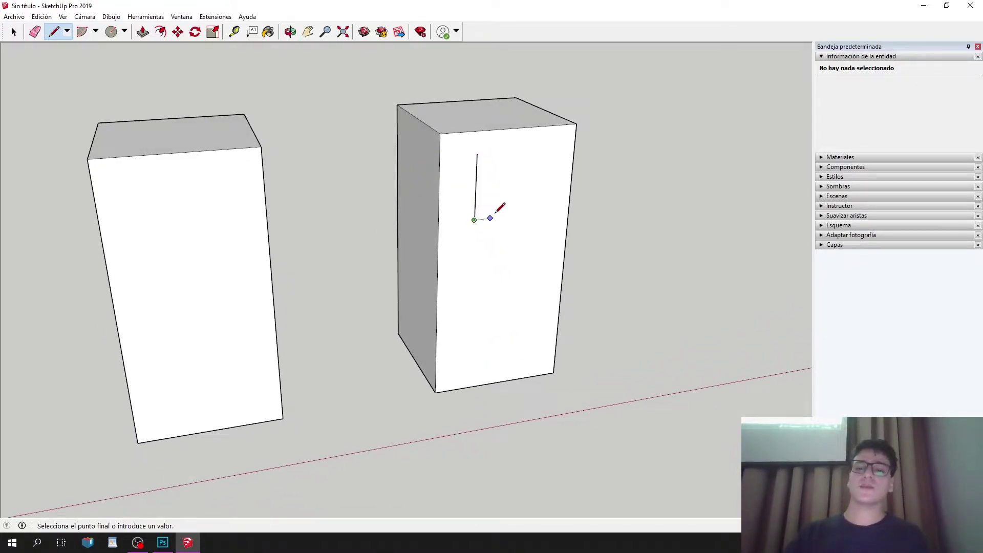
pyautogui.click(539, 213)
pyautogui.click(543, 148)
pyautogui.click(478, 153)
# Push the outlined face into the box with Push/Pull, extending the recess to the back of the box.
pyautogui.moveTo(496, 234); pyautogui.dragTo(555, 200, button='middle')
pyautogui.press('p')
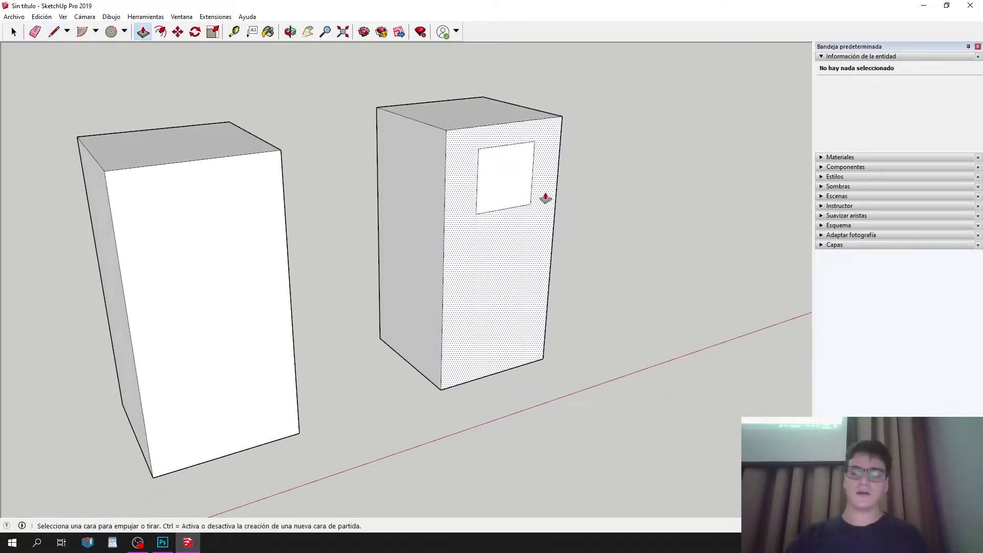
pyautogui.click(509, 193)
pyautogui.click(497, 189)
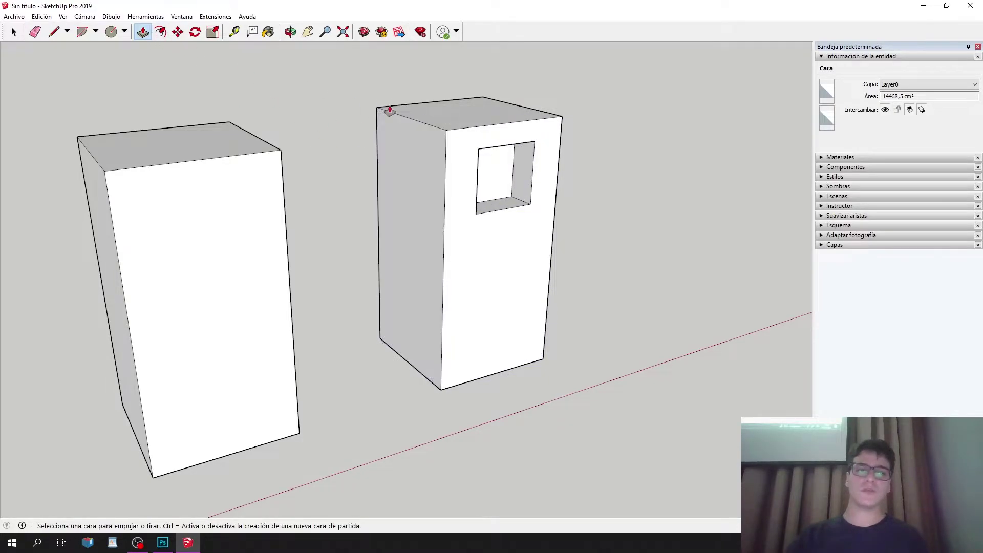
pyautogui.click(489, 169)
pyautogui.click(435, 101)
pyautogui.moveTo(468, 182); pyautogui.dragTo(130, 99, button='middle')
# Draw a small rectangle on the same box's side face and push it into the box.
pyautogui.click(124, 31)
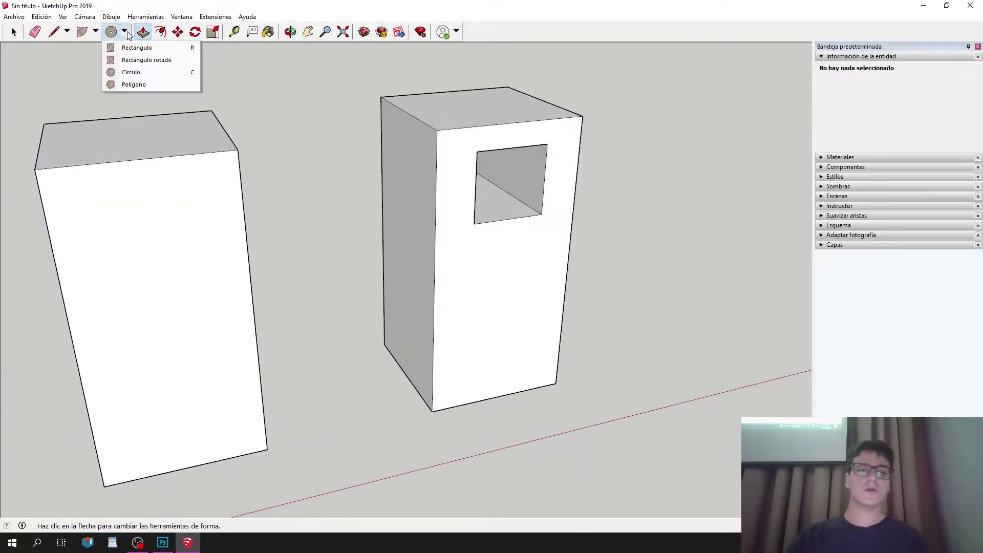
pyautogui.click(134, 44)
pyautogui.click(402, 272)
pyautogui.click(421, 316)
pyautogui.press('p')
pyautogui.doubleClick(409, 293)
# Examine the openings cut into the box from several sides.
pyautogui.moveTo(567, 271); pyautogui.dragTo(131, 230, button='middle')
pyautogui.moveTo(482, 256); pyautogui.dragTo(807, 295, button='middle')
pyautogui.scroll(-4, 516, 253)
pyautogui.moveTo(515, 253); pyautogui.dragTo(589, 266, button='middle')
pyautogui.scroll(2, 499, 198)
pyautogui.scroll(3, 430, 281)
pyautogui.moveTo(430, 282); pyautogui.dragTo(504, 240, button='middle')
pyautogui.scroll(-4, 434, 202)
# Undo both openings and their outlines on the box.
pyautogui.hotkey('ctrl', 'z')
pyautogui.hotkey('ctrl', 'z')
pyautogui.hotkey('ctrl', 'z')
pyautogui.hotkey('ctrl', 'z')
pyautogui.hotkey('ctrl', 'z')
# Draw two connected slanted lines freehand on the front face of the box farther from the circle, without closing a shape.
pyautogui.moveTo(500, 262); pyautogui.dragTo(306, 253, button='middle')
pyautogui.click(114, 34)
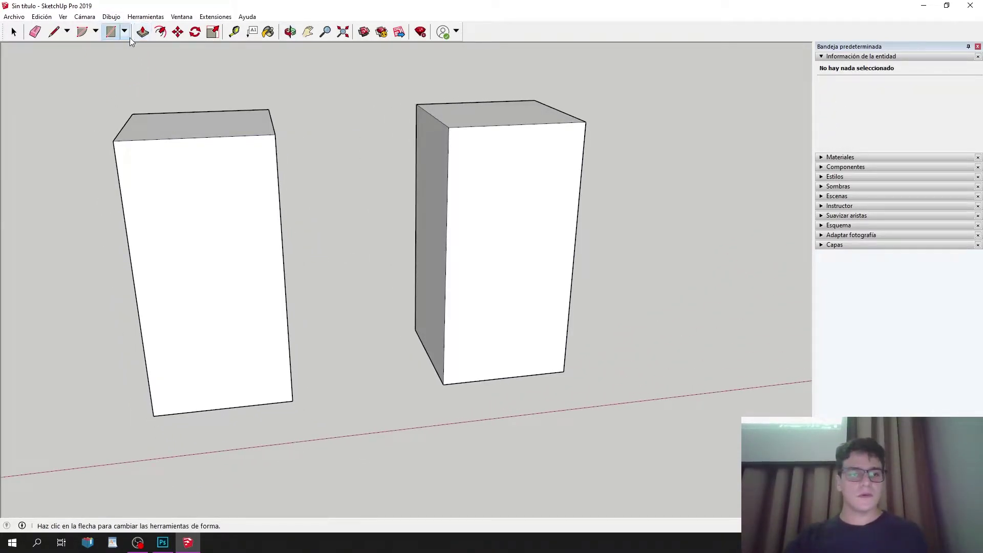
pyautogui.click(56, 34)
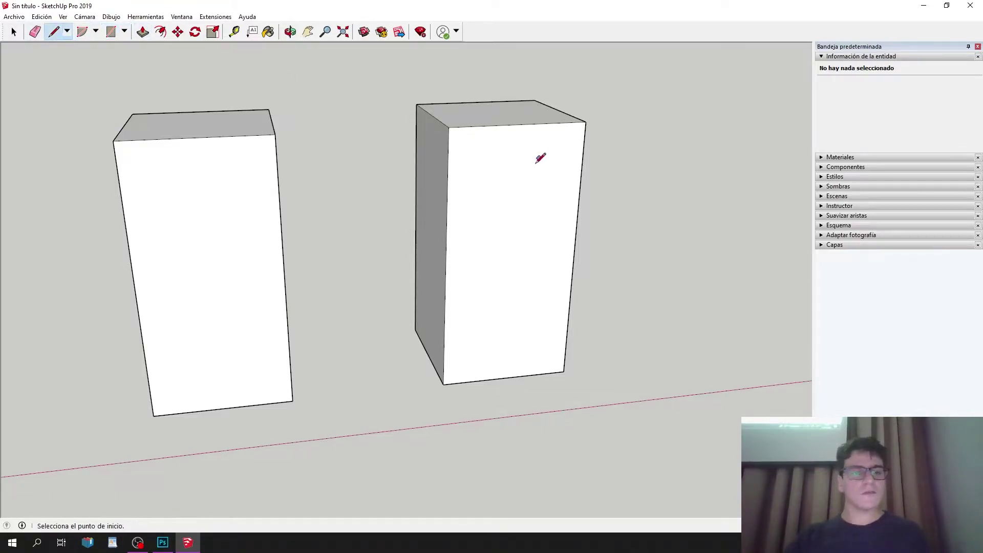
pyautogui.click(476, 150)
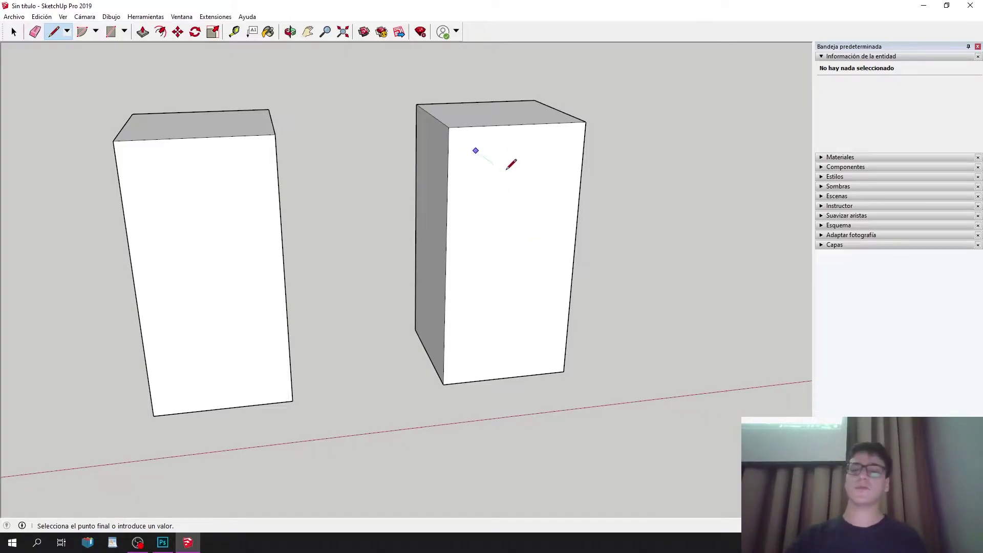
pyautogui.moveTo(554, 252); pyautogui.dragTo(554, 248, button='middle')
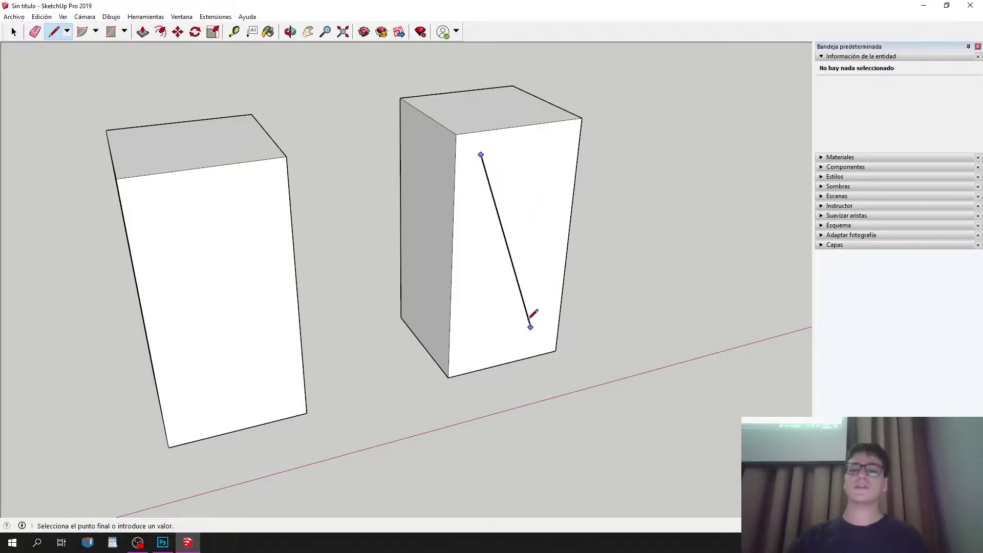
pyautogui.click(538, 211)
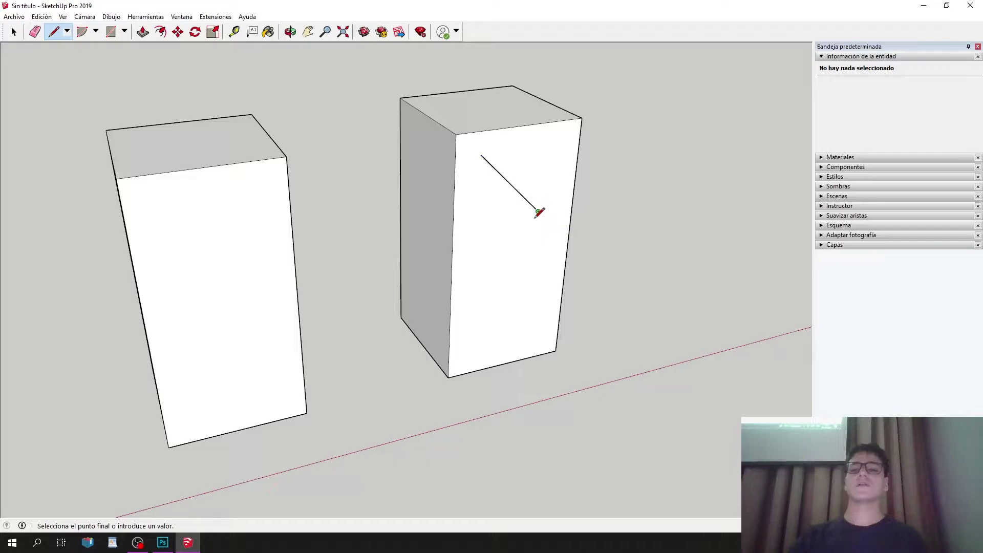
pyautogui.click(483, 251)
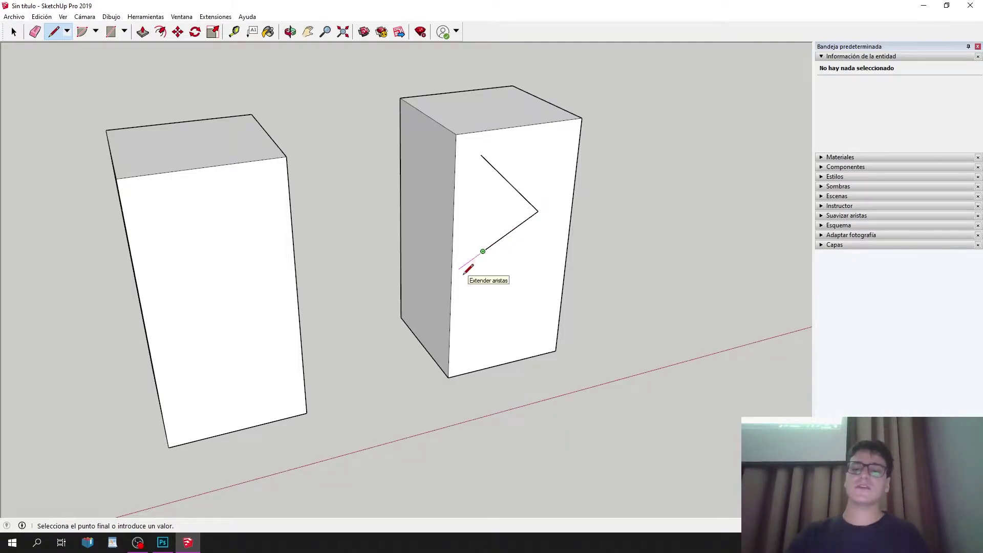
pyautogui.scroll(5, 468, 270)
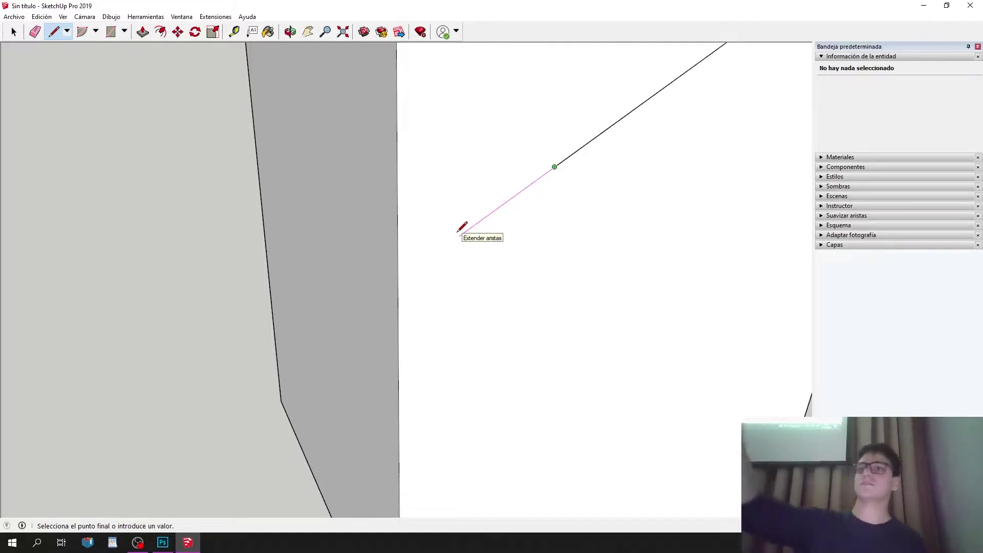
pyautogui.scroll(-5, 462, 236)
pyautogui.press('Escape')
# Remove the slanted lines from the box's front face.
pyautogui.moveTo(548, 186); pyautogui.dragTo(317, 212, button='middle')
pyautogui.press('space')
pyautogui.tripleClick(496, 204)
pyautogui.moveTo(465, 268); pyautogui.dragTo(543, 213, button='middle')
pyautogui.scroll(-4, 424, 235)
# Draw a large rectangle on the ground beside the box farther from the circle.
pyautogui.click(143, 32)
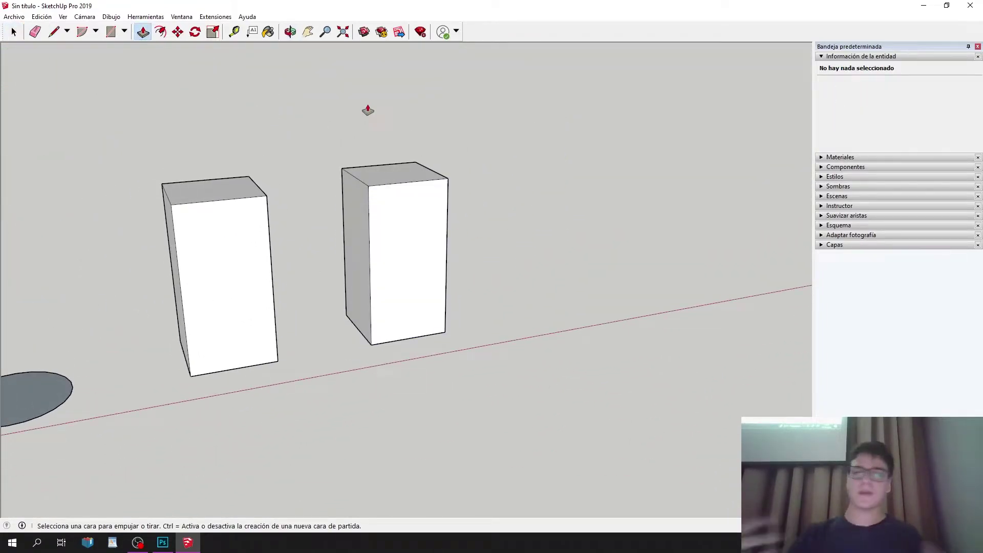
pyautogui.moveTo(367, 121); pyautogui.dragTo(378, 227, button='middle')
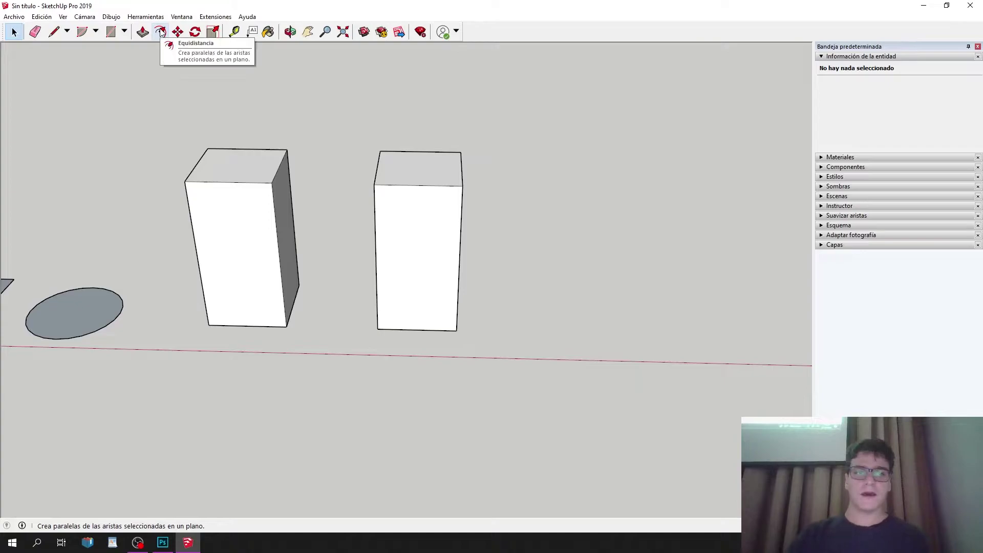
pyautogui.click(111, 32)
pyautogui.click(522, 211)
pyautogui.click(697, 312)
pyautogui.press('space')
pyautogui.moveTo(616, 270); pyautogui.dragTo(681, 297, button='middle')
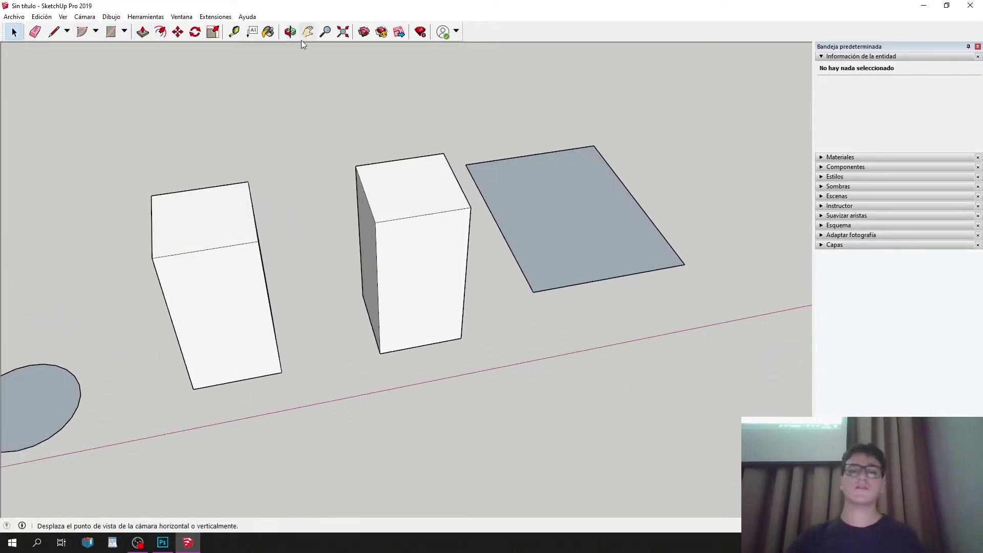
# Try offsetting the ground rectangle's outline inward twice with Offset, and undo both offsets.
pyautogui.click(85, 17)
pyautogui.click(160, 32)
pyautogui.scroll(3, 516, 161)
pyautogui.click(461, 152)
pyautogui.click(469, 153)
pyautogui.click(504, 168)
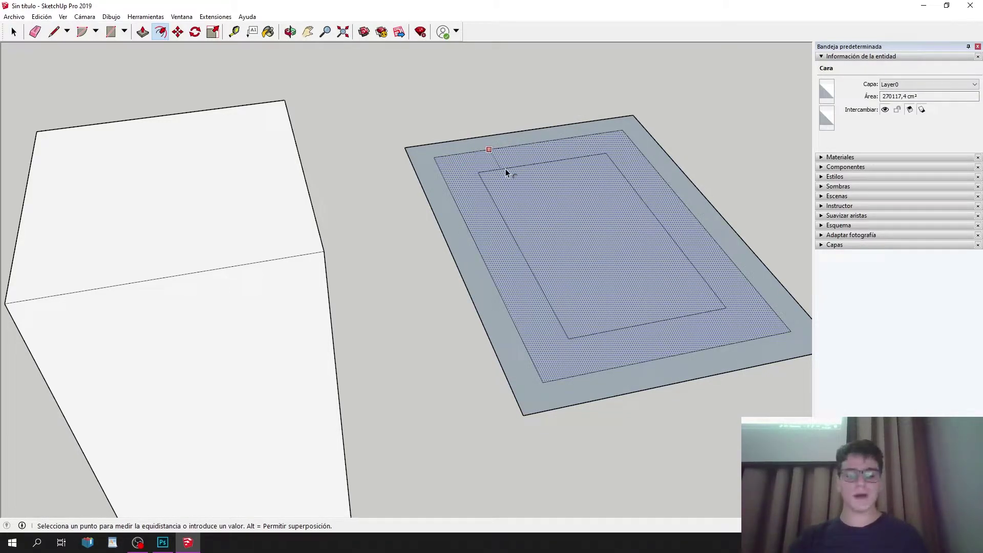
pyautogui.click(506, 168)
pyautogui.hotkey('ctrl', 'z')
pyautogui.hotkey('ctrl', 'z')
# Offset the ground rectangle's outline inward to form a narrow border, and offset the inner face inward once more.
pyautogui.click(481, 147)
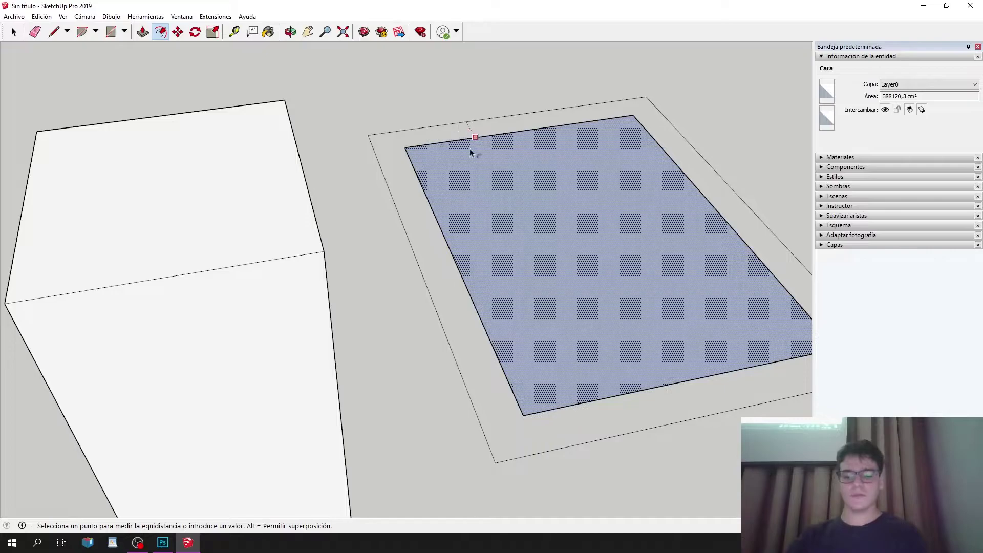
pyautogui.click(469, 146)
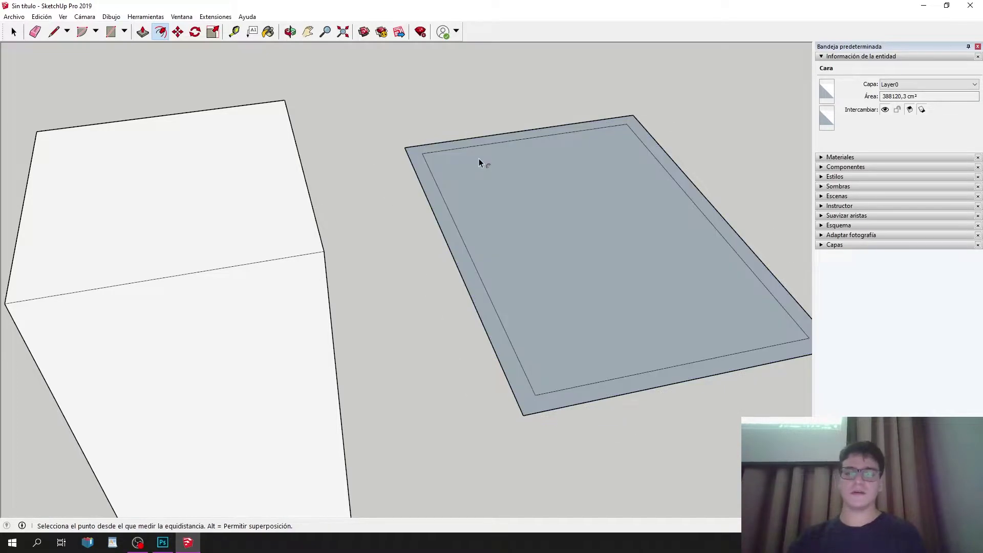
pyautogui.click(474, 192)
pyautogui.click(480, 189)
pyautogui.scroll(-5, 482, 215)
pyautogui.moveTo(476, 234); pyautogui.dragTo(461, 176, button='middle')
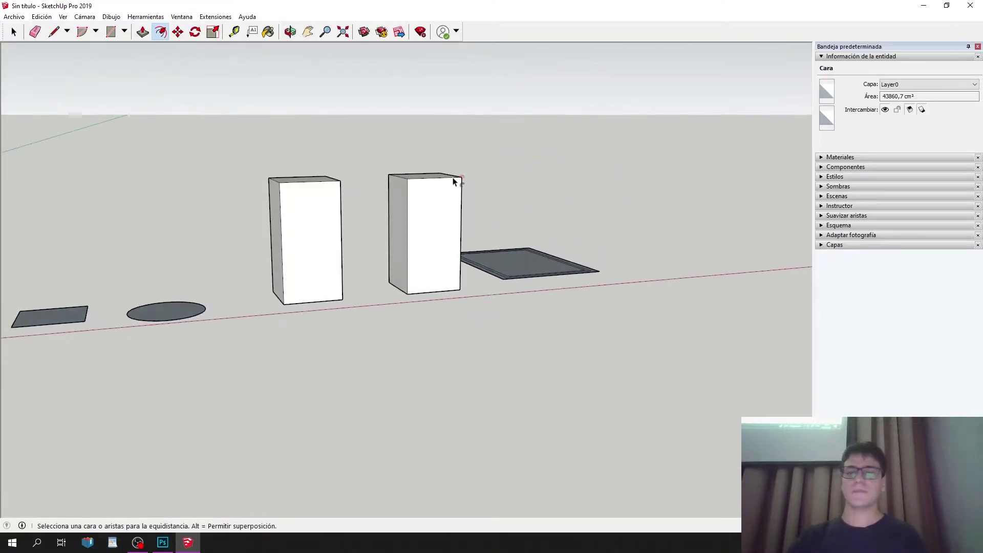
# Offset the front face outline of the box beside the ground rectangle inward.
pyautogui.scroll(5, 451, 185)
pyautogui.click(404, 193)
pyautogui.click(367, 194)
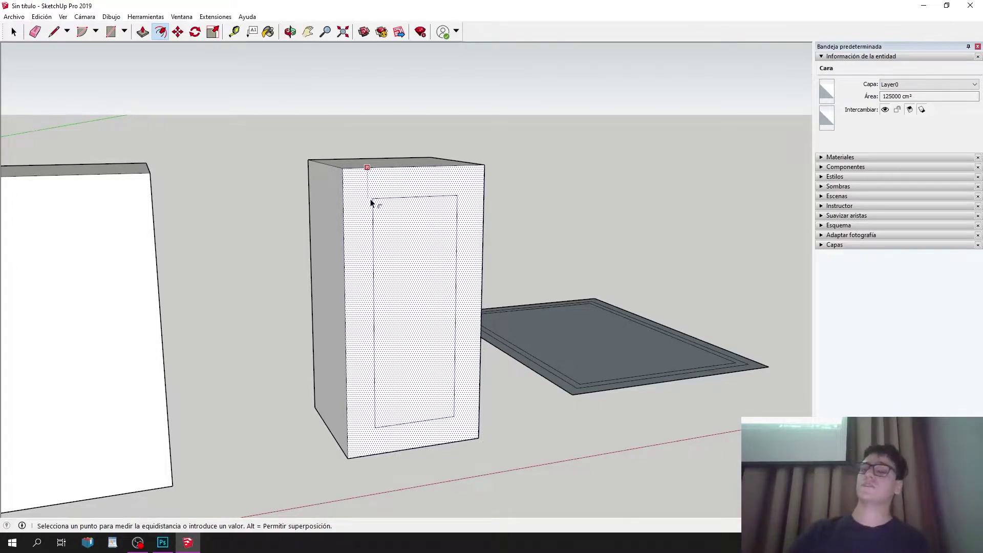
pyautogui.click(371, 203)
# Try pushing the box's inset front face inward to the back of the box with Push/Pull.
pyautogui.press('p')
pyautogui.click(439, 246)
pyautogui.click(317, 156)
pyautogui.moveTo(308, 165); pyautogui.dragTo(536, 470, button='middle')
pyautogui.scroll(-4, 407, 292)
pyautogui.press('space')
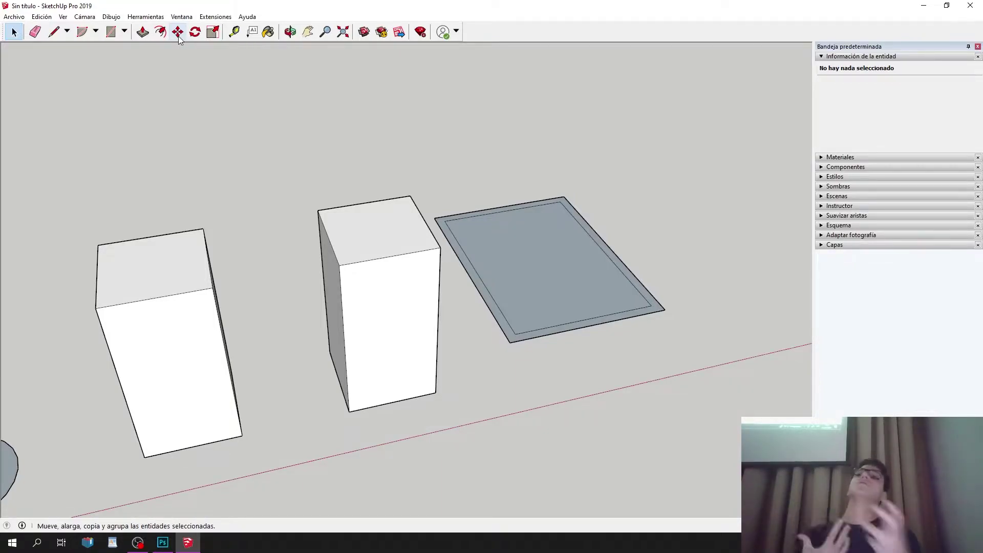
pyautogui.click(178, 35)
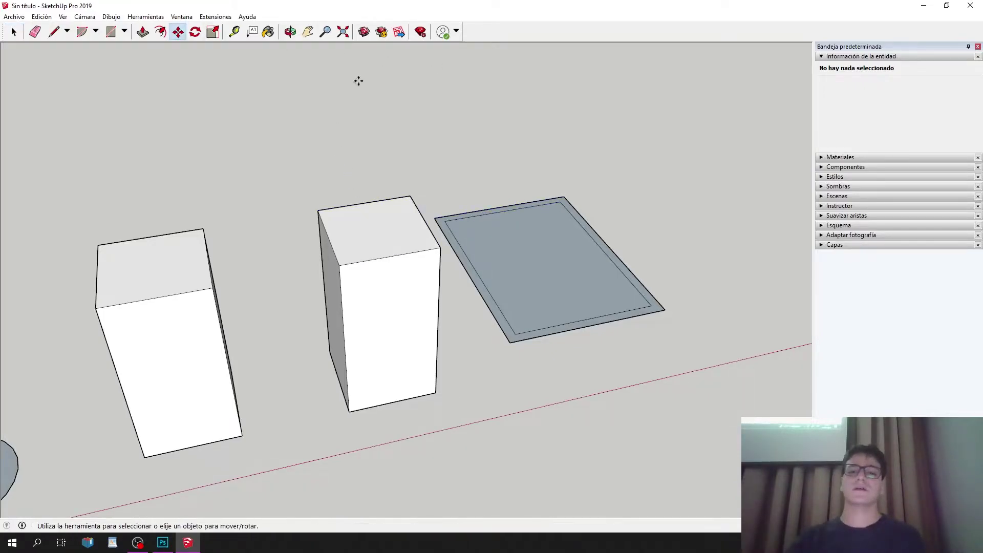
pyautogui.moveTo(606, 270); pyautogui.dragTo(204, 287, button='middle')
pyautogui.scroll(5, 345, 275)
pyautogui.moveTo(345, 275)
pyautogui.mouseDown(button='middle')
pyautogui.moveTo(371, 334)
pyautogui.moveTo(351, 279)
pyautogui.mouseUp(button='middle')
pyautogui.scroll(-6, 351, 279)
pyautogui.scroll(5, 278, 311)
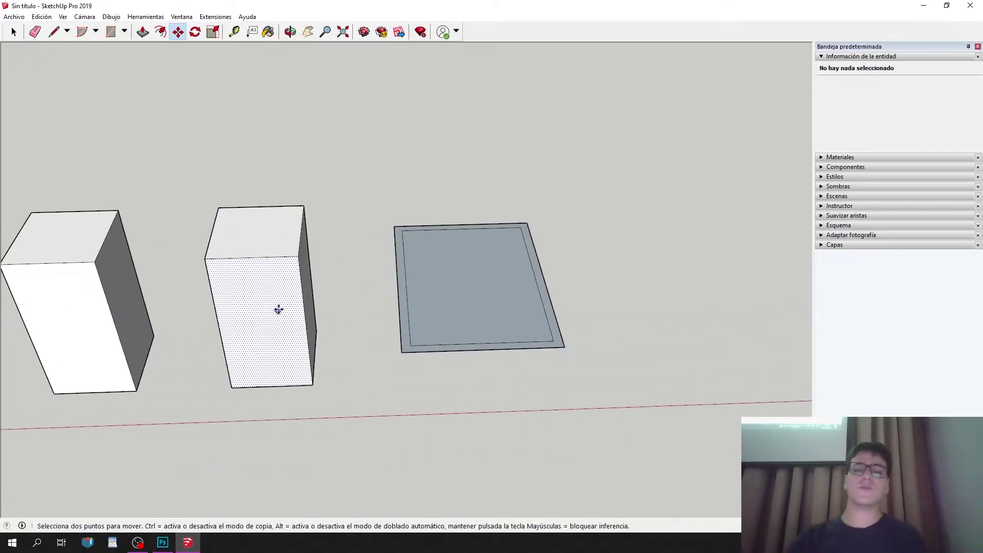
pyautogui.scroll(-5, 353, 320)
pyautogui.scroll(4, 417, 306)
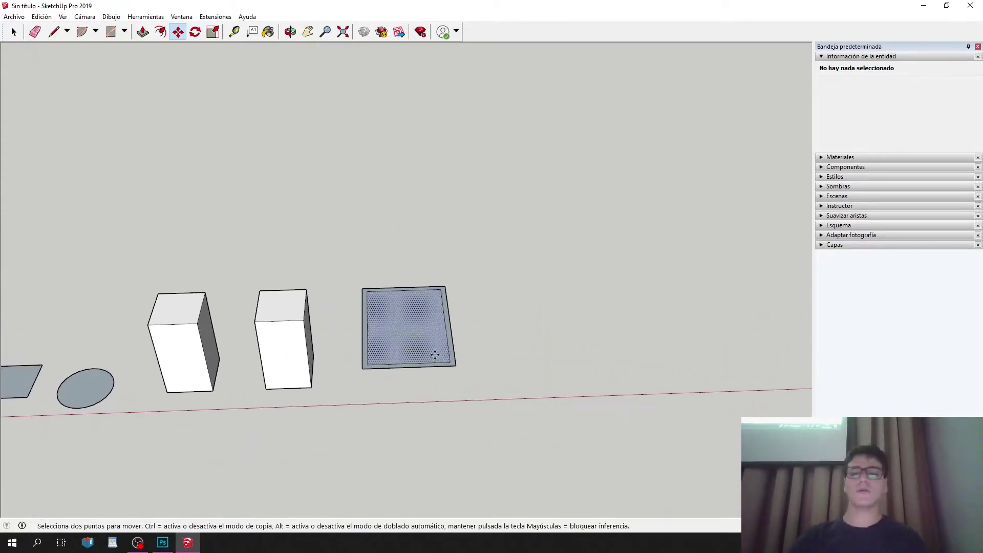
# Move the single line beside the human figure freely over the ground and set it down beside the figure again.
pyautogui.press('space')
pyautogui.scroll(-6, 465, 298)
pyautogui.scroll(4, 253, 317)
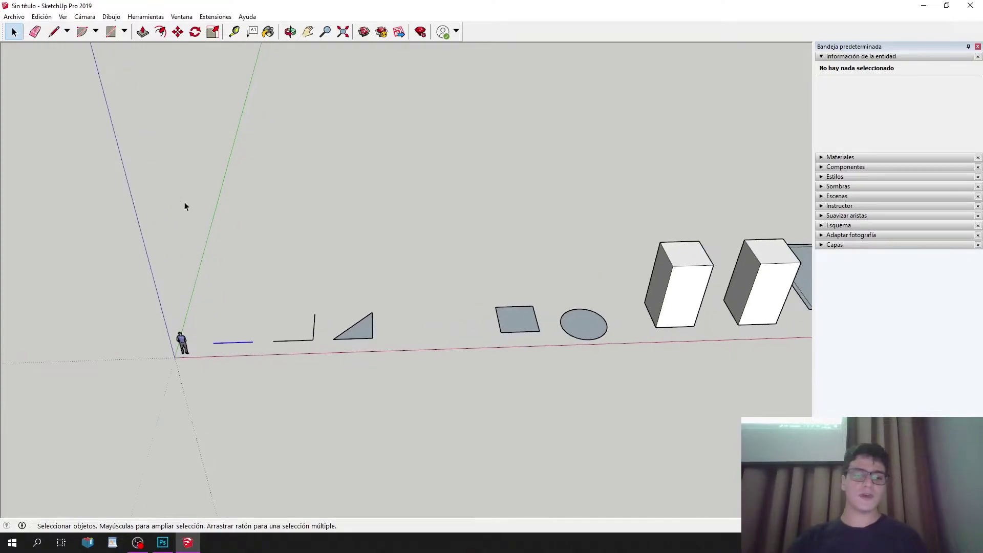
pyautogui.click(178, 32)
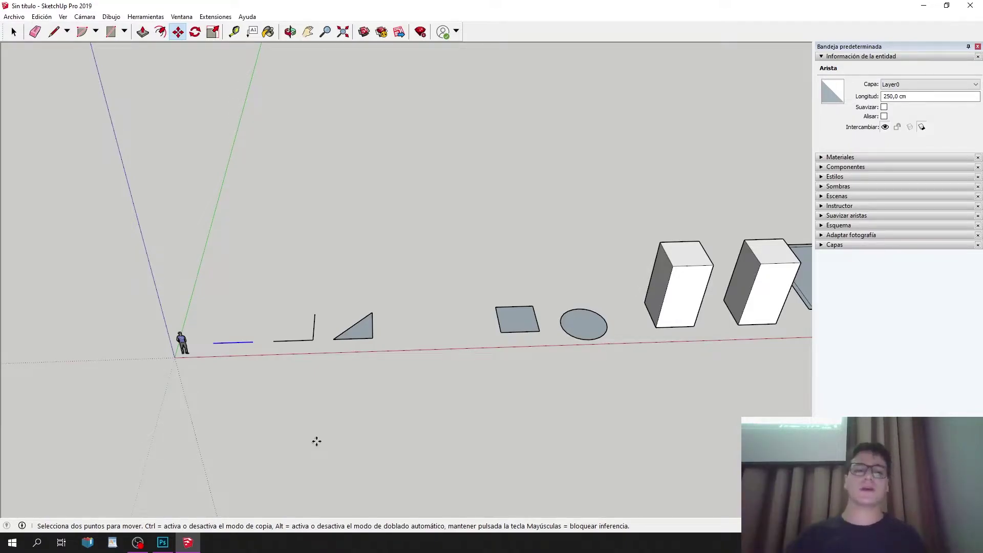
pyautogui.scroll(-5, 360, 182)
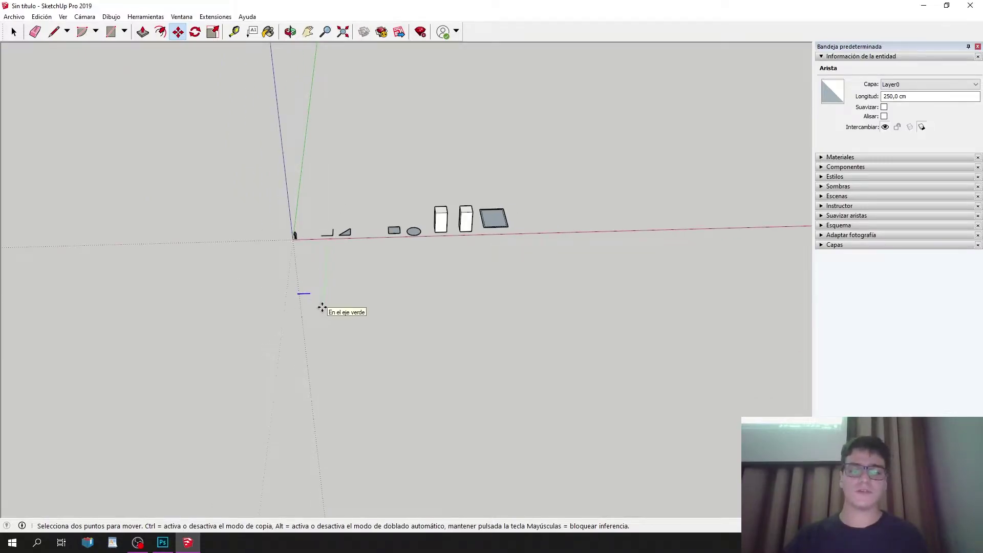
pyautogui.scroll(5, 275, 276)
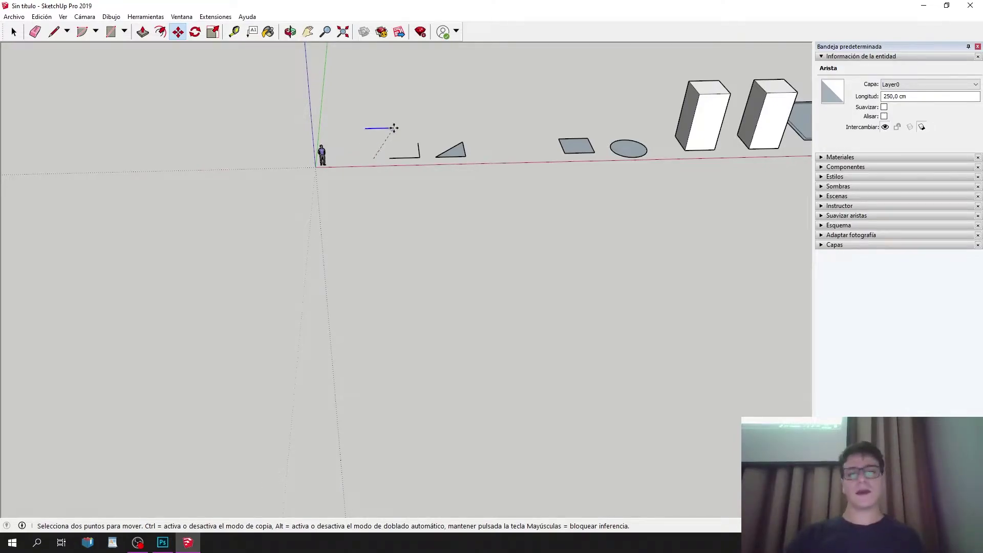
pyautogui.scroll(2, 378, 151)
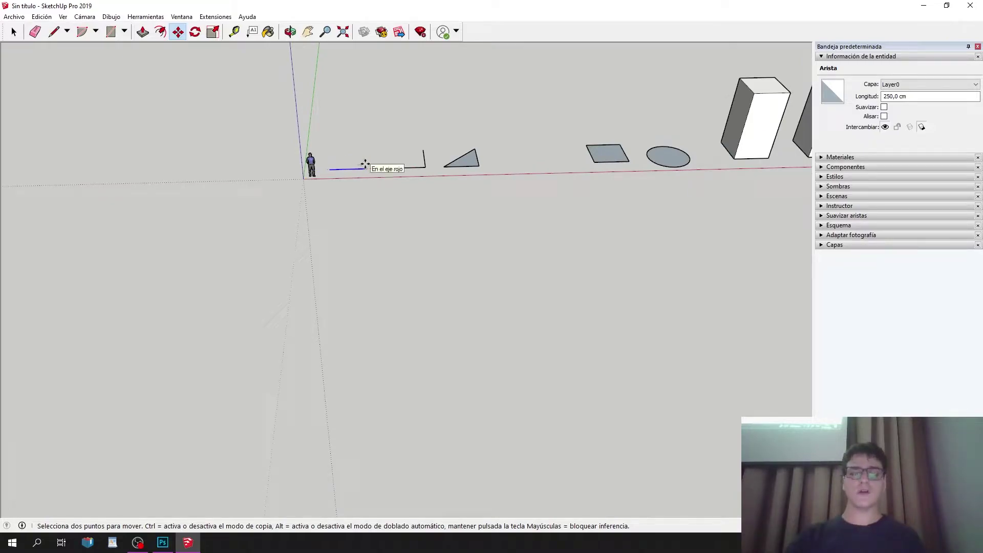
pyautogui.click(366, 164)
# Copy the line along the green axis, and extend the row with four more evenly spaced copies in the same direction.
pyautogui.press('ctrl')
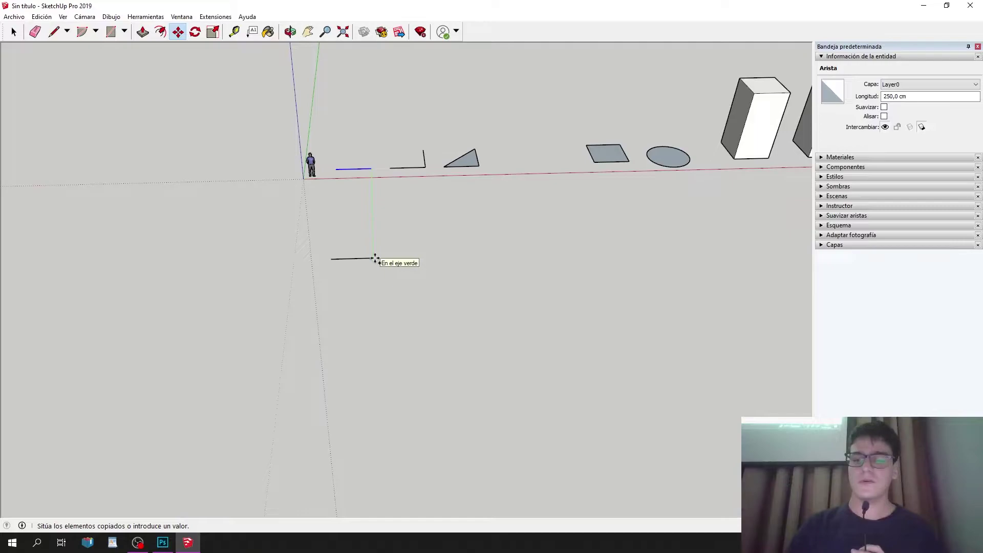
pyautogui.click(375, 259)
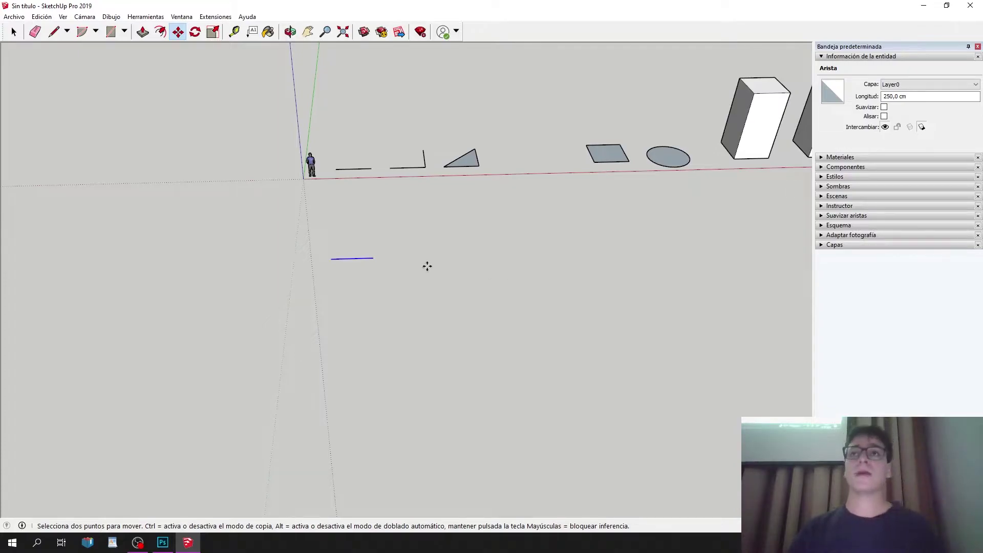
pyautogui.click(373, 258)
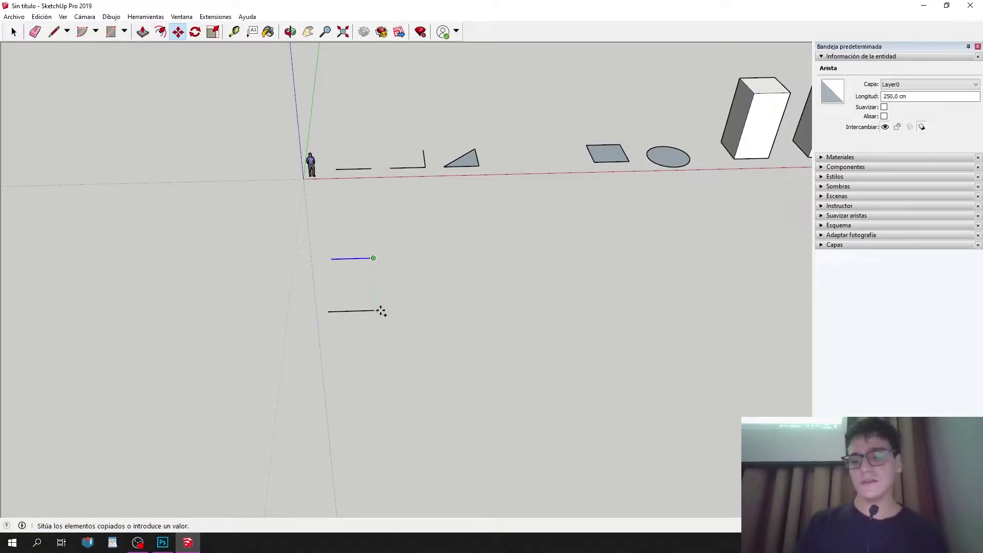
pyautogui.click(382, 311)
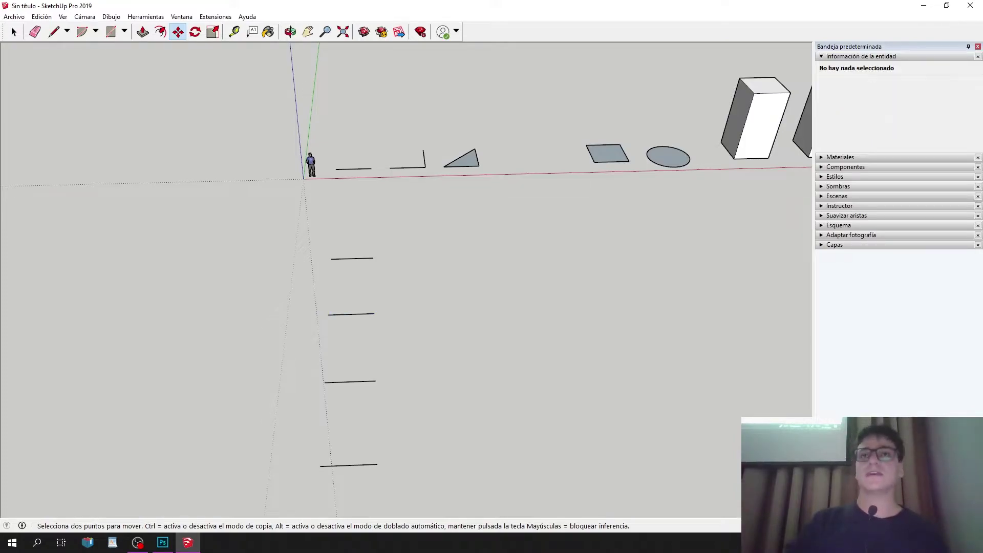
# Delete the four farthest line copies, keeping the copy nearest to the origin.
pyautogui.moveTo(440, 328); pyautogui.dragTo(639, 418, button='middle')
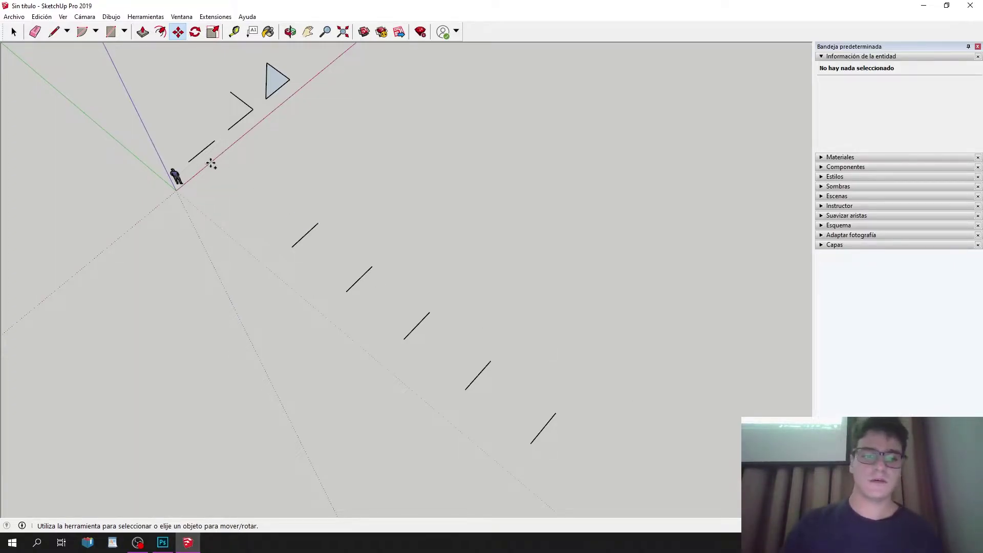
pyautogui.press('space')
pyautogui.scroll(-3, 555, 242)
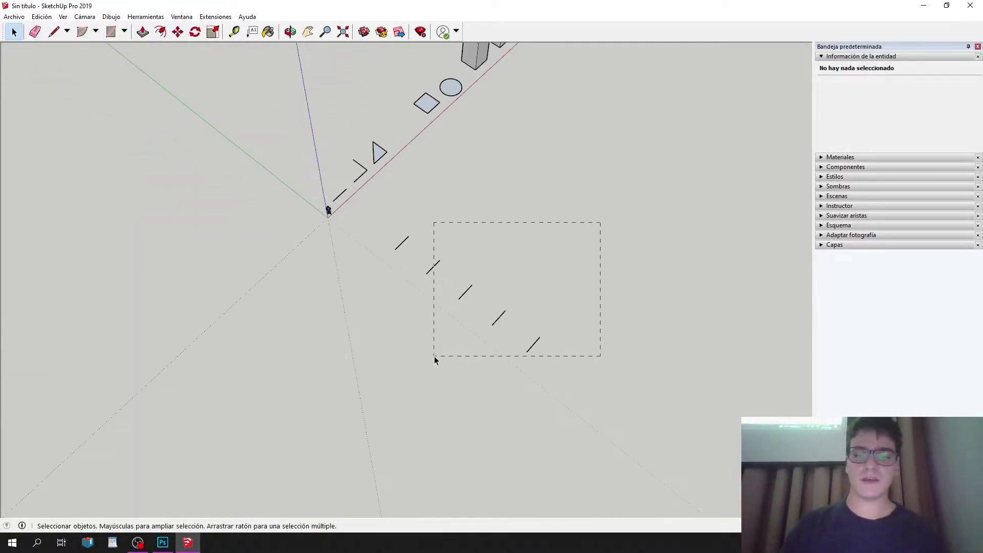
pyautogui.moveTo(434, 356); pyautogui.dragTo(436, 354)
pyautogui.press('Delete')
# Try copying the remaining line copy 500 cm along the green axis and dividing the gap into five equal spaces, and undo it.
pyautogui.scroll(2, 444, 214)
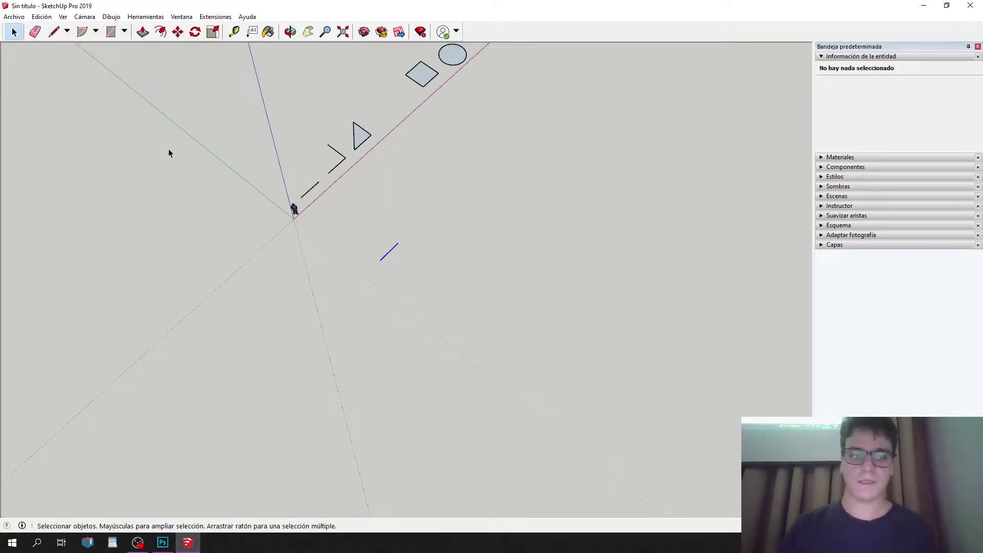
pyautogui.press('m')
pyautogui.scroll(1, 405, 248)
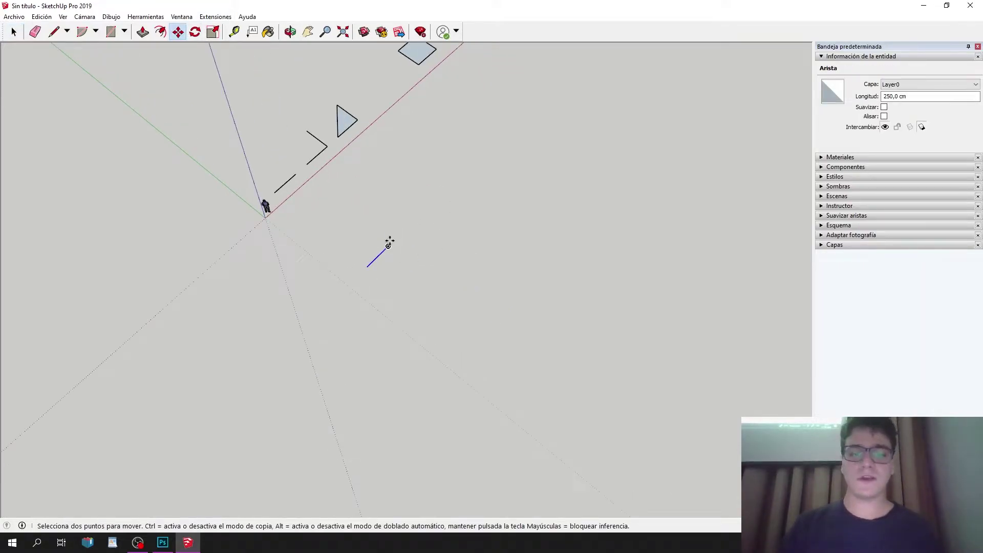
pyautogui.press('ctrl')
pyautogui.click(392, 243)
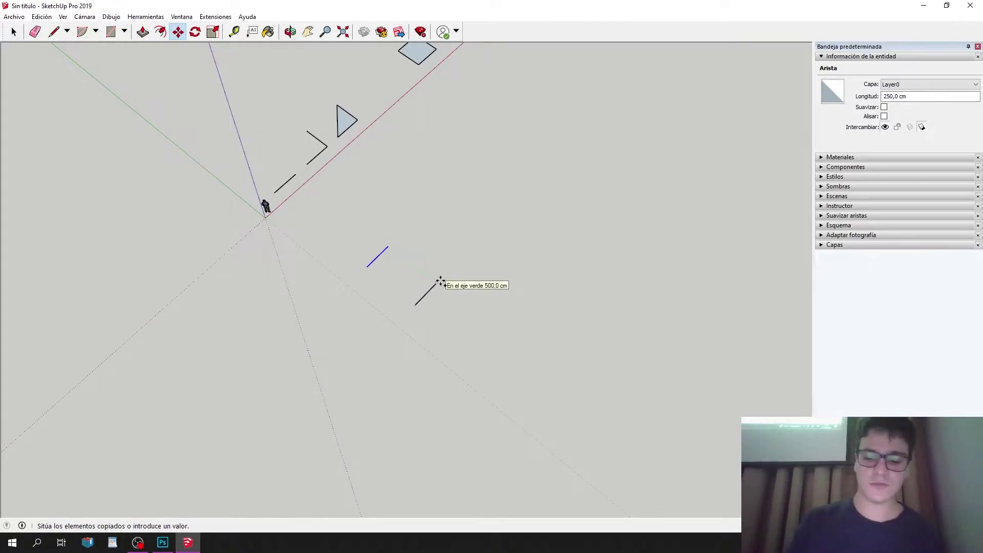
pyautogui.click(441, 281)
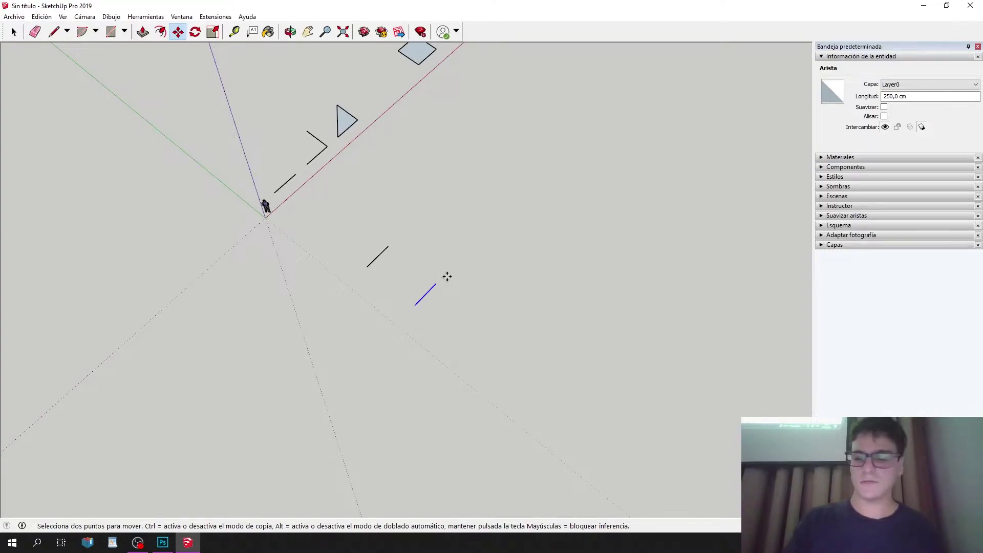
pyautogui.press('Escape')
pyautogui.scroll(4, 446, 277)
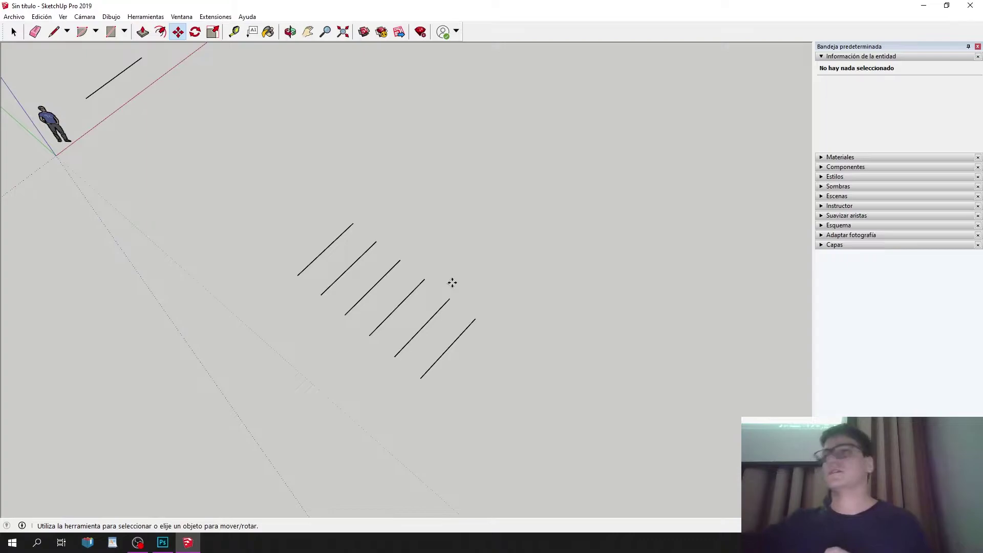
pyautogui.scroll(-3, 533, 235)
pyautogui.moveTo(456, 227); pyautogui.dragTo(320, 214, button='middle')
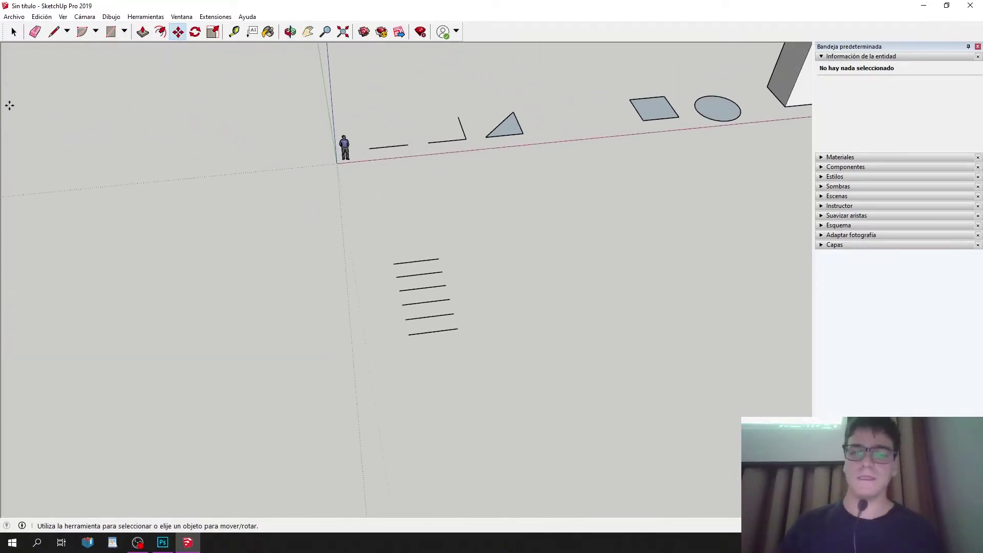
pyautogui.hotkey('ctrl', 'z')
pyautogui.scroll(-7, 279, 249)
pyautogui.scroll(8, 374, 169)
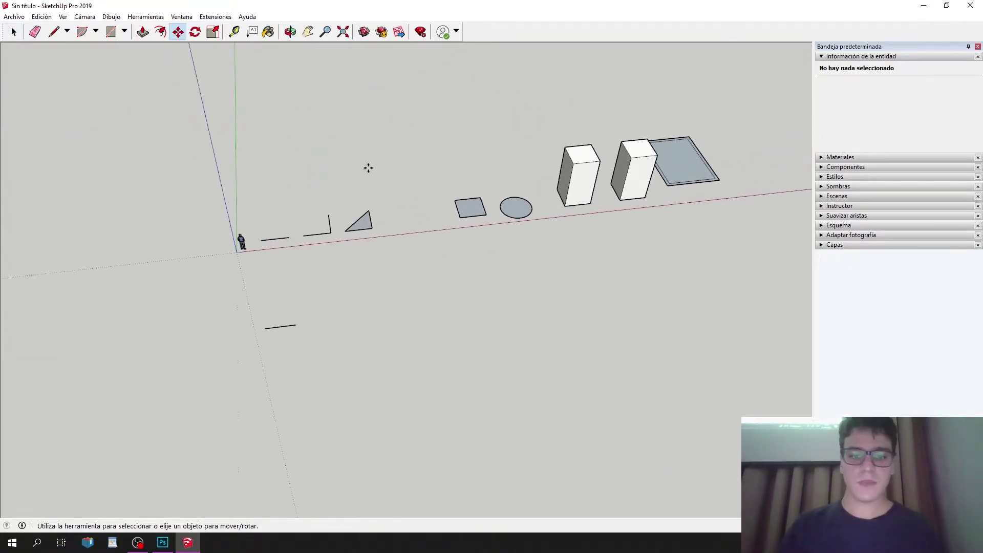
pyautogui.scroll(-1, 203, 160)
pyautogui.scroll(-4, 201, 156)
pyautogui.scroll(4, 348, 191)
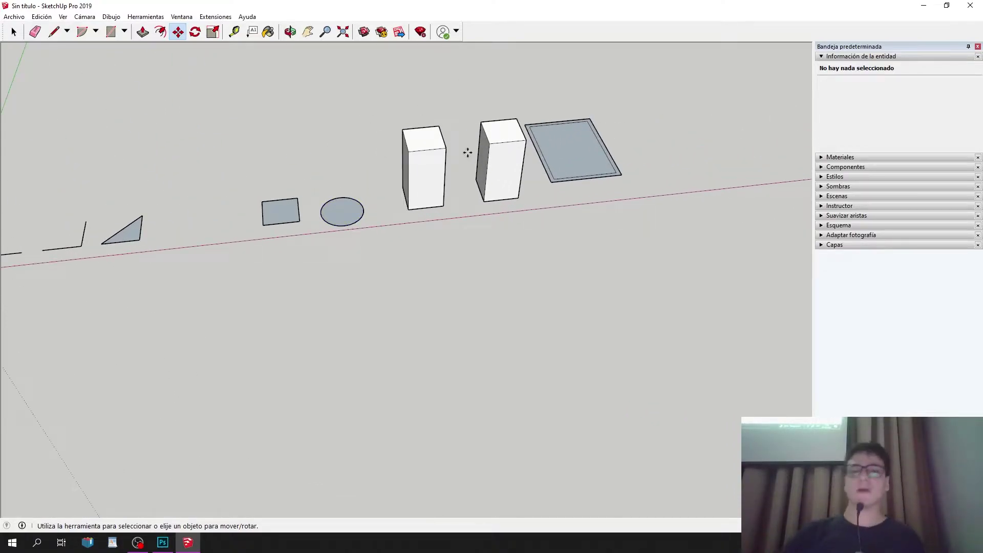
pyautogui.moveTo(451, 169); pyautogui.dragTo(428, 169, button='middle')
pyautogui.scroll(2, 447, 182)
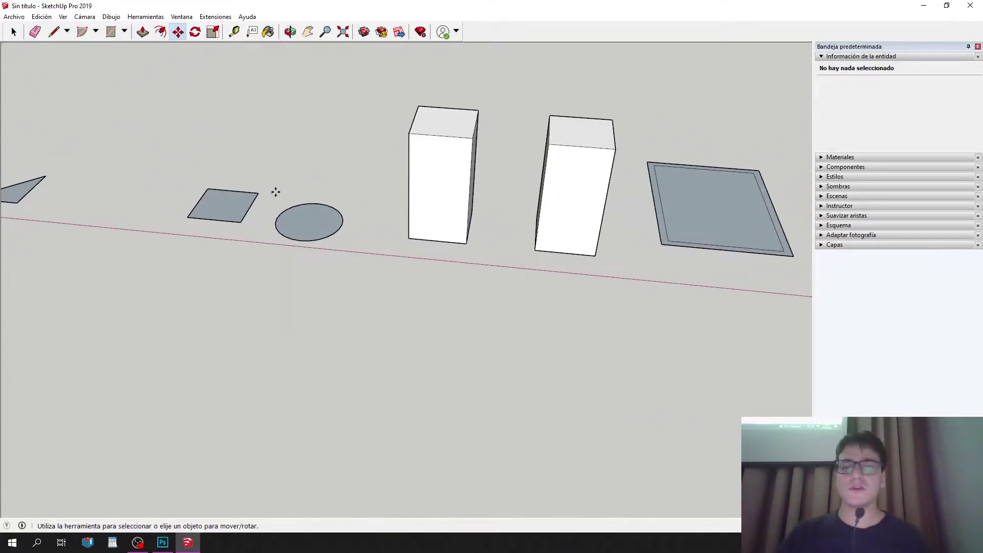
# Move the face of the rectangle beside the circle across the ground, toward the triangle.
pyautogui.click(14, 31)
pyautogui.scroll(-3, 57, 193)
pyautogui.scroll(-2, 391, 281)
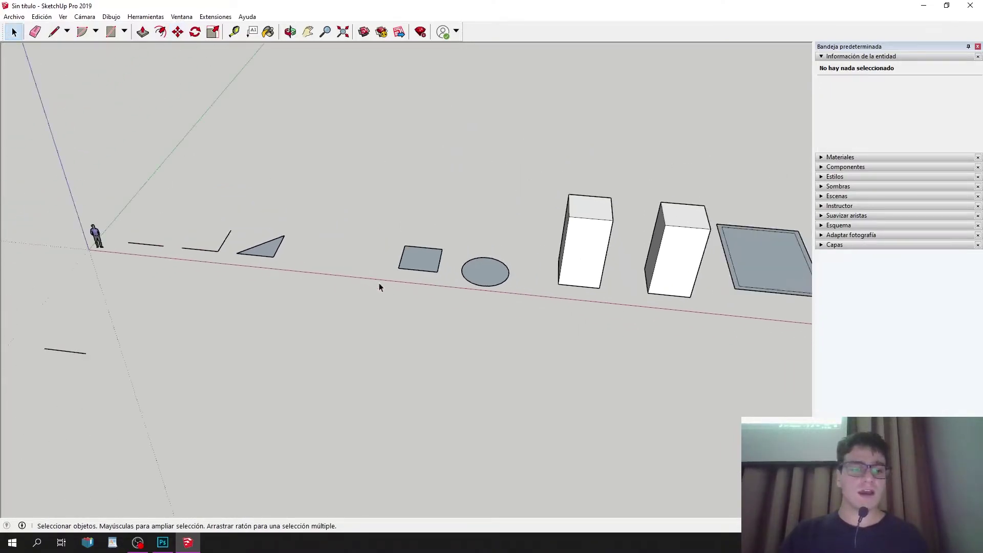
pyautogui.scroll(3, 353, 198)
pyautogui.scroll(3, 572, 270)
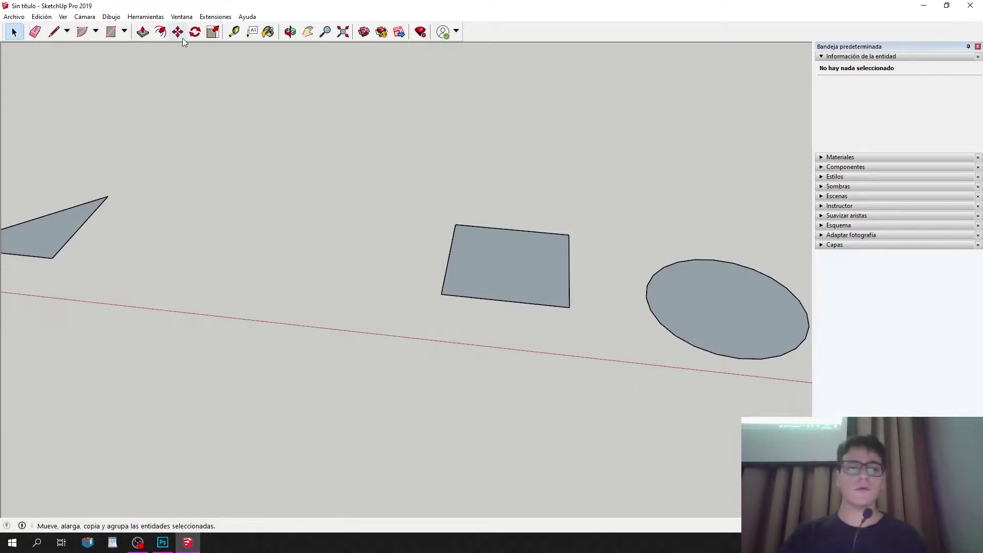
pyautogui.click(488, 232)
pyautogui.click(178, 32)
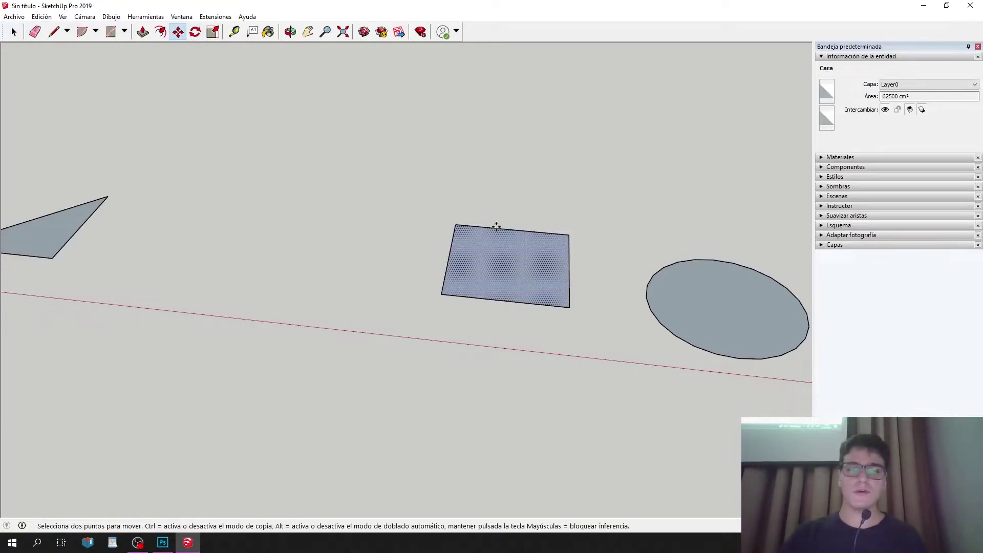
pyautogui.click(492, 225)
pyautogui.click(457, 260)
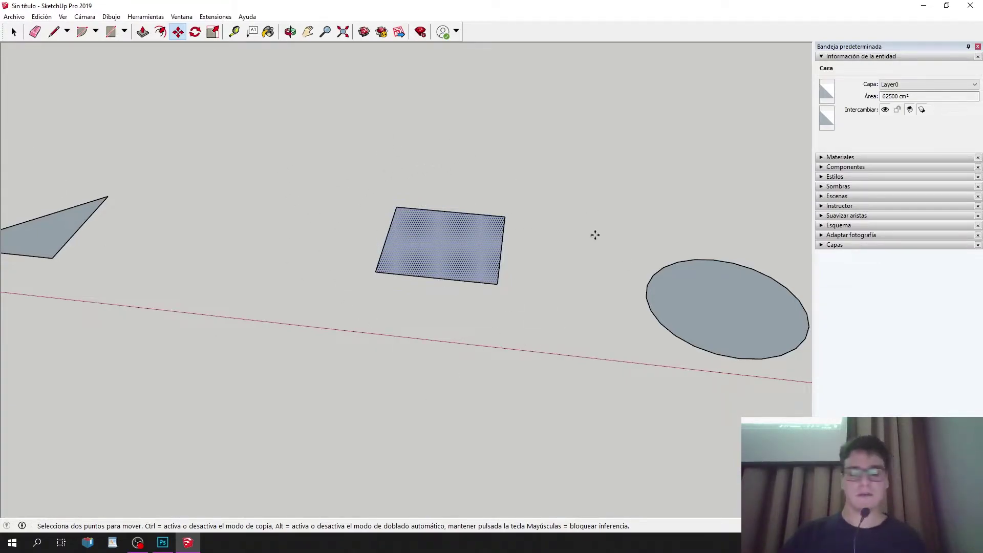
# Move the rectangle's back edge outward along the green axis to lengthen the rectangle.
pyautogui.click(14, 31)
pyautogui.click(390, 115)
pyautogui.click(476, 214)
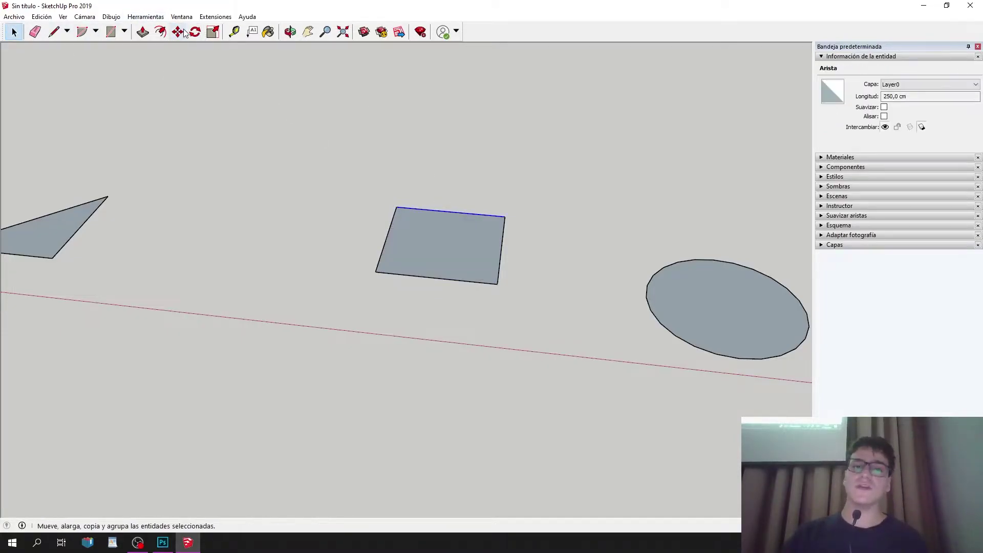
pyautogui.press('m')
pyautogui.click(509, 219)
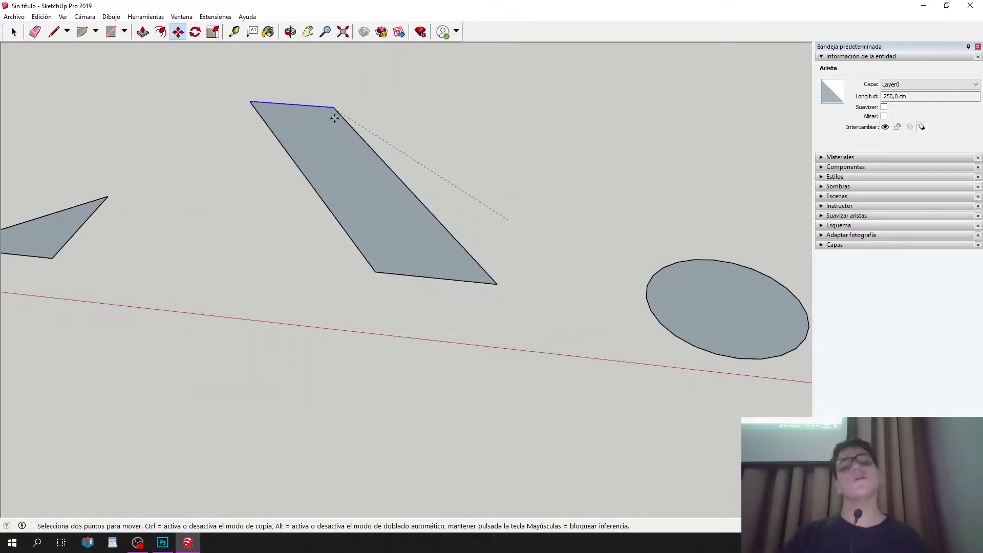
pyautogui.click(515, 188)
pyautogui.click(516, 189)
pyautogui.click(514, 147)
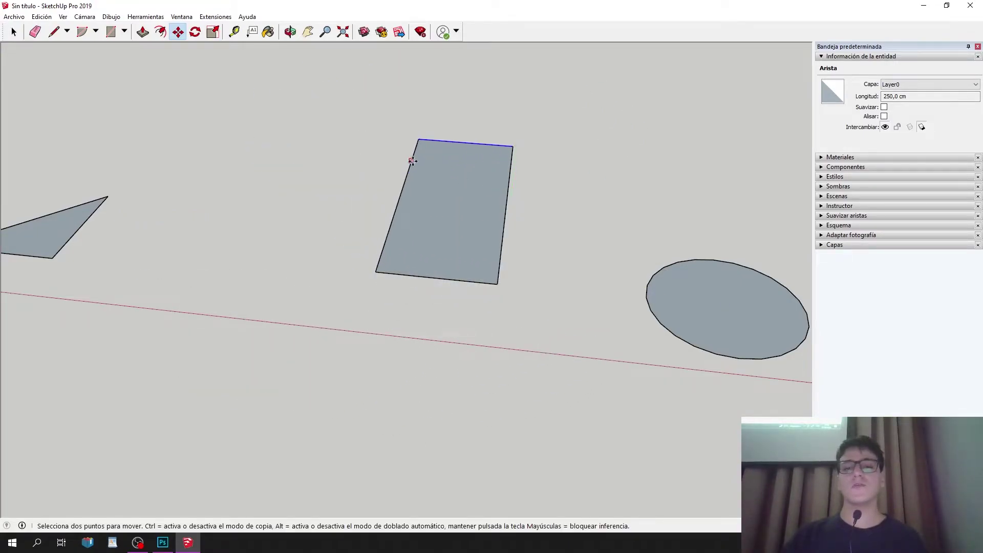
# Raise the rectangle's side edge nearest the circle along the blue axis to tilt the face.
pyautogui.moveTo(415, 175); pyautogui.dragTo(516, 191, button='middle')
pyautogui.press('space')
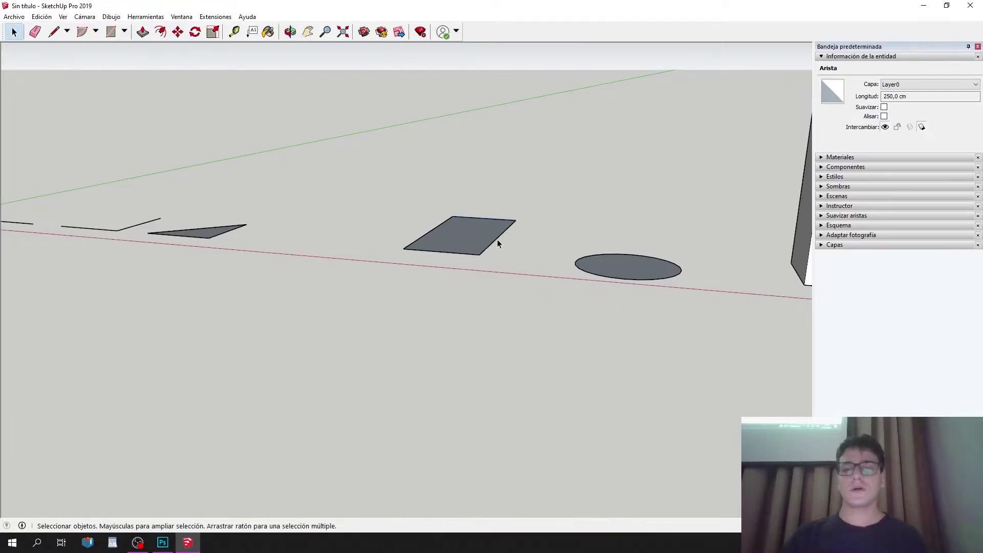
pyautogui.scroll(3, 518, 190)
pyautogui.press('m')
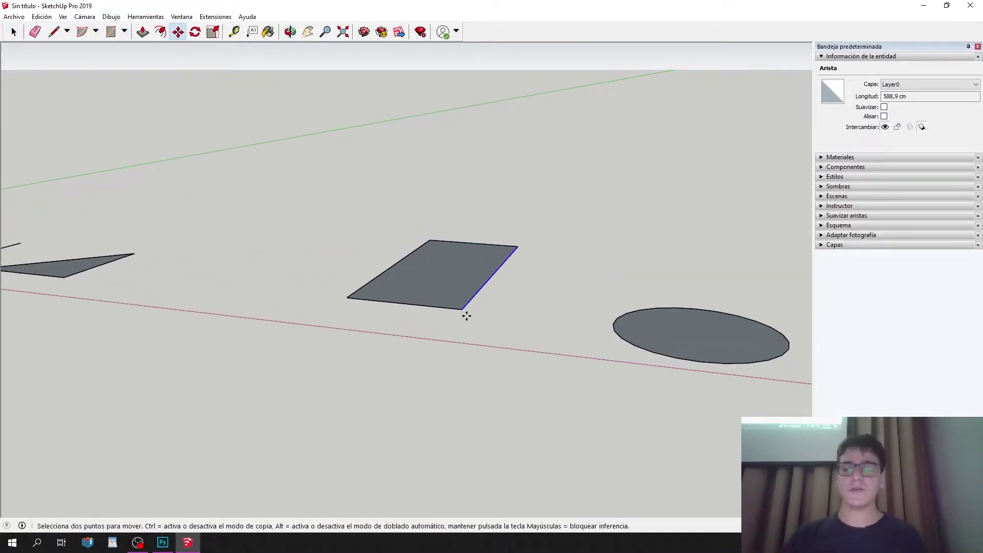
pyautogui.click(460, 309)
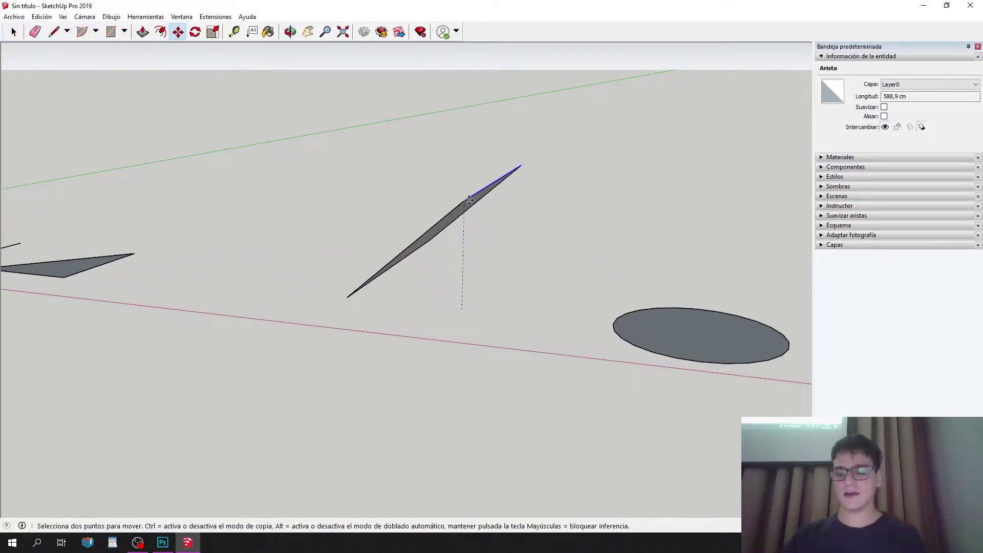
pyautogui.moveTo(478, 216); pyautogui.dragTo(474, 264, button='middle')
pyautogui.press('space')
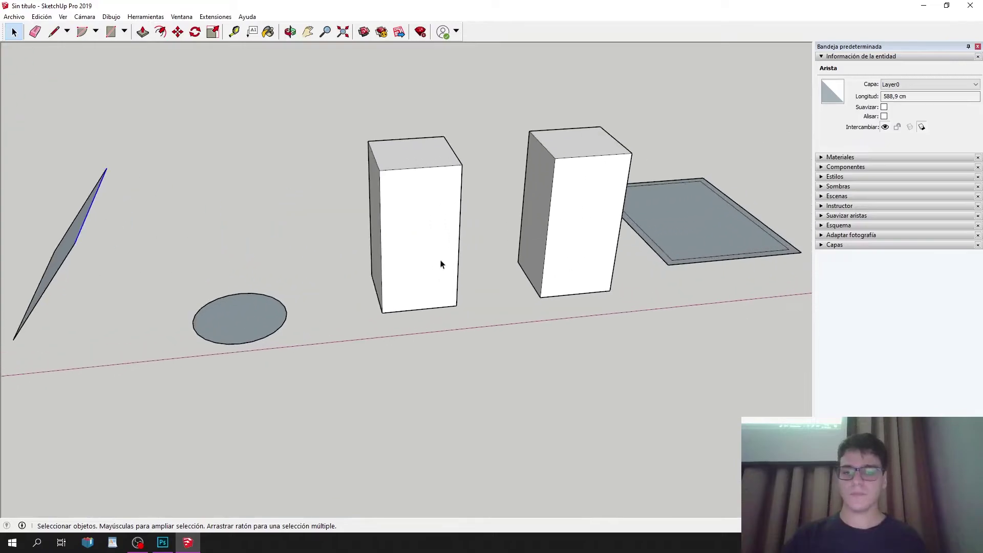
# Move the bottom front edge of the box nearest the circle outward along the ground to slope its front face.
pyautogui.scroll(3, 475, 263)
pyautogui.click(459, 229)
pyautogui.moveTo(459, 228); pyautogui.dragTo(603, 290, button='middle')
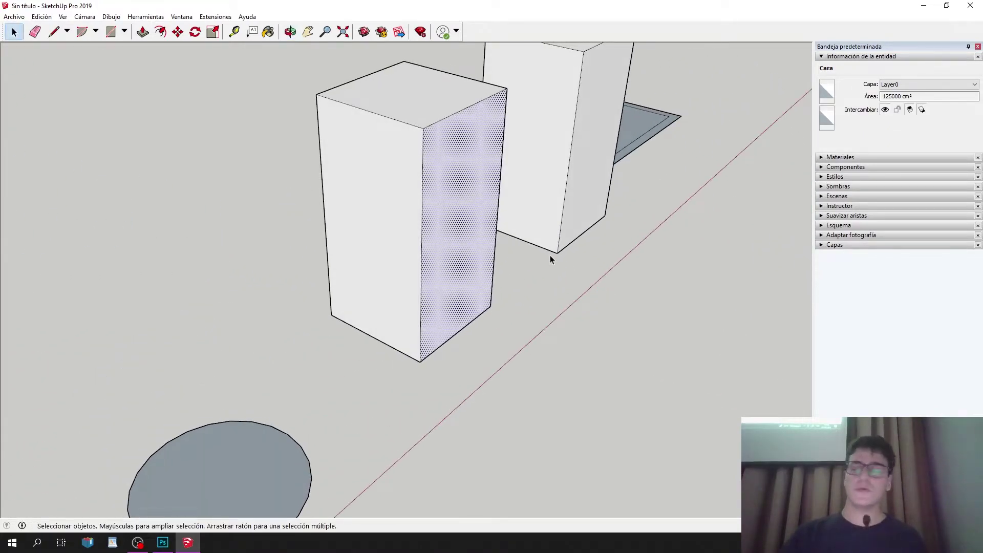
pyautogui.click(462, 330)
pyautogui.click(183, 36)
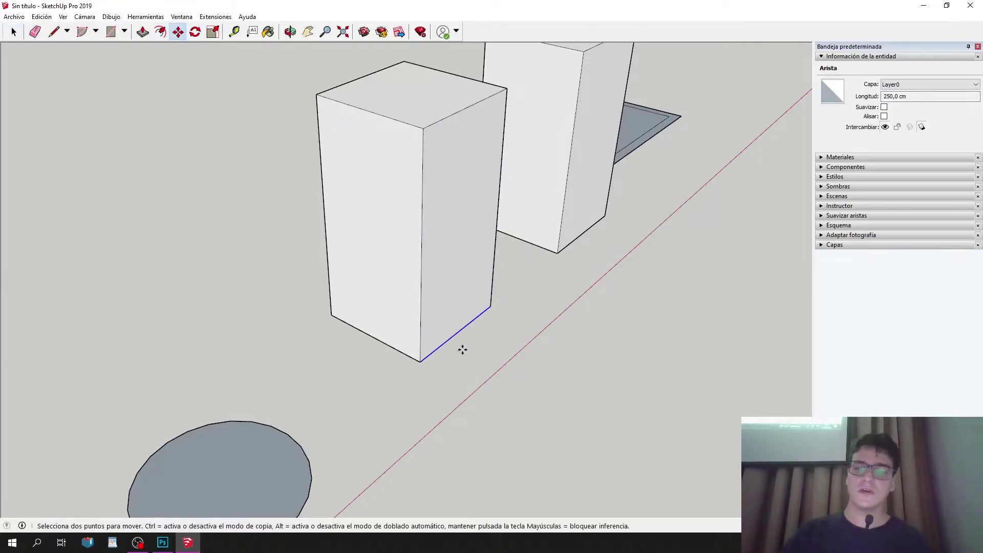
pyautogui.moveTo(461, 336); pyautogui.dragTo(601, 404)
pyautogui.moveTo(496, 382); pyautogui.dragTo(359, 333, button='middle')
# Move the sloped box's top edge on the circle side inward to narrow its top face.
pyautogui.press('space')
pyautogui.click(374, 347)
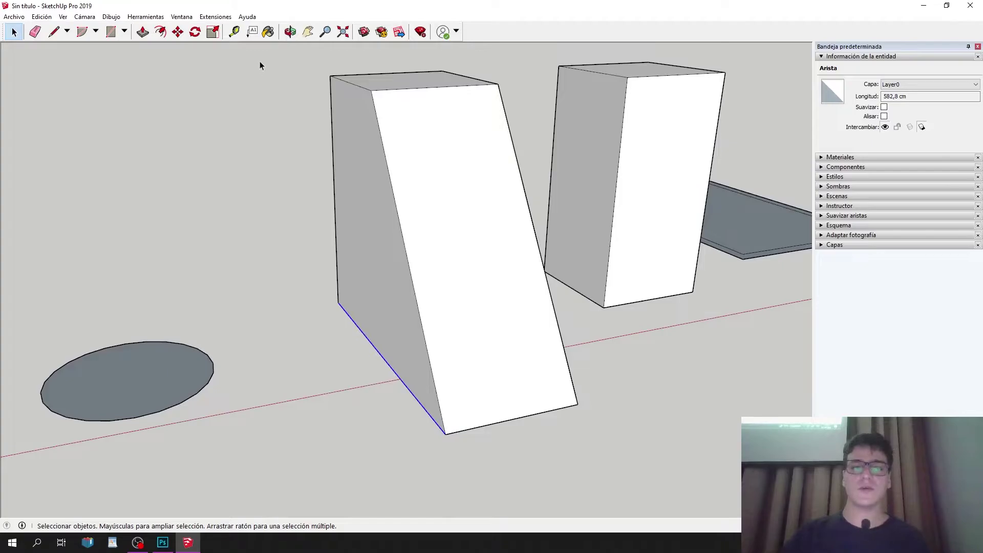
pyautogui.click(178, 32)
pyautogui.click(397, 114)
pyautogui.click(487, 91)
# Move the sloped box's opposite top edge inward to narrow the top into a tapered, pyramid-like solid.
pyautogui.moveTo(487, 91); pyautogui.dragTo(577, 128, button='middle')
pyautogui.press('space')
pyautogui.click(312, 100)
pyautogui.click(320, 98)
pyautogui.press('m')
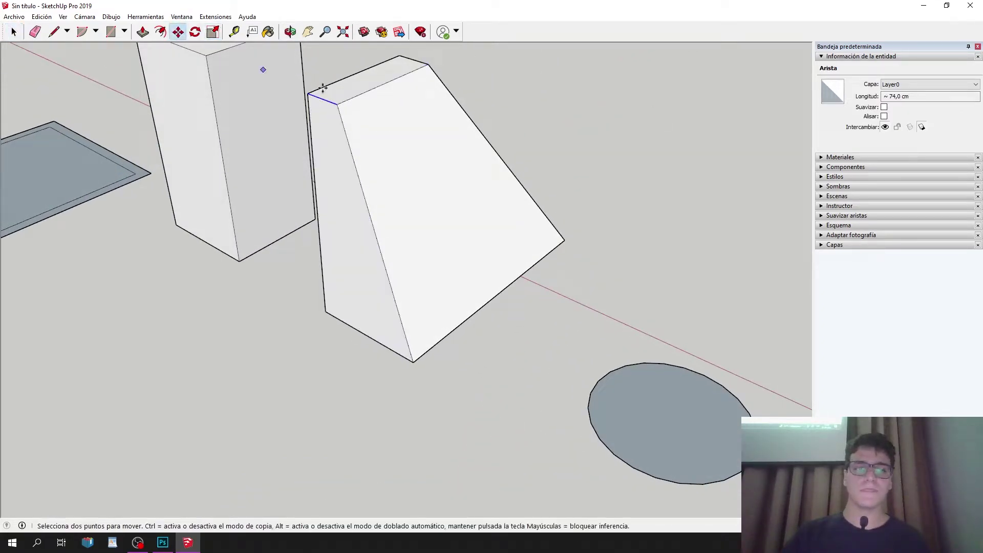
pyautogui.click(346, 109)
pyautogui.click(416, 78)
pyautogui.press('space')
# Select the whole tapered solid with all its connected faces and edges, and clear the selection.
pyautogui.click(441, 171)
pyautogui.moveTo(441, 171); pyautogui.dragTo(656, 312, button='middle')
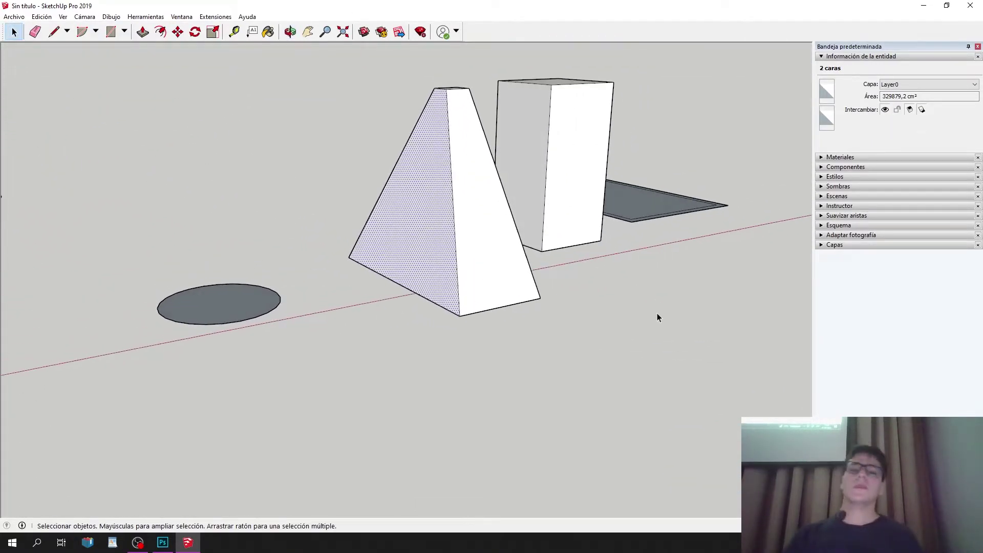
pyautogui.scroll(-3, 491, 174)
pyautogui.moveTo(490, 174); pyautogui.dragTo(470, 250, button='middle')
pyautogui.tripleClick(445, 230)
pyautogui.click(414, 83)
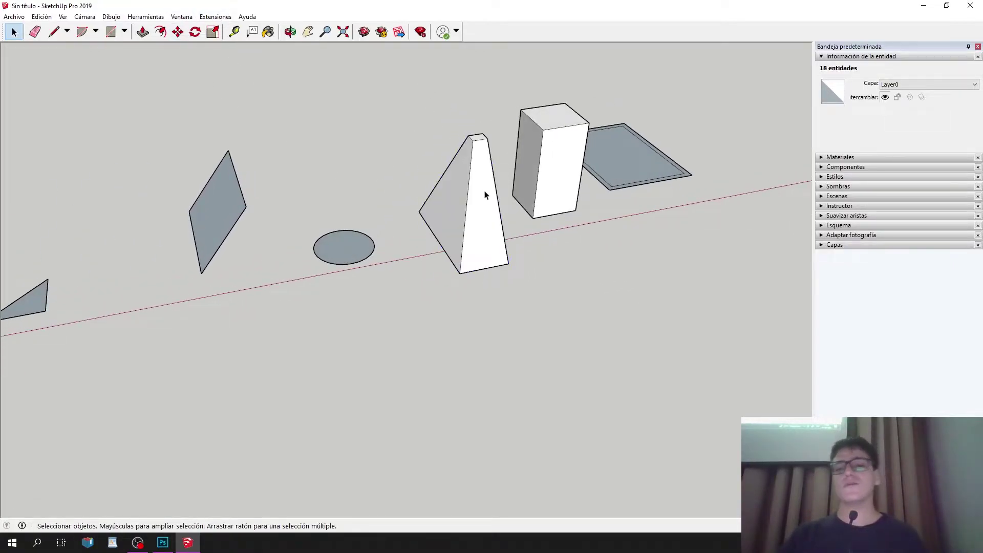
pyautogui.tripleClick(485, 193)
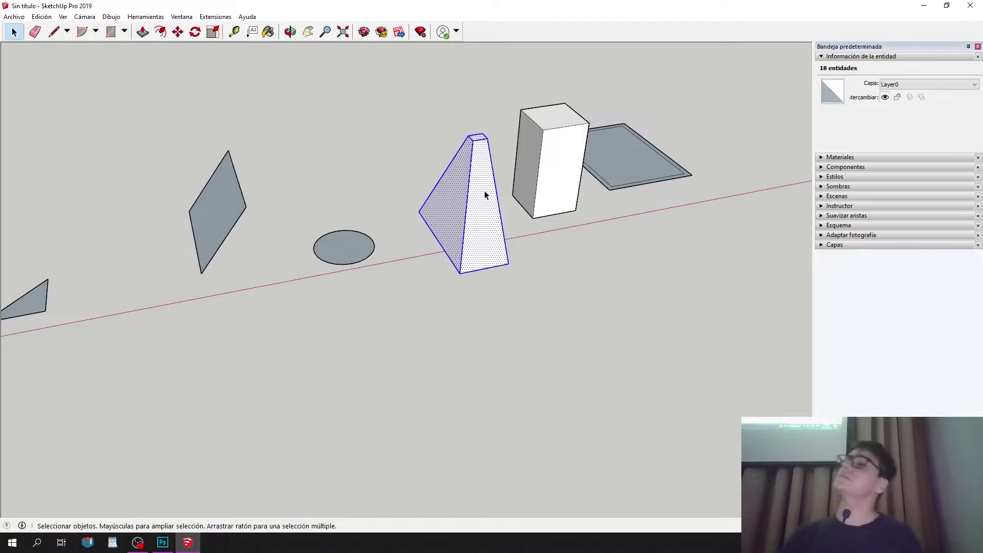
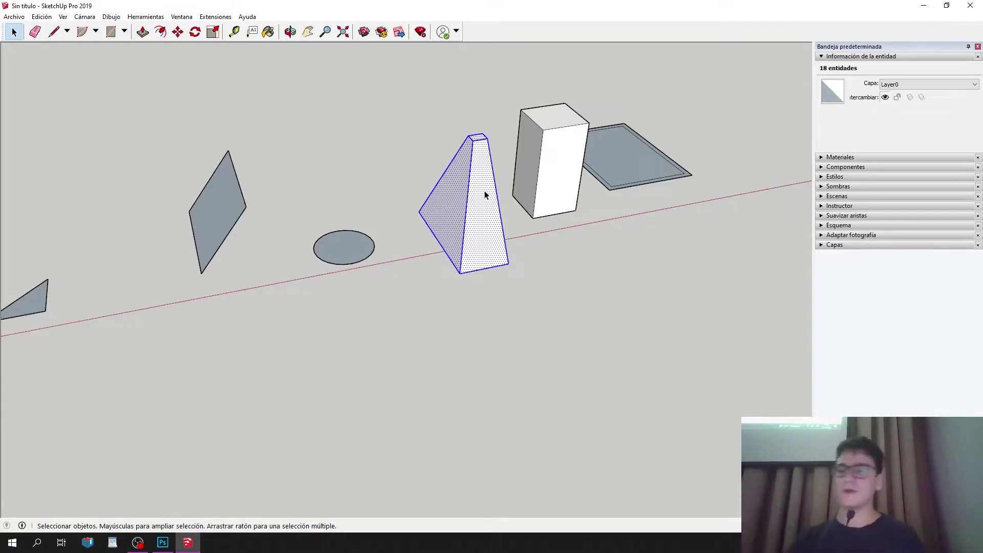
pyautogui.click(553, 317)
# Select the entire tall box and place several copies of it around the row of shapes with Move in copy mode.
pyautogui.moveTo(552, 318); pyautogui.dragTo(395, 235, button='middle')
pyautogui.tripleClick(395, 235)
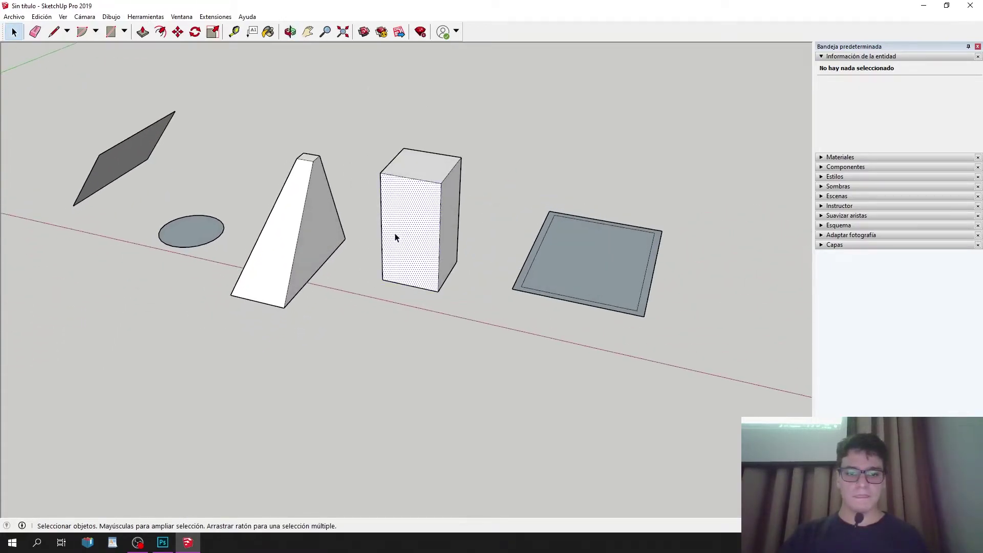
pyautogui.moveTo(503, 108); pyautogui.dragTo(409, 164, button='middle')
pyautogui.click(470, 233)
pyautogui.click(406, 160)
pyautogui.tripleClick(406, 160)
pyautogui.moveTo(202, 46); pyautogui.dragTo(531, 195, button='middle')
pyautogui.click(178, 32)
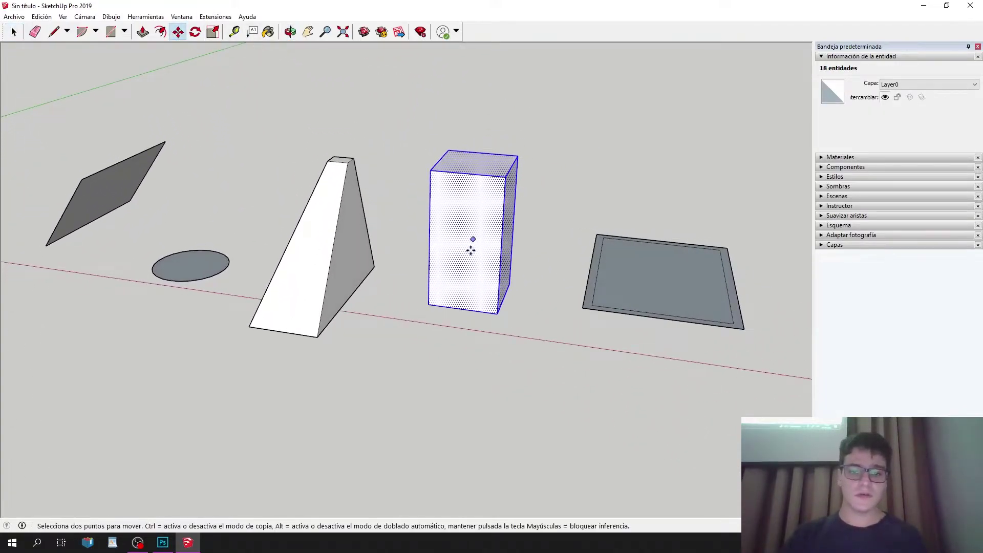
pyautogui.scroll(-2, 468, 257)
pyautogui.click(471, 263)
pyautogui.press('ctrl')
pyautogui.click(622, 145)
pyautogui.click(626, 151)
pyautogui.press('ctrl')
pyautogui.click(680, 153)
pyautogui.click(682, 161)
pyautogui.click(724, 228)
pyautogui.click(724, 228)
pyautogui.click(597, 198)
pyautogui.click(575, 154)
pyautogui.click(441, 233)
pyautogui.moveTo(441, 232); pyautogui.dragTo(545, 109, button='middle')
# Undo the box copies placed after the first one behind the row.
pyautogui.hotkey('ctrl', 'z')
pyautogui.hotkey('ctrl', 'z')
pyautogui.hotkey('ctrl', 'z')
pyautogui.hotkey('ctrl', 'z')
pyautogui.hotkey('ctrl', 'z')
pyautogui.scroll(3, 472, 79)
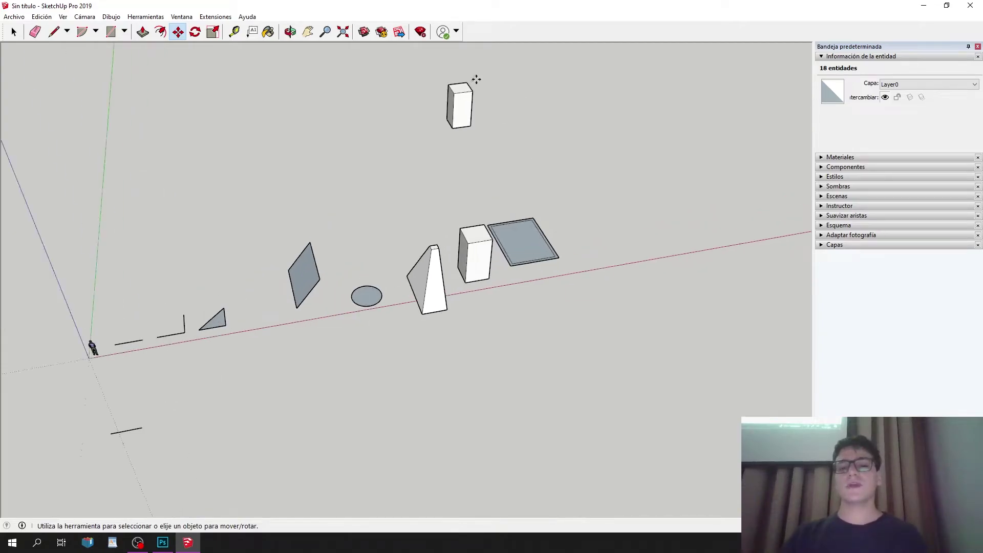
# Paste several duplicates of the selected box at different spots on the ground behind and beside the row.
pyautogui.press('space')
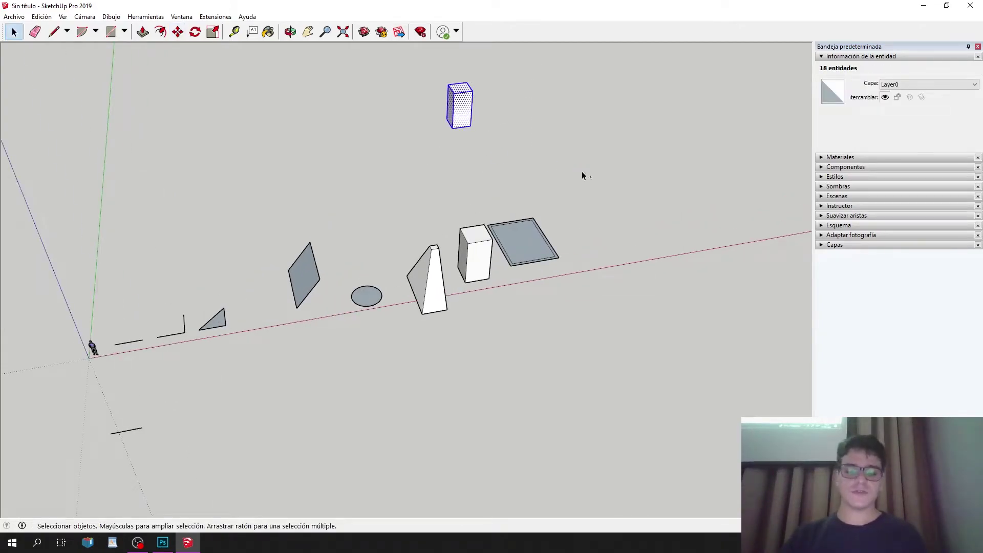
pyautogui.hotkey('ctrl', 'v')
pyautogui.click(578, 128)
pyautogui.hotkey('ctrl', 'v')
pyautogui.click(671, 163)
pyautogui.hotkey('ctrl', 'v')
pyautogui.click(681, 253)
pyautogui.hotkey('ctrl', 'v')
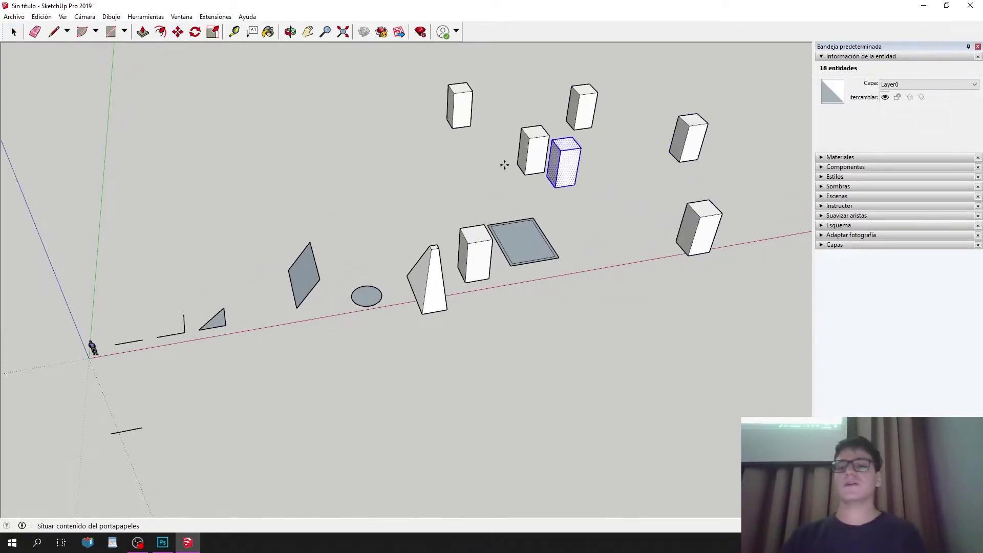
# Undo all the pasted boxes and the box copy behind the row.
pyautogui.press('Escape')
pyautogui.hotkey('ctrl', 'z')
pyautogui.hotkey('ctrl', 'z')
pyautogui.hotkey('ctrl', 'z')
pyautogui.hotkey('ctrl', 'z')
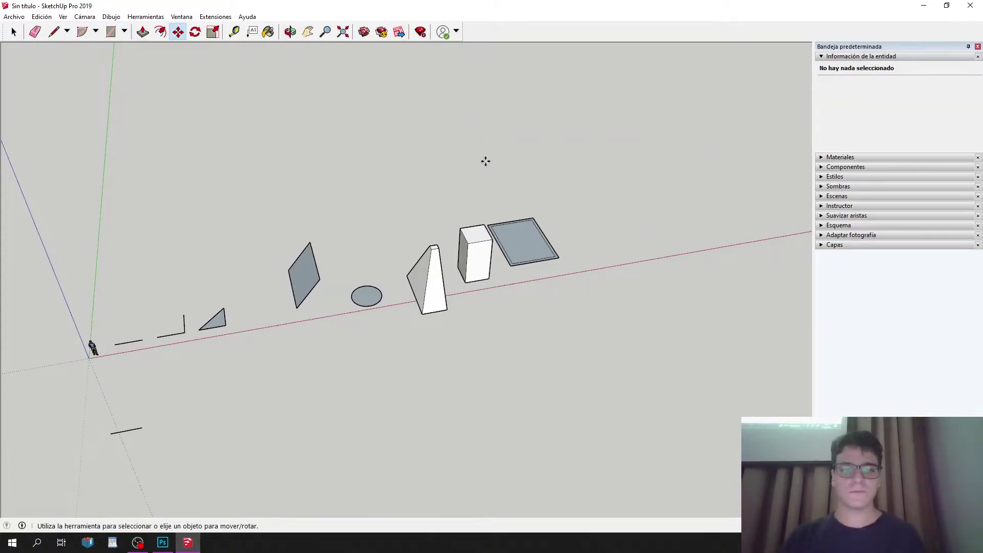
# Copy the short line near the human figure along the red axis to a spot past the offset square.
pyautogui.click(13, 32)
pyautogui.scroll(3, 531, 225)
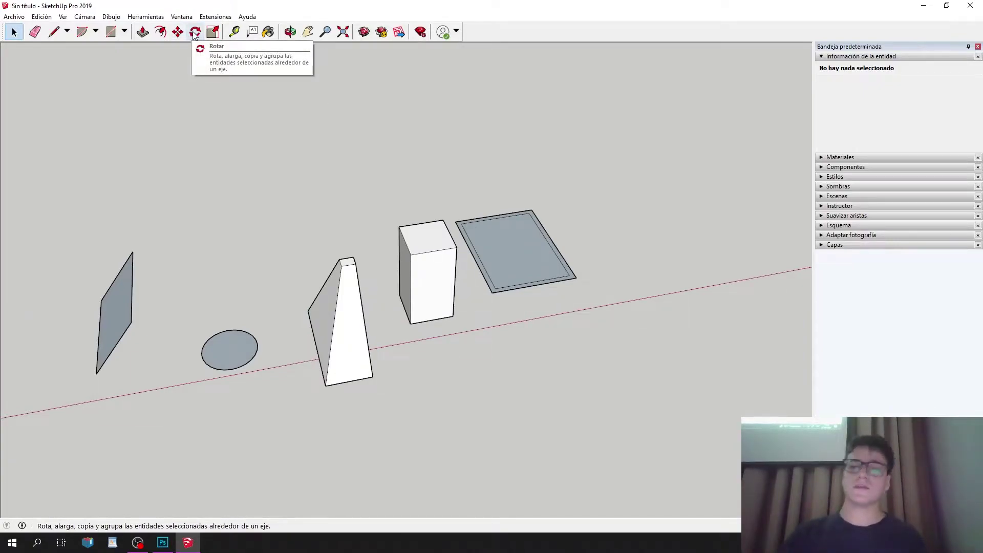
pyautogui.scroll(-3, 676, 240)
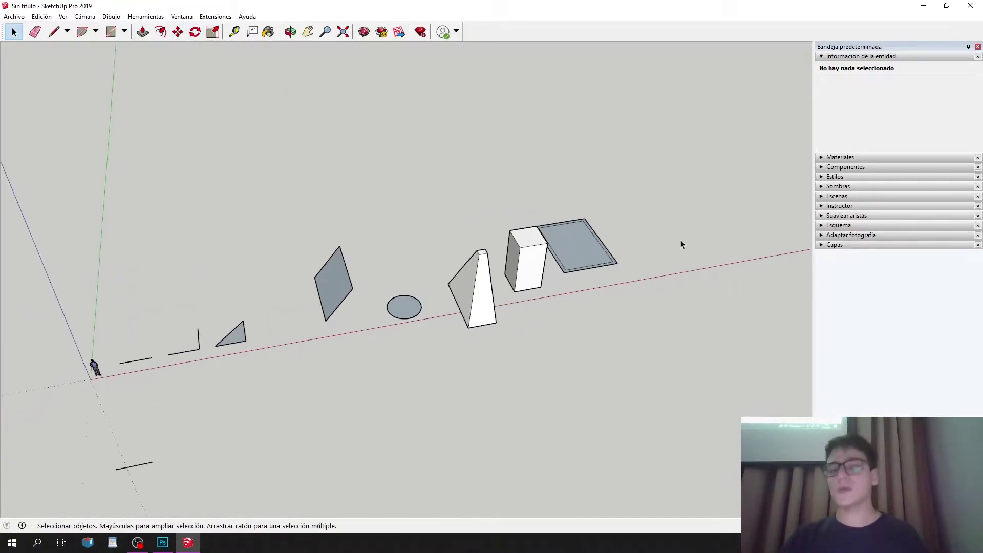
pyautogui.moveTo(681, 240); pyautogui.dragTo(235, 305, button='middle')
pyautogui.scroll(2, 287, 302)
pyautogui.click(177, 32)
pyautogui.click(411, 292)
pyautogui.press('ctrl')
pyautogui.scroll(-2, 674, 210)
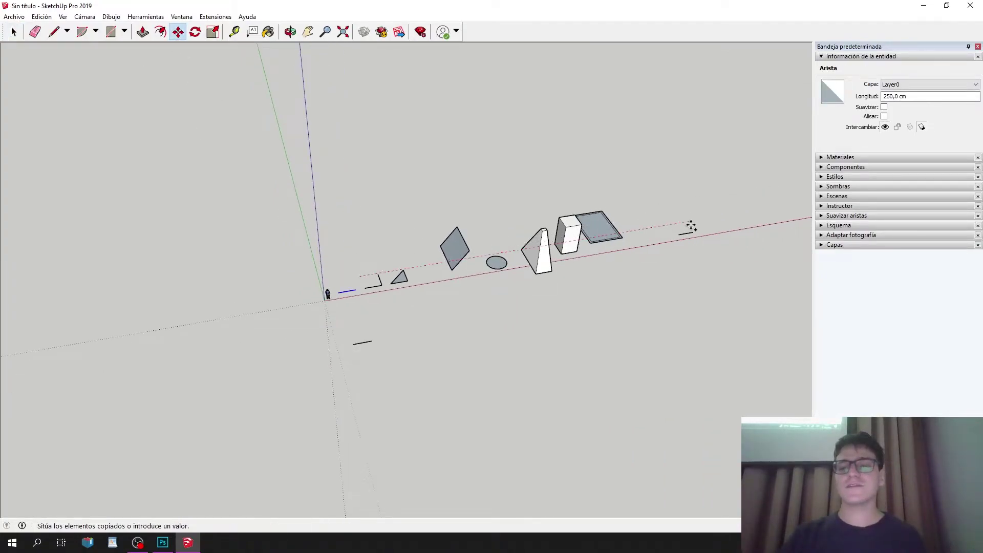
pyautogui.click(691, 226)
pyautogui.scroll(2, 691, 226)
pyautogui.press('space')
# Try rotating the copied line about its far endpoint in the ground plane, and cancel the rotation.
pyautogui.click(195, 32)
pyautogui.scroll(2, 691, 239)
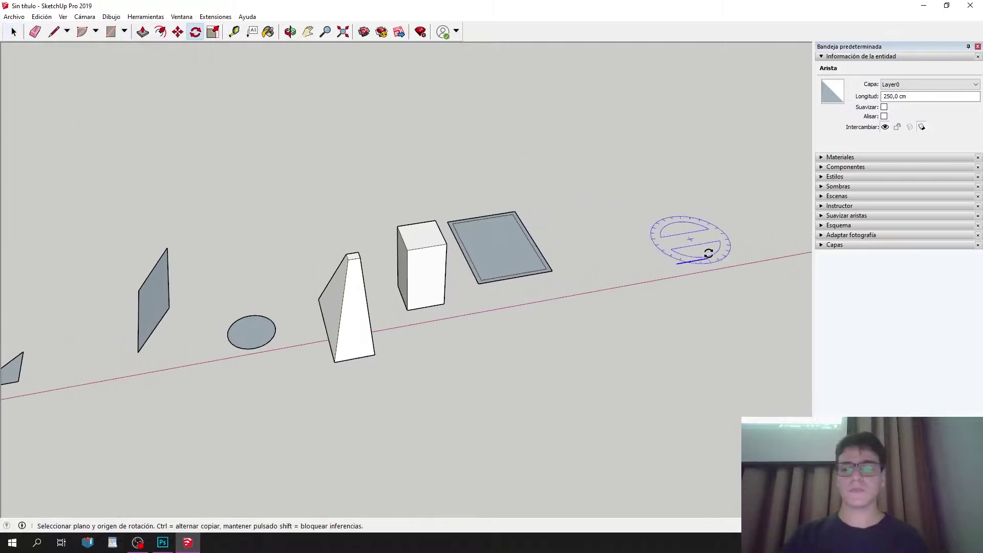
pyautogui.scroll(2, 690, 239)
pyautogui.click(702, 254)
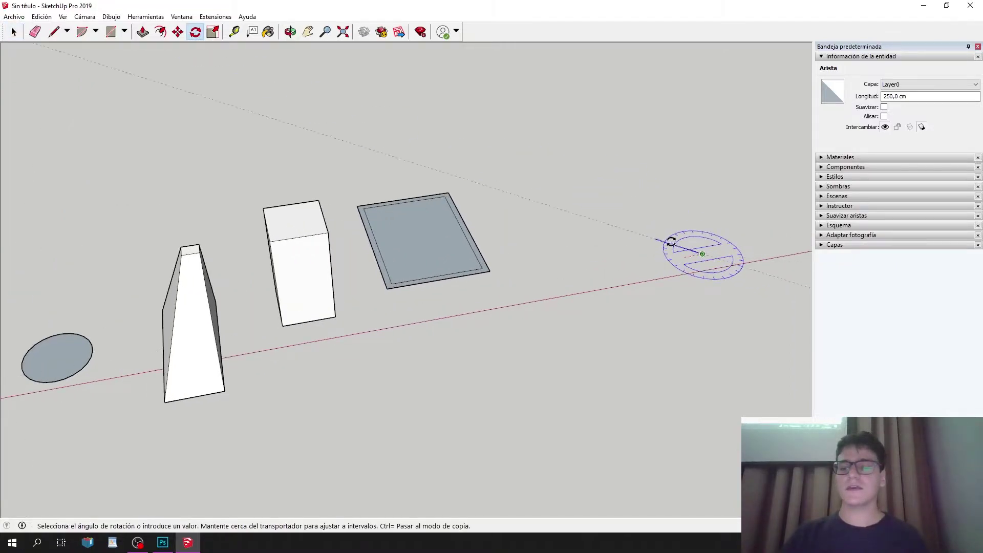
pyautogui.press('Escape')
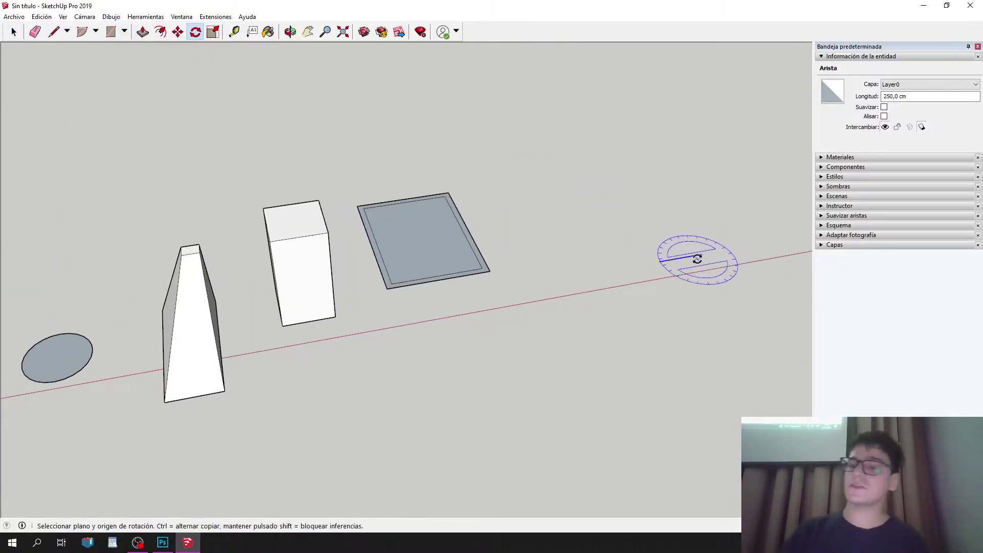
pyautogui.click(703, 254)
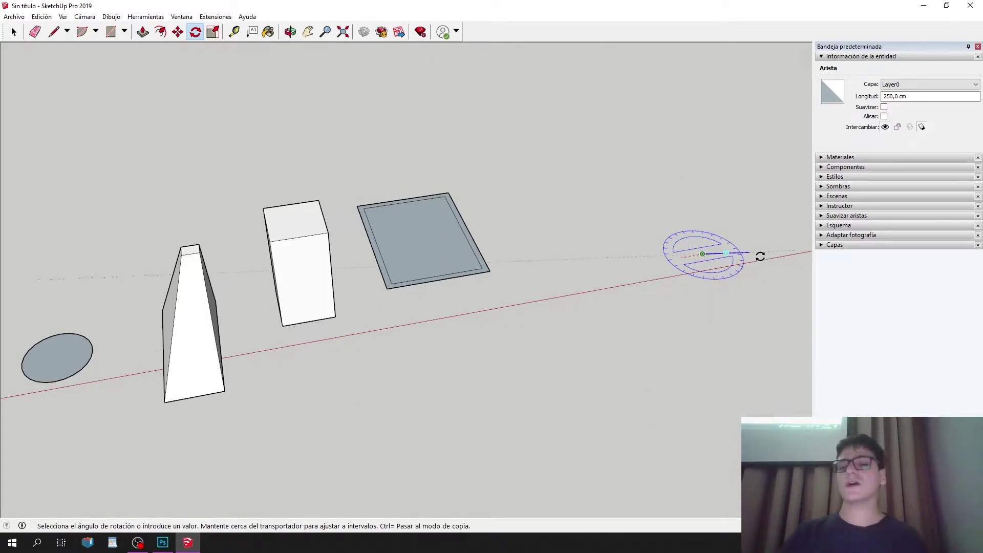
pyautogui.press('Escape')
# Try rotating the copied line about its far endpoint in the vertical plane perpendicular to the green axis.
pyautogui.scroll(2, 720, 255)
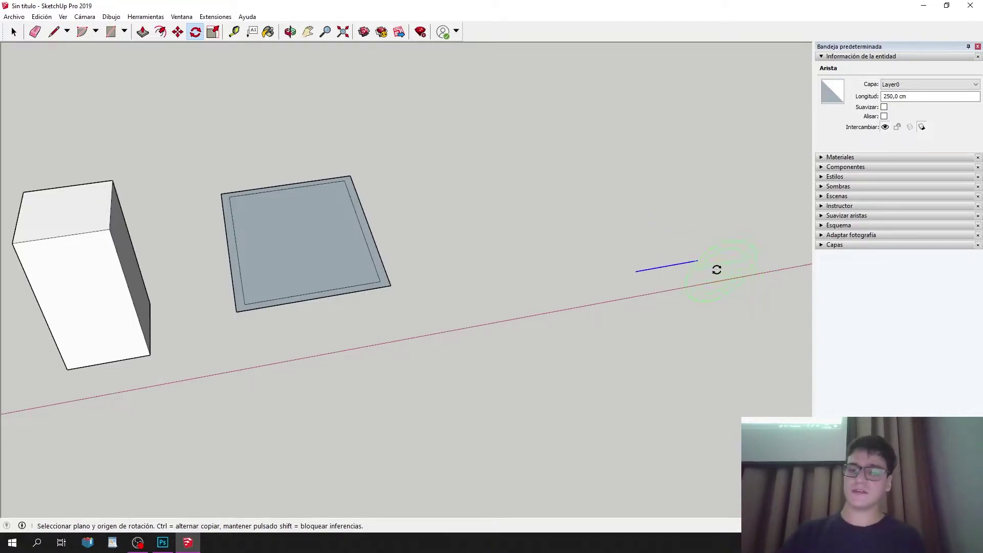
pyautogui.click(696, 261)
pyautogui.click(656, 267)
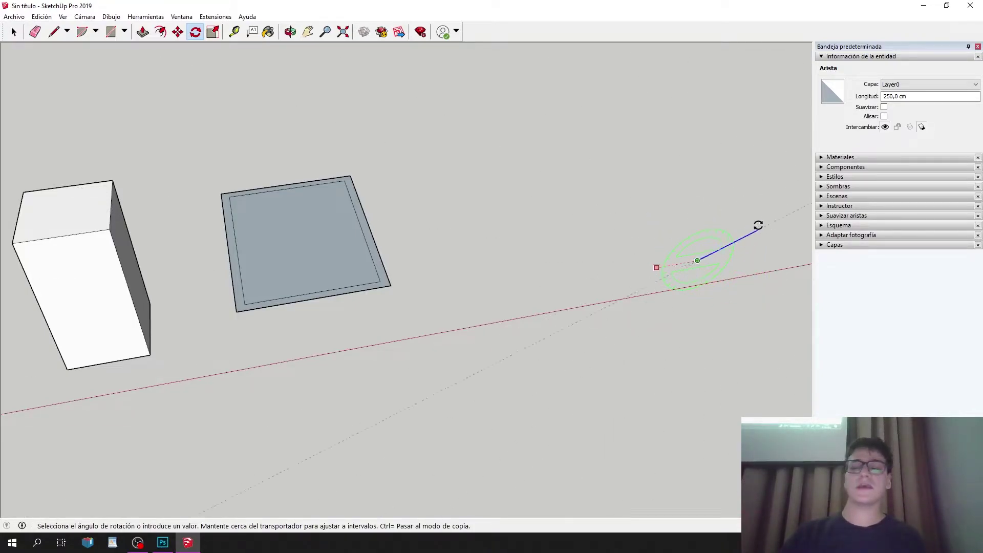
pyautogui.press('Escape')
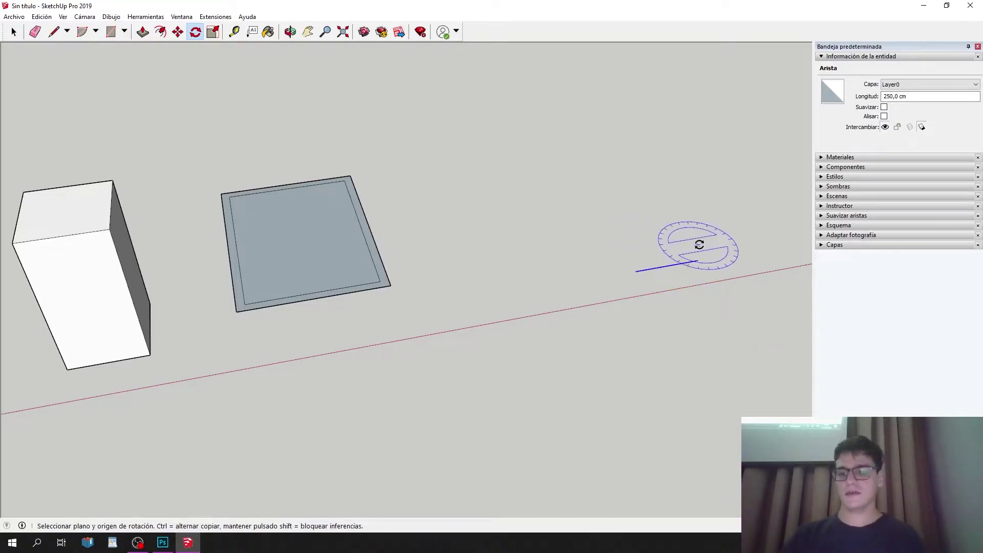
# Try rotating the copied line about its far endpoint in the plane perpendicular to the red axis, and exit Rotate.
pyautogui.click(696, 262)
pyautogui.click(626, 247)
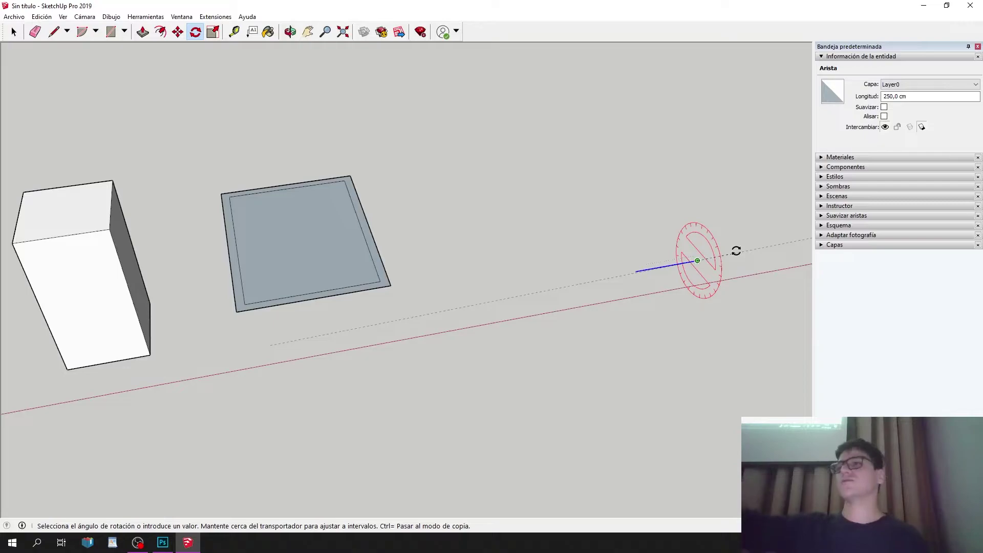
pyautogui.press('Escape')
pyautogui.scroll(-5, 656, 221)
pyautogui.press('space')
# Start Rotate for the copied line and switch the protractor's plane lock between the blue, red and green axes.
pyautogui.scroll(4, 677, 257)
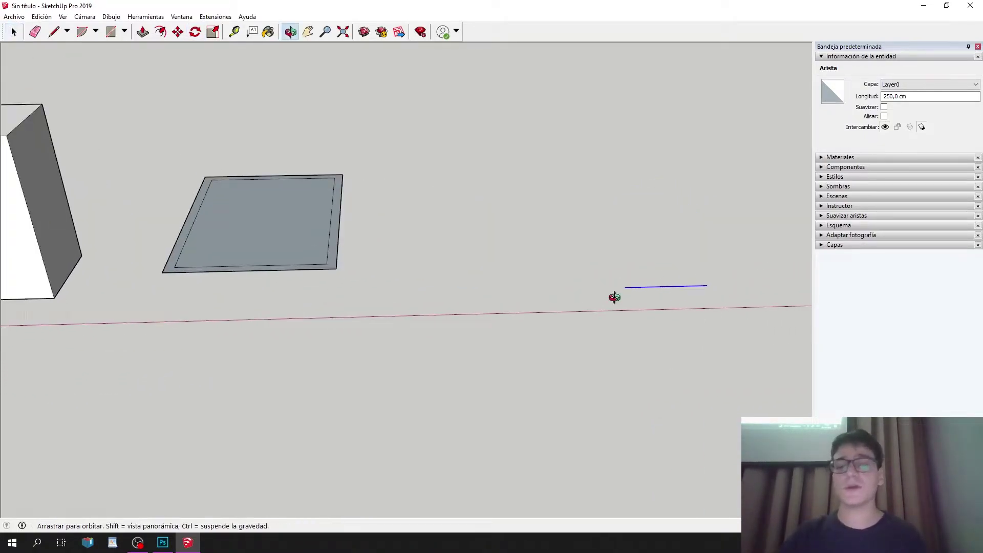
pyautogui.moveTo(615, 294); pyautogui.dragTo(666, 287, button='middle')
pyautogui.moveTo(724, 217); pyautogui.dragTo(673, 292)
pyautogui.click(195, 31)
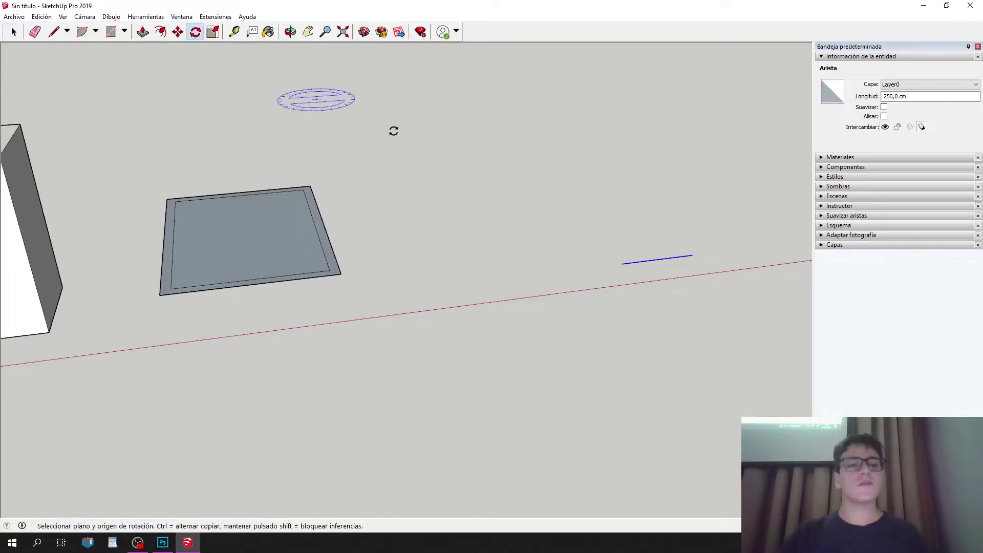
pyautogui.press('Up')
pyautogui.press('Up')
pyautogui.press('Up')
pyautogui.press('Right')
pyautogui.press('Left')
pyautogui.press('Right')
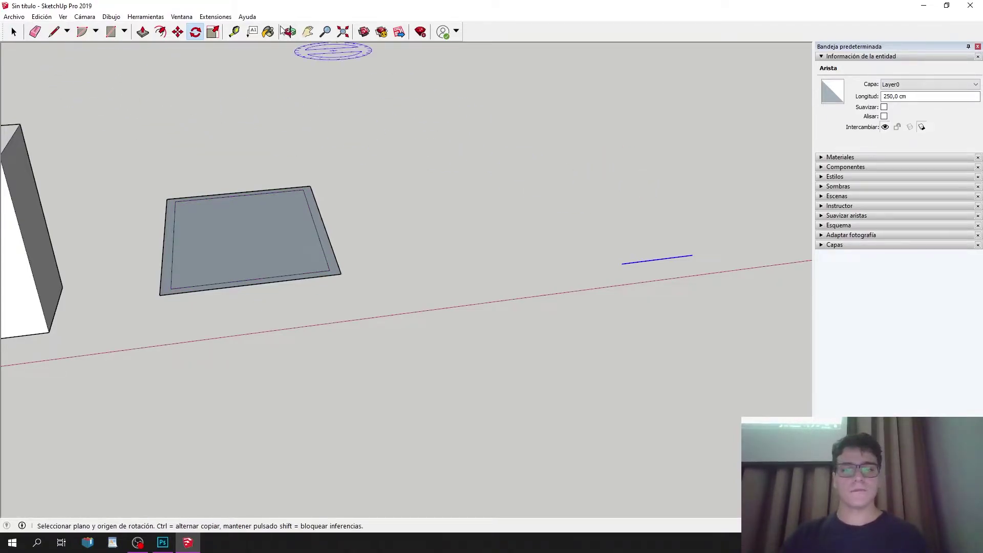
# Try rotating a copy of the line a quarter turn about its far endpoint in the ground plane.
pyautogui.scroll(-3, 626, 268)
pyautogui.scroll(5, 628, 274)
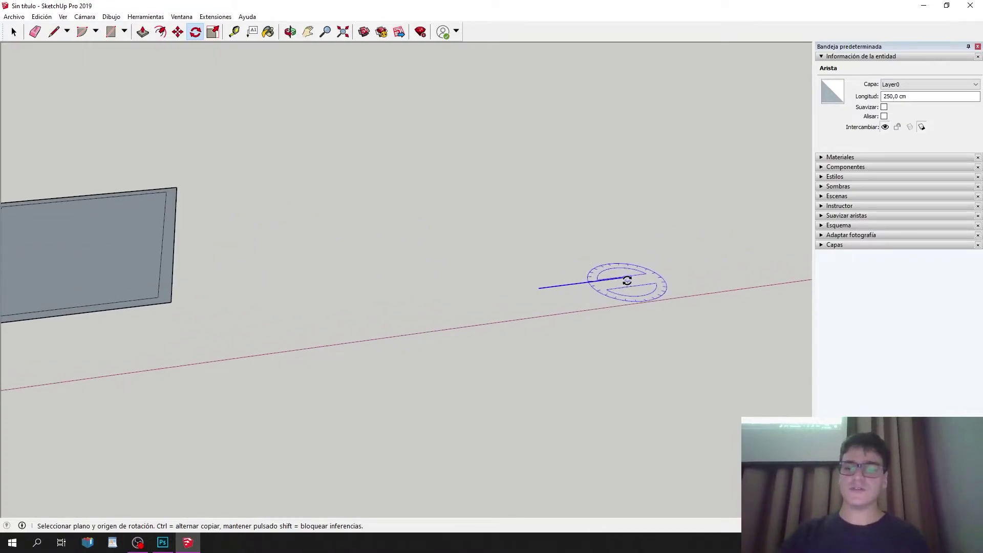
pyautogui.click(630, 277)
pyautogui.click(595, 281)
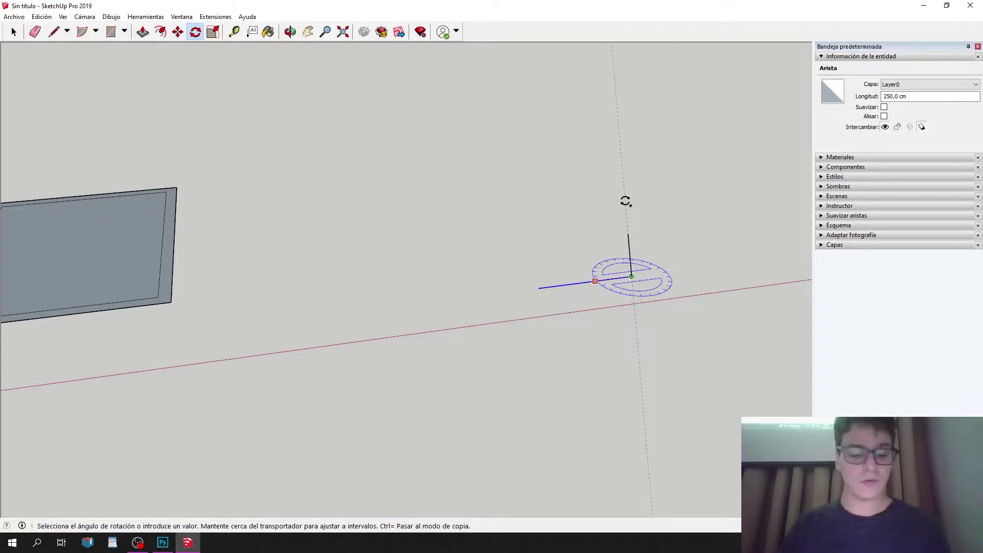
pyautogui.press('Escape')
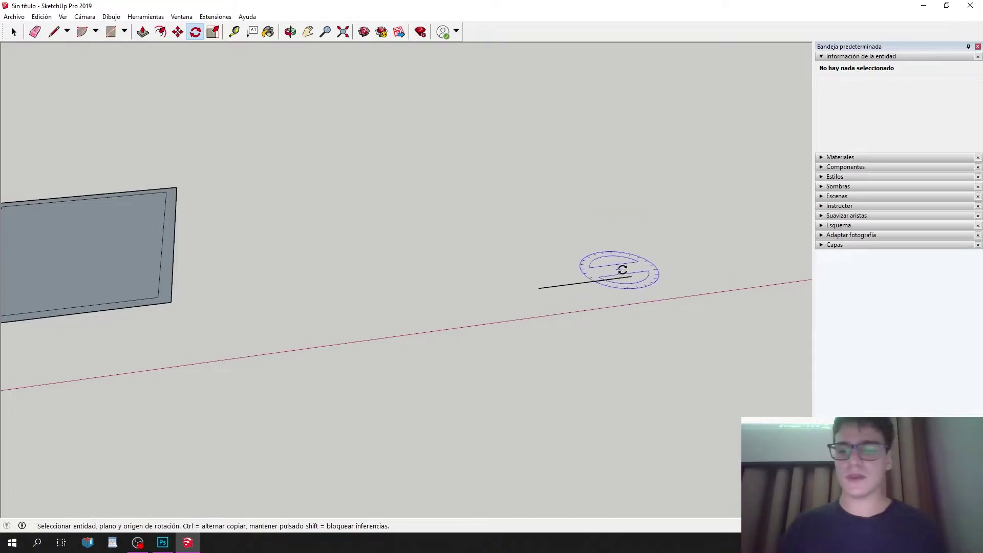
# Rotate-copy the line about its far endpoint, producing three evenly spaced copies fanned over a quarter turn.
pyautogui.click(633, 276)
pyautogui.click(586, 283)
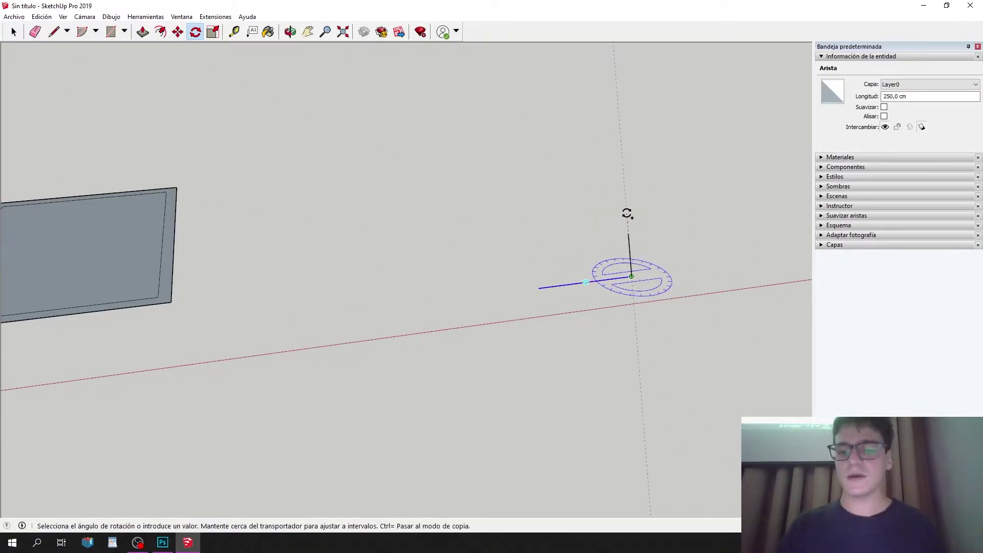
pyautogui.press('Escape')
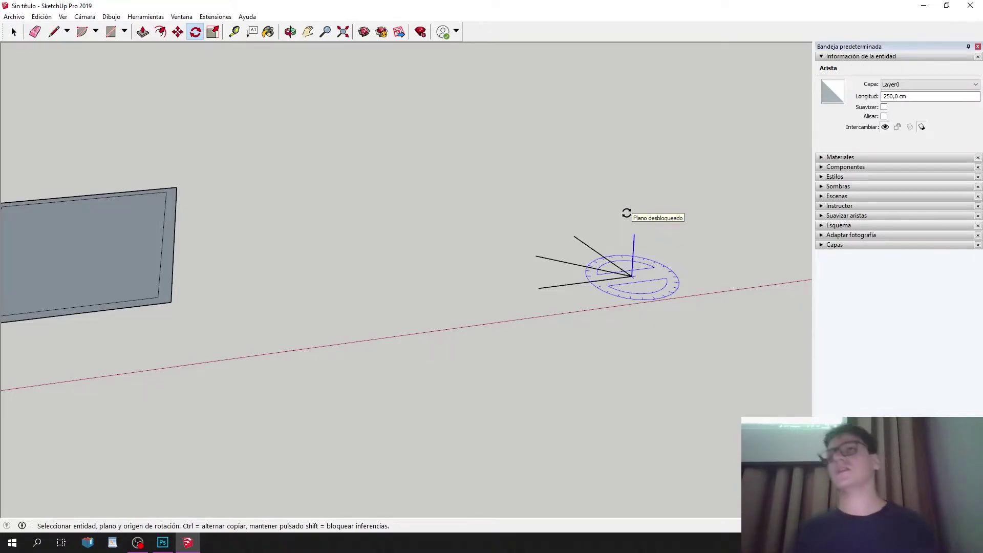
# Undo the fanned rotated copies and the copied line past the offset square.
pyautogui.hotkey('ctrl', 'z')
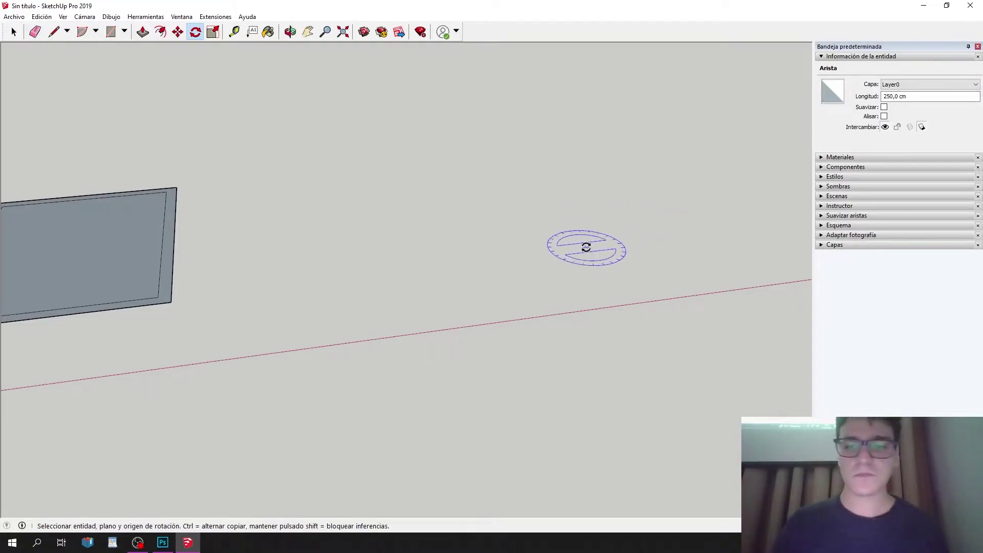
pyautogui.hotkey('ctrl', 'z')
pyautogui.scroll(-4, 588, 238)
pyautogui.press('space')
pyautogui.moveTo(591, 232); pyautogui.dragTo(356, 142, button='middle')
pyautogui.scroll(-3, 466, 224)
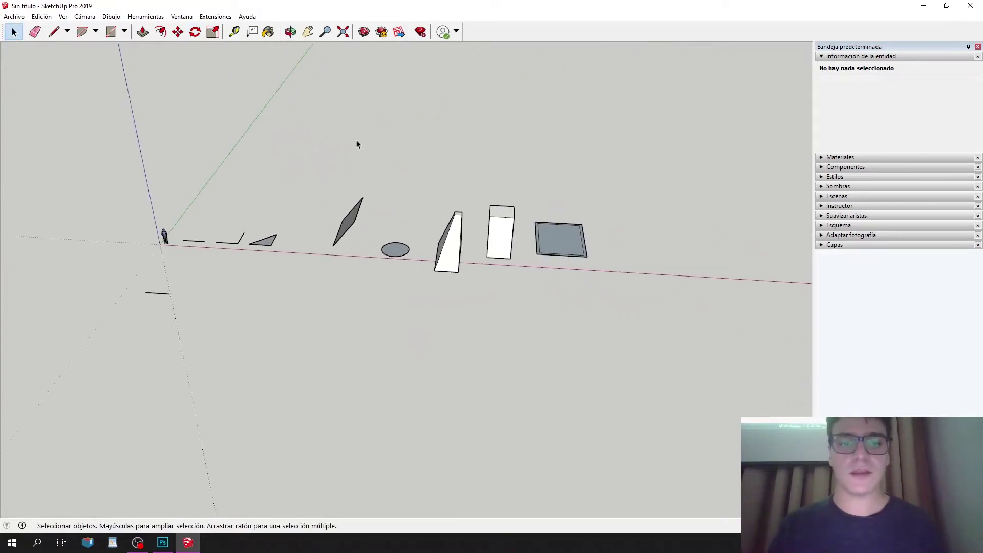
pyautogui.scroll(3, 356, 141)
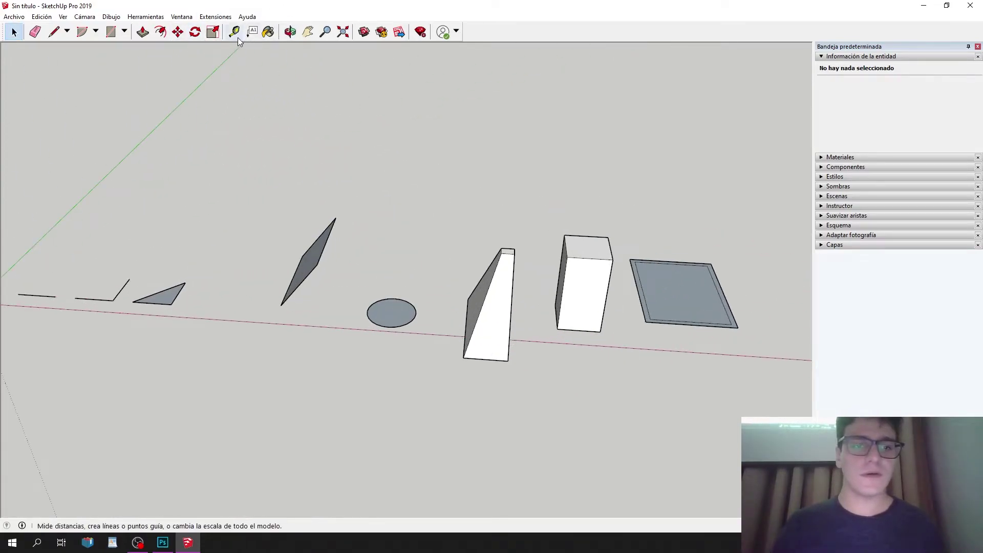
# Draw a small rectangle on the ground behind the row of shapes and Push/Pull it up into a box.
pyautogui.click(212, 32)
pyautogui.scroll(-2, 303, 212)
pyautogui.click(110, 31)
pyautogui.scroll(3, 392, 146)
pyautogui.click(368, 160)
pyautogui.click(415, 183)
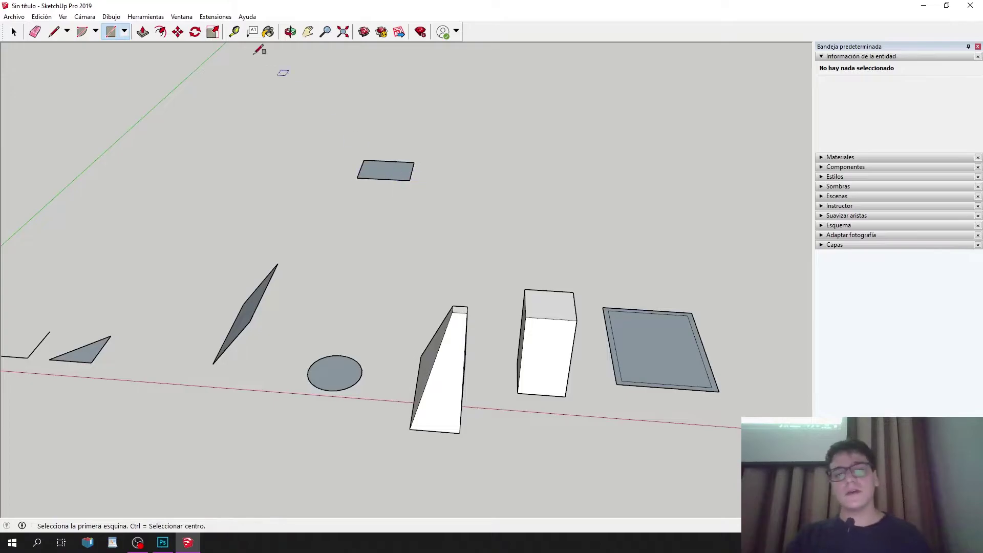
pyautogui.click(143, 31)
pyautogui.moveTo(375, 171); pyautogui.dragTo(375, 115)
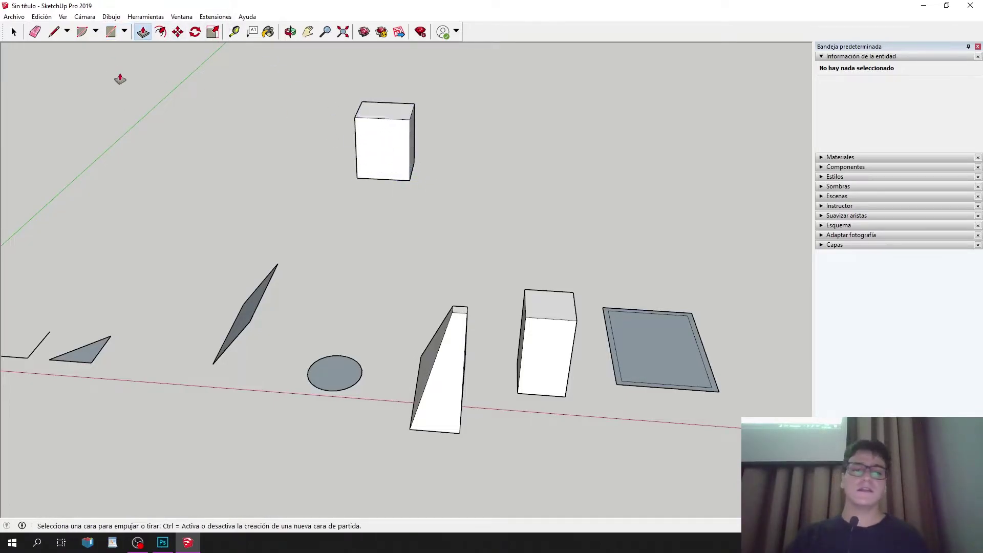
# Select the whole box behind the row of shapes and view its Scale grips from several angles.
pyautogui.press('space')
pyautogui.scroll(3, 337, 133)
pyautogui.moveTo(374, 215); pyautogui.dragTo(372, 217)
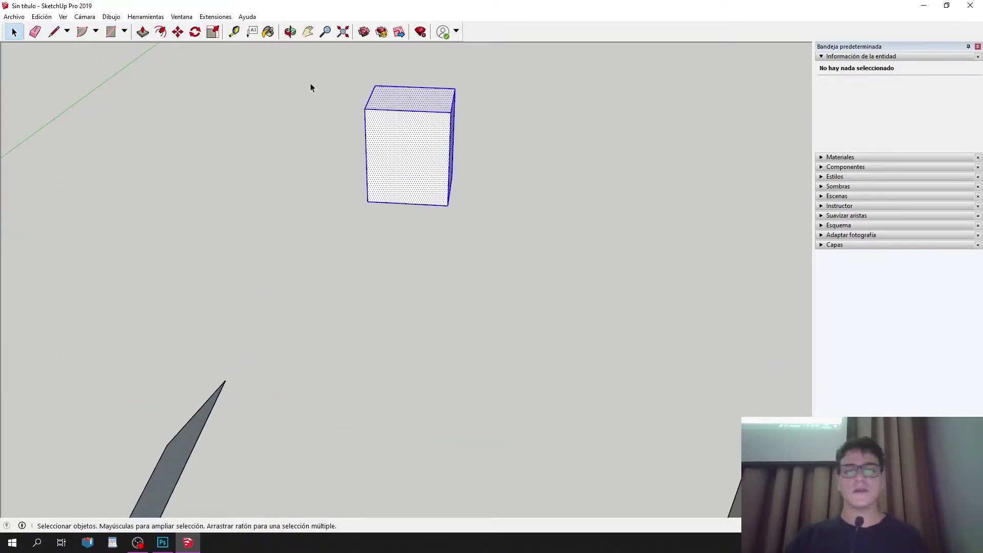
pyautogui.press('s')
pyautogui.moveTo(452, 215); pyautogui.dragTo(768, 215, button='middle')
pyautogui.scroll(4, 185, 97)
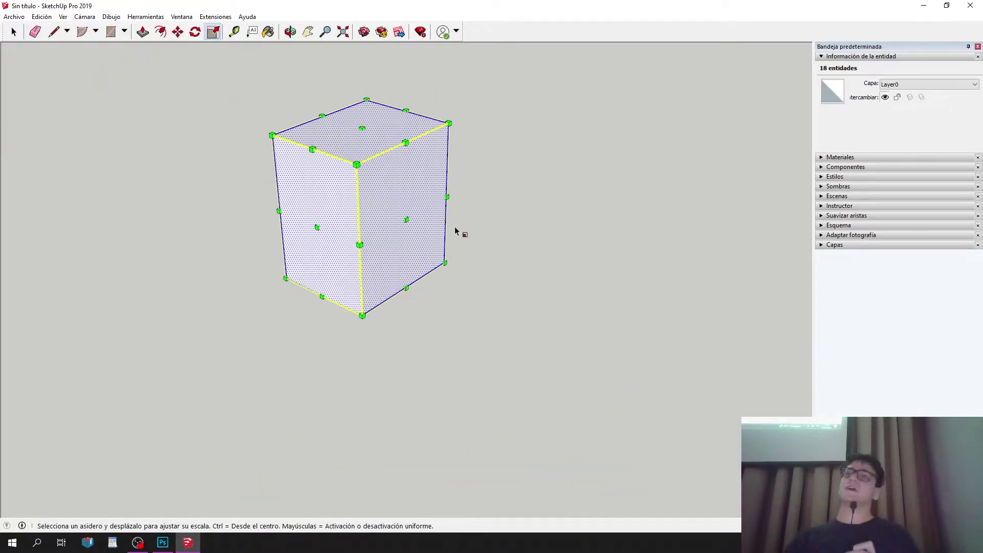
pyautogui.scroll(-2, 465, 340)
pyautogui.click(505, 225)
# Try stretching the triangle face by its edge-midpoint and corner Scale grips, and undo both changes.
pyautogui.scroll(-5, 506, 215)
pyautogui.scroll(5, 553, 366)
pyautogui.moveTo(501, 340); pyautogui.dragTo(339, 353, button='middle')
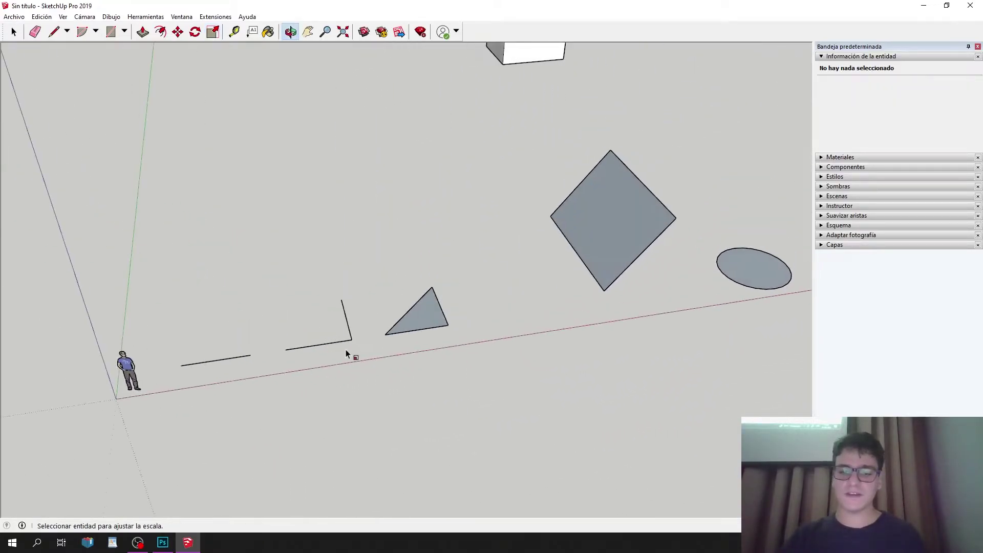
pyautogui.click(419, 311)
pyautogui.scroll(5, 405, 353)
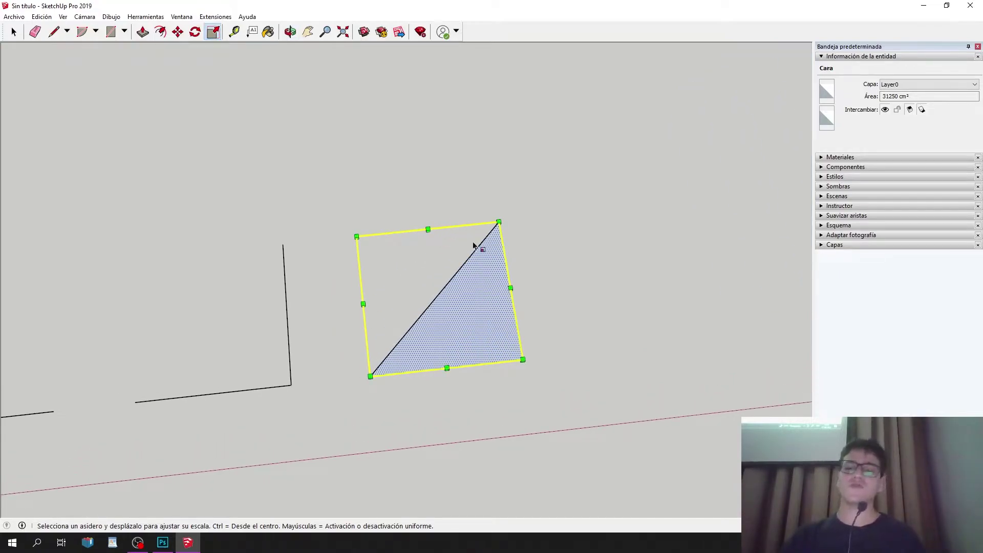
pyautogui.moveTo(428, 230); pyautogui.dragTo(407, 78)
pyautogui.moveTo(496, 204); pyautogui.dragTo(676, 187)
pyautogui.hotkey('ctrl', 'z')
pyautogui.hotkey('ctrl', 'z')
# Try scaling the triangle from its corner and uniformly to double size from its side-midpoint grip, undoing the changes.
pyautogui.moveTo(497, 222); pyautogui.dragTo(606, 242)
pyautogui.press('Escape')
pyautogui.hotkey('ctrl', 'z')
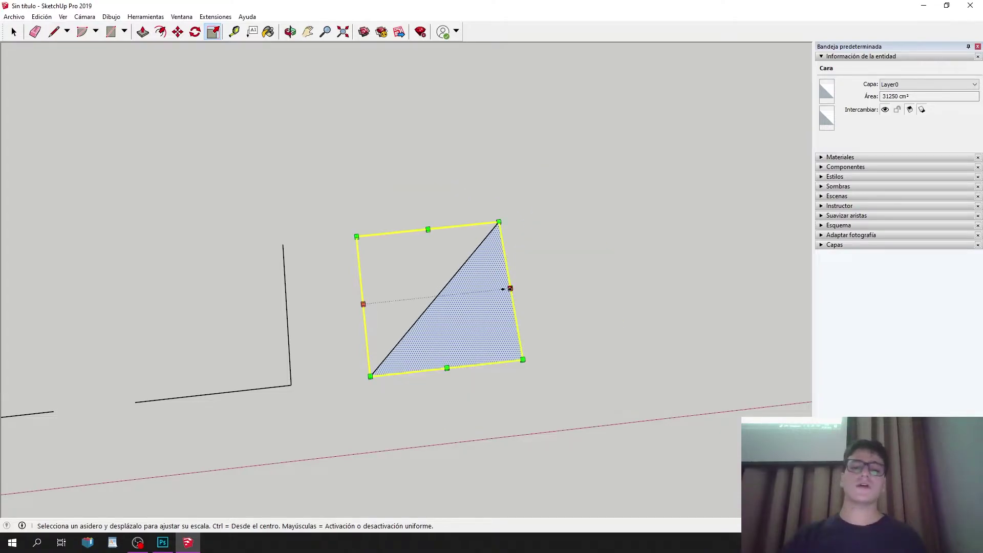
pyautogui.moveTo(510, 287); pyautogui.dragTo(649, 266)
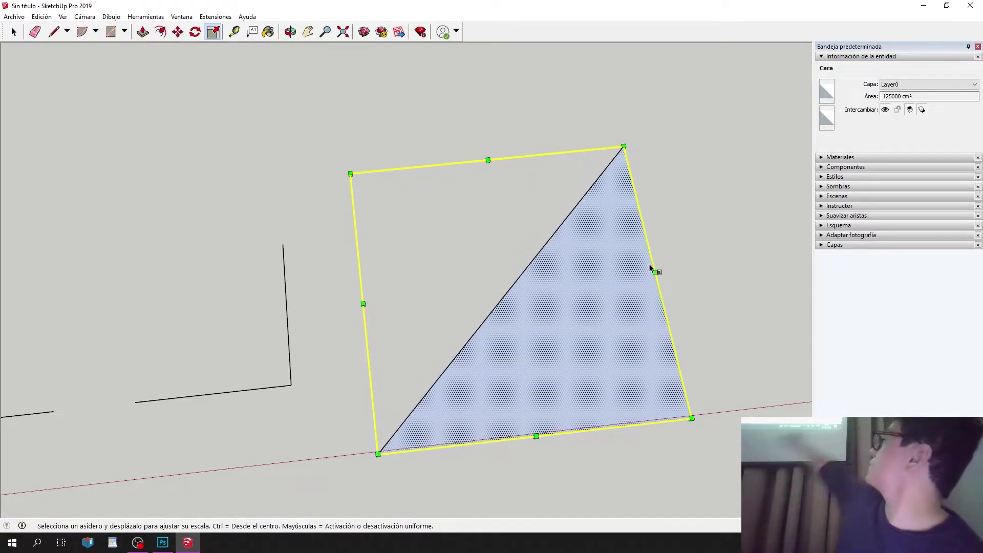
pyautogui.hotkey('ctrl', 'z')
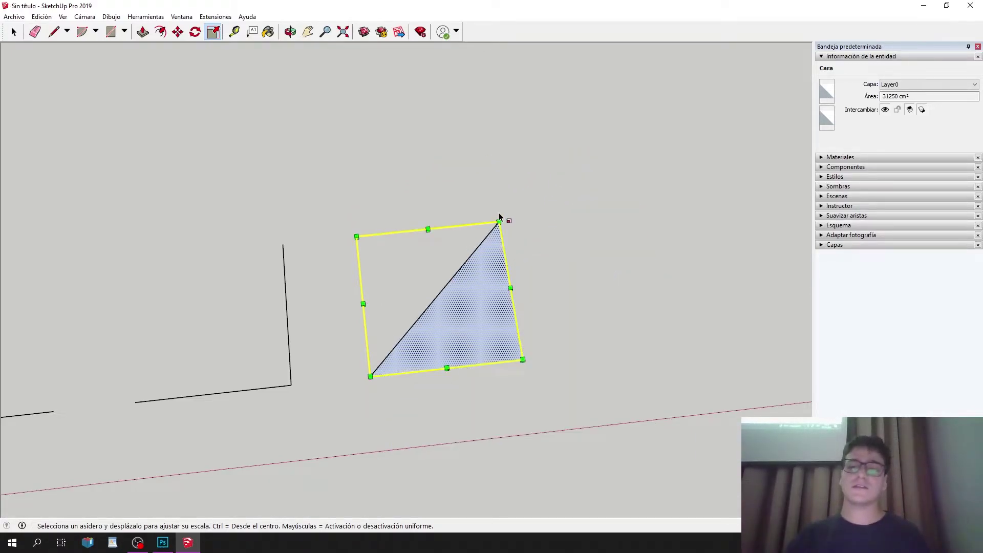
pyautogui.moveTo(498, 219); pyautogui.dragTo(407, 330)
pyautogui.scroll(-5, 274, 222)
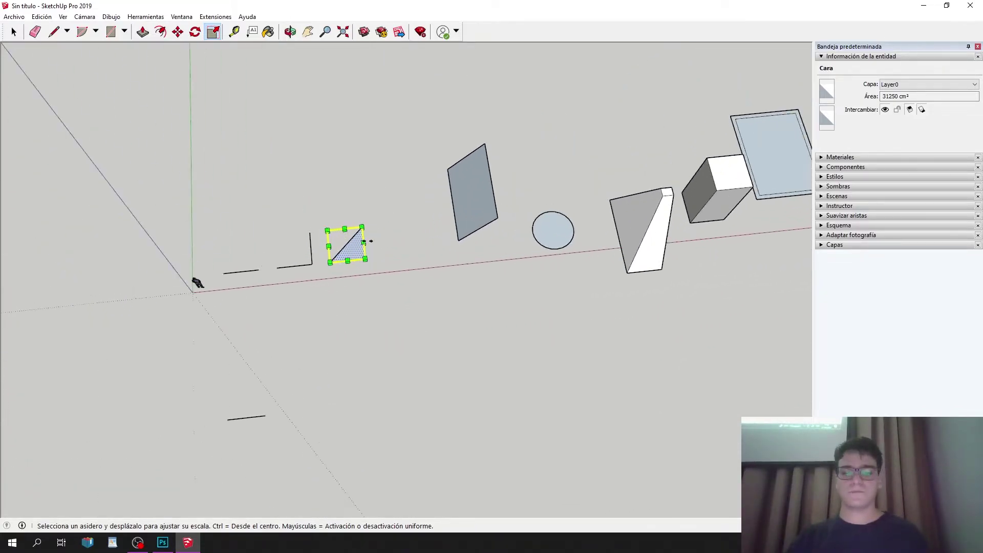
# Select the whole box behind the row and scale it by one of its edge grips.
pyautogui.press('space')
pyautogui.scroll(1, 404, 266)
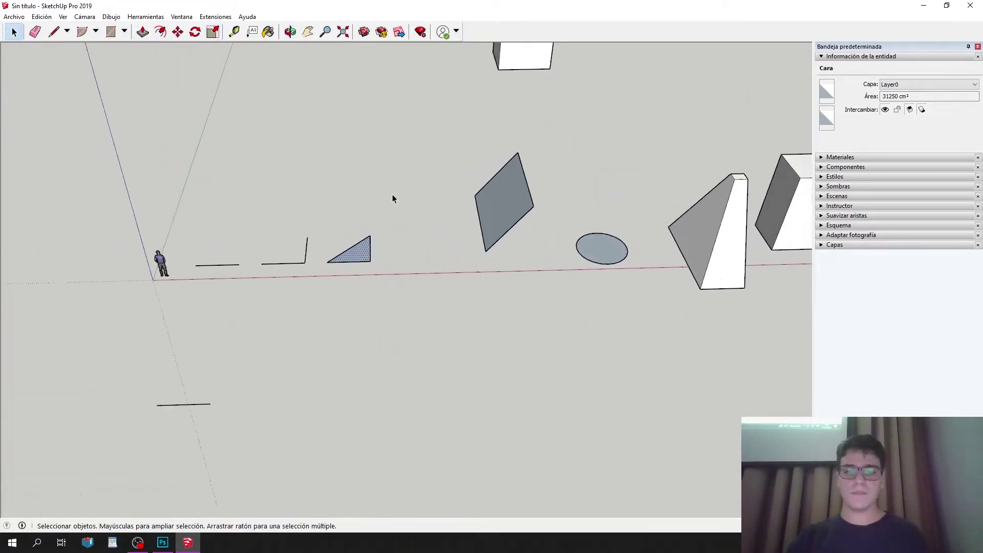
pyautogui.scroll(-2, 392, 215)
pyautogui.scroll(3, 345, 280)
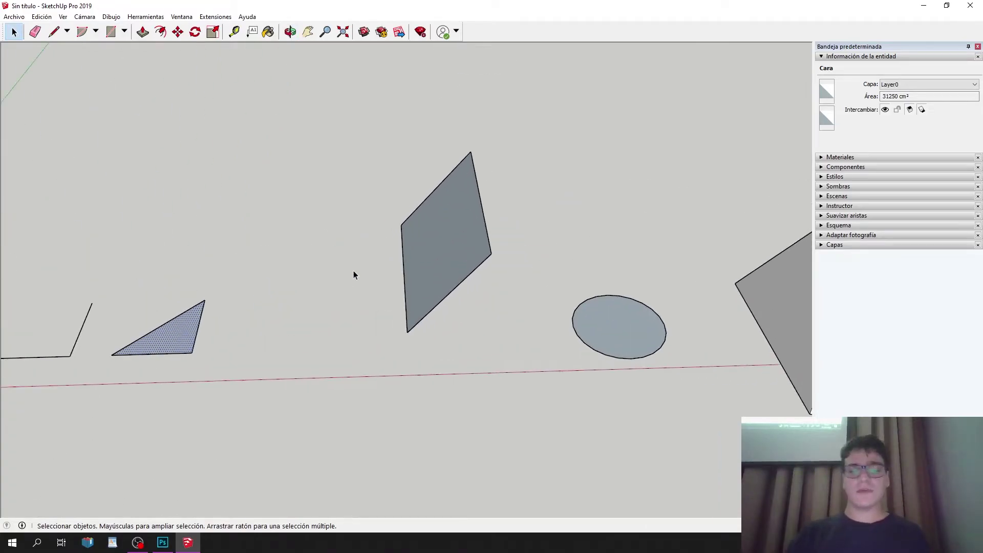
pyautogui.scroll(-4, 526, 236)
pyautogui.scroll(3, 421, 178)
pyautogui.moveTo(421, 177); pyautogui.dragTo(421, 177)
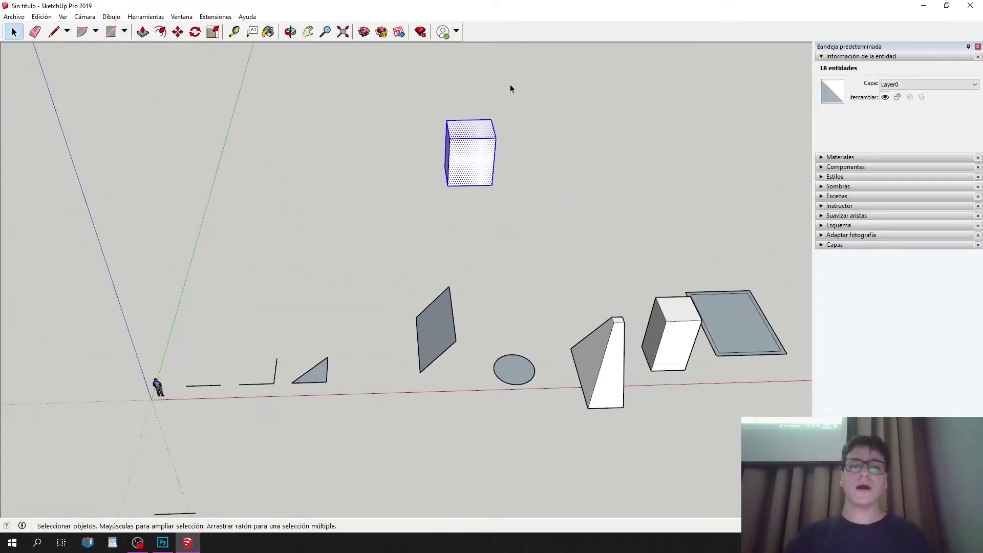
pyautogui.scroll(2, 496, 85)
pyautogui.click(214, 32)
pyautogui.scroll(3, 538, 135)
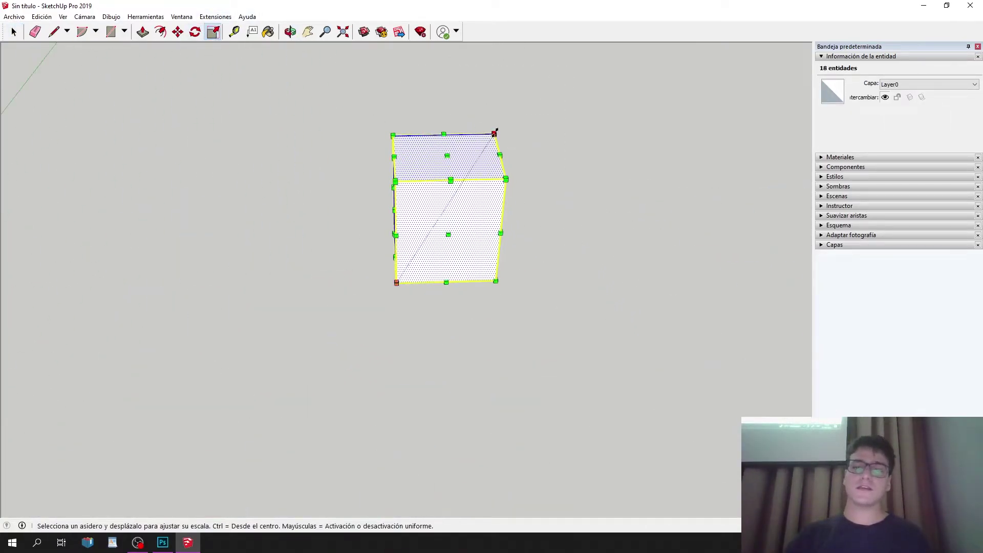
pyautogui.scroll(3, 496, 131)
pyautogui.scroll(-4, 430, 169)
pyautogui.scroll(2, 518, 86)
pyautogui.scroll(-1, 536, 184)
pyautogui.moveTo(535, 185); pyautogui.dragTo(423, 269, button='middle')
pyautogui.moveTo(407, 263); pyautogui.dragTo(307, 139)
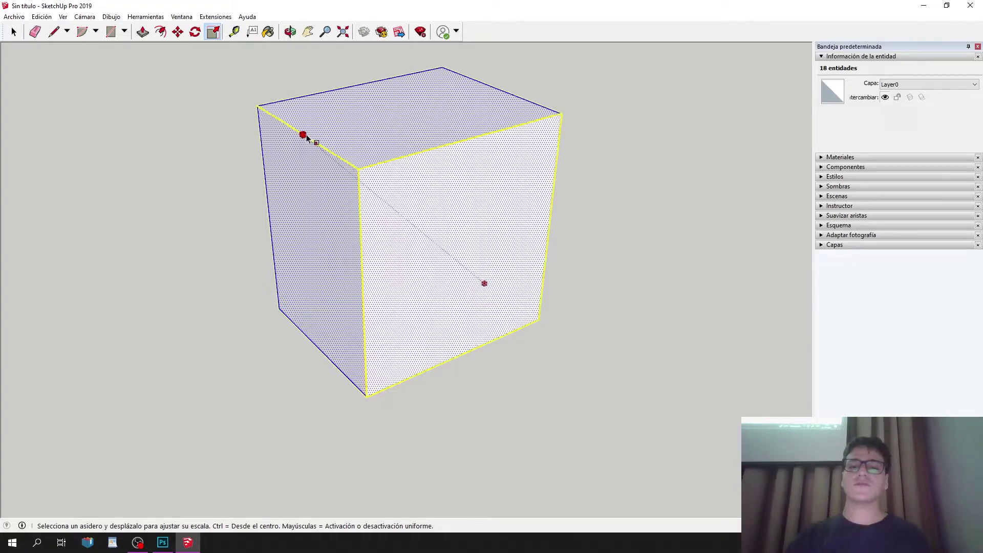
pyautogui.scroll(-5, 334, 216)
pyautogui.scroll(3, 482, 226)
# Try making a Move copy of the tall box beside the offset square, and undo it.
pyautogui.press('space')
pyautogui.scroll(2, 512, 237)
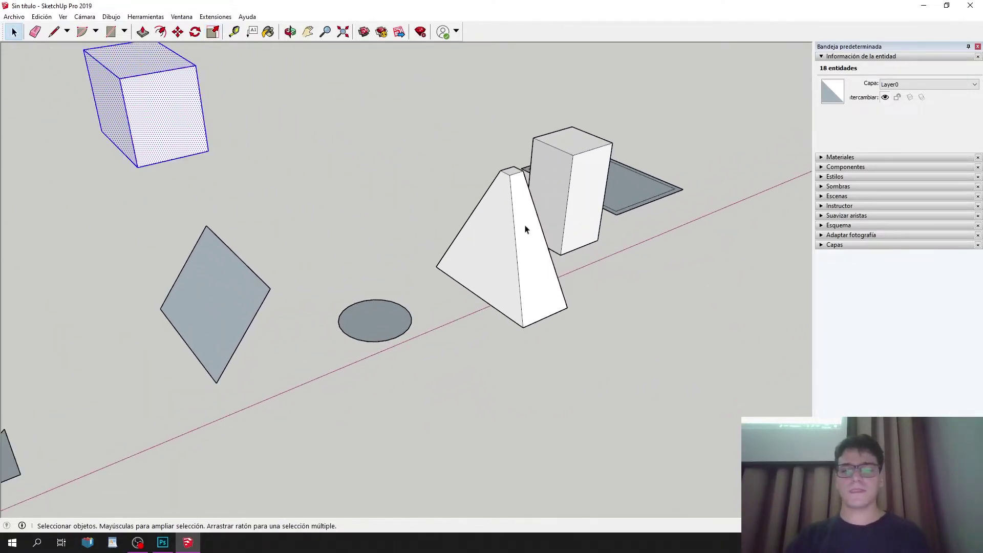
pyautogui.moveTo(511, 237); pyautogui.dragTo(310, 191, button='middle')
pyautogui.scroll(-2, 555, 248)
pyautogui.click(558, 248)
pyautogui.click(177, 31)
pyautogui.click(543, 254)
pyautogui.press('ctrl')
pyautogui.click(546, 108)
pyautogui.hotkey('ctrl', 'z')
# Copy the tall box to the empty ground behind it with the Move tool.
pyautogui.press('space')
pyautogui.press('m')
pyautogui.click(561, 277)
pyautogui.press('ctrl')
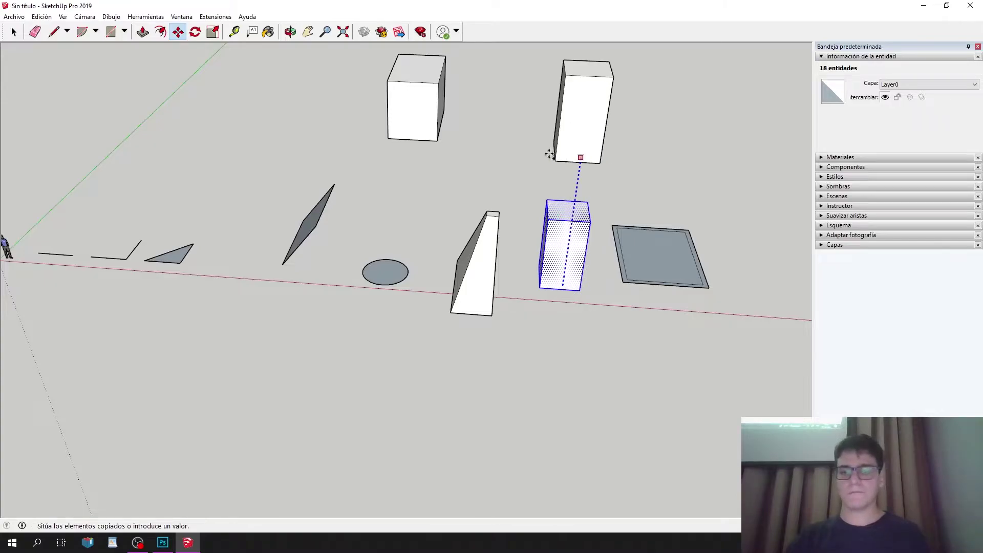
pyautogui.click(539, 144)
pyautogui.press('space')
# Scale the copied box's top face down from one corner so the box tapers upward.
pyautogui.scroll(8, 538, 147)
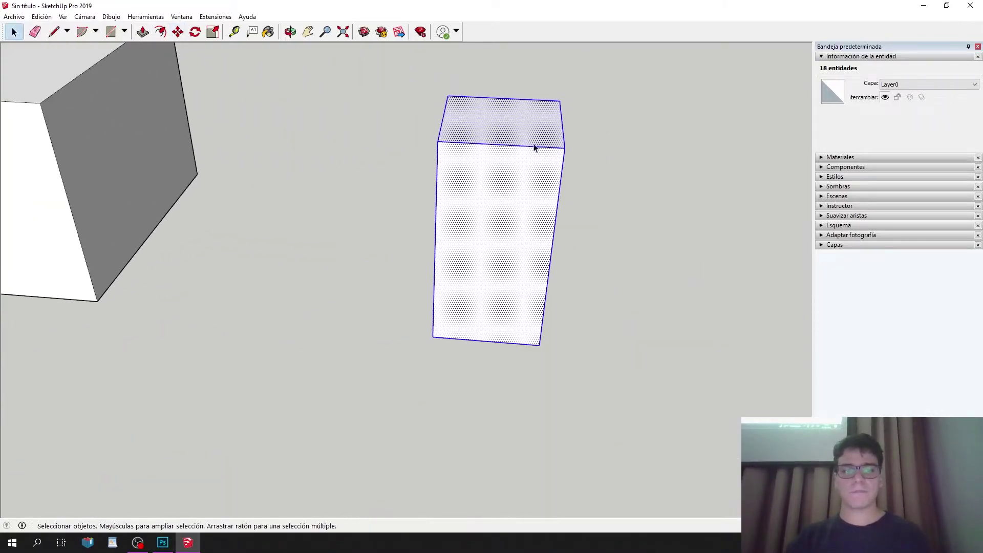
pyautogui.click(519, 127)
pyautogui.press('s')
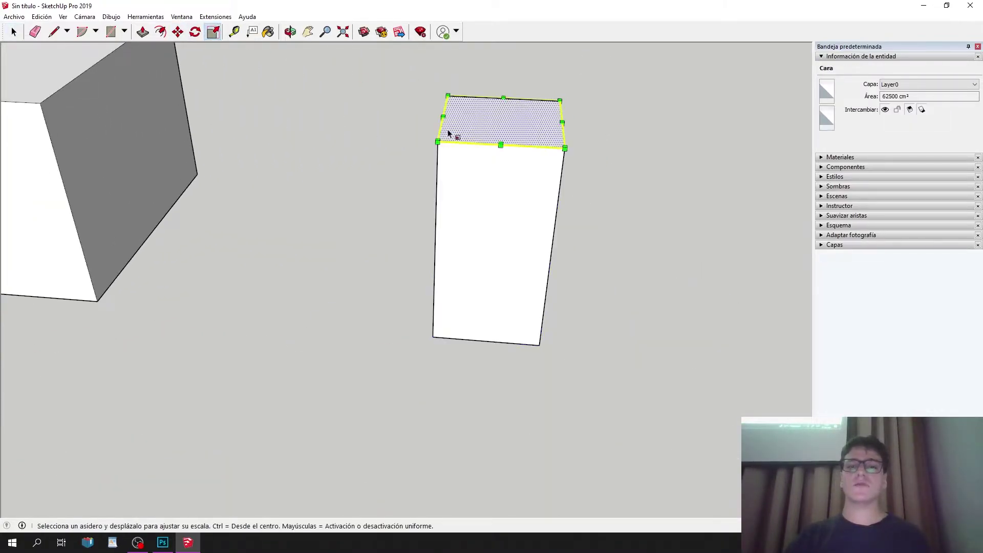
pyautogui.moveTo(439, 142); pyautogui.dragTo(521, 114)
pyautogui.press('space')
# Distort the tapered copy by scaling one of its side faces with several edge and corner grips.
pyautogui.moveTo(536, 285); pyautogui.dragTo(567, 204, button='middle')
pyautogui.click(556, 215)
pyautogui.click(213, 32)
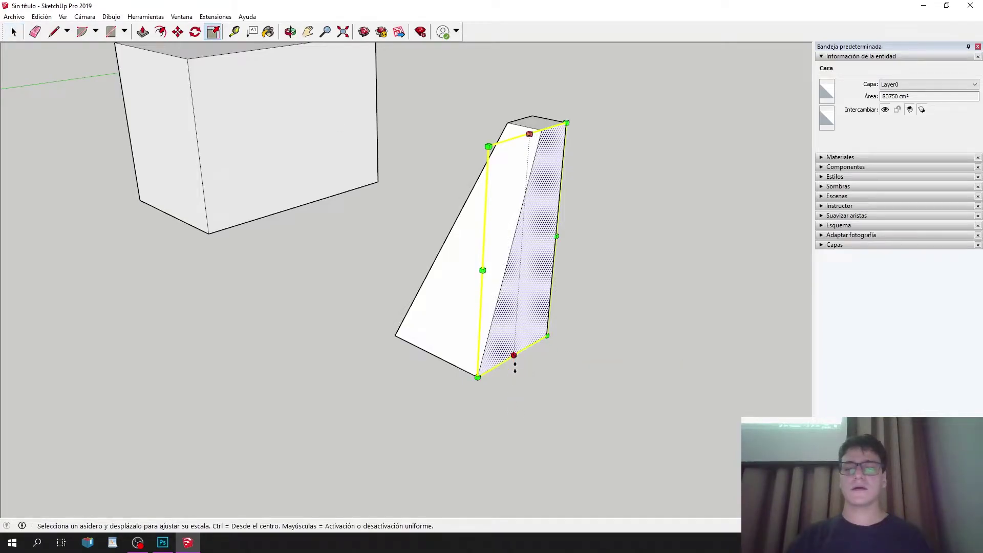
pyautogui.moveTo(514, 362); pyautogui.dragTo(579, 386)
pyautogui.moveTo(548, 336); pyautogui.dragTo(663, 264)
pyautogui.moveTo(662, 263); pyautogui.dragTo(467, 271, button='middle')
pyautogui.moveTo(512, 379); pyautogui.dragTo(624, 279)
pyautogui.press('space')
# Move the distorted solid's long outer edge so the adjoining faces fold.
pyautogui.click(520, 149)
pyautogui.moveTo(520, 149); pyautogui.dragTo(340, 263, button='middle')
pyautogui.click(463, 248)
pyautogui.click(483, 285)
pyautogui.moveTo(483, 285); pyautogui.dragTo(564, 384, button='middle')
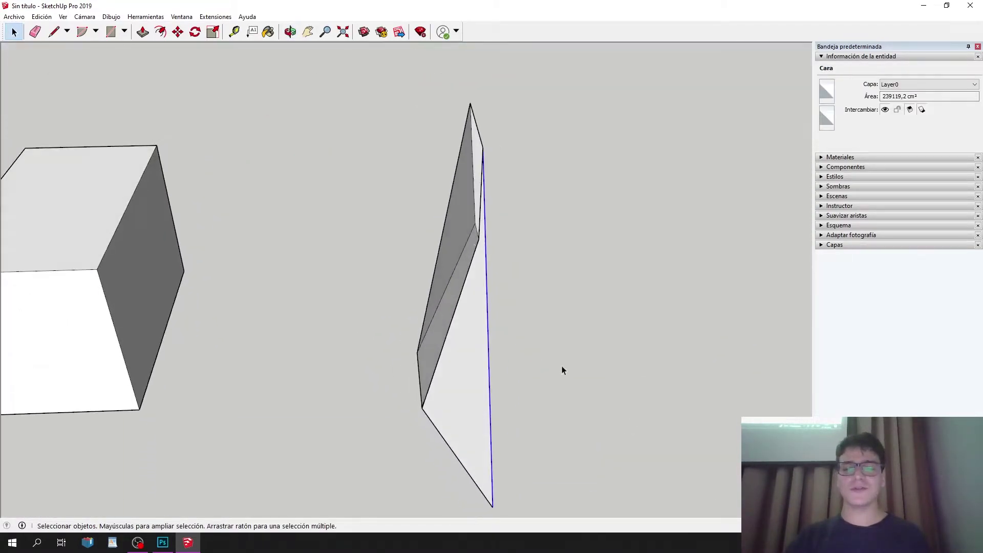
pyautogui.click(178, 32)
pyautogui.moveTo(410, 257); pyautogui.dragTo(637, 310, button='middle')
pyautogui.click(636, 310)
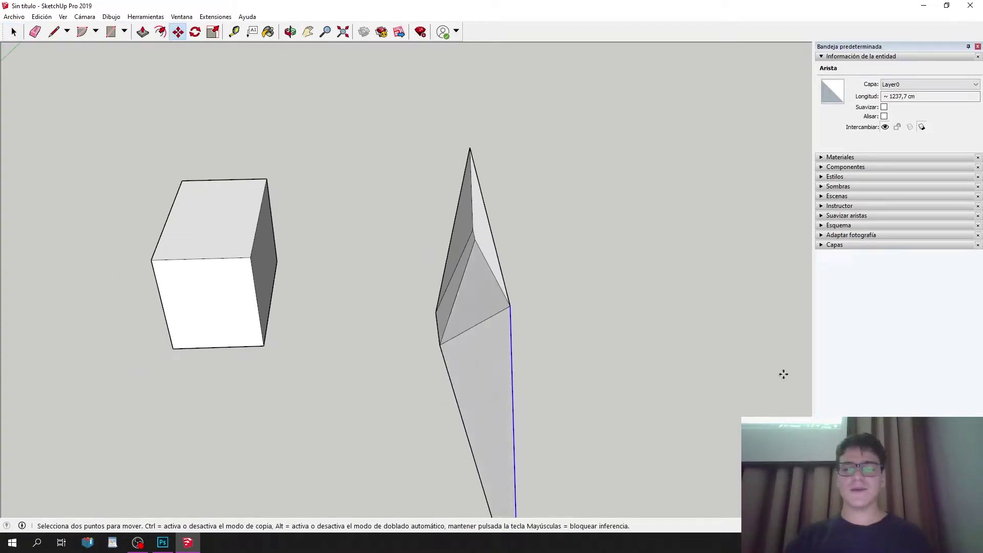
pyautogui.moveTo(578, 326); pyautogui.dragTo(483, 266, button='middle')
pyautogui.press('space')
# Examine the folded faces of the distorted solid by selecting several of them, and clear the selection.
pyautogui.scroll(3, 483, 266)
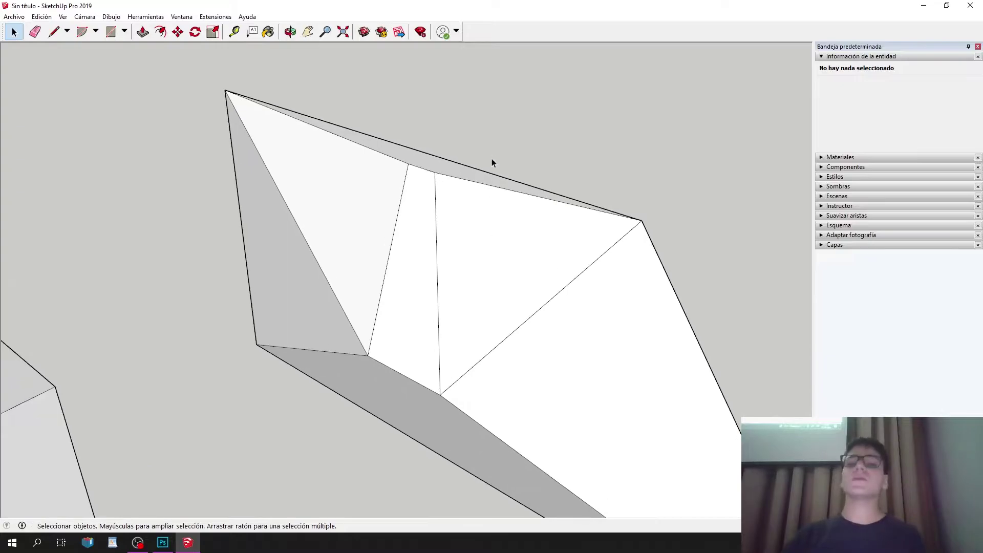
pyautogui.doubleClick(492, 228)
pyautogui.moveTo(492, 228); pyautogui.dragTo(505, 253, button='middle')
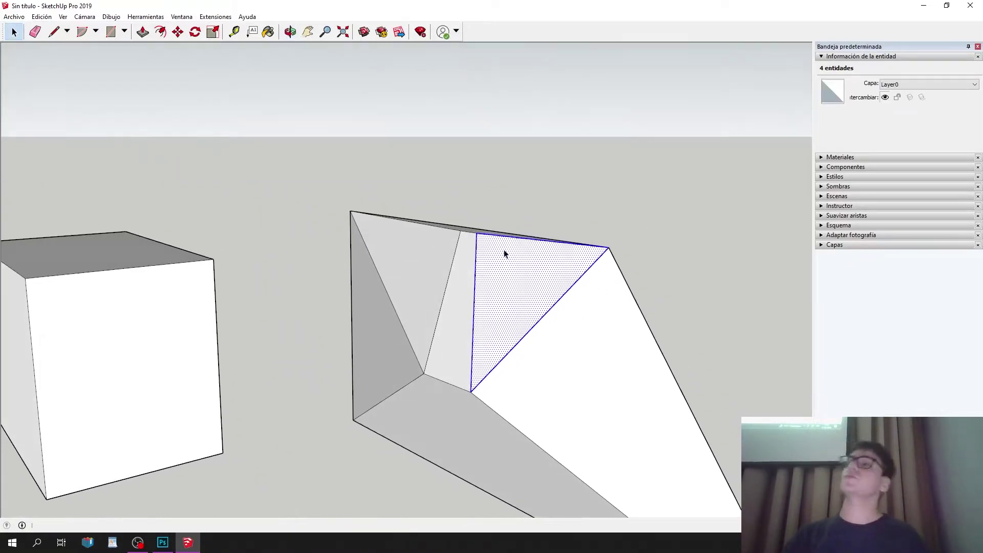
pyautogui.click(418, 315)
pyautogui.doubleClick(371, 355)
pyautogui.moveTo(370, 356); pyautogui.dragTo(471, 327, button='middle')
pyautogui.scroll(5, 472, 149)
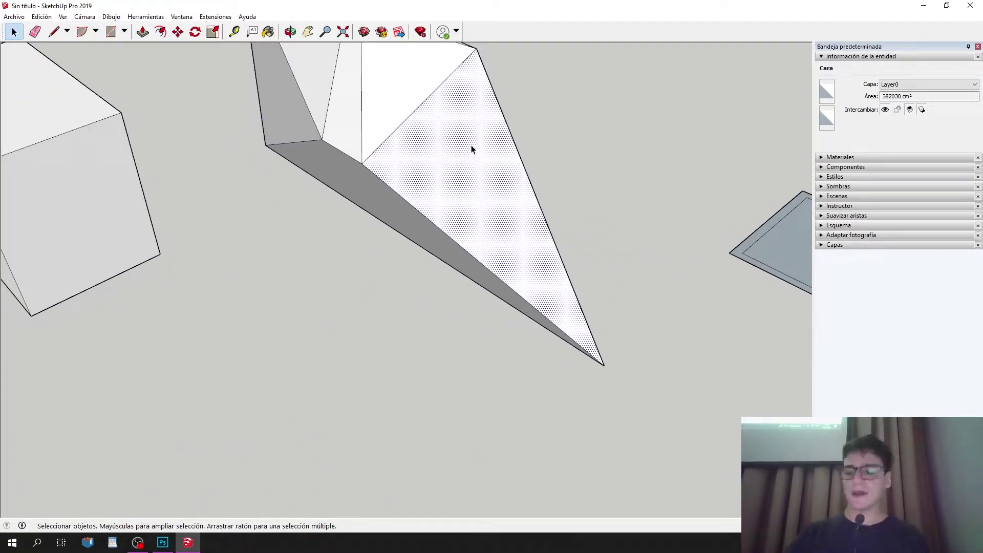
pyautogui.hotkey('ctrl', 't')
# Select the whole distorted solid behind the tall box and delete it.
pyautogui.scroll(-8, 471, 145)
pyautogui.moveTo(471, 146); pyautogui.dragTo(369, 183, button='middle')
pyautogui.scroll(5, 659, 205)
pyautogui.moveTo(660, 205); pyautogui.dragTo(533, 197, button='middle')
pyautogui.scroll(-5, 589, 180)
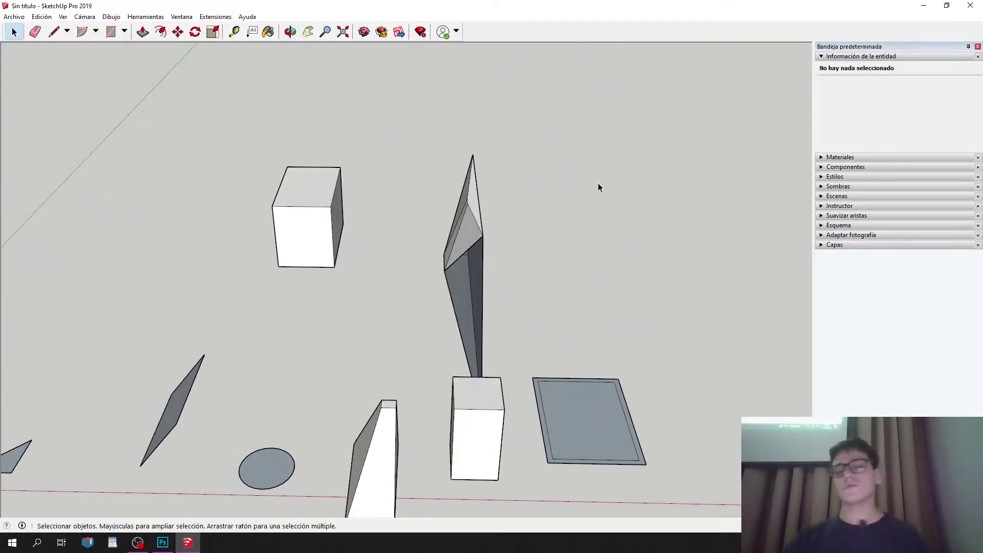
pyautogui.moveTo(482, 250); pyautogui.dragTo(433, 278, button='middle')
pyautogui.scroll(-2, 404, 241)
pyautogui.scroll(1, 410, 243)
pyautogui.scroll(-2, 424, 270)
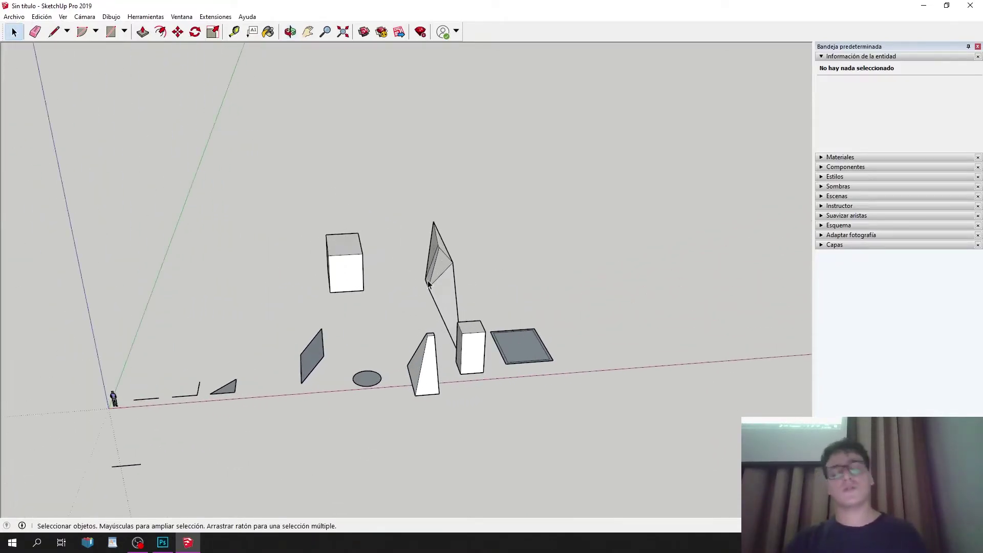
pyautogui.scroll(3, 433, 278)
pyautogui.moveTo(393, 366); pyautogui.dragTo(423, 307)
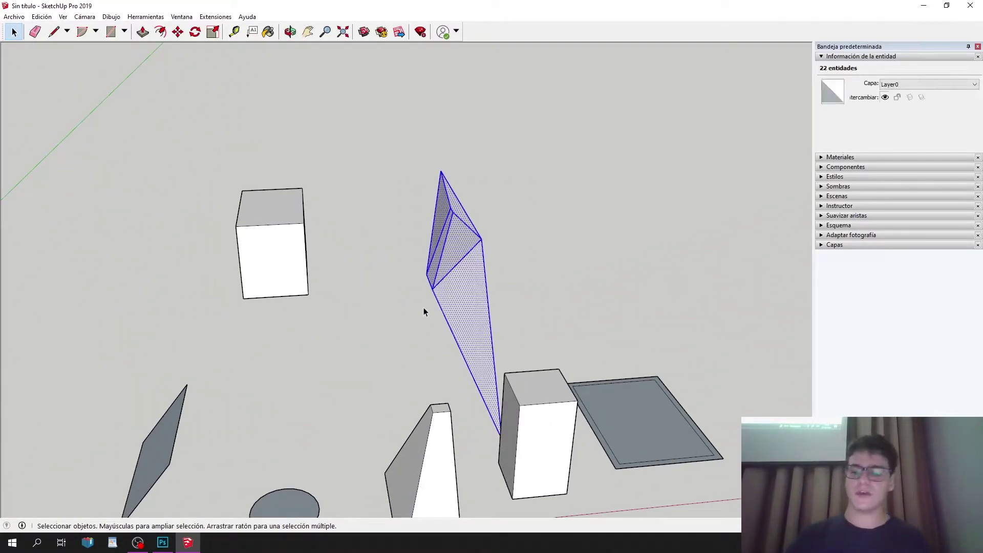
pyautogui.press('Delete')
# Try pulling a guide line from the offset square's side edge with Tape Measure.
pyautogui.scroll(-3, 358, 121)
pyautogui.scroll(-2, 358, 121)
pyautogui.scroll(2, 518, 153)
pyautogui.scroll(2, 263, 97)
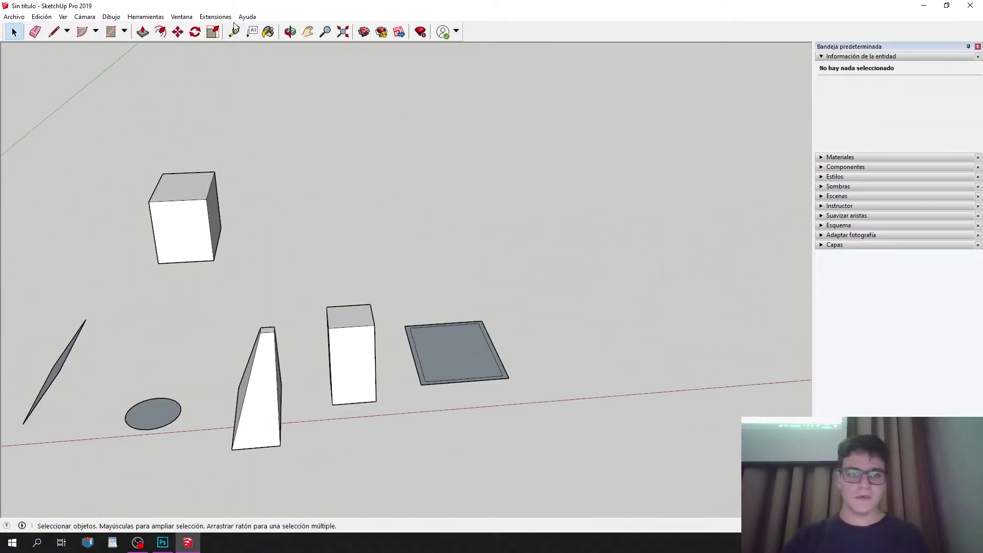
pyautogui.click(235, 33)
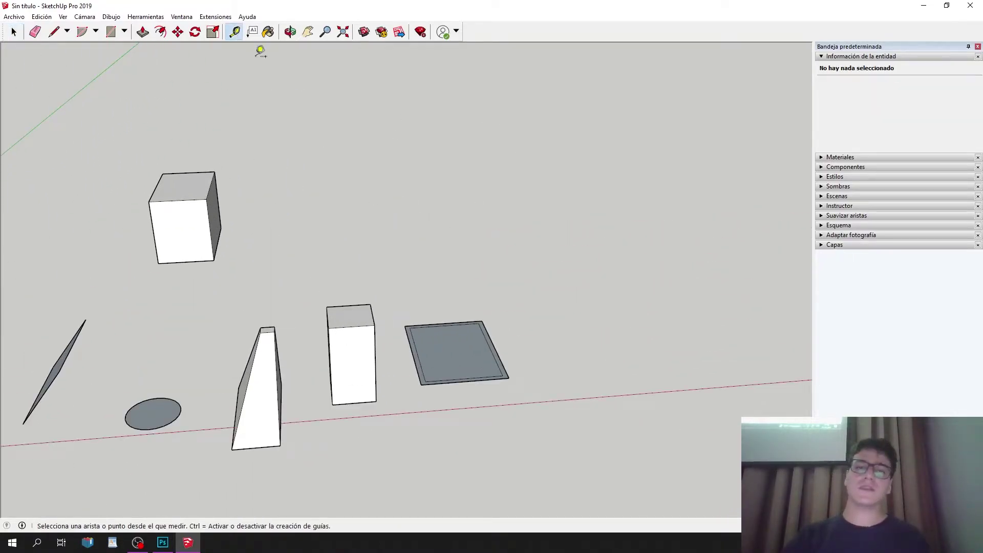
pyautogui.click(408, 338)
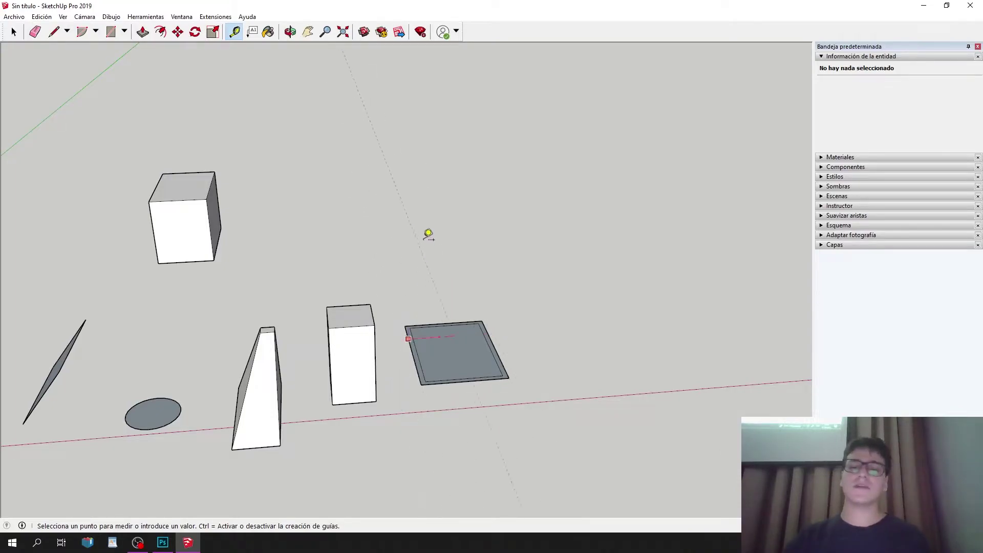
pyautogui.press('Escape')
# Measure along the offset square's back edge from its corner with Tape Measure.
pyautogui.scroll(-2, 420, 266)
pyautogui.scroll(3, 416, 284)
pyautogui.click(411, 289)
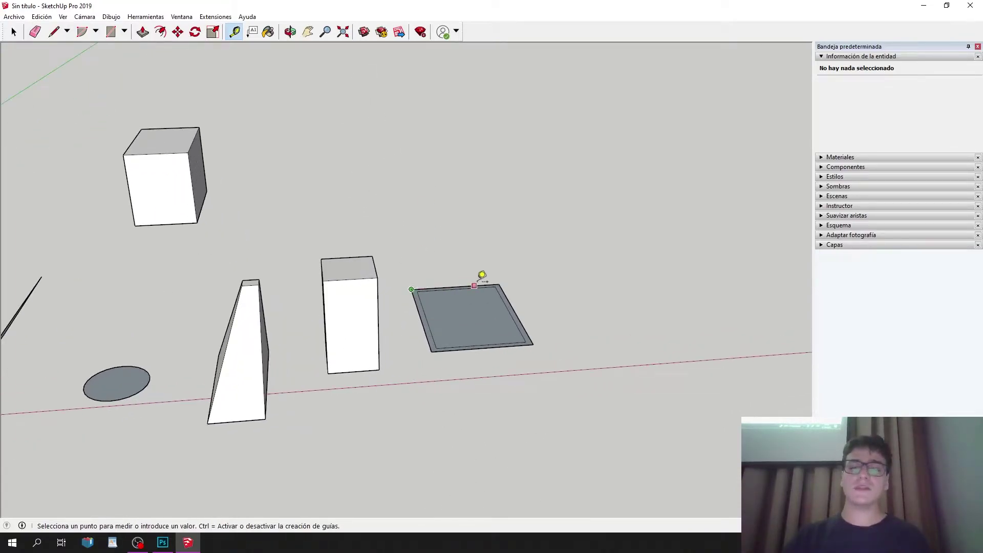
pyautogui.press('Escape')
# Measure distances on the empty ground behind and beside the offset square, toggling Tape Measure's guide creation.
pyautogui.click(494, 207)
pyautogui.click(458, 211)
pyautogui.click(426, 231)
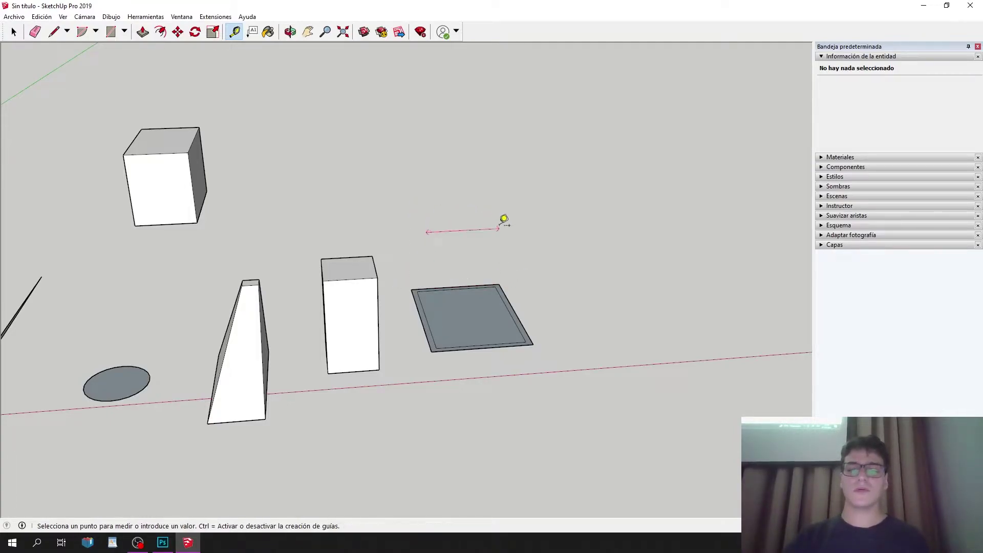
pyautogui.click(551, 201)
pyautogui.press('alt')
pyautogui.click(605, 294)
pyautogui.press('ctrl')
pyautogui.click(596, 369)
# Measure distances between free points on the ground around the offset square.
pyautogui.moveTo(545, 318); pyautogui.dragTo(564, 331, button='middle')
pyautogui.click(590, 315)
pyautogui.click(583, 329)
pyautogui.click(603, 360)
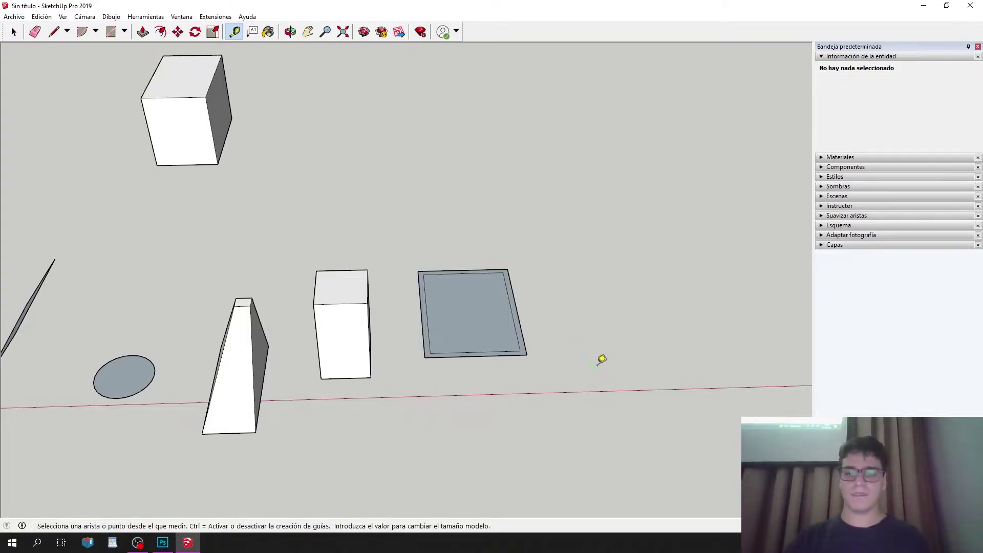
pyautogui.click(620, 252)
pyautogui.click(560, 391)
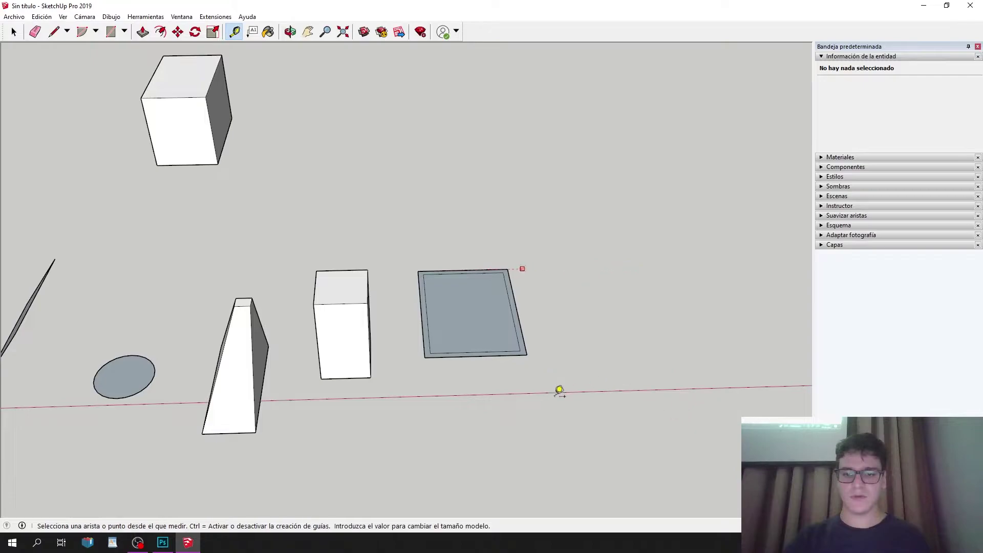
pyautogui.click(444, 197)
pyautogui.click(514, 244)
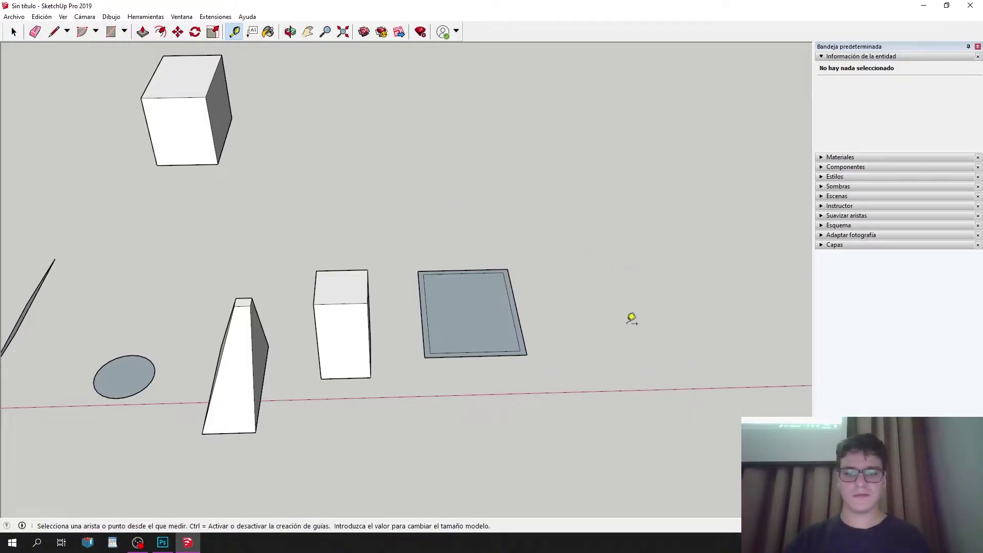
pyautogui.click(588, 297)
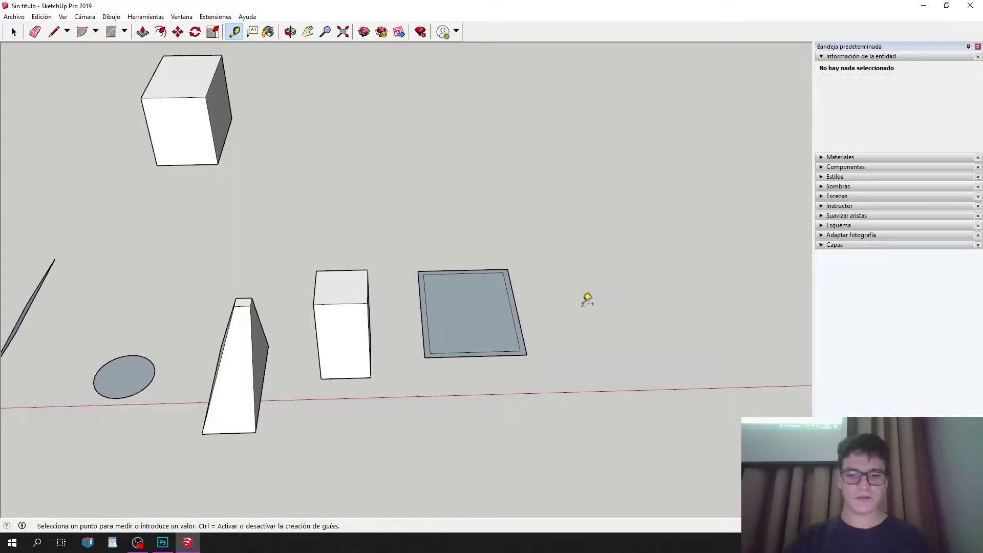
pyautogui.click(543, 170)
pyautogui.click(545, 168)
pyautogui.click(608, 162)
# Measure along the offset square's side edge facing the tall box, starting from its front corner.
pyautogui.scroll(-3, 599, 188)
pyautogui.moveTo(589, 198); pyautogui.dragTo(466, 300, button='middle')
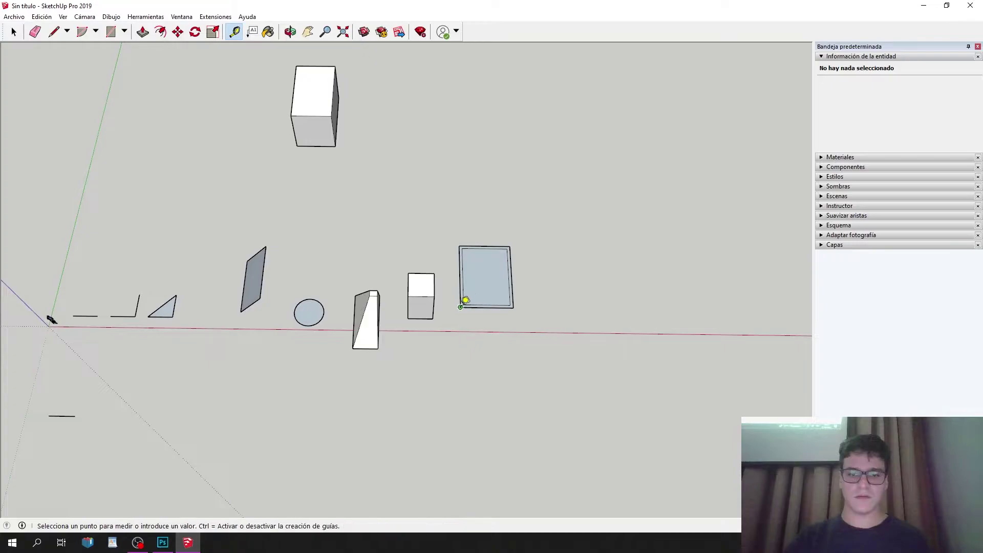
pyautogui.click(460, 237)
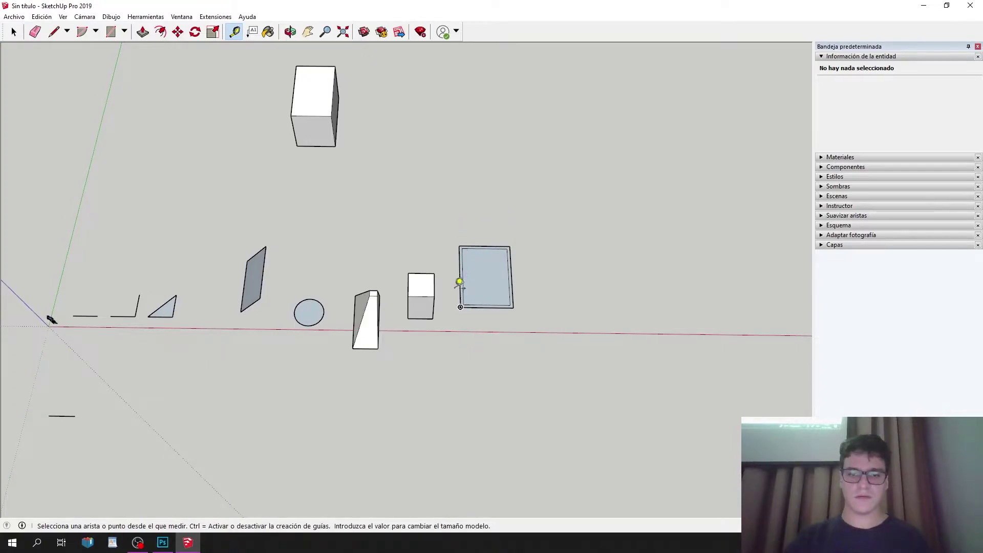
pyautogui.click(466, 299)
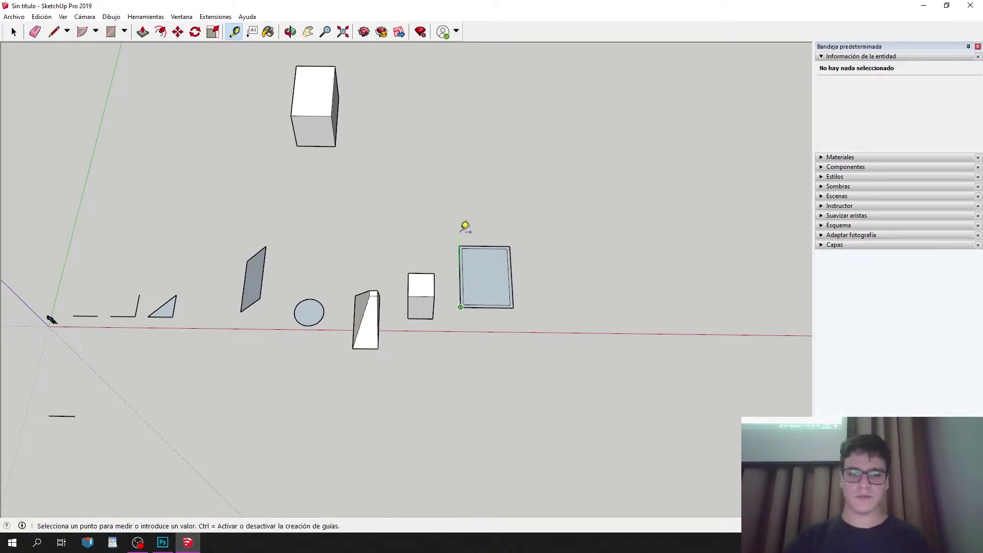
# Measure distances from the upper corner of the framed rectangle outward with the Tape Measure tool.
pyautogui.click(464, 241)
pyautogui.scroll(3, 397, 323)
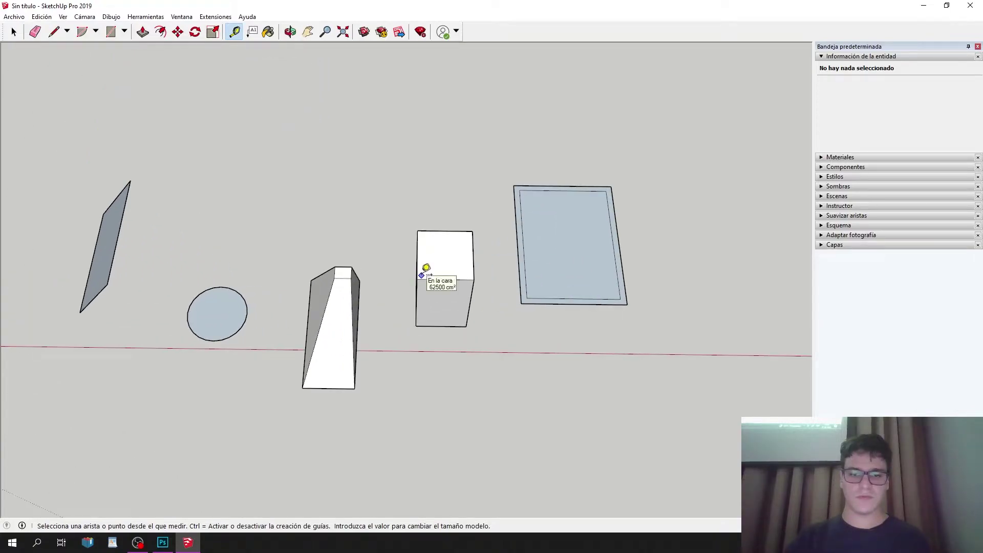
pyautogui.click(456, 174)
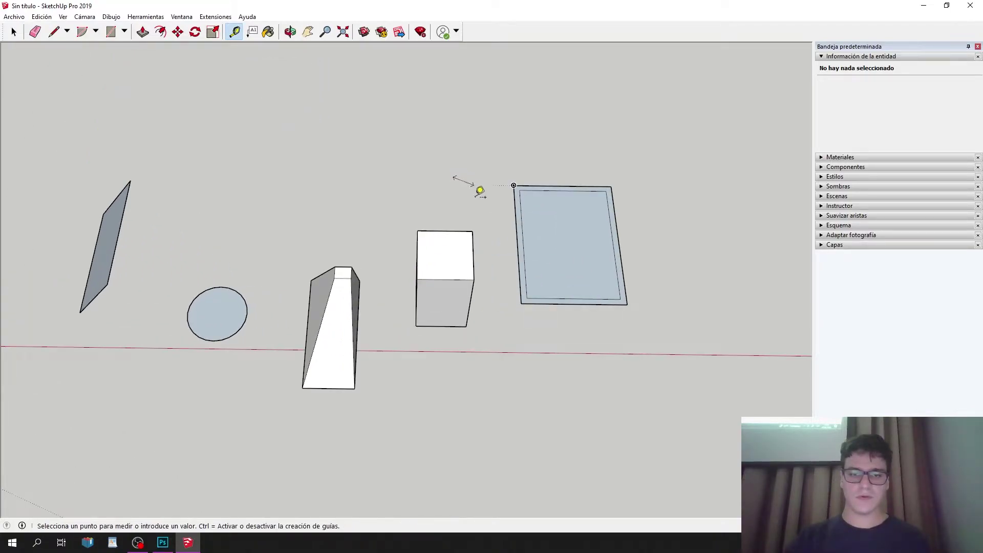
pyautogui.click(552, 351)
pyautogui.click(514, 185)
pyautogui.click(529, 433)
pyautogui.scroll(-3, 529, 217)
pyautogui.scroll(2, 514, 166)
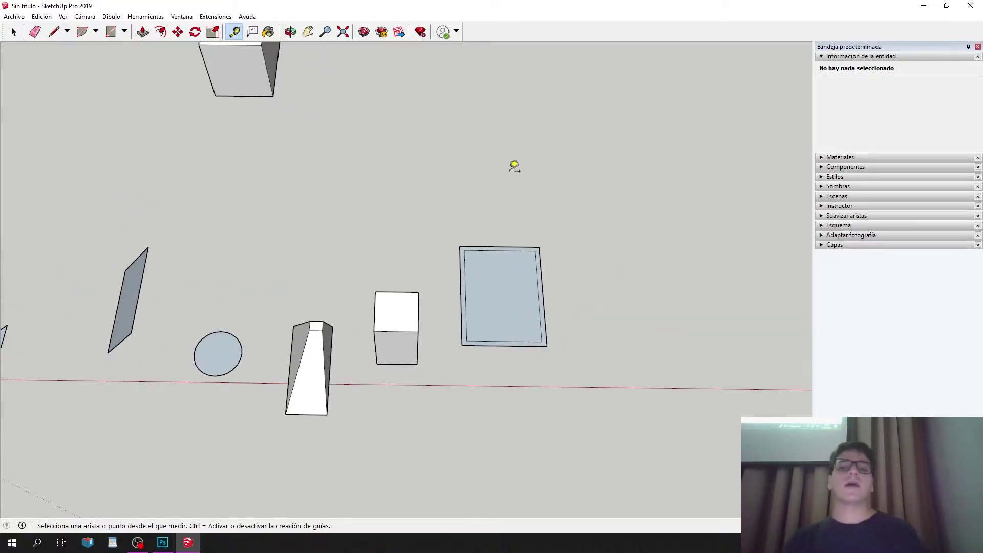
pyautogui.scroll(-4, 484, 220)
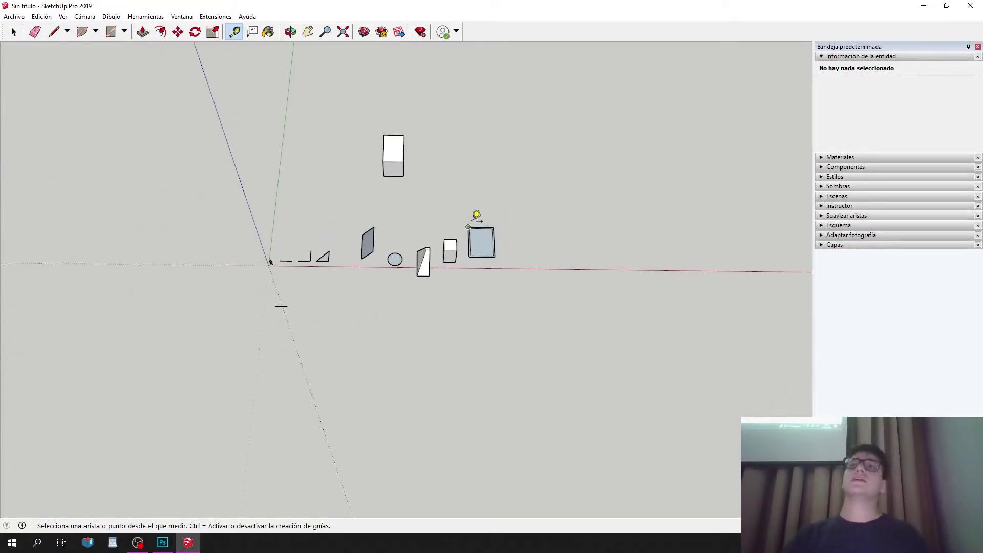
# Open AutoCAD and start a new blank drawing.
pyautogui.press('super')
pyautogui.write('au')
pyautogui.click(128, 261)
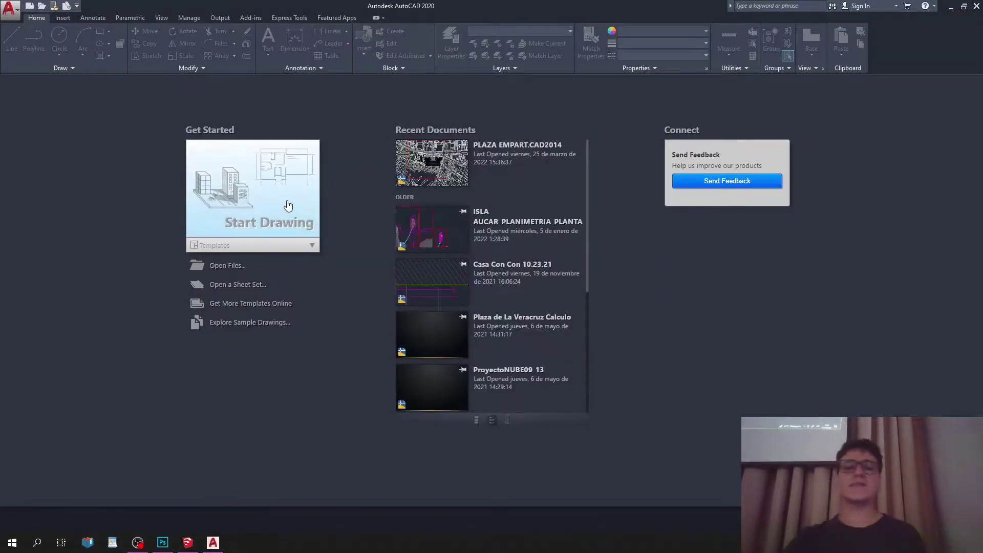
pyautogui.click(286, 215)
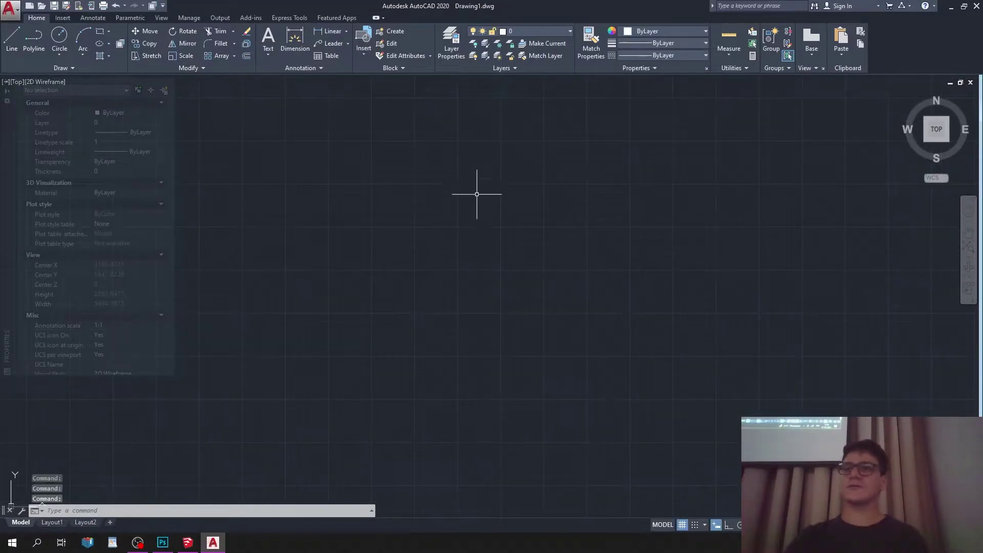
# Draw a vertical line in the middle of the drawing area with Ortho mode on.
pyautogui.moveTo(345, 136); pyautogui.dragTo(381, 167, button='middle')
pyautogui.click(13, 37)
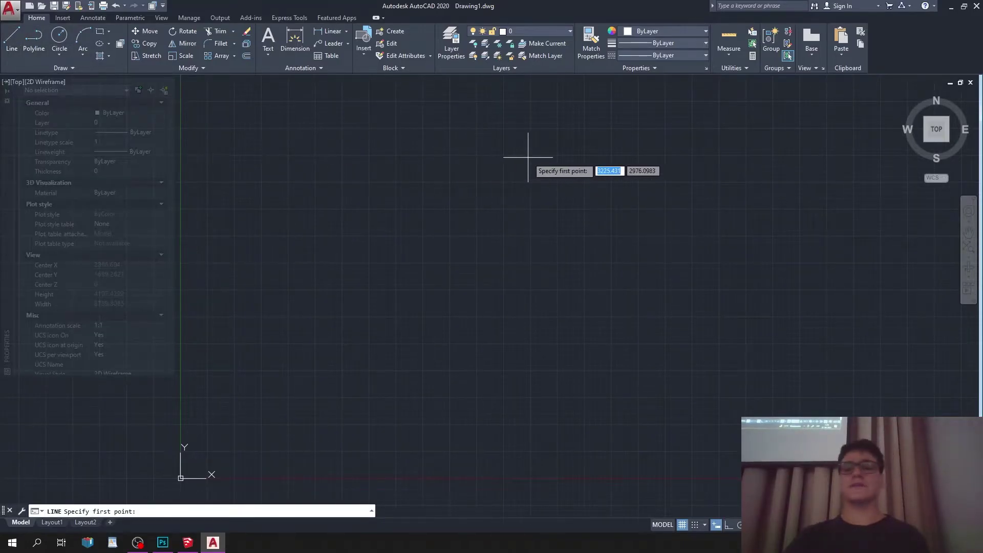
pyautogui.click(477, 139)
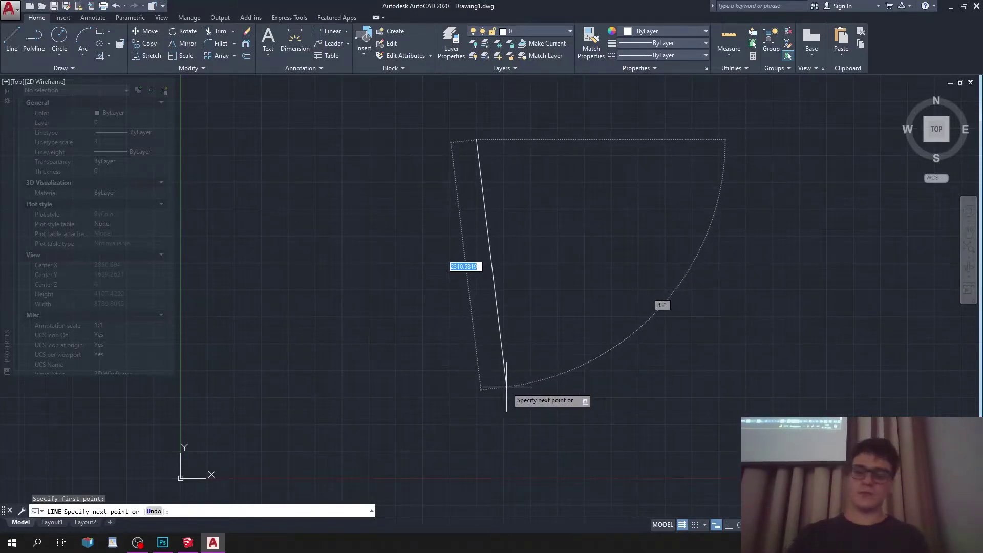
pyautogui.press('F8')
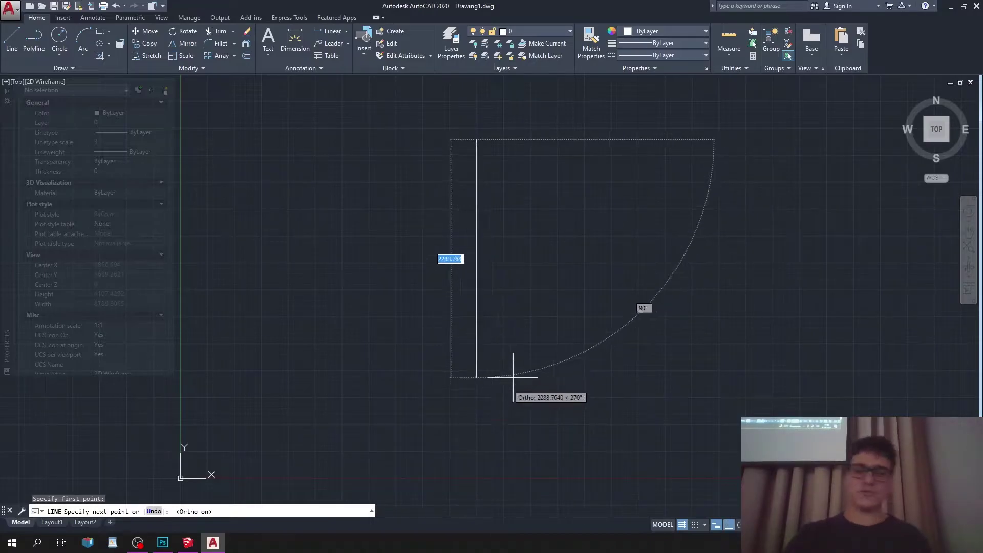
pyautogui.click(495, 465)
pyautogui.press('Escape')
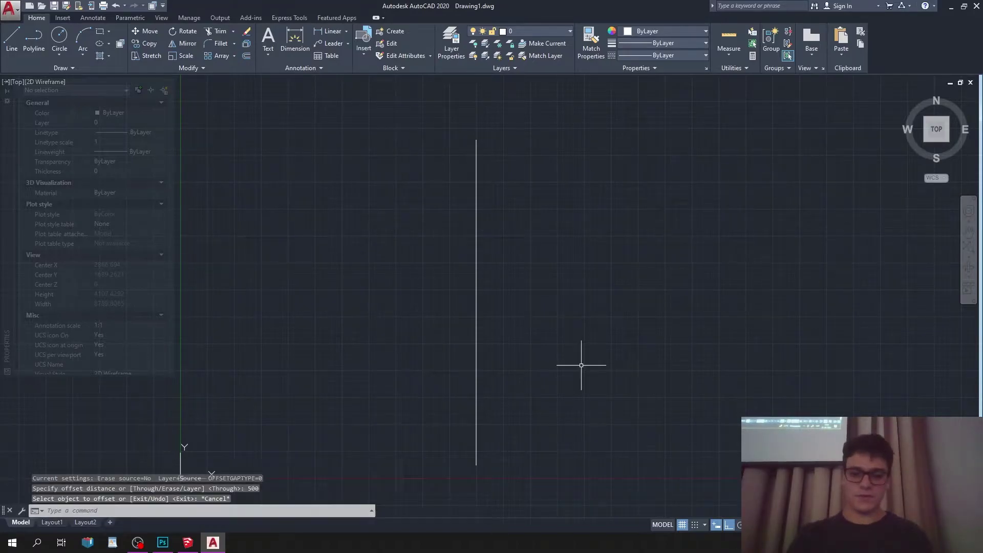
# Offset the vertical line to the right four times at a distance of 250, each copy from the previous one.
pyautogui.press('Escape')
pyautogui.write('o')
pyautogui.press('Return')
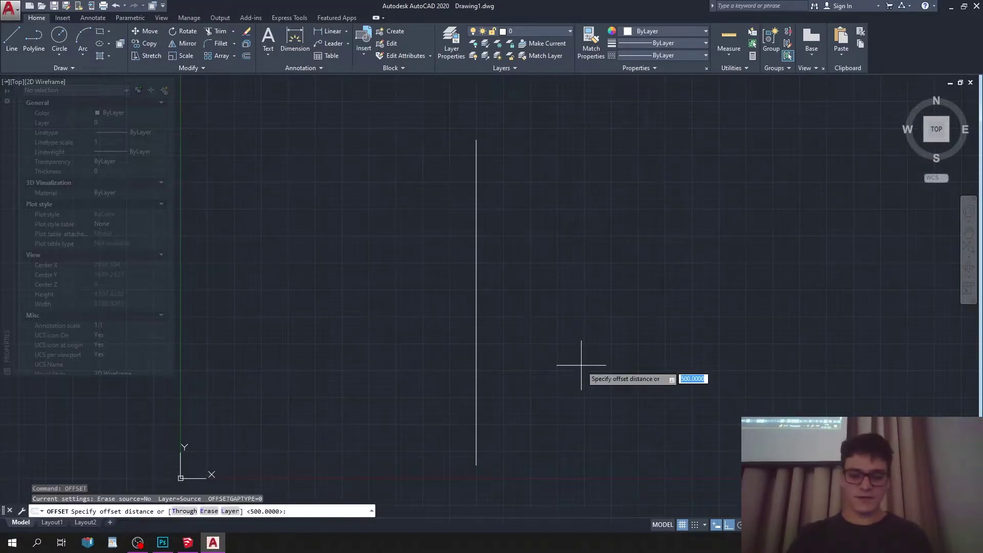
pyautogui.write('250')
pyautogui.press('Return')
pyautogui.click(477, 184)
pyautogui.click(507, 202)
pyautogui.click(503, 207)
pyautogui.click(522, 212)
pyautogui.click(530, 213)
pyautogui.click(576, 210)
pyautogui.click(558, 229)
pyautogui.click(625, 219)
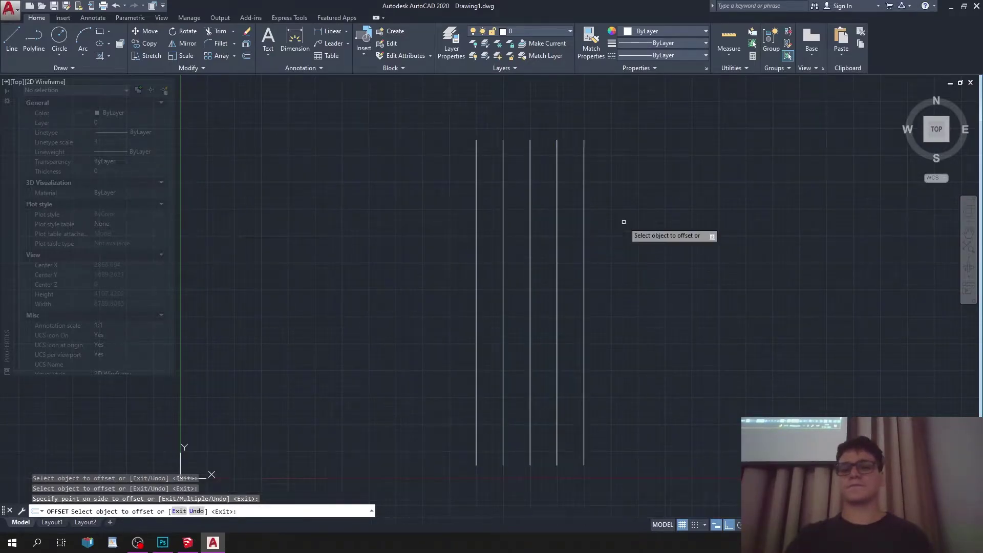
pyautogui.press('Escape')
pyautogui.press('Escape')
# Select all five vertical lines with a crossing window and delete them.
pyautogui.moveTo(627, 220); pyautogui.dragTo(567, 228, button='middle')
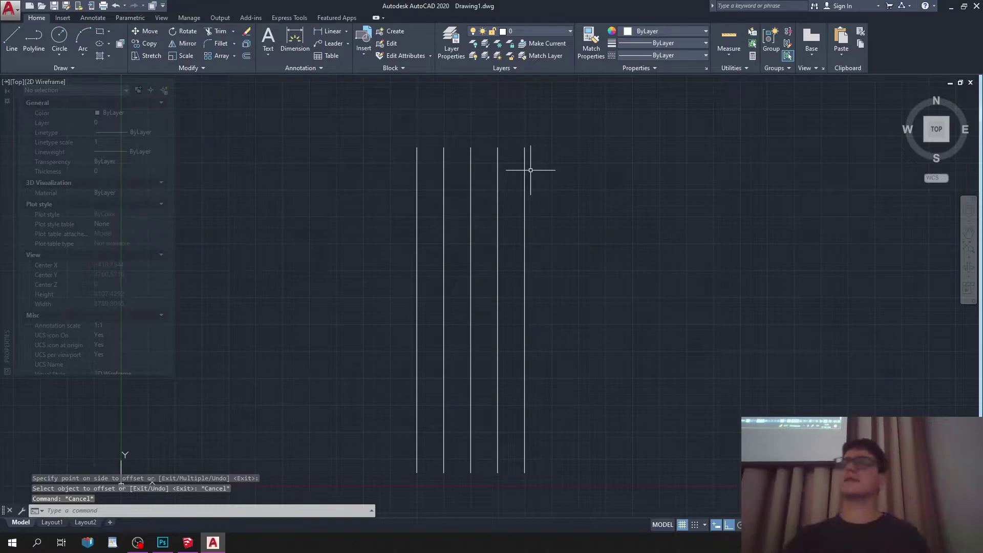
pyautogui.click(616, 91)
pyautogui.click(404, 264)
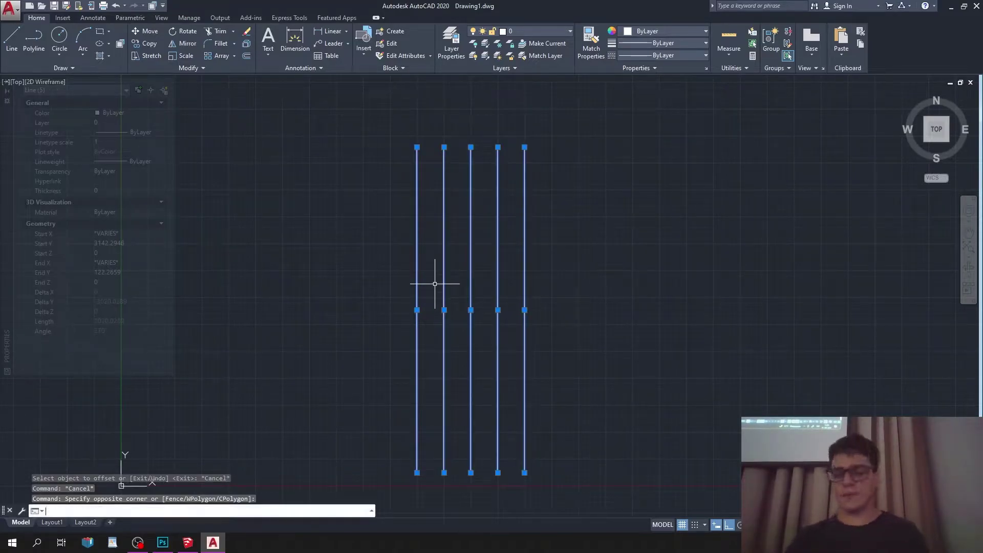
pyautogui.press('Escape')
pyautogui.click(644, 274)
pyautogui.click(397, 260)
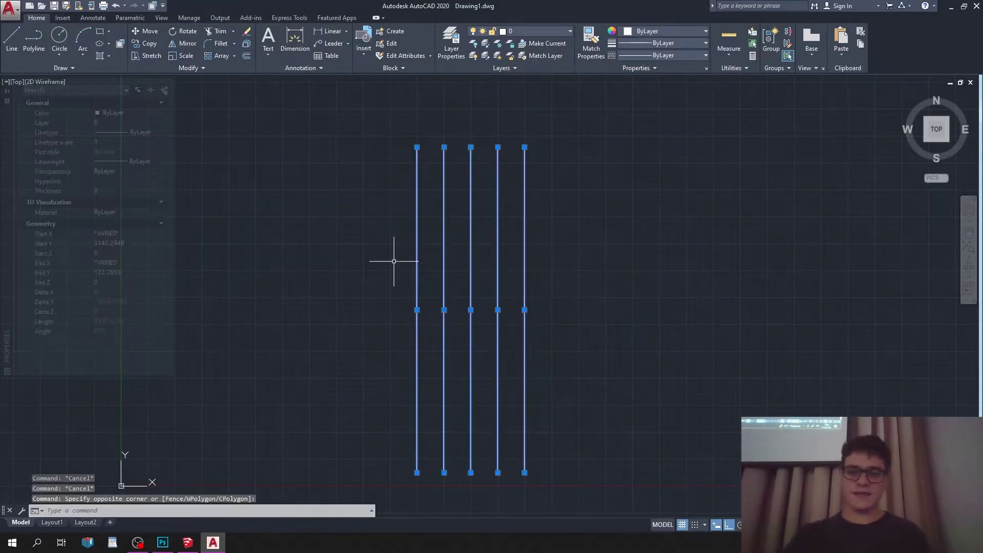
pyautogui.press('Delete')
# Draw eight horizontal construction lines (XLINE) at freehand spacings across the drawing.
pyautogui.press('Return')
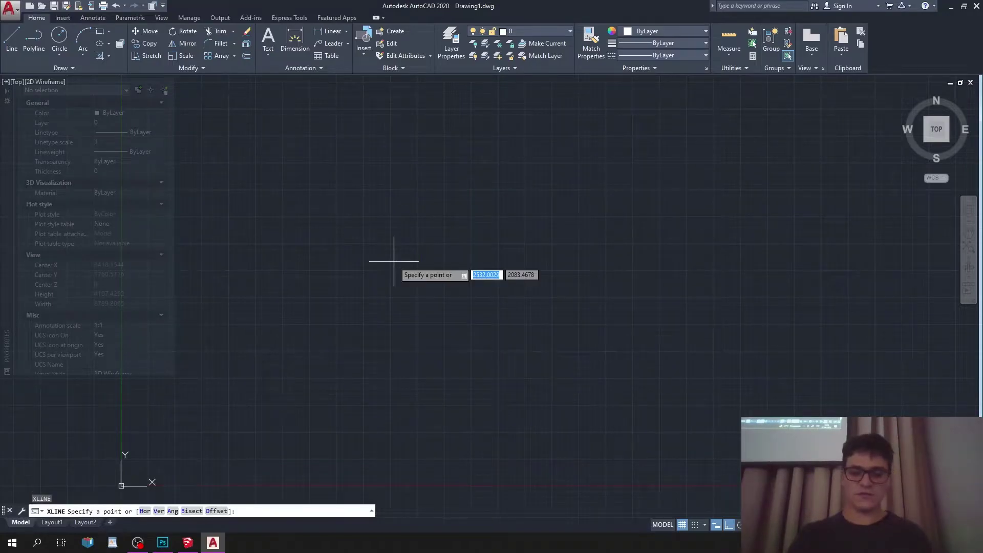
pyautogui.press('Escape')
pyautogui.write('xl')
pyautogui.press('Return')
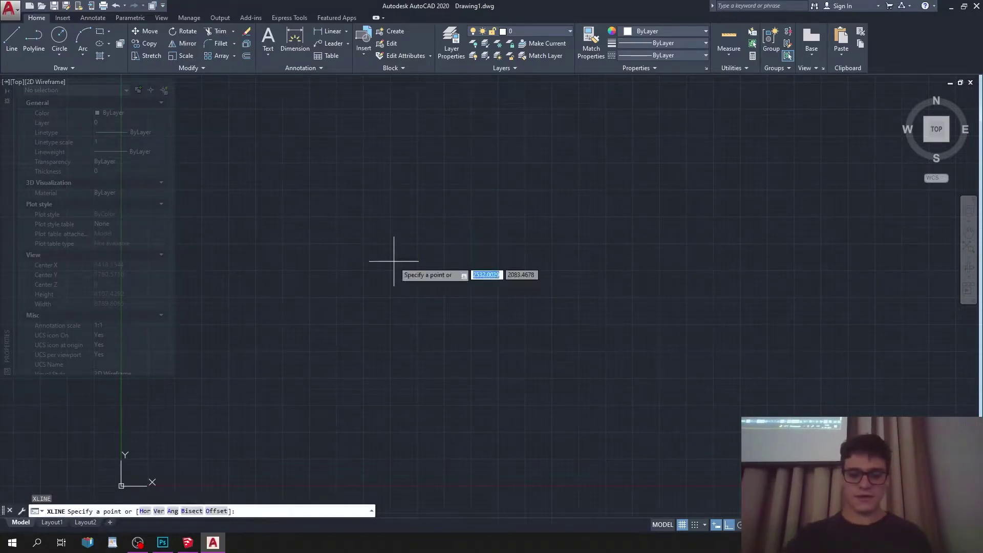
pyautogui.press('Escape')
pyautogui.write('xl')
pyautogui.press('Return')
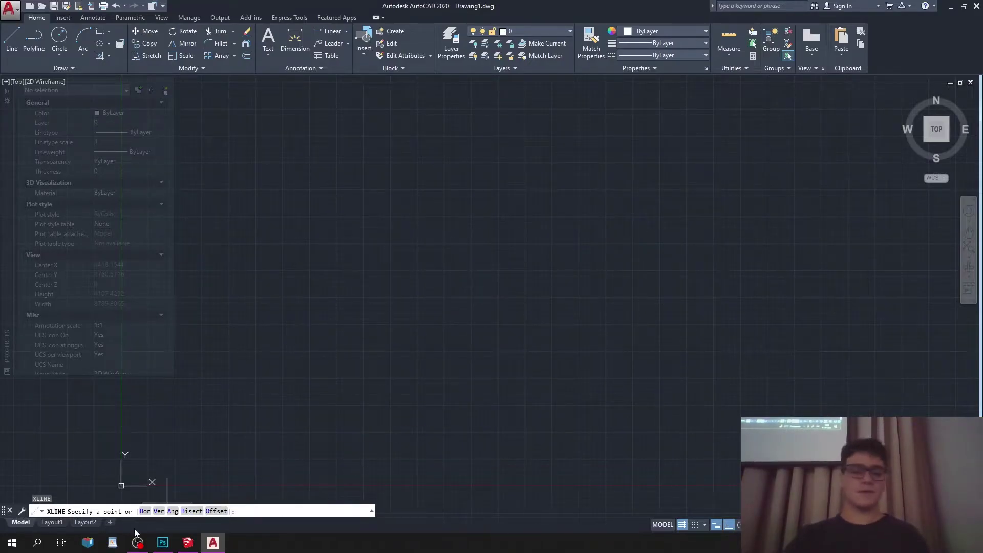
pyautogui.click(145, 511)
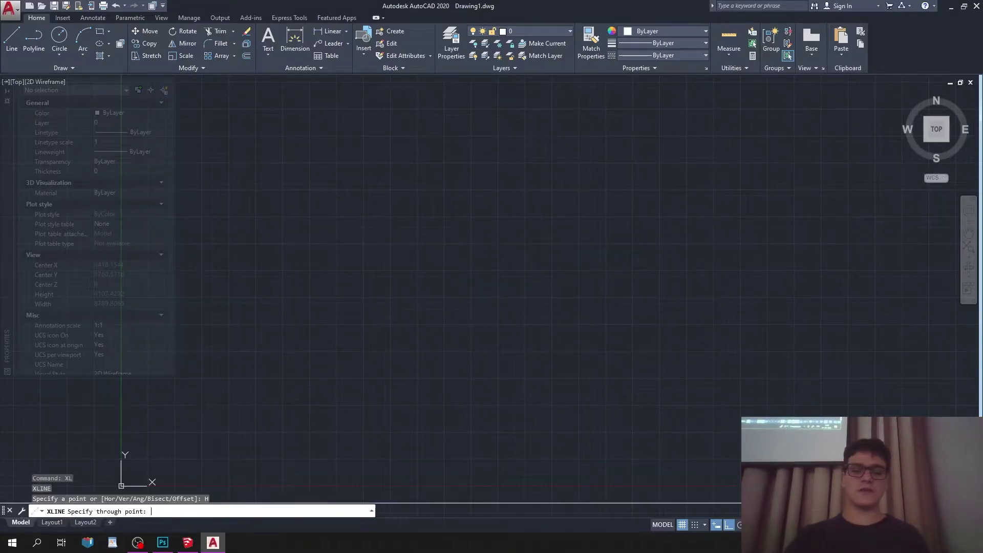
pyautogui.click(517, 162)
pyautogui.click(507, 236)
pyautogui.click(512, 325)
pyautogui.scroll(-4, 518, 286)
pyautogui.click(546, 205)
pyautogui.click(549, 119)
pyautogui.click(552, 160)
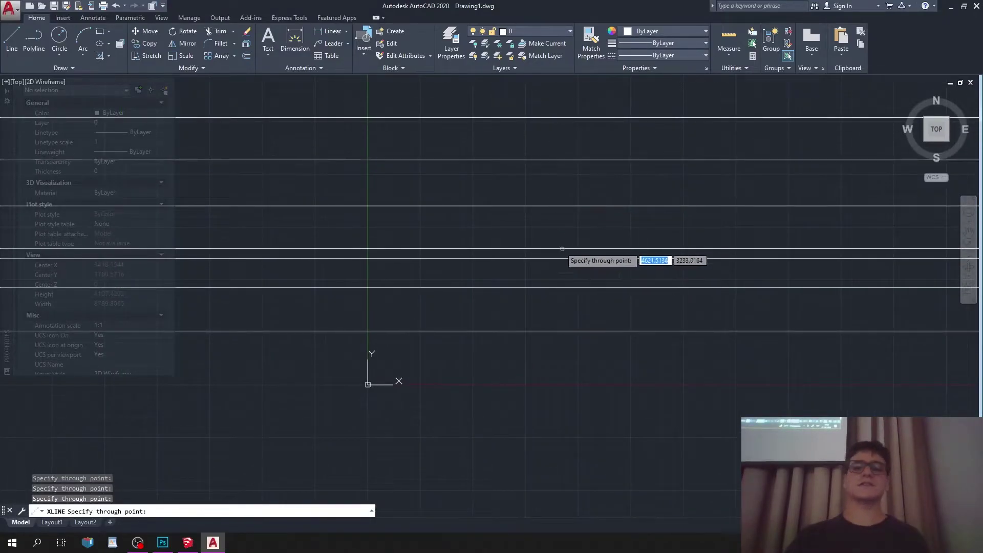
pyautogui.click(555, 382)
pyautogui.click(550, 464)
pyautogui.press('Escape')
pyautogui.press('Escape')
pyautogui.press('Escape')
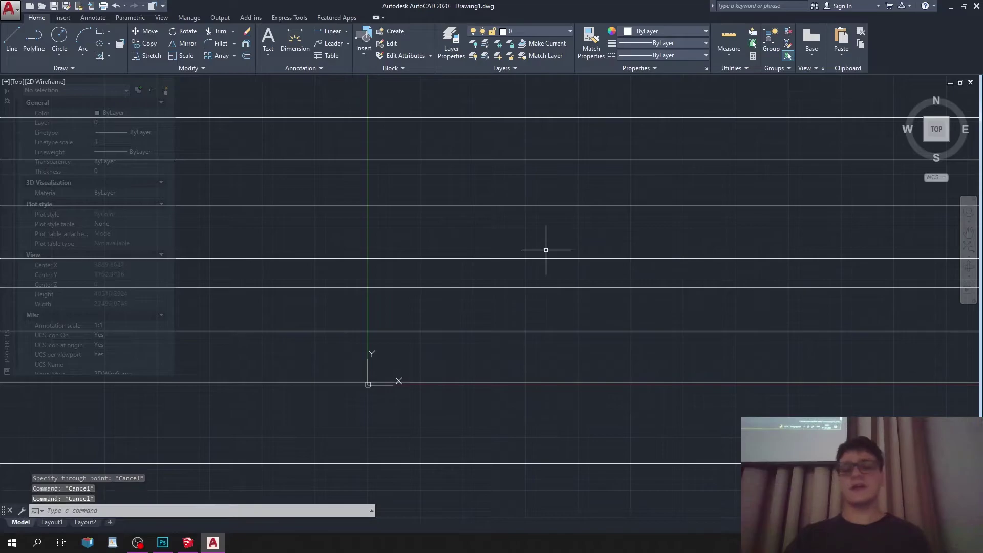
pyautogui.write('zlv')
pyautogui.press('Return')
pyautogui.scroll(-10, 573, 248)
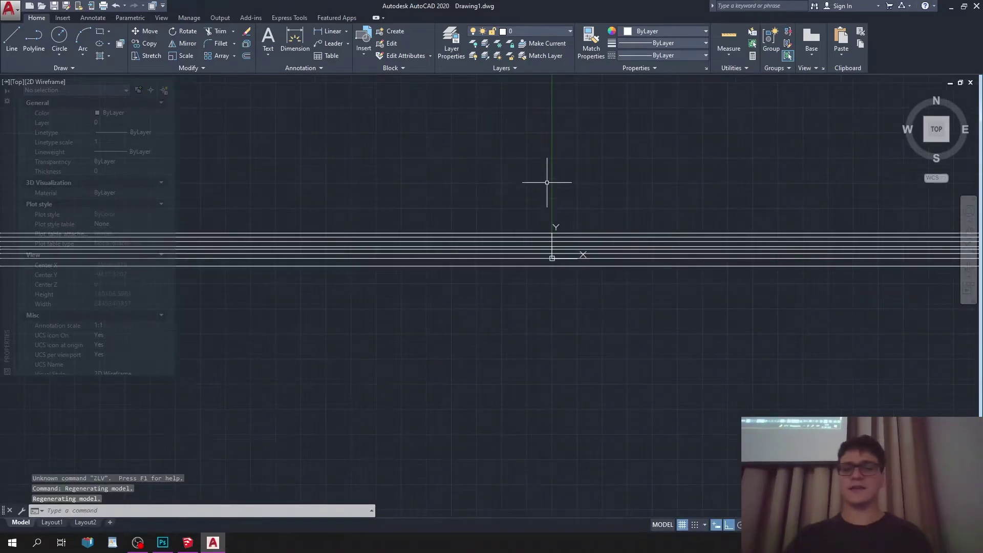
pyautogui.scroll(5, 584, 166)
pyautogui.press('Escape')
pyautogui.press('Escape')
pyautogui.scroll(3, 586, 158)
pyautogui.write('v')
pyautogui.press('Return')
pyautogui.press('Escape')
# Delete all the horizontal construction lines.
pyautogui.click(561, 257)
pyautogui.click(528, 422)
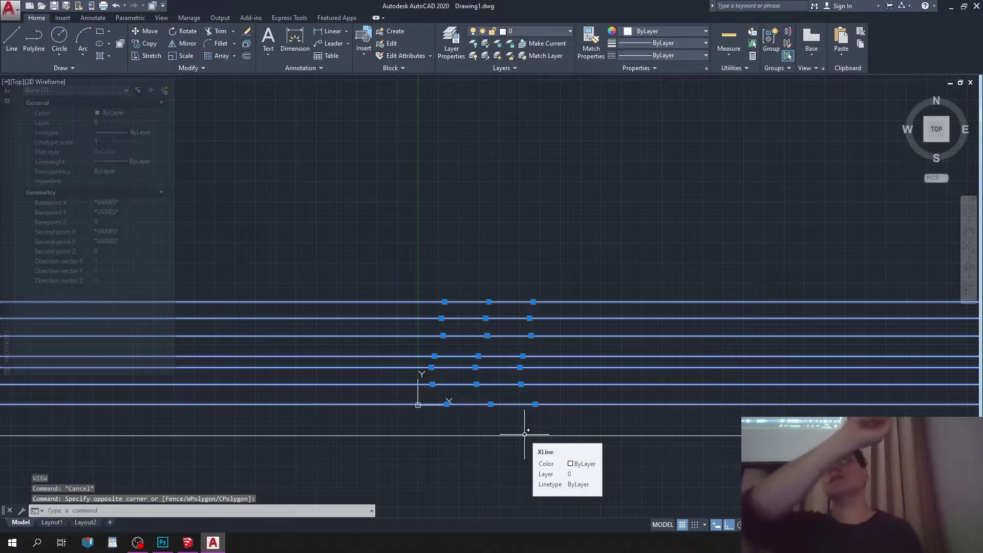
pyautogui.press('Delete')
pyautogui.click(566, 402)
pyautogui.click(537, 464)
pyautogui.press('Delete')
# Switch back to SketchUp and draw a guide from the framed rectangle's upper-left corner along its left edge, past the red axis.
pyautogui.click(188, 543)
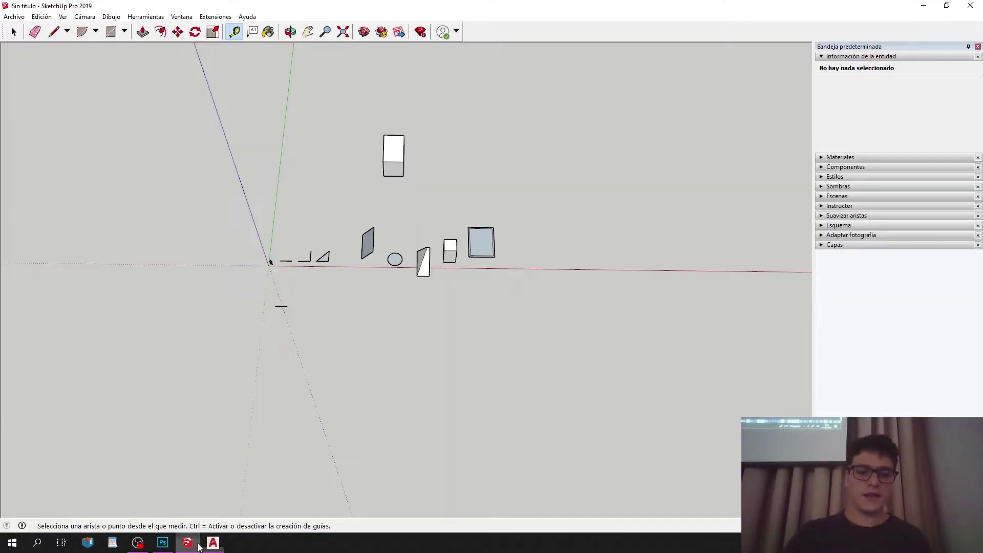
pyautogui.scroll(5, 425, 198)
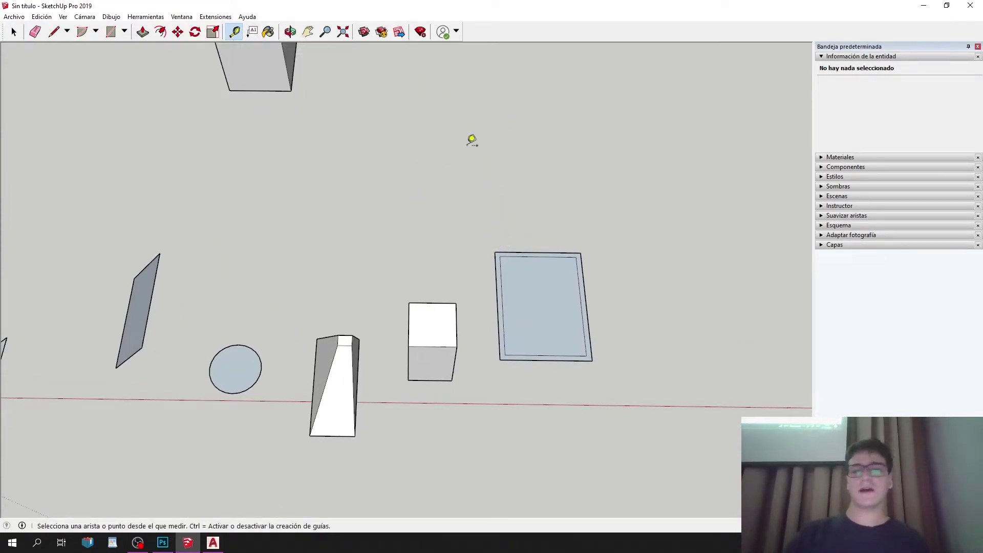
pyautogui.click(495, 252)
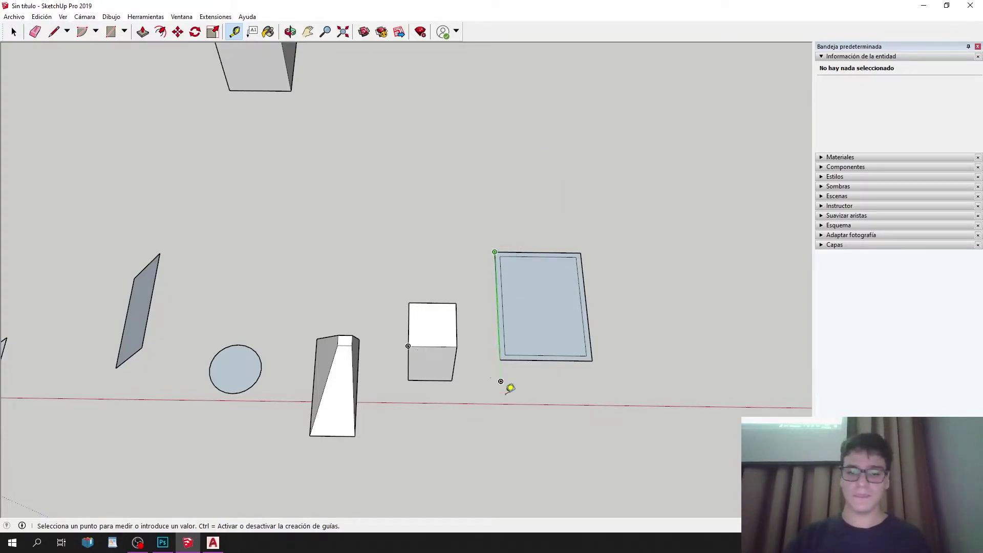
pyautogui.press('Escape')
pyautogui.scroll(-2, 494, 254)
pyautogui.click(491, 253)
pyautogui.click(502, 467)
pyautogui.click(492, 253)
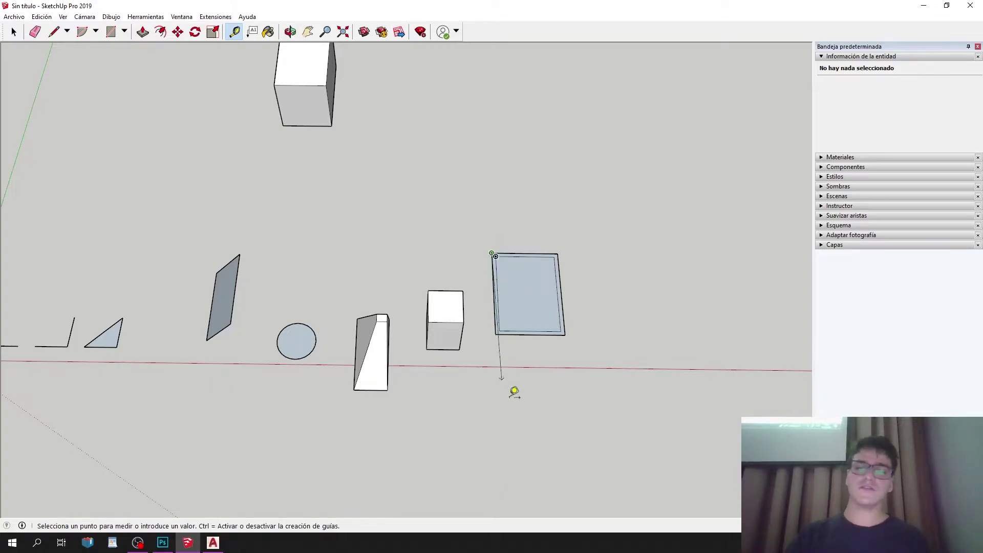
pyautogui.click(505, 499)
pyautogui.scroll(-3, 546, 351)
pyautogui.scroll(2, 511, 334)
# Move the new guide along the red axis into the empty area to the right of the framed rectangle.
pyautogui.press('space')
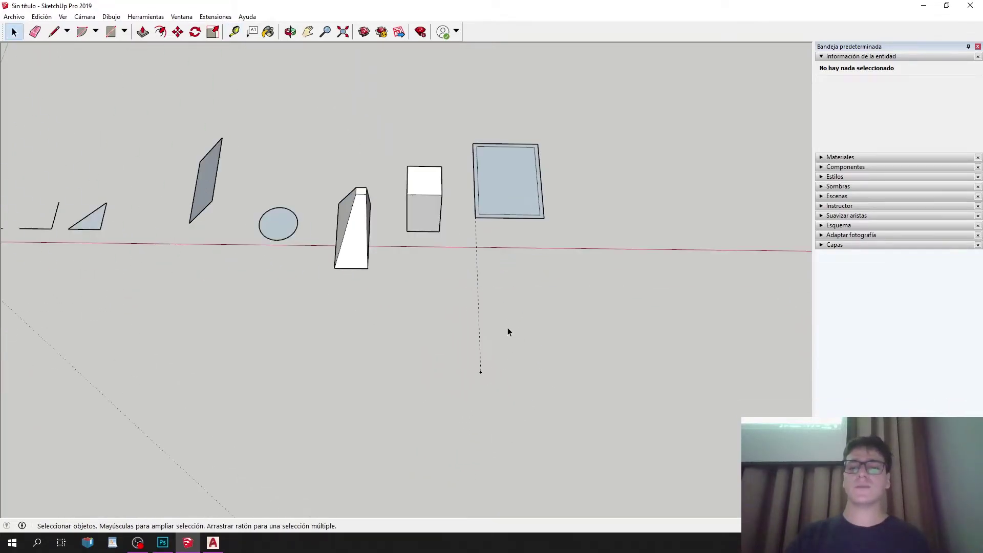
pyautogui.click(470, 373)
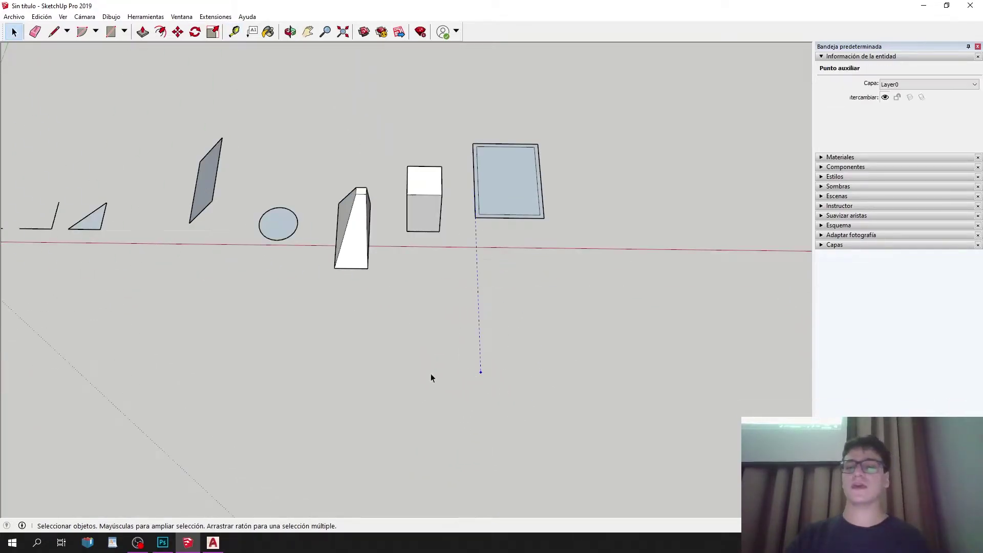
pyautogui.click(177, 32)
pyautogui.scroll(-3, 510, 310)
pyautogui.click(493, 352)
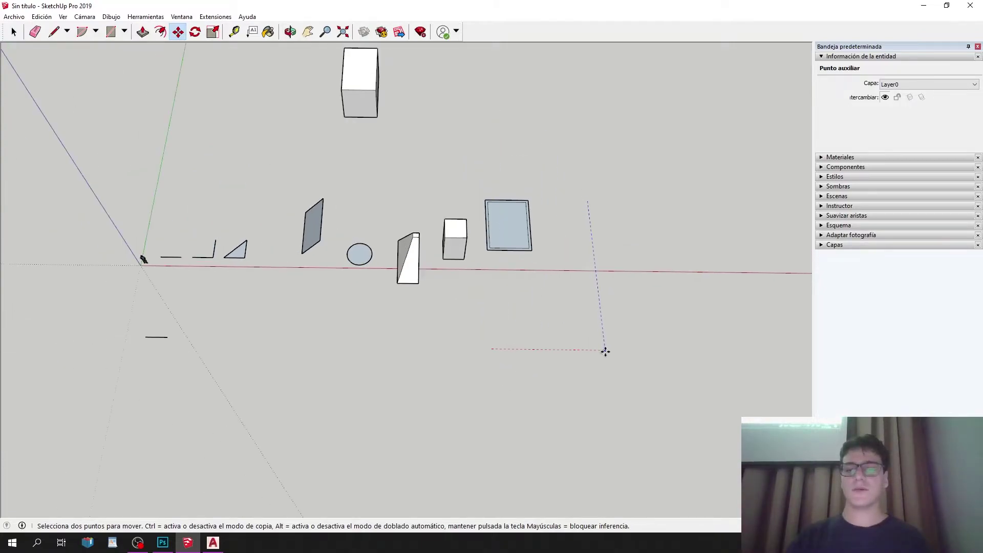
# Copy the guide 250 cm along the red axis and repeat the copy with x3.
pyautogui.press('ctrl')
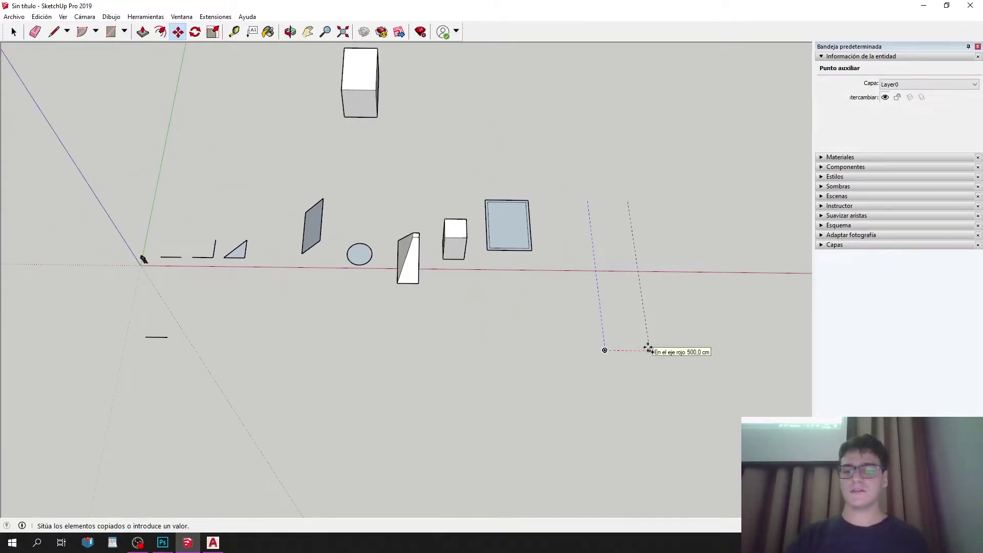
pyautogui.write('250')
pyautogui.press('Return')
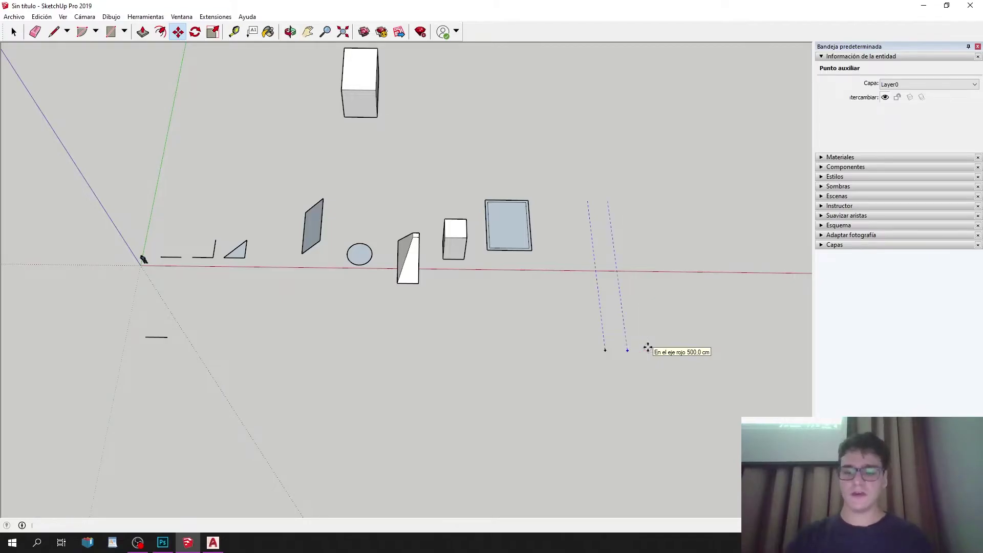
pyautogui.write('x3')
pyautogui.press('Return')
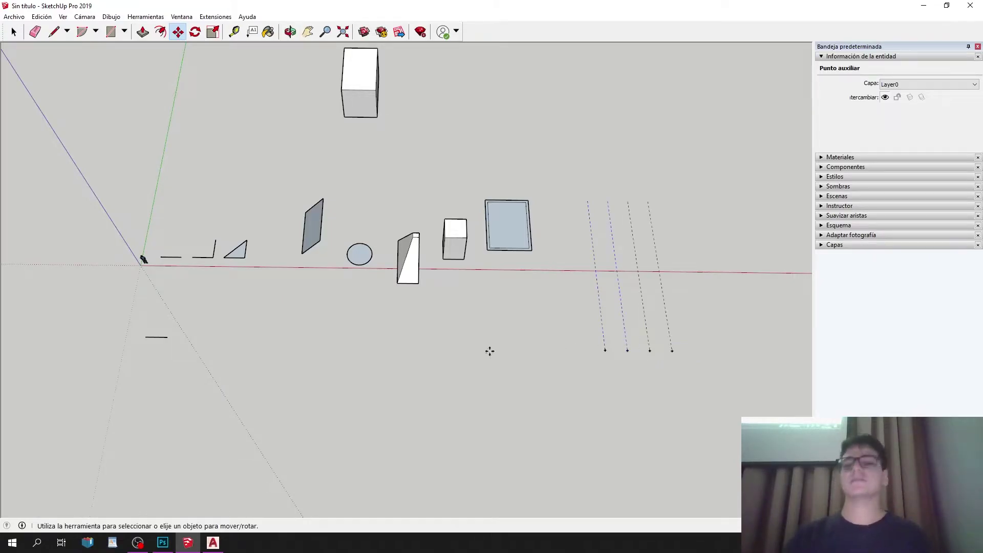
# Draw a line joining the lower endpoints of the four evenly spaced guides.
pyautogui.scroll(4, 702, 213)
pyautogui.scroll(2, 389, 153)
pyautogui.click(53, 33)
pyautogui.scroll(-3, 384, 126)
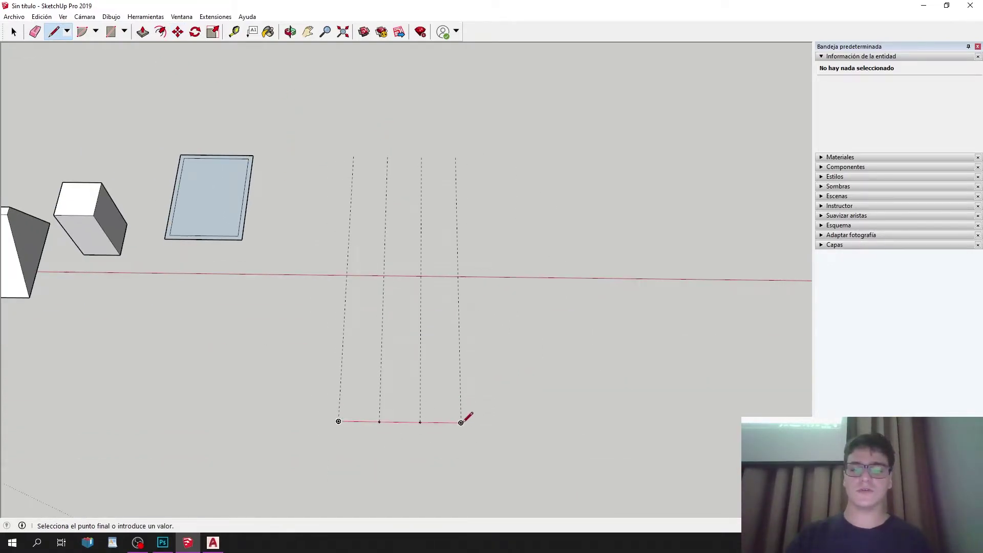
pyautogui.scroll(2, 462, 359)
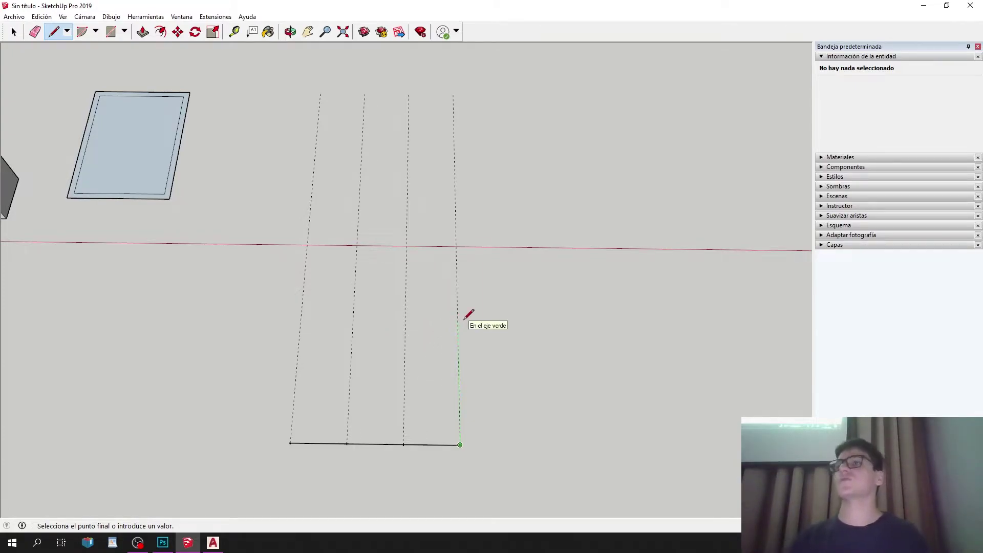
# Undo the line, the guide copies and the guide's move back to the framed rectangle's left edge.
pyautogui.press('Escape')
pyautogui.hotkey('ctrl', 'z')
pyautogui.scroll(-3, 513, 292)
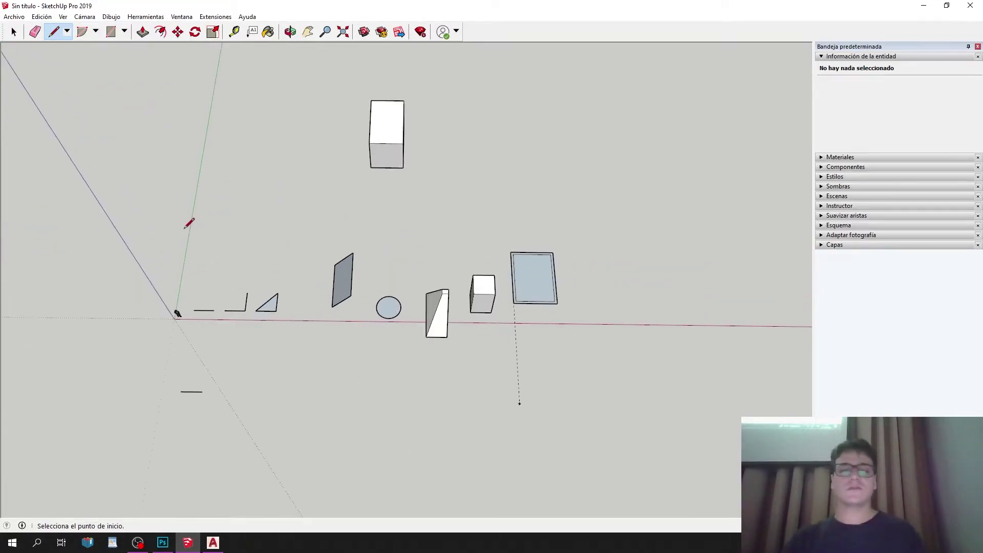
pyautogui.press('space')
pyautogui.scroll(2, 187, 225)
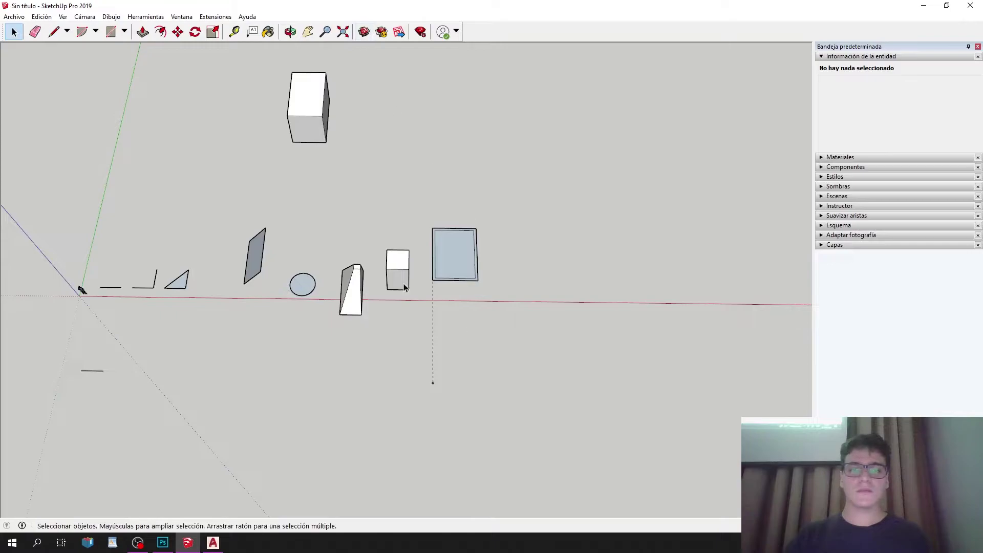
# Add a Tape Measure guide from the framed rectangle's upper-right corner along its right edge, past the red axis.
pyautogui.scroll(1, 438, 313)
pyautogui.click(235, 31)
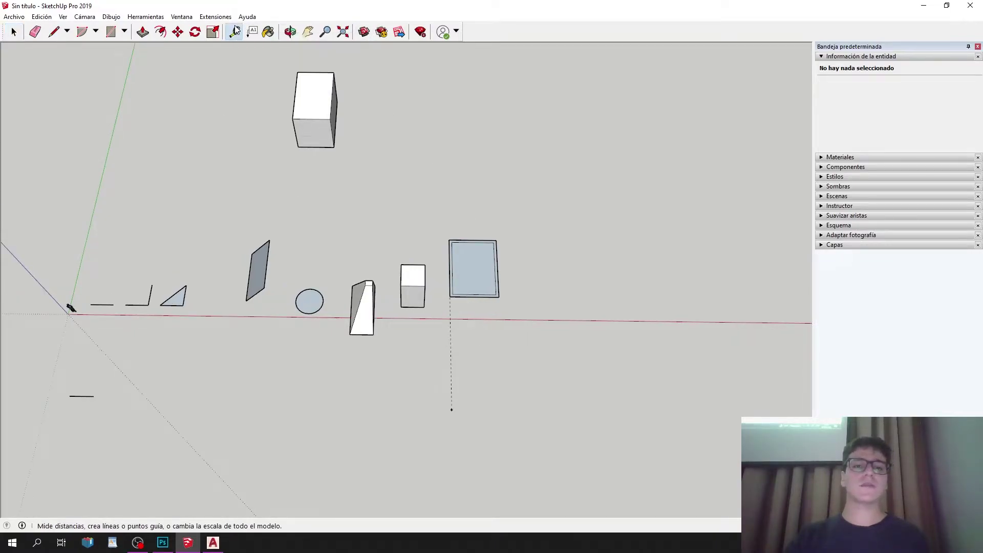
pyautogui.scroll(2, 494, 228)
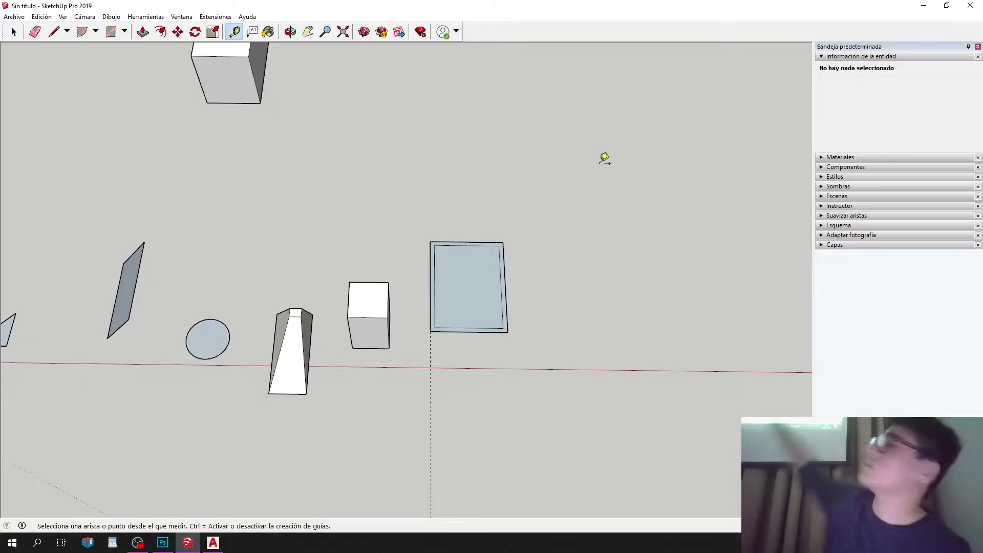
pyautogui.click(503, 242)
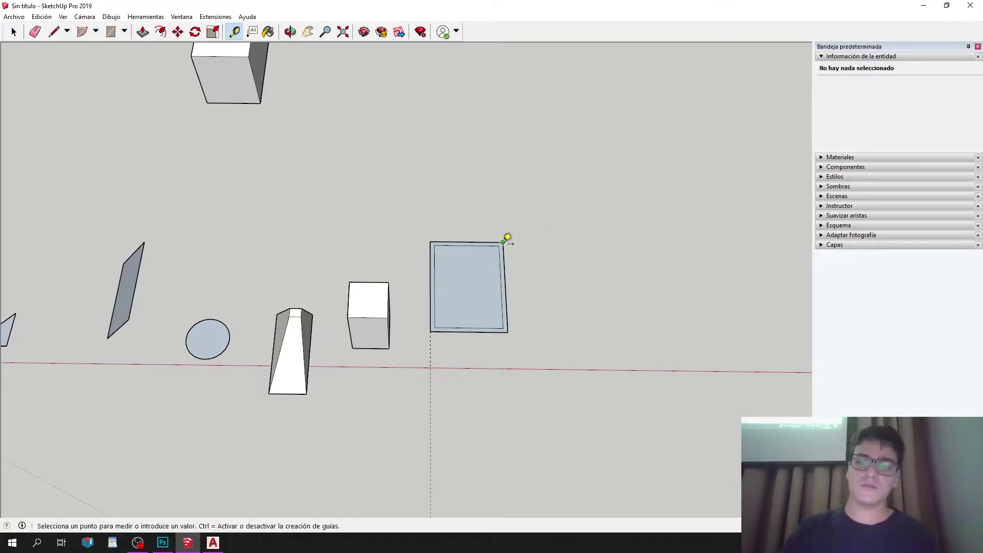
pyautogui.click(515, 452)
pyautogui.scroll(-3, 466, 257)
pyautogui.scroll(2, 465, 257)
pyautogui.click(523, 357)
pyautogui.click(528, 291)
pyautogui.click(491, 297)
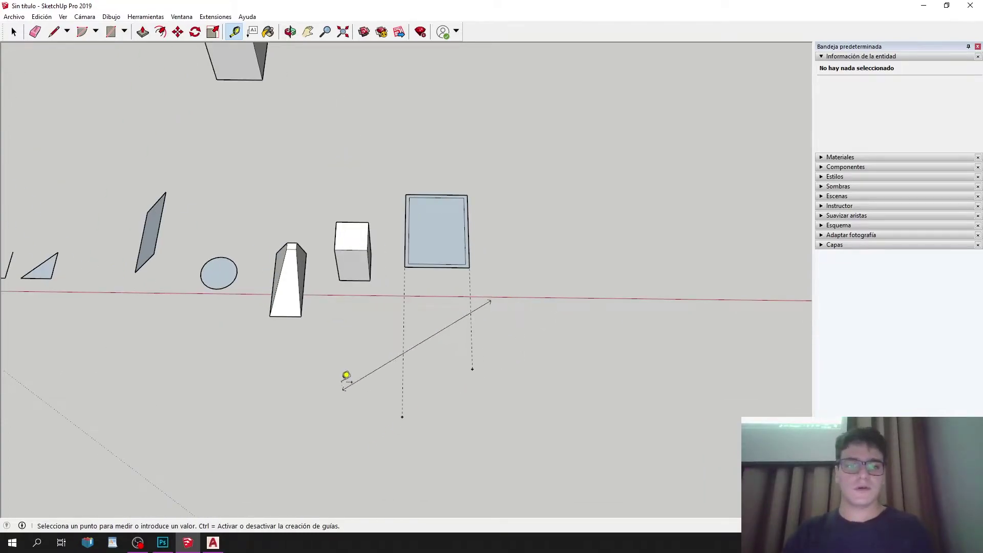
pyautogui.press('Escape')
# Turn on the Conjunto grande de herramientas toolbar and dock it vertically to the left of the drawing area.
pyautogui.scroll(-3, 463, 220)
pyautogui.keyDown('shift'); pyautogui.moveTo(118, 187); pyautogui.dragTo(272, 211, button='middle'); pyautogui.keyUp('shift')
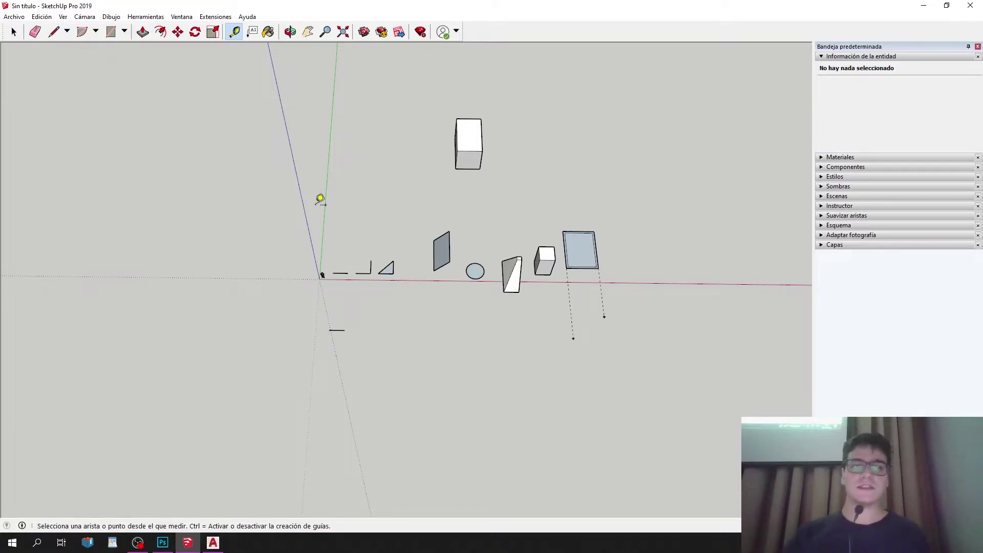
pyautogui.click(53, 12)
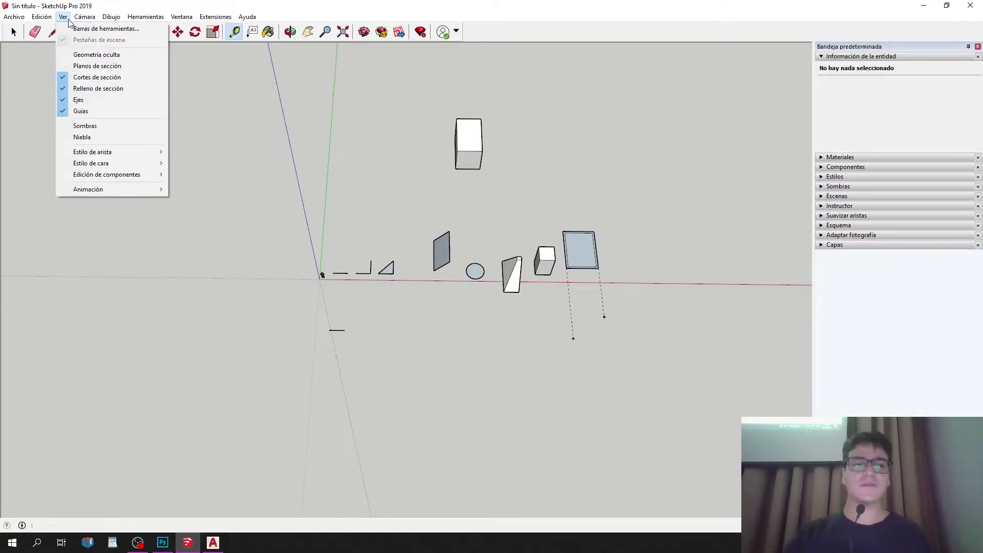
pyautogui.moveTo(64, 16)
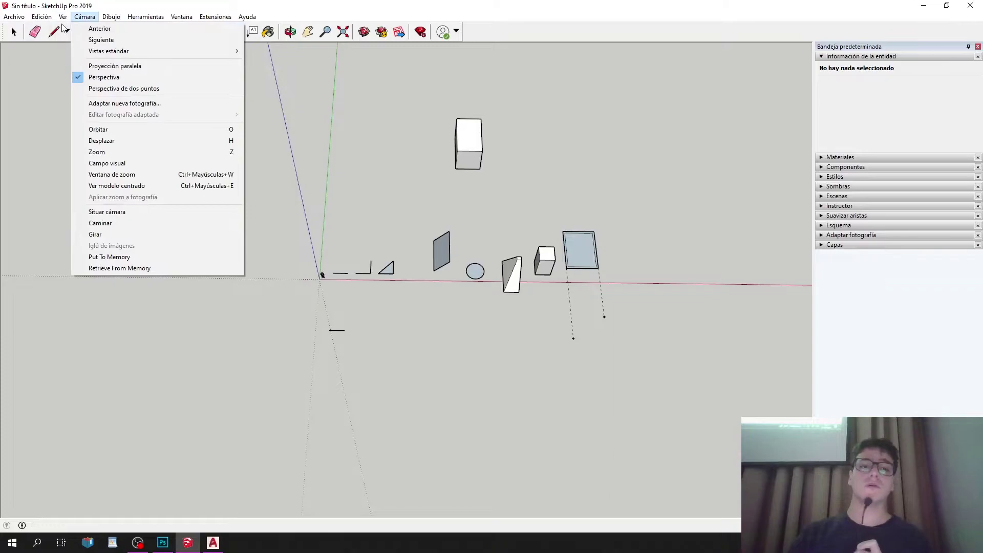
pyautogui.click(79, 30)
pyautogui.moveTo(510, 275)
pyautogui.mouseDown()
pyautogui.moveTo(502, 340)
pyautogui.moveTo(506, 266)
pyautogui.mouseUp()
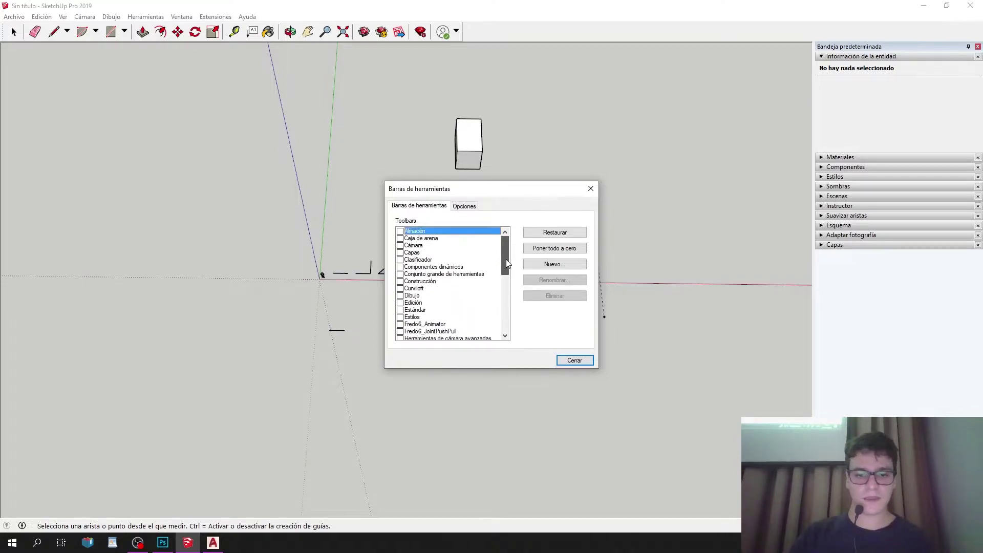
pyautogui.click(400, 275)
pyautogui.click(591, 189)
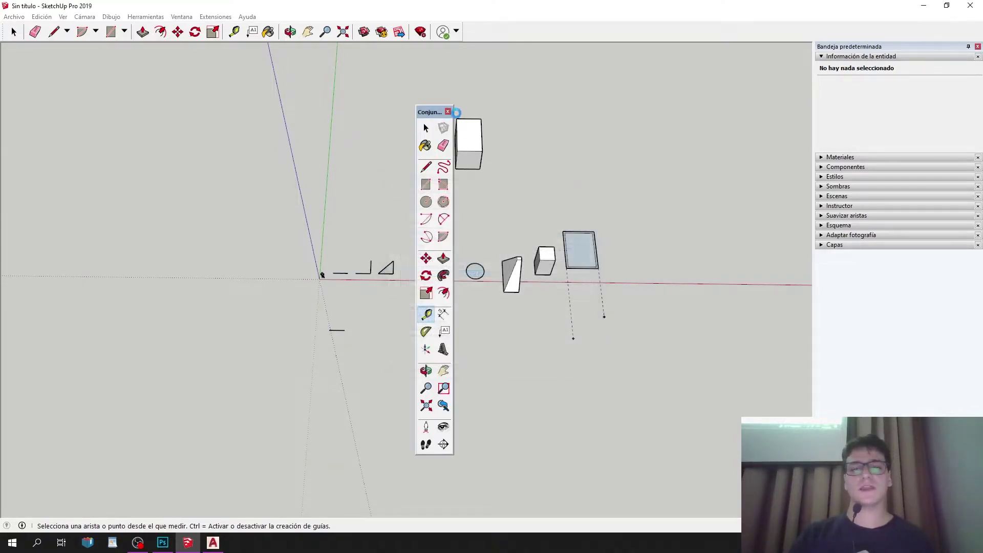
pyautogui.moveTo(429, 113); pyautogui.dragTo(23, 42)
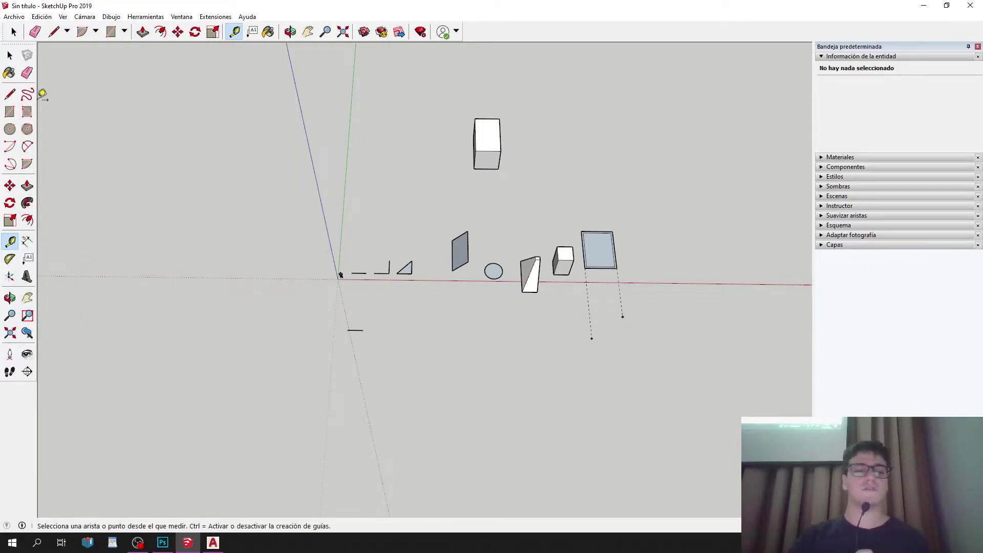
# Erase the framed rectangle's right and top edges along with the right guide, and undo the erasures.
pyautogui.click(34, 32)
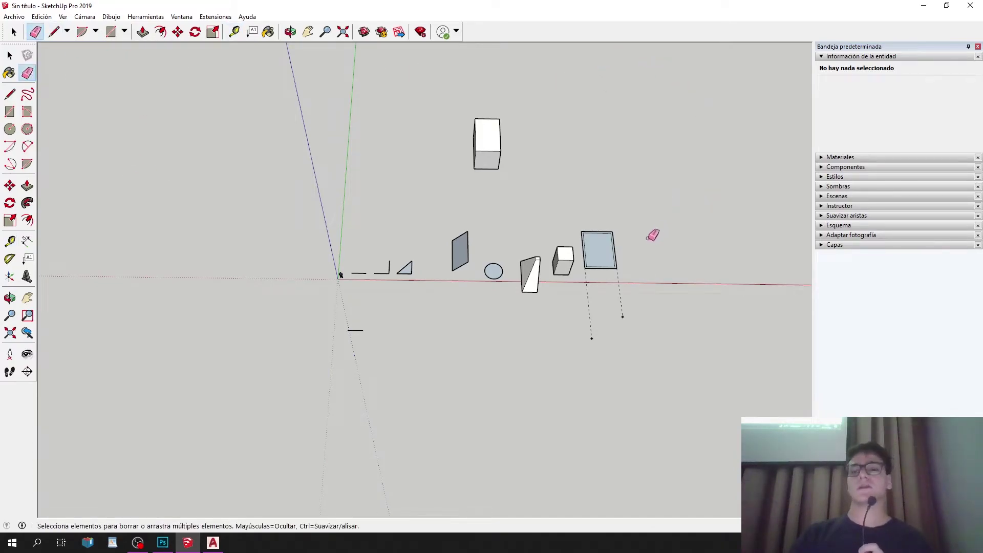
pyautogui.click(617, 250)
pyautogui.click(600, 232)
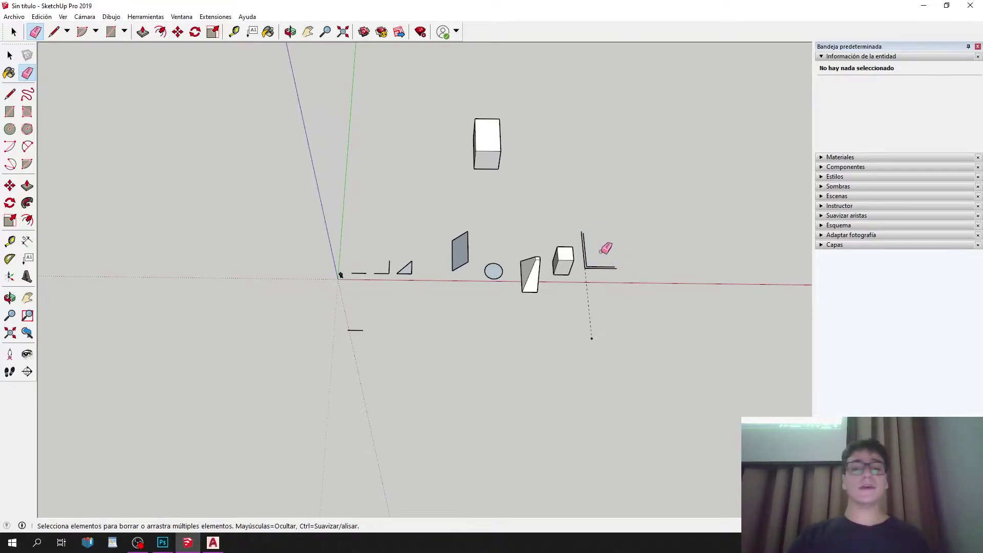
pyautogui.hotkey('ctrl', 'z')
pyautogui.hotkey('ctrl', 'z')
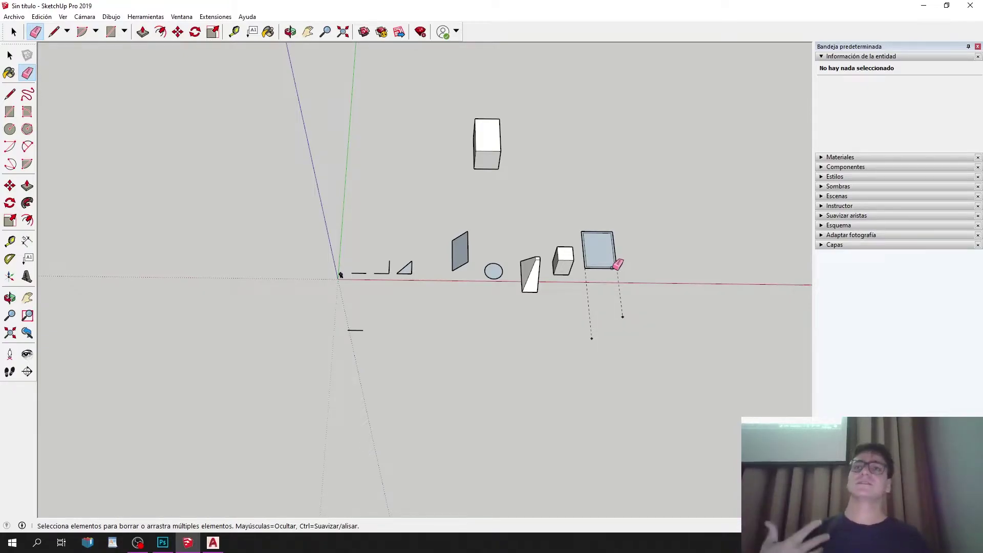
# Erase the framed rectangle's inner edges one after another with the Eraser.
pyautogui.scroll(1, 738, 154)
pyautogui.scroll(7, 531, 308)
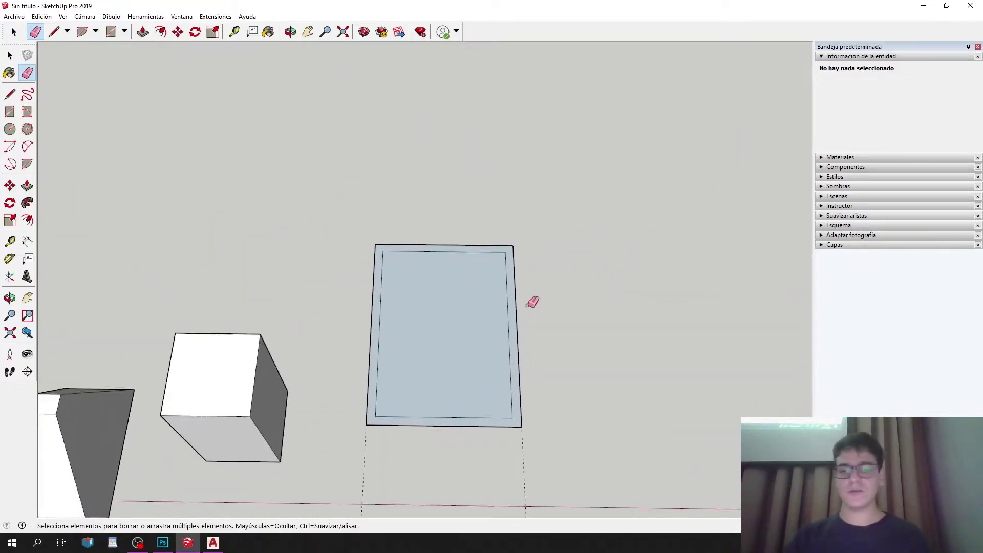
pyautogui.scroll(-3, 537, 207)
pyautogui.moveTo(538, 209)
pyautogui.mouseDown()
pyautogui.moveTo(570, 209)
pyautogui.moveTo(554, 211)
pyautogui.mouseUp()
pyautogui.hotkey('ctrl', 'z')
pyautogui.click(427, 369)
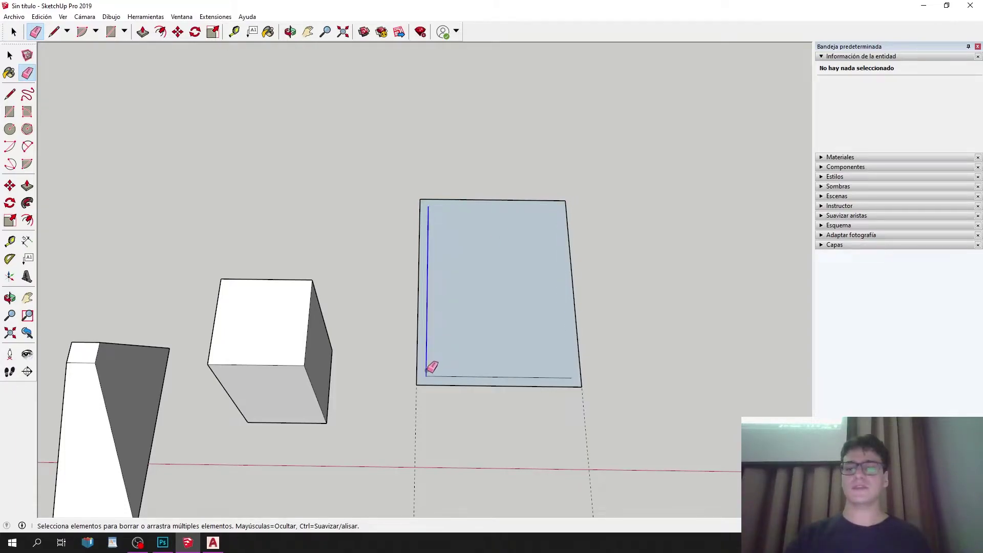
pyautogui.click(485, 379)
pyautogui.moveTo(567, 289)
pyautogui.mouseDown()
pyautogui.moveTo(581, 262)
pyautogui.moveTo(448, 250)
pyautogui.moveTo(527, 443)
pyautogui.mouseUp()
# Undo all the erasures on the framed rectangle and return to the Select tool.
pyautogui.hotkey('ctrl', 'z')
pyautogui.hotkey('ctrl', 'z')
pyautogui.hotkey('ctrl', 'z')
pyautogui.hotkey('ctrl', 'z')
pyautogui.hotkey('ctrl', 'z')
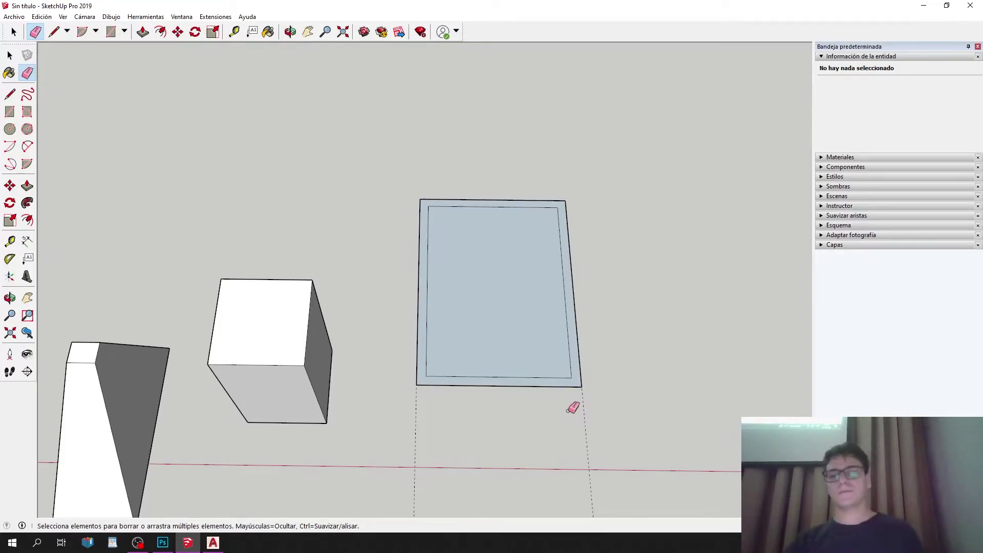
pyautogui.scroll(-3, 404, 213)
pyautogui.press('space')
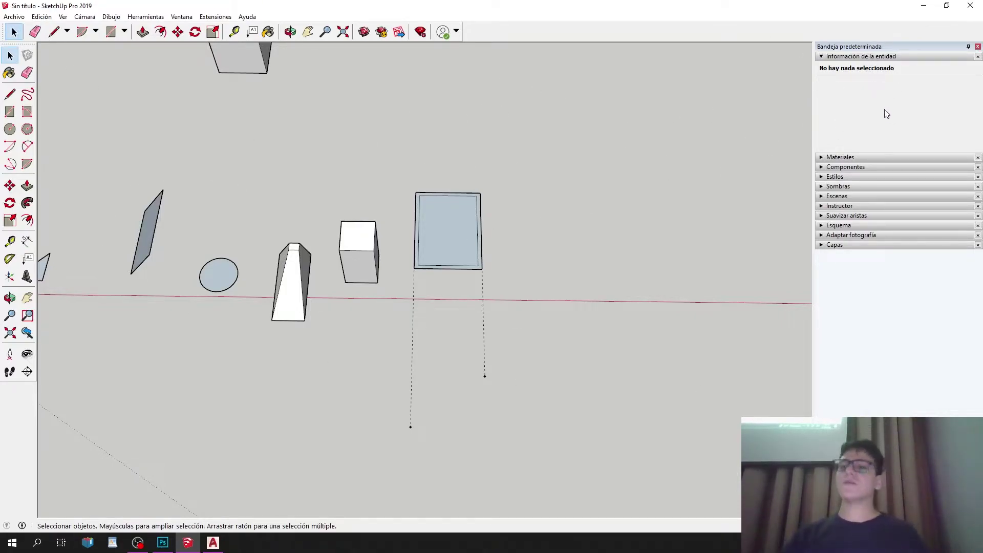
pyautogui.moveTo(635, 250); pyautogui.dragTo(426, 113, button='middle')
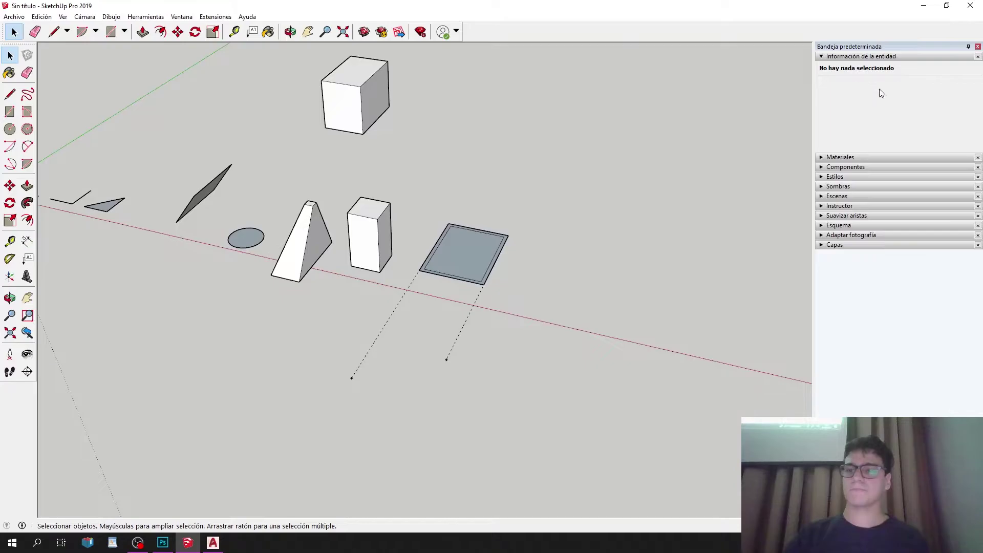
pyautogui.click(866, 157)
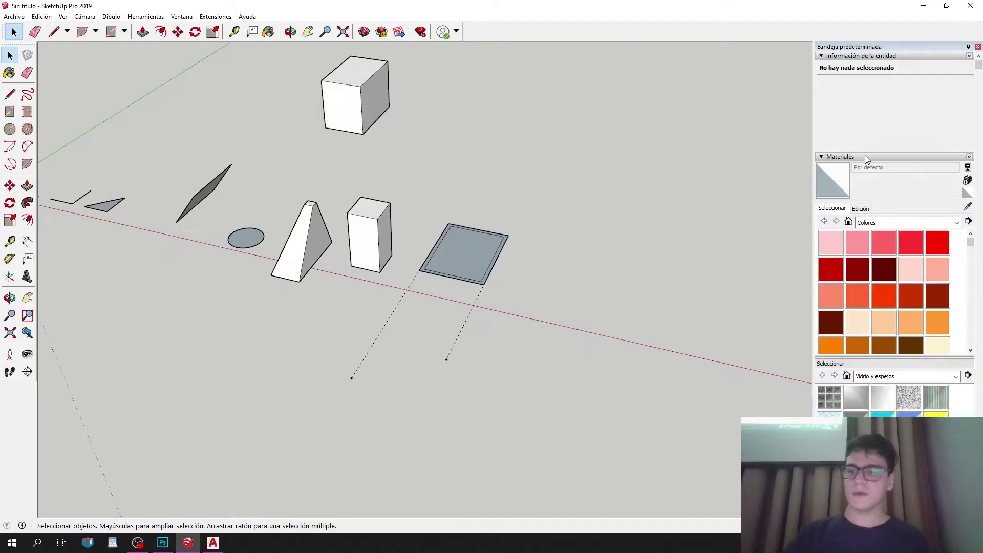
pyautogui.click(861, 156)
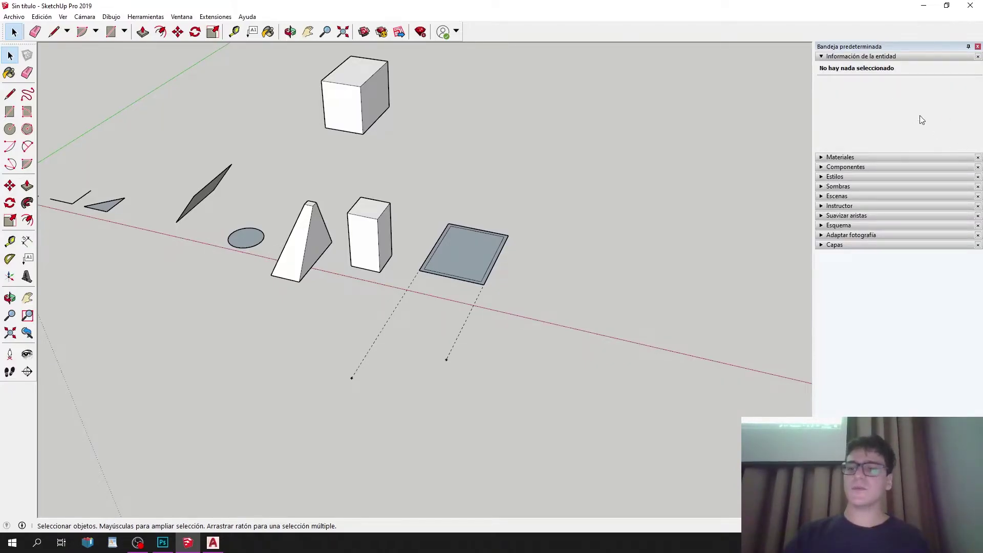
pyautogui.click(846, 56)
pyautogui.click(835, 57)
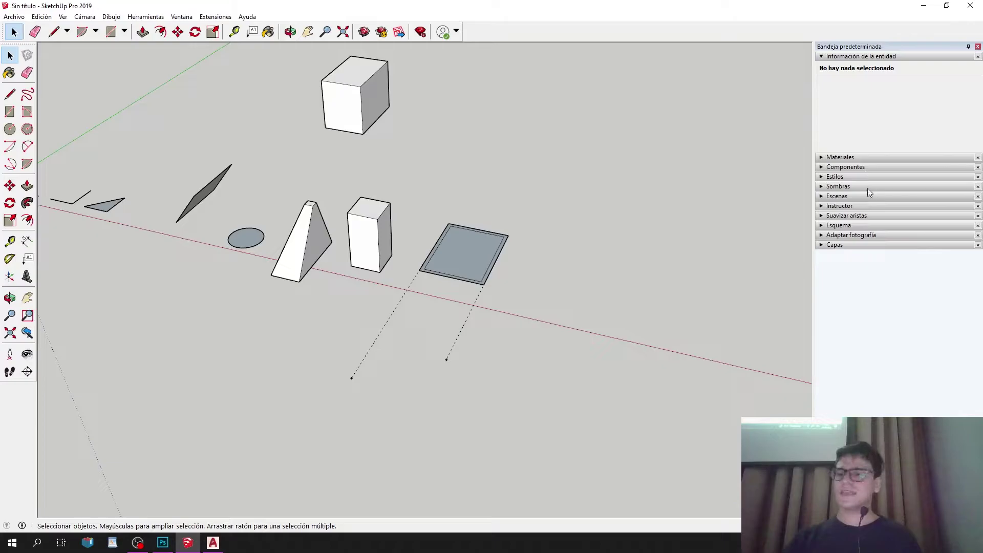
pyautogui.moveTo(328, 101); pyautogui.dragTo(321, 210, button='middle')
pyautogui.scroll(-5, 564, 208)
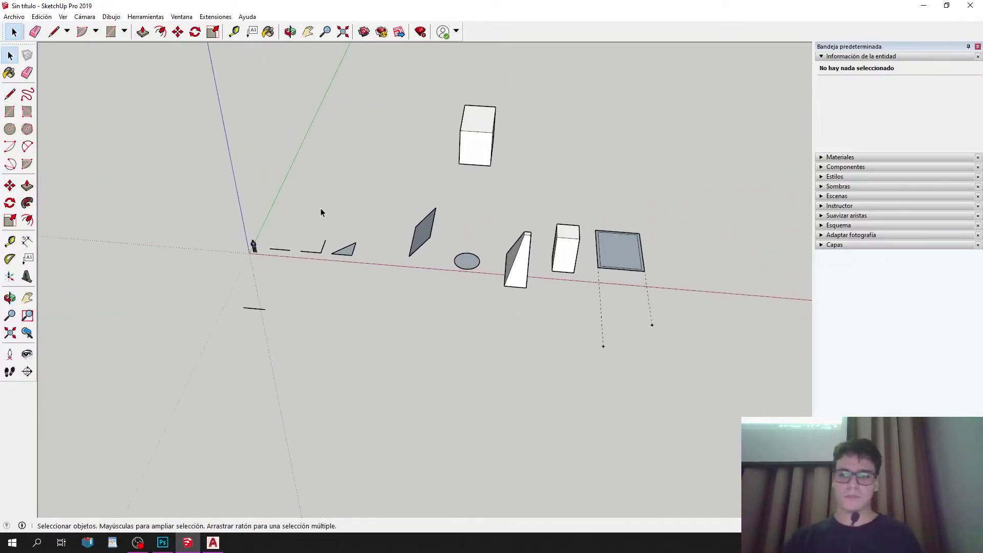
# Inspect the entity information of the line nearest the human figure, the whole triangle, and the triangle's face.
pyautogui.scroll(3, 323, 215)
pyautogui.click(244, 267)
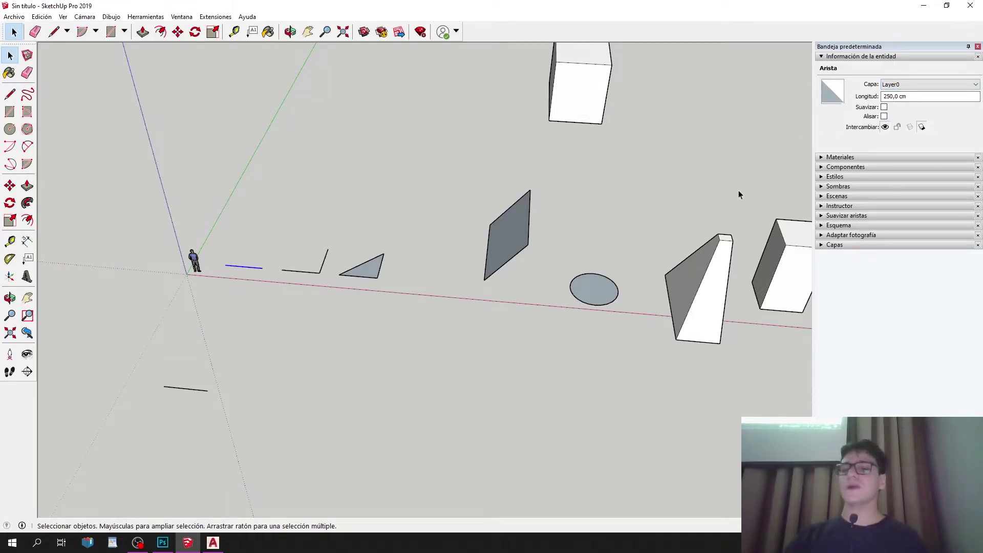
pyautogui.scroll(3, 377, 266)
pyautogui.moveTo(425, 193); pyautogui.dragTo(338, 323)
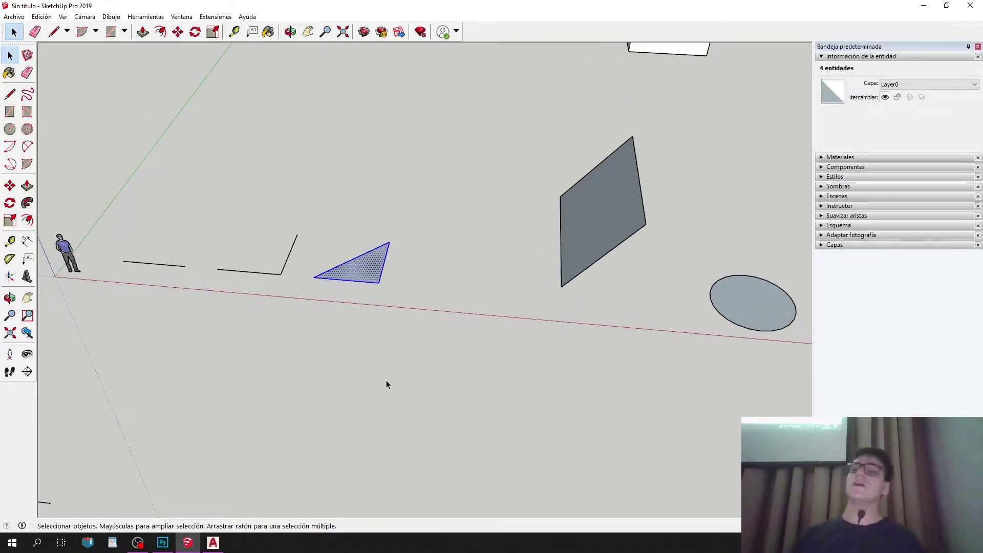
pyautogui.scroll(1, 404, 225)
pyautogui.scroll(3, 353, 276)
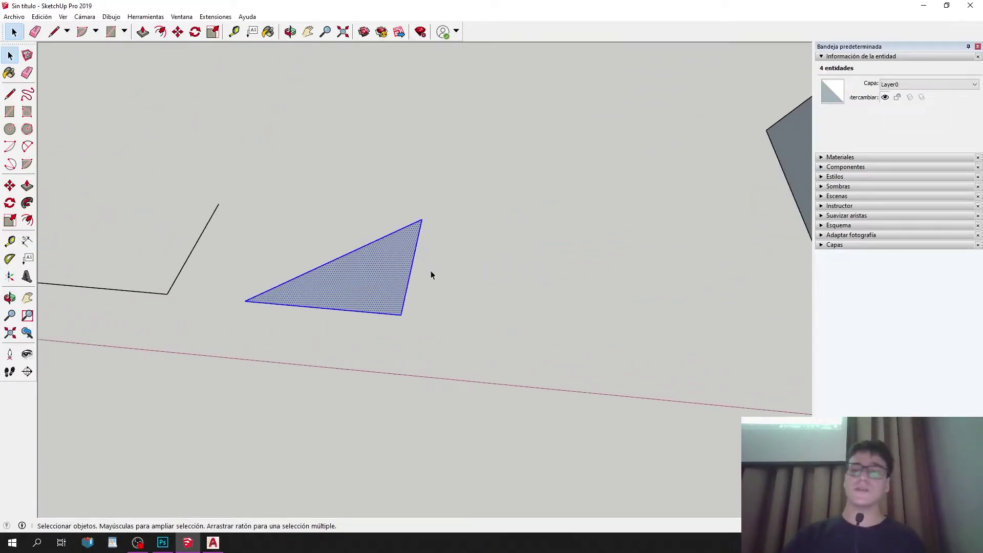
pyautogui.click(375, 289)
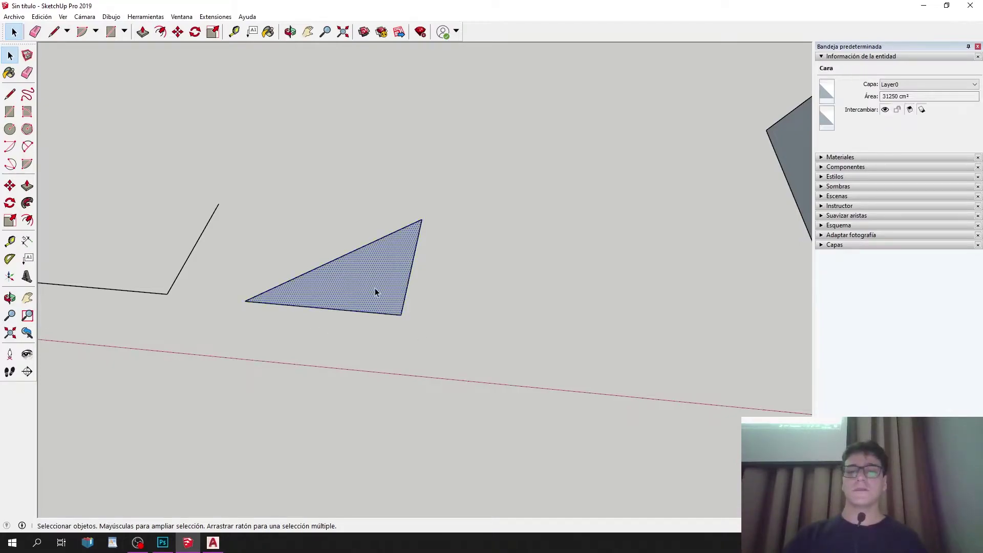
pyautogui.scroll(-4, 647, 140)
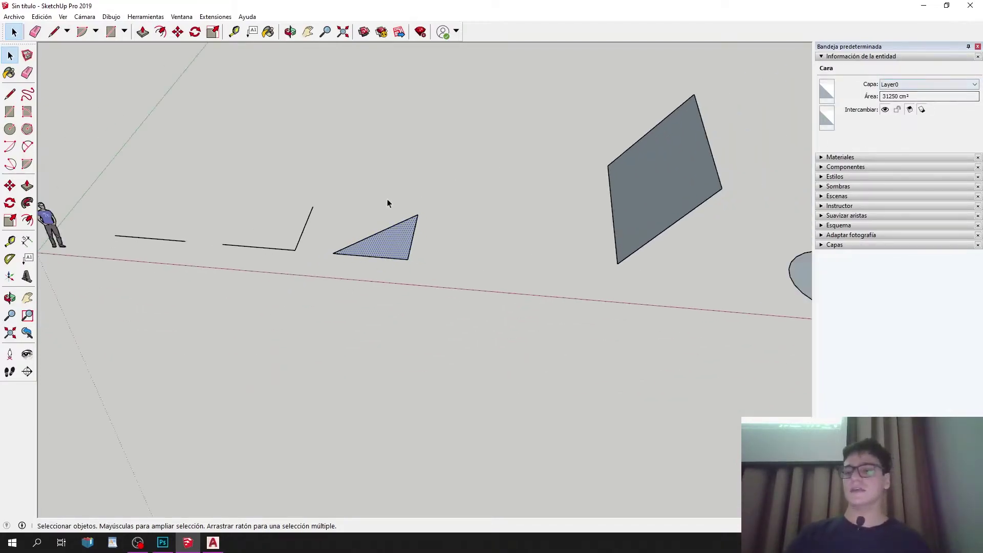
# Inspect the entity information of a face among the larger shapes and clear the selection.
pyautogui.scroll(-5, 347, 193)
pyautogui.moveTo(675, 114); pyautogui.dragTo(442, 302)
pyautogui.scroll(2, 755, 245)
pyautogui.click(470, 313)
pyautogui.click(468, 367)
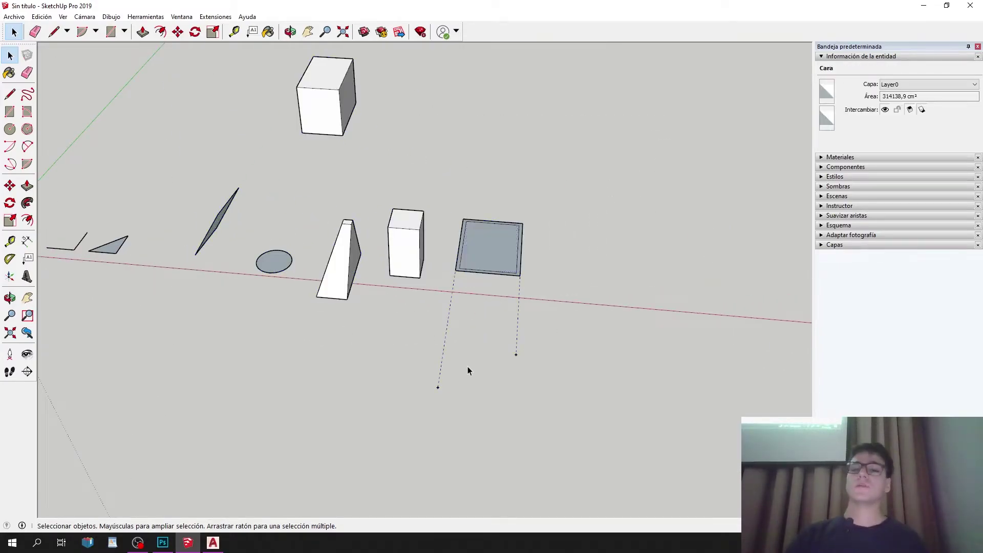
# Collapse the entity information section and expand the Materiales section.
pyautogui.moveTo(564, 176); pyautogui.dragTo(910, 50, button='middle')
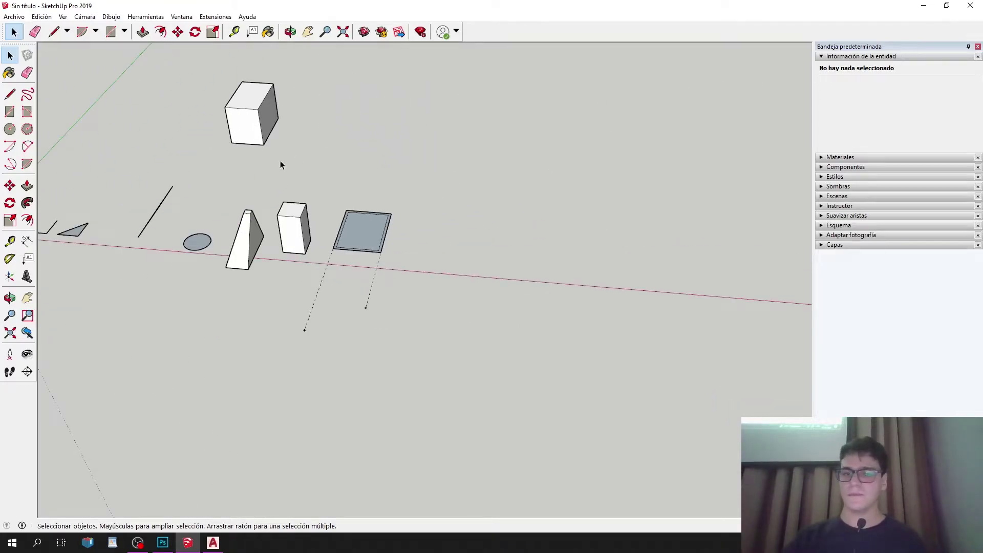
pyautogui.click(866, 57)
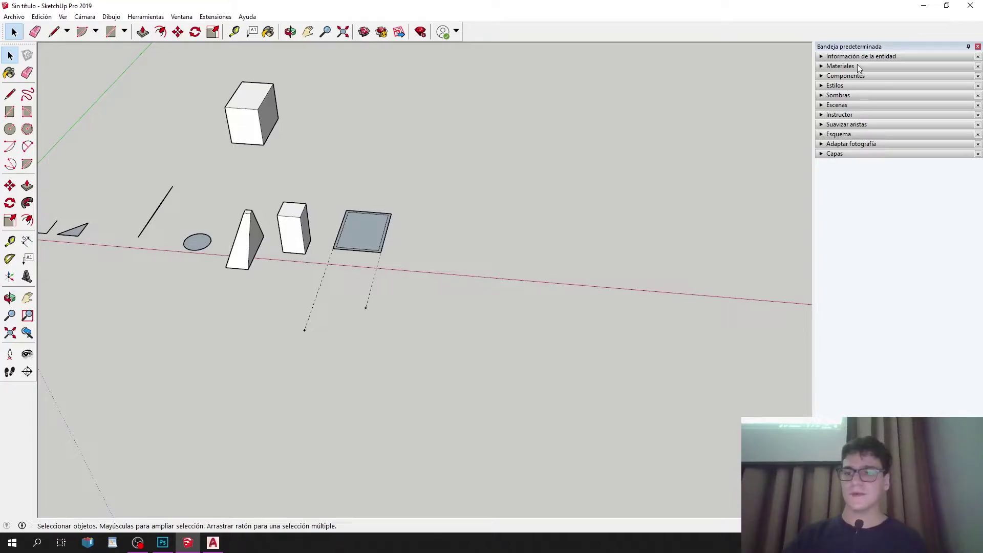
pyautogui.click(855, 65)
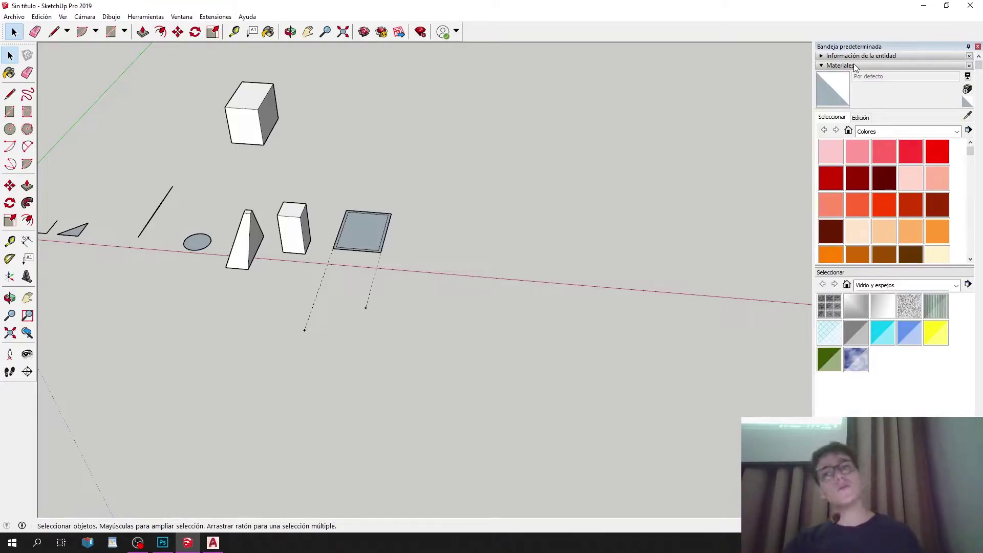
# Collapse the Materiales section and look through the Componentes and Estilos sections, collapsing each one again.
pyautogui.click(855, 64)
pyautogui.click(847, 77)
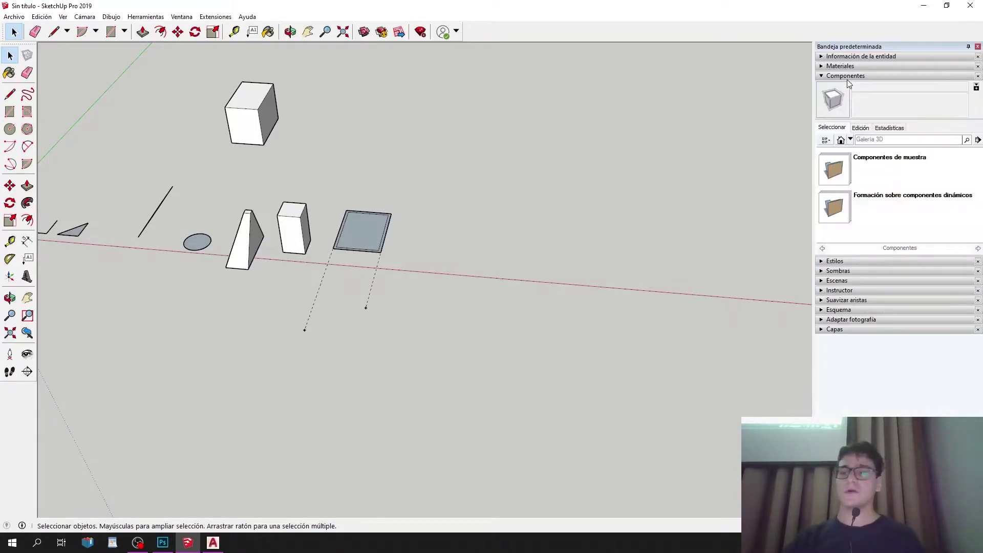
pyautogui.click(850, 77)
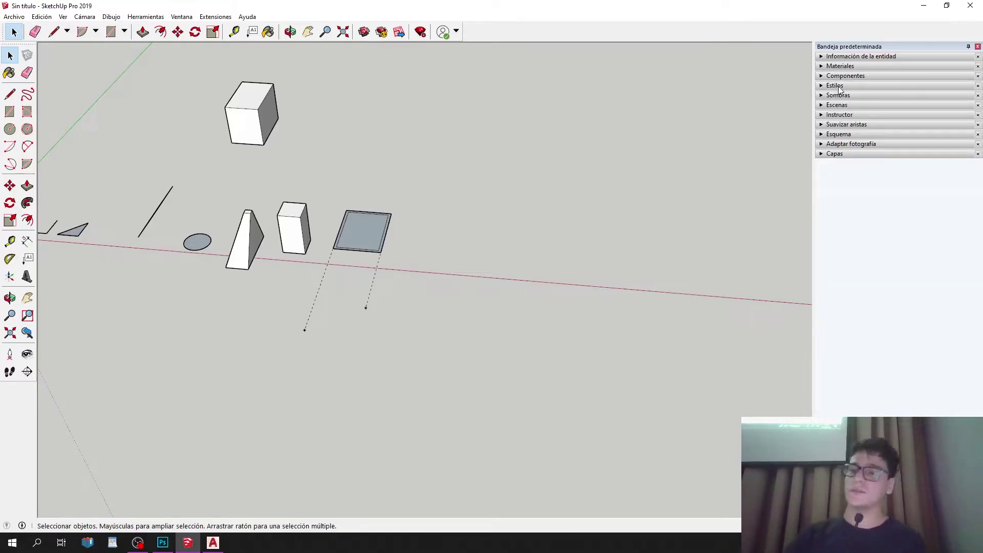
pyautogui.click(839, 86)
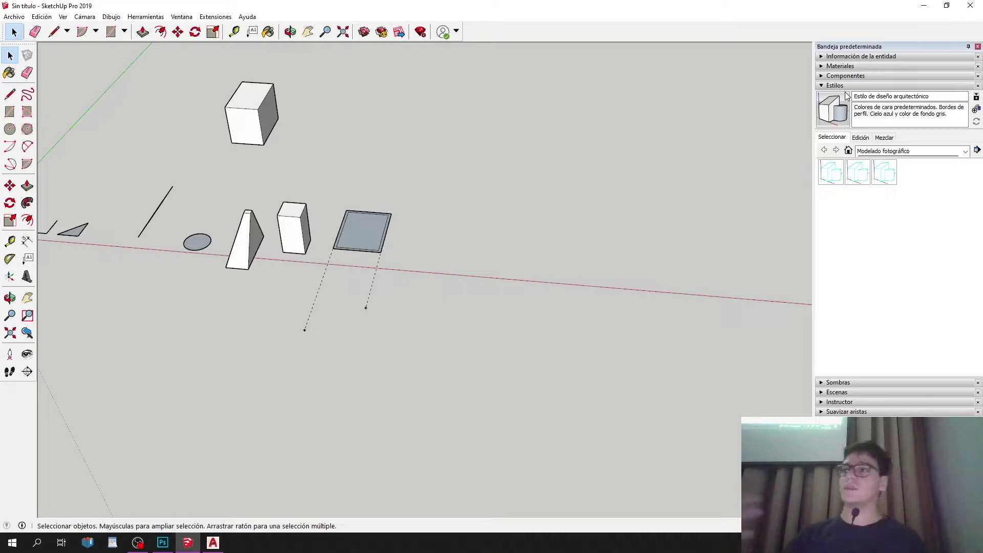
pyautogui.click(854, 87)
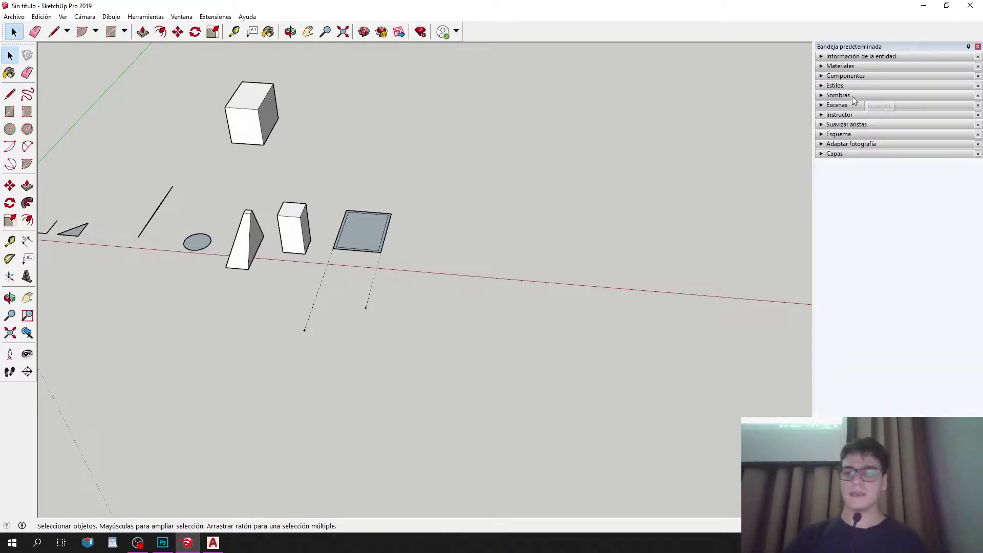
# Look at the shadow settings in Sombras and the scene options in Escenas, collapsing both sections again.
pyautogui.click(850, 96)
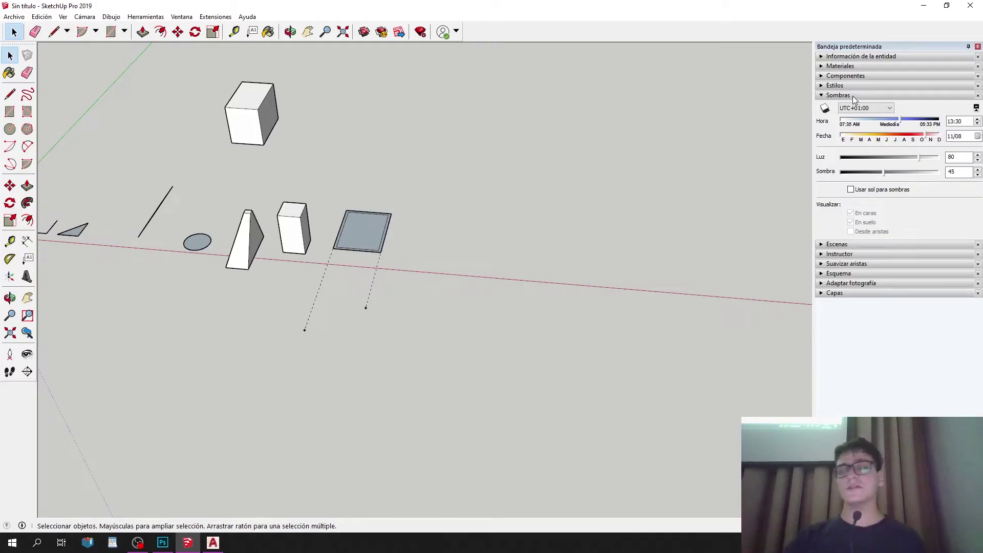
pyautogui.click(853, 95)
pyautogui.click(845, 105)
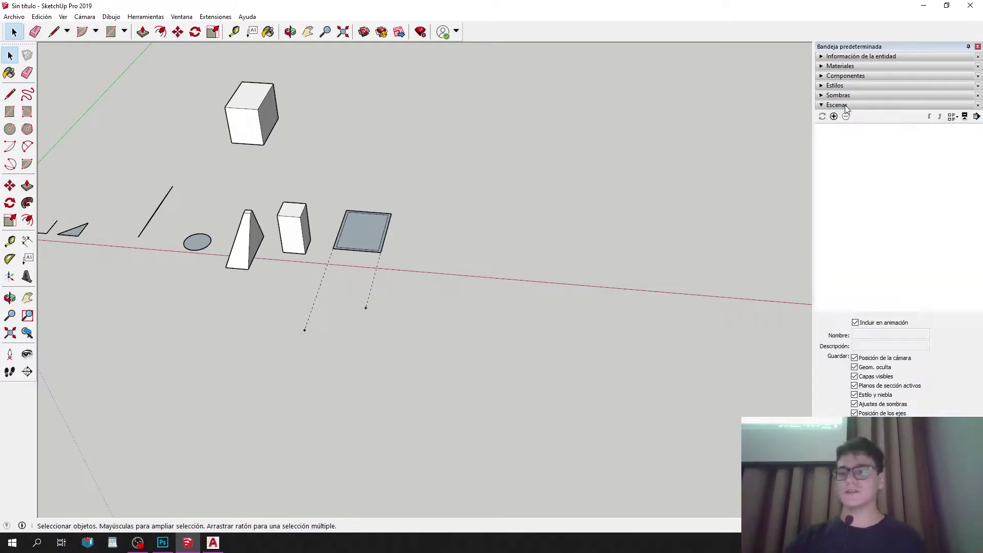
pyautogui.click(850, 105)
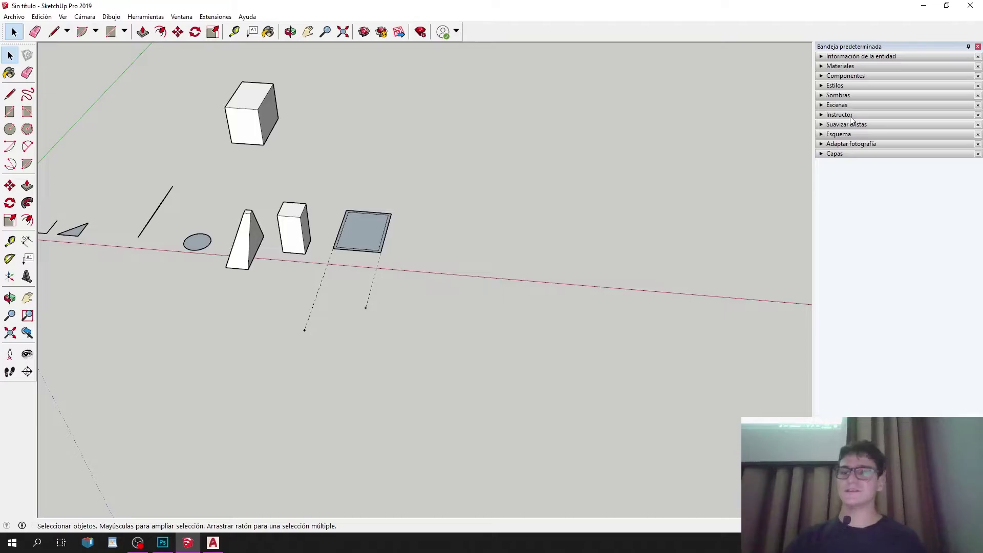
# Expand the Instructor section, remove it from the tray, and look briefly at the Suavizar aristas section.
pyautogui.click(852, 116)
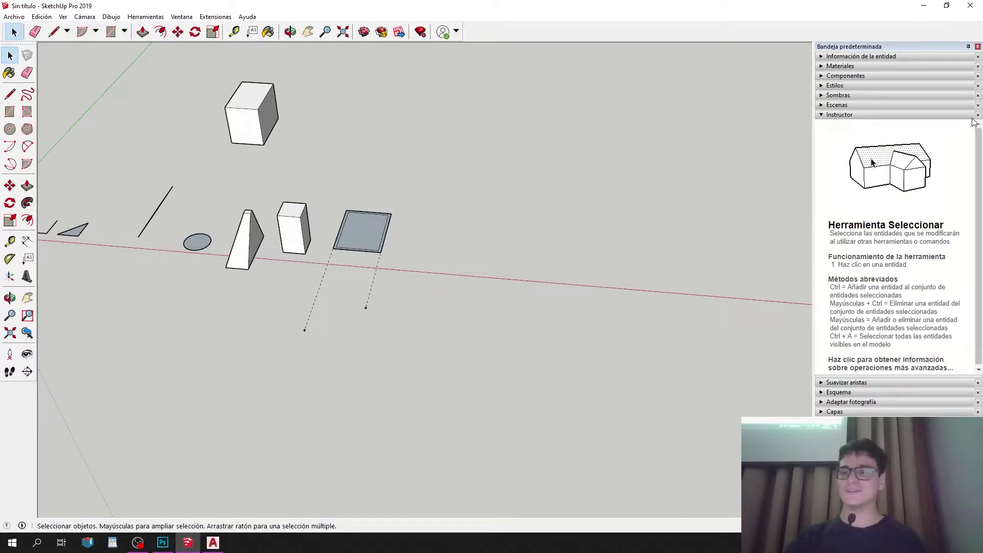
pyautogui.click(940, 116)
pyautogui.click(864, 117)
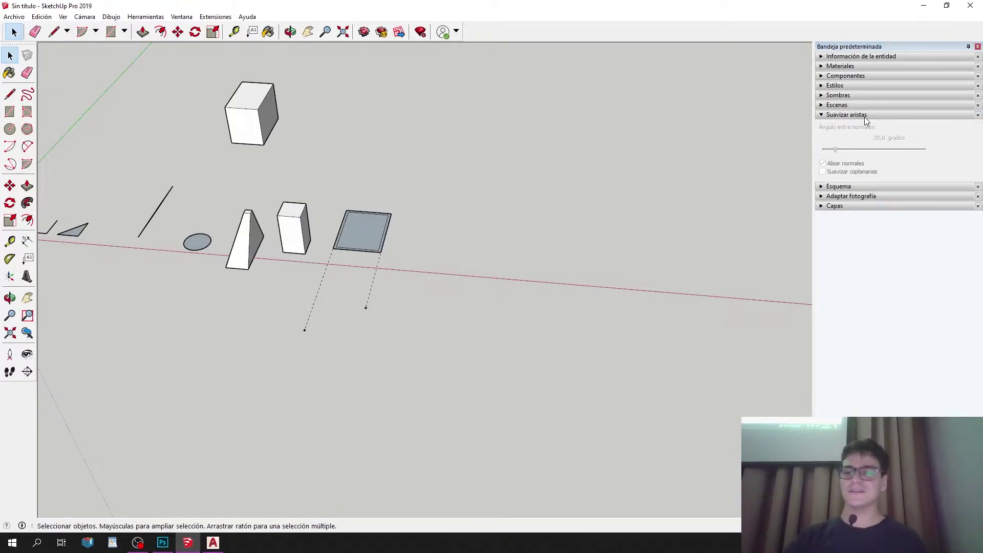
pyautogui.click(864, 117)
# Look at the model outline in Esquema and the layer list in Capas, collapsing both sections again.
pyautogui.click(856, 125)
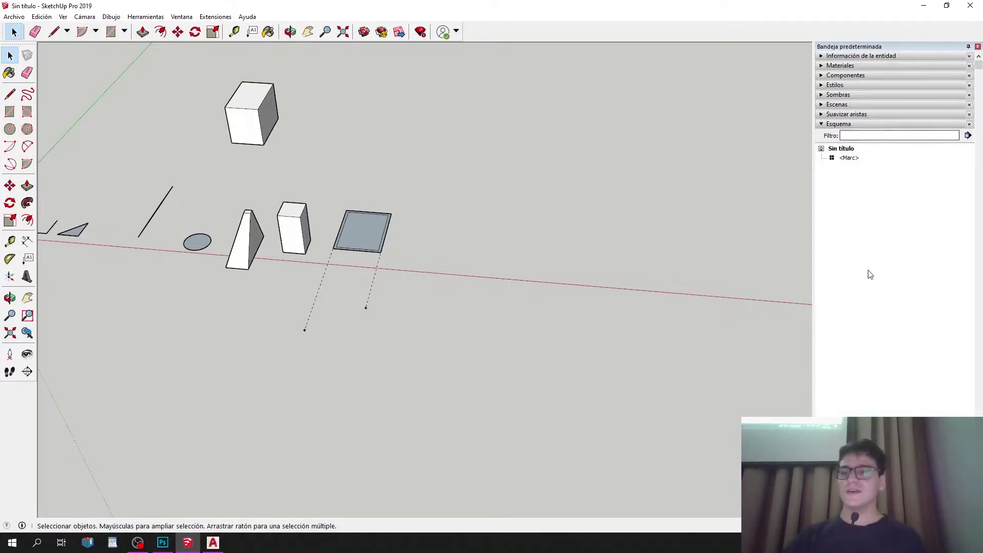
pyautogui.click(852, 125)
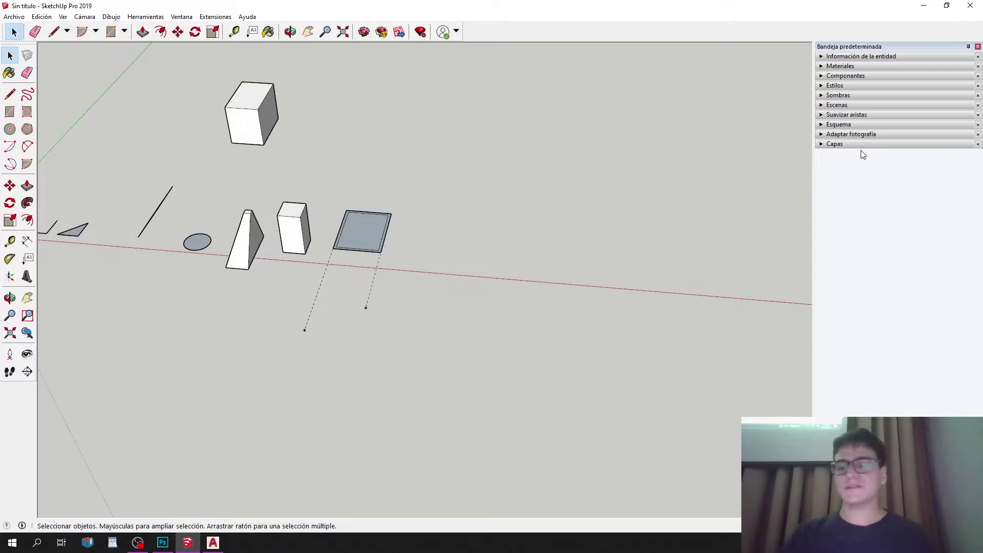
pyautogui.click(835, 146)
pyautogui.click(835, 144)
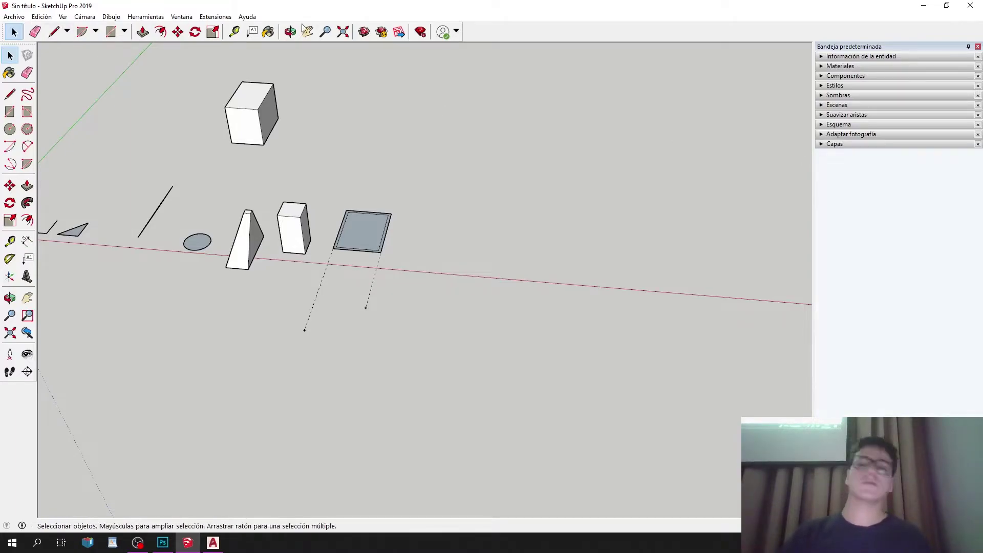
pyautogui.click(835, 145)
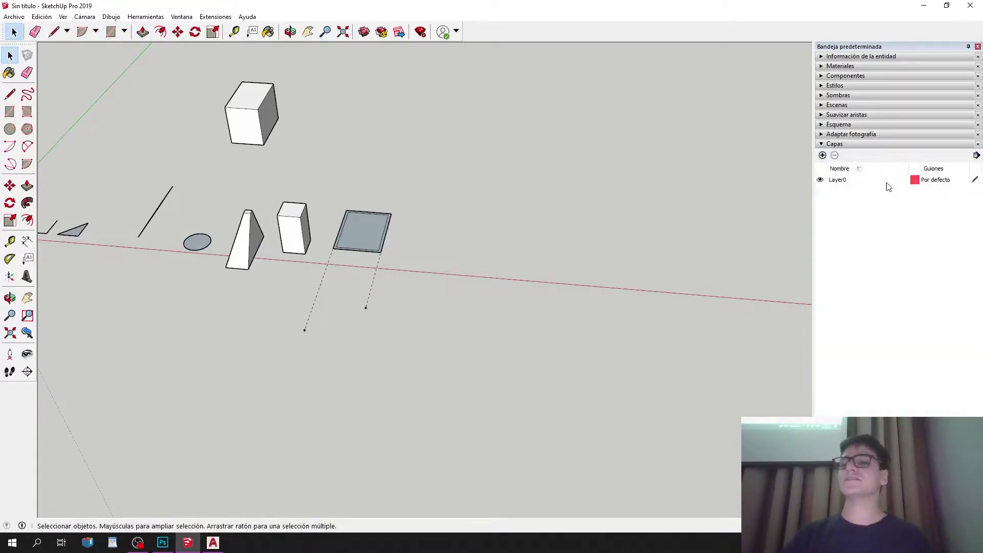
pyautogui.click(865, 144)
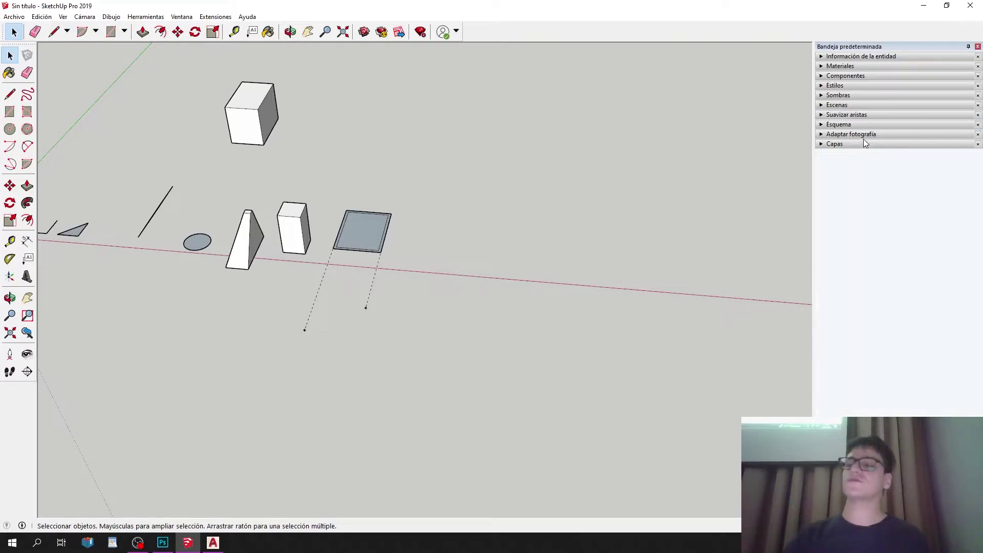
# Draw a small rectangle on open ground beyond the existing shapes and Push/Pull it upward into a box.
pyautogui.click(9, 111)
pyautogui.scroll(-3, 488, 165)
pyautogui.scroll(3, 461, 172)
pyautogui.click(454, 179)
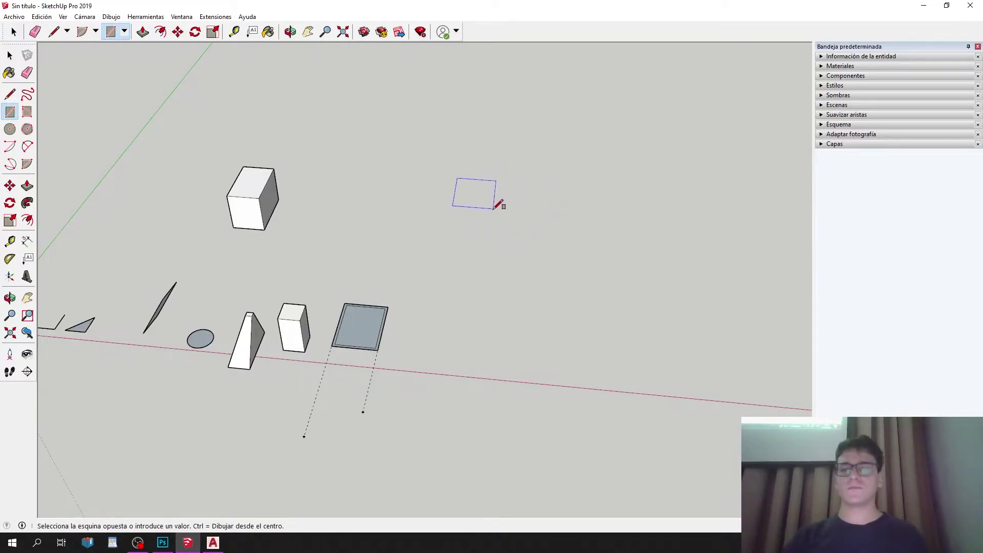
pyautogui.click(479, 196)
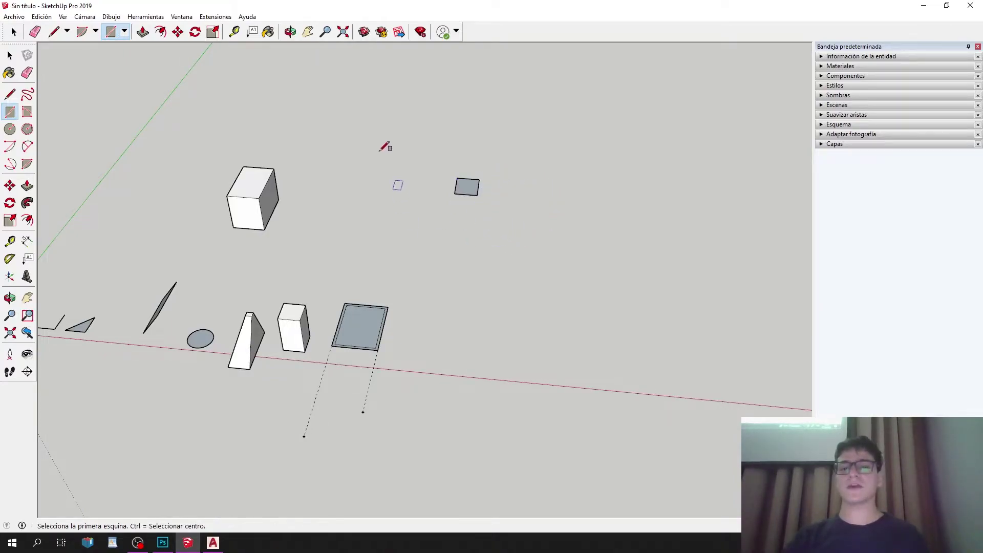
pyautogui.scroll(3, 379, 133)
pyautogui.press('p')
pyautogui.moveTo(584, 259); pyautogui.dragTo(581, 205)
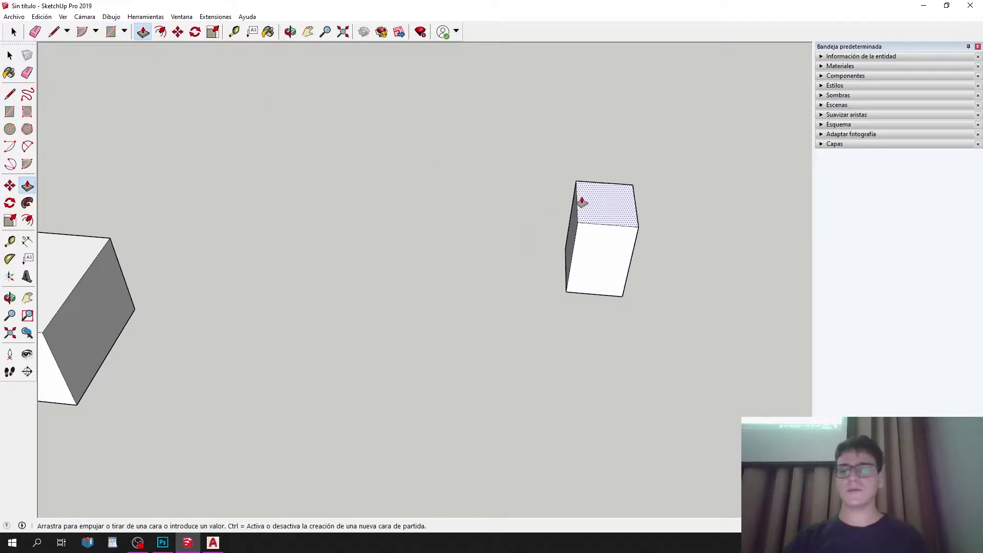
pyautogui.press('space')
# Select the whole new box and copy it twice to make a row of three separate boxes.
pyautogui.moveTo(575, 213); pyautogui.dragTo(500, 215, button='middle')
pyautogui.moveTo(461, 307); pyautogui.dragTo(63, 173)
pyautogui.press('m')
pyautogui.keyDown('ctrl'); pyautogui.click(414, 286); pyautogui.keyUp('ctrl')
pyautogui.click(492, 266)
pyautogui.keyDown('ctrl'); pyautogui.click(496, 259); pyautogui.keyUp('ctrl')
pyautogui.click(555, 248)
pyautogui.press('space')
# Select all connected faces and edges of the first box in the row and try moving it as a whole.
pyautogui.moveTo(555, 248); pyautogui.dragTo(346, 243, button='middle')
pyautogui.scroll(3, 368, 254)
pyautogui.click(446, 254)
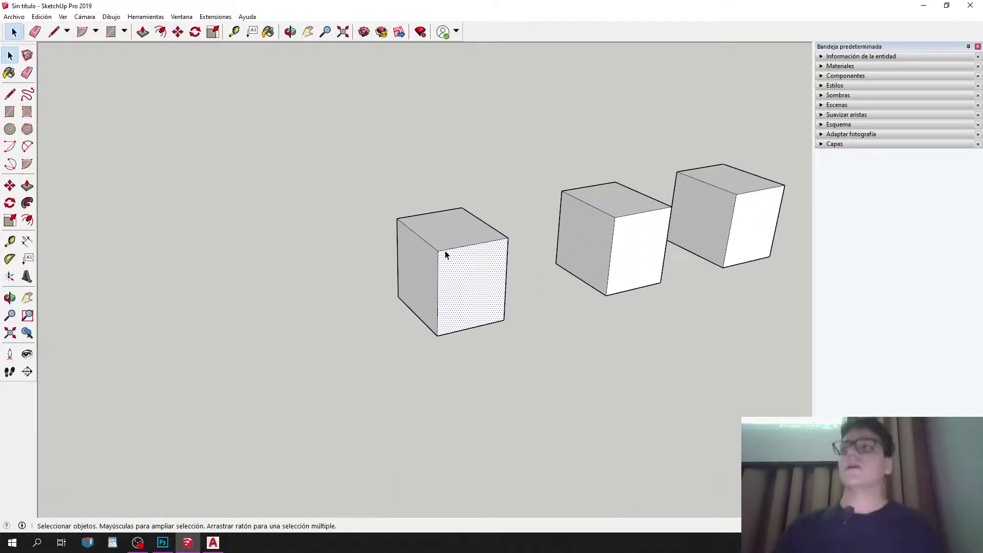
pyautogui.moveTo(474, 291); pyautogui.dragTo(456, 255, button='middle')
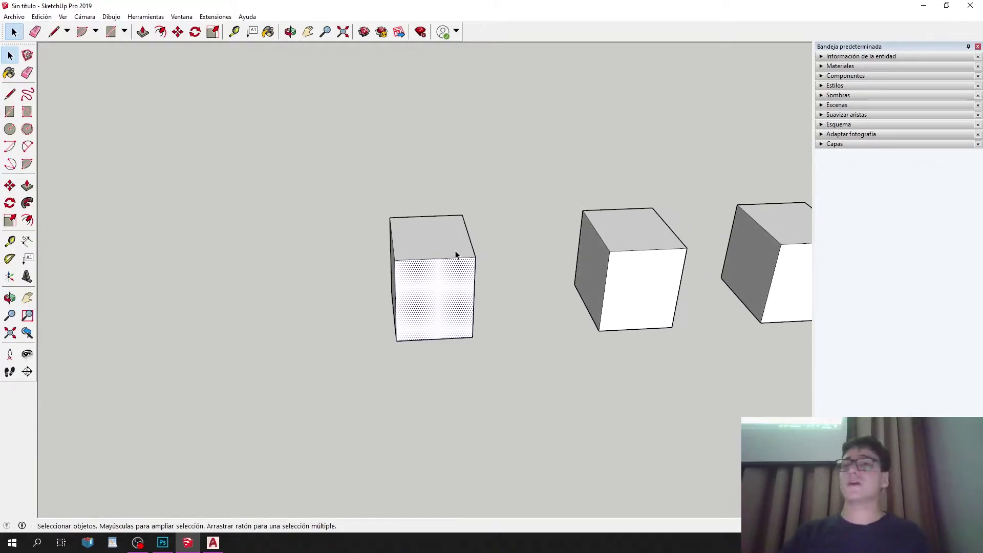
pyautogui.tripleClick(450, 256)
pyautogui.click(427, 205)
pyautogui.click(391, 221)
pyautogui.tripleClick(434, 264)
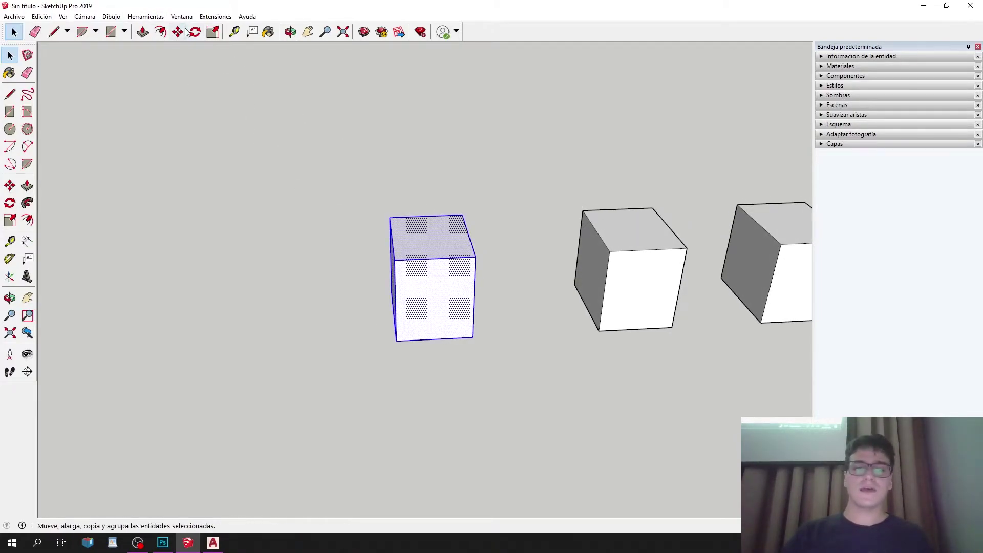
pyautogui.press('m')
pyautogui.click(420, 251)
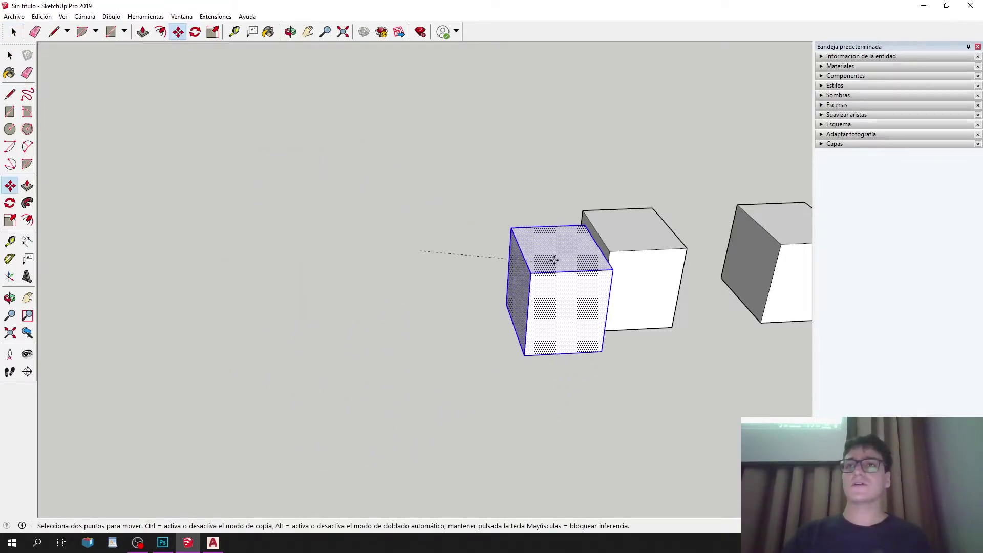
pyautogui.click(417, 214)
pyautogui.press('space')
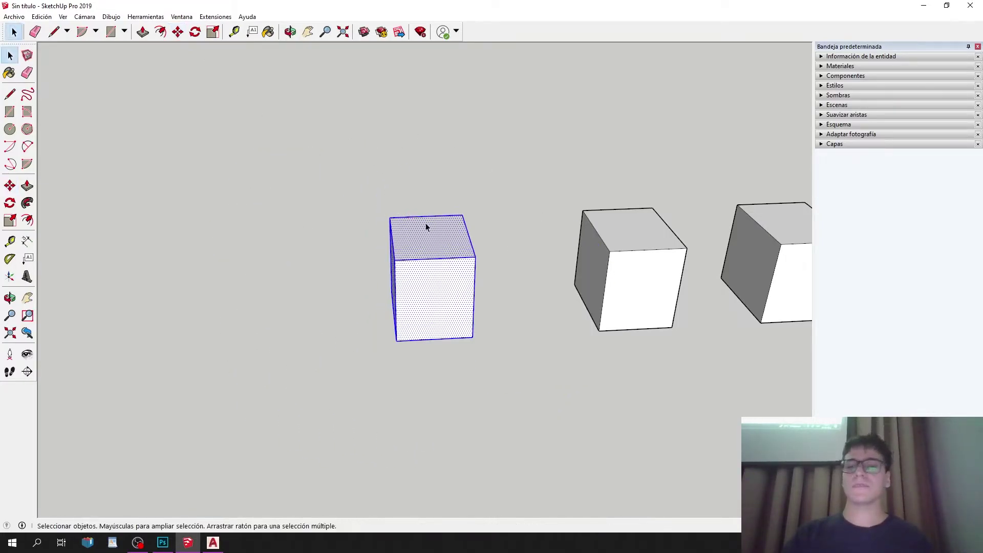
# Try moving only the back top edge of the same box to stretch its geometry, and cancel the move.
pyautogui.click(407, 216)
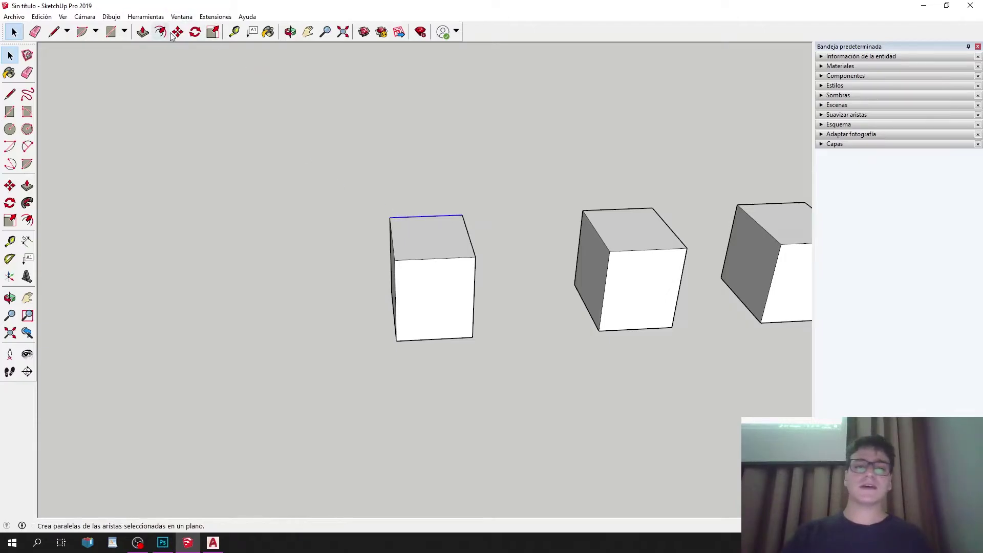
pyautogui.press('m')
pyautogui.click(428, 215)
pyautogui.moveTo(309, 143); pyautogui.dragTo(724, 130, button='middle')
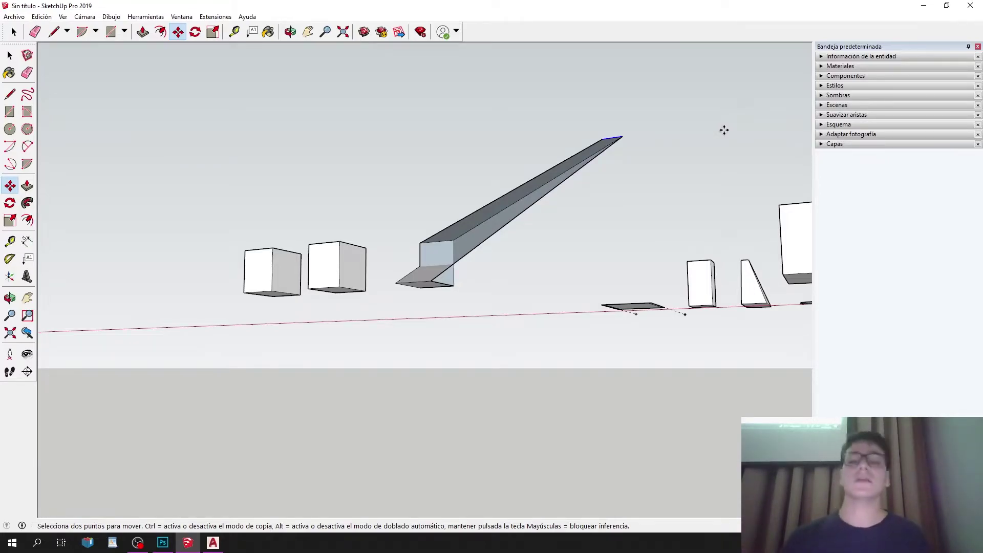
pyautogui.moveTo(724, 130); pyautogui.dragTo(224, 246, button='middle')
pyautogui.press('Escape')
pyautogui.moveTo(272, 226); pyautogui.dragTo(347, 279, button='middle')
pyautogui.press('space')
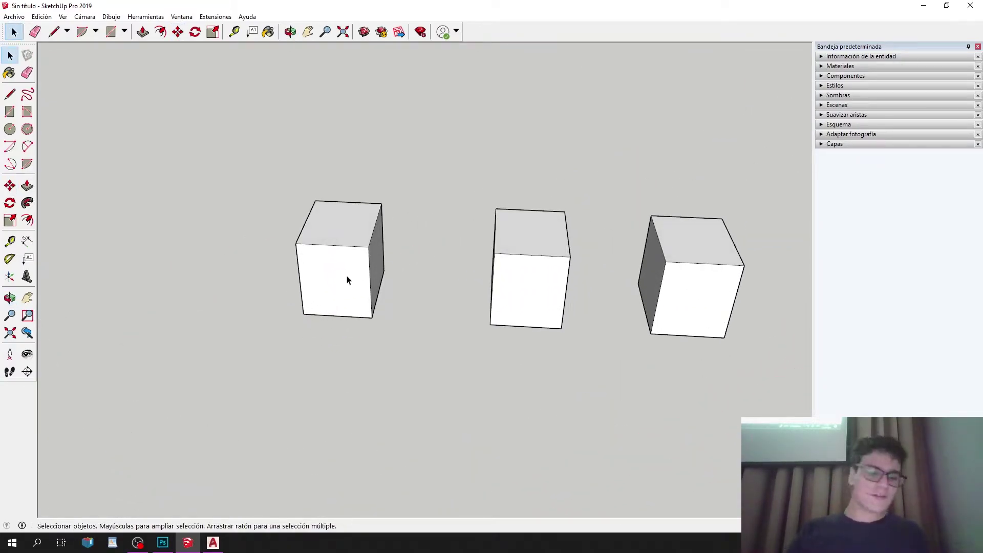
# Switch to the Photoshop sketch and hide the layer Capa 4 to clear the canvas.
pyautogui.hotkey('alt', 'Tab')
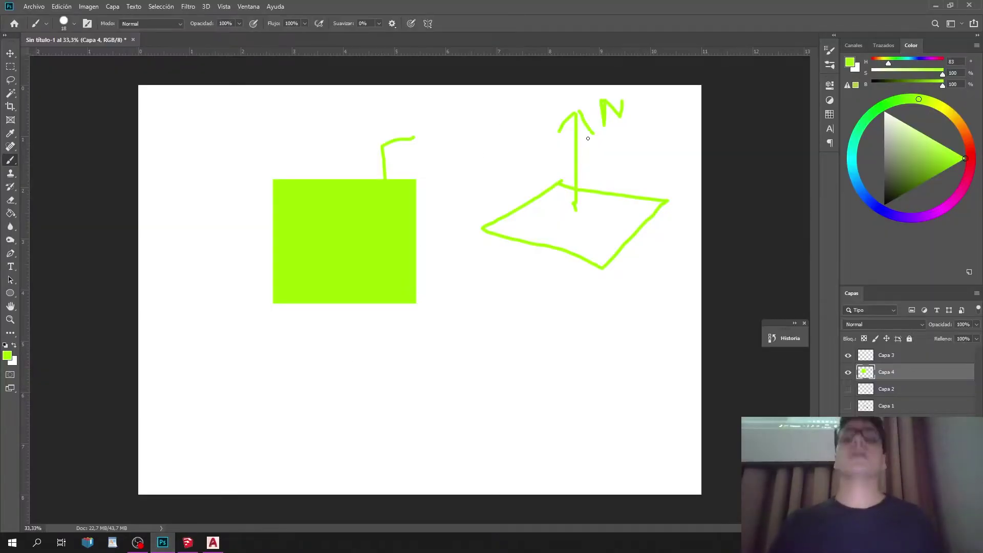
pyautogui.click(848, 372)
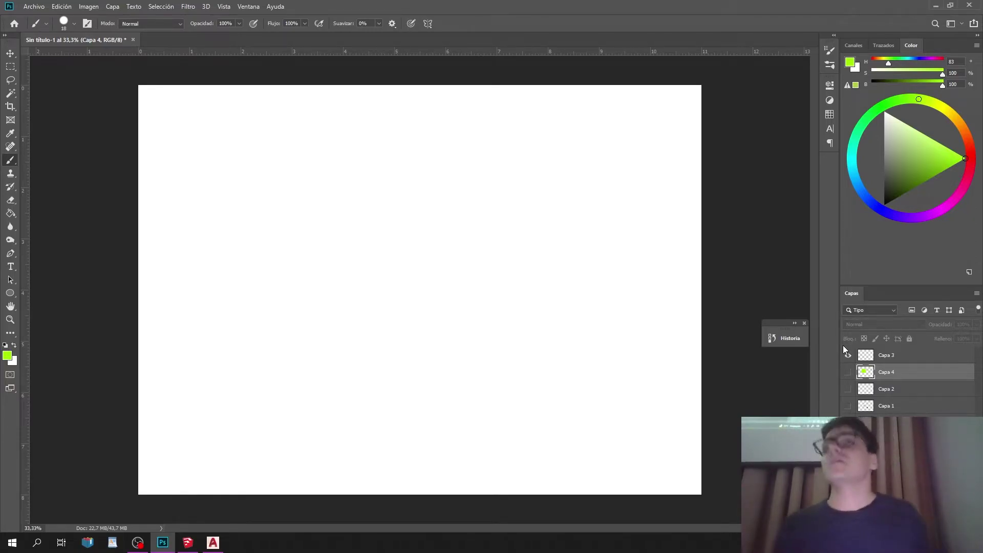
# Switch to AutoCAD and draw two separate upright rectangles side by side, close to the vertical axis.
pyautogui.hotkey('alt', 'Tab')
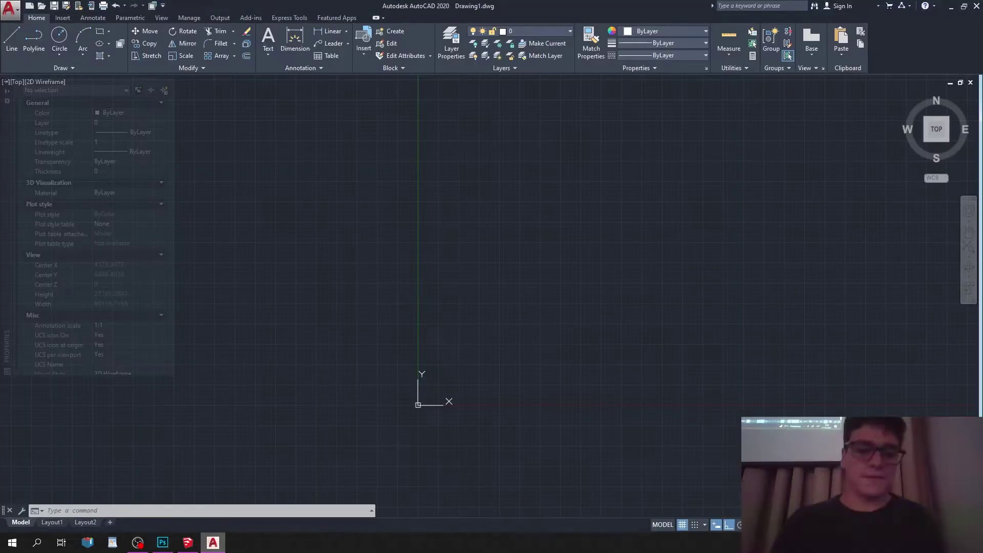
pyautogui.click(100, 32)
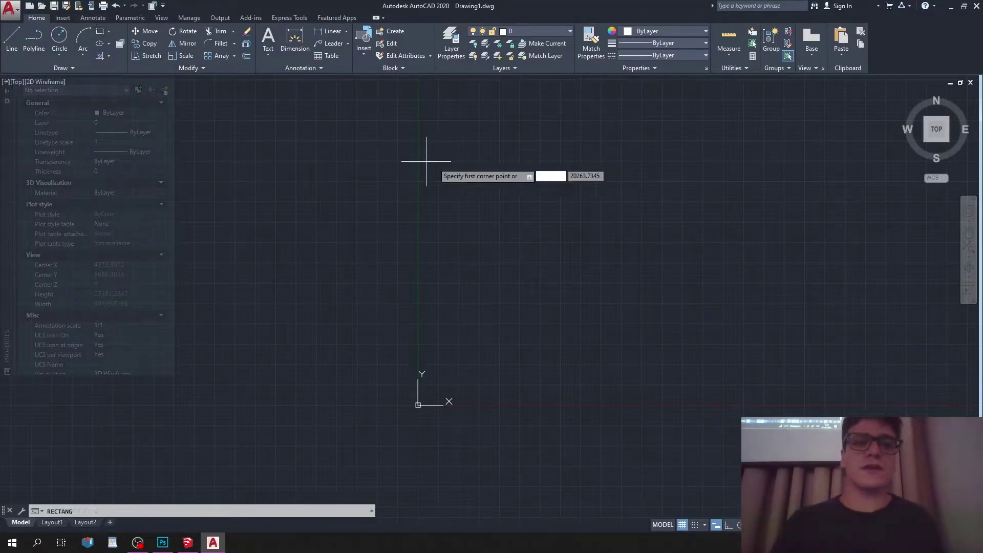
pyautogui.click(433, 149)
pyautogui.click(460, 187)
pyautogui.scroll(4, 463, 147)
pyautogui.press('Return')
pyautogui.click(456, 136)
pyautogui.click(592, 306)
# Delete the thin stray rectangle that crosses the side of the second rectangle.
pyautogui.click(563, 212)
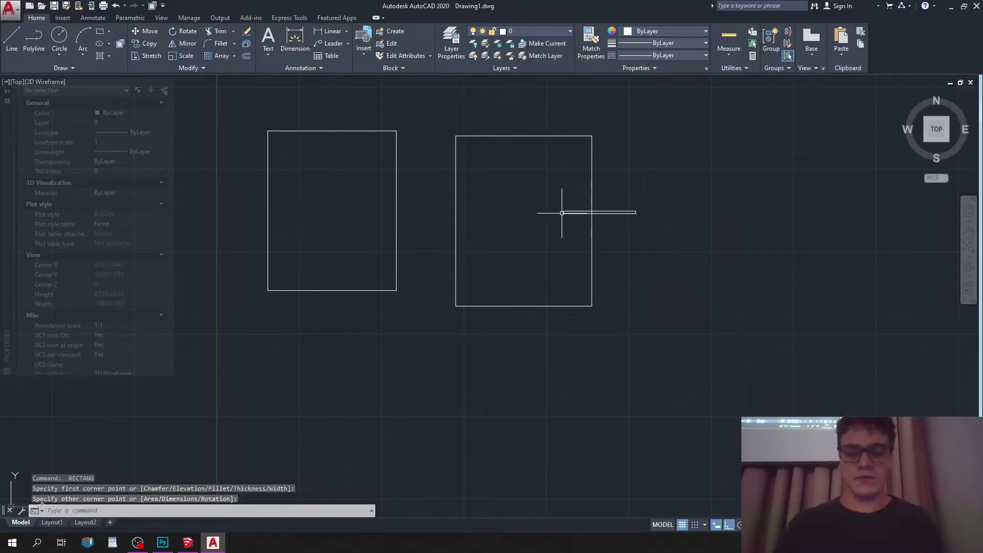
pyautogui.press('Escape')
pyautogui.click(602, 169)
pyautogui.click(577, 200)
pyautogui.click(663, 185)
pyautogui.click(633, 216)
pyautogui.press('Escape')
pyautogui.click(645, 197)
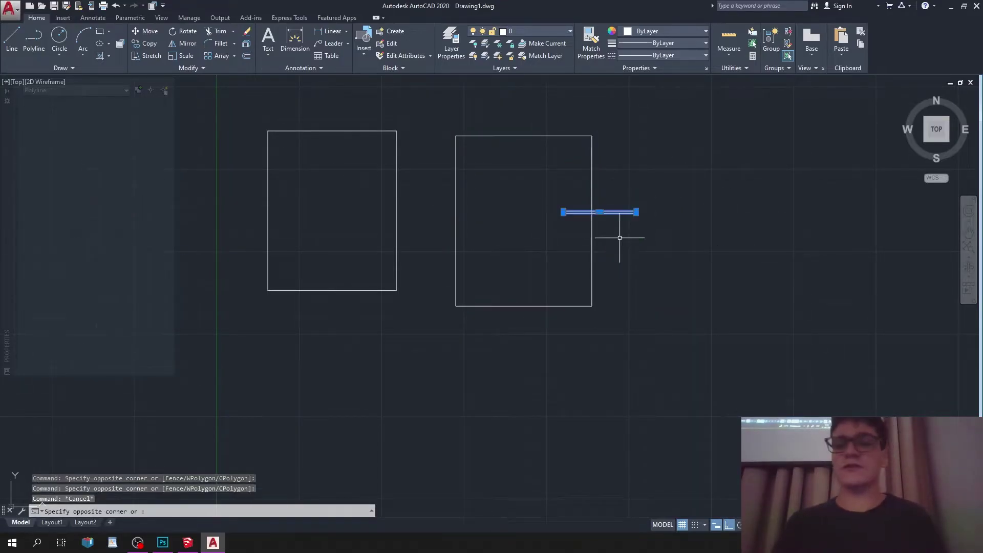
pyautogui.click(619, 237)
pyautogui.press('Delete')
# Start a block definition with the second rectangle as its object, and clear the selection.
pyautogui.click(607, 172)
pyautogui.click(527, 193)
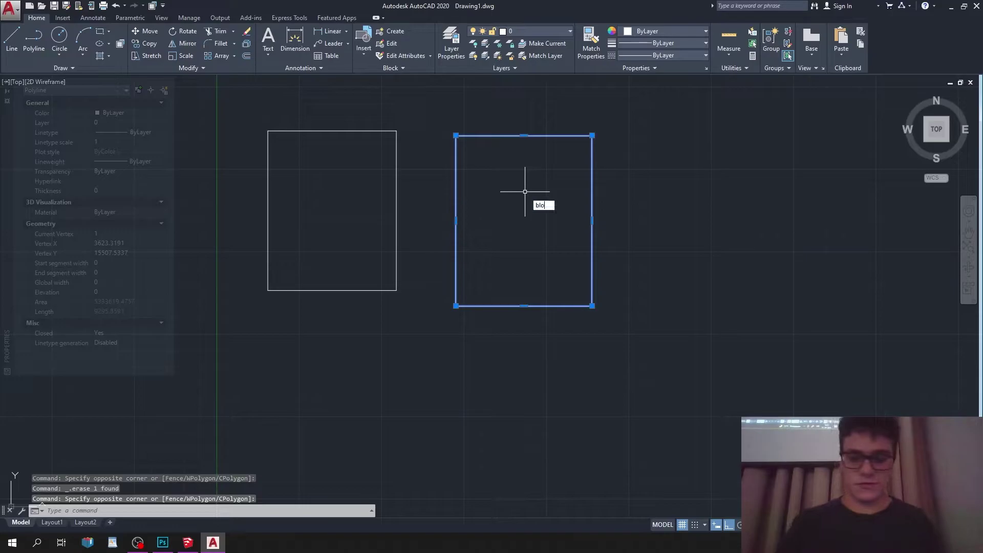
pyautogui.write('blo')
pyautogui.press('Return')
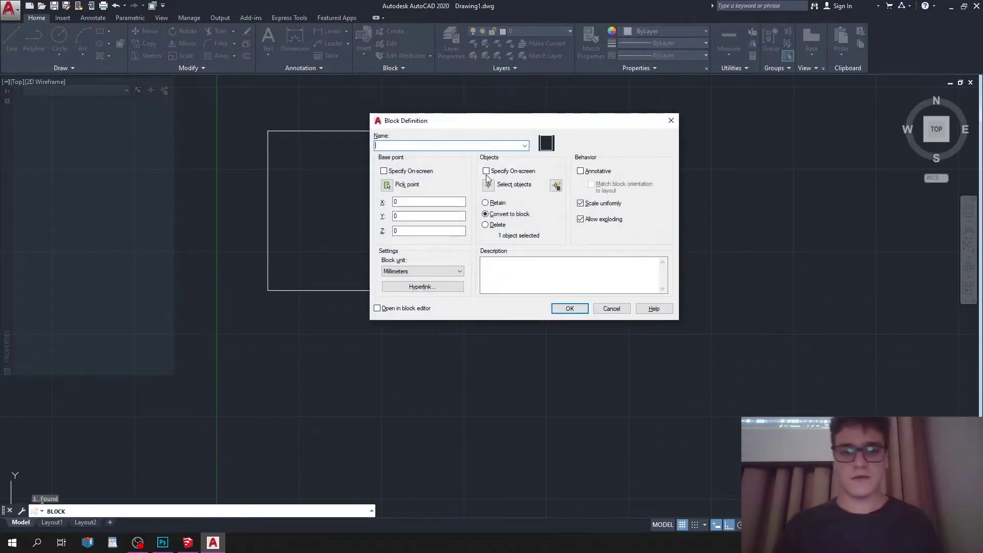
pyautogui.click(569, 192)
pyautogui.scroll(-6, 466, 248)
pyautogui.scroll(2, 512, 240)
pyautogui.scroll(2, 485, 253)
pyautogui.moveTo(504, 271); pyautogui.dragTo(616, 289, button='middle')
pyautogui.press('Escape')
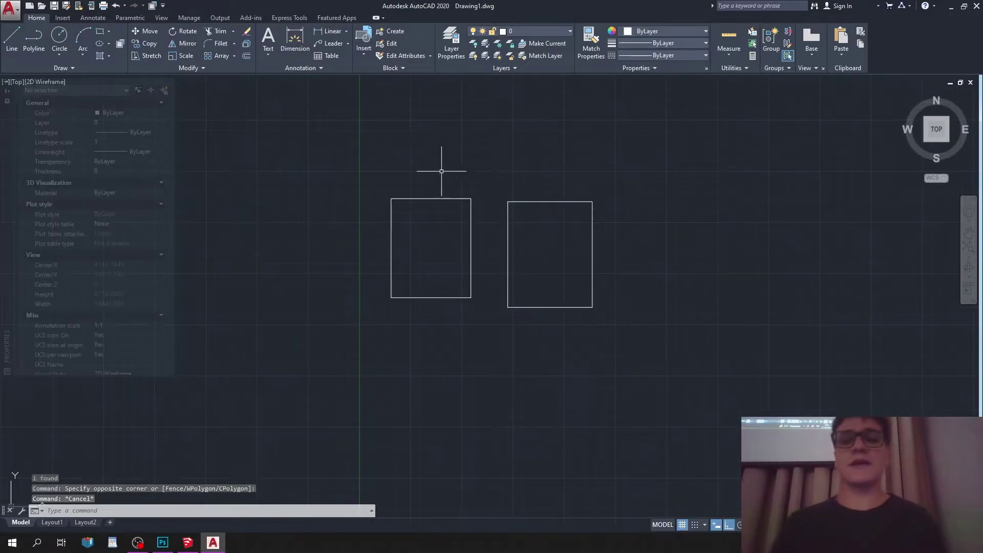
# Select the loose rectangle and the adjacent block rectangle one at a time to compare their properties, and clear the selection.
pyautogui.click(442, 171)
pyautogui.click(391, 215)
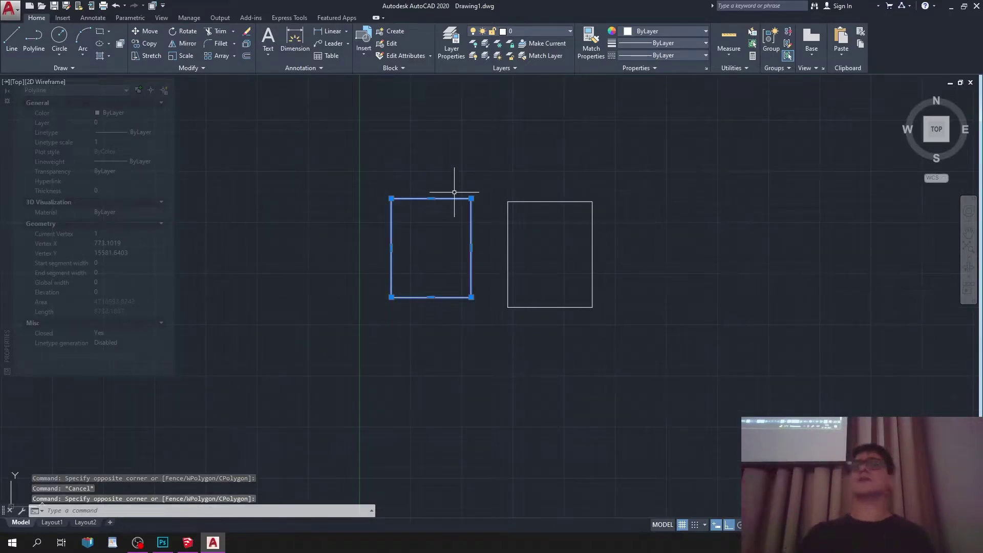
pyautogui.press('Escape')
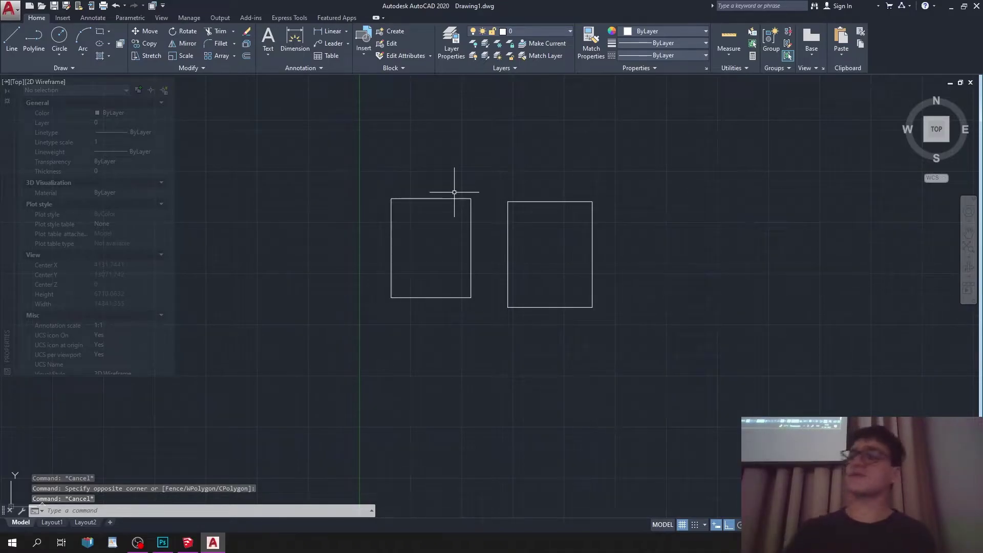
pyautogui.click(593, 197)
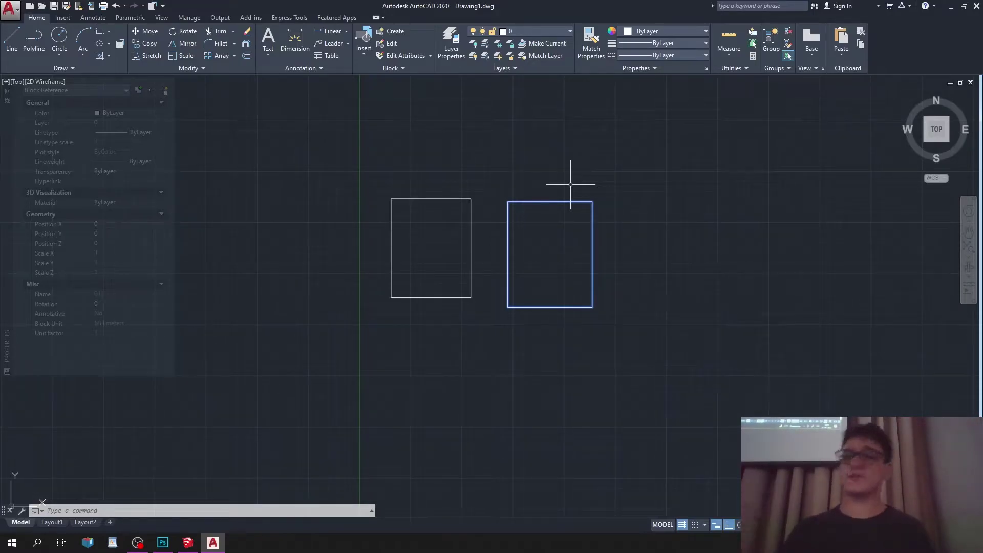
pyautogui.press('Escape')
pyautogui.click(612, 216)
pyautogui.click(576, 236)
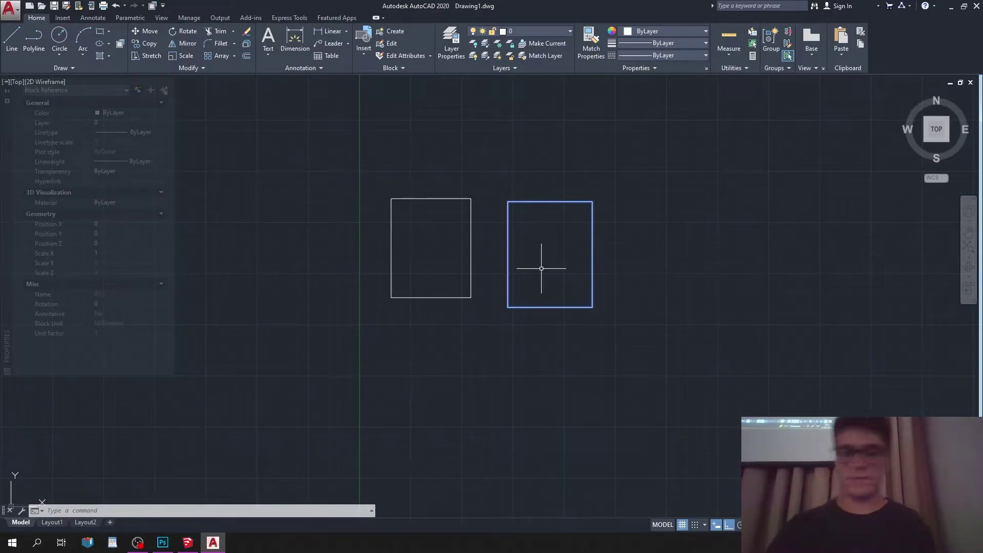
pyautogui.press('Escape')
# Copy the block rectangle horizontally to make three more instances in a row beyond the original, undoing the misplaced copies.
pyautogui.click(616, 189)
pyautogui.click(543, 244)
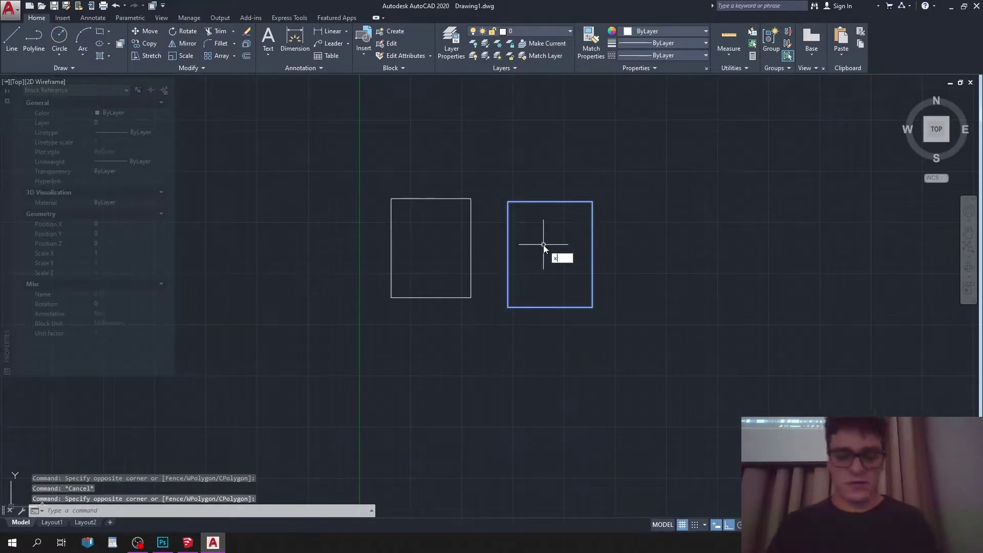
pyautogui.write('co')
pyautogui.press('Return')
pyautogui.click(543, 244)
pyautogui.click(715, 244)
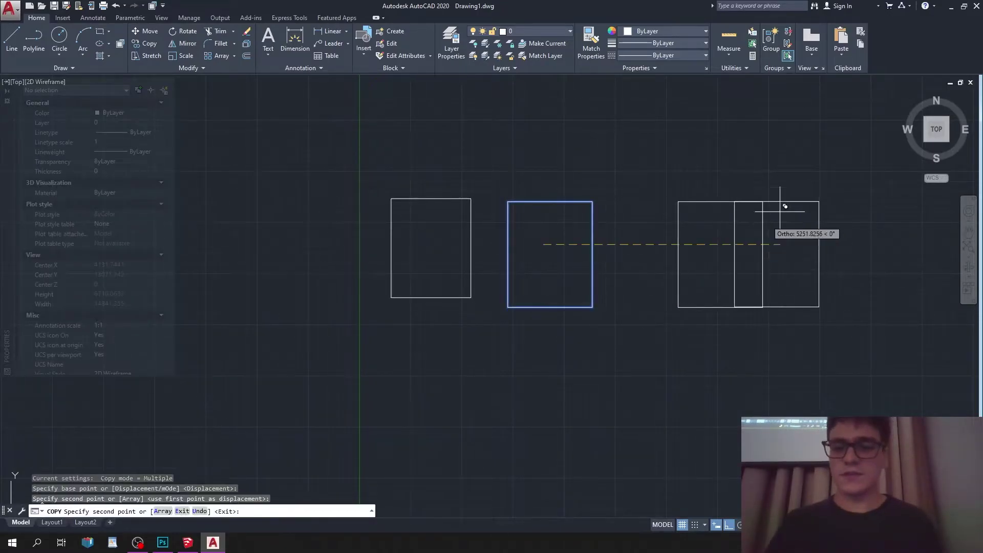
pyautogui.click(693, 201)
pyautogui.moveTo(763, 281); pyautogui.dragTo(681, 290, button='middle')
pyautogui.hotkey('ctrl', 'z')
pyautogui.hotkey('ctrl', 'z')
pyautogui.moveTo(806, 261); pyautogui.dragTo(657, 275, button='middle')
pyautogui.click(491, 285)
pyautogui.click(714, 270)
pyautogui.click(818, 204)
pyautogui.press('Escape')
pyautogui.press('Escape')
# Open the block copy nearest to the original for in-place reference editing.
pyautogui.click(485, 214)
pyautogui.click(503, 214)
pyautogui.rightClick(500, 216)
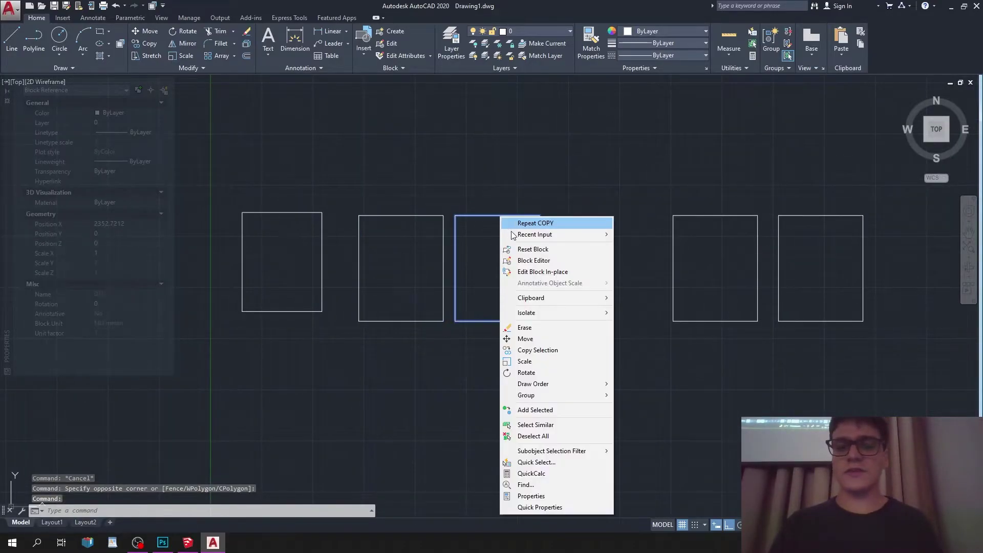
pyautogui.click(564, 274)
pyautogui.press('Return')
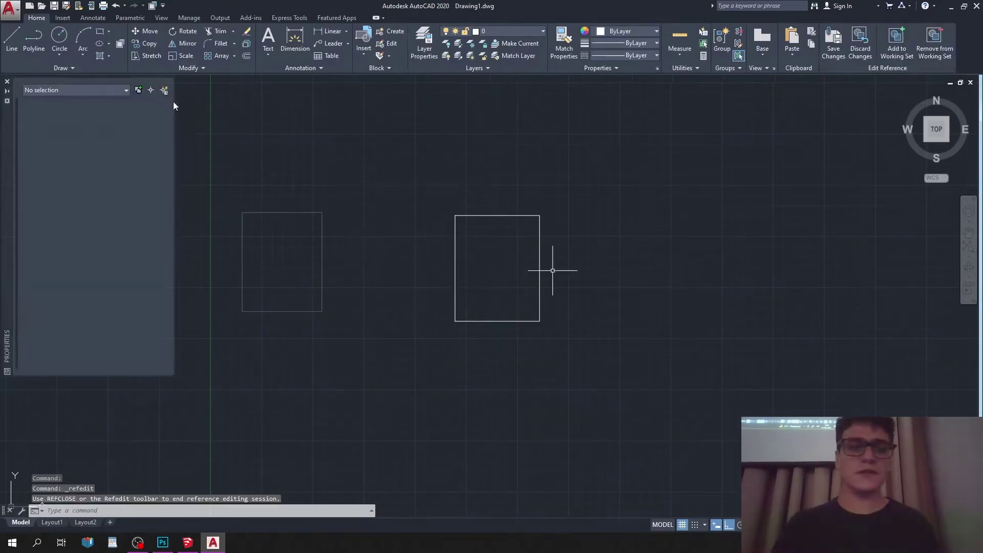
# Draw a small rectangle near the centre of the block and save the changes to the block definition.
pyautogui.click(100, 31)
pyautogui.click(480, 259)
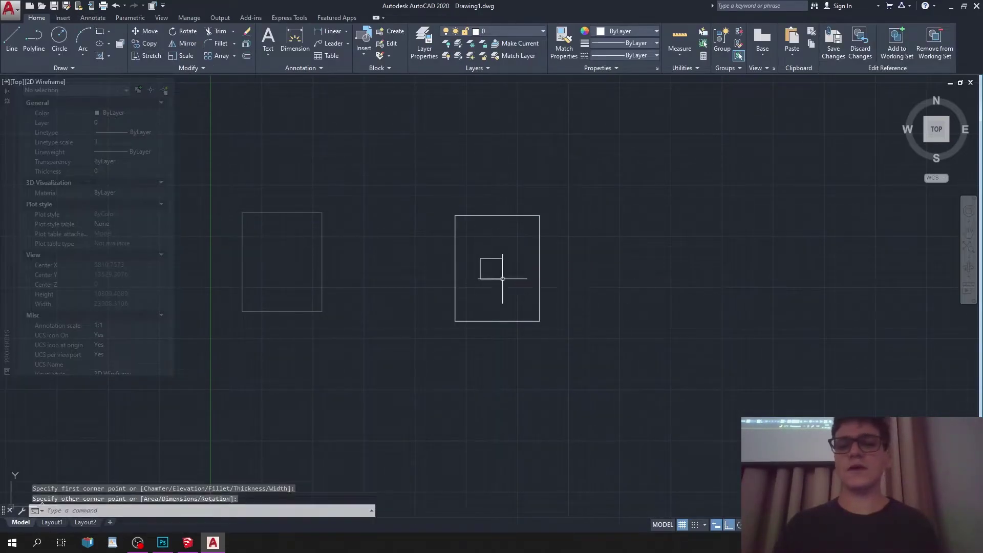
pyautogui.click(503, 279)
pyautogui.click(834, 41)
pyautogui.click(489, 297)
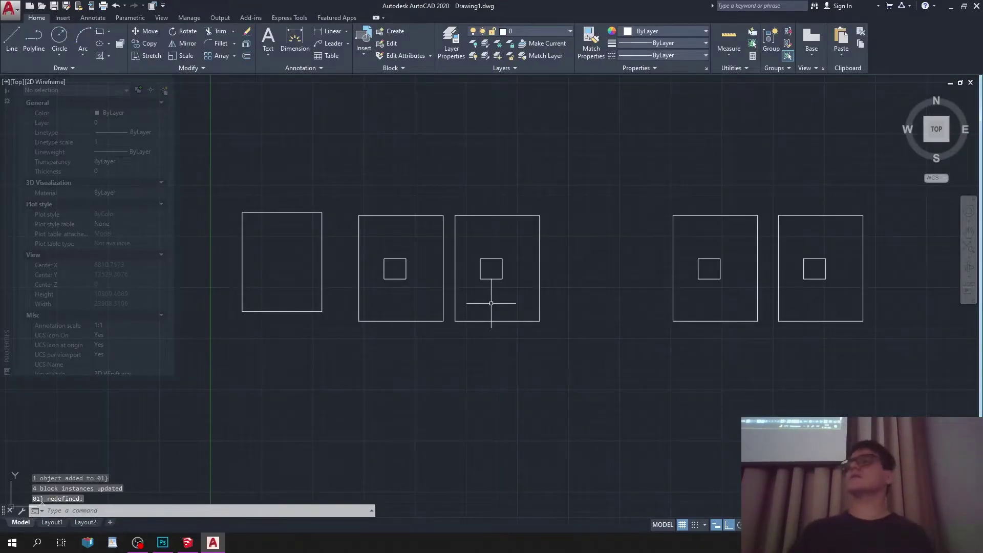
# Copy the loose rectangle twice horizontally onto the far side of the green vertical axis, away from the blocks.
pyautogui.scroll(-4, 605, 275)
pyautogui.scroll(5, 494, 252)
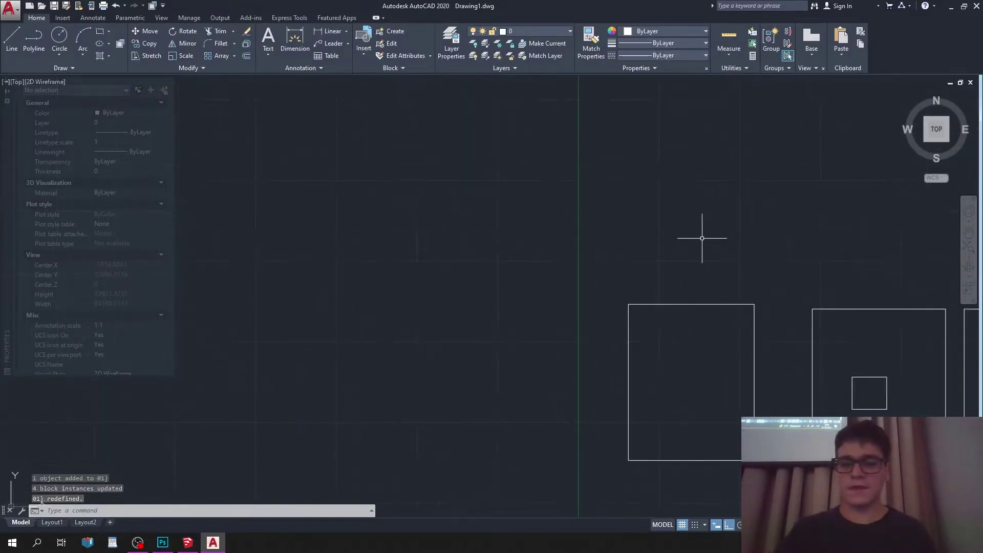
pyautogui.click(698, 239)
pyautogui.click(612, 321)
pyautogui.scroll(-1, 612, 322)
pyautogui.write('co')
pyautogui.press('Return')
pyautogui.click(622, 310)
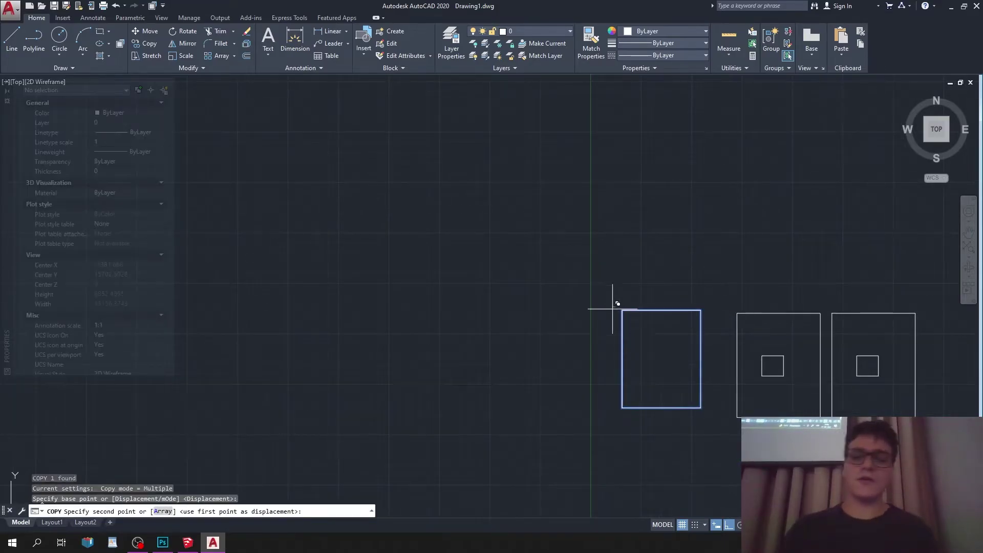
pyautogui.click(326, 310)
pyautogui.click(199, 310)
pyautogui.press('Escape')
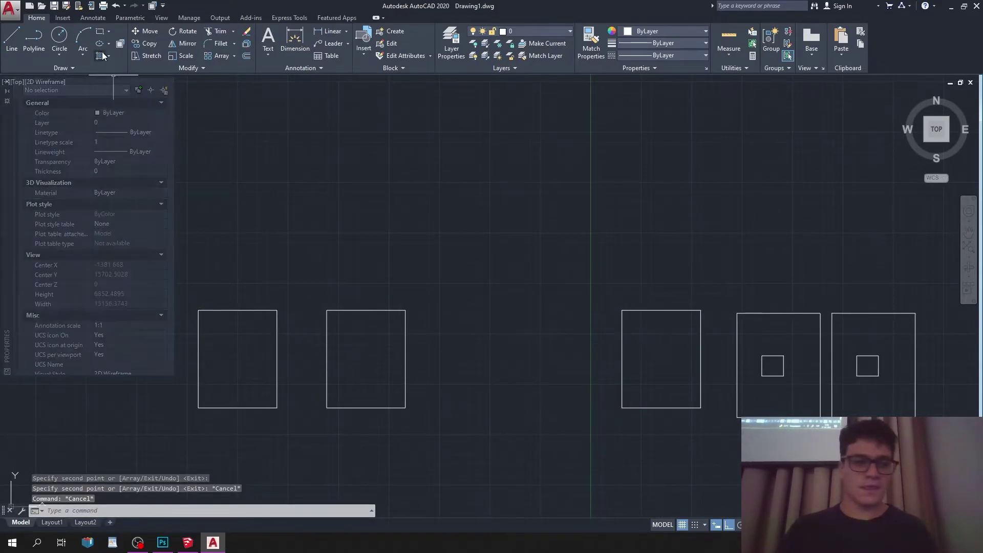
# Draw a small rectangle inside the upper part of the original loose rectangle, beside the blocks.
pyautogui.click(99, 32)
pyautogui.scroll(2, 575, 310)
pyautogui.click(714, 333)
pyautogui.click(680, 374)
pyautogui.press('Escape')
pyautogui.scroll(-2, 658, 340)
pyautogui.moveTo(665, 338); pyautogui.dragTo(570, 293, button='middle')
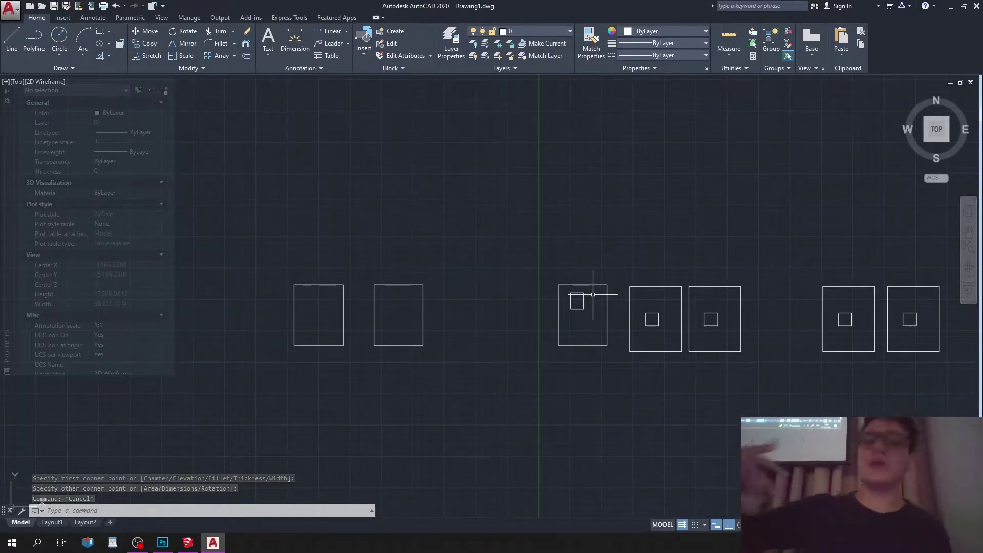
pyautogui.scroll(3, 602, 298)
pyautogui.click(635, 207)
pyautogui.click(461, 399)
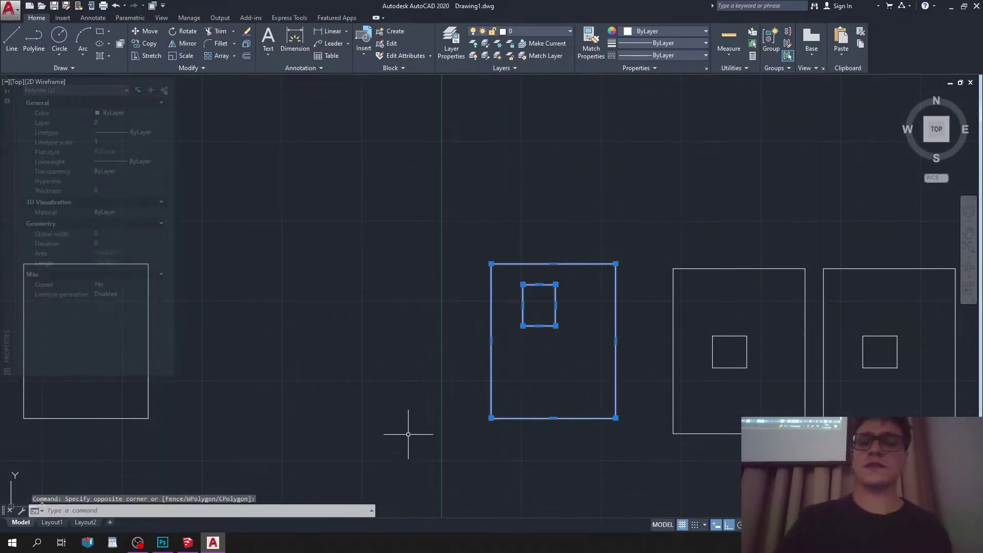
pyautogui.scroll(2, 428, 402)
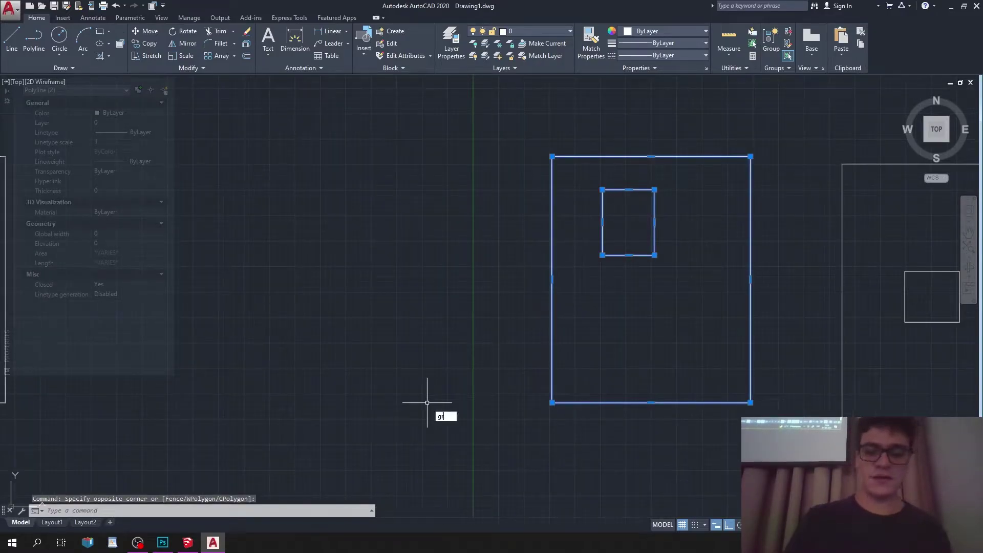
pyautogui.press('Return')
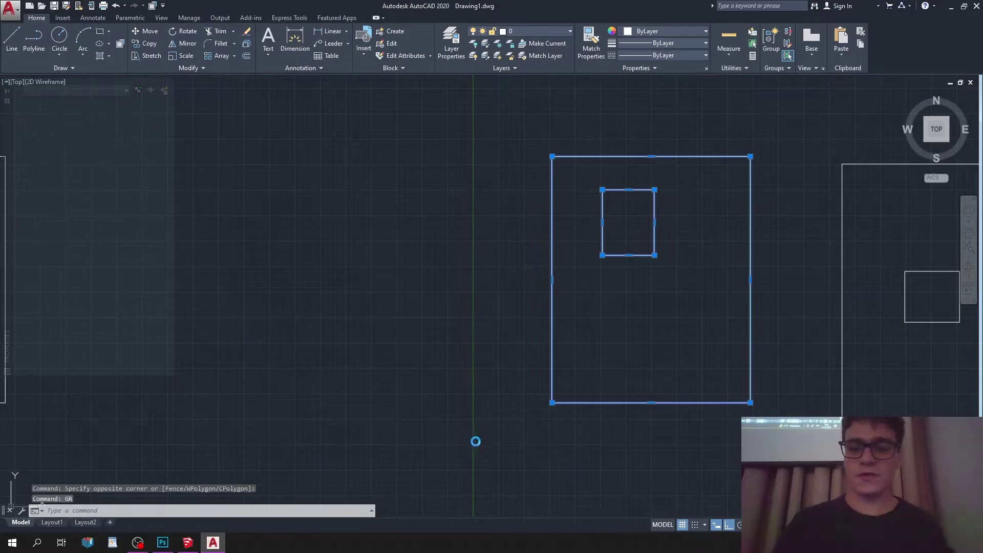
pyautogui.press('Escape')
# Group the original loose rectangle with the small rectangle inside it, using the Group command.
pyautogui.click(654, 149)
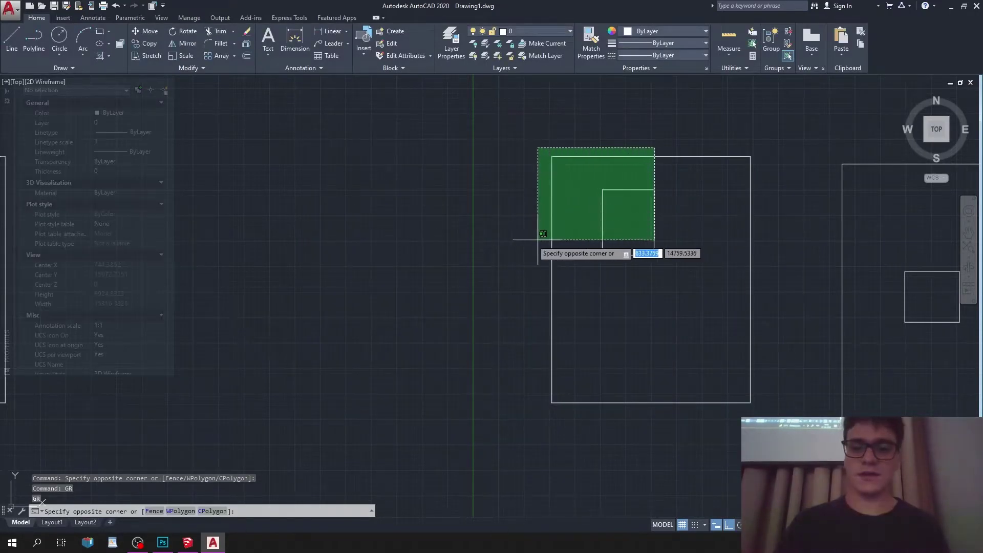
pyautogui.click(556, 231)
pyautogui.press('Down')
pyautogui.press('Return')
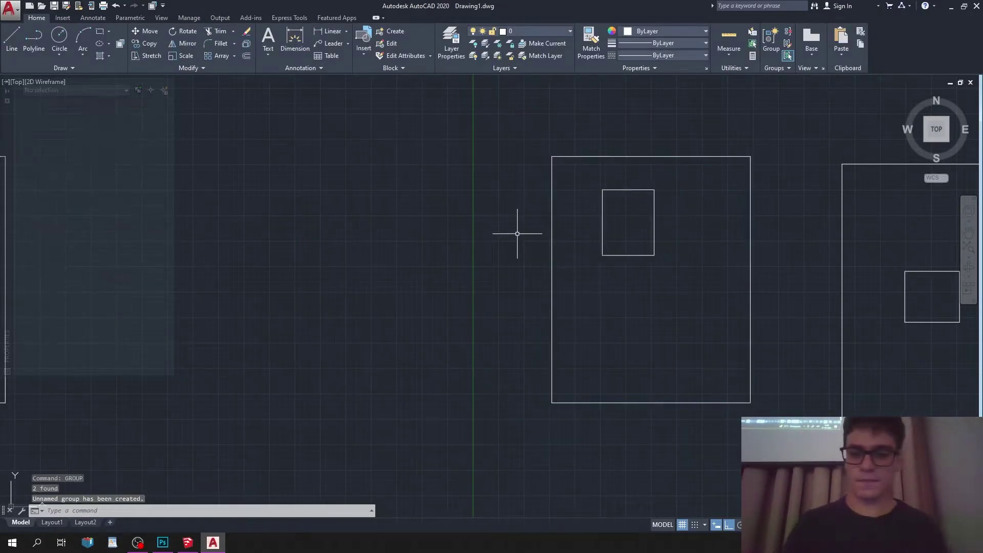
# Select the grouped rectangles to examine how they are picked as one object, and clear the selection.
pyautogui.click(567, 178)
pyautogui.click(505, 185)
pyautogui.scroll(-3, 504, 186)
pyautogui.scroll(4, 503, 256)
pyautogui.scroll(-3, 523, 246)
pyautogui.scroll(2, 500, 225)
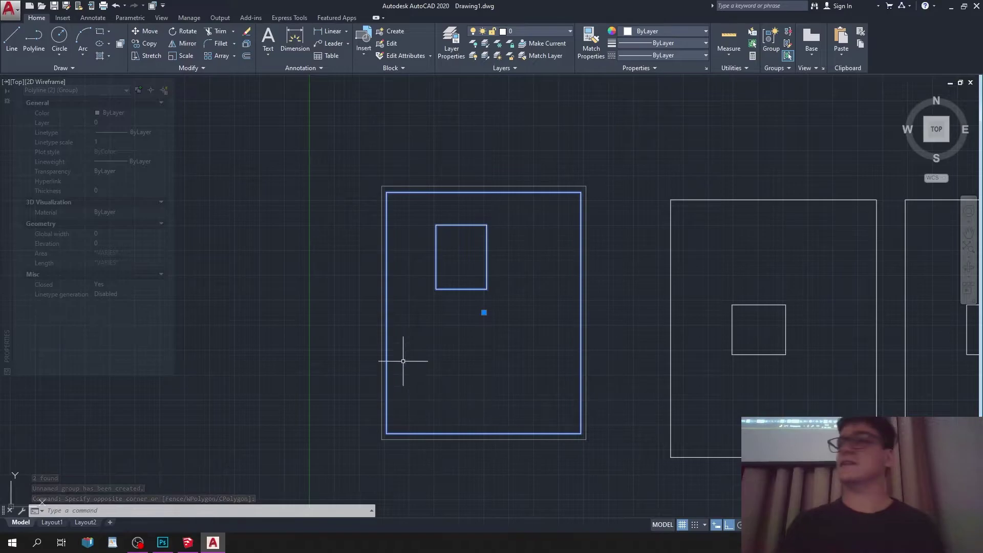
pyautogui.press('Escape')
# Move only the right-hand edge of the small rectangle inside the group outward to widen that rectangle.
pyautogui.keyDown('ctrl'); pyautogui.moveTo(522, 225); pyautogui.dragTo(476, 290); pyautogui.keyUp('ctrl')
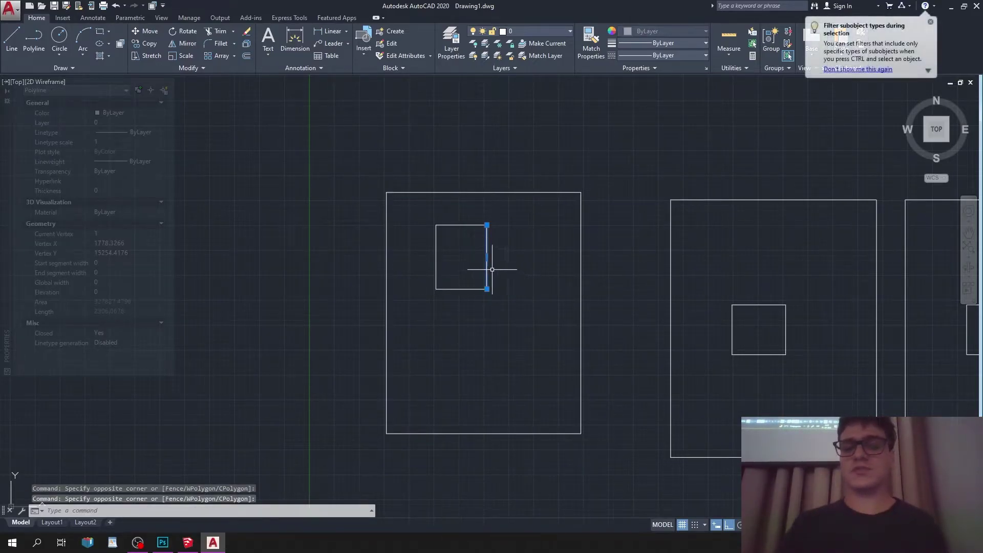
pyautogui.write('m')
pyautogui.press('Return')
pyautogui.click(533, 287)
pyautogui.click(544, 281)
pyautogui.press('Escape')
pyautogui.click(540, 169)
pyautogui.press('Escape')
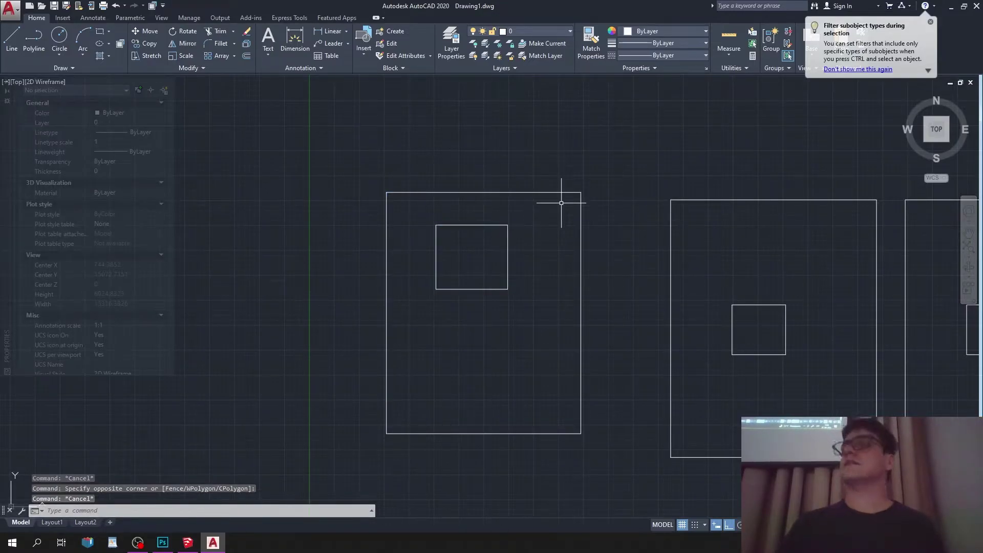
# Move the outer rectangle's upper edge and the small inner rectangle of the group straight up a short distance.
pyautogui.click(520, 204)
pyautogui.click(492, 187)
pyautogui.click(548, 184)
pyautogui.click(515, 214)
pyautogui.click(529, 193)
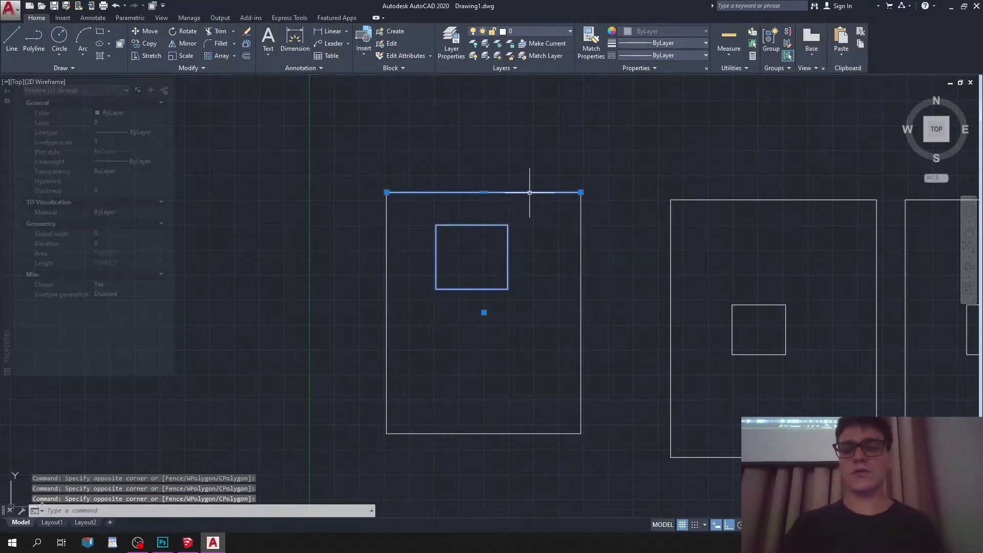
pyautogui.press('Return')
pyautogui.click(568, 291)
pyautogui.click(571, 264)
pyautogui.press('Escape')
# Select the group together with the neighbouring block to compare how each is highlighted, and reselect the group alone.
pyautogui.click(581, 258)
pyautogui.click(587, 231)
pyautogui.click(733, 159)
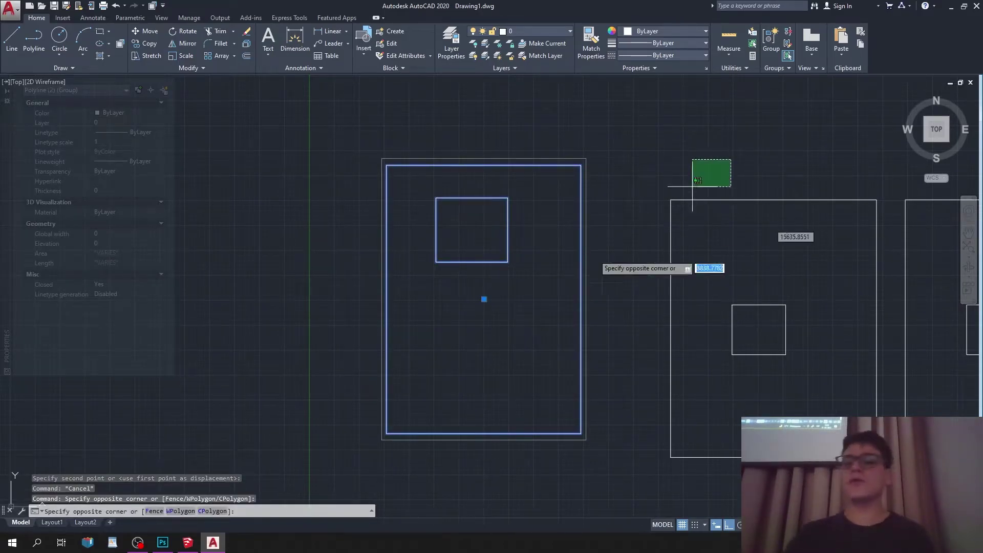
pyautogui.click(660, 215)
pyautogui.scroll(-4, 564, 284)
pyautogui.moveTo(608, 288); pyautogui.dragTo(687, 325, button='middle')
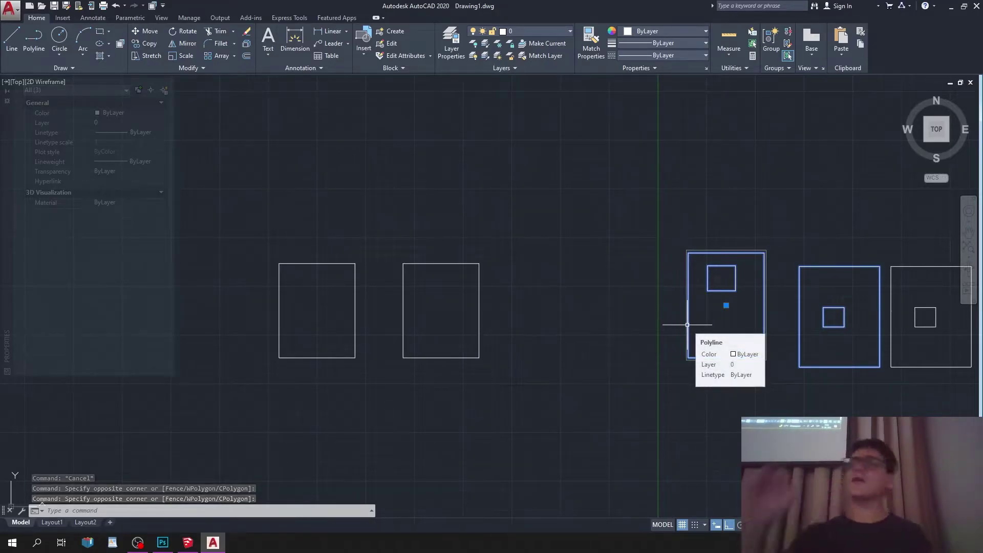
pyautogui.moveTo(855, 272); pyautogui.dragTo(756, 241, button='middle')
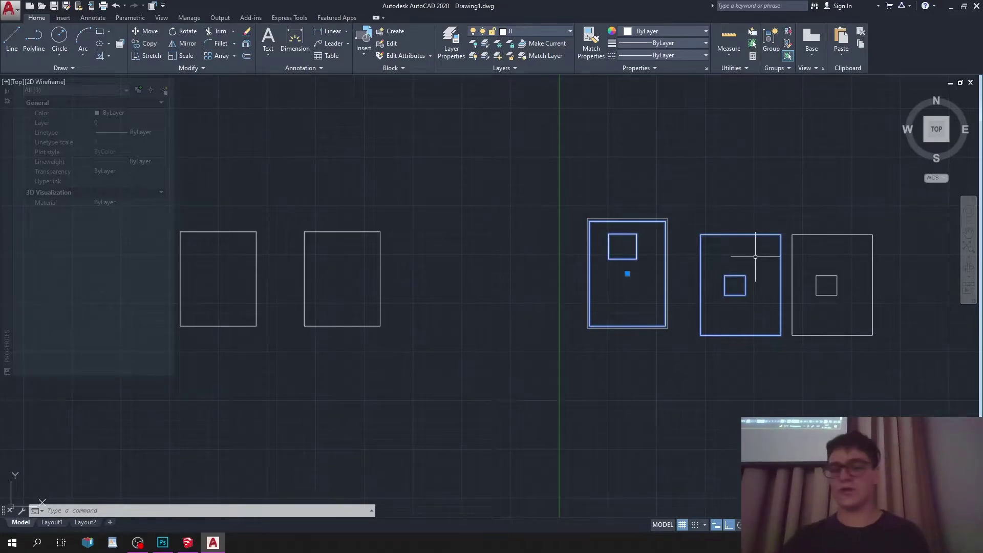
pyautogui.press('Escape')
pyautogui.press('Escape')
pyautogui.scroll(2, 663, 249)
pyautogui.scroll(-2, 646, 248)
pyautogui.moveTo(635, 248); pyautogui.dragTo(545, 274)
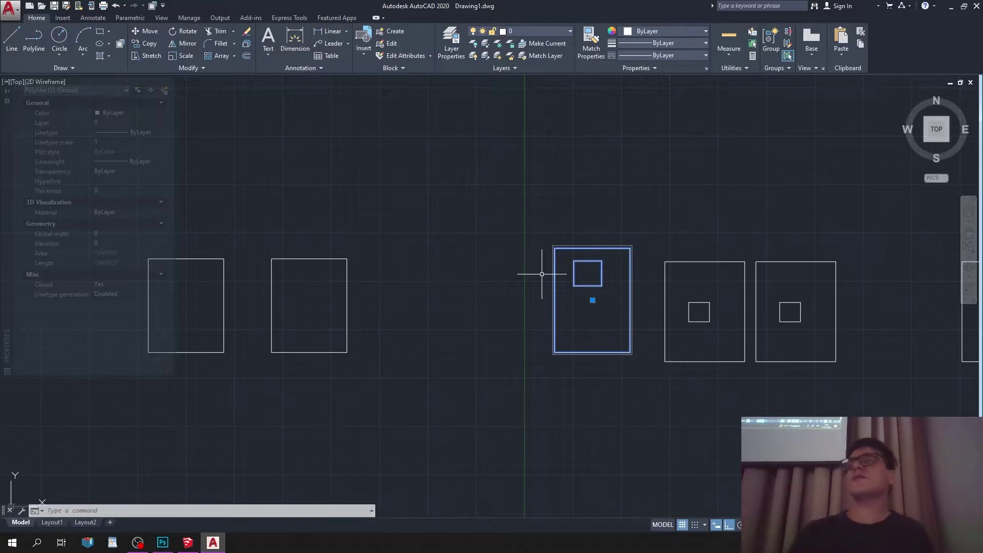
# Switch to SketchUp and select the upper face of the box standing farthest from its neighbours to show it is loose geometry.
pyautogui.click(187, 543)
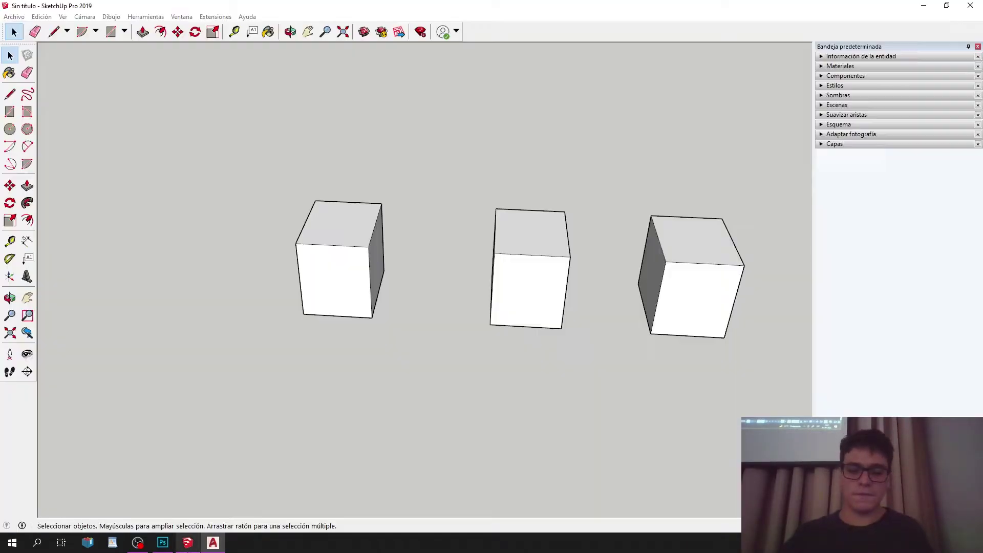
pyautogui.moveTo(450, 261)
pyautogui.mouseDown(button='middle')
pyautogui.moveTo(606, 186)
pyautogui.moveTo(531, 265)
pyautogui.mouseUp(button='middle')
pyautogui.press('space')
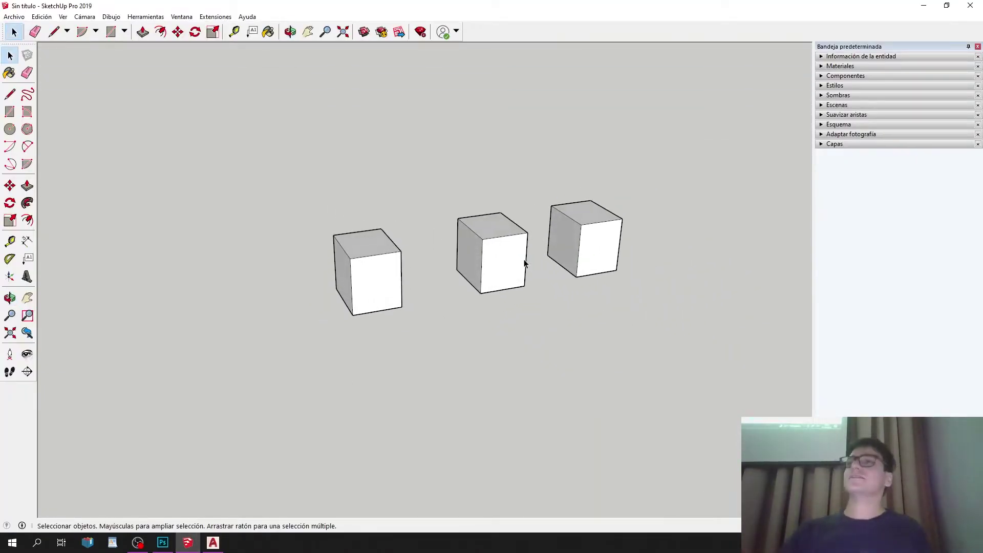
pyautogui.tripleClick(376, 259)
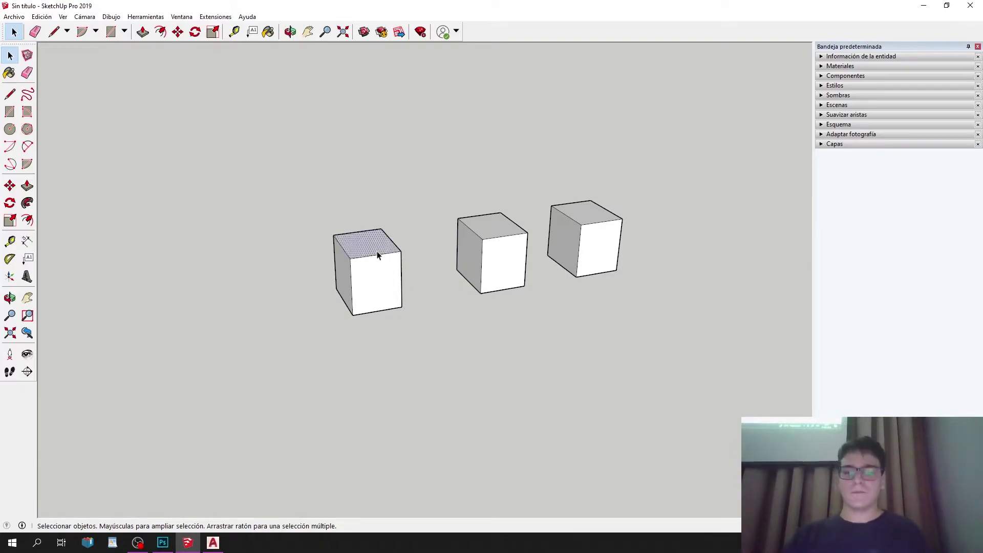
pyautogui.moveTo(413, 272); pyautogui.dragTo(459, 186, button='middle')
pyautogui.click(370, 252)
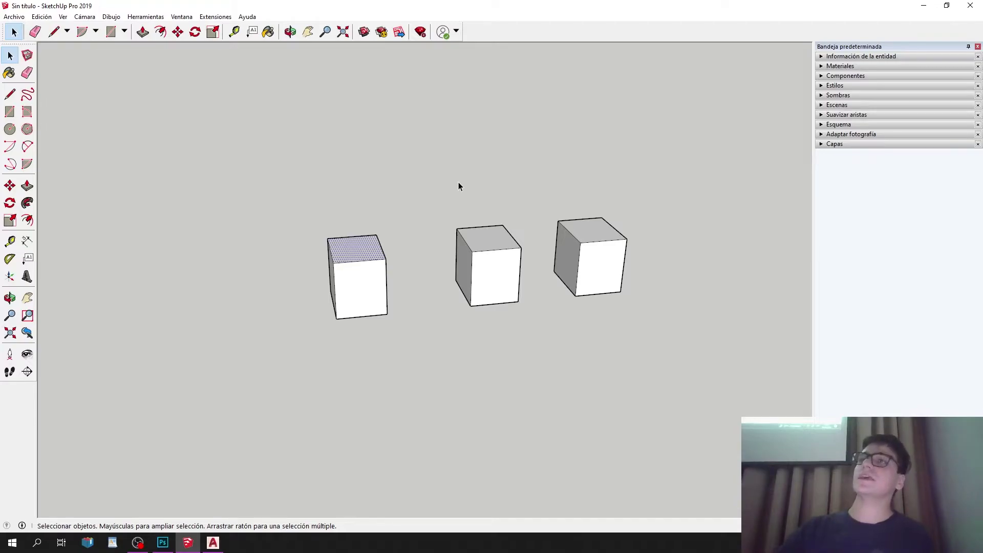
# Select all faces and edges of the middle box and make them a group.
pyautogui.click(476, 276)
pyautogui.tripleClick(476, 277)
pyautogui.click(357, 265)
pyautogui.tripleClick(490, 257)
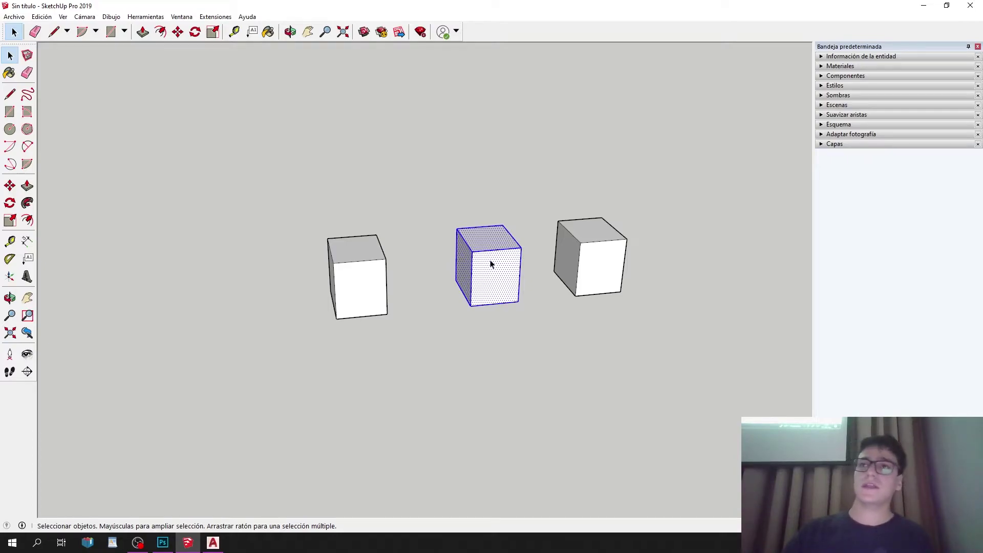
pyautogui.rightClick(490, 264)
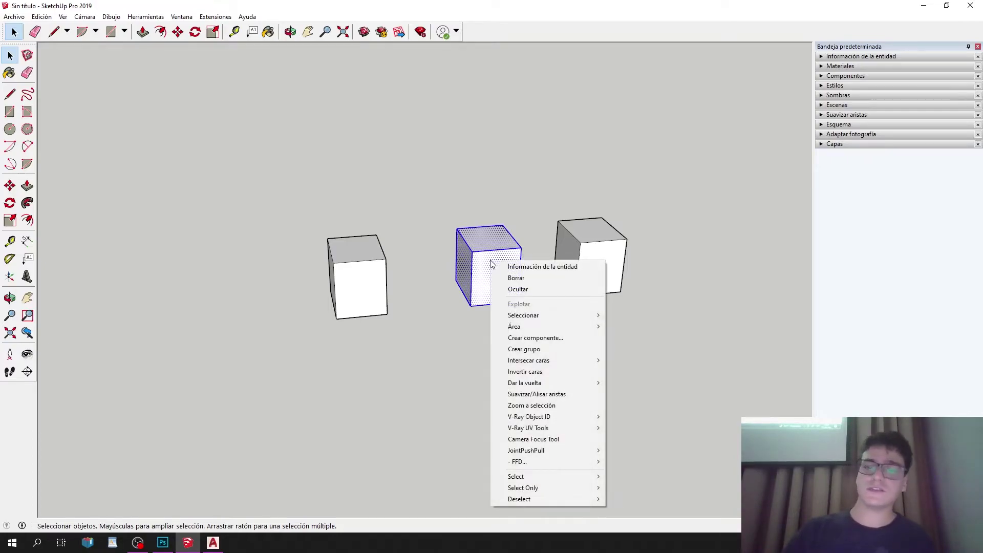
pyautogui.click(530, 350)
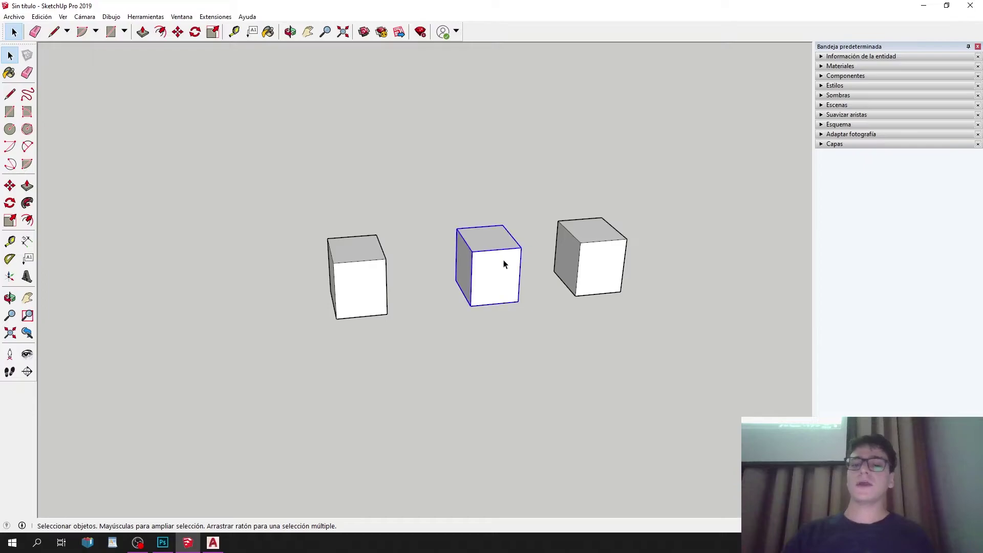
pyautogui.moveTo(357, 279); pyautogui.dragTo(487, 263, button='middle')
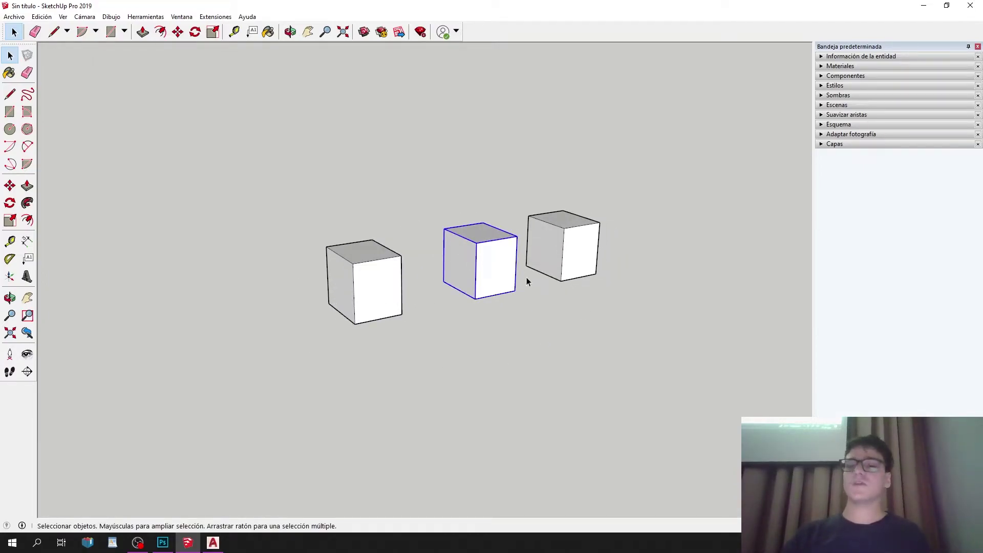
# Copy the ungrouped box behind the row and place a second copy touching the first copy's upper corner.
pyautogui.moveTo(332, 244); pyautogui.dragTo(382, 286, button='middle')
pyautogui.tripleClick(382, 286)
pyautogui.click(9, 184)
pyautogui.click(340, 304)
pyautogui.press('ctrl')
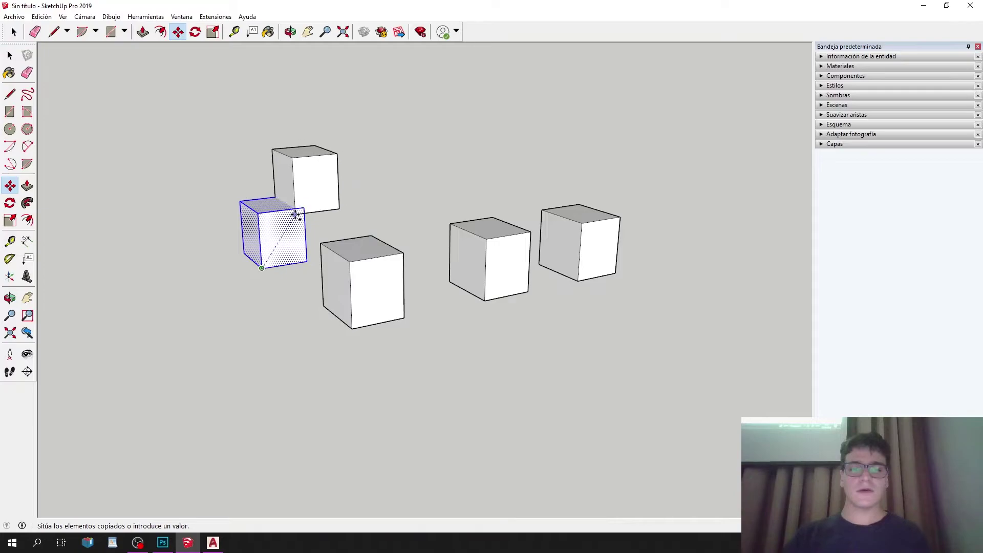
pyautogui.click(317, 200)
pyautogui.press('space')
pyautogui.click(513, 109)
# Try to move the upper of the two touching loose boxes away from the lower one.
pyautogui.moveTo(513, 109); pyautogui.dragTo(469, 208, button='middle')
pyautogui.scroll(3, 334, 164)
pyautogui.click(469, 208)
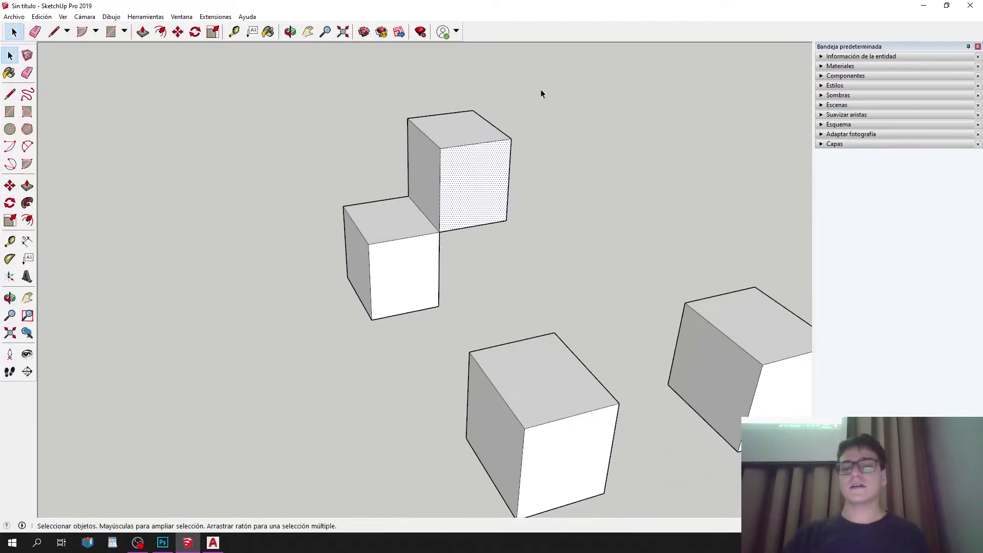
pyautogui.moveTo(389, 175); pyautogui.dragTo(389, 176)
pyautogui.click(9, 186)
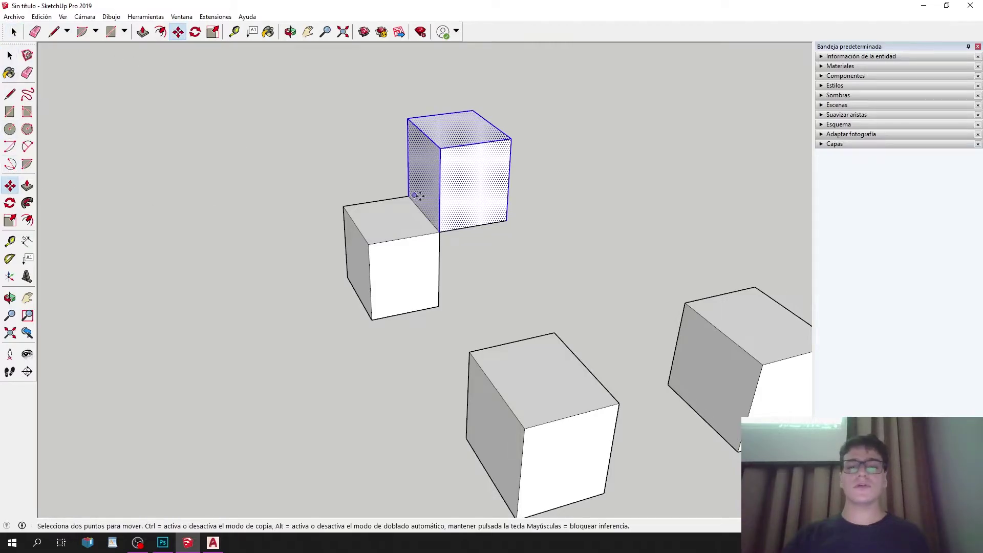
pyautogui.click(474, 224)
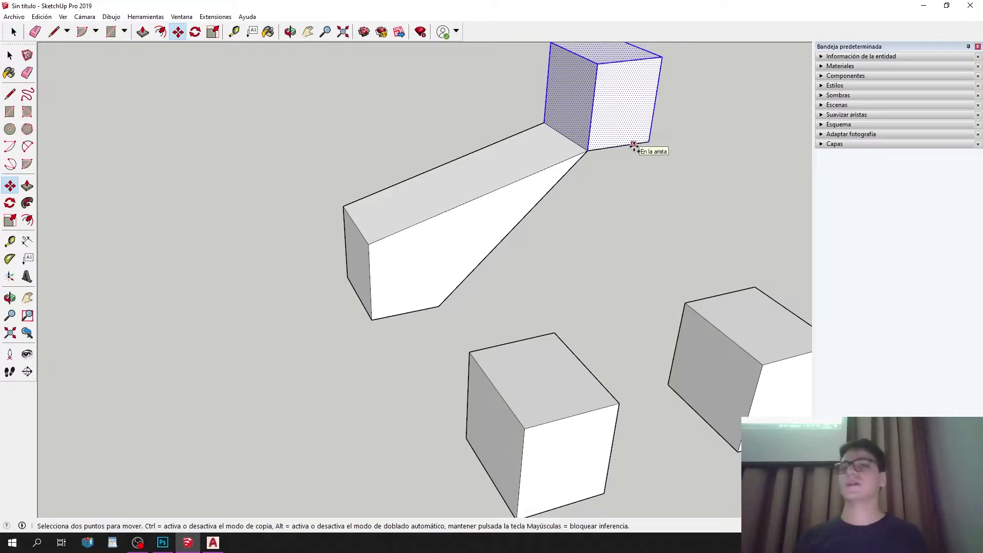
pyautogui.press('Escape')
pyautogui.scroll(-3, 329, 246)
# Move the grouped box beside the loose pair and place a copy of it touching its upper corner.
pyautogui.press('space')
pyautogui.click(594, 324)
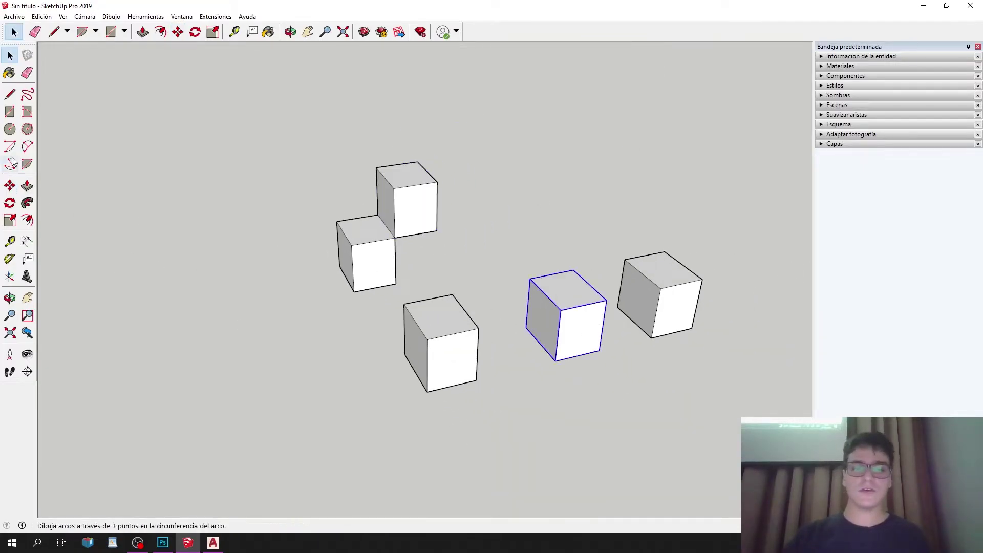
pyautogui.click(9, 185)
pyautogui.click(563, 342)
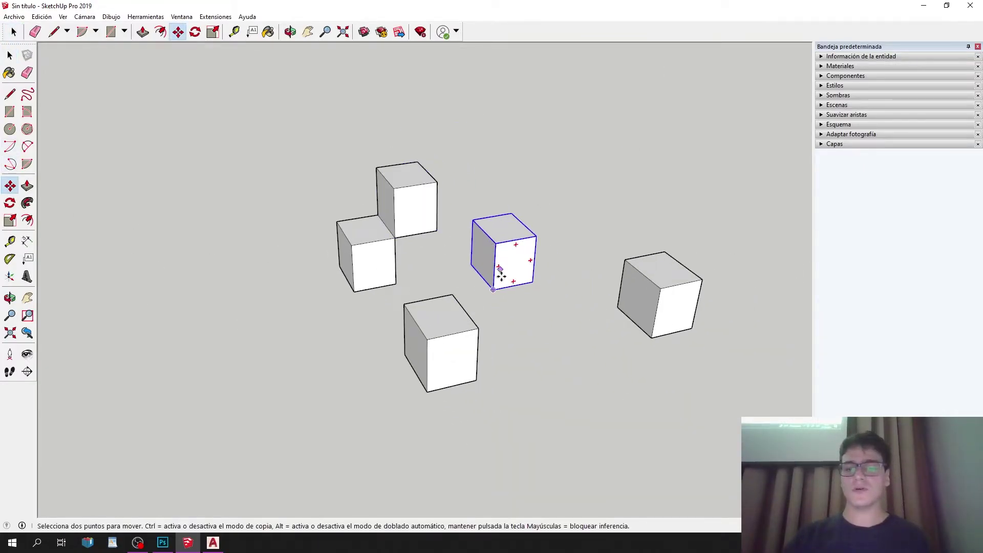
pyautogui.click(494, 291)
pyautogui.press('ctrl')
pyautogui.click(536, 237)
pyautogui.press('space')
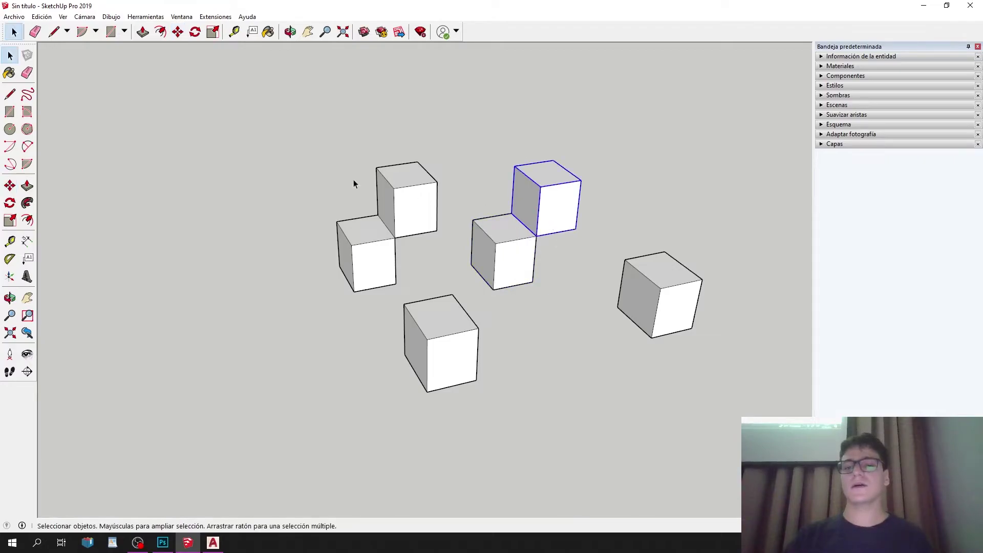
# Try to rotate the copied group with the Move tool's rotation grips.
pyautogui.click(15, 185)
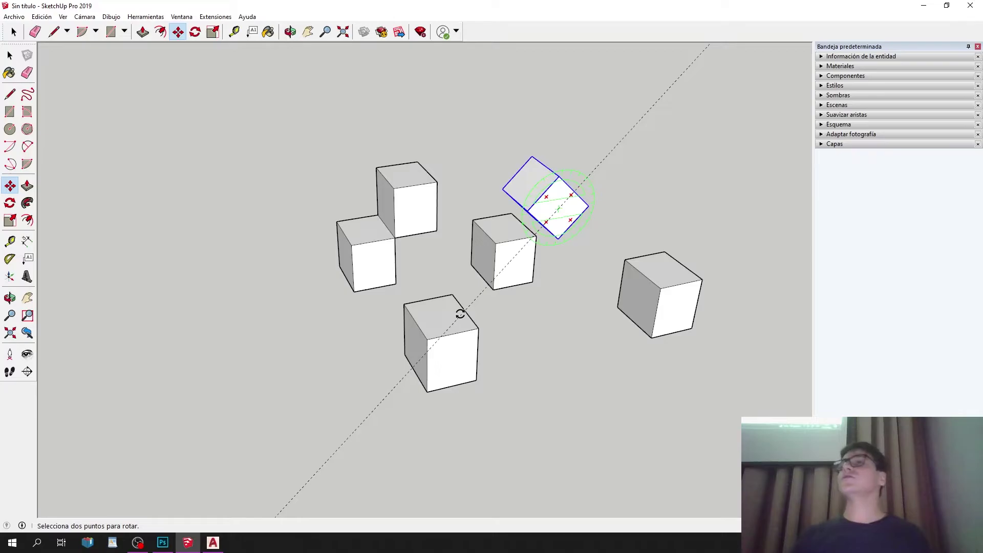
pyautogui.press('Escape')
pyautogui.scroll(2, 589, 208)
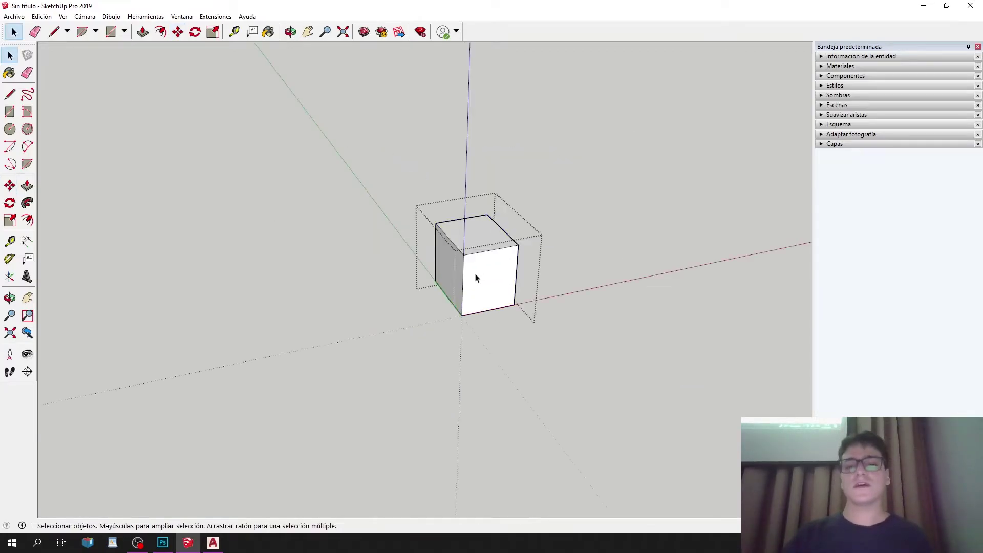
# Open the lower grouped box for editing and push its front face inward to make the box thinner.
pyautogui.tripleClick(449, 255)
pyautogui.scroll(2, 449, 255)
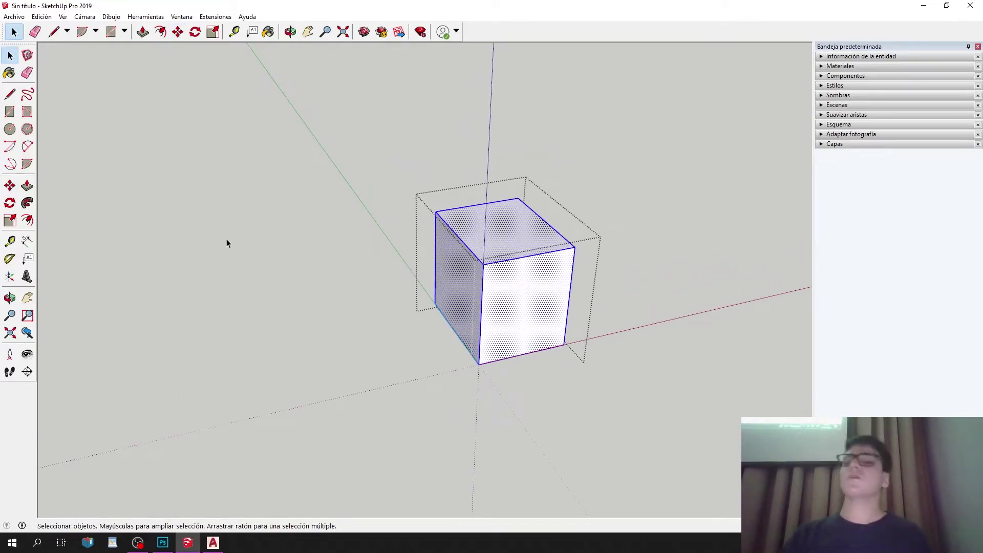
pyautogui.scroll(-3, 438, 260)
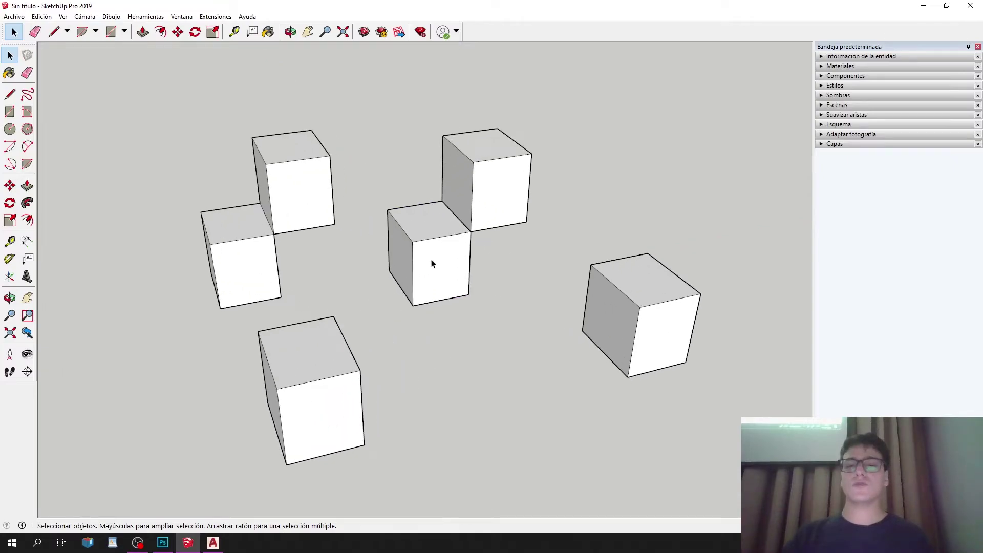
pyautogui.scroll(3, 430, 263)
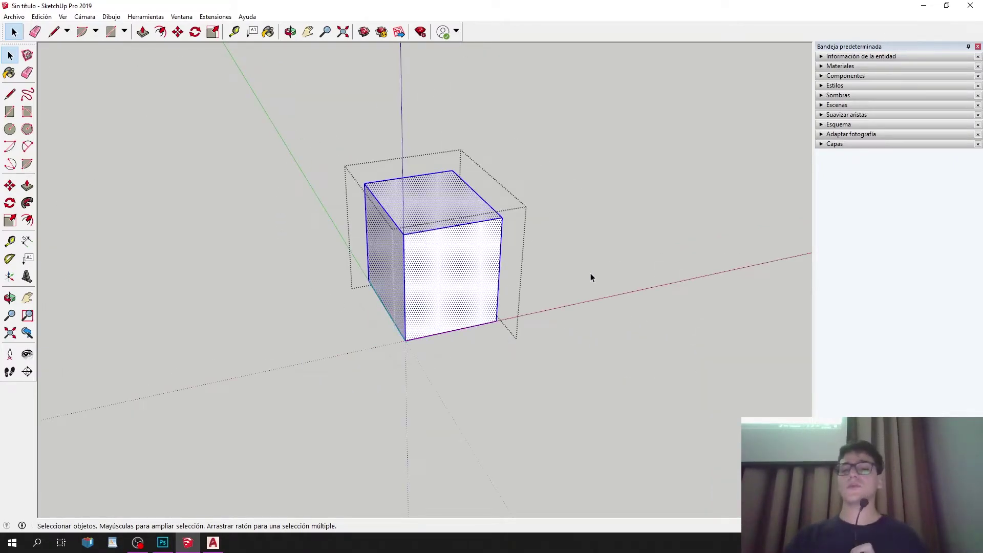
pyautogui.click(73, 151)
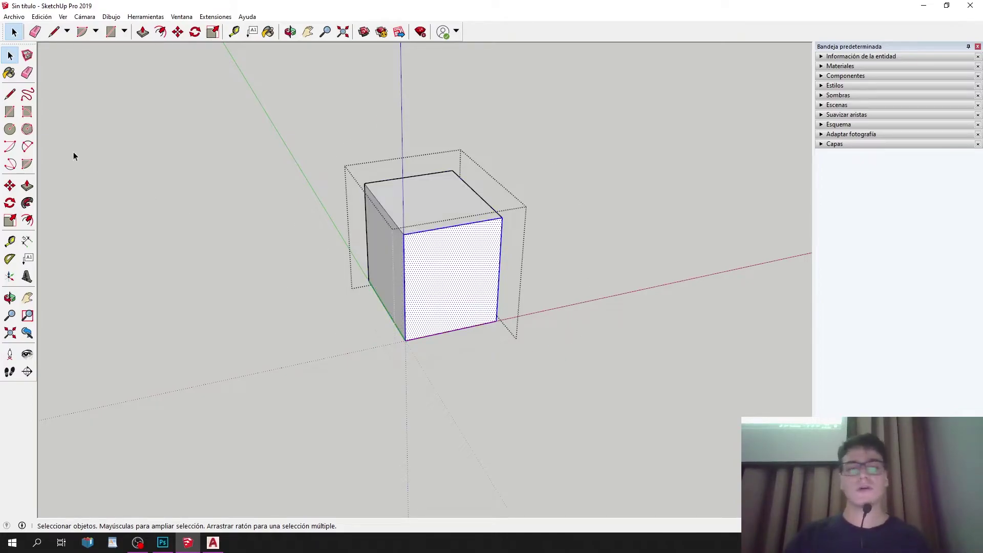
pyautogui.click(27, 185)
pyautogui.moveTo(445, 280)
pyautogui.mouseDown()
pyautogui.moveTo(395, 241)
pyautogui.moveTo(444, 290)
pyautogui.moveTo(424, 276)
pyautogui.mouseUp()
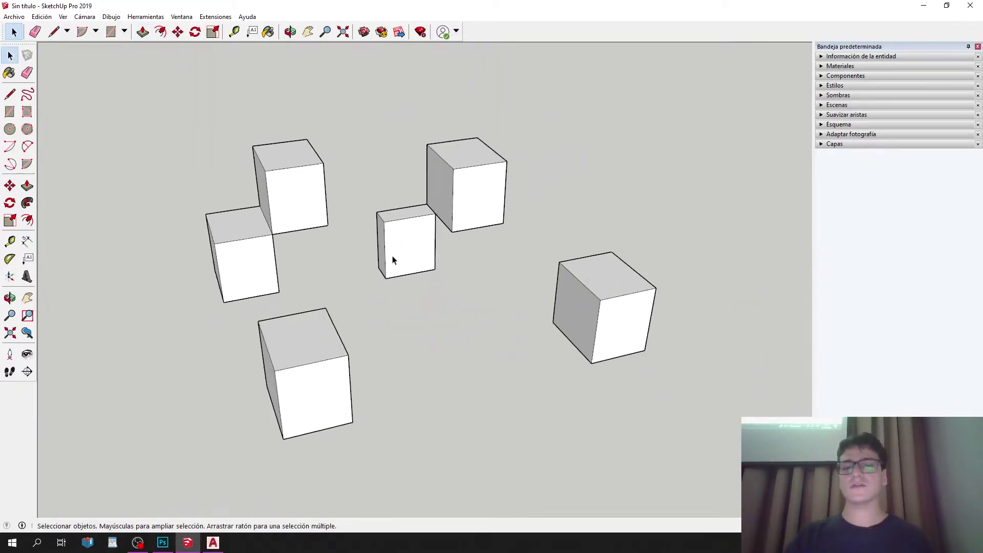
pyautogui.moveTo(393, 259)
pyautogui.mouseDown()
pyautogui.moveTo(570, 176)
pyautogui.moveTo(599, 138)
pyautogui.moveTo(533, 276)
pyautogui.moveTo(376, 255)
pyautogui.mouseUp()
pyautogui.press('space')
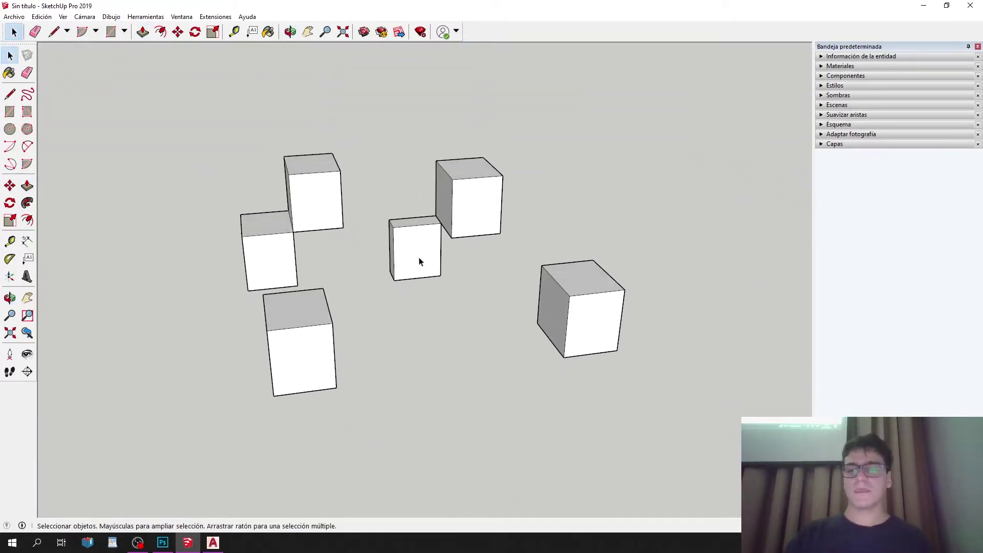
# Show the model outline (Esquema), select the human scale figure's component in it and locate the figure near the origin.
pyautogui.click(851, 125)
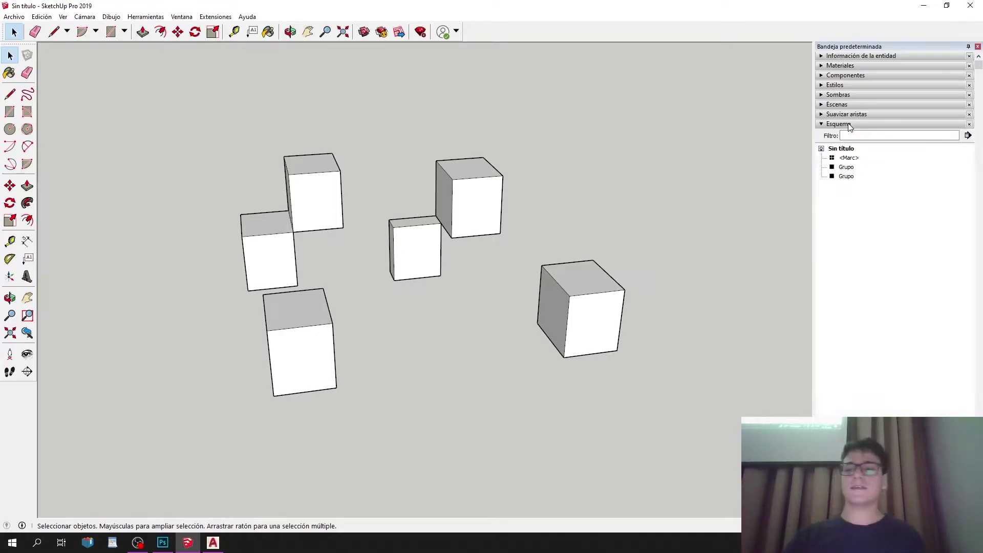
pyautogui.click(849, 159)
pyautogui.scroll(-6, 564, 232)
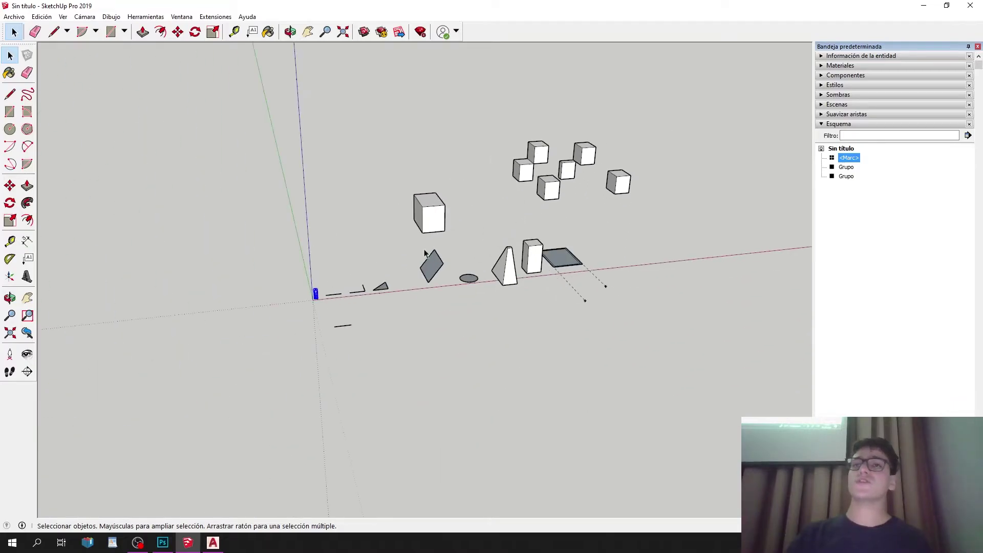
pyautogui.scroll(3, 313, 292)
pyautogui.scroll(2, 475, 177)
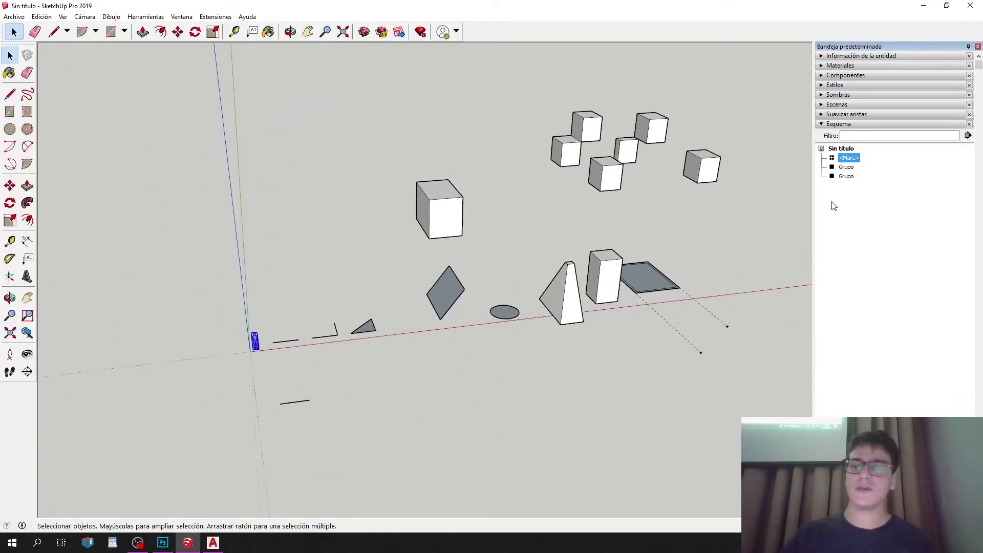
pyautogui.scroll(6, 395, 319)
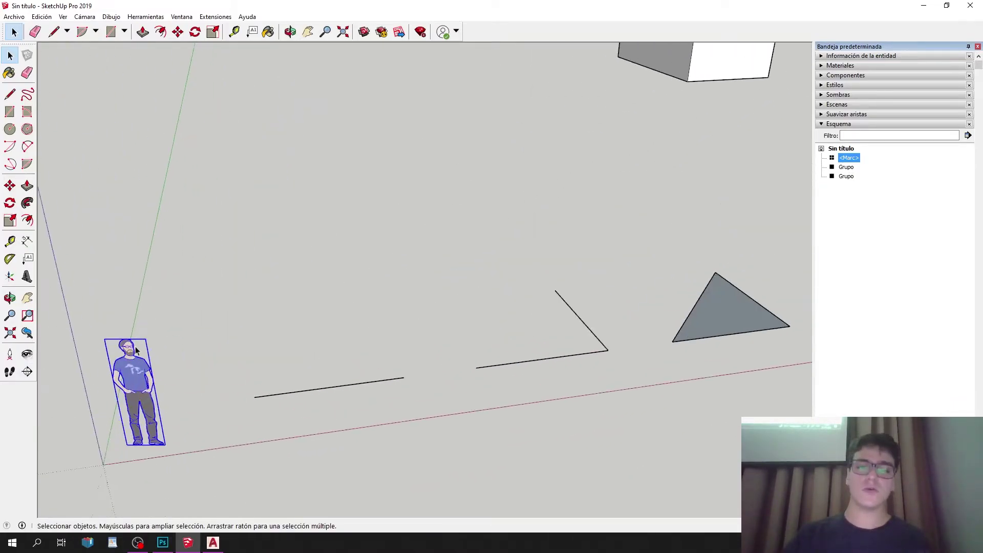
pyautogui.scroll(-8, 297, 279)
pyautogui.scroll(8, 451, 215)
# Select the two Grupo entries in the outline one after the other, and select the thin grouped box in the model.
pyautogui.click(848, 167)
pyautogui.click(848, 176)
pyautogui.scroll(-3, 428, 254)
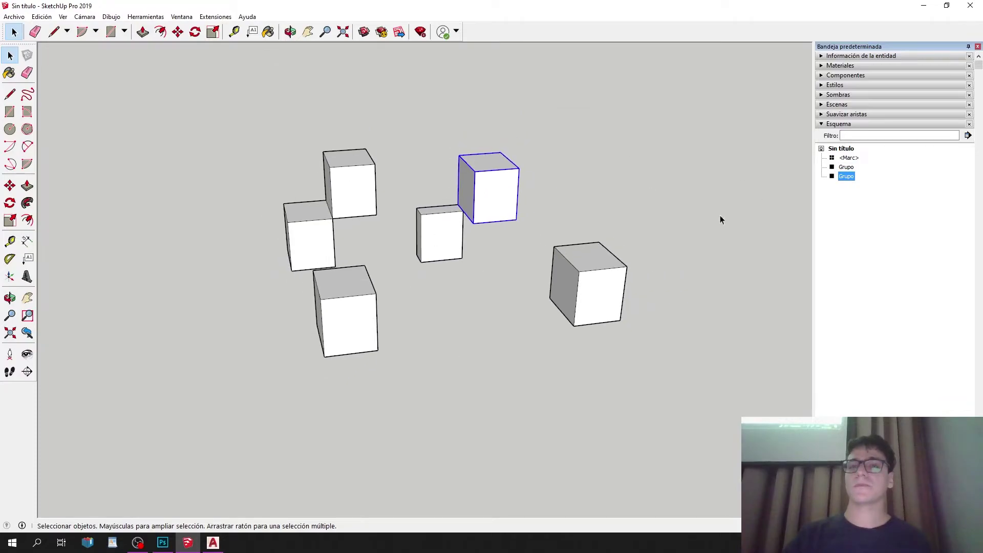
pyautogui.scroll(4, 431, 202)
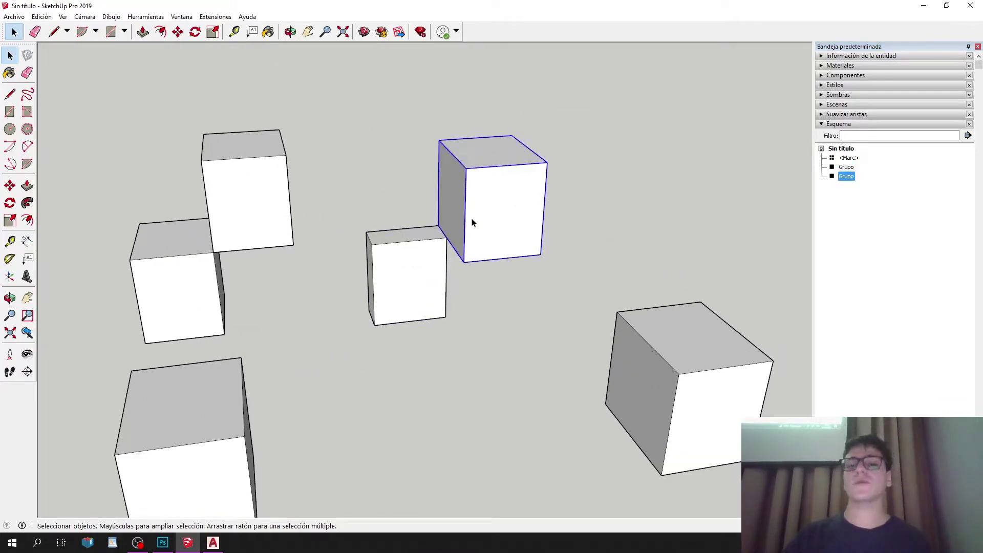
pyautogui.click(407, 258)
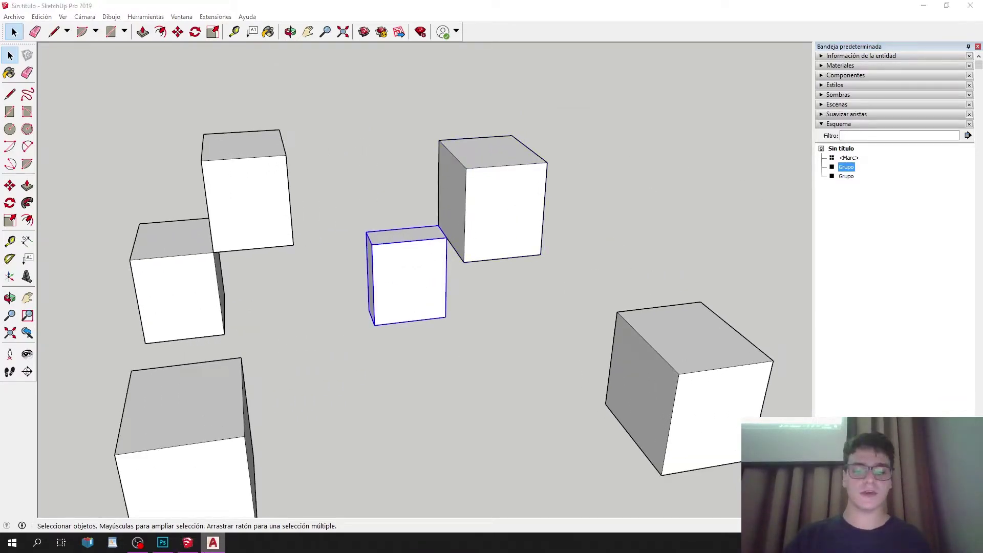
# Start another SketchUp window, switch to File Explorer and browse to the LUMION folder inside 01_CASA CONCON on drive E.
pyautogui.rightClick(188, 542)
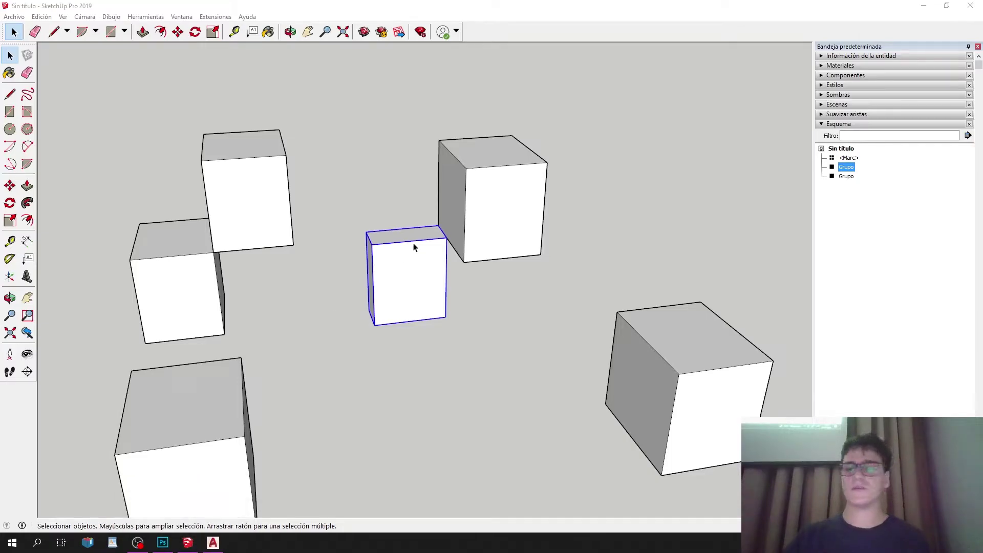
pyautogui.write('ex')
pyautogui.click(137, 263)
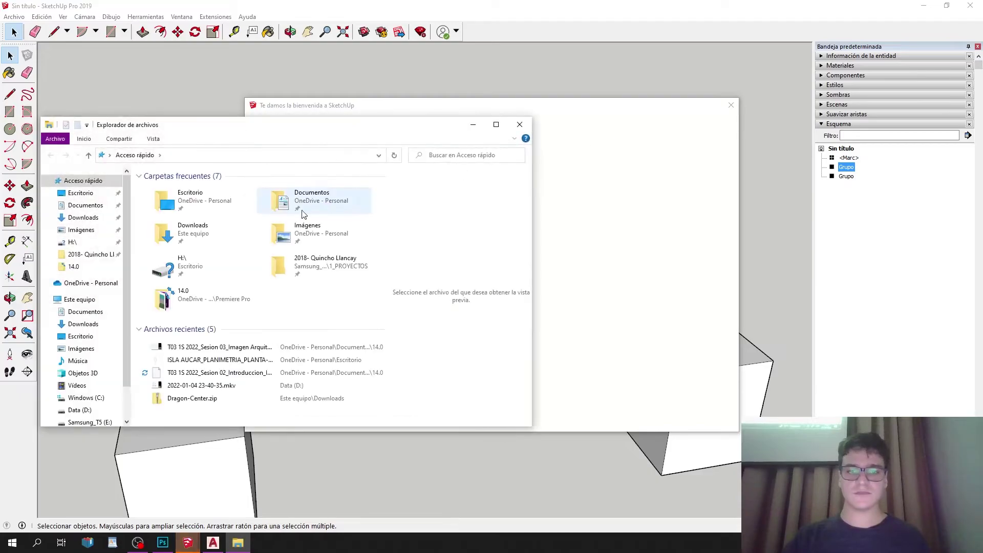
pyautogui.scroll(-1, 105, 348)
pyautogui.click(91, 391)
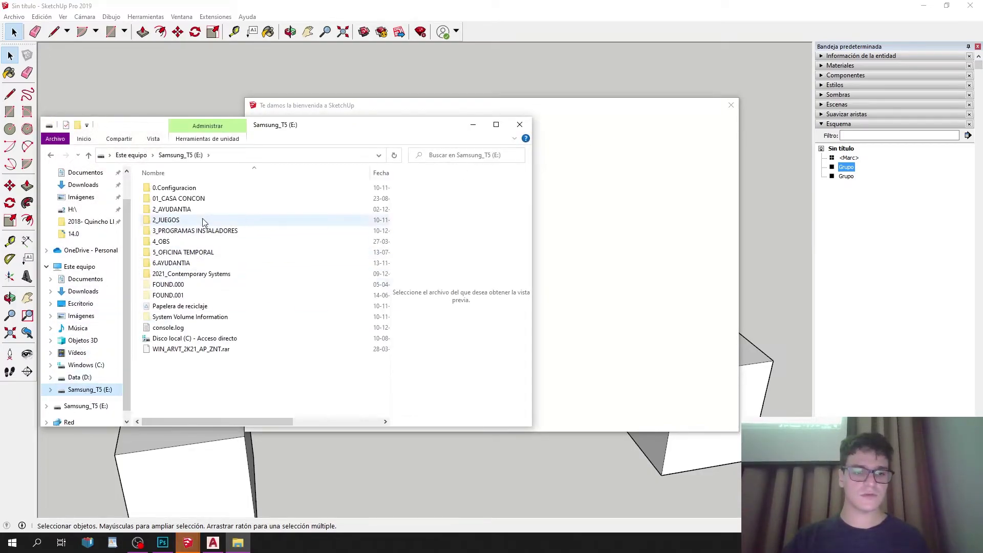
pyautogui.doubleClick(200, 203)
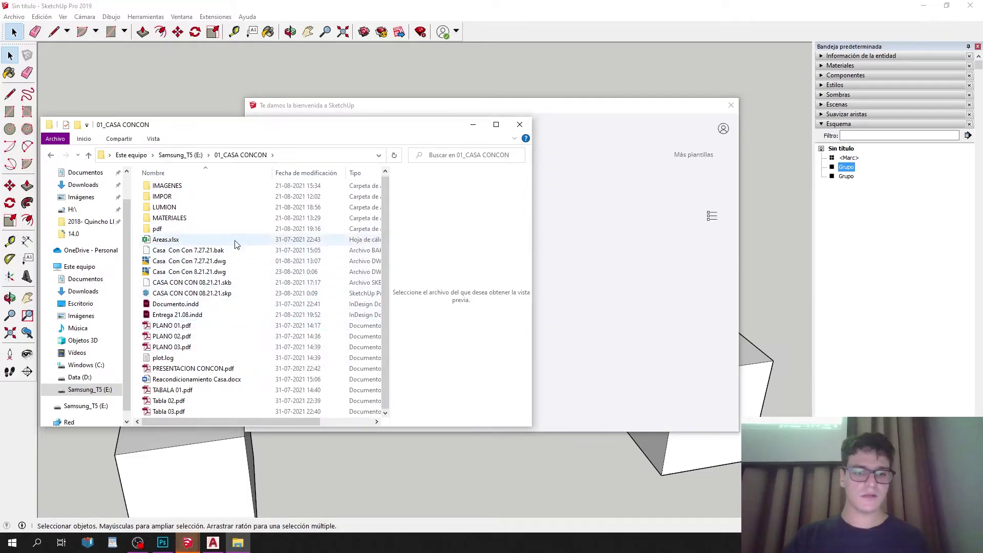
pyautogui.doubleClick(169, 207)
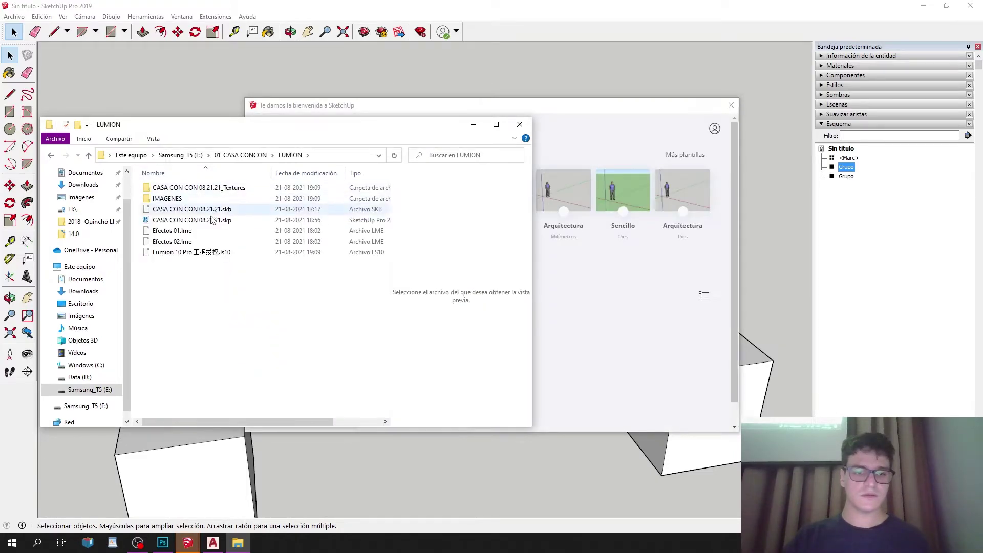
# Open CASA CON CON 08.21.21.skp in SketchUp 2021, minimize File Explorer and close the extra welcome window.
pyautogui.click(209, 221)
pyautogui.rightClick(208, 220)
pyautogui.click(335, 229)
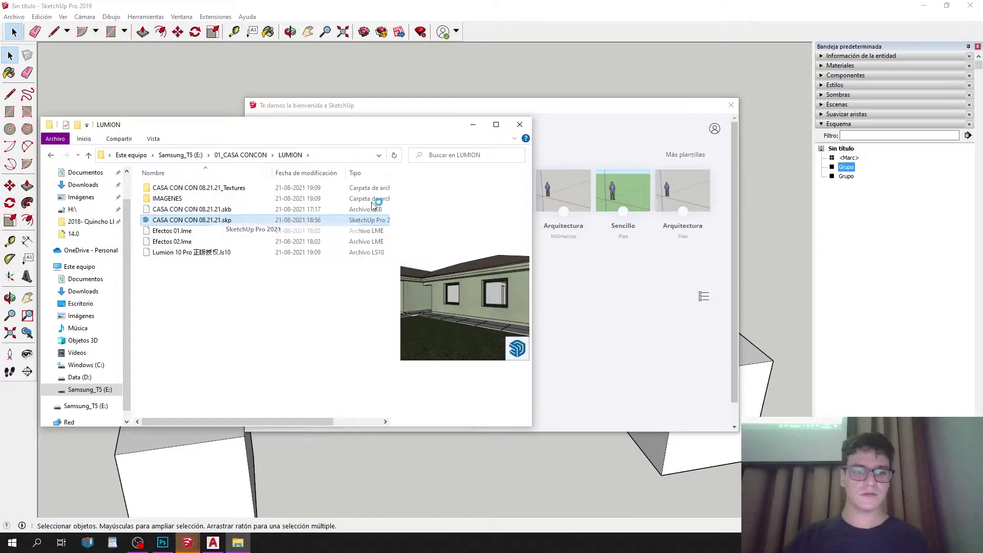
pyautogui.click(472, 128)
pyautogui.click(732, 105)
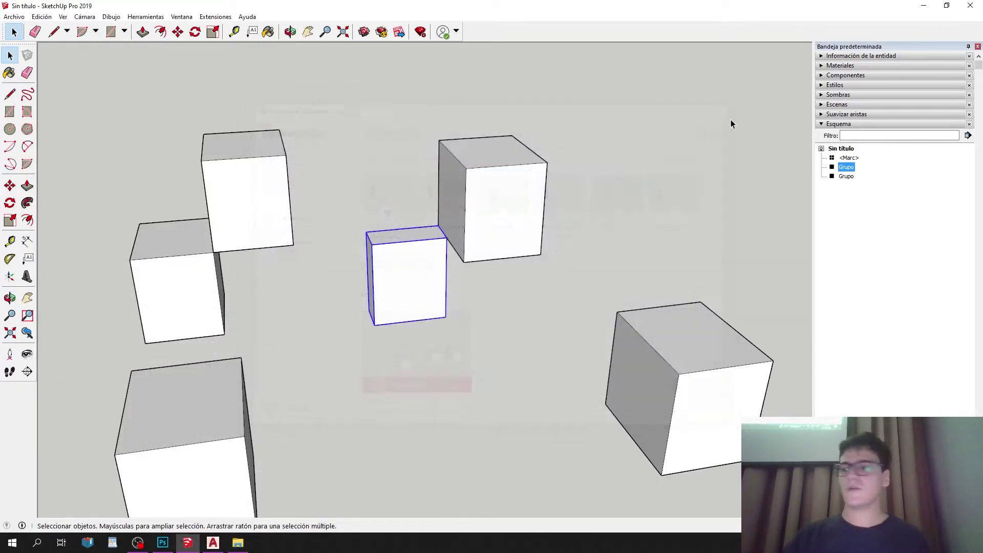
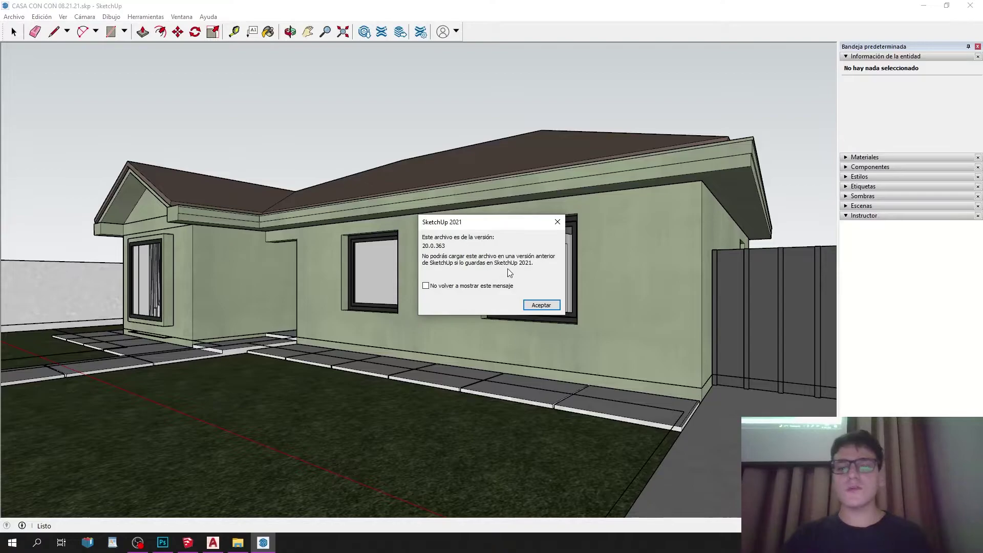
pyautogui.click(541, 305)
# Examine the house model's roof, side walls and gabled front from several angles, and check the model's tags list.
pyautogui.moveTo(549, 301); pyautogui.dragTo(898, 325, button='middle')
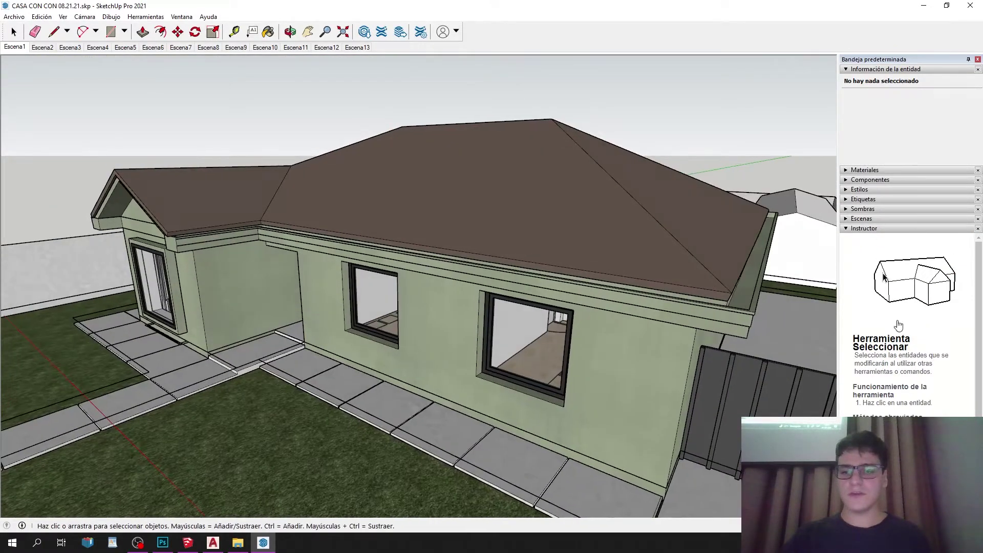
pyautogui.click(869, 200)
pyautogui.click(865, 199)
pyautogui.moveTo(716, 243); pyautogui.dragTo(937, 348, button='middle')
pyautogui.scroll(-4, 570, 233)
pyautogui.moveTo(454, 288); pyautogui.dragTo(188, 276, button='middle')
pyautogui.moveTo(188, 276); pyautogui.dragTo(134, 276)
pyautogui.scroll(5, 421, 284)
pyautogui.moveTo(270, 268); pyautogui.dragTo(235, 267, button='middle')
pyautogui.scroll(-4, 464, 178)
# Open the SketchUp preferences, review the OpenGL settings and close the dialog.
pyautogui.click(145, 16)
pyautogui.moveTo(179, 19)
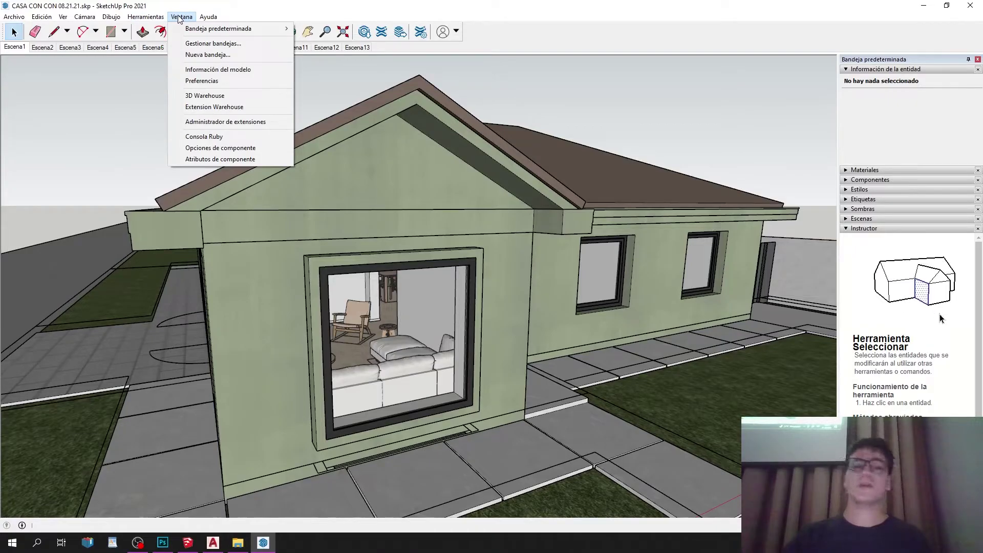
pyautogui.click(214, 78)
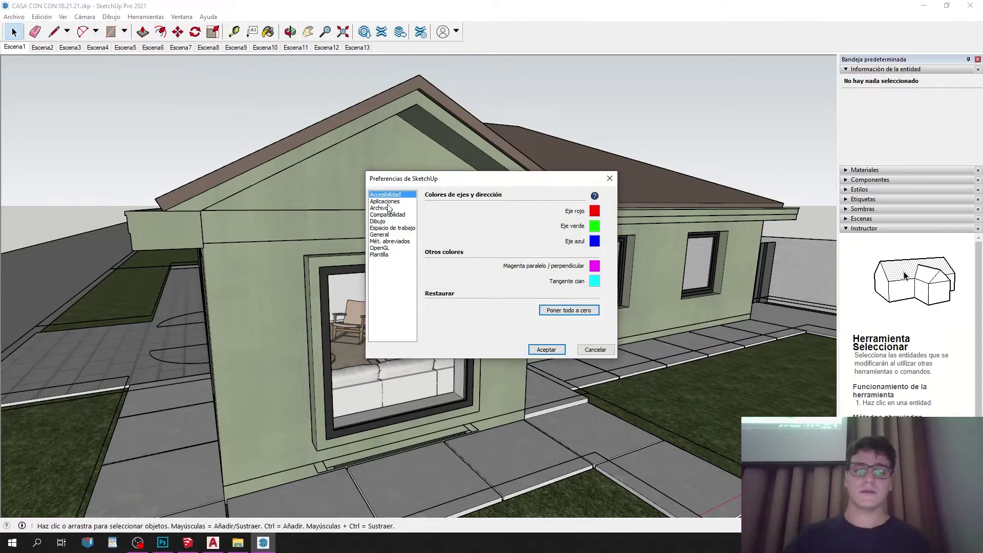
pyautogui.click(380, 248)
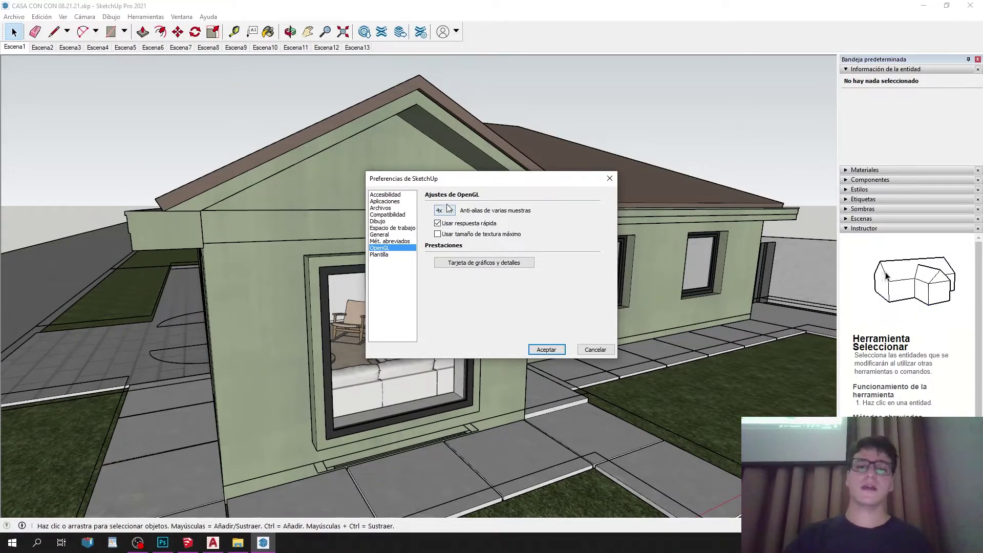
pyautogui.click(547, 351)
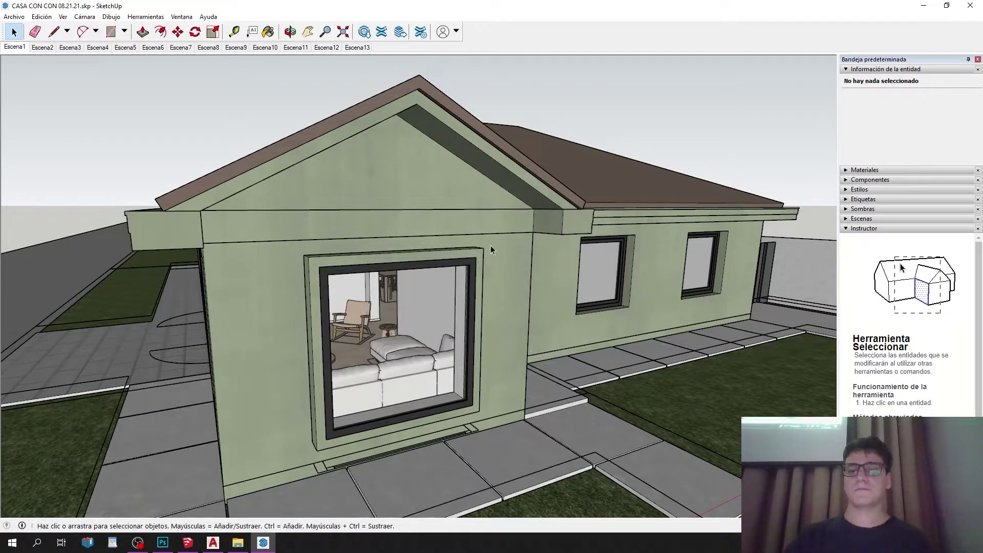
# Select the house's wall group, clear the selection, and examine the whole house and plot from above.
pyautogui.moveTo(495, 216); pyautogui.dragTo(495, 216, button='middle')
pyautogui.click(495, 217)
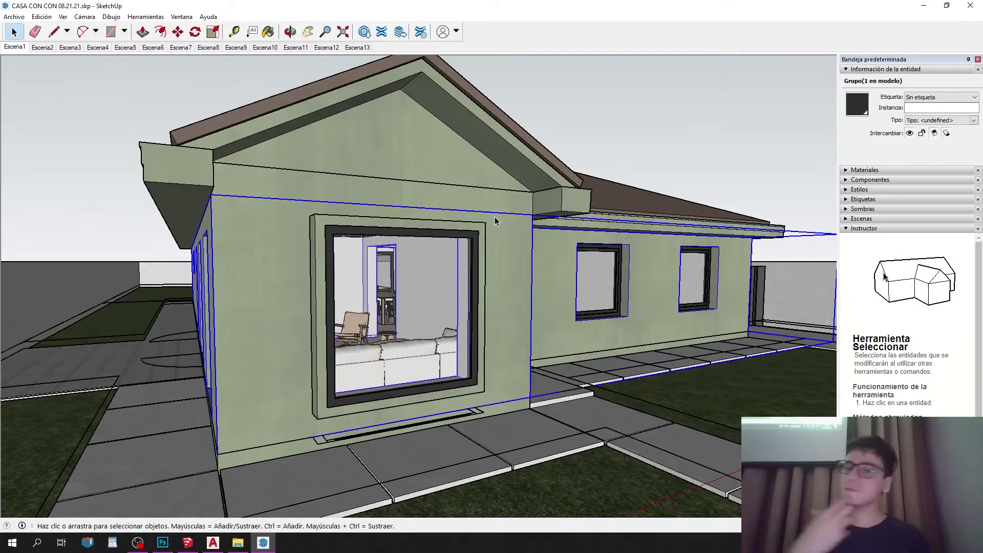
pyautogui.click(667, 147)
pyautogui.moveTo(668, 147); pyautogui.dragTo(645, 205, button='middle')
pyautogui.moveTo(254, 333); pyautogui.dragTo(635, 366, button='middle')
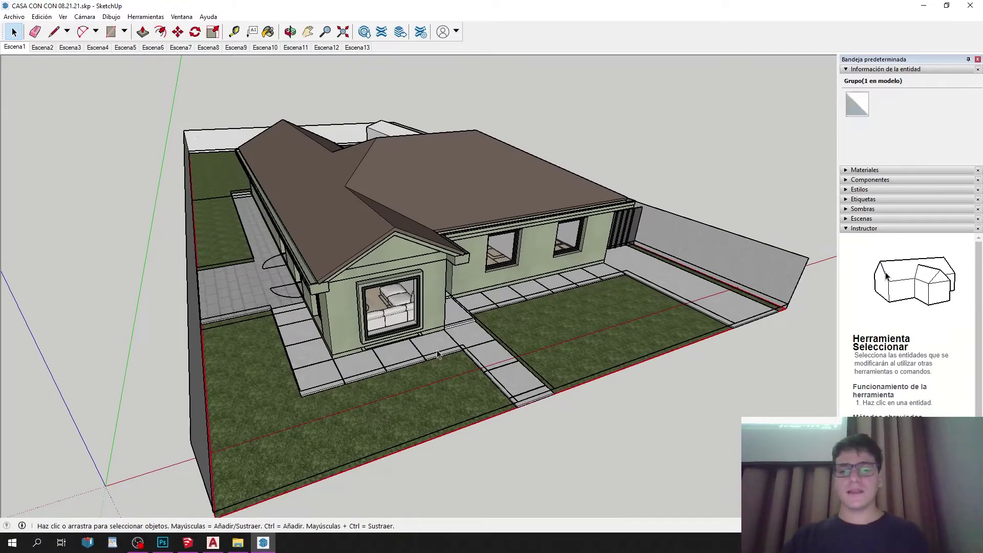
# Select the roof group, open it for editing to inspect its geometry, and leave the group.
pyautogui.click(389, 194)
pyautogui.scroll(5, 502, 180)
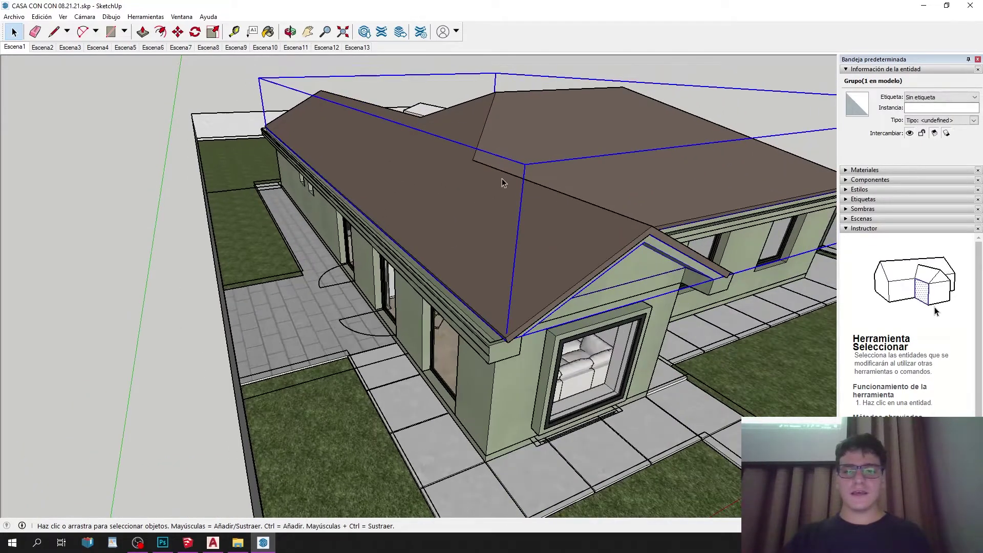
pyautogui.doubleClick(502, 183)
pyautogui.scroll(2, 496, 191)
pyautogui.moveTo(496, 191); pyautogui.dragTo(519, 238, button='middle')
pyautogui.scroll(2, 518, 237)
pyautogui.press('Escape')
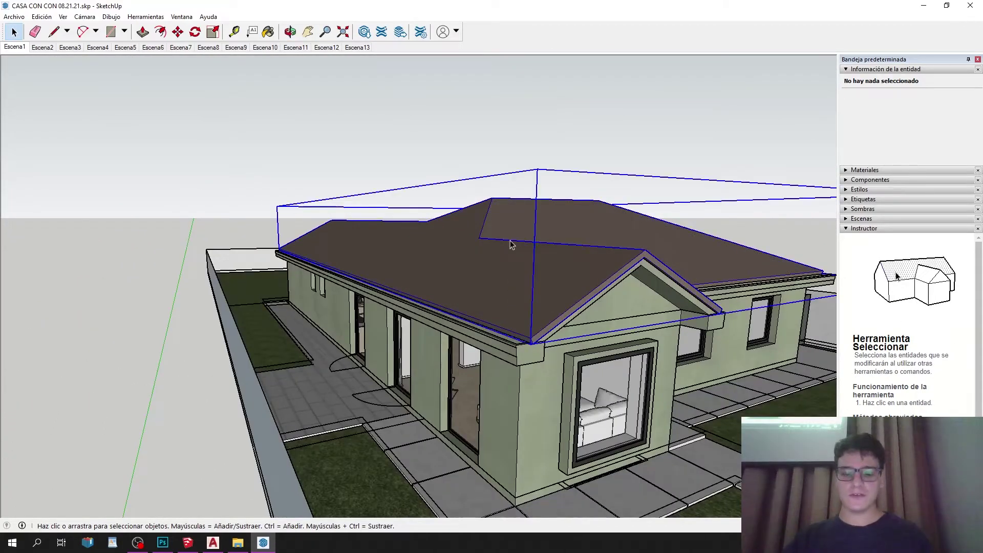
# Try to lift the roof group vertically off the house with the Move tool.
pyautogui.press('m')
pyautogui.click(481, 244)
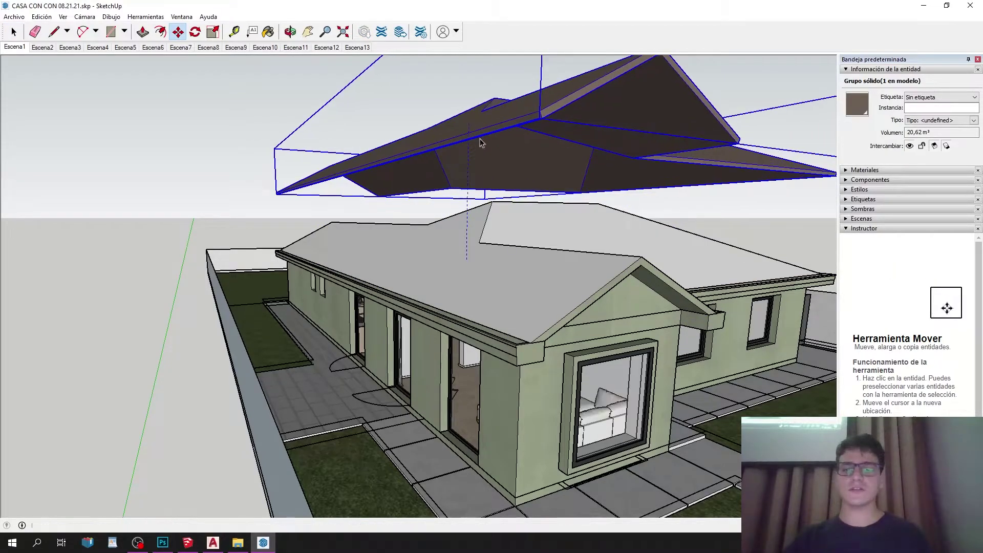
pyautogui.press('Escape')
pyautogui.press('space')
# Enter the house through the side opening and examine the kitchen island, stools and wood cabinets.
pyautogui.scroll(5, 487, 419)
pyautogui.scroll(6, 487, 419)
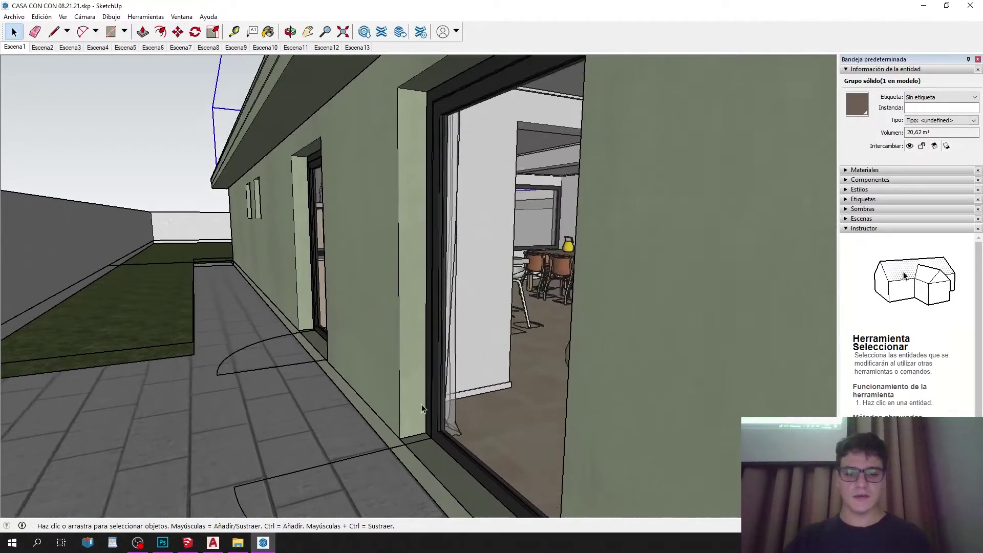
pyautogui.moveTo(419, 416); pyautogui.dragTo(213, 340, button='middle')
pyautogui.scroll(3, 529, 152)
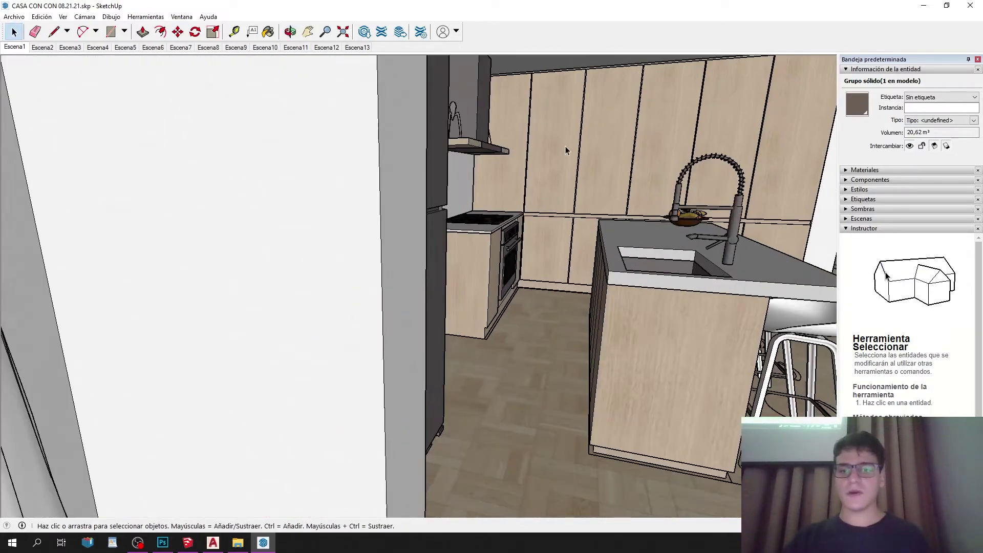
pyautogui.scroll(-5, 566, 146)
pyautogui.moveTo(565, 146); pyautogui.dragTo(365, 291, button='middle')
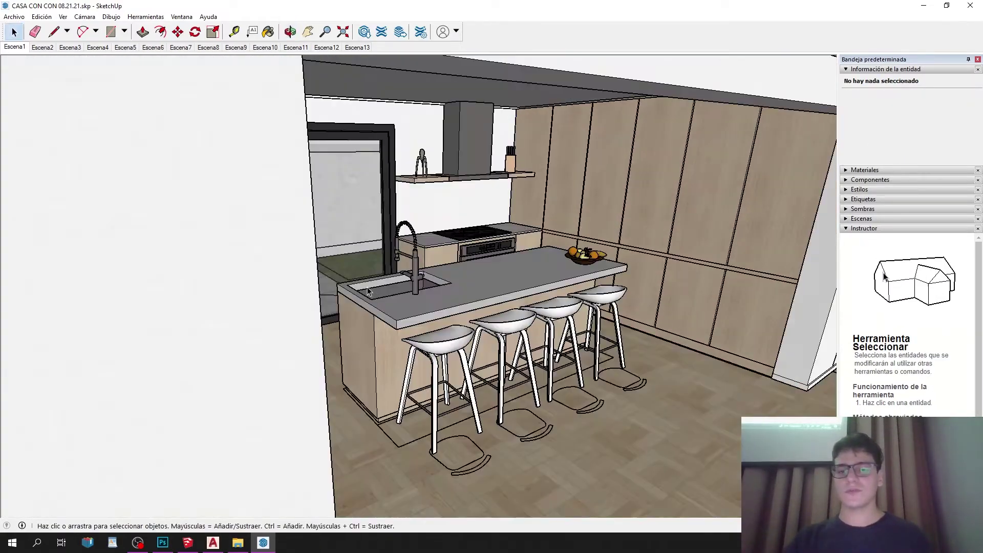
# Inspect the grouping of the kitchen and dining furniture, opening groups down to the dining table.
pyautogui.doubleClick(482, 351)
pyautogui.scroll(-3, 481, 351)
pyautogui.moveTo(481, 351); pyautogui.dragTo(550, 219, button='middle')
pyautogui.press('Escape')
pyautogui.scroll(5, 733, 266)
pyautogui.press('Escape')
pyautogui.scroll(3, 550, 219)
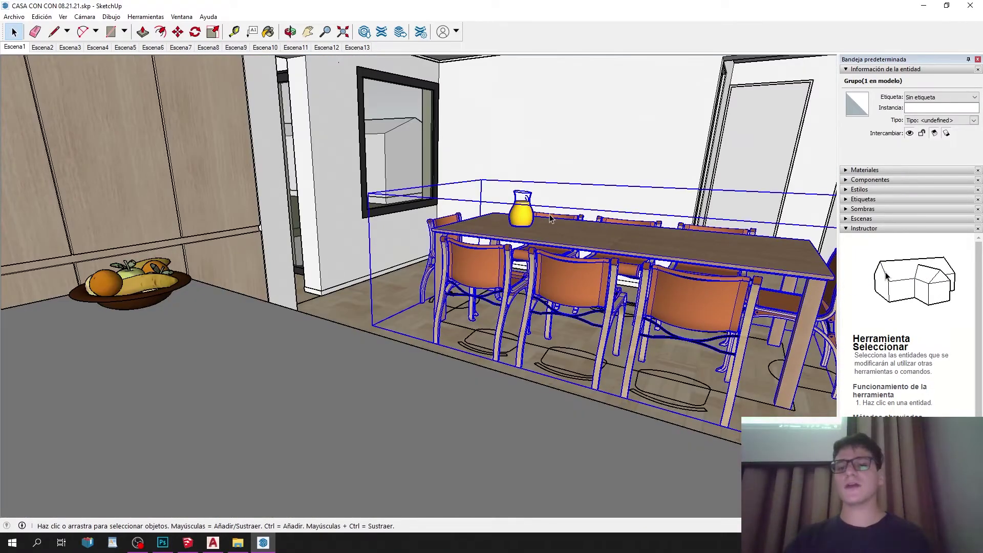
pyautogui.moveTo(490, 87); pyautogui.dragTo(405, 170, button='middle')
pyautogui.scroll(3, 711, 262)
pyautogui.scroll(-10, 424, 268)
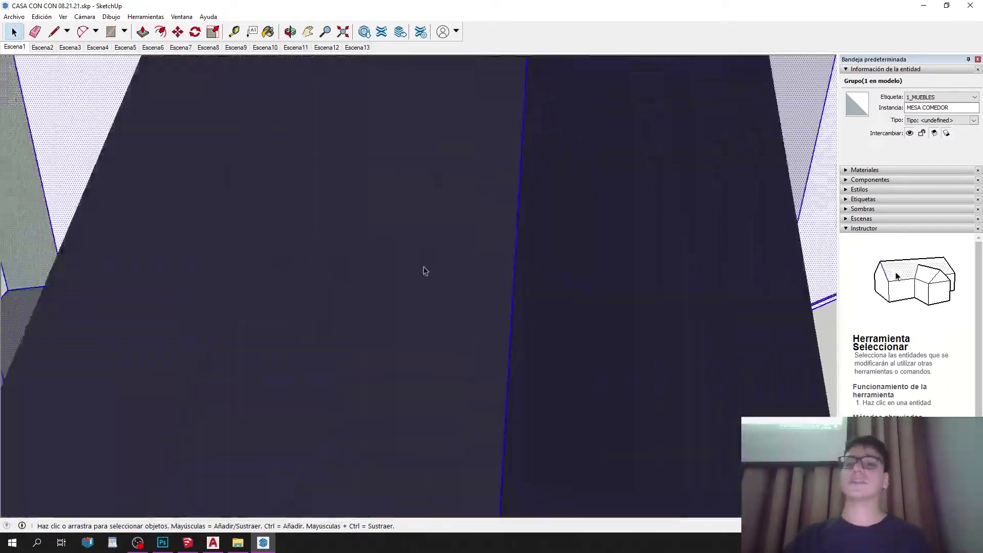
# Select all geometry inside the open wall group, view the walls in isolation, and leave the group.
pyautogui.hotkey('ctrl', 'a')
pyautogui.moveTo(625, 301); pyautogui.dragTo(548, 394, button='middle')
pyautogui.scroll(-8, 382, 237)
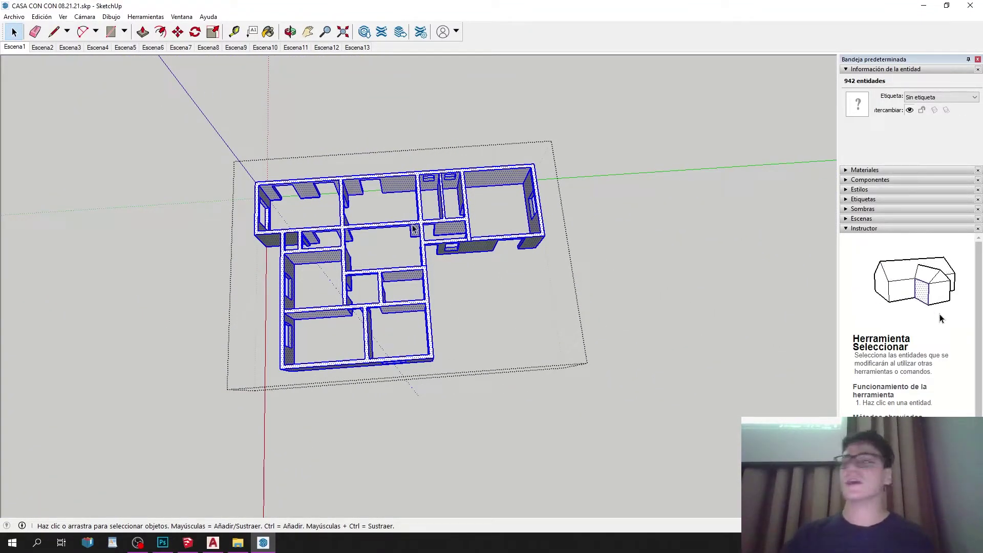
pyautogui.press('Escape')
pyautogui.press('Escape')
# Hide all geometry inside the house's wall group and examine the exposed rooms and the front facade.
pyautogui.moveTo(424, 215); pyautogui.dragTo(562, 230, button='middle')
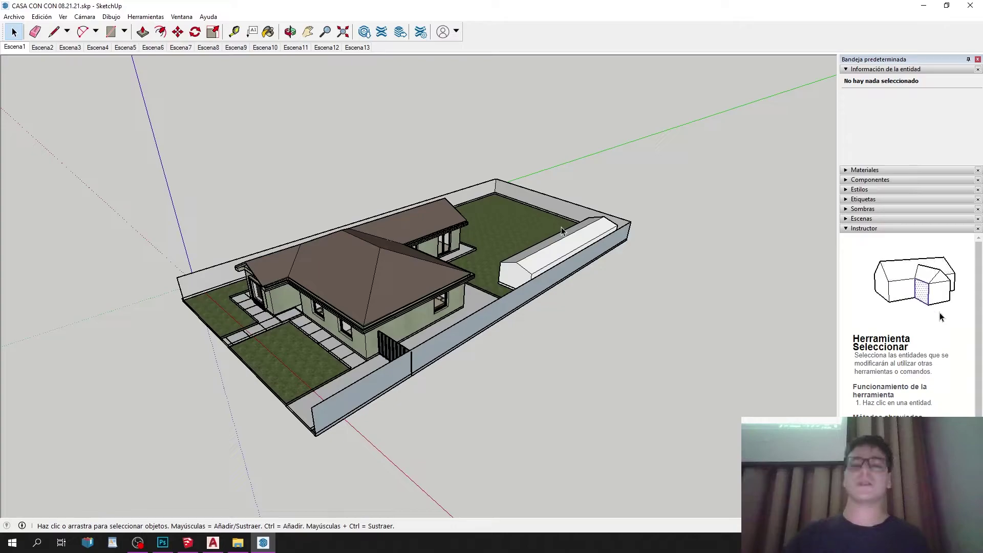
pyautogui.scroll(8, 303, 397)
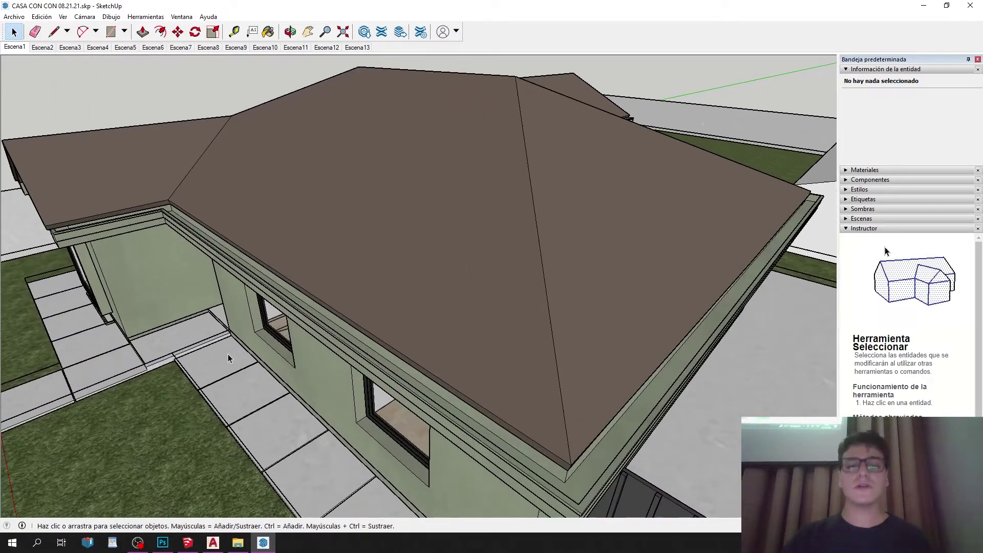
pyautogui.moveTo(228, 354); pyautogui.dragTo(515, 273, button='middle')
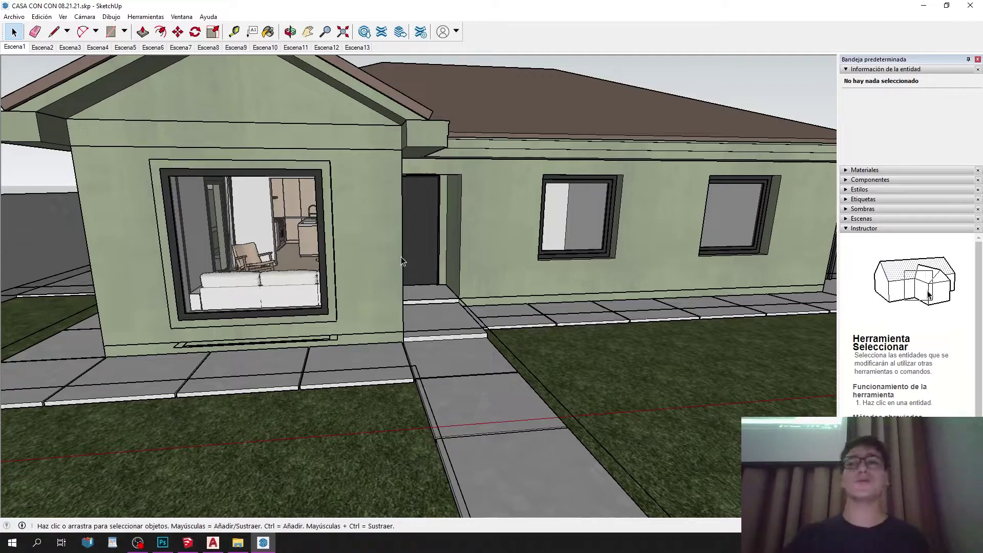
pyautogui.moveTo(382, 249); pyautogui.dragTo(331, 290, button='middle')
pyautogui.hotkey('ctrl', 'a')
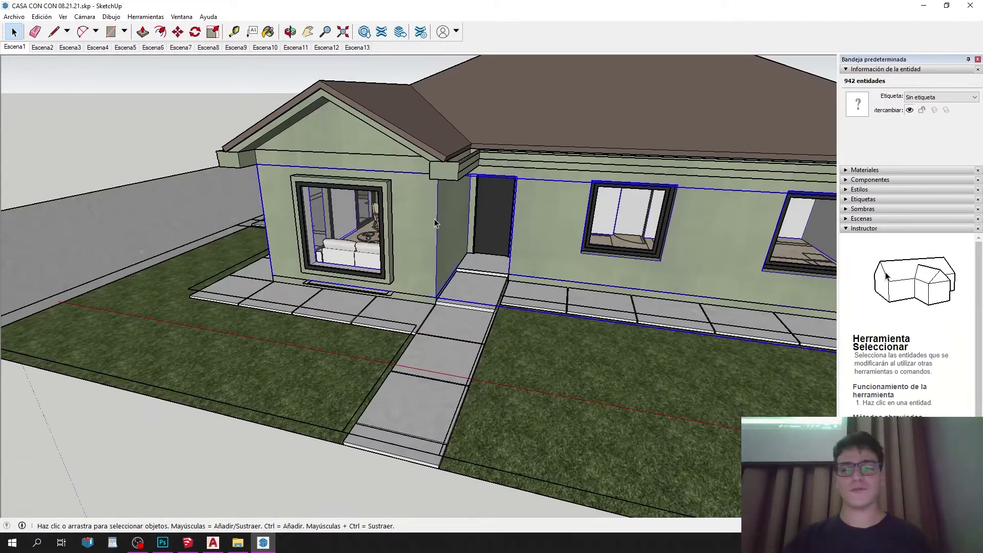
pyautogui.rightClick(435, 219)
pyautogui.click(463, 248)
pyautogui.moveTo(463, 248); pyautogui.dragTo(205, 278, button='middle')
pyautogui.scroll(4, 448, 277)
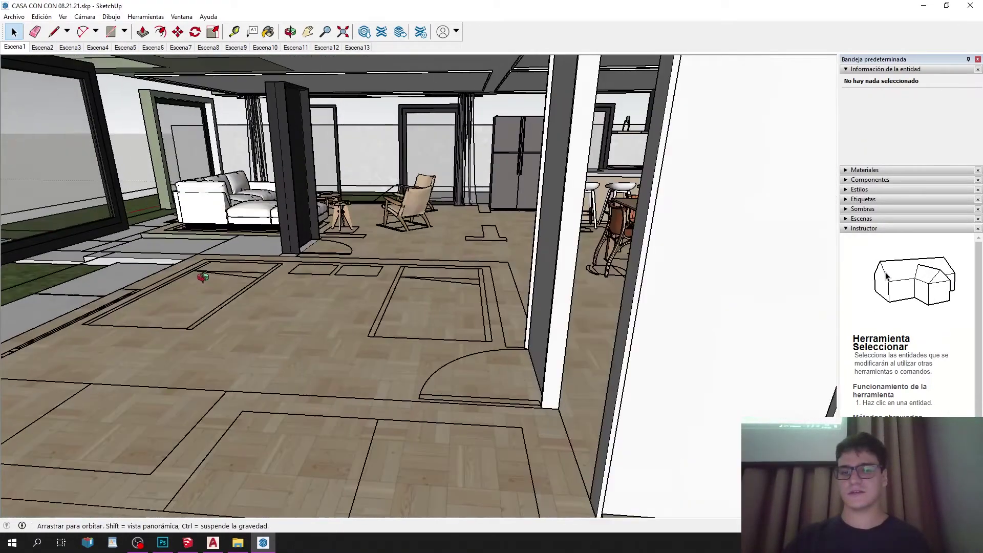
pyautogui.scroll(3, 413, 331)
pyautogui.moveTo(604, 362); pyautogui.dragTo(622, 294, button='middle')
pyautogui.scroll(3, 622, 294)
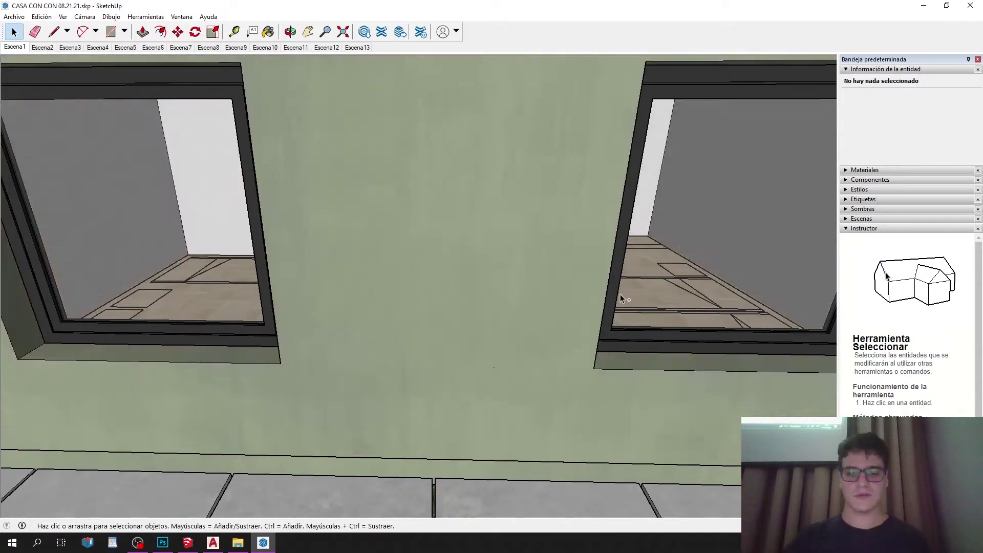
# Switch to the untitled SketchUp Pro 2019 model and check the Create Component option for the separate ungrouped box.
pyautogui.click(187, 542)
pyautogui.scroll(-8, 490, 307)
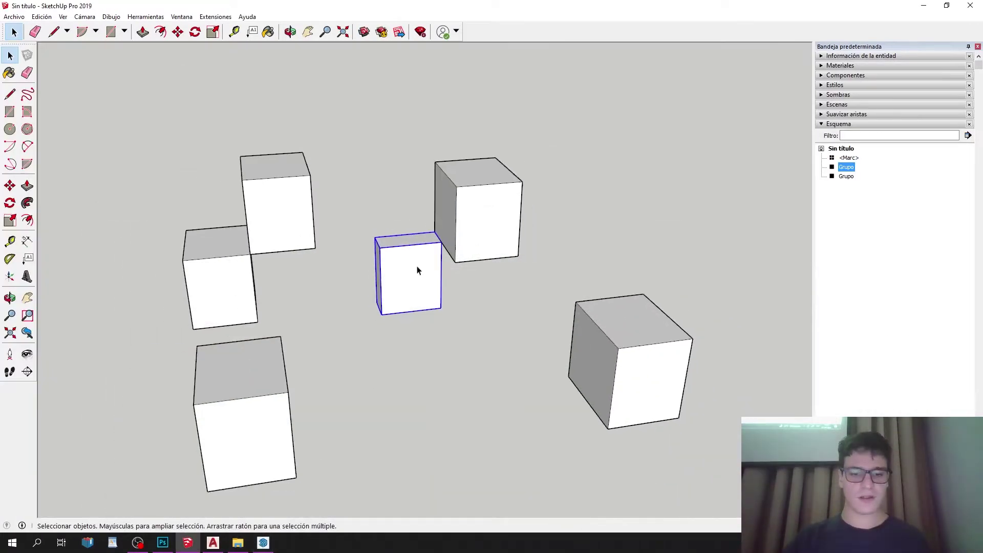
pyautogui.scroll(5, 543, 292)
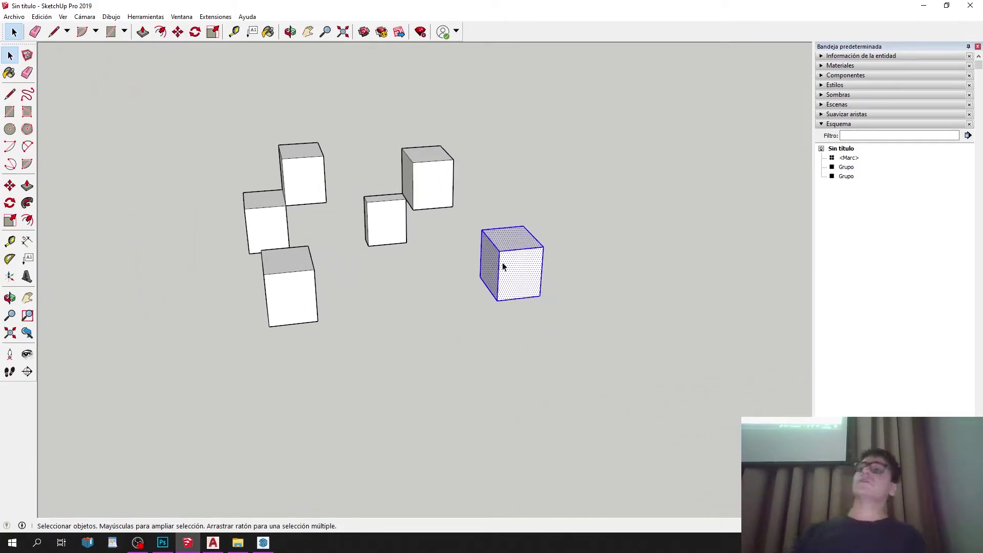
pyautogui.rightClick(503, 267)
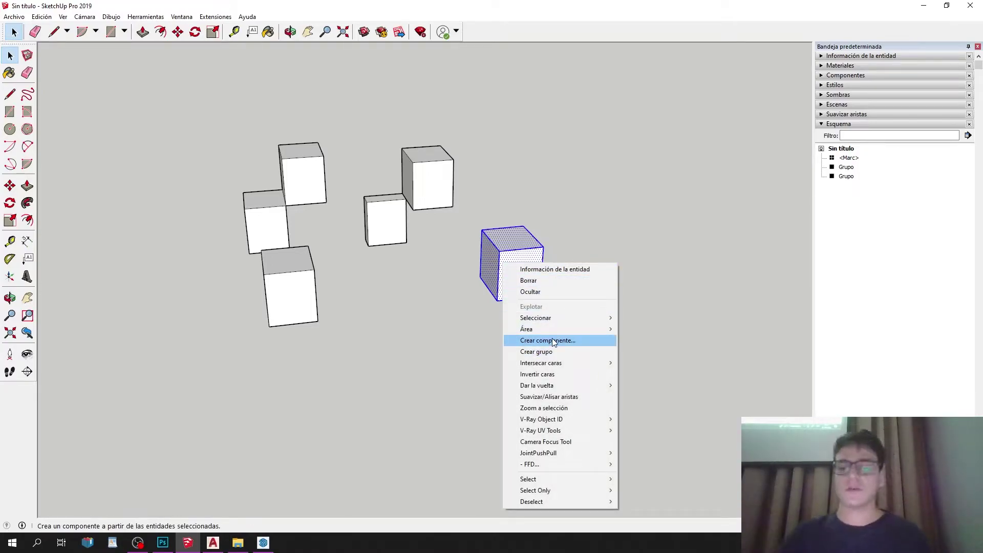
pyautogui.click(412, 233)
# Select all geometry of the separate loose box and create a component named "cubo" from it.
pyautogui.tripleClick(516, 242)
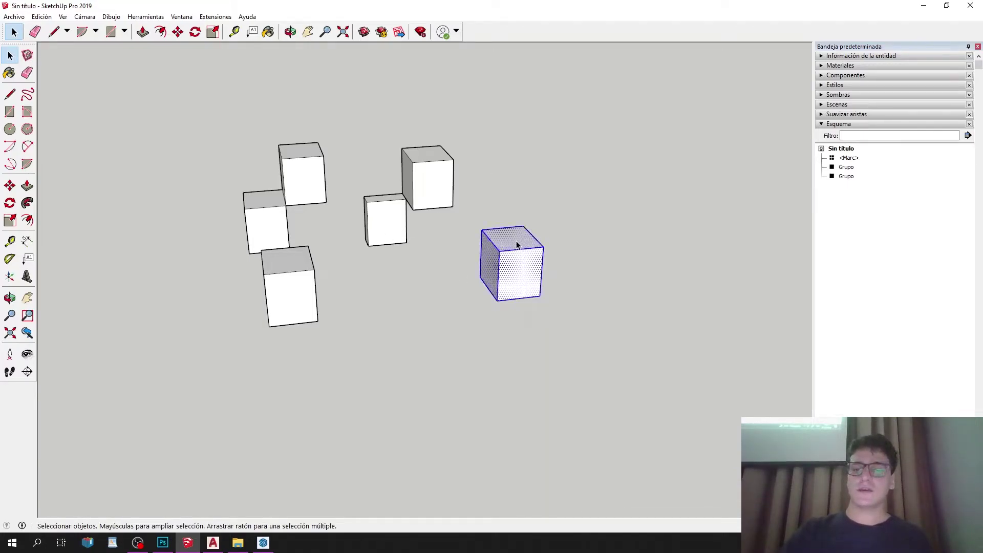
pyautogui.rightClick(518, 250)
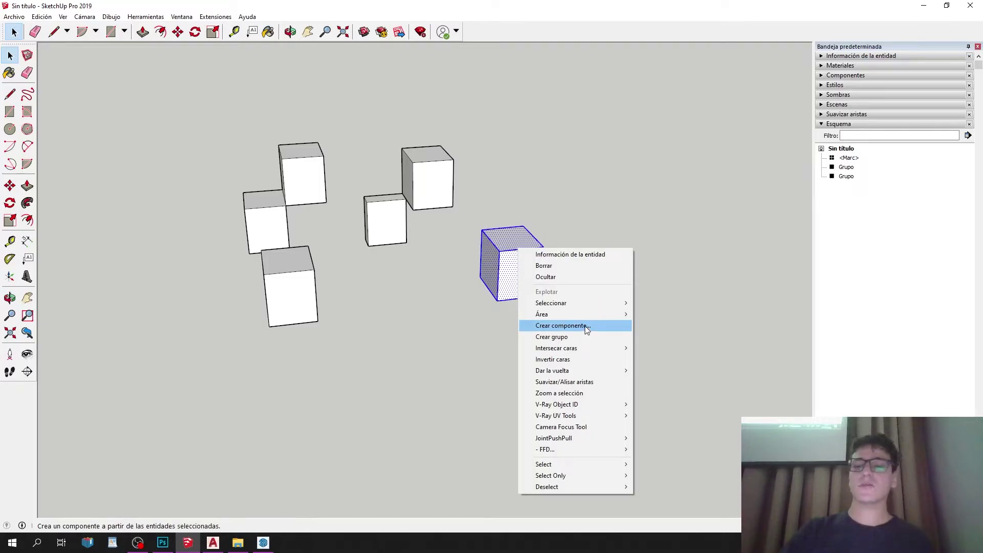
pyautogui.click(587, 328)
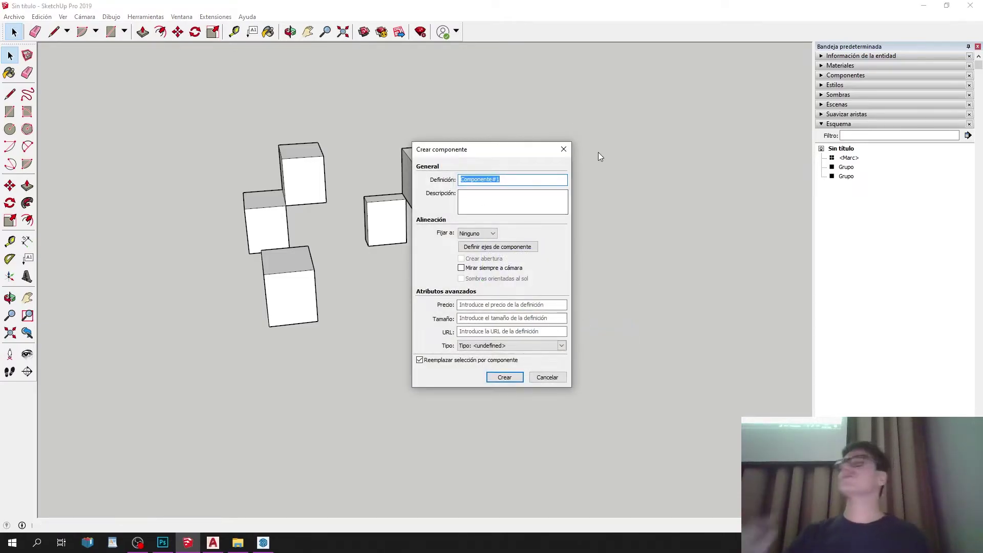
pyautogui.write('cubo')
pyautogui.press('Return')
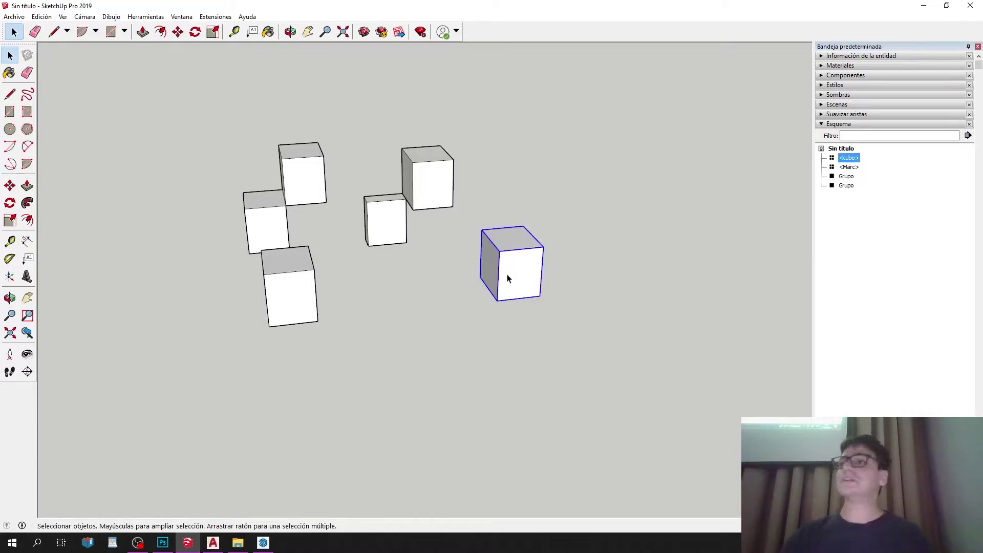
# Copy the cubo component twice along the red axis, leaving gaps between the three boxes.
pyautogui.scroll(5, 472, 232)
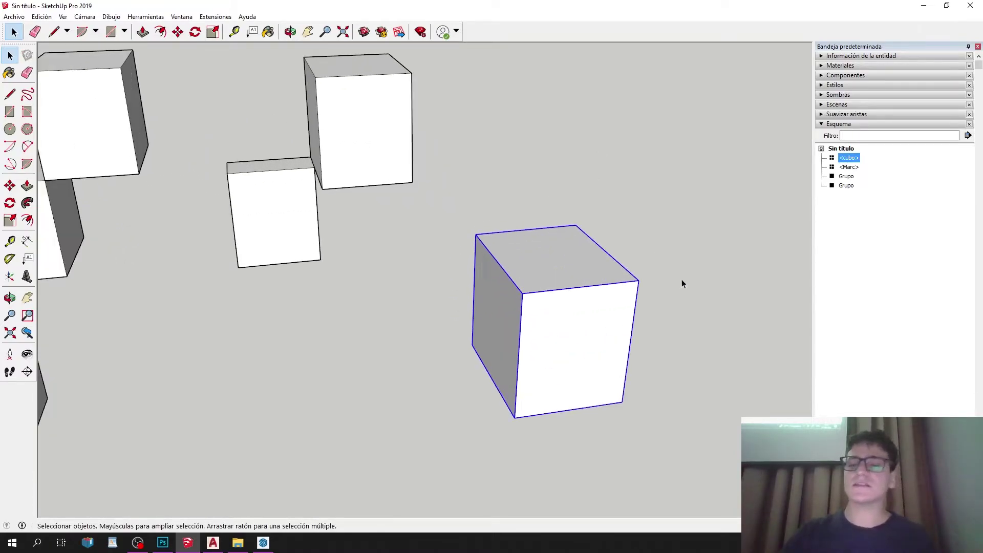
pyautogui.scroll(-5, 447, 227)
pyautogui.scroll(2, 461, 185)
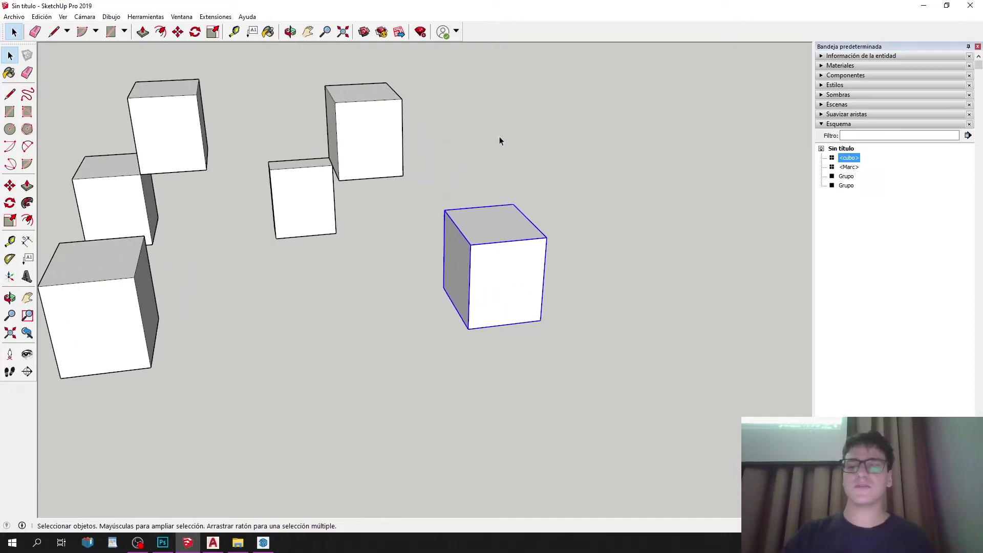
pyautogui.scroll(-4, 388, 323)
pyautogui.scroll(2, 468, 275)
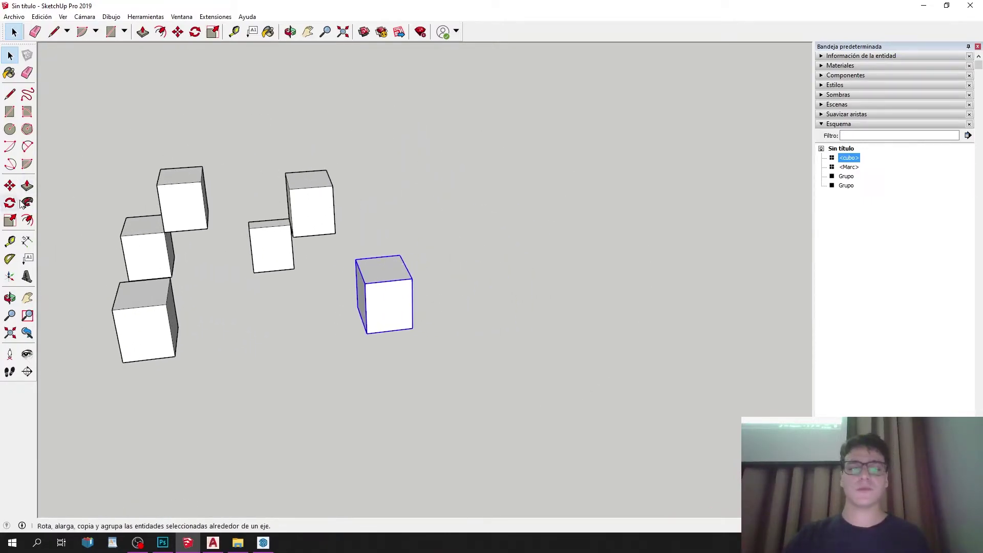
pyautogui.click(10, 186)
pyautogui.click(411, 321)
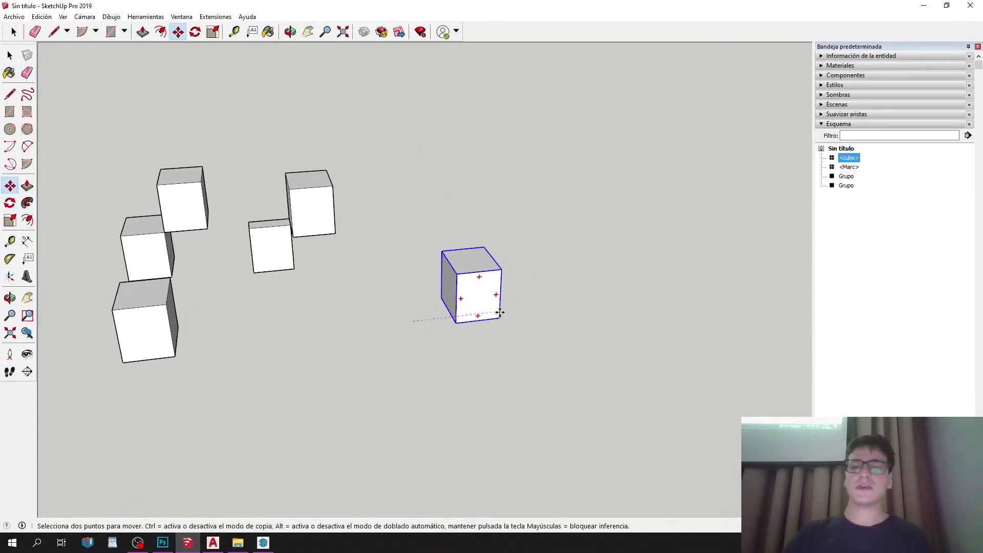
pyautogui.press('ctrl')
pyautogui.click(520, 309)
pyautogui.press('ctrl')
pyautogui.click(517, 309)
pyautogui.click(605, 299)
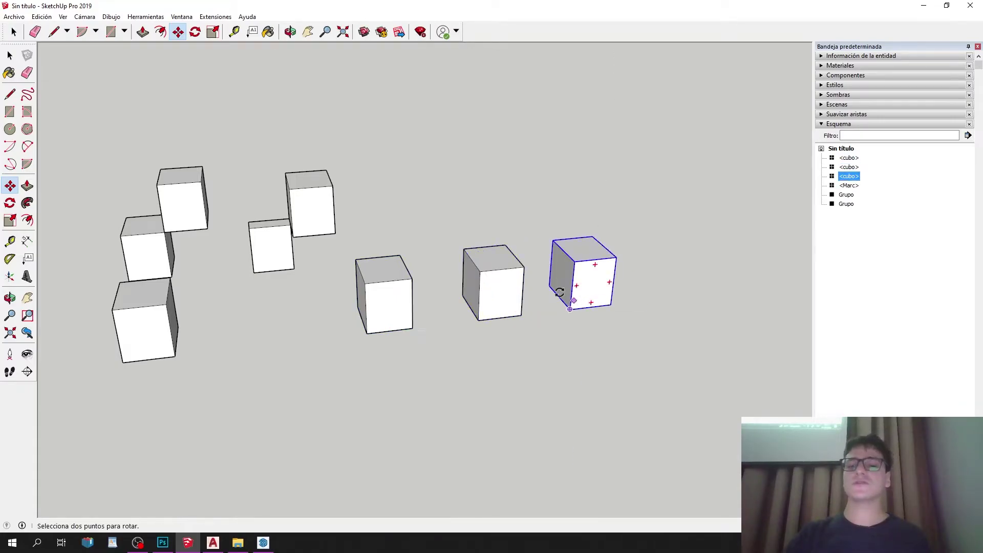
# Open the last cubo copy, push its front face inward to make the box thinner, and leave the component.
pyautogui.press('space')
pyautogui.scroll(5, 578, 285)
pyautogui.scroll(2, 671, 303)
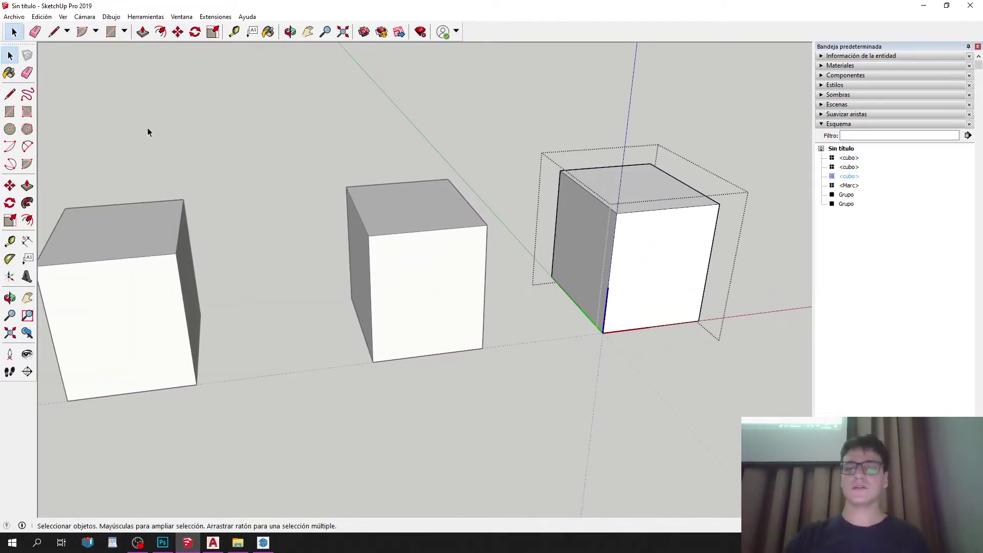
pyautogui.click(28, 185)
pyautogui.moveTo(645, 271); pyautogui.dragTo(597, 281)
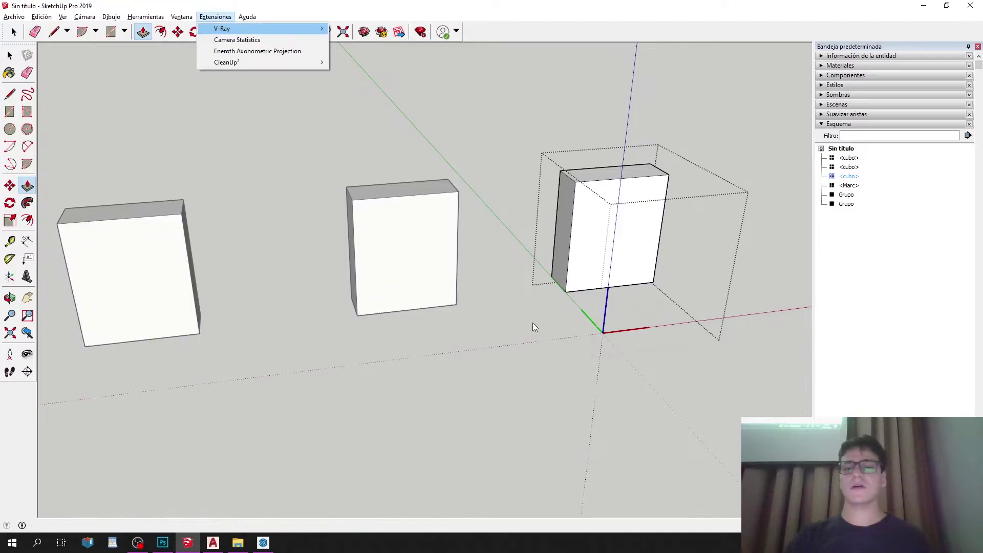
pyautogui.scroll(-4, 509, 325)
pyautogui.press('space')
pyautogui.click(559, 334)
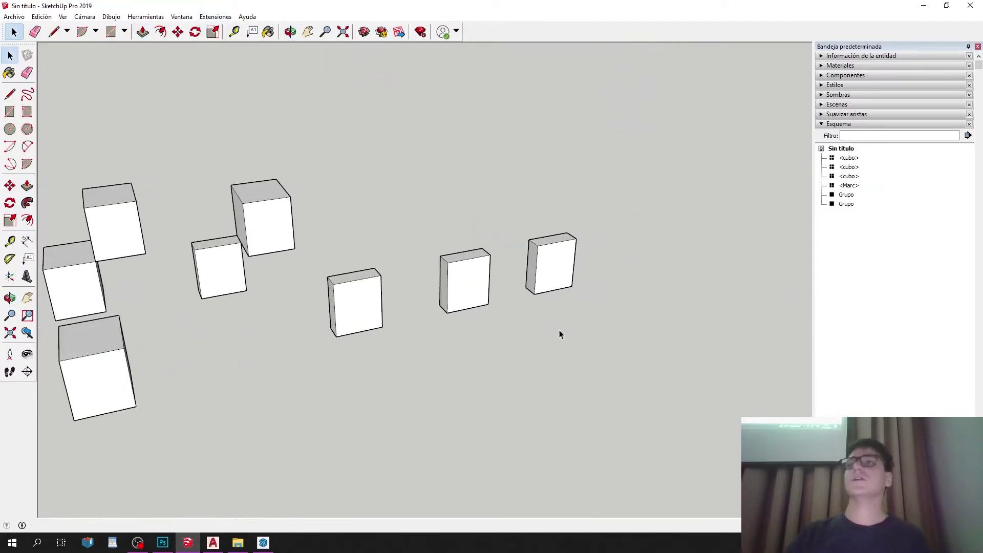
# Undo the face push and both copies of the cubo component.
pyautogui.hotkey('ctrl', 'z')
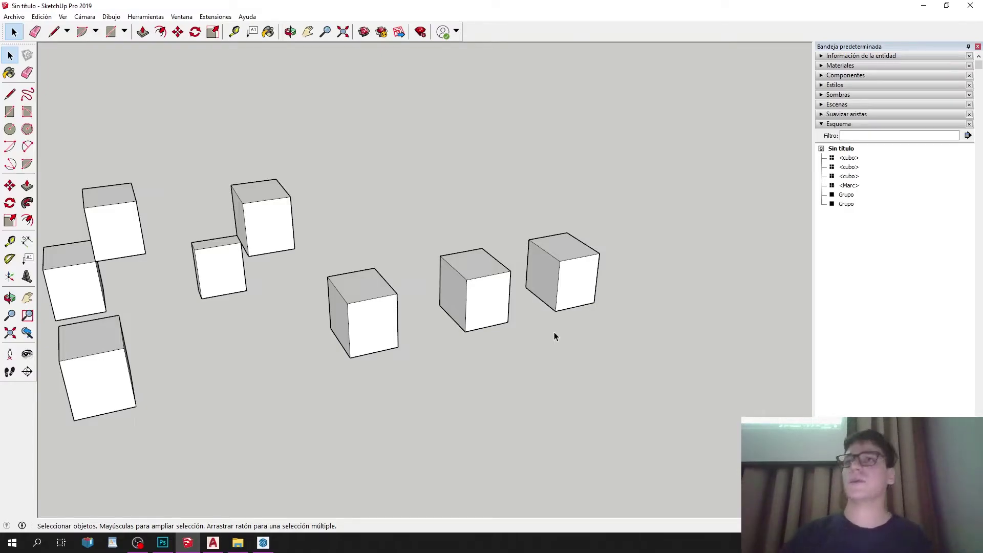
pyautogui.hotkey('ctrl', 'z')
pyautogui.hotkey('ctrl', 'z')
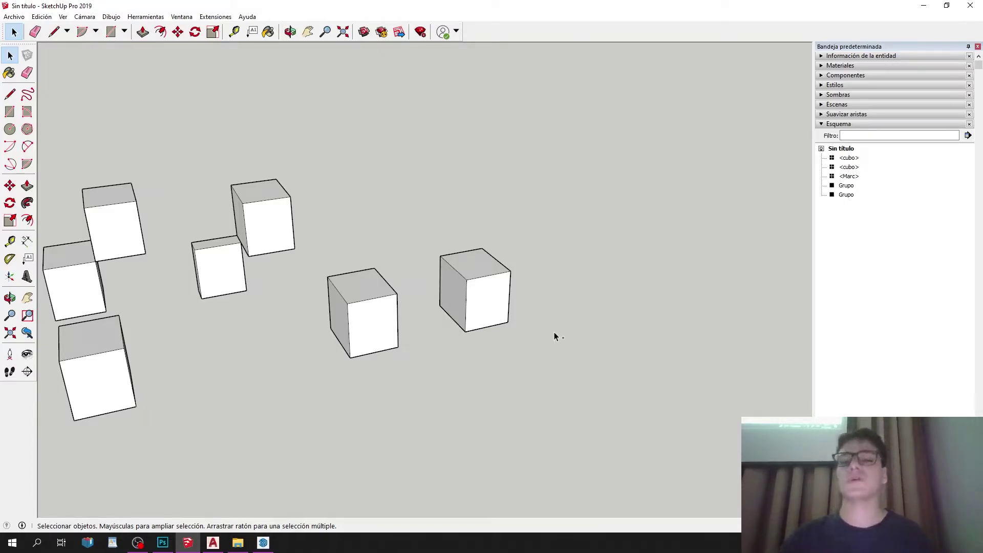
pyautogui.scroll(-3, 404, 293)
pyautogui.scroll(2, 349, 315)
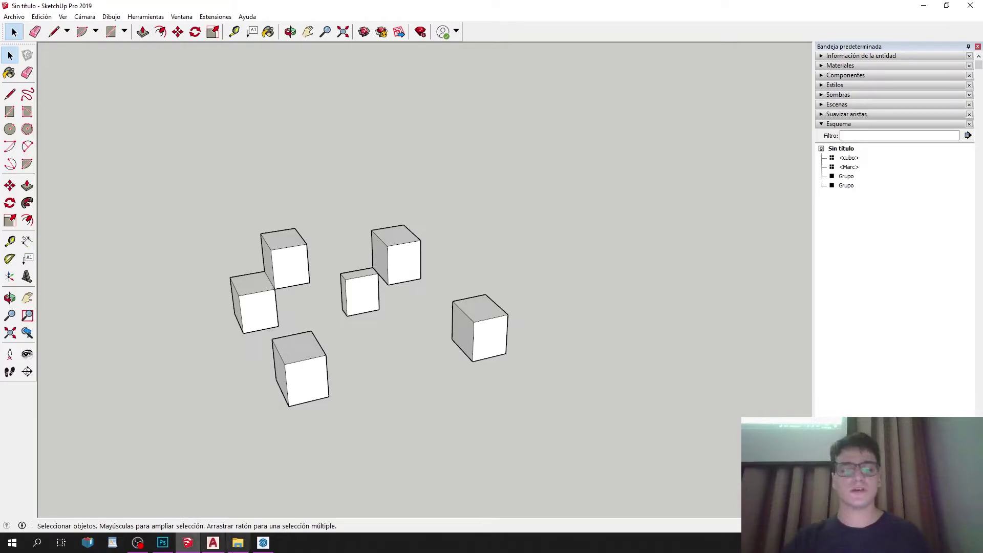
# Switch to the house project, open a dining chair for editing to examine the matching chairs, and leave it.
pyautogui.click(263, 543)
pyautogui.moveTo(637, 285)
pyautogui.mouseDown(button='middle')
pyautogui.moveTo(586, 254)
pyautogui.moveTo(524, 271)
pyautogui.moveTo(258, 246)
pyautogui.moveTo(586, 277)
pyautogui.moveTo(388, 86)
pyautogui.mouseUp(button='middle')
pyautogui.scroll(5, 523, 271)
pyautogui.click(308, 32)
pyautogui.moveTo(577, 231); pyautogui.dragTo(284, 193)
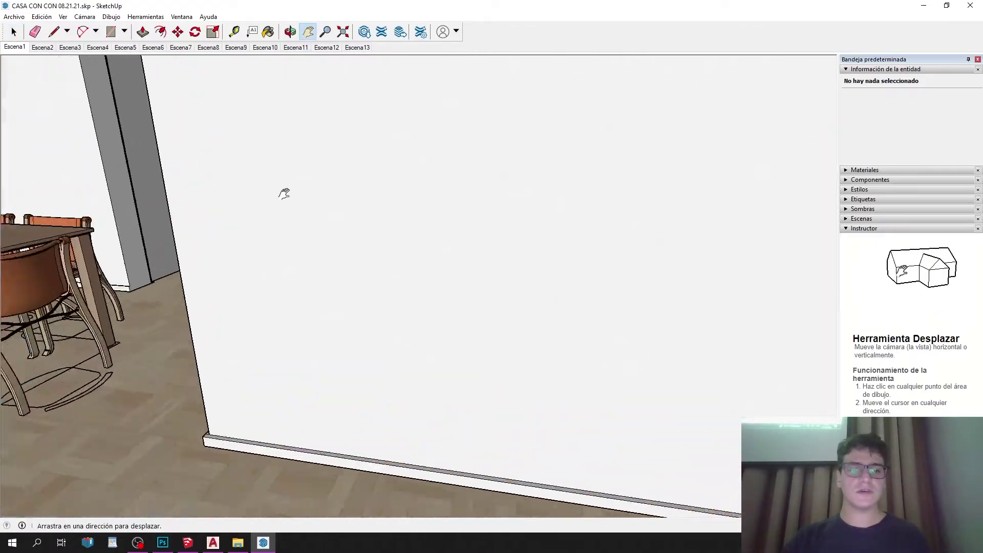
pyautogui.scroll(-5, 283, 193)
pyautogui.doubleClick(381, 394)
pyautogui.doubleClick(381, 395)
pyautogui.doubleClick(382, 394)
pyautogui.moveTo(382, 394); pyautogui.dragTo(270, 369, button='middle')
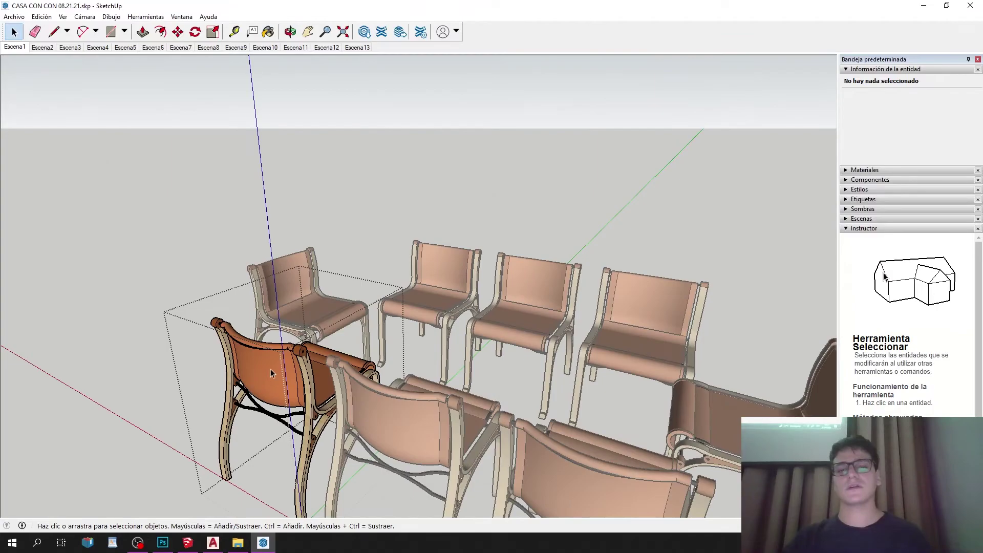
pyautogui.press('Escape')
# Minimize the house project, return to the box model, and open and leave the cubo component.
pyautogui.click(946, 5)
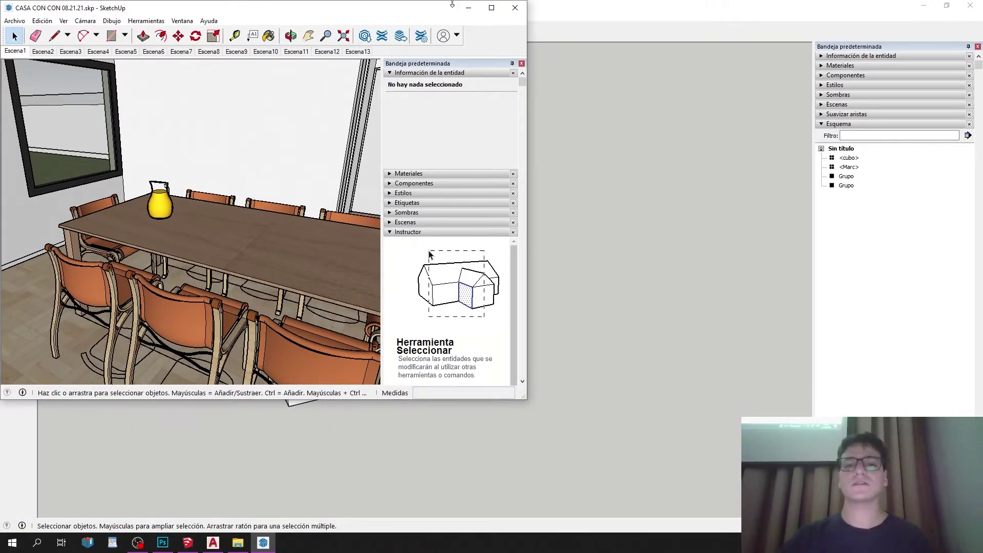
pyautogui.click(469, 7)
pyautogui.moveTo(485, 268); pyautogui.dragTo(237, 334, button='middle')
pyautogui.click(5, 5)
pyautogui.click(447, 362)
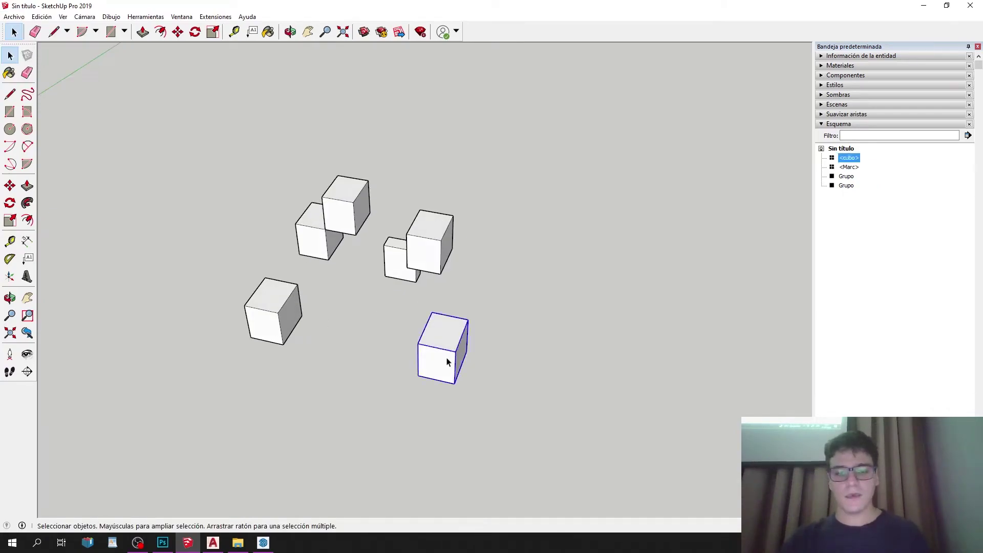
pyautogui.doubleClick(447, 362)
pyautogui.press('Escape')
# Copy the full-size grouped box into the empty space beside the other boxes.
pyautogui.moveTo(417, 318); pyautogui.dragTo(423, 223, button='middle')
pyautogui.moveTo(503, 245); pyautogui.dragTo(476, 267, button='middle')
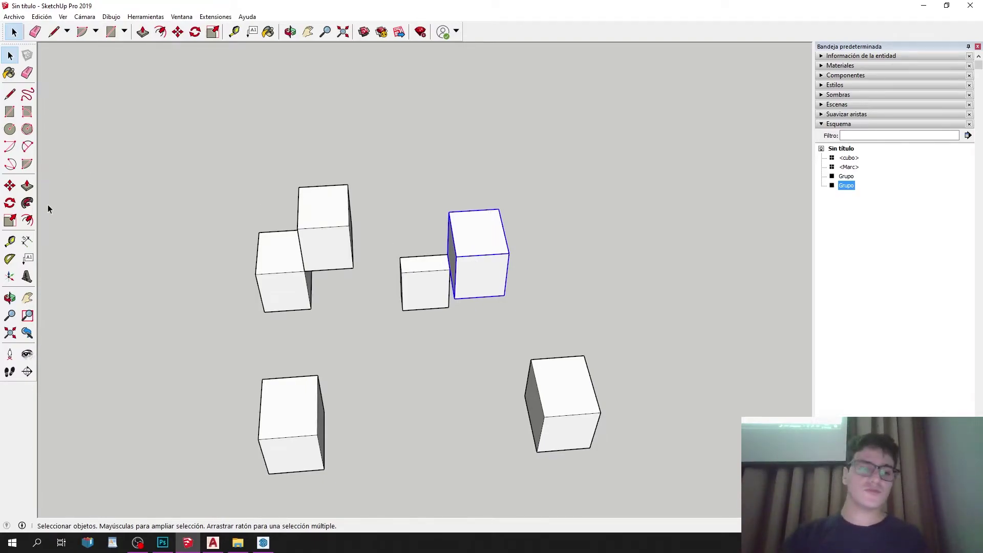
pyautogui.press('m')
pyautogui.scroll(-2, 456, 243)
pyautogui.press('ctrl')
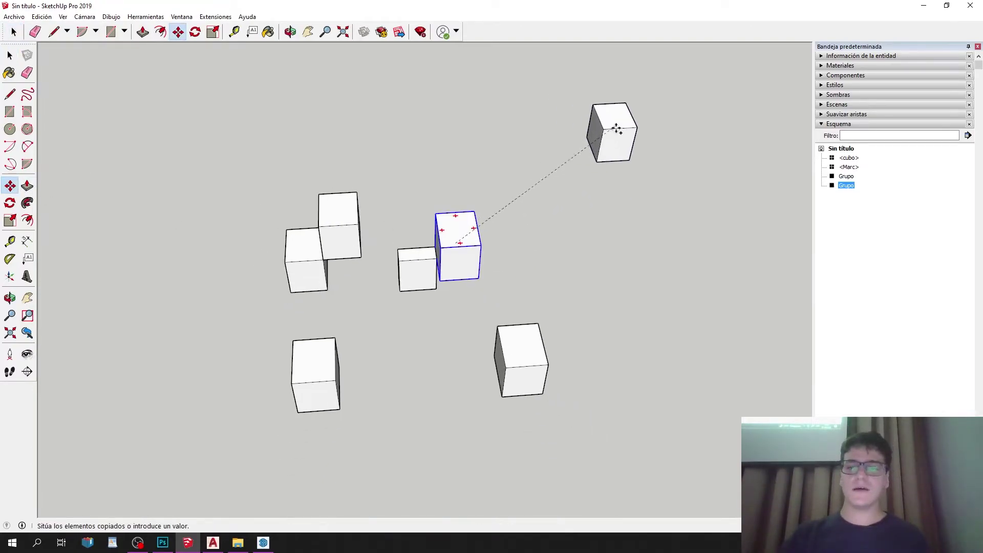
pyautogui.click(649, 265)
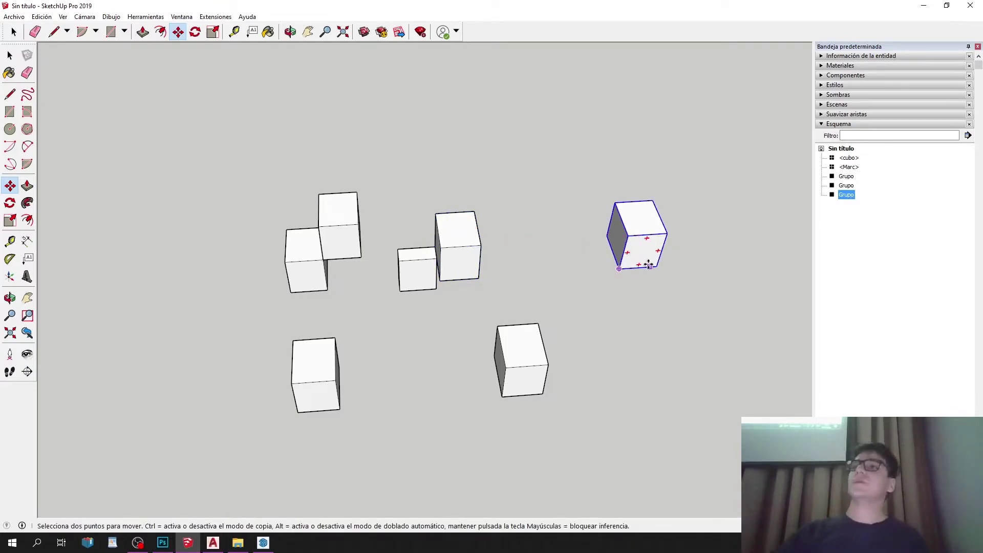
pyautogui.scroll(3, 649, 265)
# Open the copied group and copy its box three times inside it, forming a two-by-two arrangement with gaps.
pyautogui.press('space')
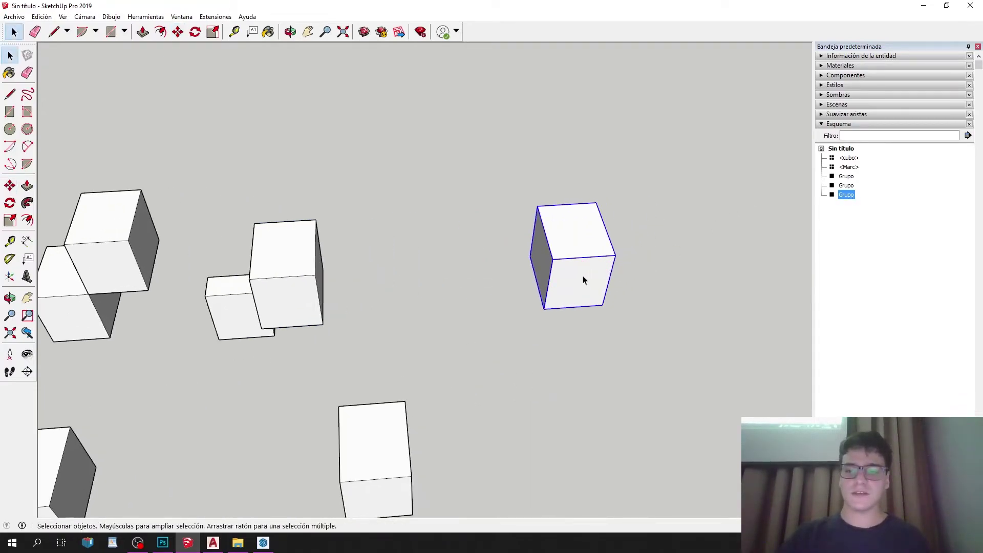
pyautogui.doubleClick(583, 275)
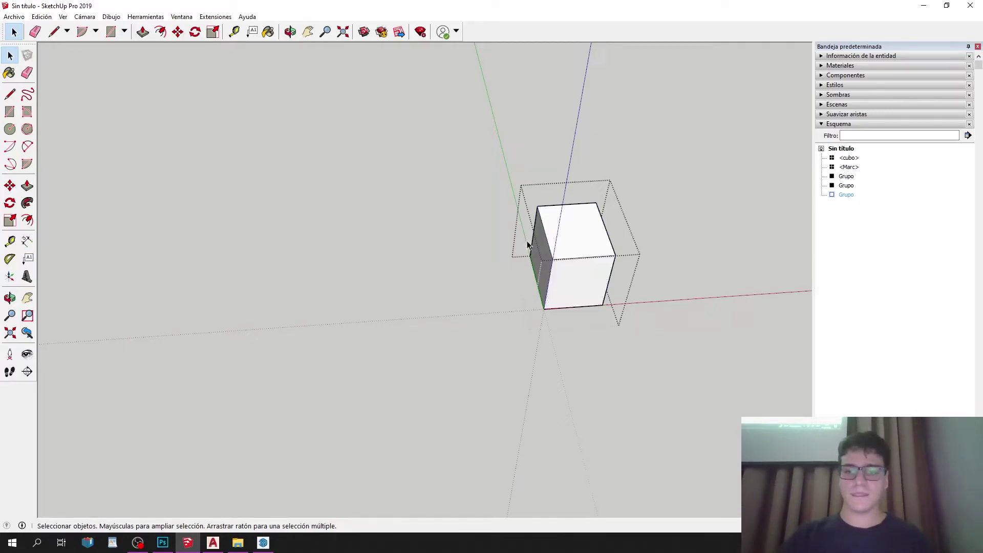
pyautogui.tripleClick(566, 264)
pyautogui.press('m')
pyautogui.press('ctrl')
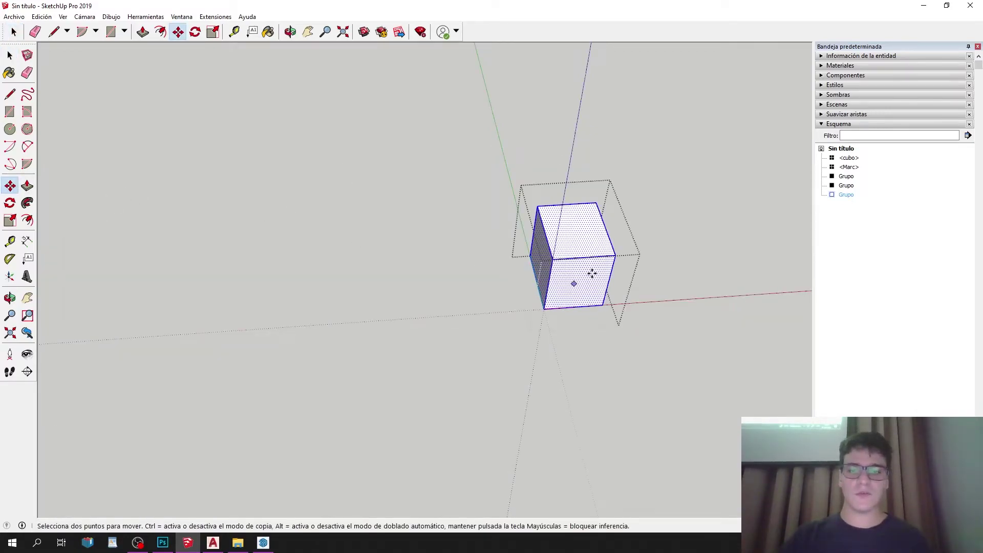
pyautogui.click(586, 276)
pyautogui.click(461, 290)
pyautogui.press('ctrl')
pyautogui.click(464, 301)
pyautogui.click(568, 408)
pyautogui.press('ctrl')
pyautogui.click(557, 396)
pyautogui.click(425, 419)
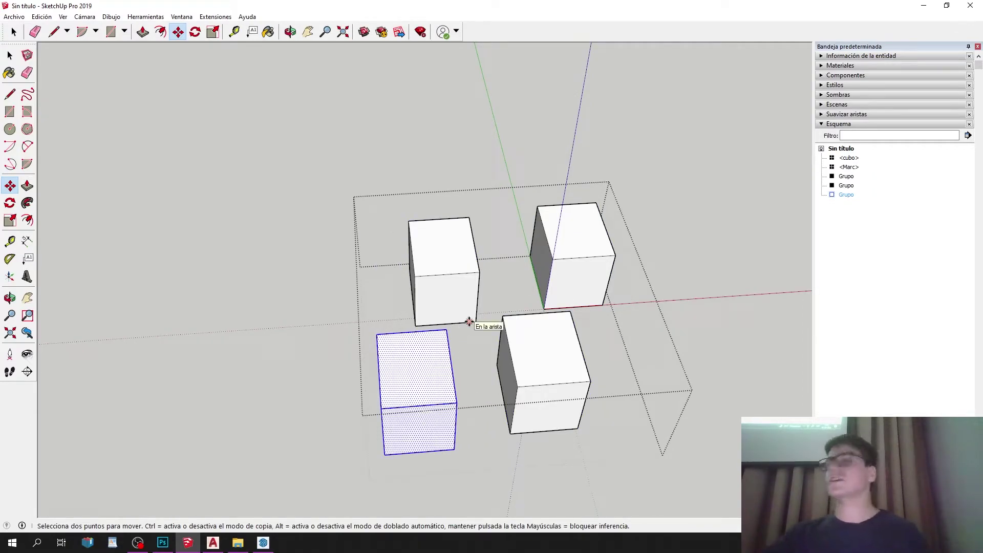
# Leave the group and select the four boxes as one object.
pyautogui.press('Escape')
pyautogui.scroll(-2, 562, 208)
pyautogui.press('space')
pyautogui.click(614, 215)
pyautogui.click(580, 253)
pyautogui.moveTo(580, 253); pyautogui.dragTo(557, 132, button='middle')
pyautogui.scroll(5, 607, 40)
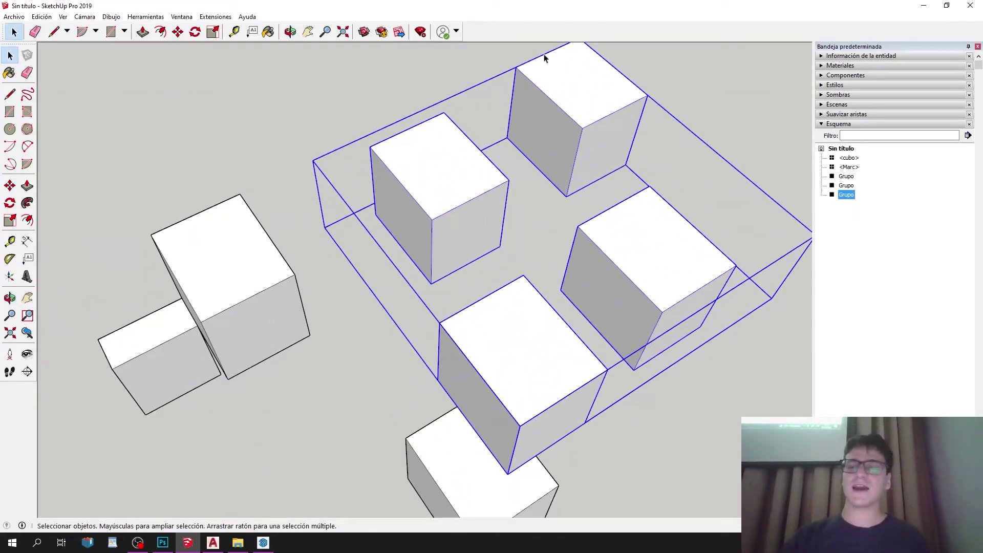
pyautogui.moveTo(483, 354); pyautogui.dragTo(543, 309, button='middle')
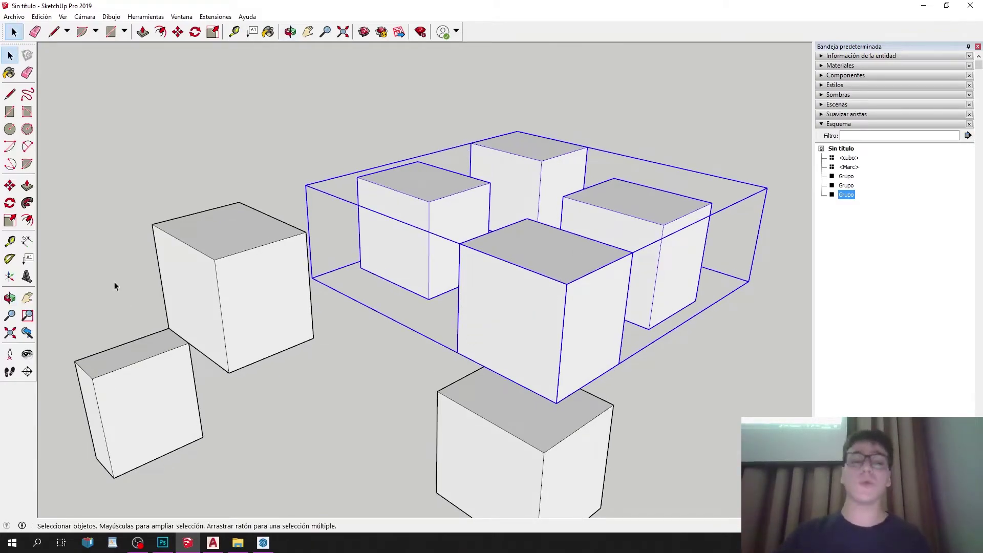
# Move the four-box group away from the other boxes into clear space.
pyautogui.scroll(-2, 46, 210)
pyautogui.click(10, 187)
pyautogui.click(387, 188)
pyautogui.click(555, 143)
pyautogui.scroll(-3, 540, 187)
pyautogui.moveTo(527, 228); pyautogui.dragTo(523, 276, button='middle')
pyautogui.scroll(2, 653, 110)
pyautogui.keyDown('shift'); pyautogui.moveTo(671, 57); pyautogui.dragTo(509, 138, button='middle'); pyautogui.keyUp('shift')
pyautogui.scroll(2, 508, 141)
pyautogui.moveTo(426, 314); pyautogui.dragTo(494, 292, button='middle')
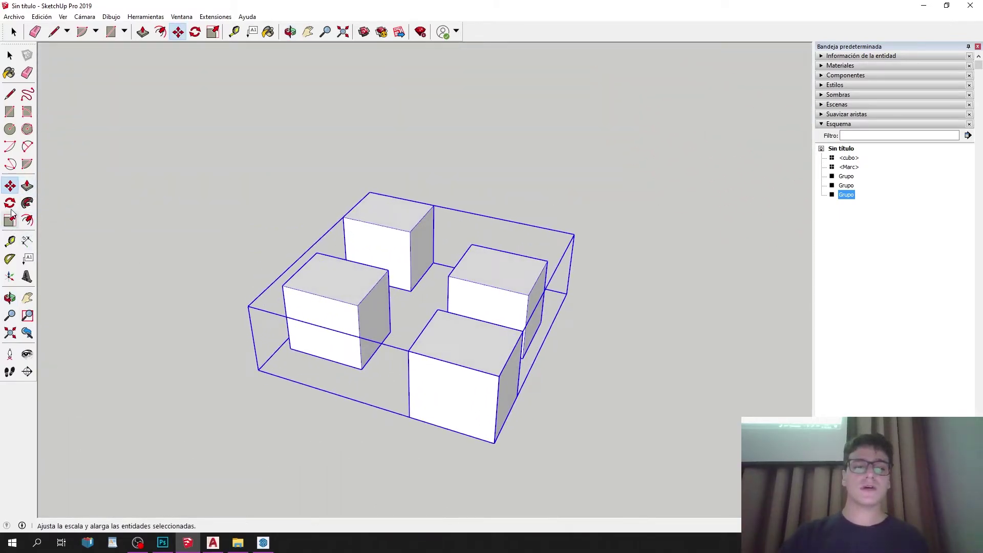
# Copy the four-box group twice into the space behind the original, and undo both copies.
pyautogui.press('ctrl')
pyautogui.click(249, 306)
pyautogui.click(497, 145)
pyautogui.press('ctrl')
pyautogui.click(495, 146)
pyautogui.click(309, 132)
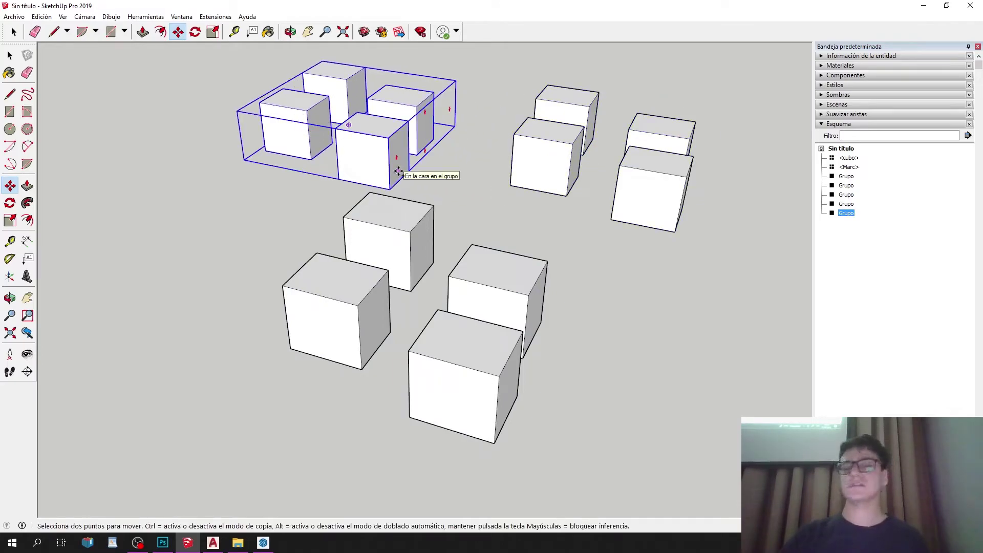
pyautogui.hotkey('ctrl', 'z')
pyautogui.hotkey('ctrl', 'z')
# Scale the four-box group narrower in both horizontal directions and stretch it upward into tall, thin blocks.
pyautogui.press('space')
pyautogui.click(396, 246)
pyautogui.press('s')
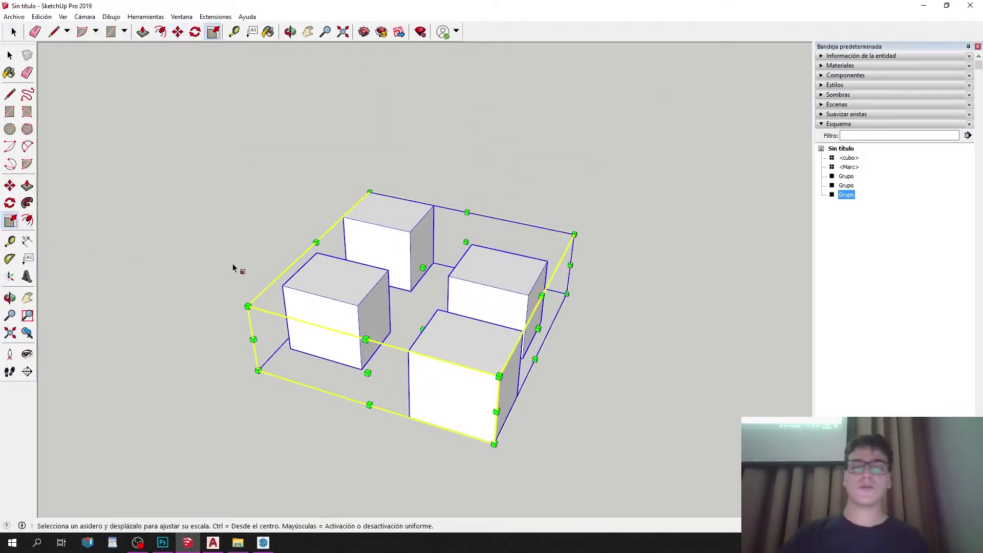
pyautogui.moveTo(536, 329); pyautogui.dragTo(384, 287)
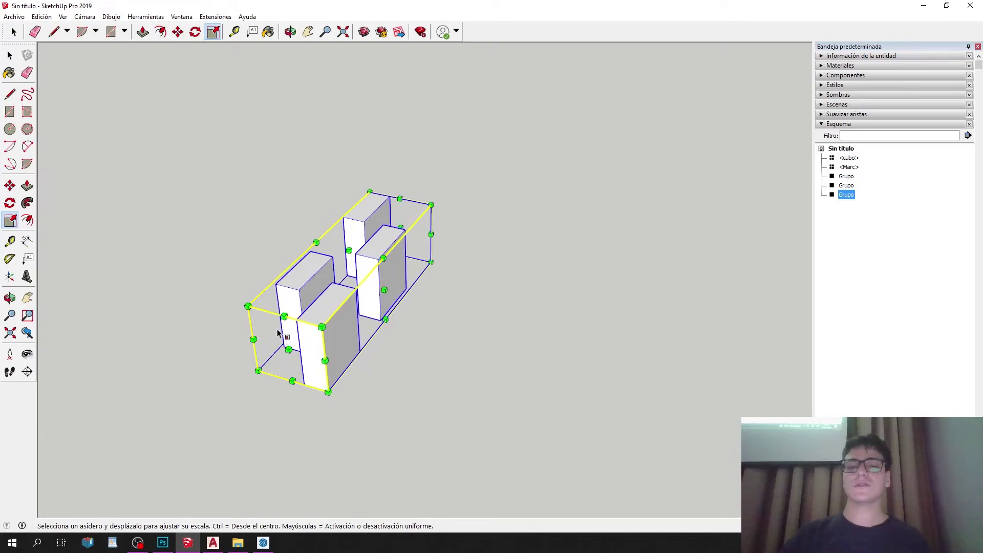
pyautogui.moveTo(288, 348); pyautogui.dragTo(360, 272)
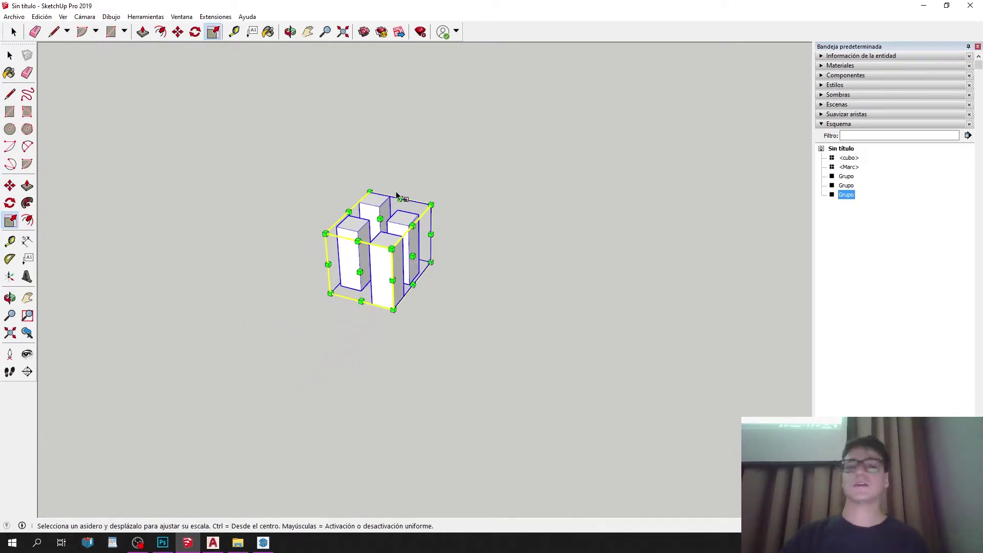
pyautogui.moveTo(380, 219); pyautogui.dragTo(375, 82)
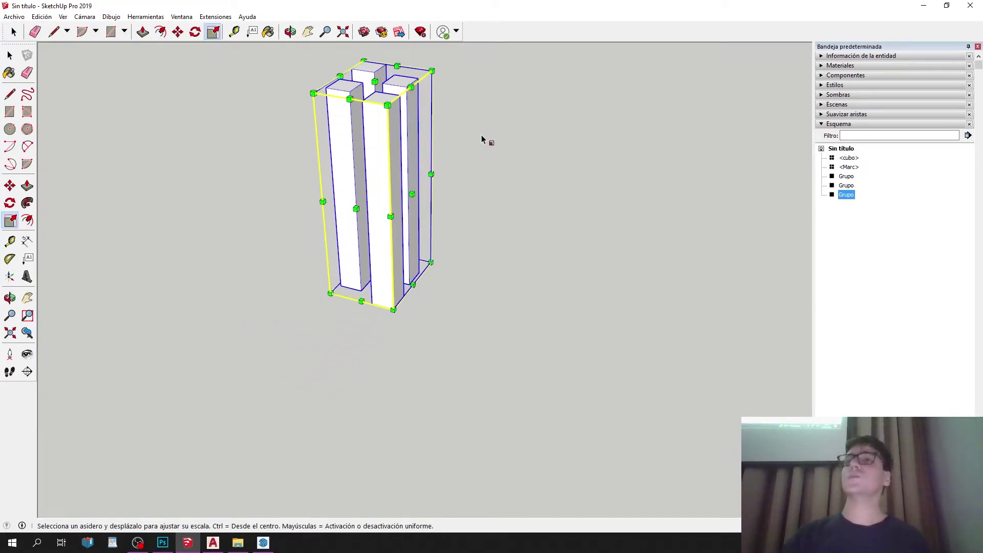
# Undo the three scalings of the four-box group.
pyautogui.hotkey('ctrl', 'z')
pyautogui.hotkey('ctrl', 'z')
pyautogui.hotkey('ctrl', 'z')
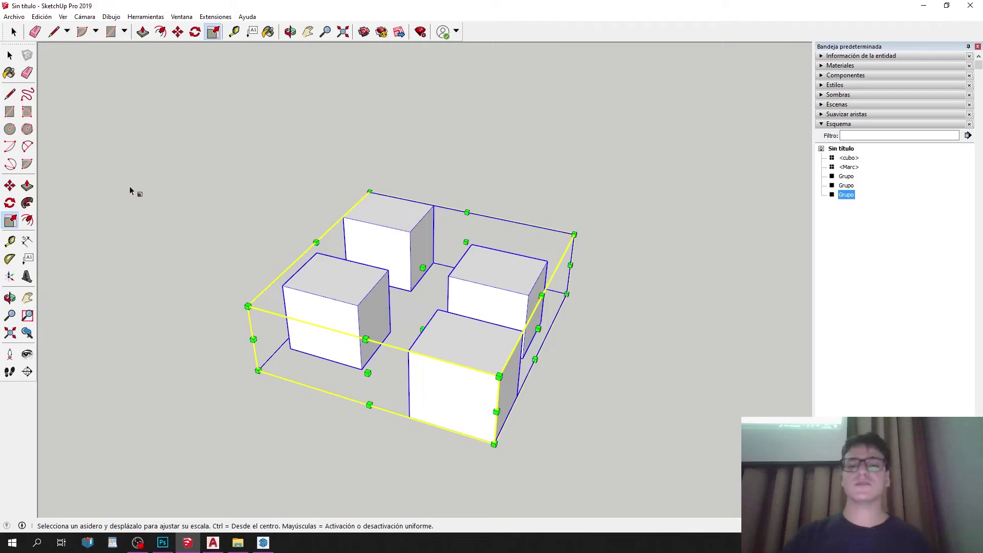
# Try to rotate the four-box group freehand and undo the change.
pyautogui.click(10, 185)
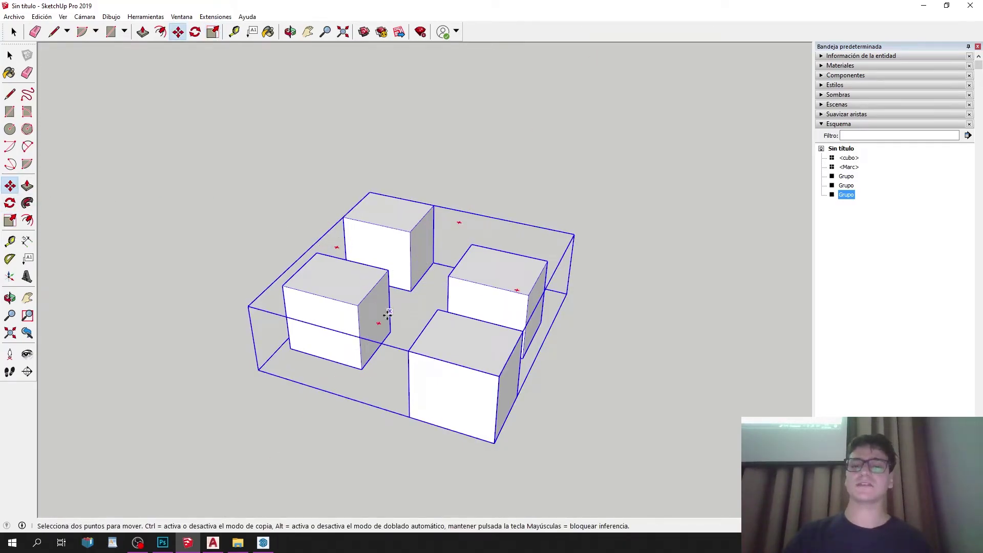
pyautogui.press('q')
pyautogui.moveTo(459, 220); pyautogui.dragTo(340, 296, button='middle')
pyautogui.click(351, 302)
pyautogui.hotkey('ctrl', 'z')
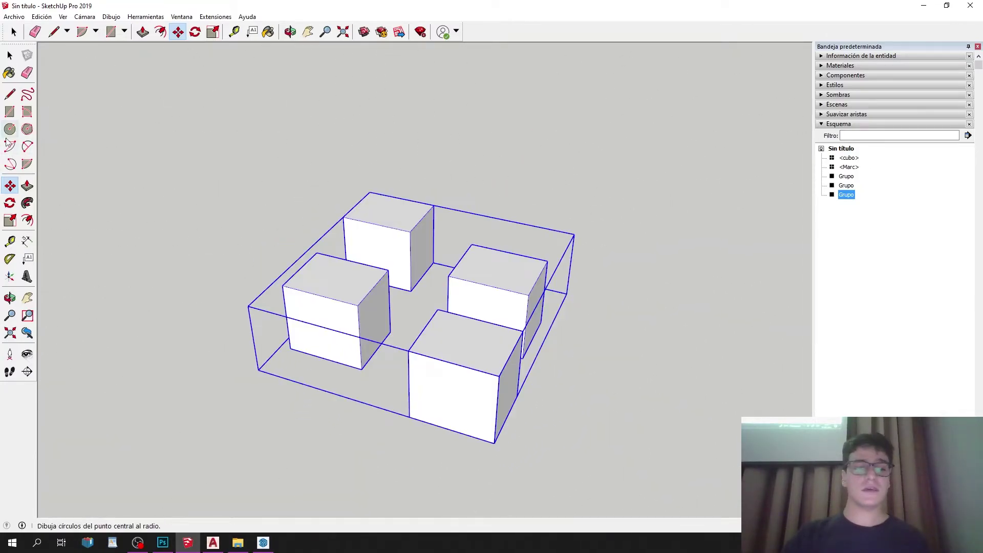
# Scale the four-box group upward in height only, turning the boxes into tall blocks.
pyautogui.click(12, 223)
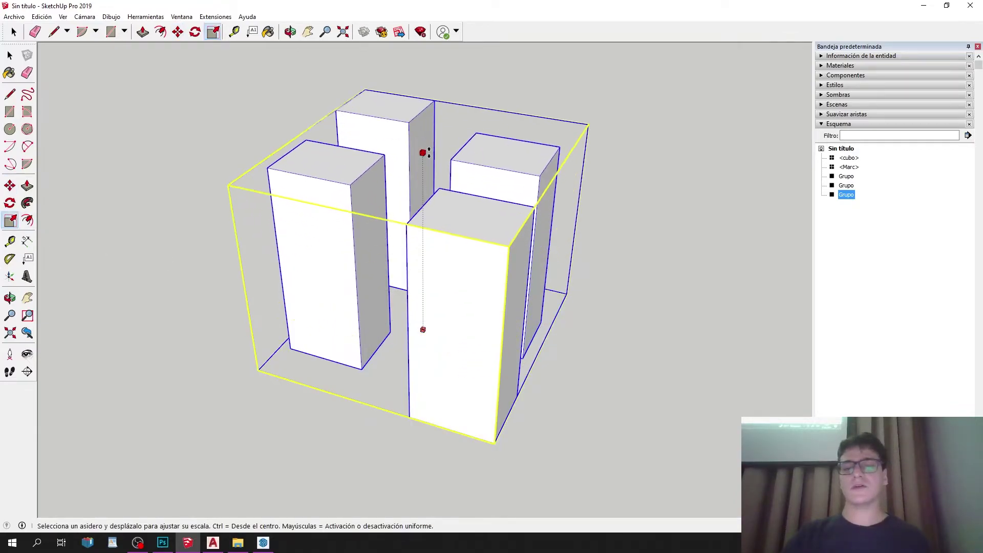
pyautogui.click(424, 152)
pyautogui.press('space')
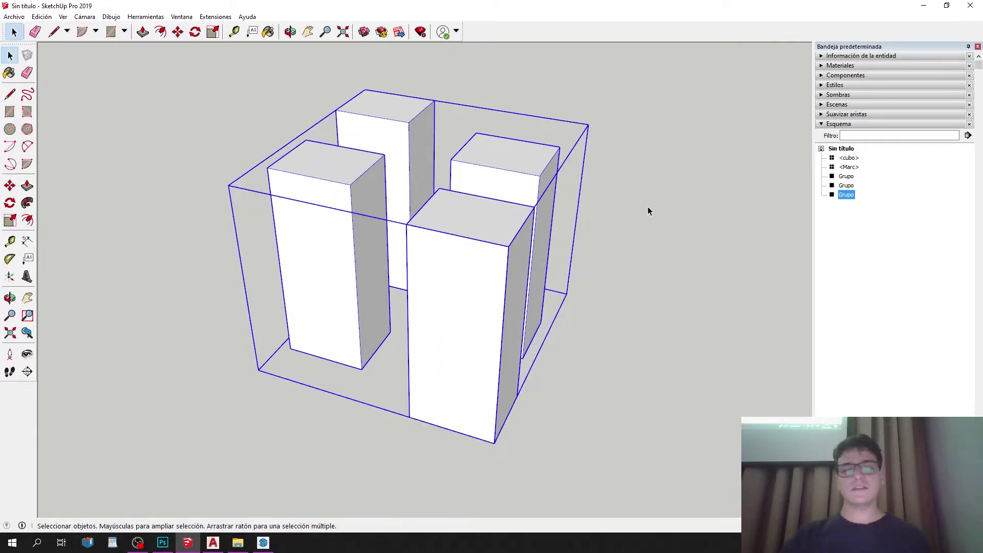
# Reset the scale of the stretched four-box group.
pyautogui.rightClick(536, 179)
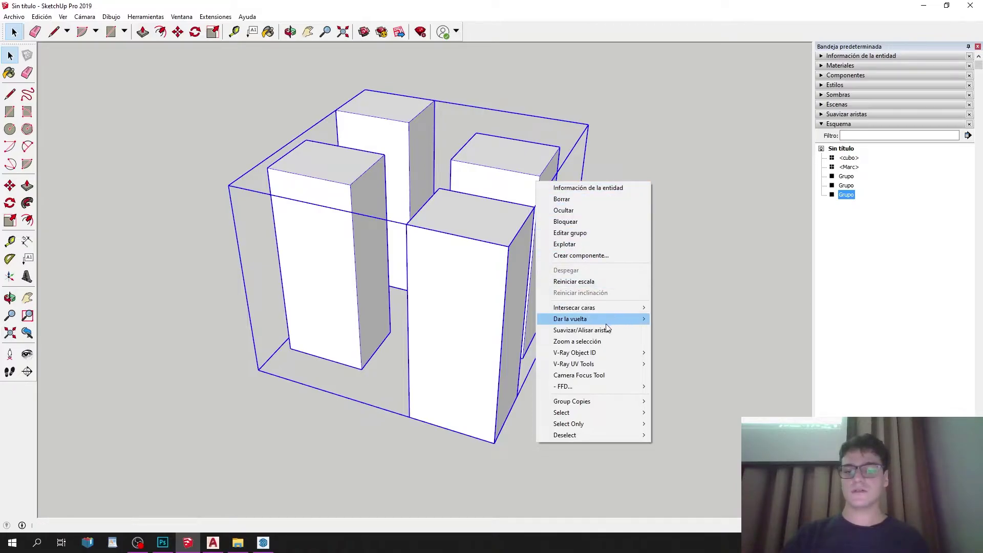
pyautogui.moveTo(594, 405)
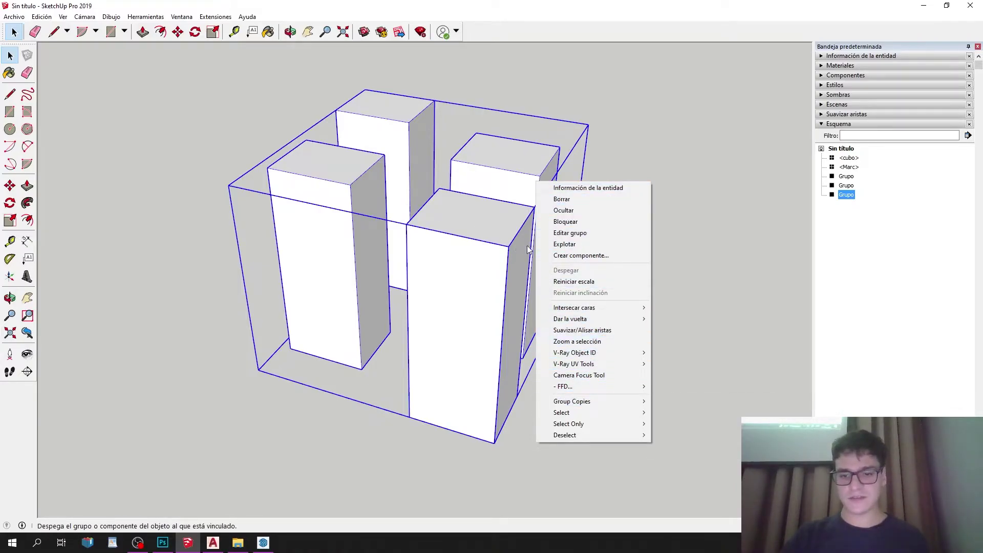
pyautogui.click(601, 283)
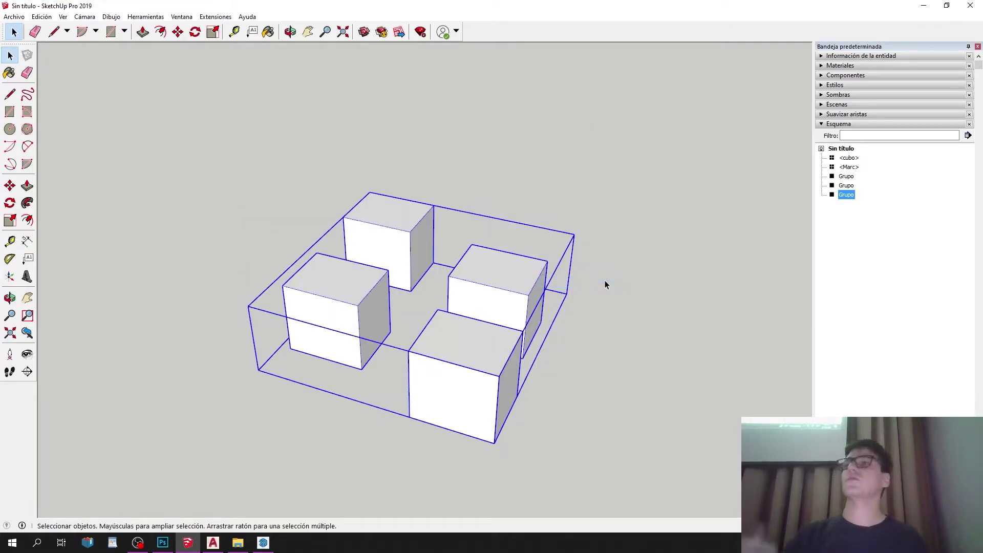
# Switch to the house project, maximize its window, and move the roof-shaped group out of the house along the red axis.
pyautogui.click(263, 542)
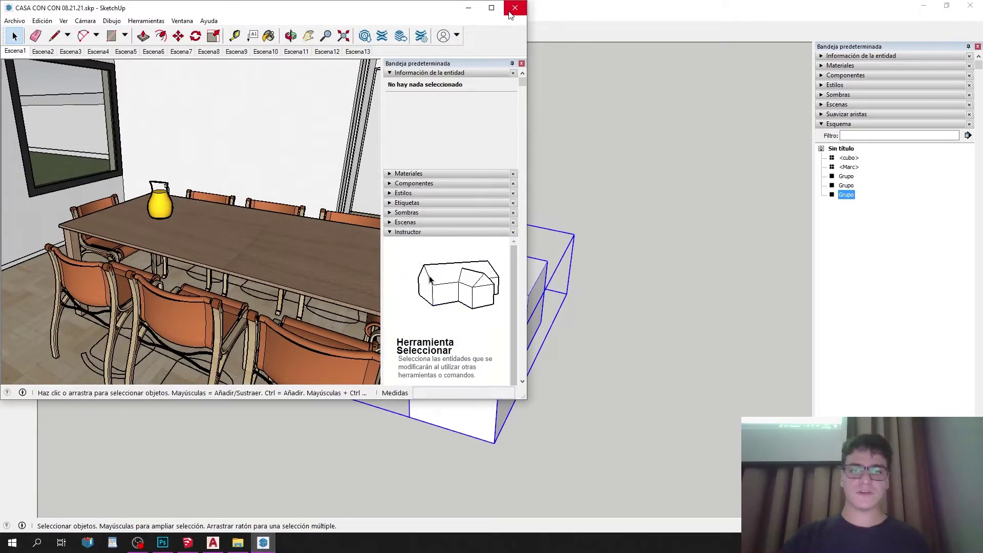
pyautogui.click(507, 6)
pyautogui.moveTo(223, 180); pyautogui.dragTo(487, 167, button='middle')
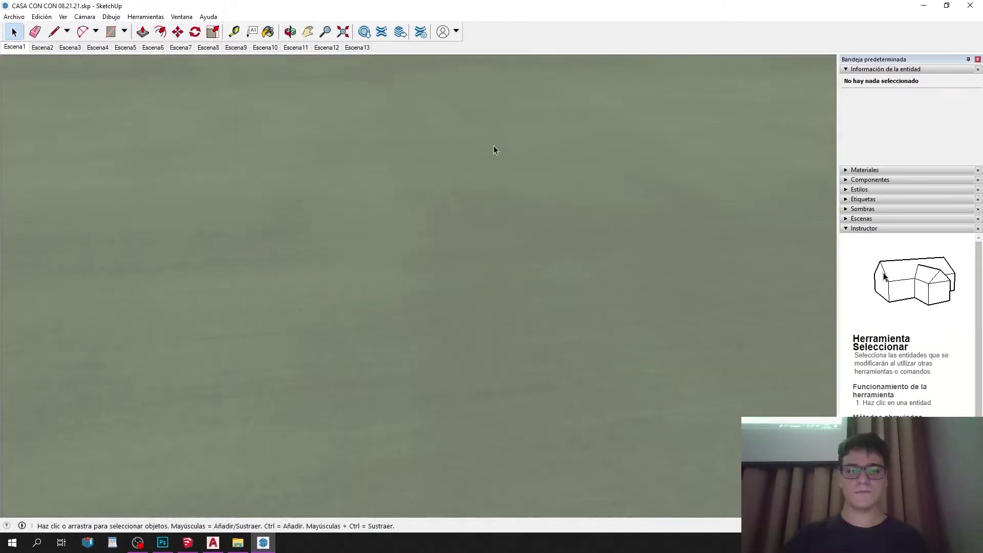
pyautogui.scroll(-10, 338, 250)
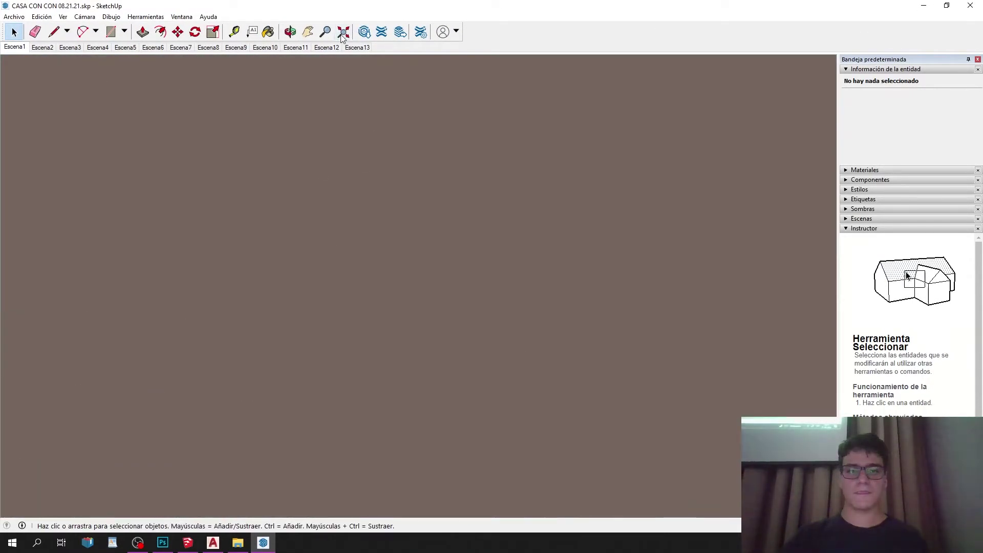
pyautogui.scroll(3, 104, 152)
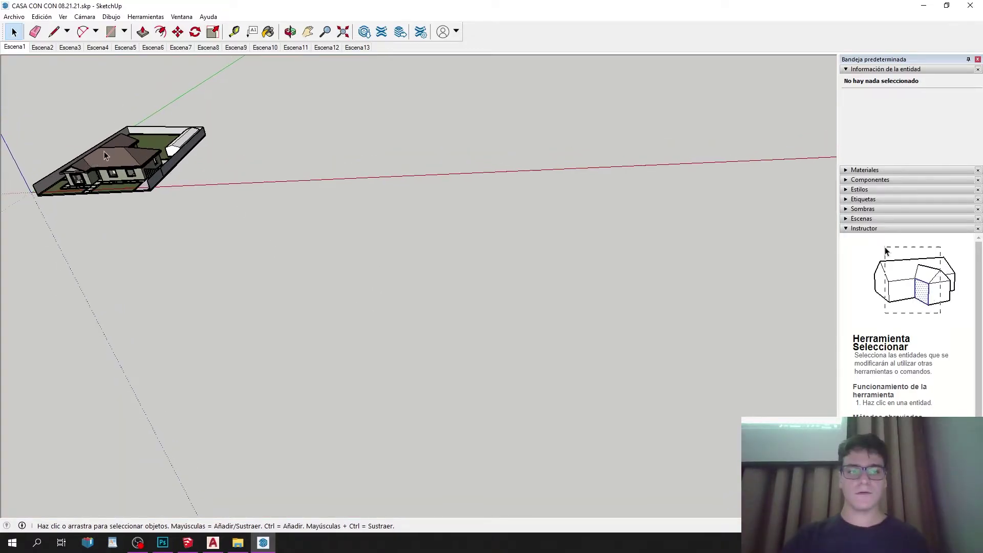
pyautogui.click(178, 32)
pyautogui.click(161, 146)
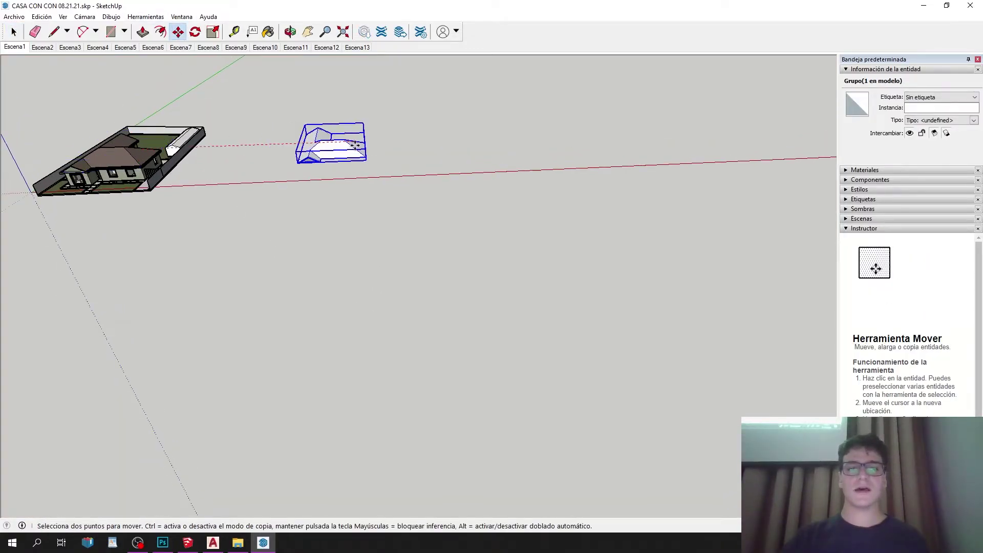
pyautogui.click(355, 147)
# Scale the moved roof-shaped group upward in height to make its slopes much steeper.
pyautogui.scroll(5, 241, 132)
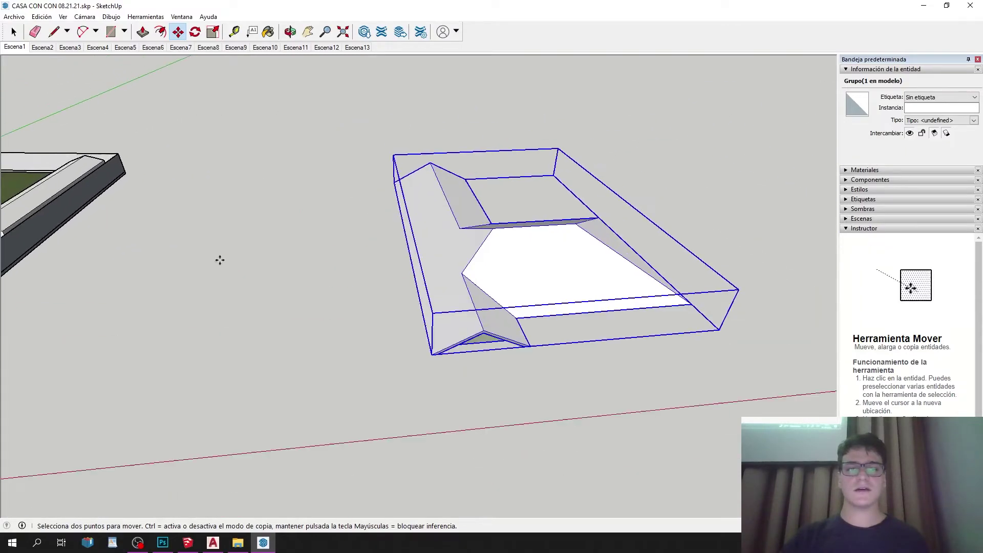
pyautogui.click(213, 31)
pyautogui.click(515, 193)
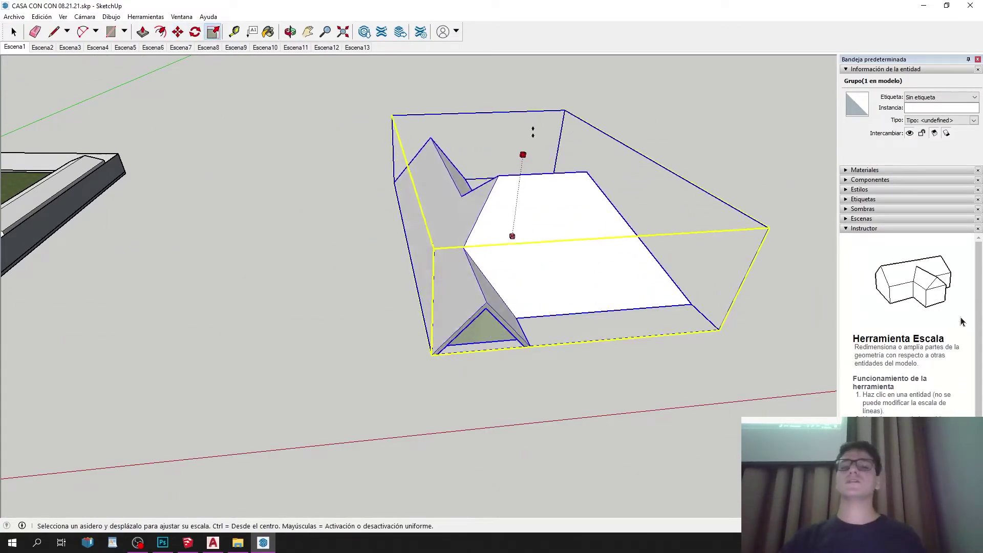
pyautogui.moveTo(510, 254); pyautogui.dragTo(698, 213, button='middle')
pyautogui.press('space')
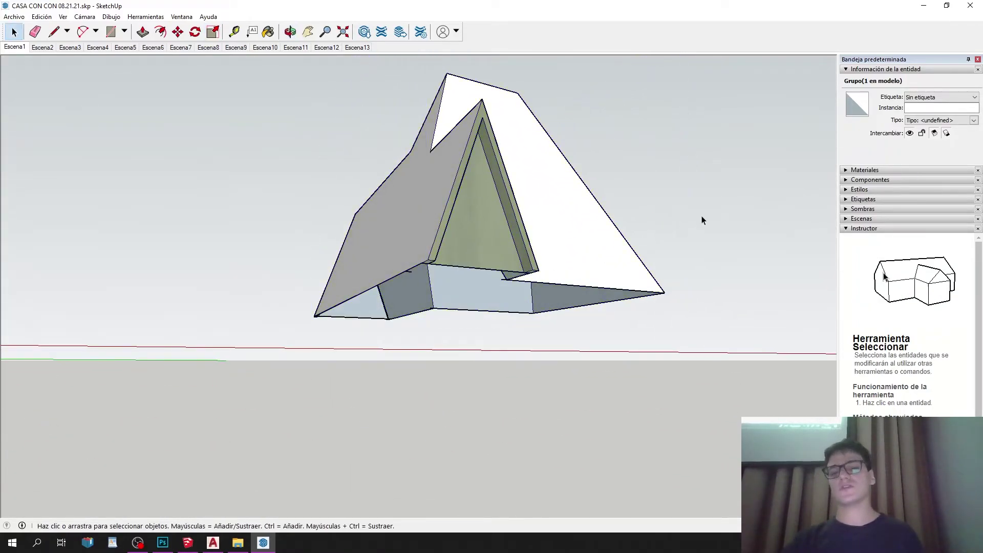
# Reset the scale of the vertically stretched roof group.
pyautogui.press('Escape')
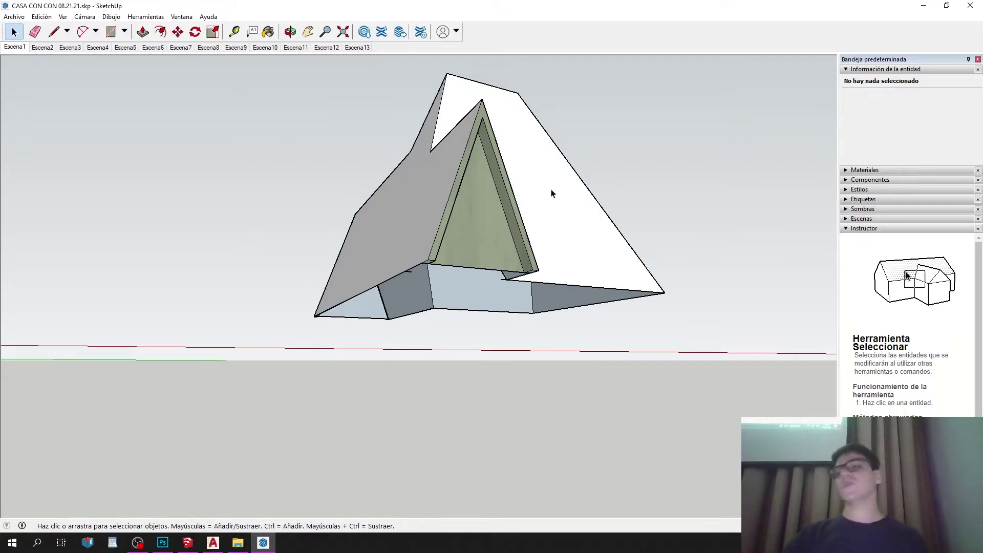
pyautogui.click(543, 195)
pyautogui.rightClick(539, 191)
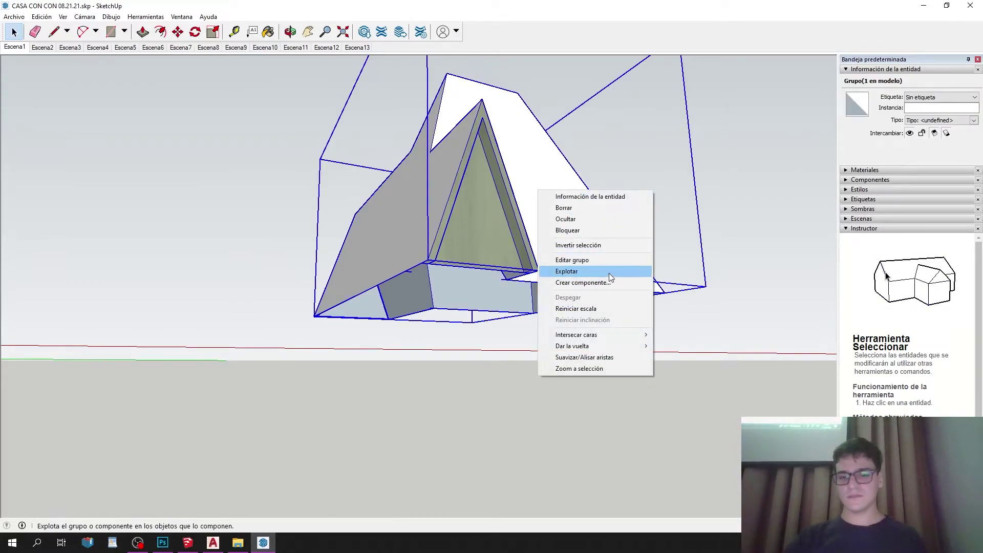
pyautogui.click(575, 309)
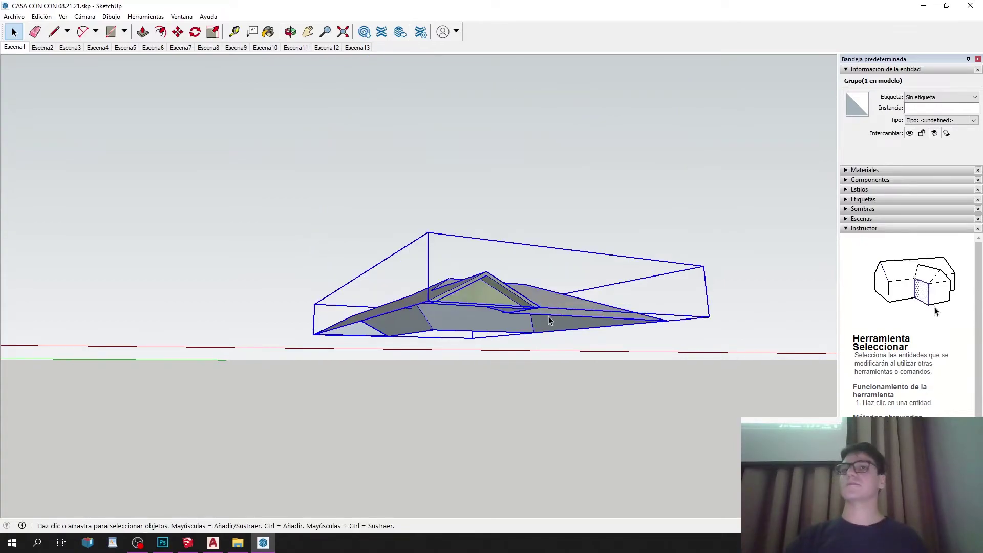
# Undo the roof group's move out of the house to put it back over the walls.
pyautogui.moveTo(549, 320); pyautogui.dragTo(450, 384, button='middle')
pyautogui.scroll(5, 426, 422)
pyautogui.scroll(-5, 425, 418)
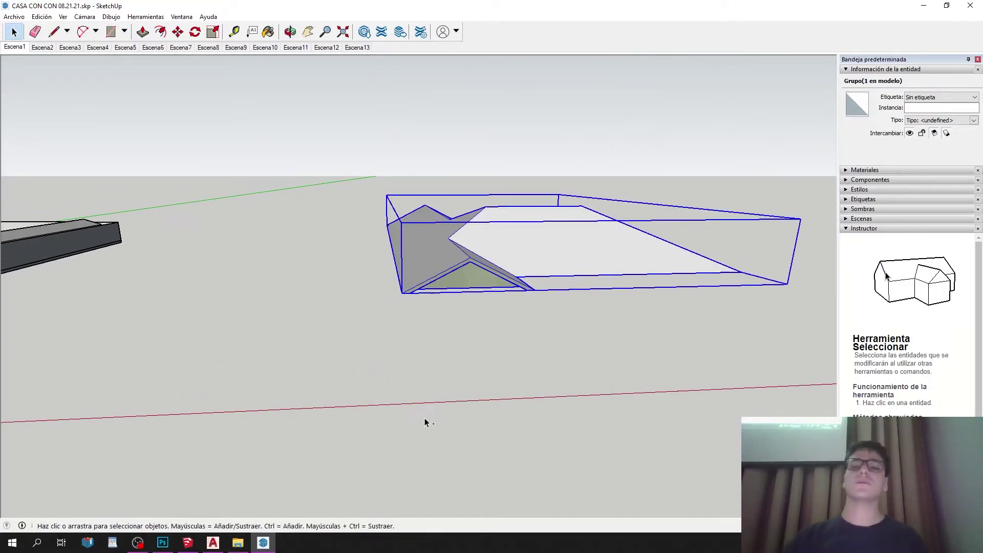
pyautogui.moveTo(425, 418); pyautogui.dragTo(551, 342, button='middle')
pyautogui.scroll(-3, 552, 342)
pyautogui.scroll(1, 228, 305)
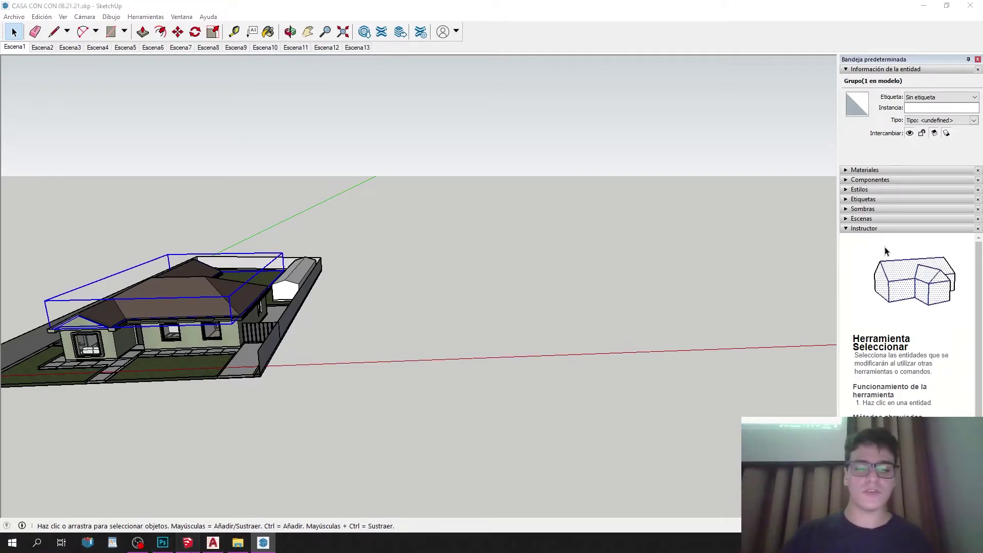
# Switch to the untitled SketchUp model and delete all the practice shapes and boxes.
pyautogui.click(188, 543)
pyautogui.click(578, 233)
pyautogui.scroll(-5, 538, 200)
pyautogui.moveTo(474, 182); pyautogui.dragTo(213, 193, button='middle')
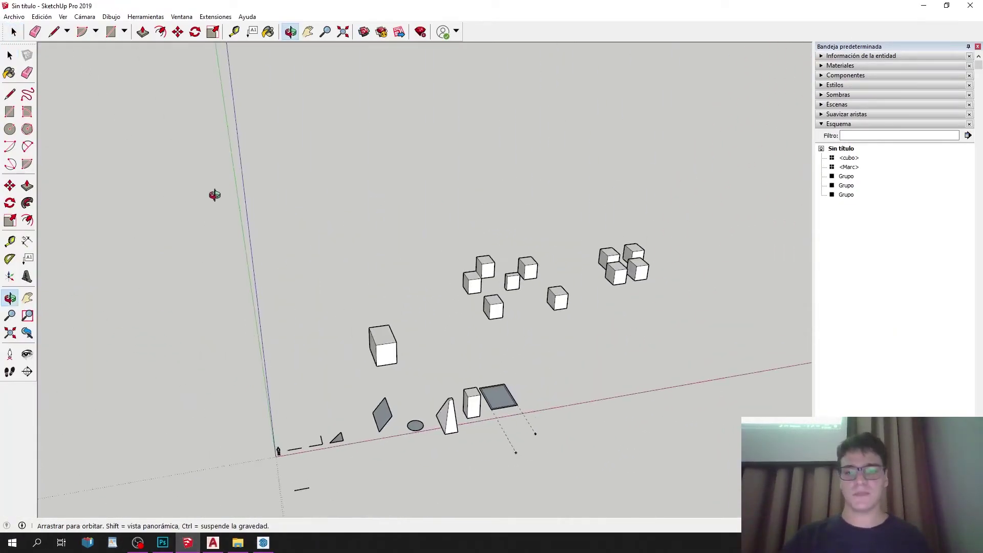
pyautogui.scroll(-2, 279, 322)
pyautogui.scroll(2, 481, 276)
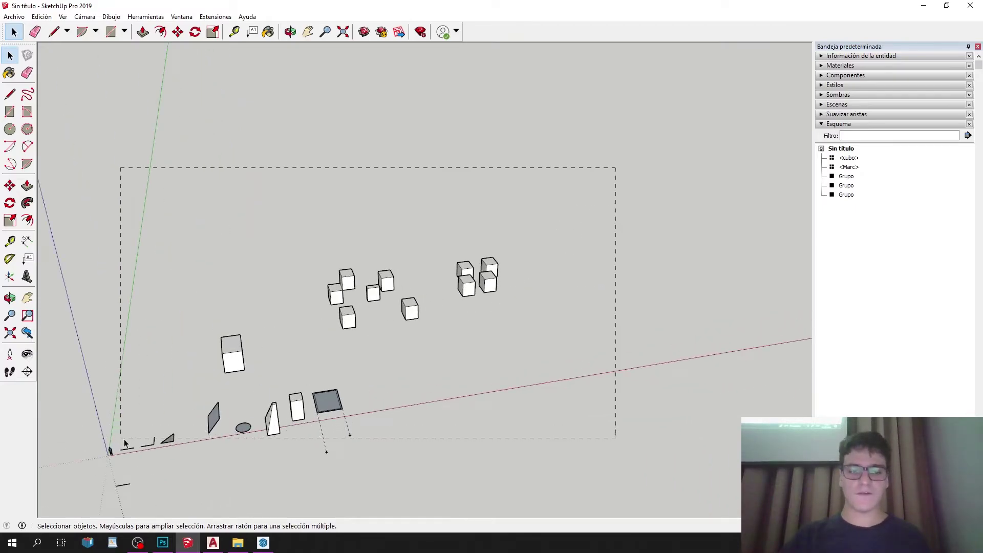
pyautogui.moveTo(87, 479); pyautogui.dragTo(66, 505)
pyautogui.press('Delete')
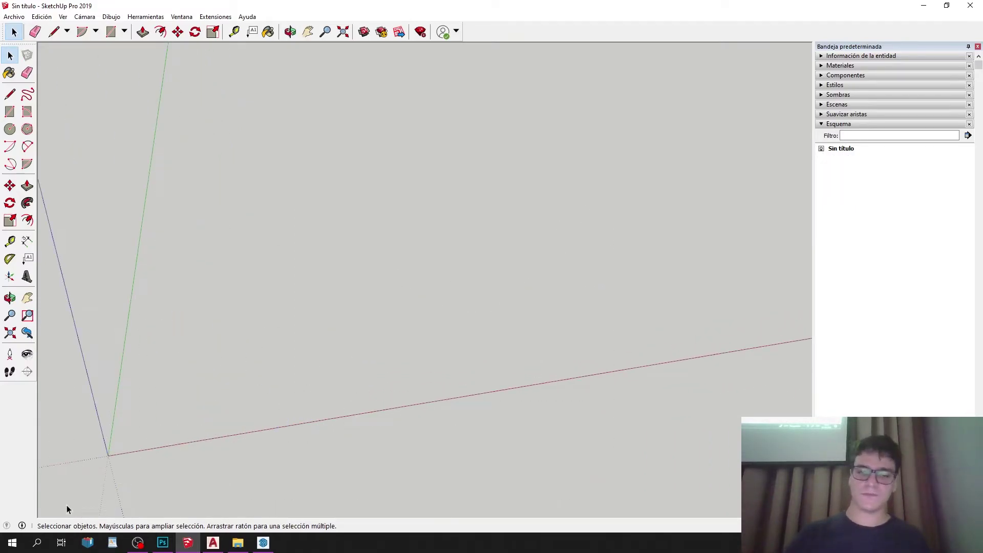
# Switch to File Explorer, open Casa Con Con 7.27.21.dwg from the 01_CASA CONCON folder in AutoCAD, and examine its floor plans.
pyautogui.click(10, 94)
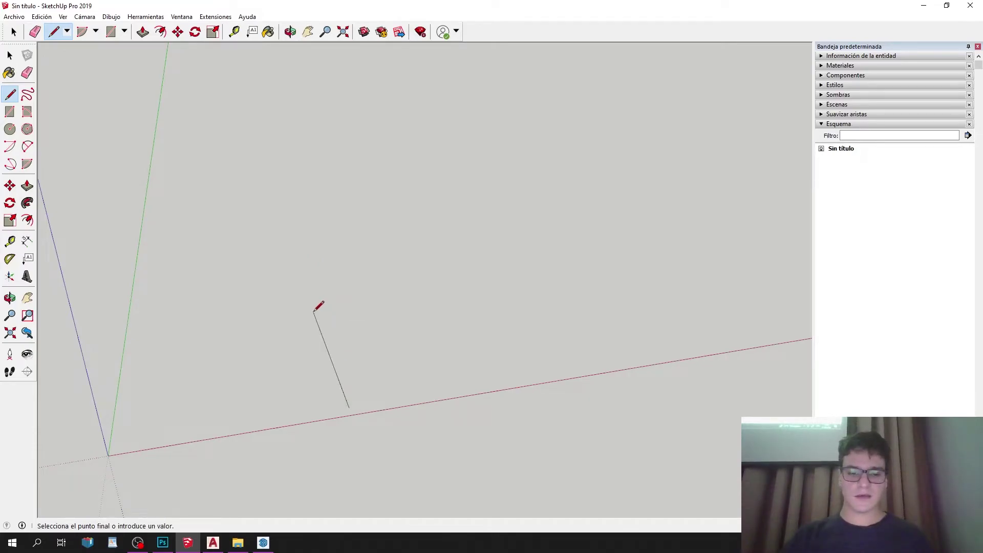
pyautogui.click(237, 544)
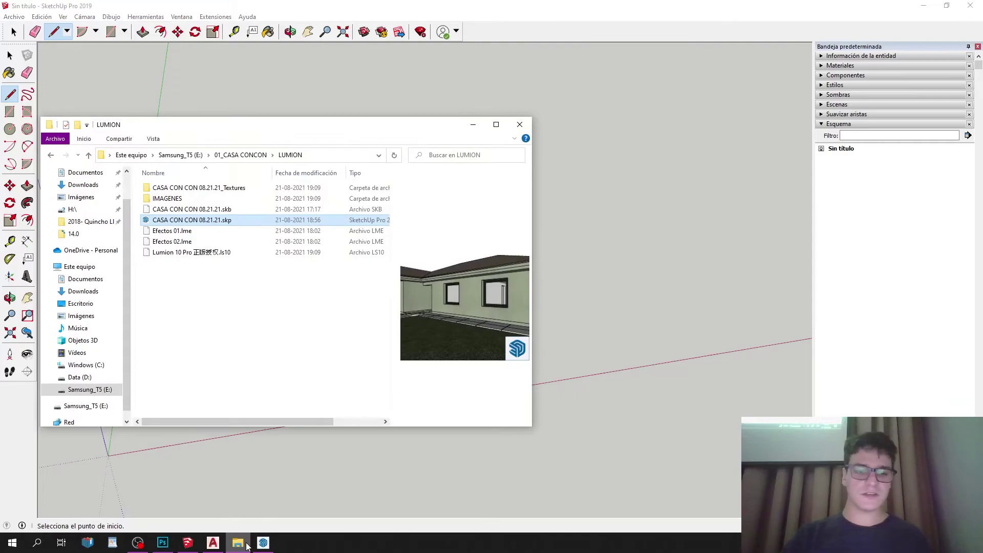
pyautogui.click(271, 154)
pyautogui.click(197, 276)
pyautogui.click(204, 267)
pyautogui.click(203, 270)
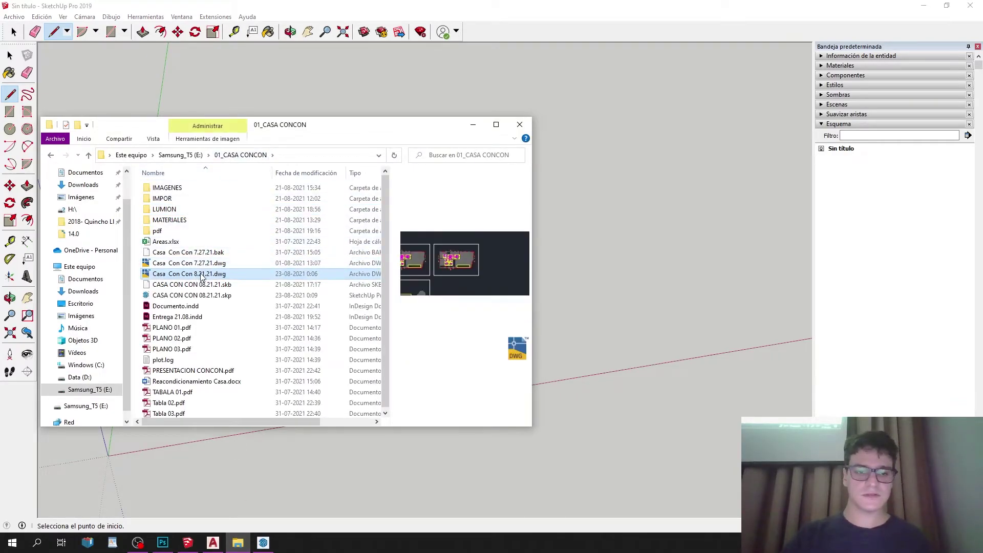
pyautogui.click(205, 267)
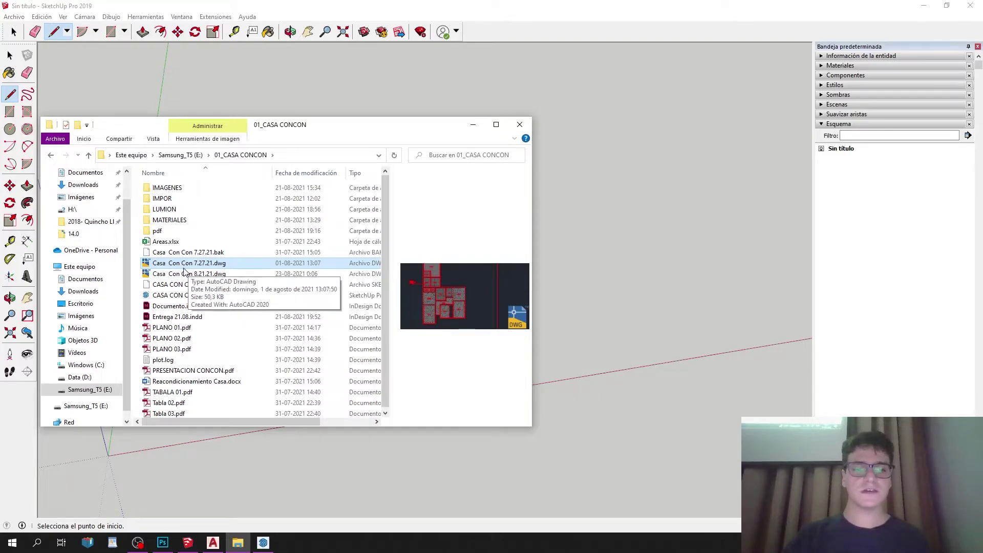
pyautogui.click(178, 272)
pyautogui.click(179, 264)
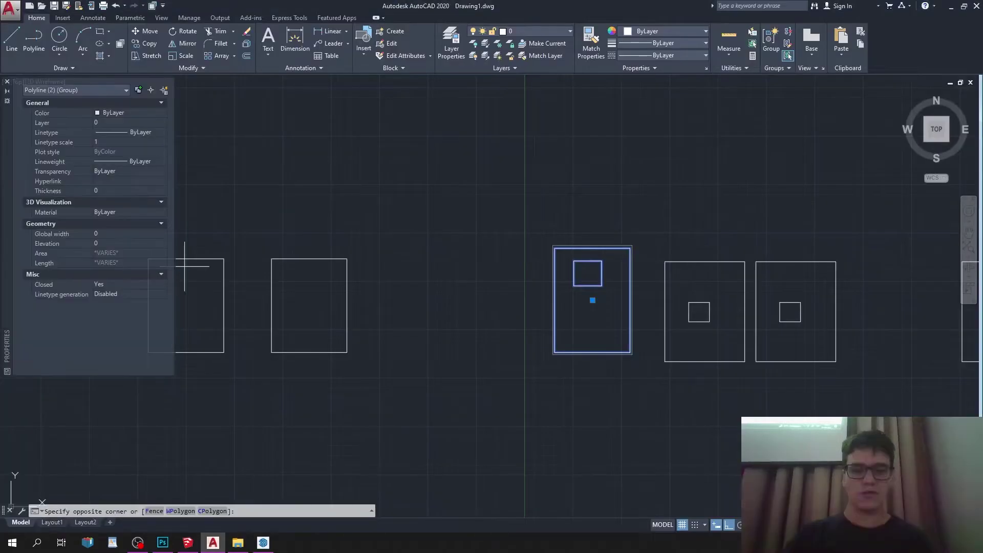
pyautogui.scroll(-5, 560, 213)
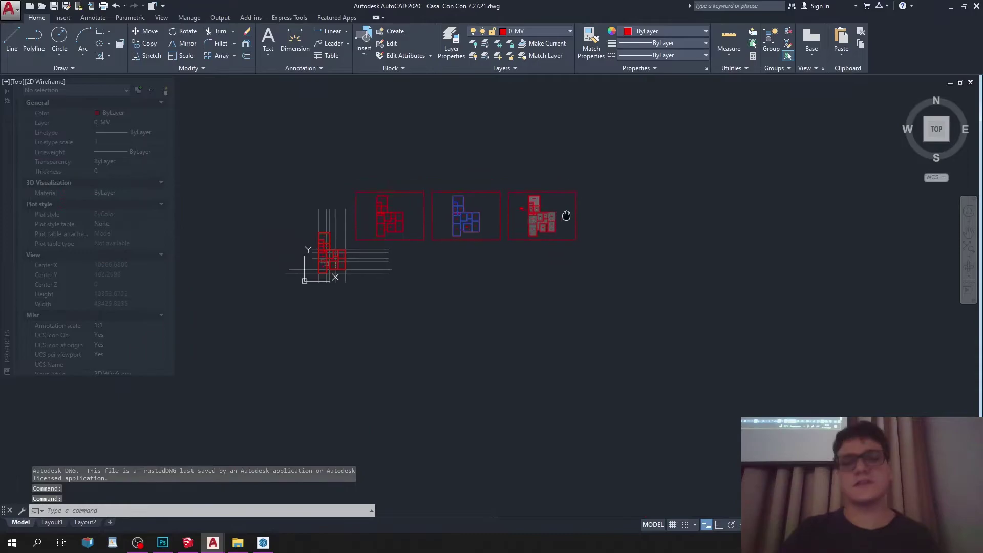
pyautogui.scroll(5, 650, 218)
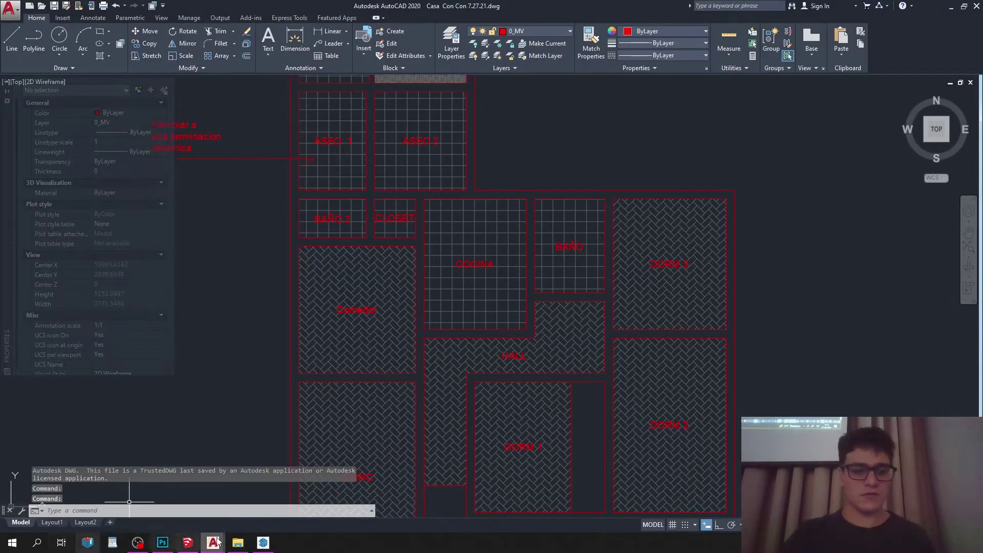
# Open Casa Con Con 8.21.21.dwg from the 01_CASA CONCON folder in AutoCAD and bring up its furnished floor plan.
pyautogui.click(238, 543)
pyautogui.click(193, 275)
pyautogui.doubleClick(193, 274)
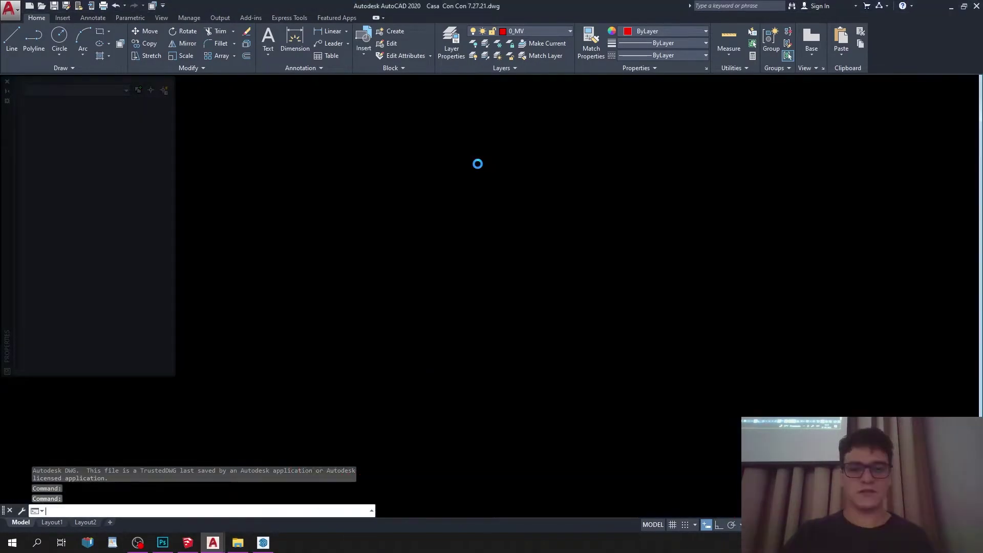
pyautogui.scroll(6, 276, 256)
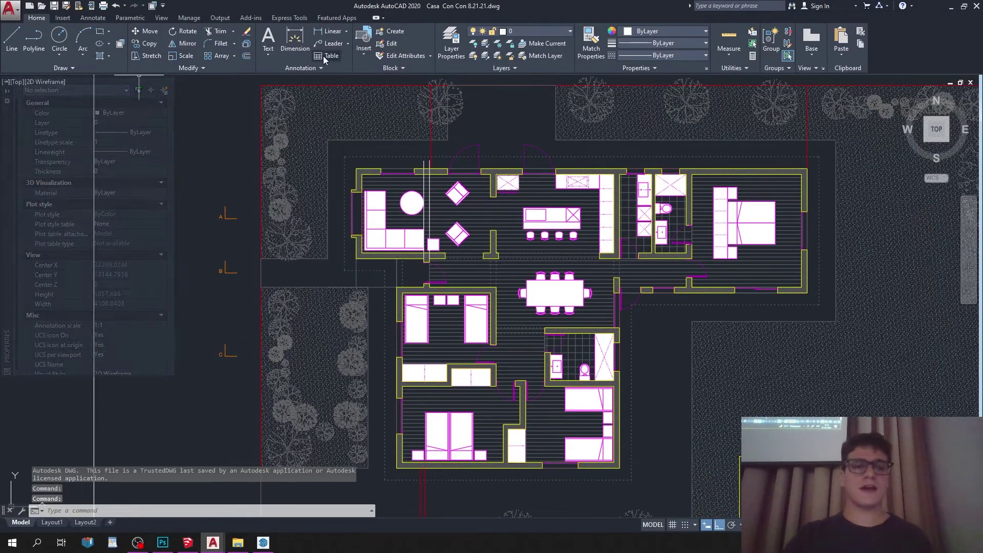
# Turn off the layers 1_ARQ_PLA_PROYECCION INFERIOR, 1_ARQ_PLA_HATCH VEGETACION and 1_ARQ_LIMITE PREDIAL by picking objects on them.
pyautogui.click(478, 53)
pyautogui.scroll(-3, 522, 187)
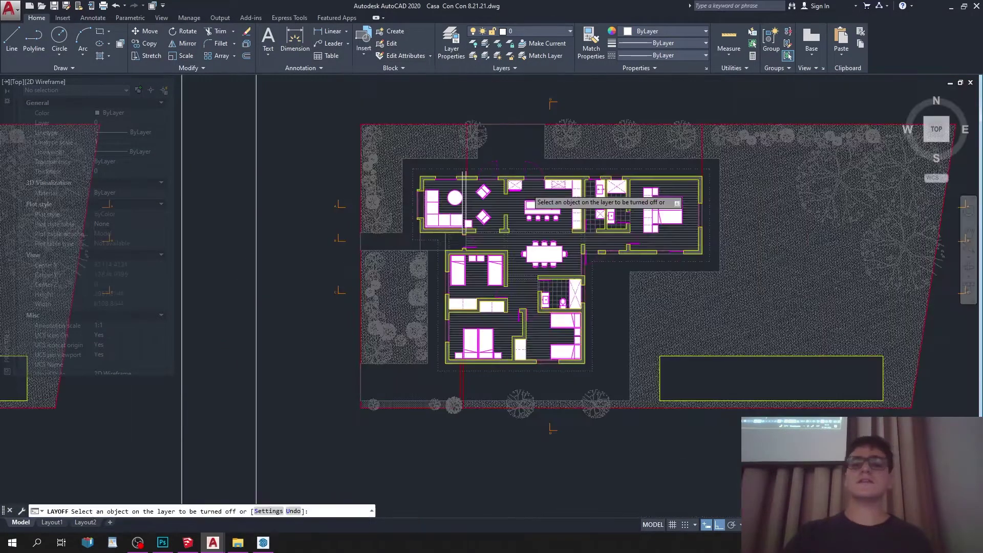
pyautogui.moveTo(602, 177); pyautogui.dragTo(511, 231, button='middle')
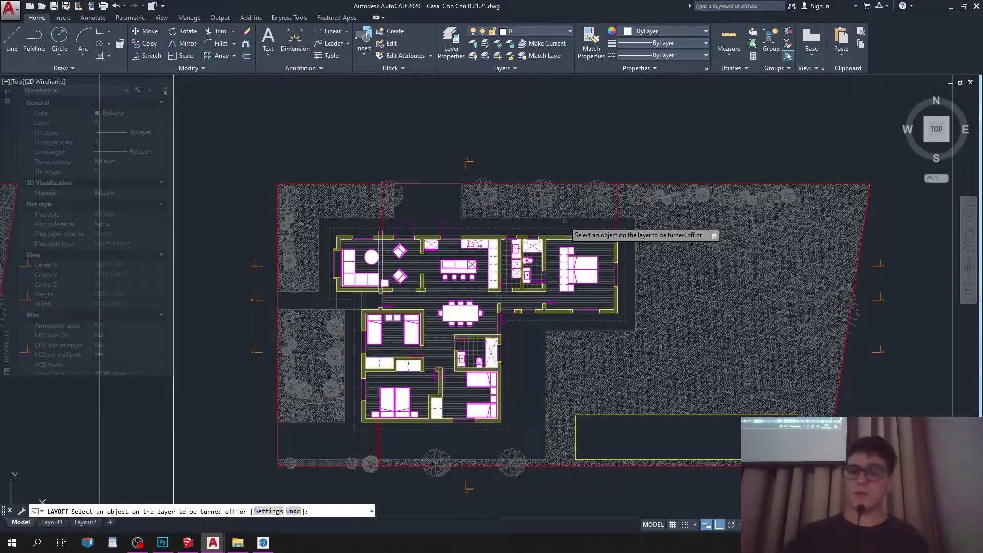
pyautogui.click(412, 197)
pyautogui.click(389, 200)
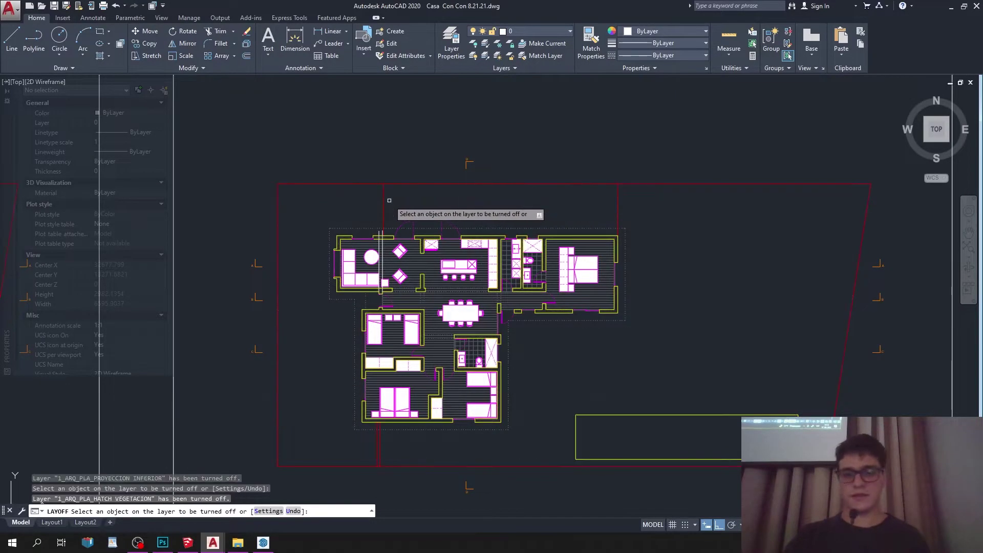
pyautogui.click(620, 203)
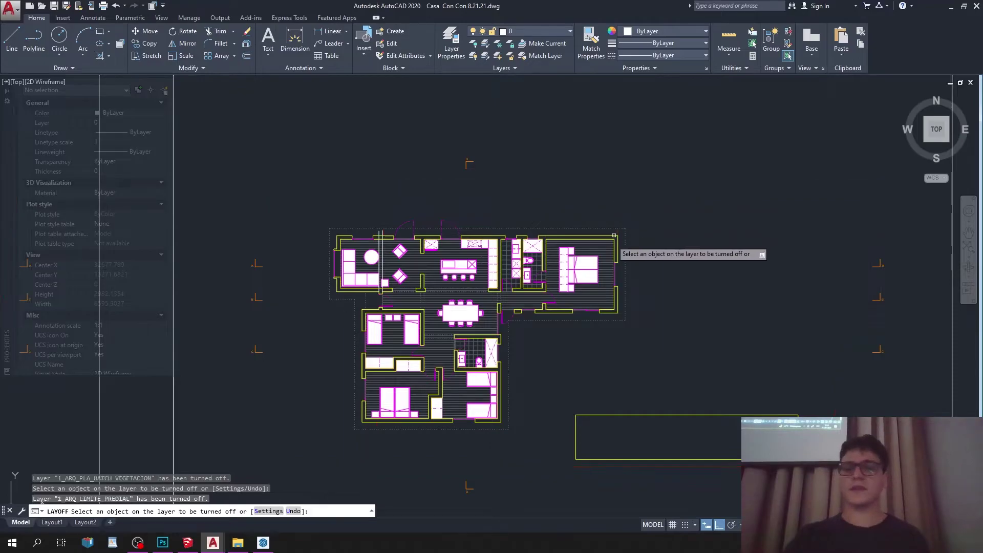
# Turn off the section symbol, house hatch and upper projection layers by picking their objects, and end the layer-off command.
pyautogui.scroll(2, 577, 301)
pyautogui.scroll(-7, 563, 246)
pyautogui.scroll(5, 620, 187)
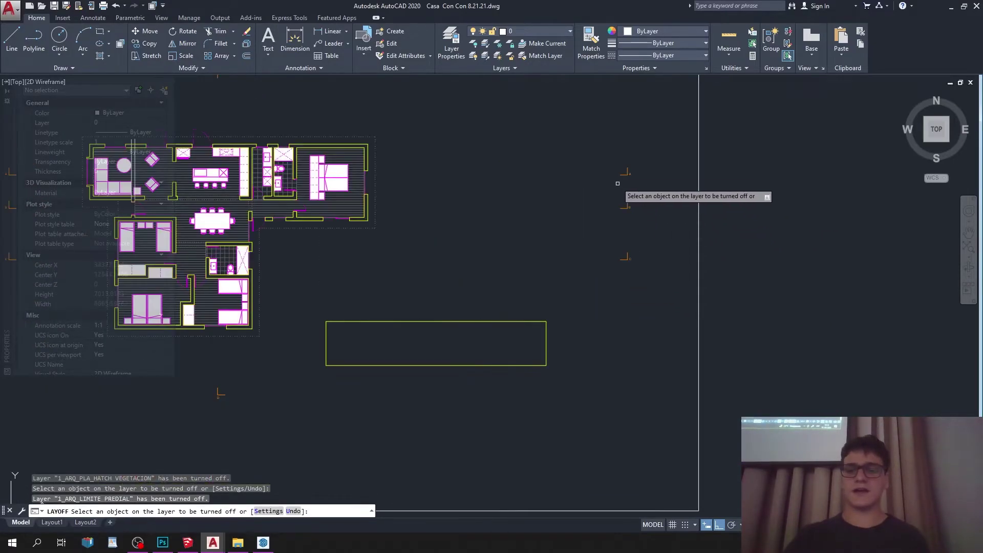
pyautogui.click(622, 177)
pyautogui.click(622, 182)
pyautogui.moveTo(424, 224); pyautogui.dragTo(474, 253, button='middle')
pyautogui.scroll(5, 435, 207)
pyautogui.scroll(-8, 426, 210)
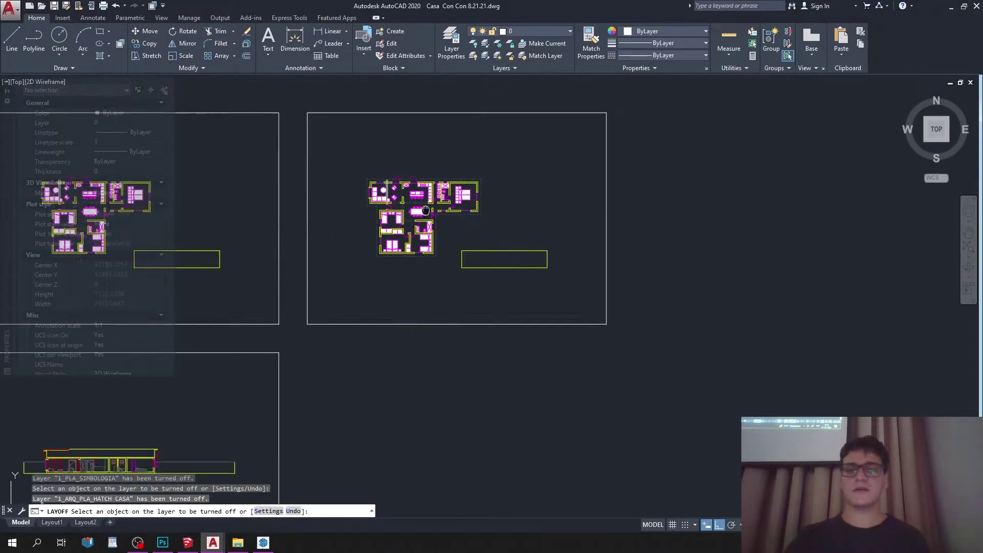
pyautogui.scroll(6, 451, 279)
pyautogui.click(462, 281)
pyautogui.click(465, 282)
pyautogui.scroll(4, 465, 283)
pyautogui.press('Return')
# Erase the two stray vertical lines crossing the living room in the floor plan.
pyautogui.scroll(2, 302, 214)
pyautogui.moveTo(302, 214); pyautogui.dragTo(541, 381, button='middle')
pyautogui.click(486, 213)
pyautogui.click(414, 241)
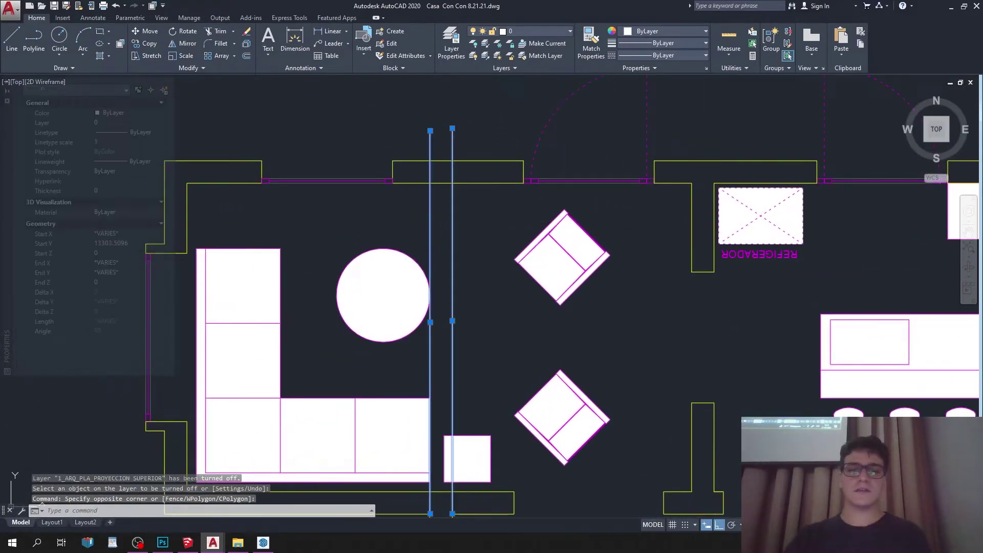
pyautogui.press('Delete')
# Copy the rightmost floor plan to the clipboard together with its surrounding frame and the separate yellow rectangle.
pyautogui.scroll(-8, 413, 240)
pyautogui.moveTo(406, 194)
pyautogui.mouseDown(button='middle')
pyautogui.moveTo(517, 266)
pyautogui.moveTo(576, 358)
pyautogui.mouseUp(button='middle')
pyautogui.scroll(-3, 556, 259)
pyautogui.scroll(3, 590, 272)
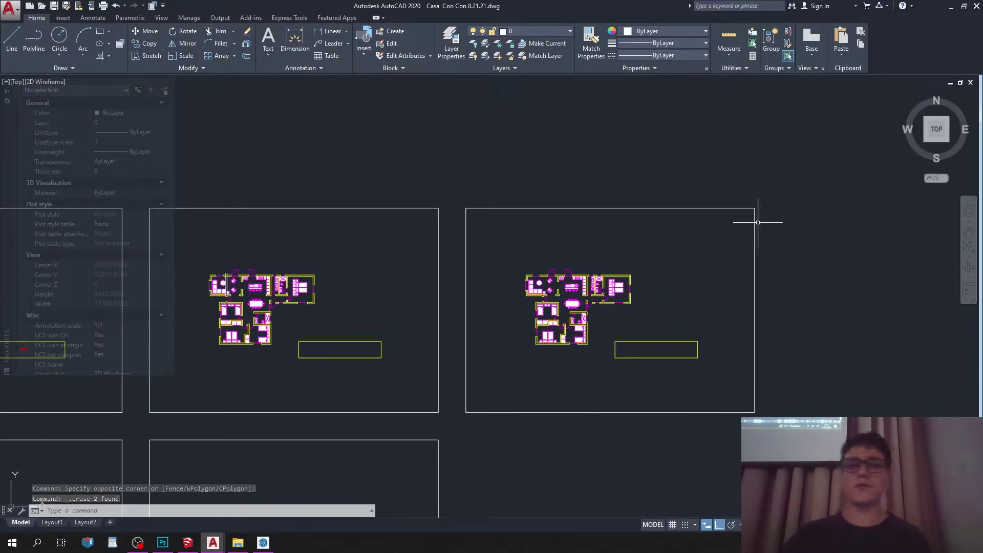
pyautogui.click(821, 195)
pyautogui.click(455, 434)
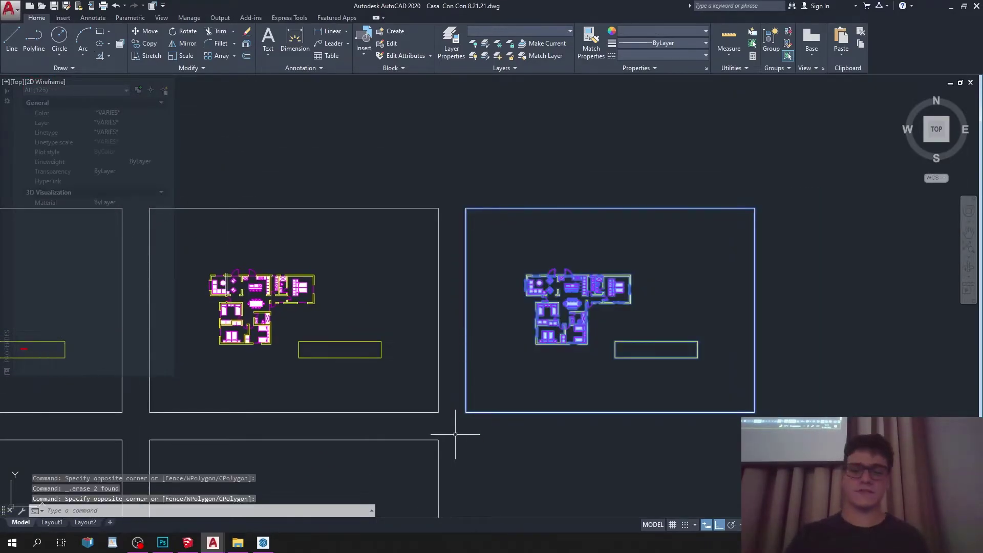
pyautogui.hotkey('ctrl', 'c')
pyautogui.press('Escape')
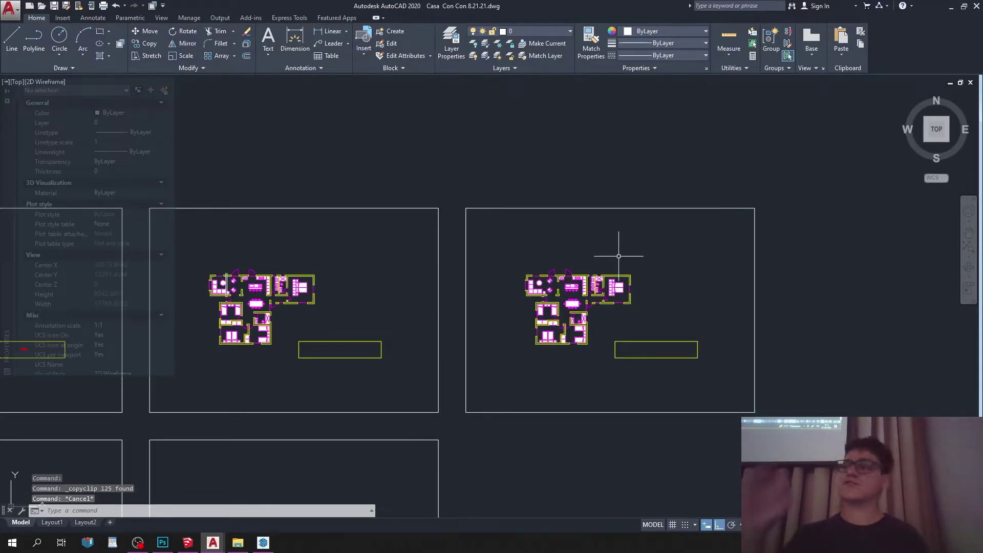
# Create a new blank drawing from the preselected template.
pyautogui.moveTo(6, 135); pyautogui.dragTo(2, 213)
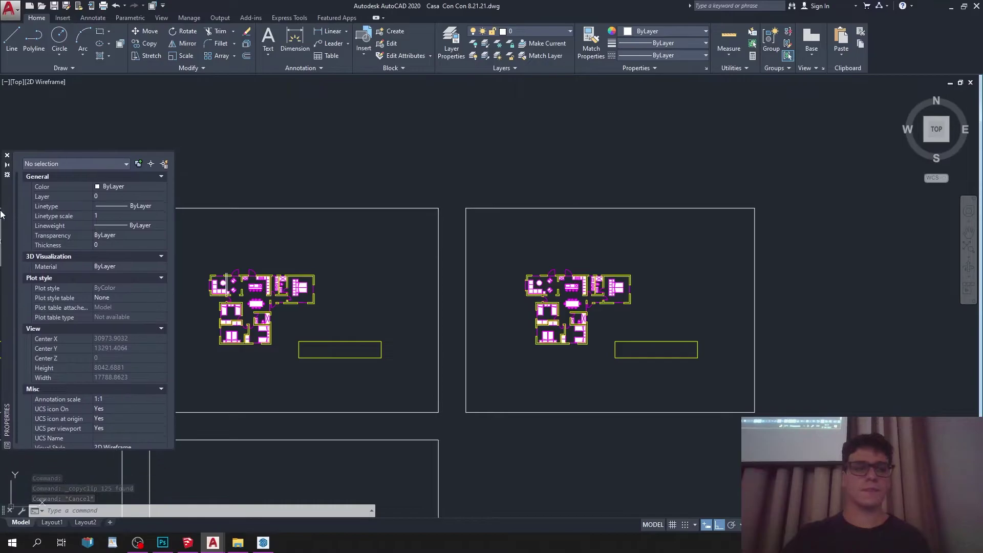
pyautogui.click(29, 6)
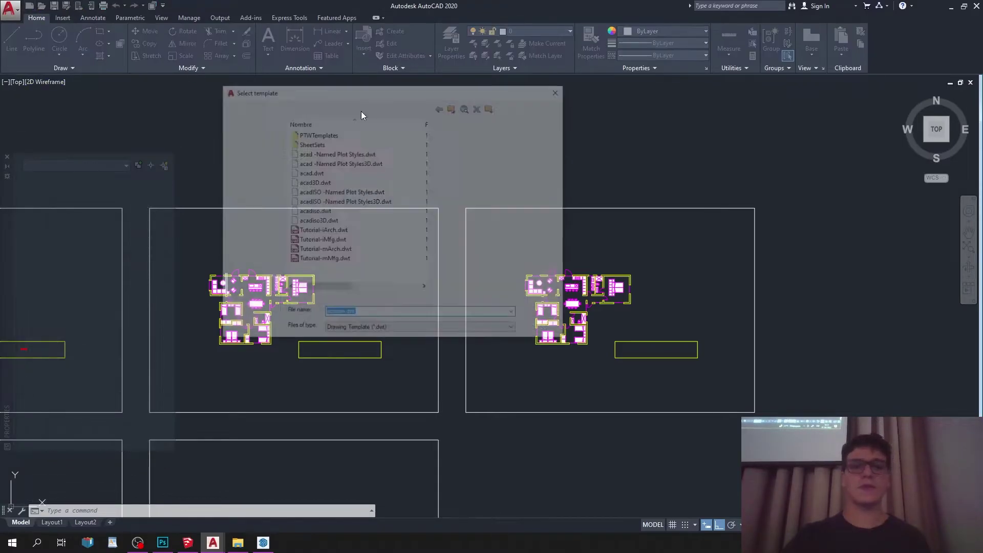
pyautogui.click(537, 314)
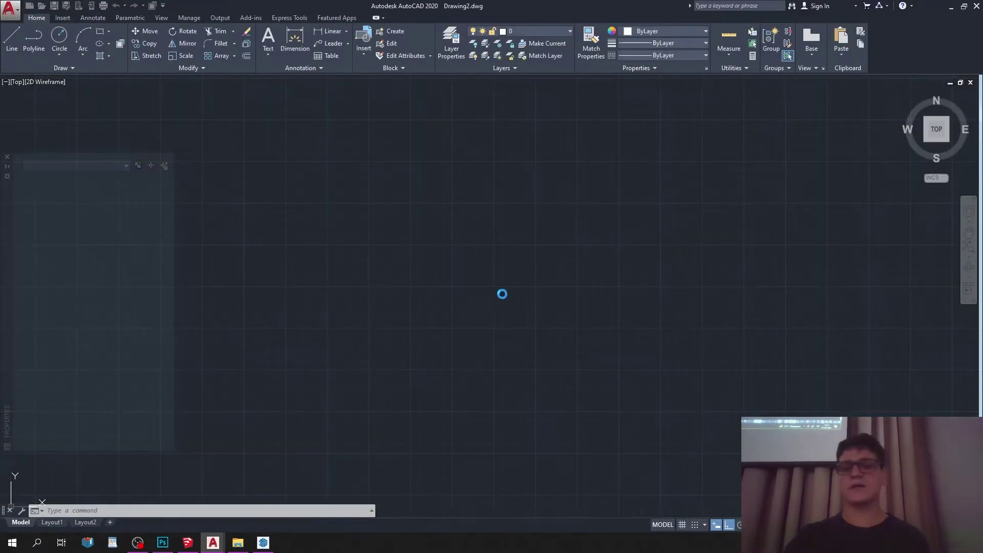
# Paste the copied floor plan and its frame into the new drawing, above and to the right of the origin.
pyautogui.hotkey('ctrl', 'v')
pyautogui.scroll(-5, 461, 341)
pyautogui.scroll(1, 450, 310)
pyautogui.click(450, 307)
pyautogui.scroll(2, 479, 216)
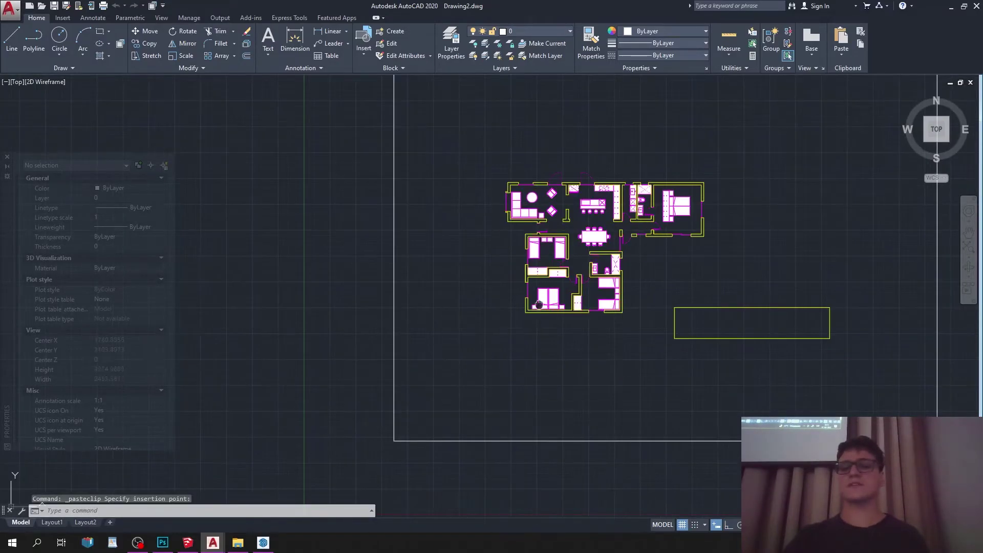
pyautogui.scroll(-3, 539, 304)
pyautogui.scroll(2, 504, 342)
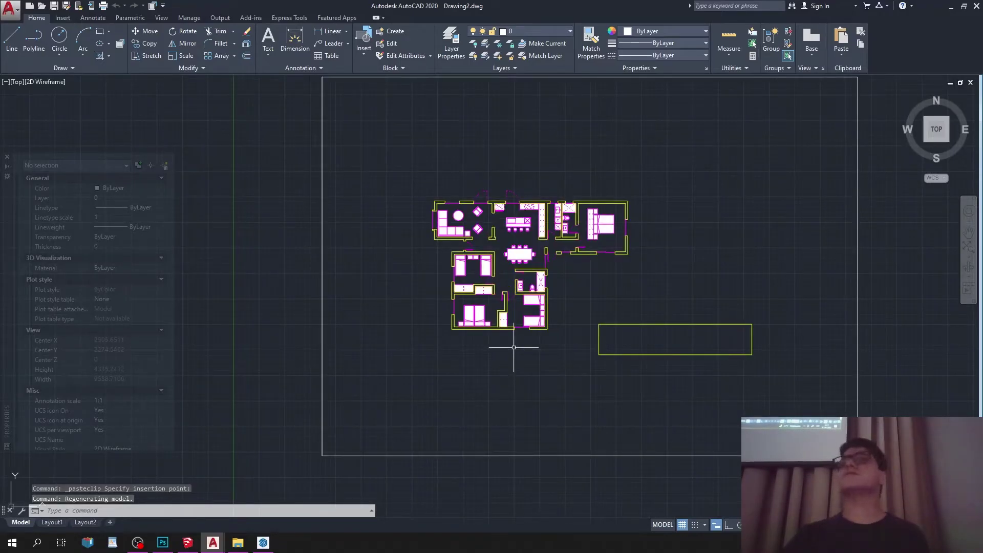
pyautogui.scroll(-3, 514, 347)
pyautogui.scroll(3, 301, 255)
# Draw a circle with a radius of 200 centred on the lower-left corner of the frame around the floor plan.
pyautogui.click(11, 39)
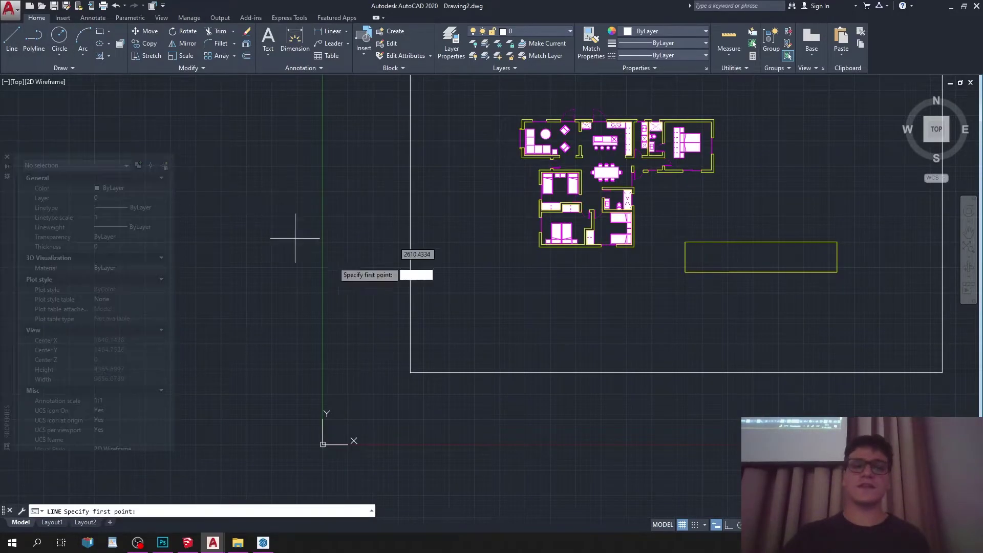
pyautogui.click(415, 373)
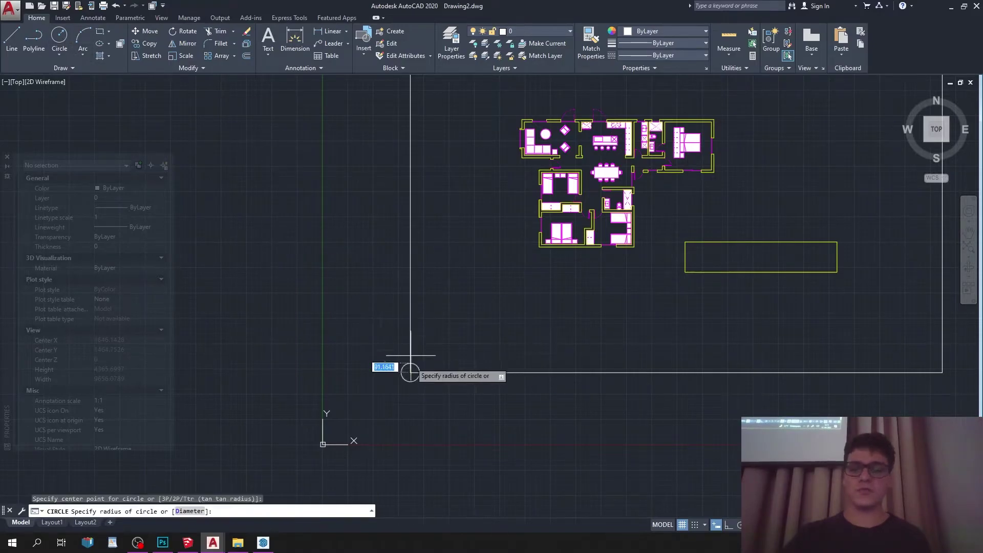
pyautogui.write('2')
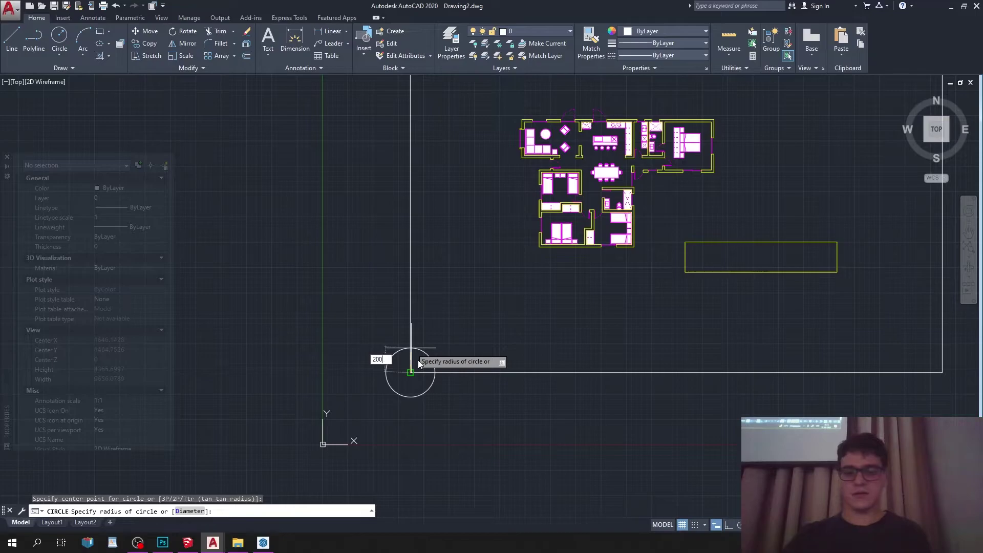
pyautogui.write('00')
pyautogui.press('Return')
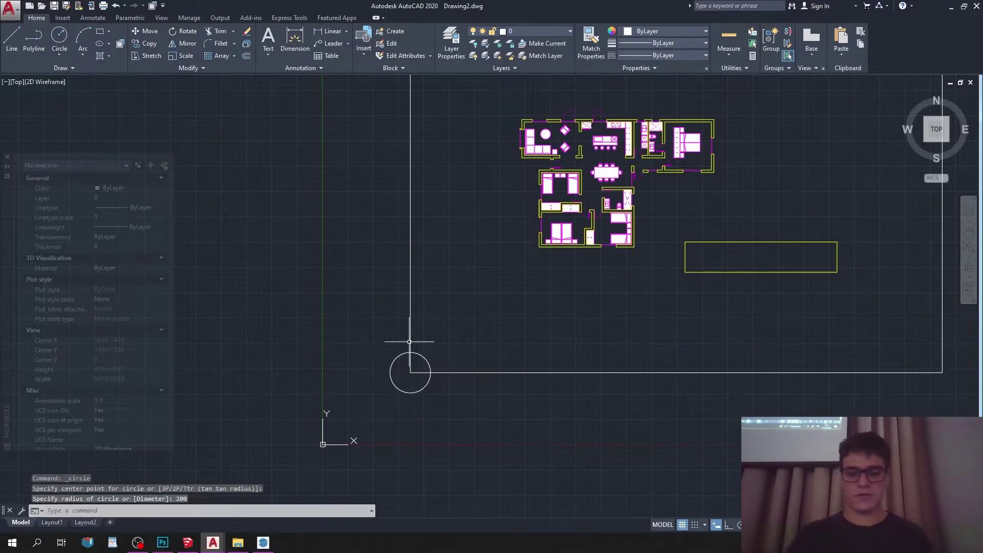
# Trim away the parts of the frame lines that lie outside the circle at its lower-left corner.
pyautogui.press('Escape')
pyautogui.scroll(2, 459, 351)
pyautogui.write('tr')
pyautogui.press('Return')
pyautogui.press('Escape')
pyautogui.write('tr')
pyautogui.press('Return')
pyautogui.click(431, 363)
pyautogui.click(401, 376)
pyautogui.press('Return')
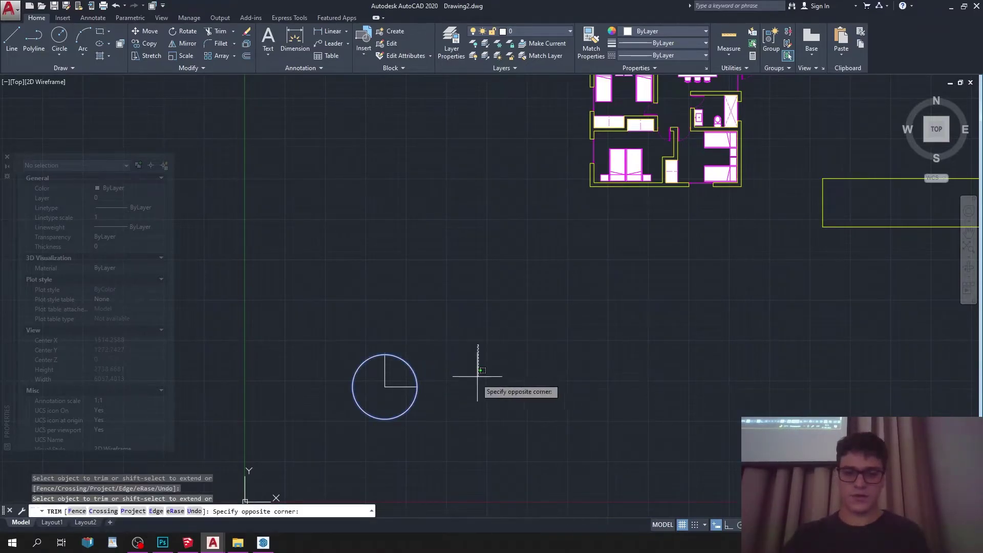
pyautogui.scroll(-5, 509, 329)
pyautogui.press('Escape')
pyautogui.press('Escape')
pyautogui.scroll(5, 488, 342)
pyautogui.moveTo(416, 399); pyautogui.dragTo(346, 419, button='middle')
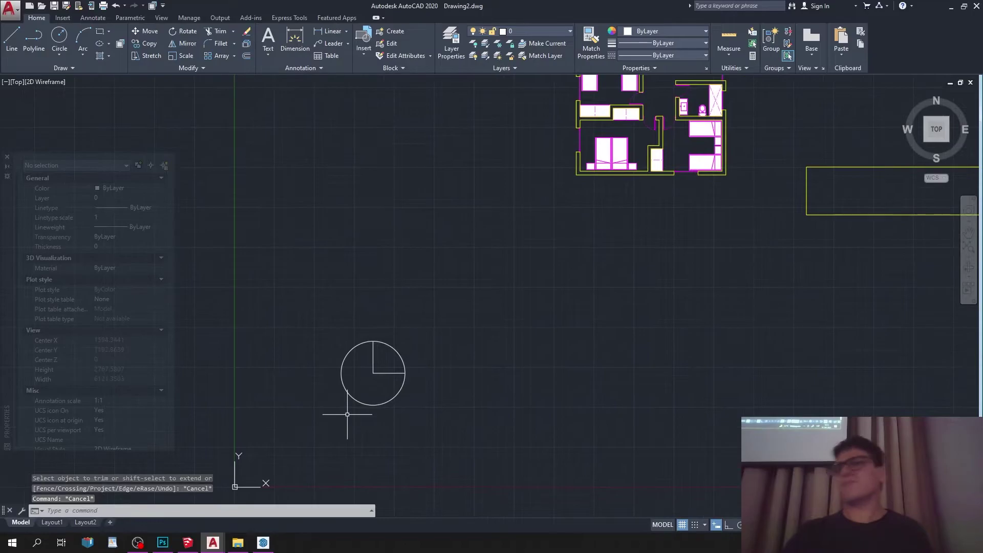
pyautogui.click(380, 391)
pyautogui.press('Escape')
pyautogui.scroll(-2, 452, 265)
pyautogui.moveTo(452, 265); pyautogui.dragTo(352, 325, button='middle')
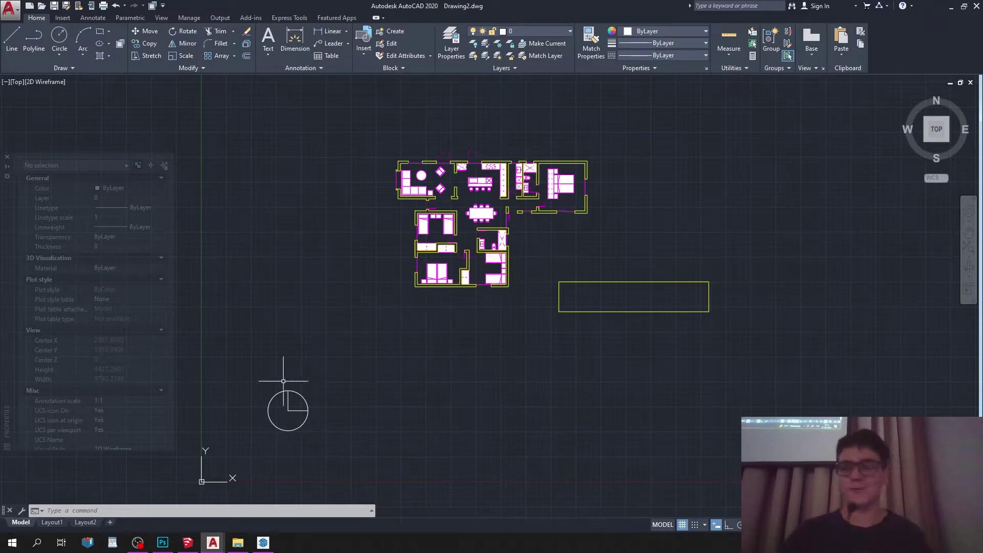
pyautogui.scroll(4, 292, 403)
pyautogui.scroll(-6, 288, 372)
pyautogui.scroll(8, 281, 435)
pyautogui.scroll(-7, 322, 374)
pyautogui.click(779, 102)
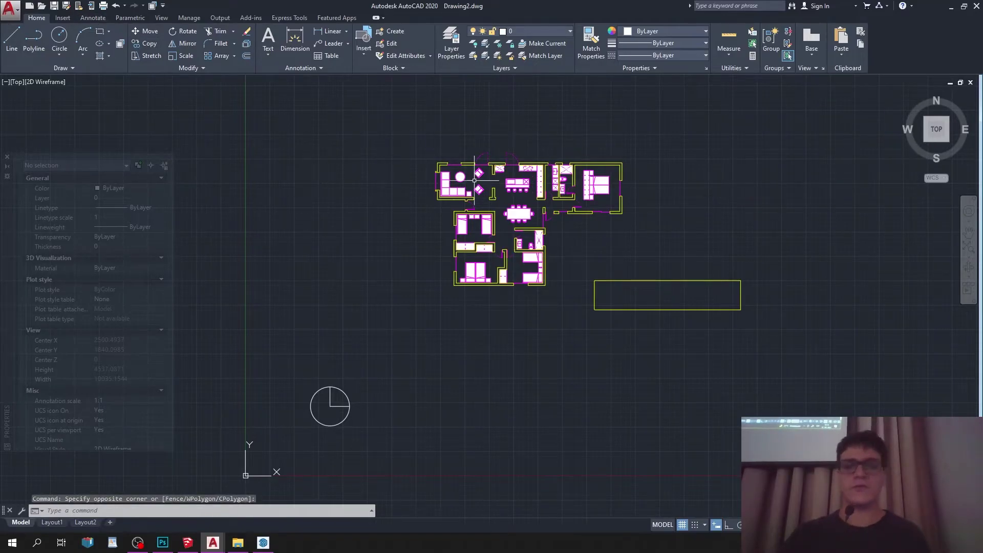
pyautogui.scroll(6, 512, 153)
pyautogui.scroll(-2, 205, 308)
pyautogui.scroll(-4, 543, 213)
pyautogui.scroll(3, 446, 153)
# Assign all floor plan objects and the separate rectangle to layer 0.
pyautogui.click(570, 32)
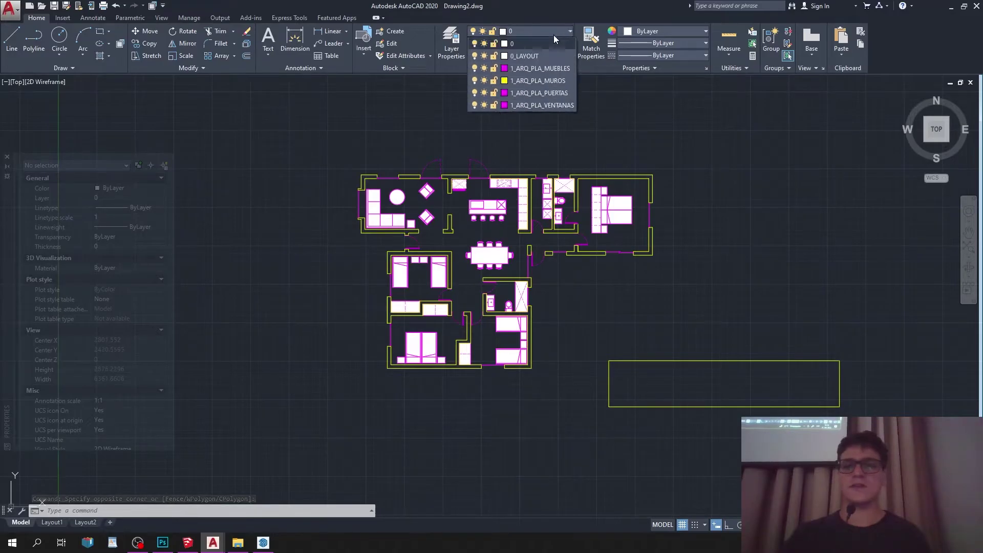
pyautogui.scroll(-3, 784, 231)
pyautogui.scroll(3, 676, 241)
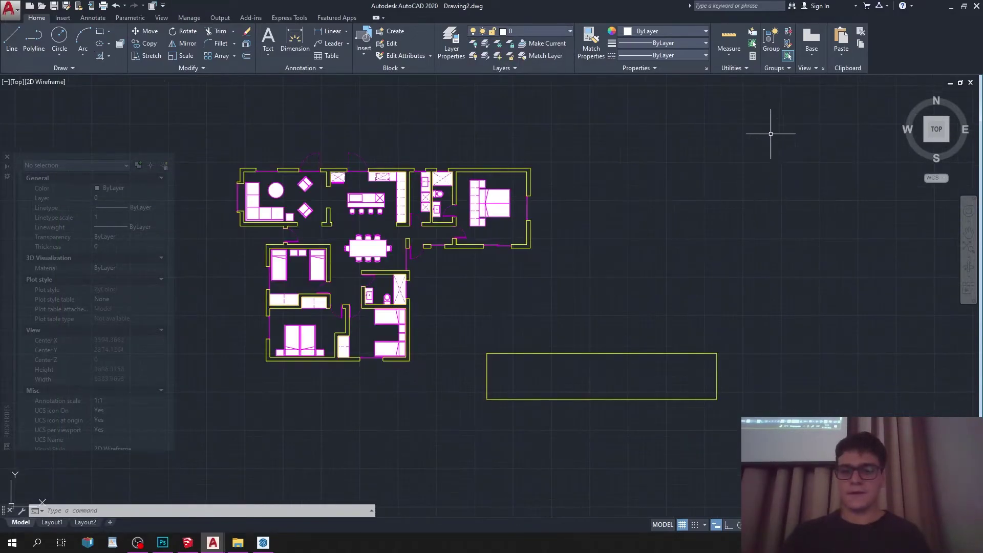
pyautogui.click(803, 109)
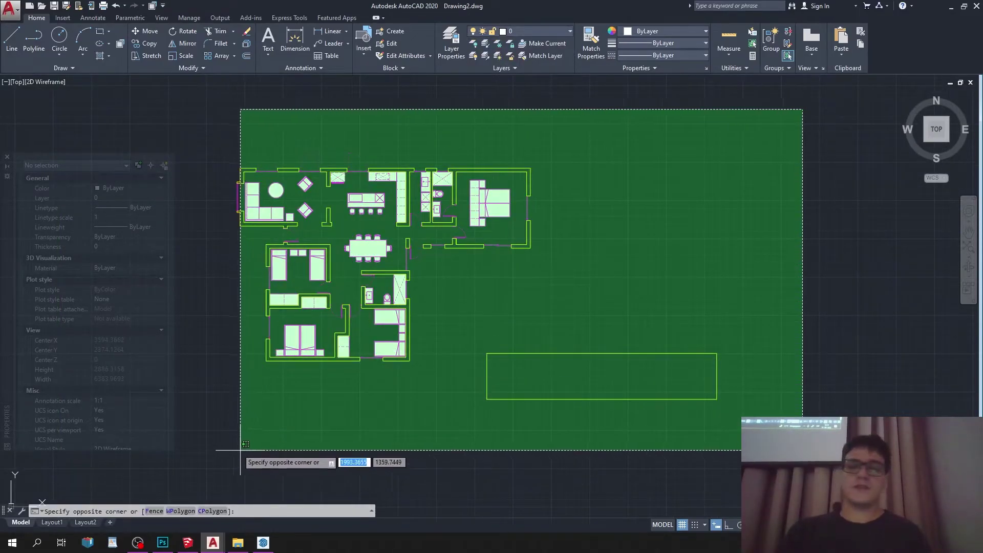
pyautogui.click(259, 439)
pyautogui.moveTo(259, 439); pyautogui.dragTo(367, 429, button='middle')
pyautogui.click(554, 30)
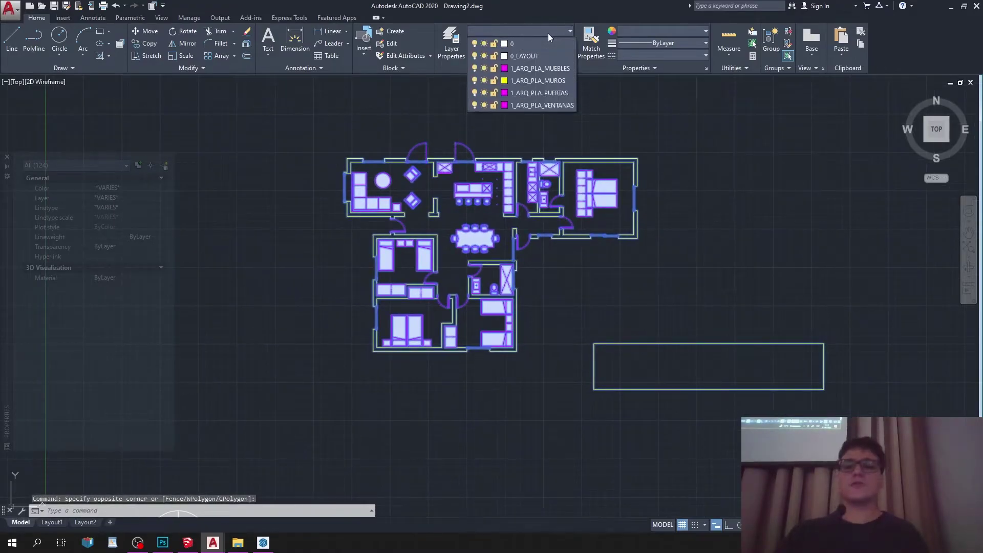
pyautogui.click(533, 44)
pyautogui.press('Escape')
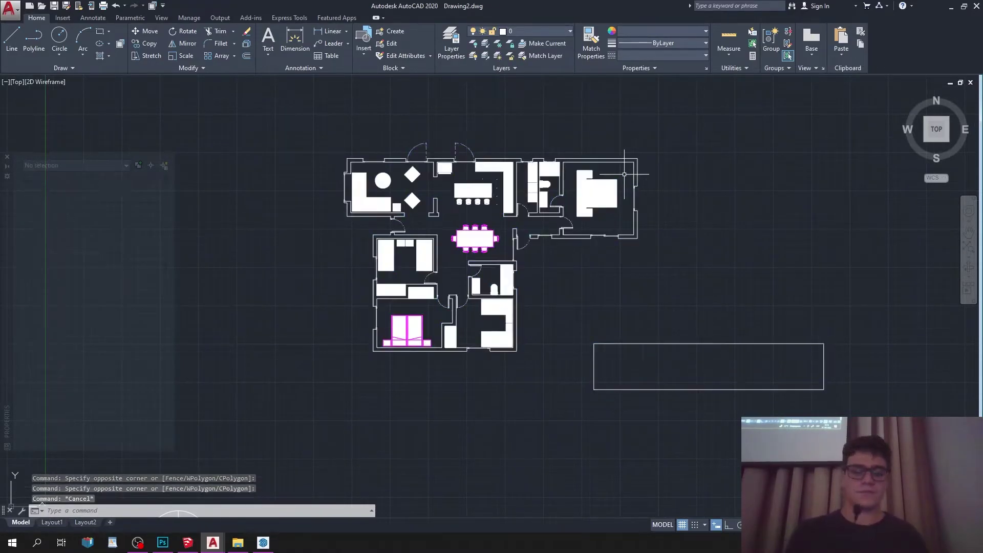
# Open the dining table block in the Block Editor and select the table with all its chairs.
pyautogui.scroll(5, 466, 231)
pyautogui.click(472, 238)
pyautogui.rightClick(472, 238)
pyautogui.click(525, 263)
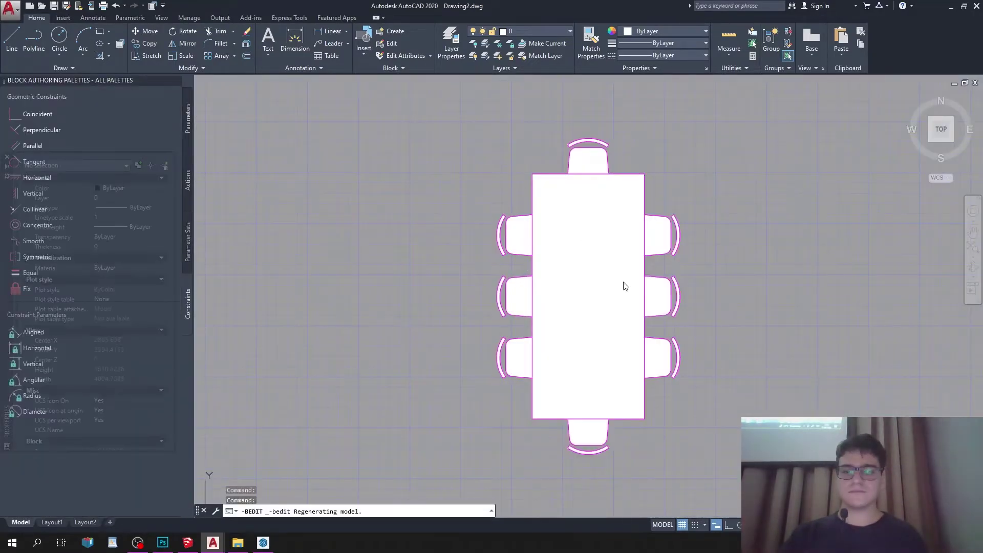
pyautogui.click(453, 149)
pyautogui.click(692, 439)
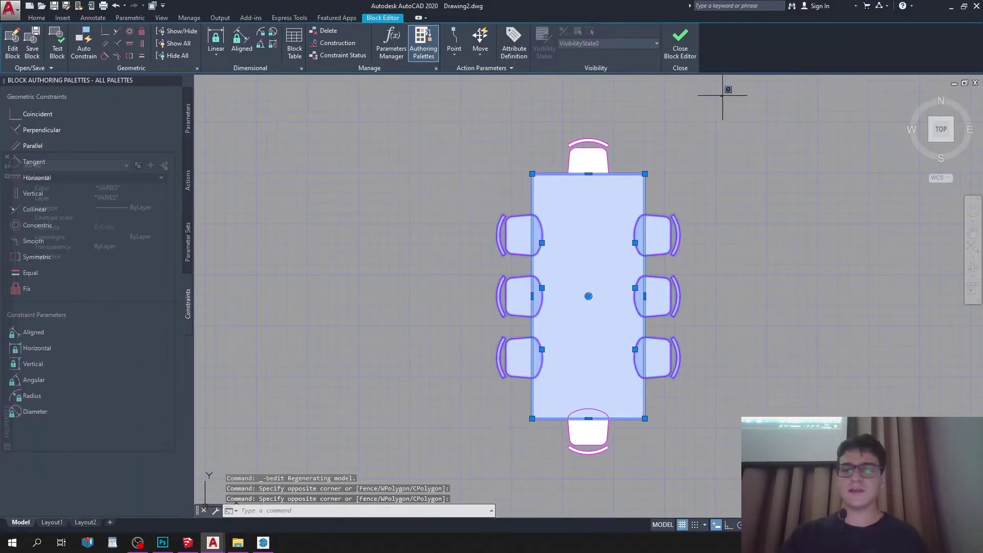
# Lock layer 0 and close the Block Editor to return to the floor plan.
pyautogui.click(36, 18)
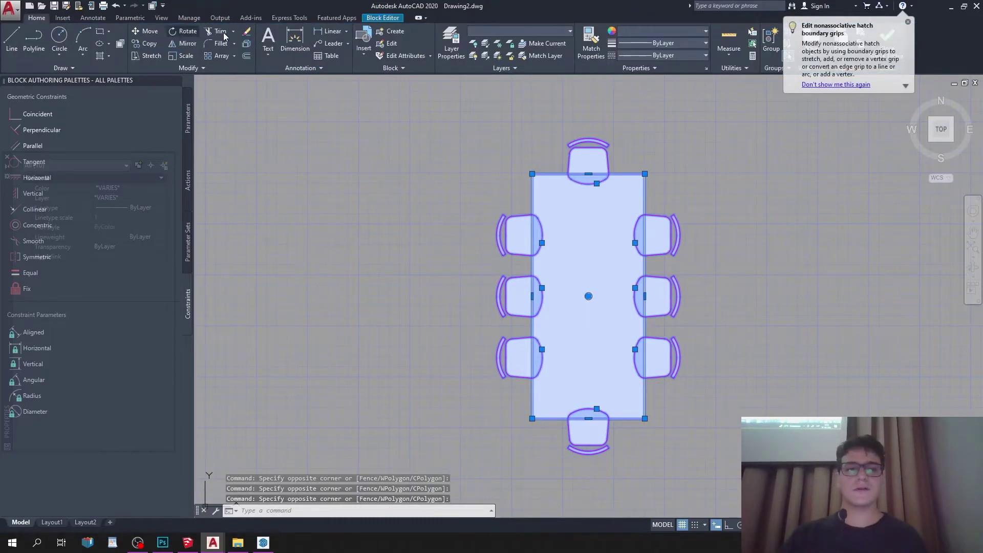
pyautogui.click(499, 32)
pyautogui.click(494, 43)
pyautogui.click(910, 23)
pyautogui.click(883, 42)
pyautogui.click(522, 254)
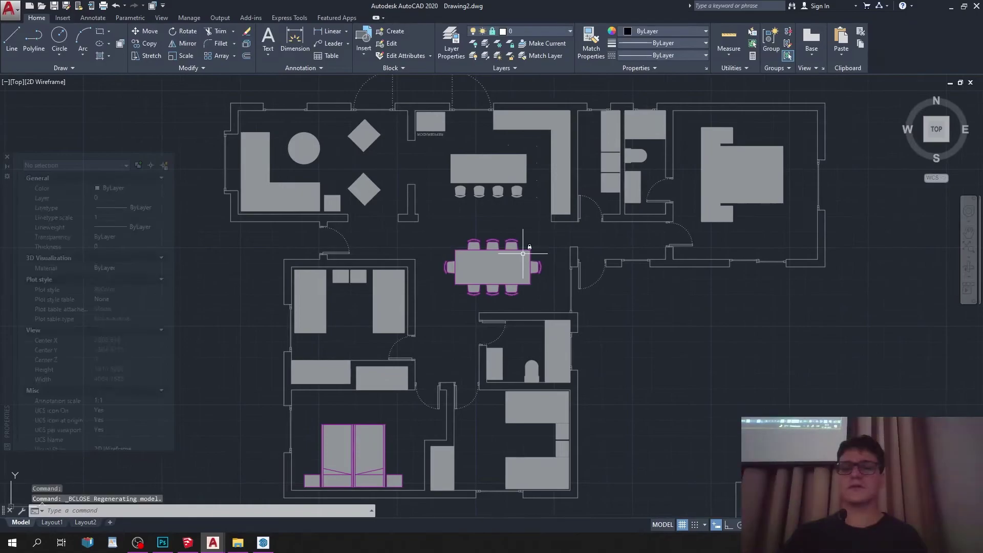
pyautogui.scroll(1, 523, 256)
pyautogui.scroll(-3, 514, 282)
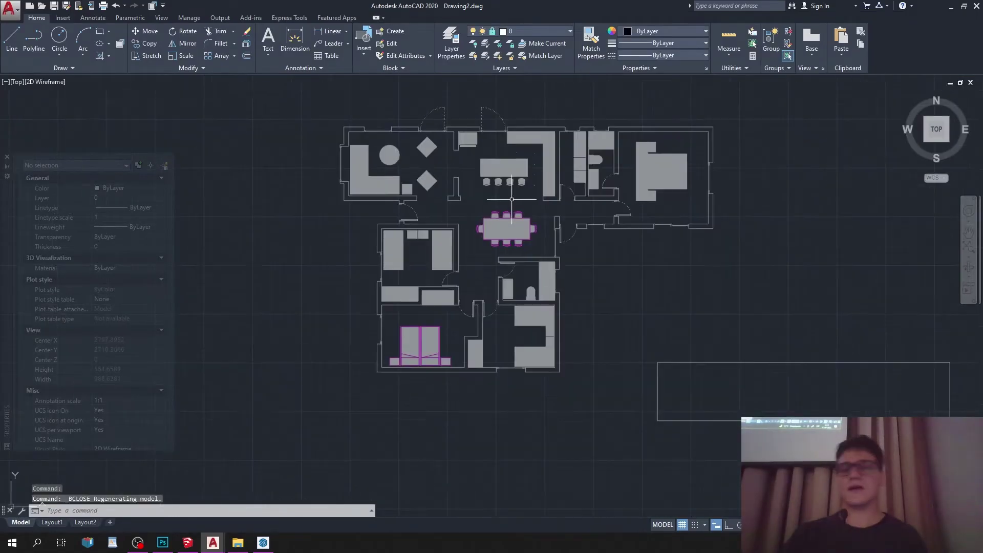
# Save the drawing on the desktop as impo in the AutoCAD 2018 Drawing format.
pyautogui.click(11, 10)
pyautogui.press('Escape')
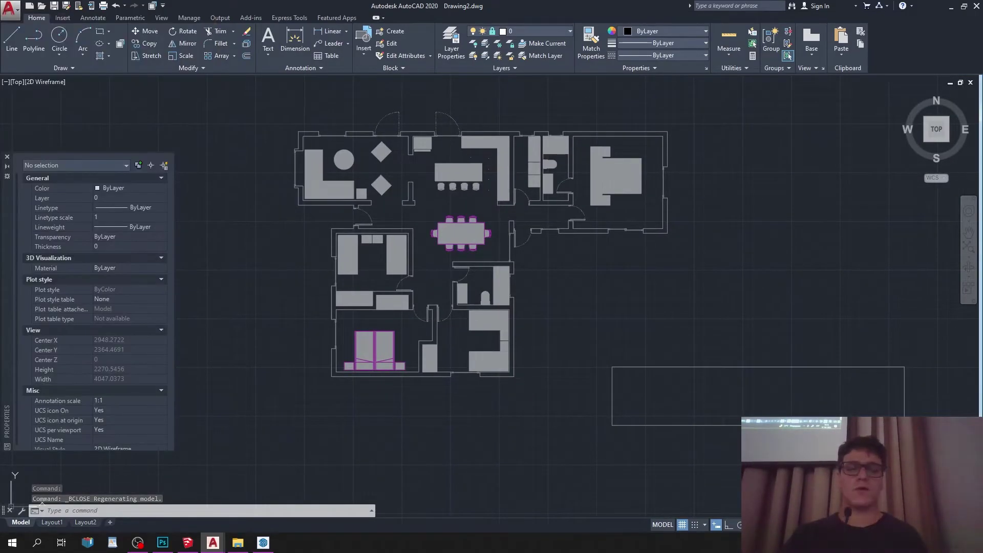
pyautogui.hotkey('ctrl', 'shift', 's')
pyautogui.click(217, 209)
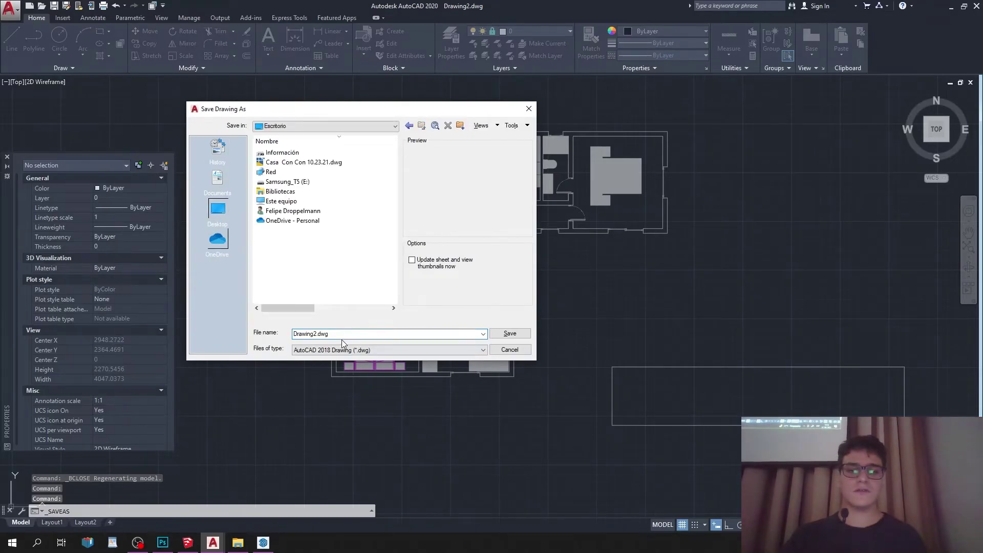
pyautogui.doubleClick(343, 337)
pyautogui.write('impo')
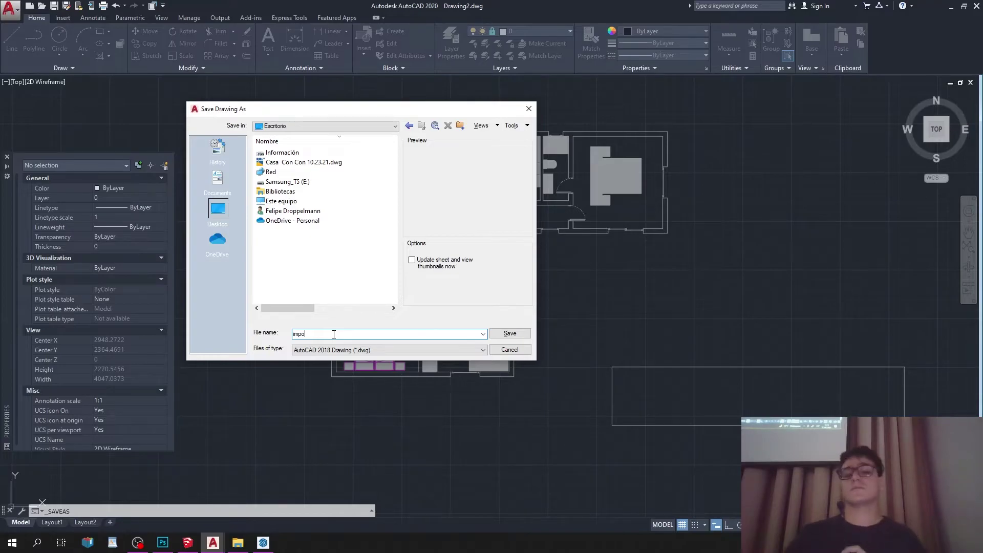
pyautogui.click(508, 335)
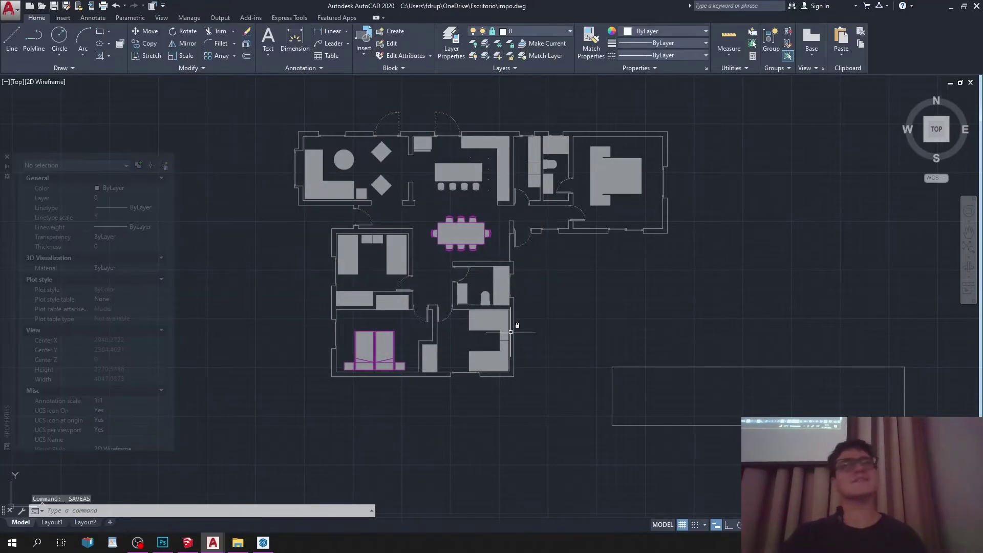
# Switch to the untitled SketchUp Pro 2019 model and bring up its file commands.
pyautogui.scroll(1, 409, 384)
pyautogui.scroll(-1, 486, 409)
pyautogui.click(263, 543)
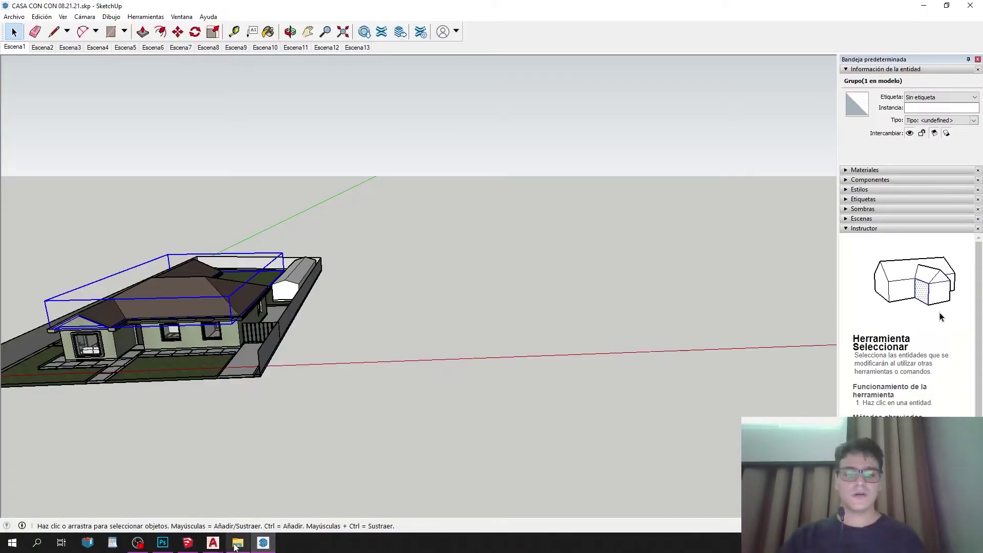
pyautogui.click(187, 542)
pyautogui.moveTo(250, 478)
pyautogui.mouseDown(button='middle')
pyautogui.moveTo(285, 248)
pyautogui.moveTo(259, 263)
pyautogui.moveTo(417, 270)
pyautogui.moveTo(158, 108)
pyautogui.mouseUp(button='middle')
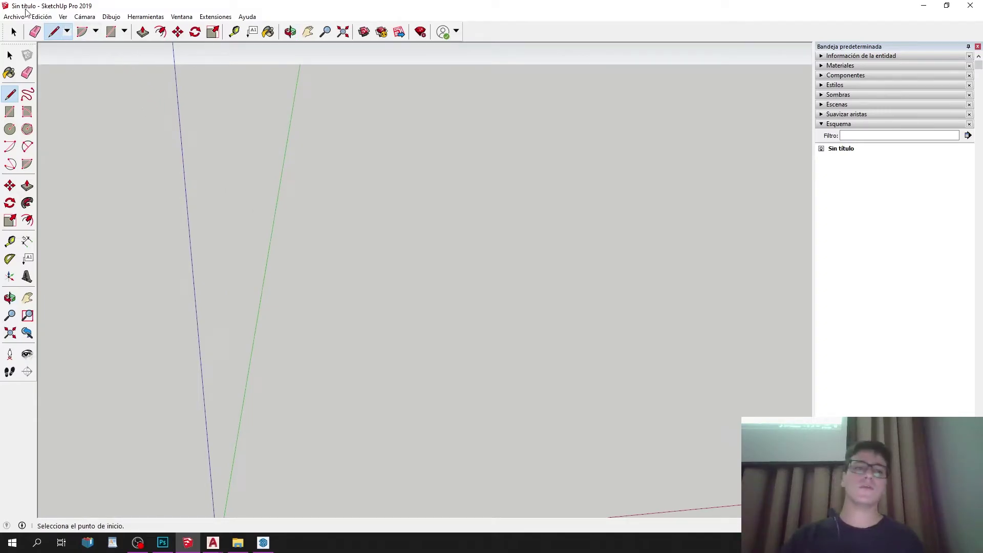
pyautogui.click(14, 17)
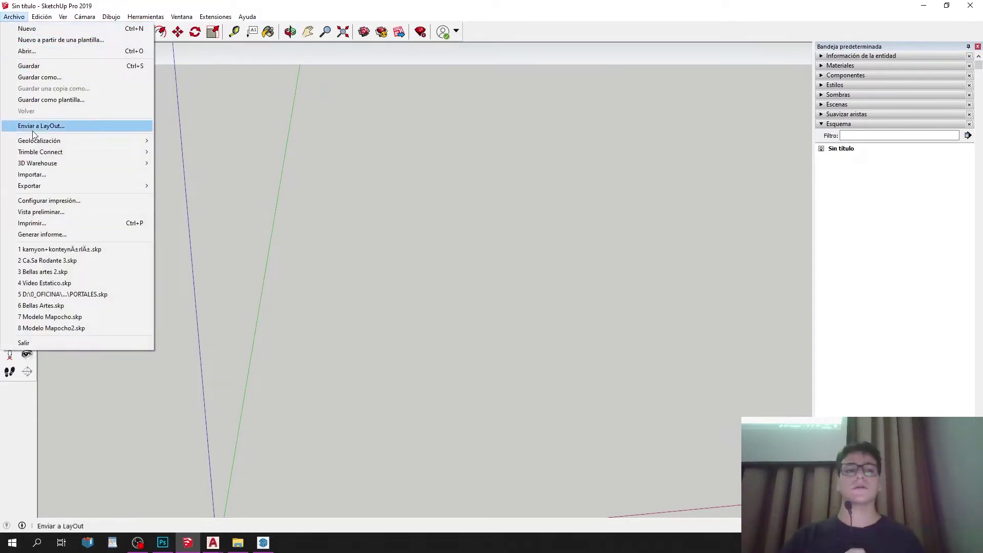
# Import the AutoCAD drawing impo.dwg with units in centimetres and material import turned off, and close the import report.
pyautogui.click(32, 175)
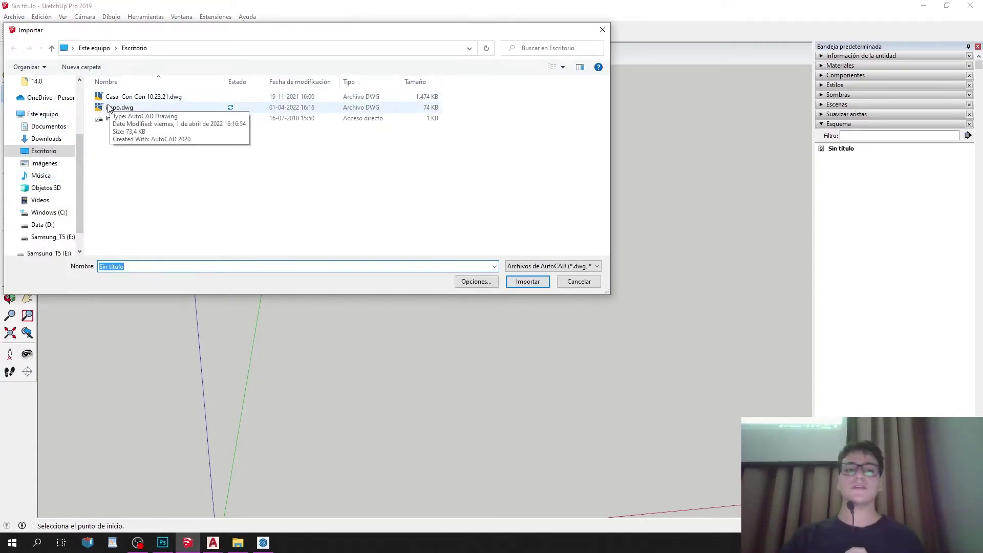
pyautogui.click(116, 108)
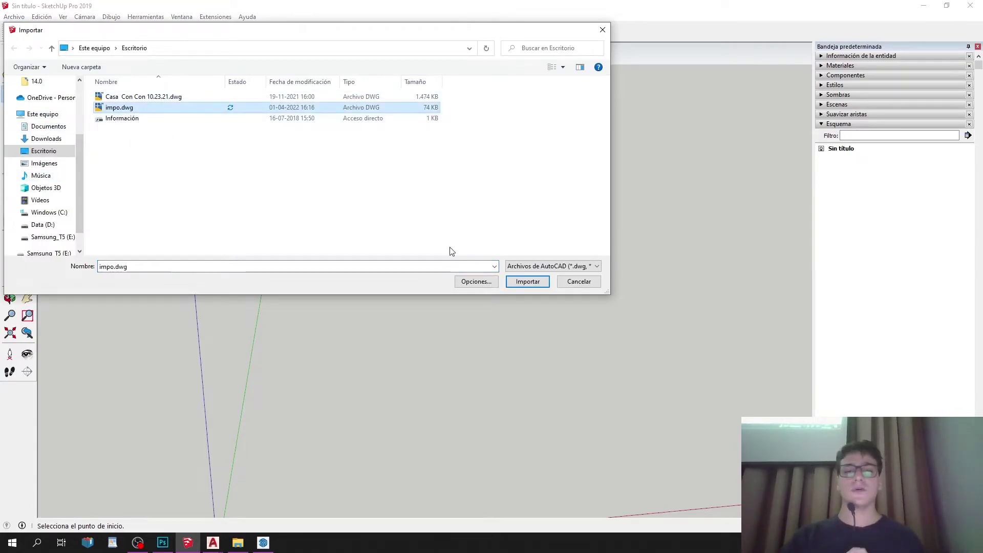
pyautogui.click(479, 284)
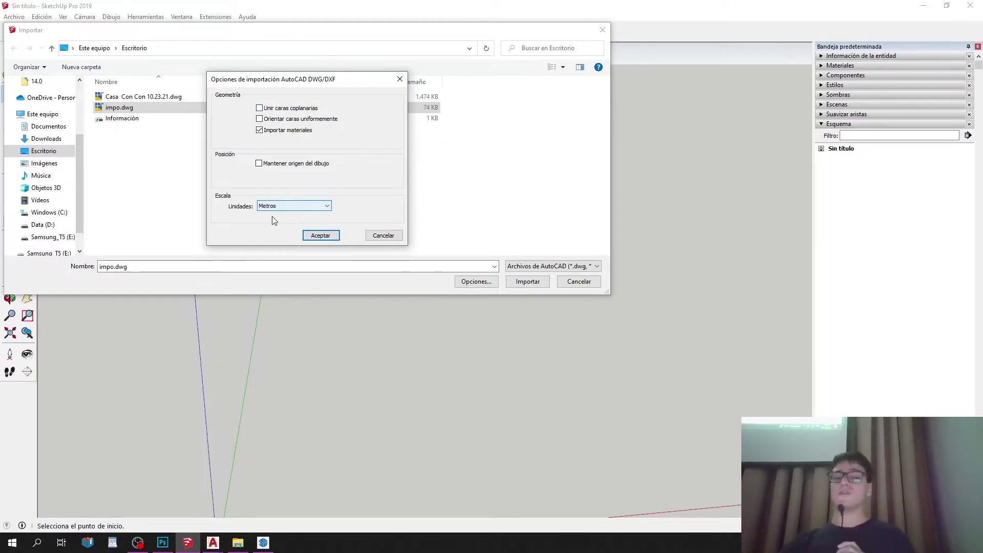
pyautogui.click(294, 205)
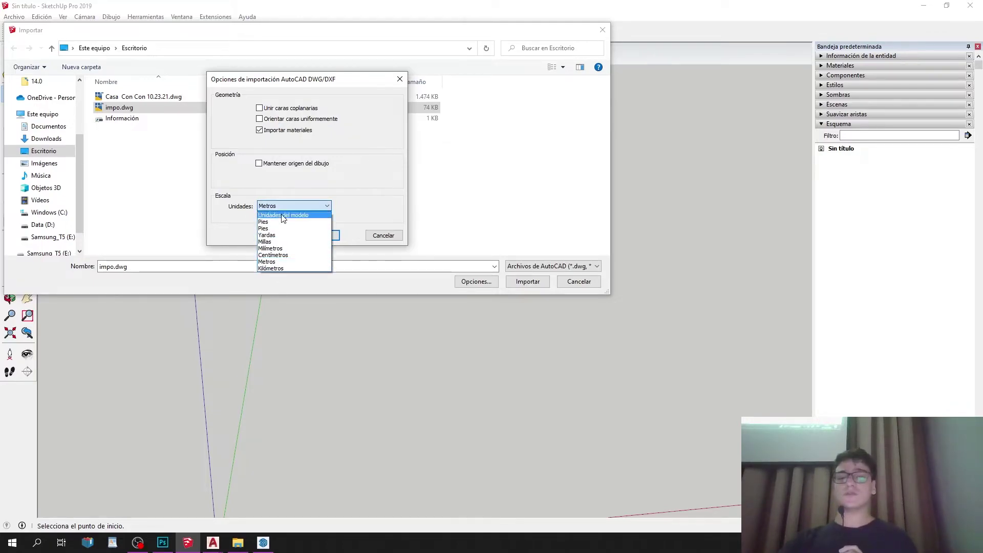
pyautogui.click(282, 256)
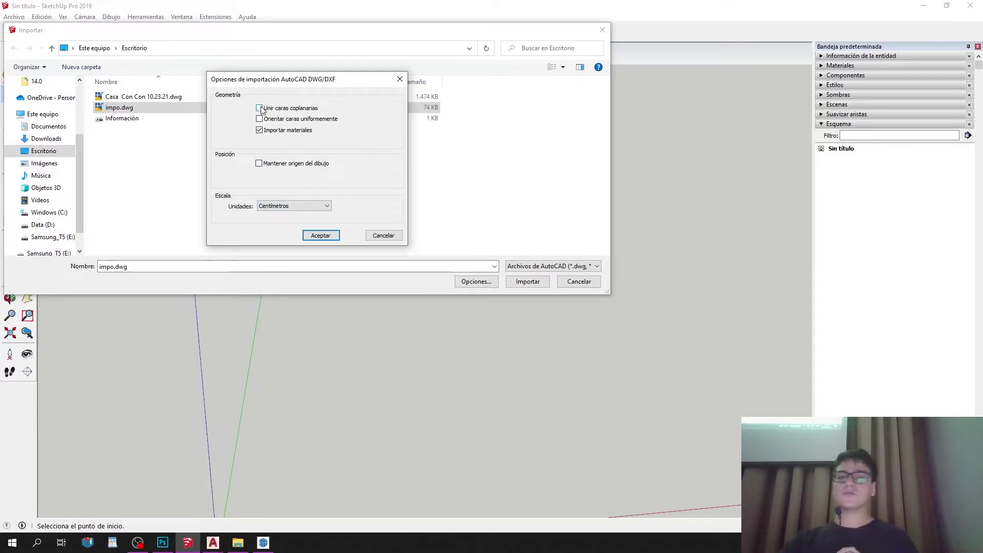
pyautogui.click(259, 129)
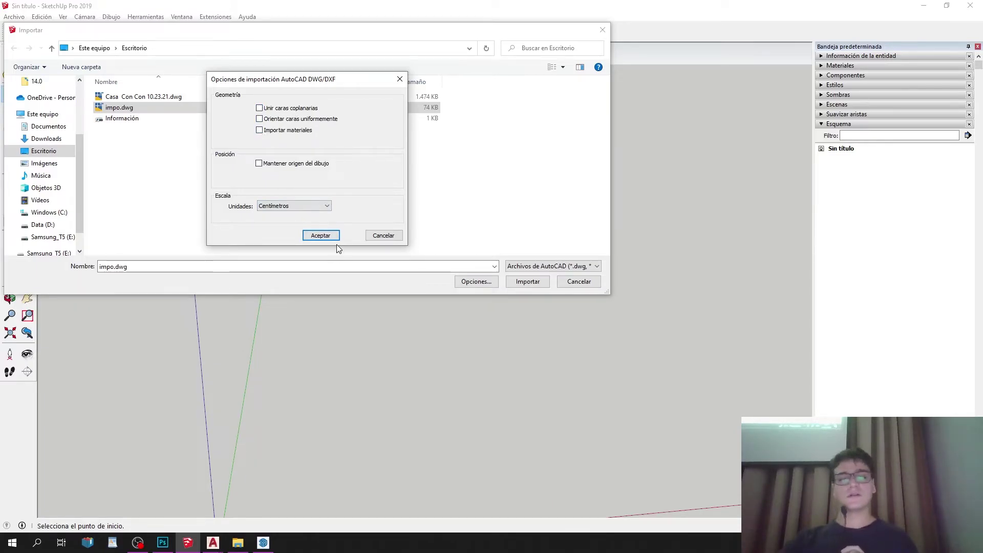
pyautogui.click(326, 237)
pyautogui.click(527, 282)
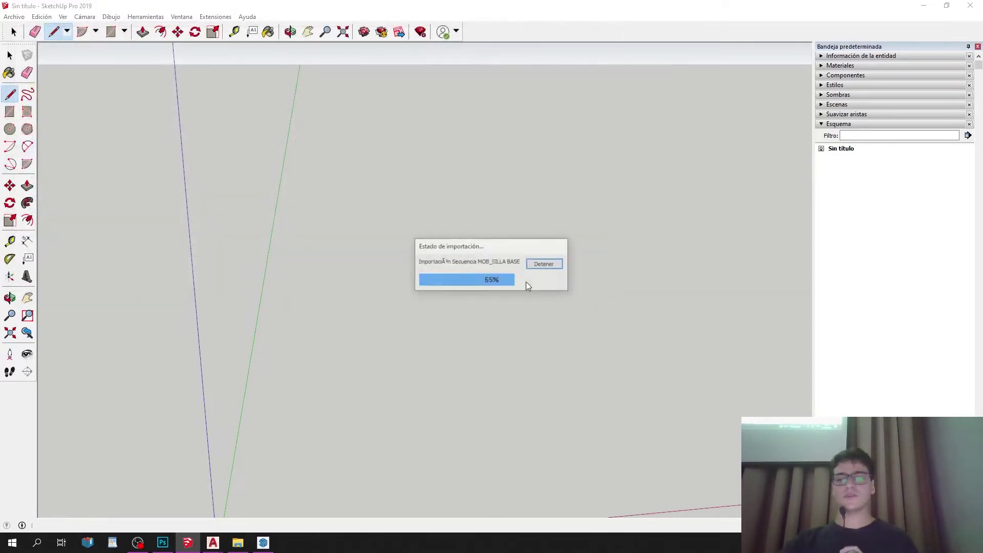
pyautogui.moveTo(446, 208); pyautogui.dragTo(502, 297)
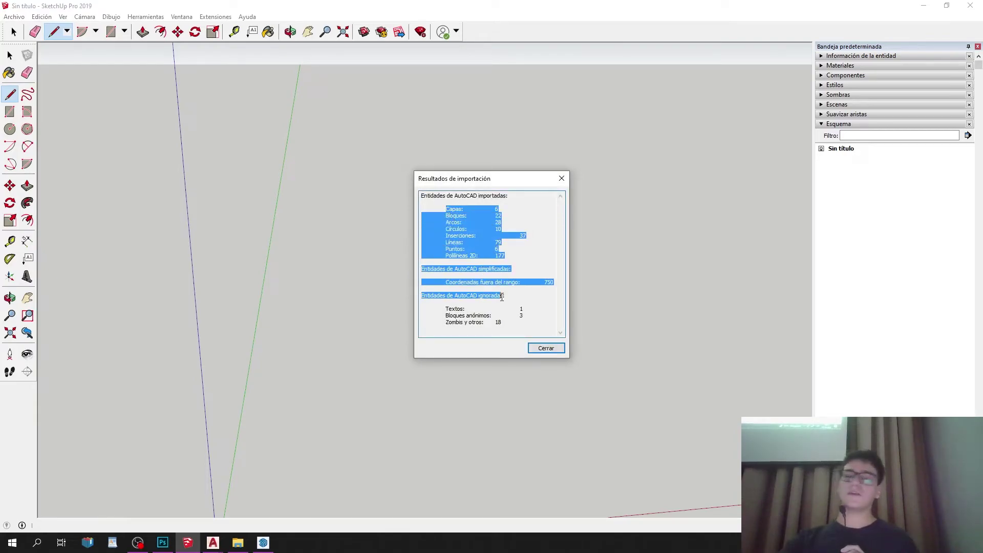
pyautogui.click(546, 348)
# Examine the overall extents of the imported drawing and where the floor plan sits inside it.
pyautogui.moveTo(358, 255); pyautogui.dragTo(297, 379, button='middle')
pyautogui.scroll(5, 328, 318)
pyautogui.moveTo(347, 319); pyautogui.dragTo(456, 277, button='middle')
pyautogui.scroll(-5, 274, 235)
pyautogui.moveTo(275, 235); pyautogui.dragTo(487, 363, button='middle')
pyautogui.click(449, 281)
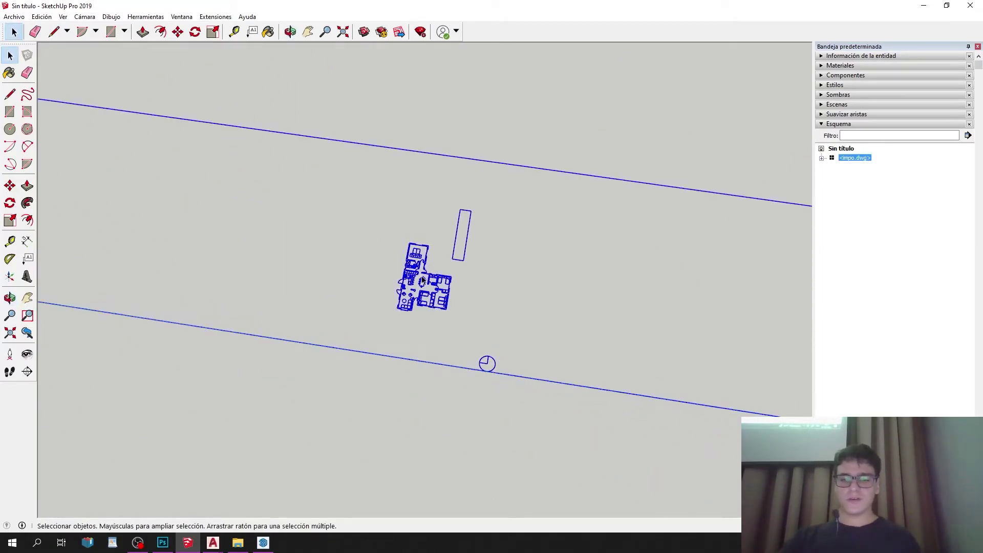
pyautogui.scroll(-5, 422, 279)
pyautogui.moveTo(422, 279); pyautogui.dragTo(464, 336, button='middle')
pyautogui.scroll(3, 394, 302)
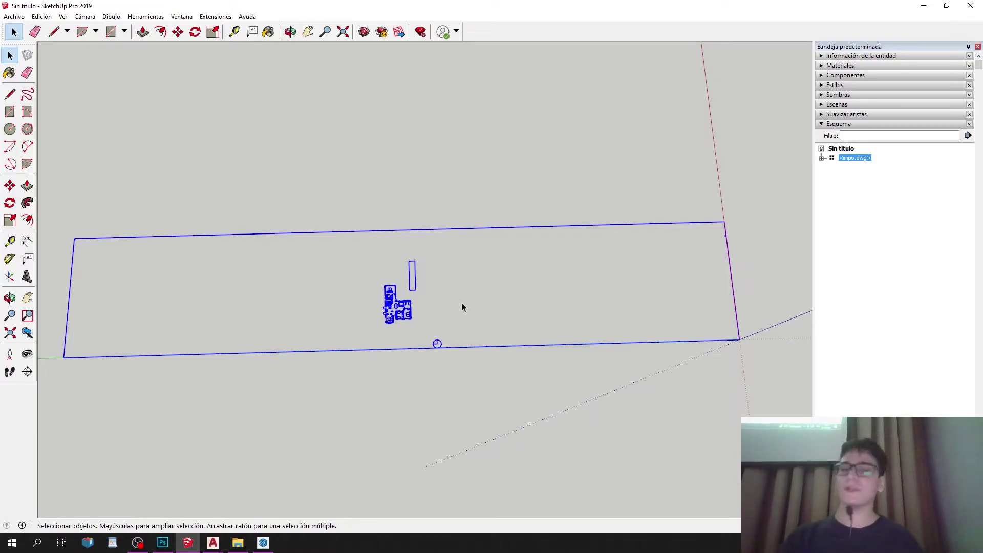
# Delete the stray BAÑO 01 toilet block lying far from the floor plan inside the imported drawing component.
pyautogui.scroll(2, 738, 234)
pyautogui.scroll(5, 738, 234)
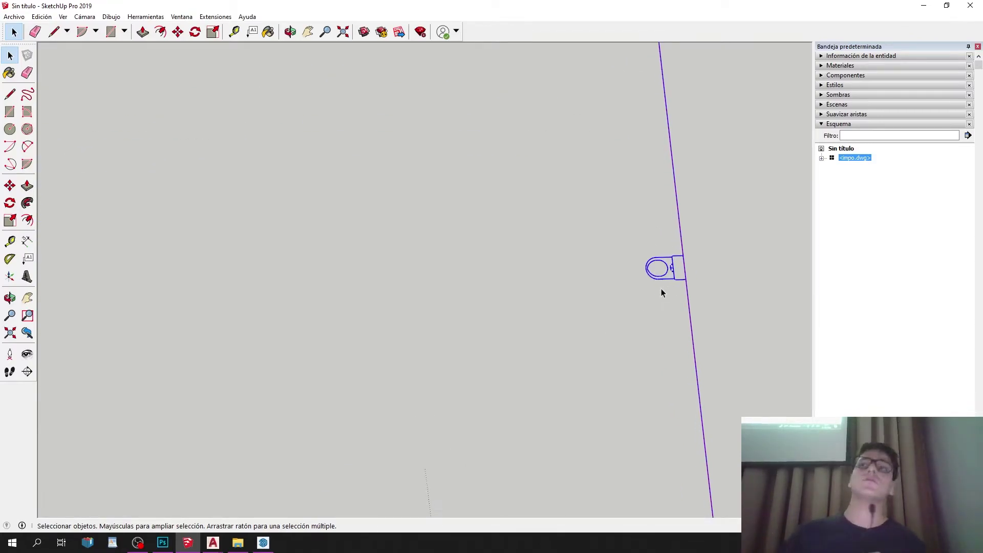
pyautogui.doubleClick(665, 274)
pyautogui.click(663, 262)
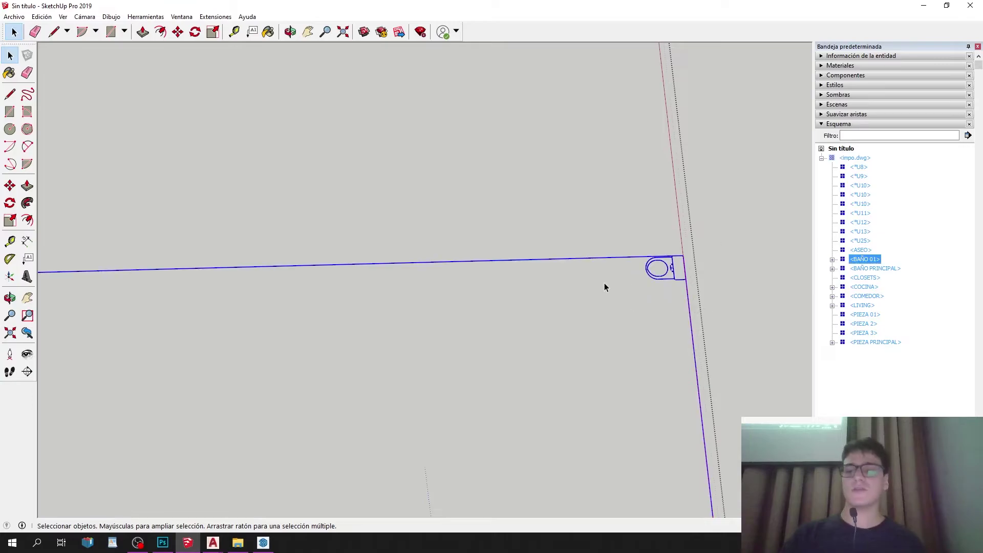
pyautogui.scroll(-3, 604, 287)
pyautogui.scroll(-4, 692, 128)
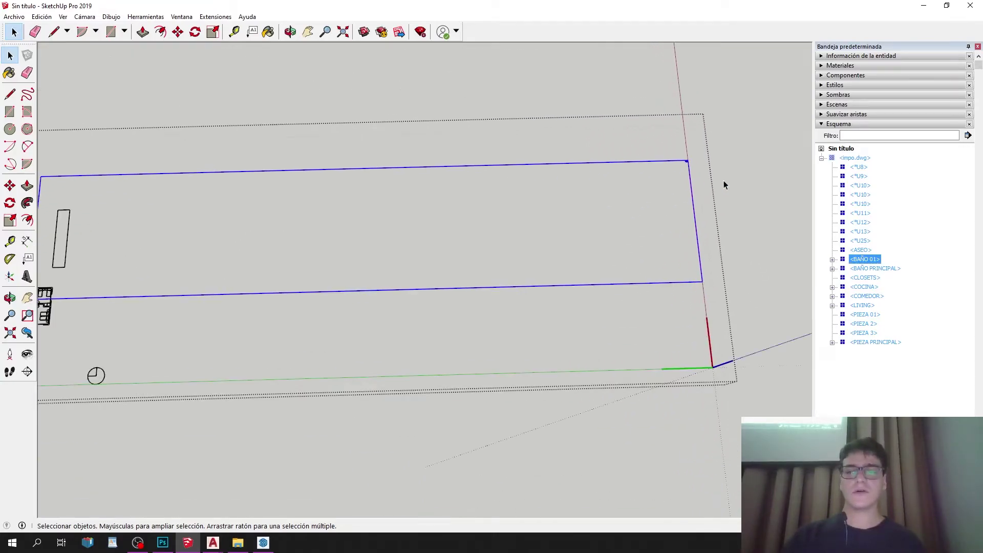
pyautogui.scroll(-2, 723, 185)
pyautogui.press('Delete')
pyautogui.press('Escape')
# Delete the stray BAÑO PRINCIPAL block at the far corner of the imported drawing and leave the component.
pyautogui.click(339, 293)
pyautogui.scroll(-2, 505, 297)
pyautogui.scroll(6, 213, 334)
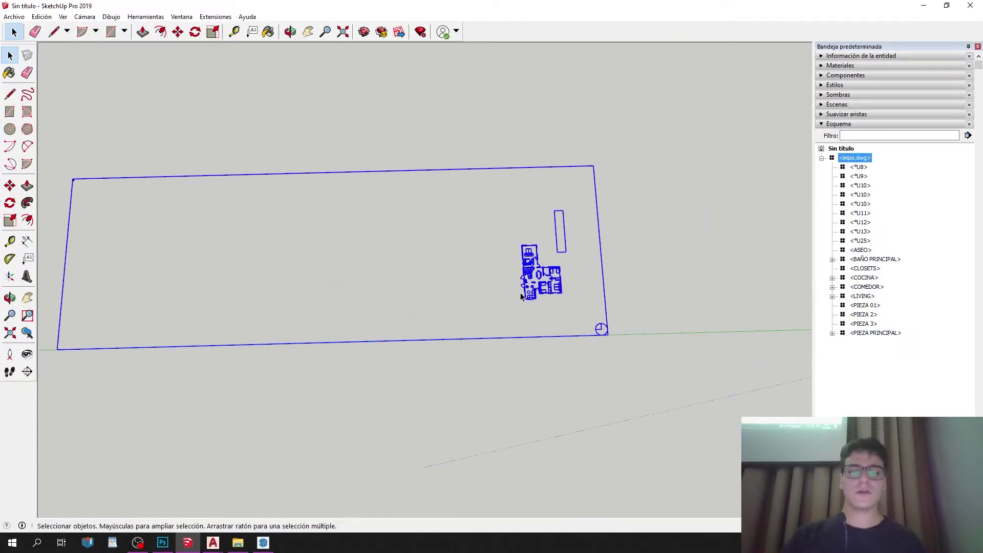
pyautogui.scroll(-5, 264, 346)
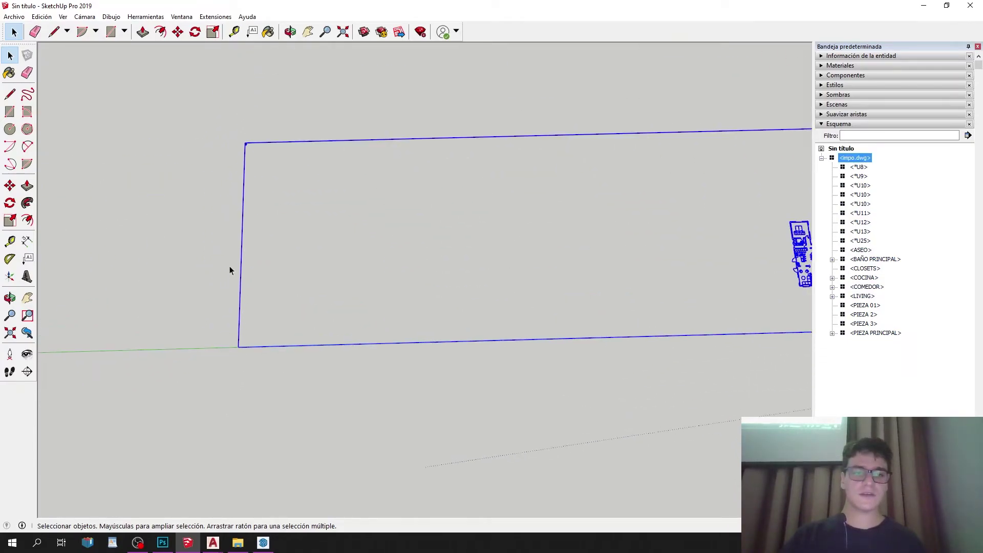
pyautogui.scroll(5, 229, 205)
pyautogui.scroll(1, 235, 251)
pyautogui.doubleClick(259, 199)
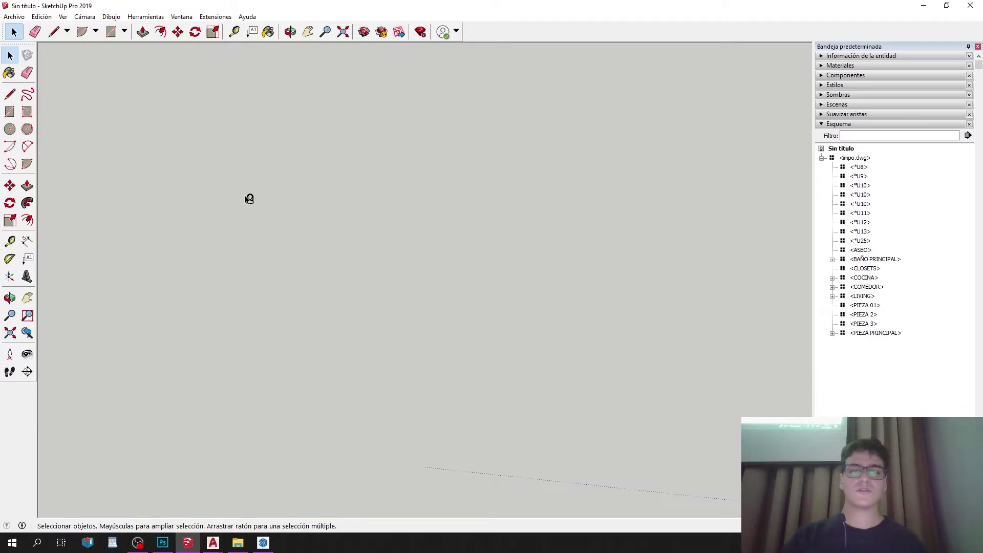
pyautogui.click(259, 197)
pyautogui.press('Delete')
pyautogui.scroll(-8, 272, 186)
pyautogui.press('Escape')
# Move the whole imported drawing component close to the origin of the axes.
pyautogui.moveTo(648, 229); pyautogui.dragTo(568, 346, button='middle')
pyautogui.moveTo(553, 248); pyautogui.dragTo(312, 307, button='middle')
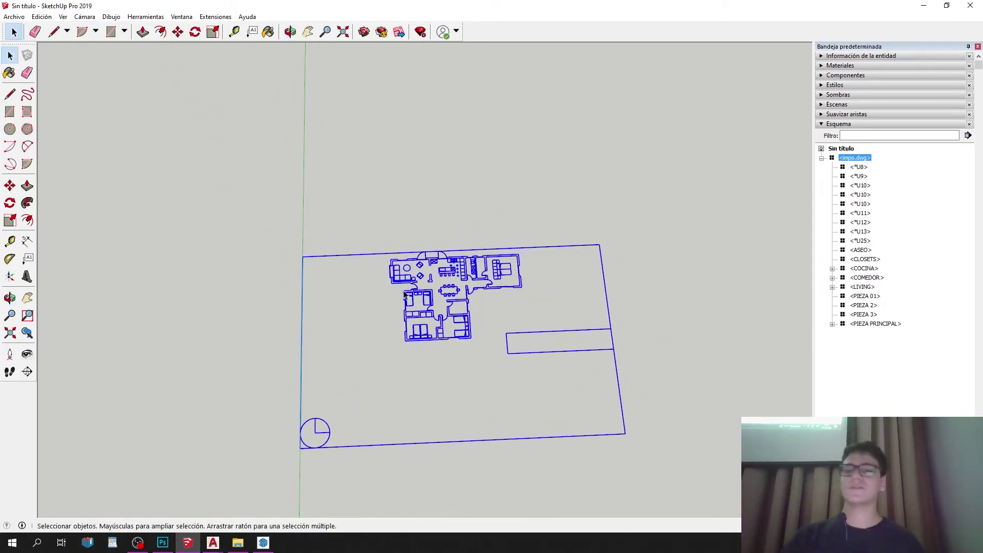
pyautogui.scroll(-5, 410, 142)
pyautogui.press('m')
pyautogui.moveTo(393, 228); pyautogui.dragTo(443, 342, button='middle')
pyautogui.scroll(5, 386, 286)
pyautogui.click(398, 326)
pyautogui.click(420, 301)
pyautogui.scroll(2, 444, 237)
pyautogui.scroll(-3, 391, 283)
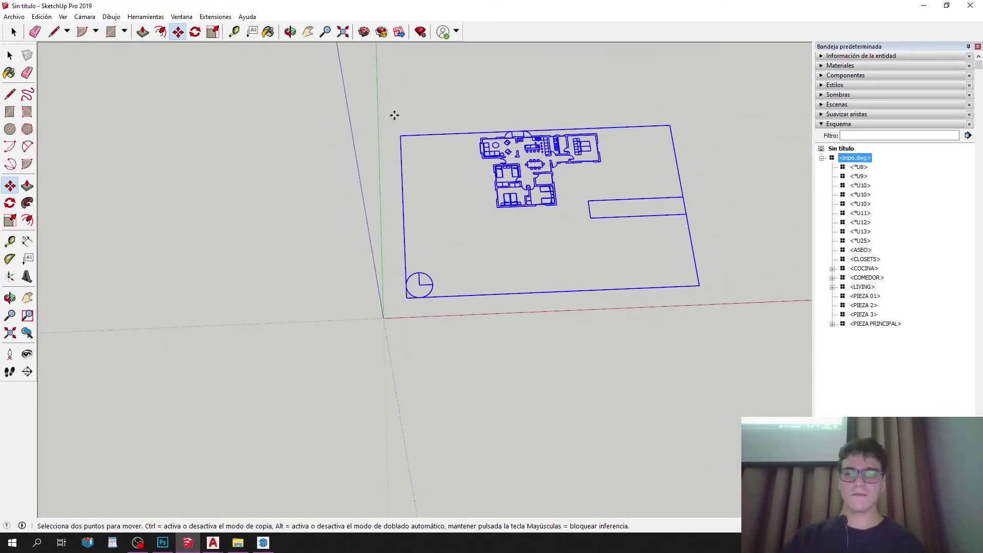
# Move the drawing so the outer corner of the house plan sits exactly on the origin, and deselect it.
pyautogui.scroll(1, 498, 214)
pyautogui.click(498, 209)
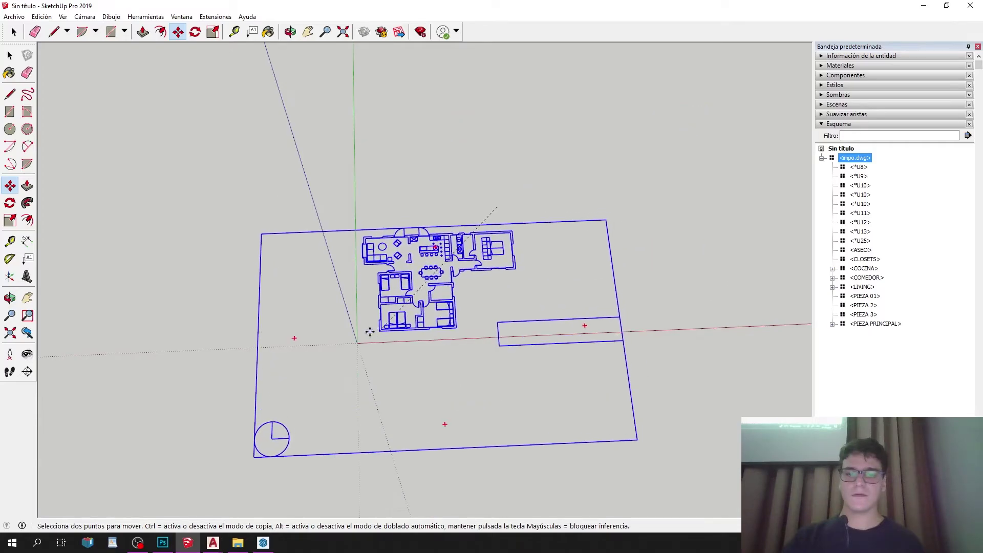
pyautogui.click(357, 342)
pyautogui.moveTo(358, 342); pyautogui.dragTo(463, 209, button='middle')
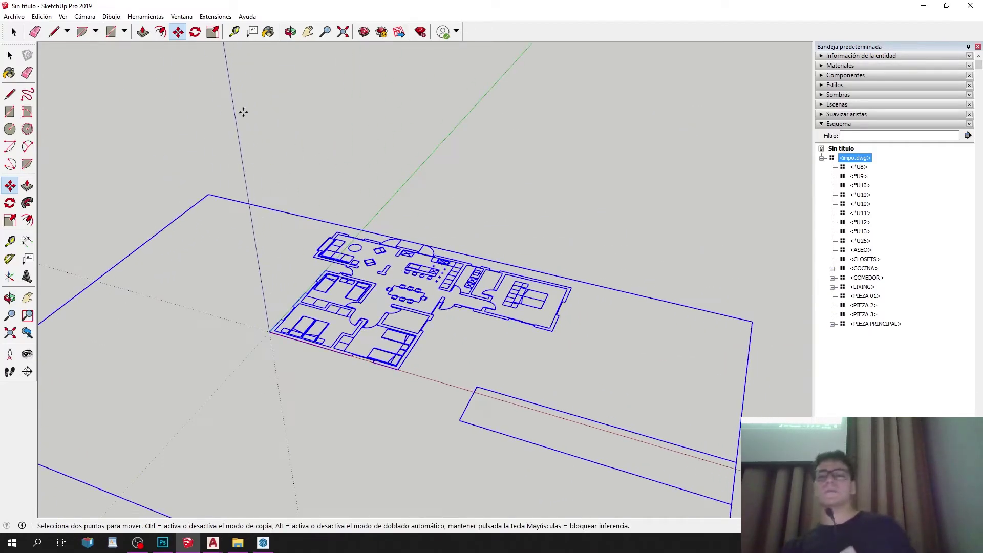
pyautogui.click(14, 31)
pyautogui.click(425, 173)
# Copy the imported drawing component to the empty area in front of the original.
pyautogui.moveTo(425, 173); pyautogui.dragTo(521, 280, button='middle')
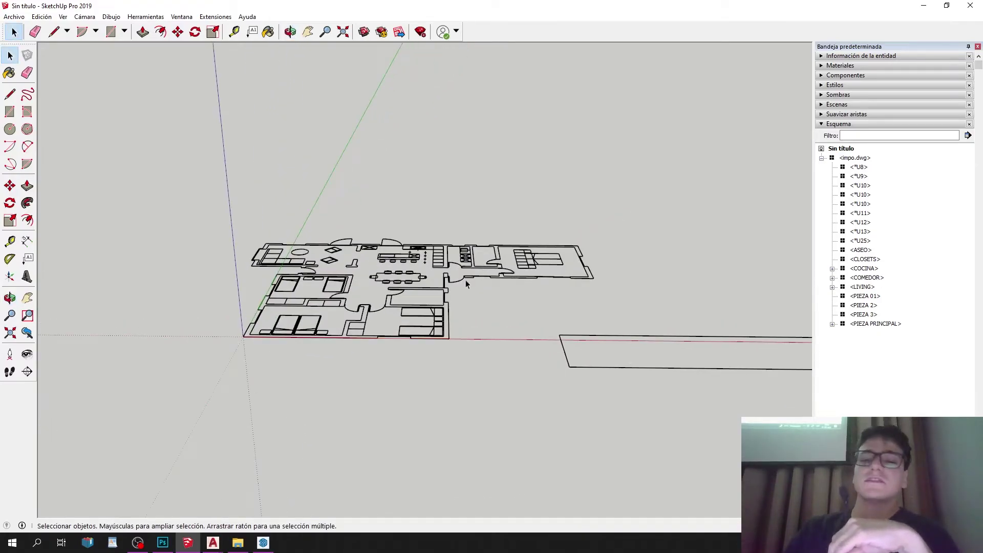
pyautogui.click(513, 276)
pyautogui.press('m')
pyautogui.scroll(-5, 359, 261)
pyautogui.click(420, 241)
pyautogui.press('ctrl')
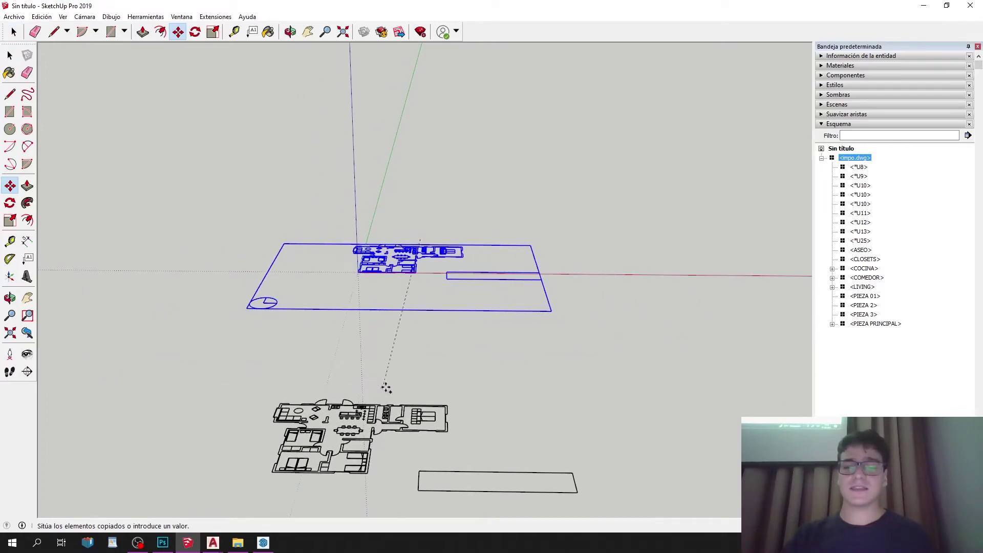
pyautogui.click(412, 386)
pyautogui.press('space')
pyautogui.moveTo(395, 325); pyautogui.dragTo(562, 345, button='middle')
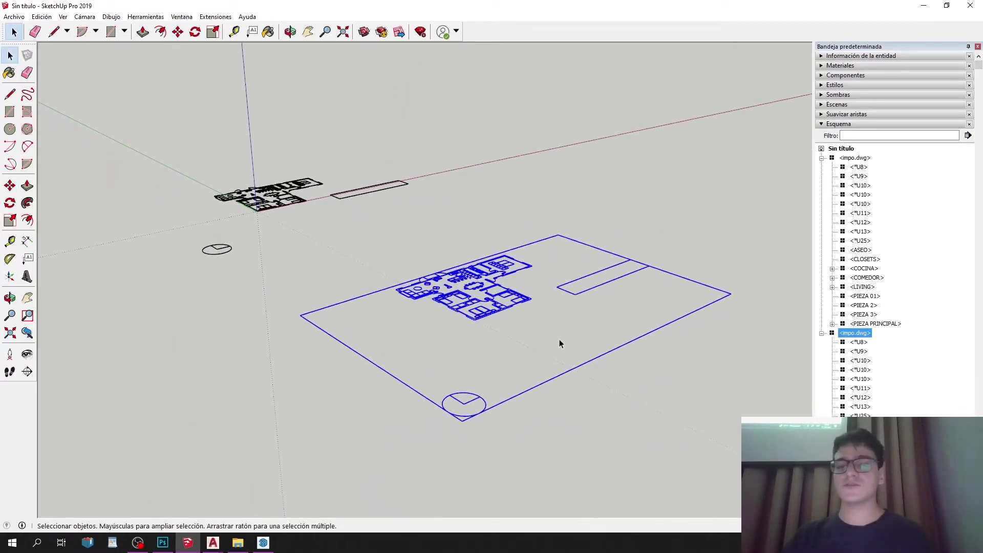
# Explode the copied drawing component into loose geometry and deselect it.
pyautogui.scroll(3, 563, 344)
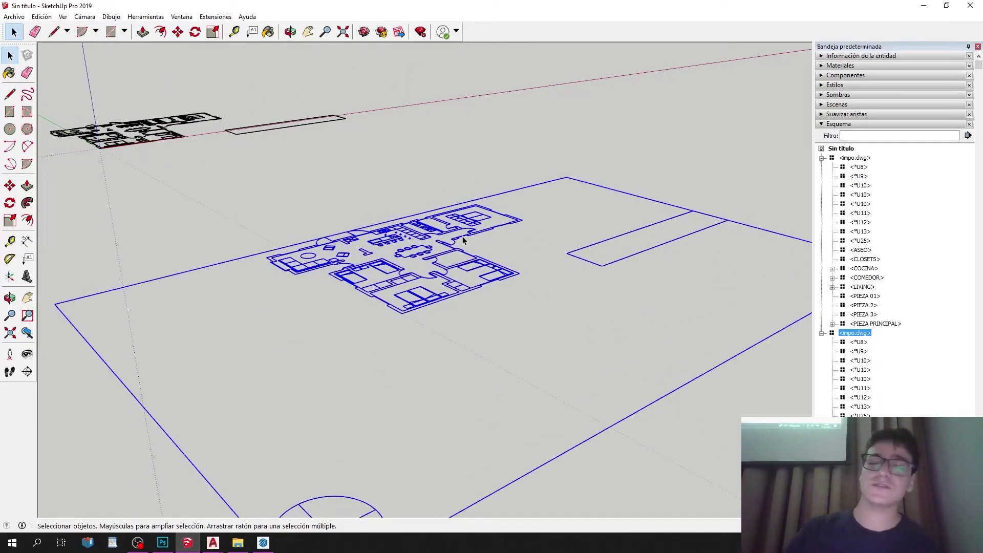
pyautogui.rightClick(464, 237)
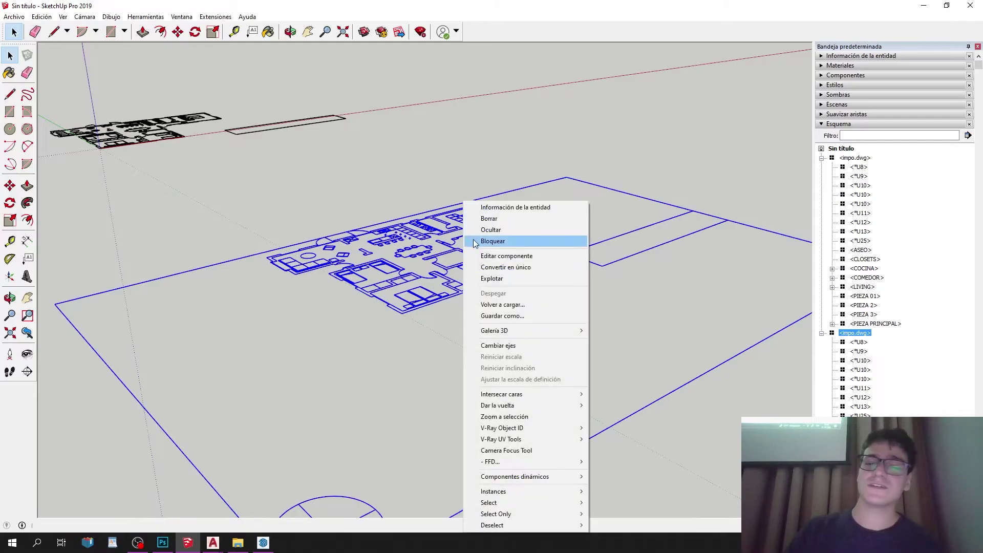
pyautogui.click(542, 278)
pyautogui.click(518, 241)
pyautogui.scroll(5, 311, 265)
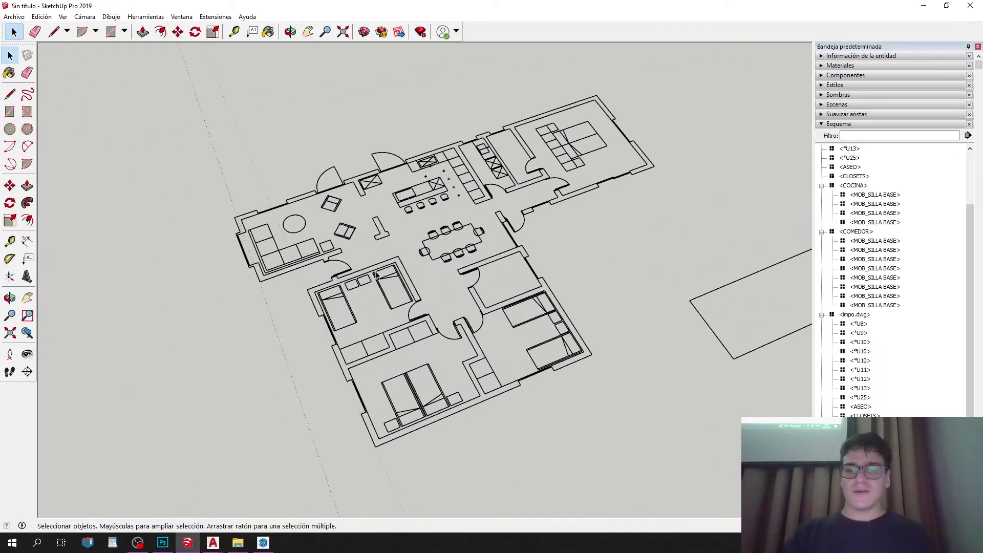
# Draw over an edge of the small T-shaped wall in the living area to form its face, and erase the leftover line.
pyautogui.scroll(3, 371, 275)
pyautogui.click(10, 94)
pyautogui.scroll(5, 359, 212)
pyautogui.click(398, 246)
pyautogui.press('e')
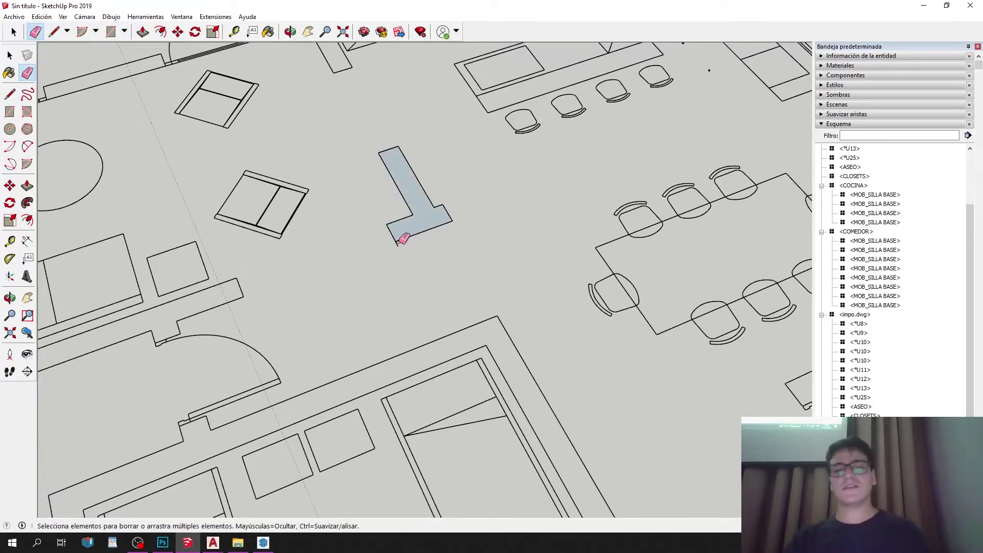
pyautogui.click(420, 233)
# Extrude the T-shaped wall face upward with Push/Pull and undo the extrusion.
pyautogui.press('p')
pyautogui.doubleClick(417, 189)
pyautogui.scroll(-5, 444, 251)
pyautogui.moveTo(457, 198); pyautogui.dragTo(480, 157, button='middle')
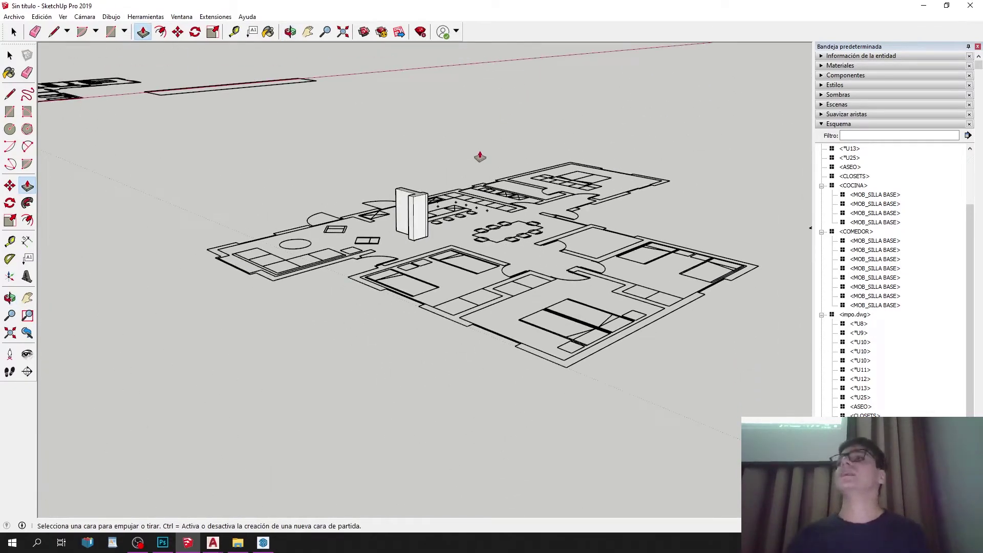
pyautogui.hotkey('ctrl', 'z')
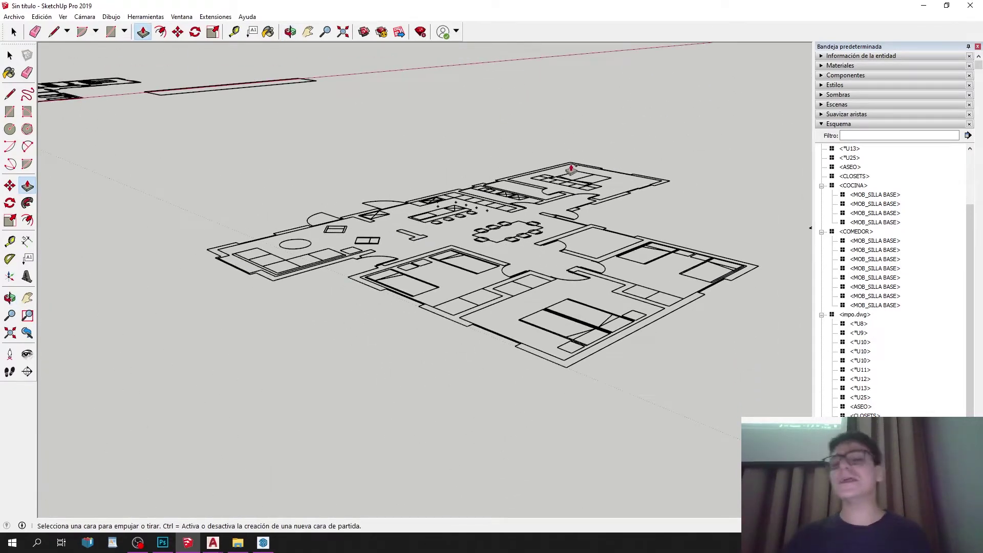
# Collapse the model outline, display the list of layers and turn on coloring by layer.
pyautogui.scroll(-3, 571, 168)
pyautogui.moveTo(571, 168); pyautogui.dragTo(483, 307, button='middle')
pyautogui.press('space')
pyautogui.scroll(-4, 445, 241)
pyautogui.scroll(4, 502, 242)
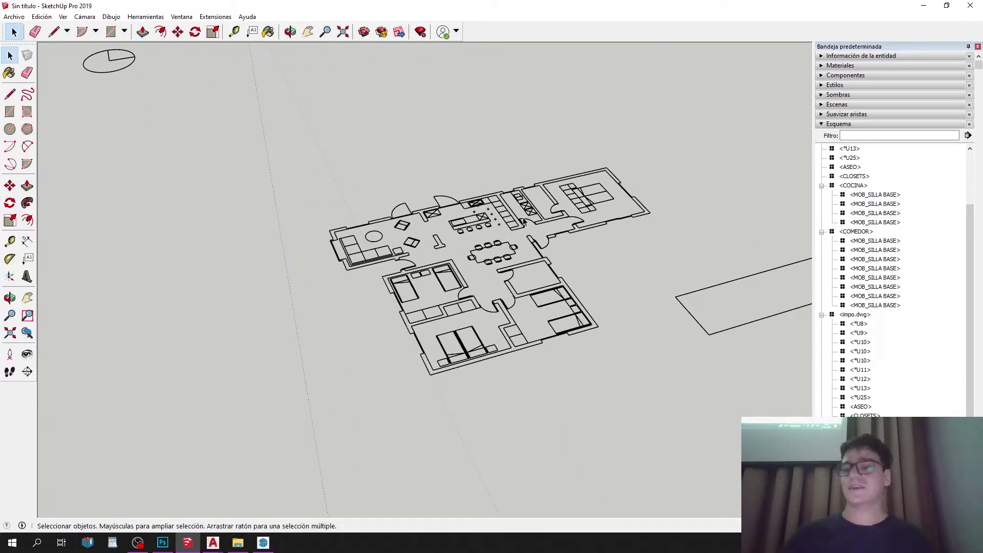
pyautogui.click(866, 123)
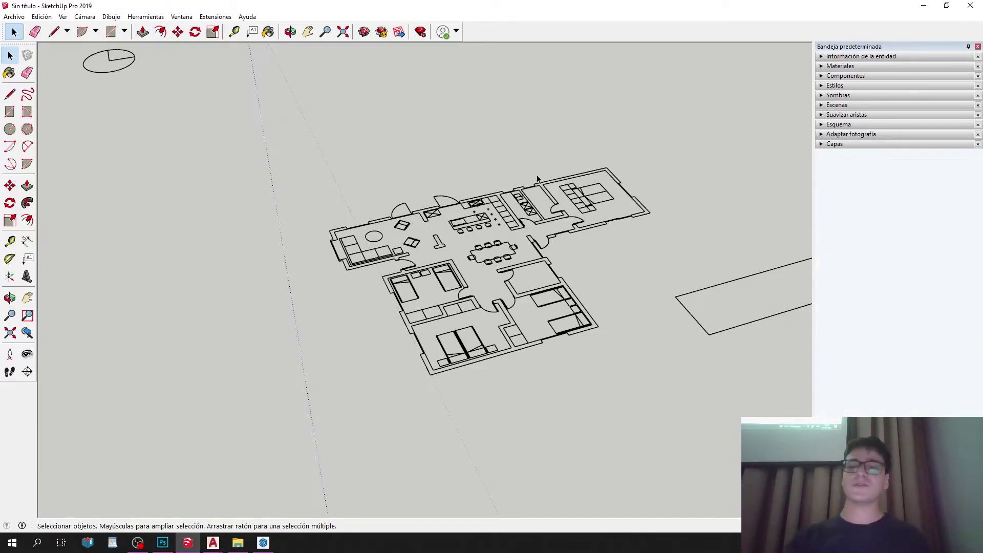
pyautogui.scroll(5, 479, 221)
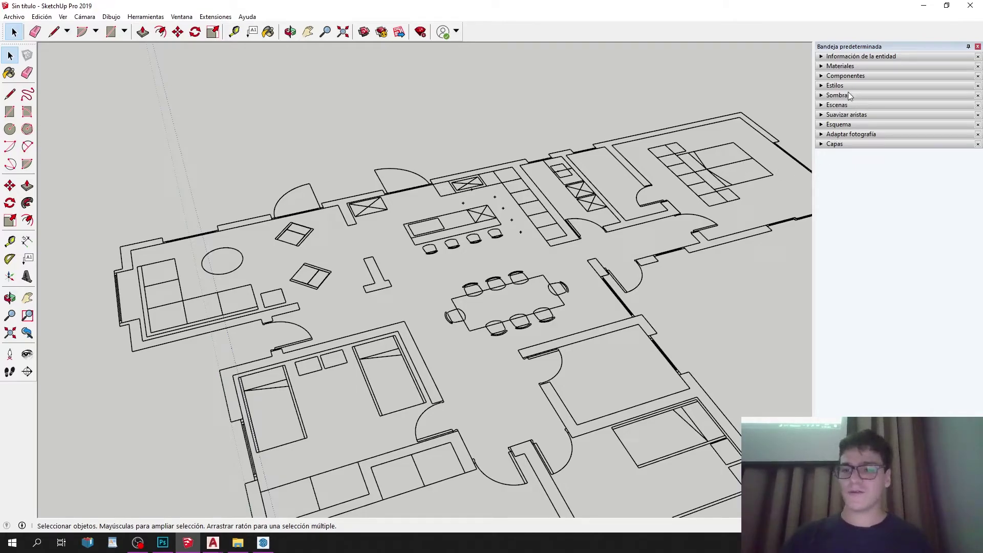
pyautogui.click(851, 145)
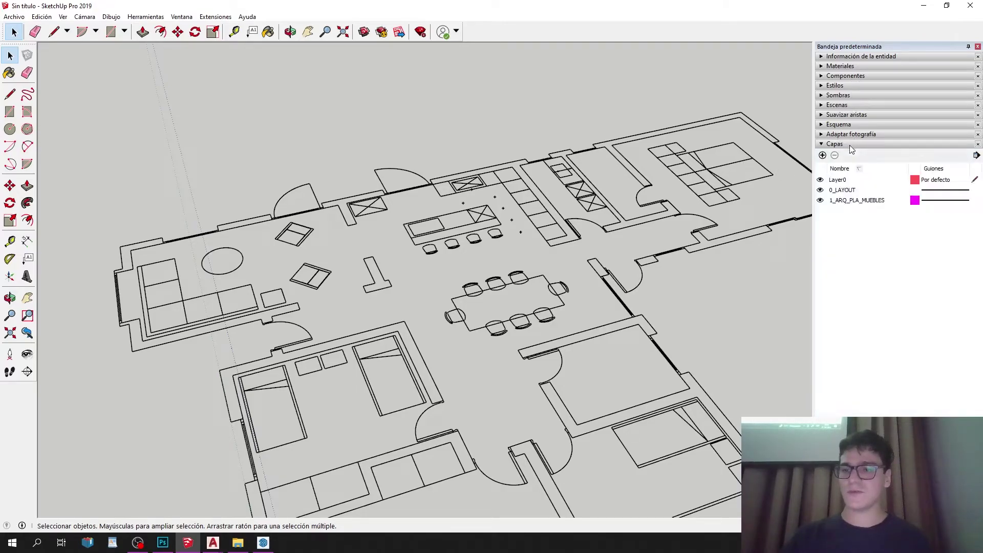
pyautogui.click(977, 155)
pyautogui.click(902, 184)
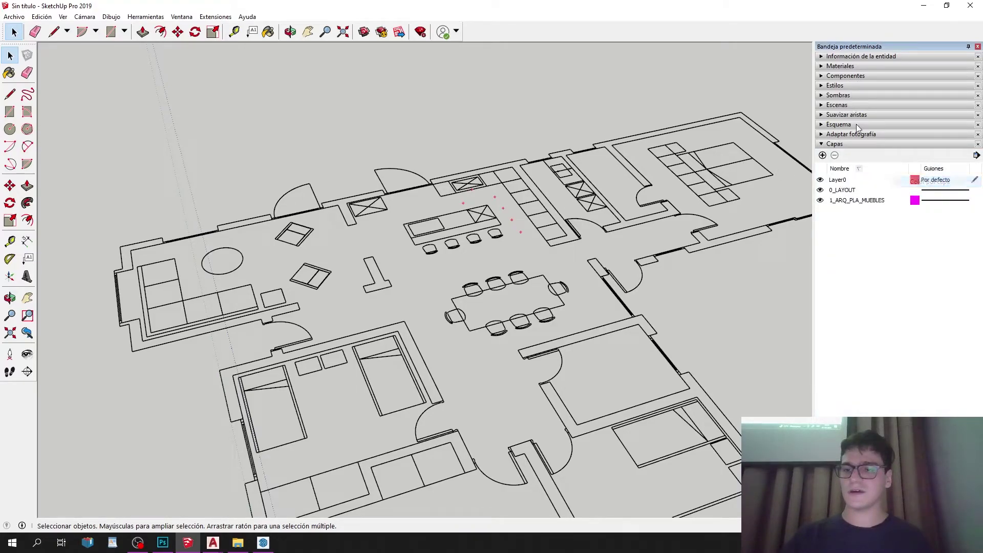
# Edit the current style's edge settings so that the edges are colored by material.
pyautogui.click(840, 86)
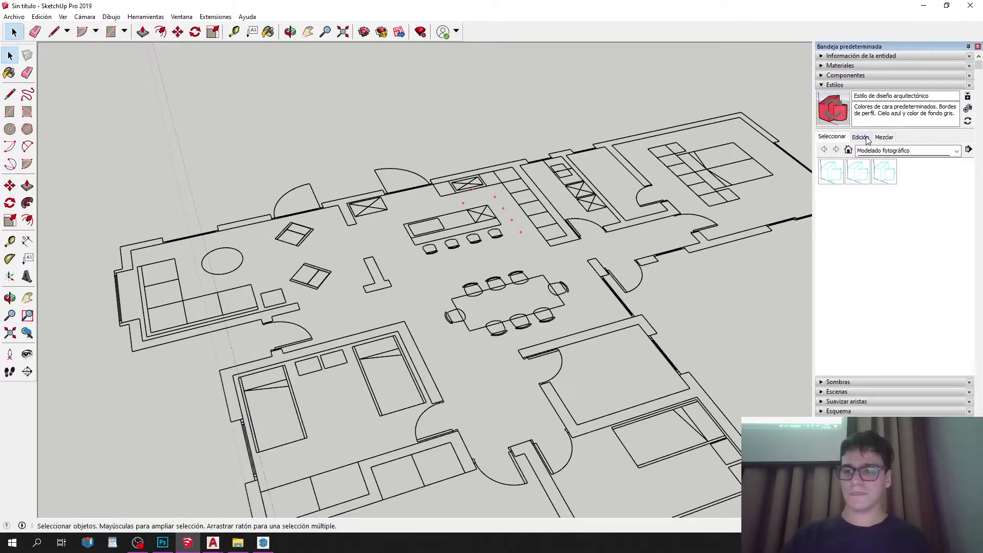
pyautogui.click(859, 137)
pyautogui.click(824, 150)
pyautogui.click(889, 273)
pyautogui.click(874, 290)
pyautogui.moveTo(576, 234); pyautogui.dragTo(502, 327, button='middle')
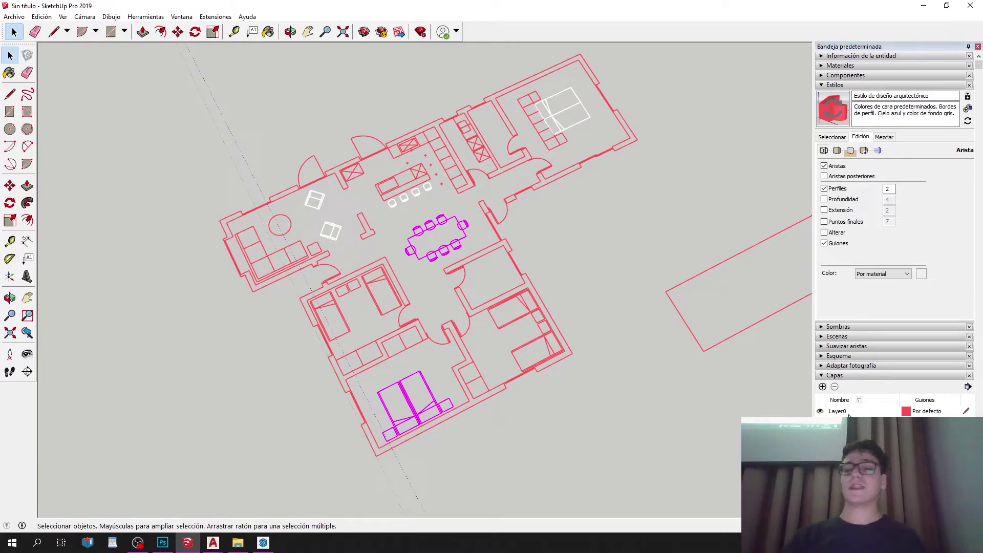
pyautogui.moveTo(538, 348); pyautogui.dragTo(564, 202, button='middle')
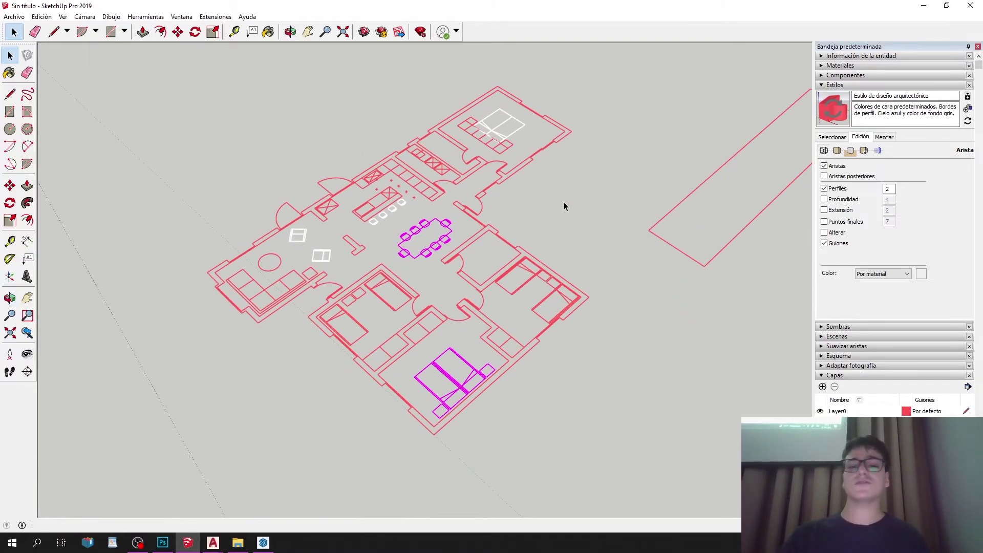
# Draw over an edge of the T-shaped living area wall to form its face, and extrude it upward with Push/Pull.
pyautogui.scroll(5, 419, 241)
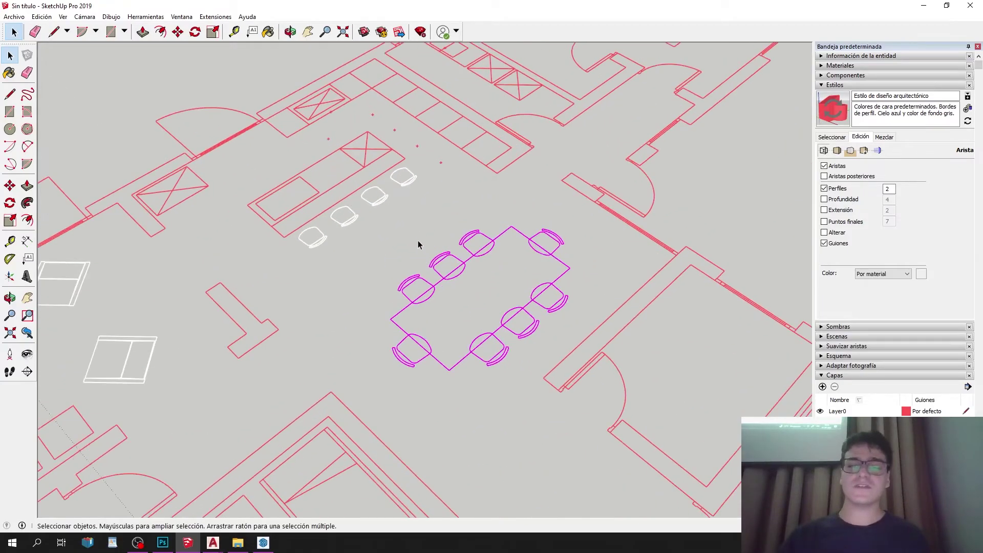
pyautogui.click(10, 114)
pyautogui.click(10, 94)
pyautogui.click(205, 292)
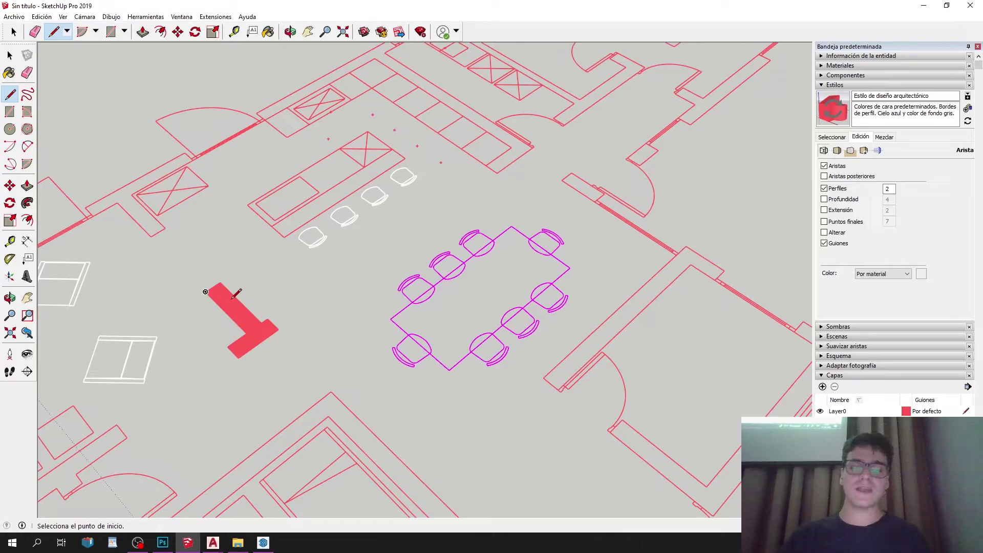
pyautogui.press('p')
pyautogui.click(224, 308)
pyautogui.click(219, 179)
pyautogui.moveTo(298, 270); pyautogui.dragTo(399, 224, button='middle')
pyautogui.press('space')
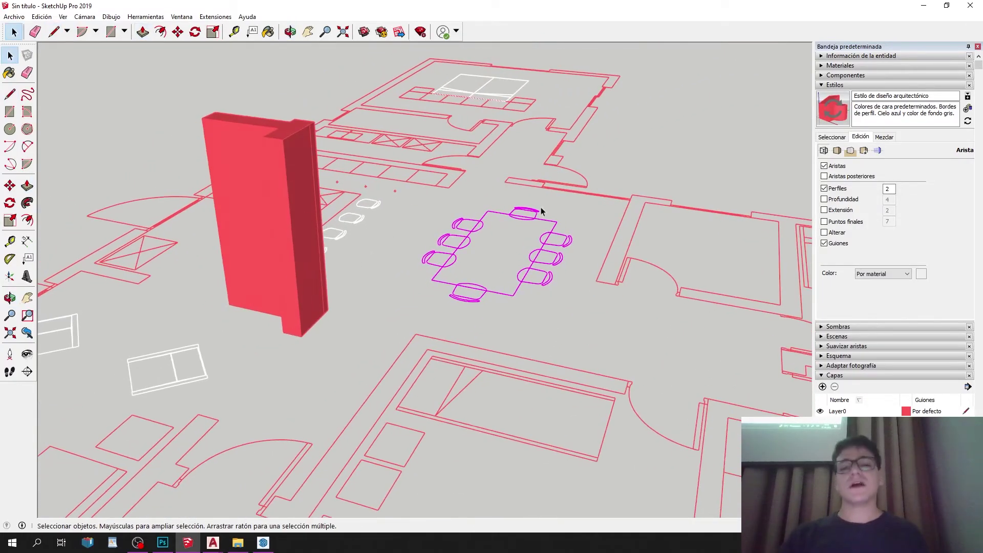
# Redraw the short edge of the dining table outline with the Line tool.
pyautogui.scroll(3, 526, 200)
pyautogui.press('l')
pyautogui.click(353, 339)
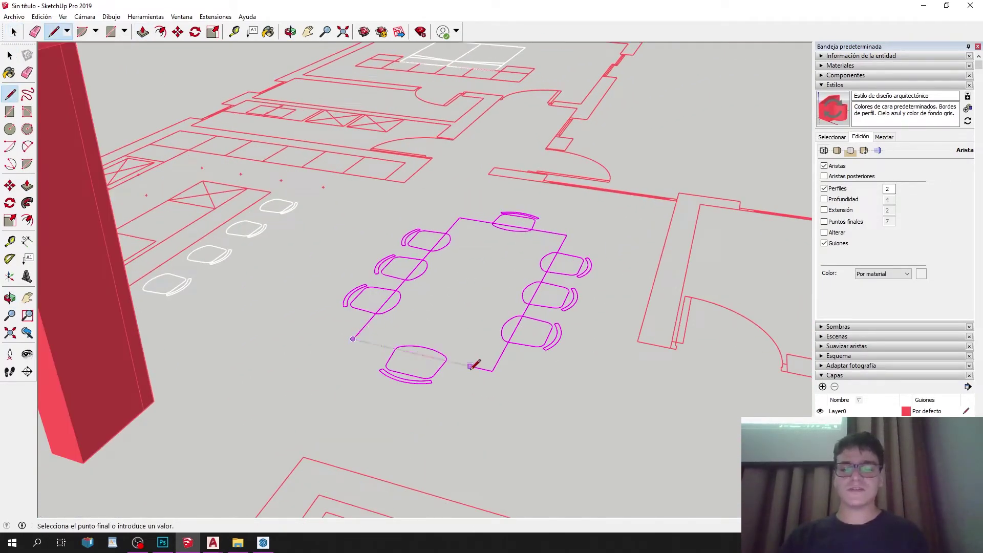
pyautogui.press('space')
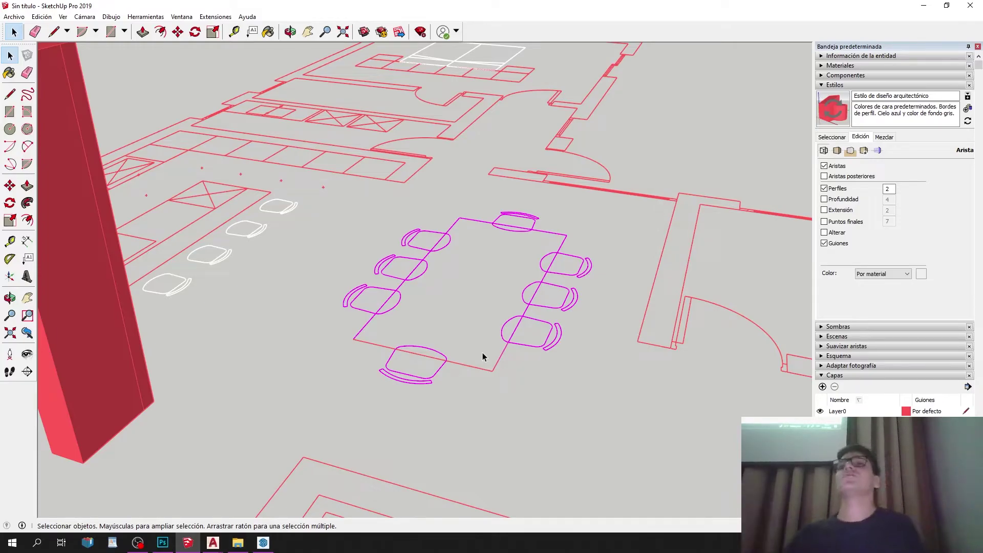
# Set the style's edge color to a single color (Único) and turn off coloring by layer.
pyautogui.scroll(-10, 487, 349)
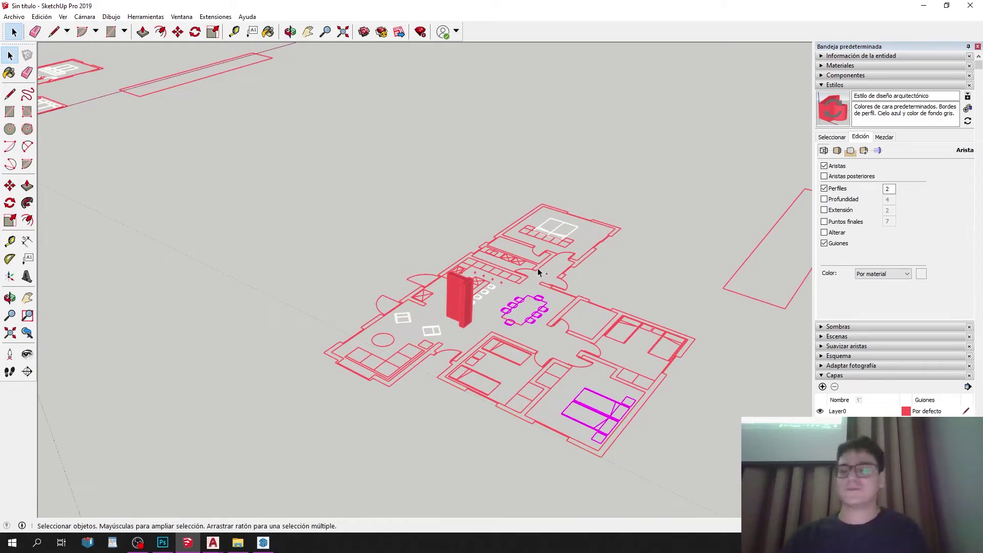
pyautogui.scroll(-6, 475, 299)
pyautogui.moveTo(443, 267); pyautogui.dragTo(368, 161, button='middle')
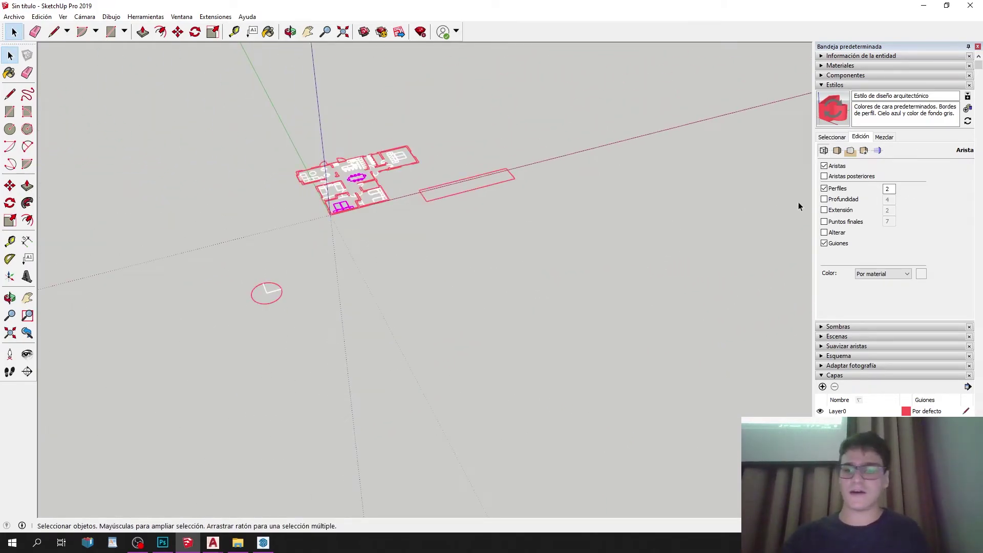
pyautogui.click(863, 282)
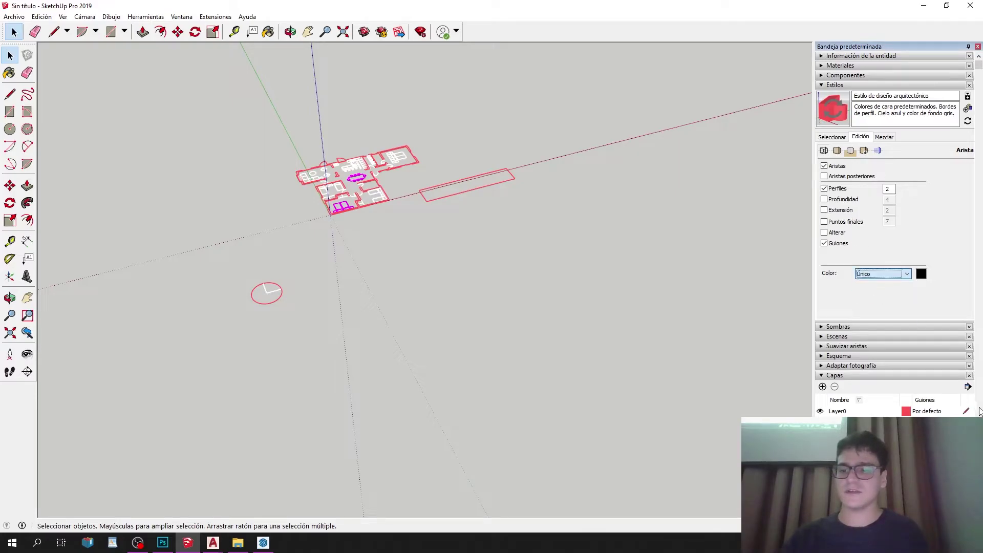
pyautogui.click(968, 387)
pyautogui.click(947, 412)
pyautogui.scroll(10, 206, 152)
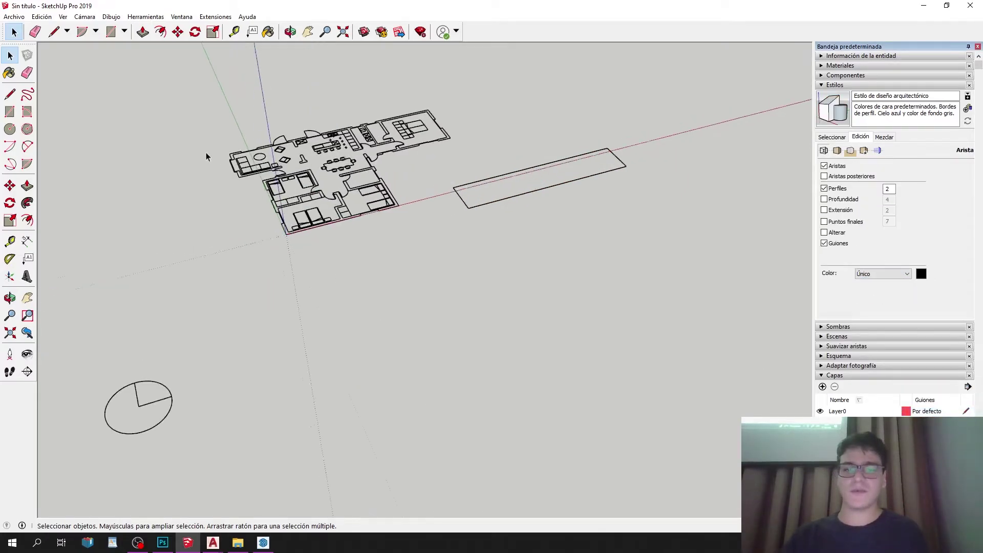
# Lock the imported floor plan component at the origin.
pyautogui.scroll(-10, 579, 161)
pyautogui.scroll(5, 581, 231)
pyautogui.click(451, 272)
pyautogui.scroll(5, 427, 288)
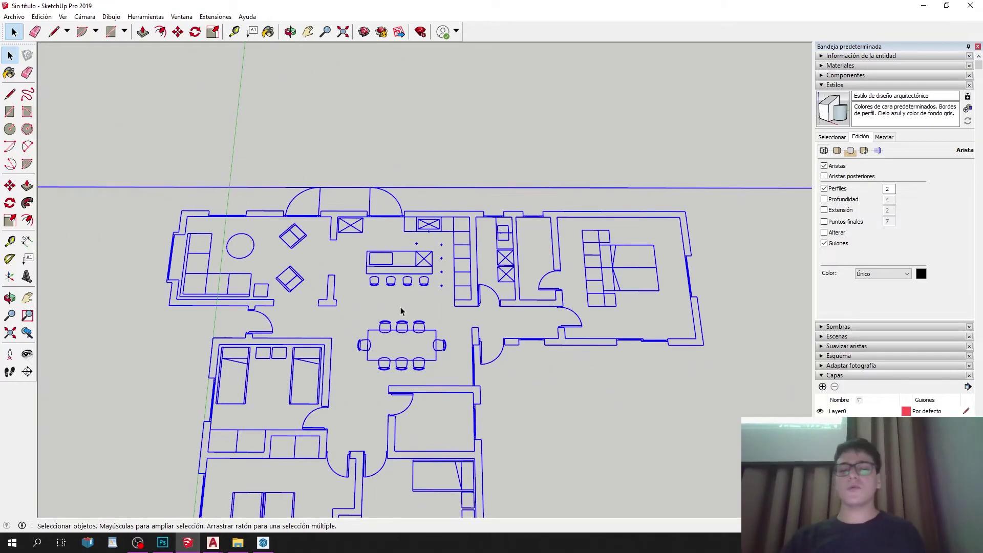
pyautogui.rightClick(471, 200)
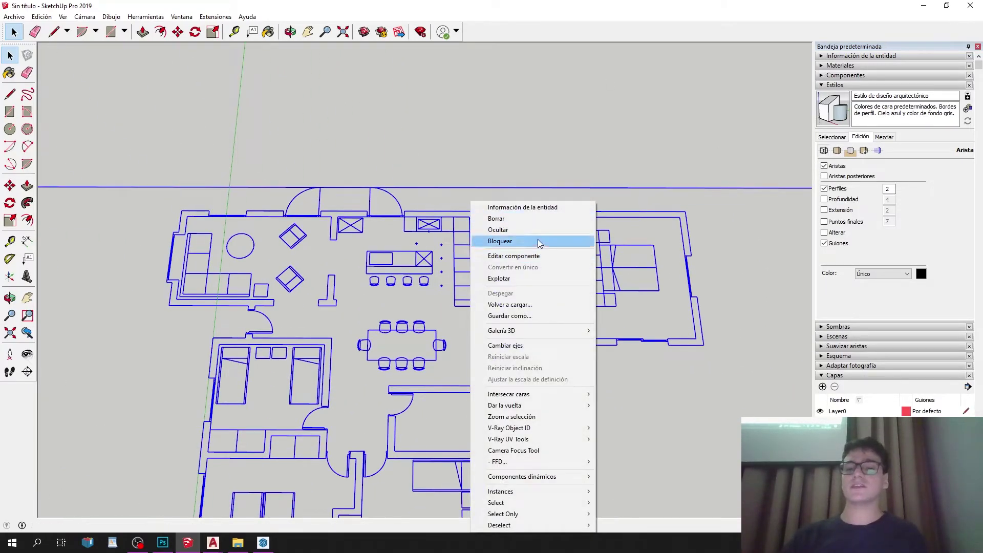
pyautogui.click(538, 243)
pyautogui.moveTo(537, 243); pyautogui.dragTo(467, 208, button='middle')
pyautogui.scroll(-9, 357, 305)
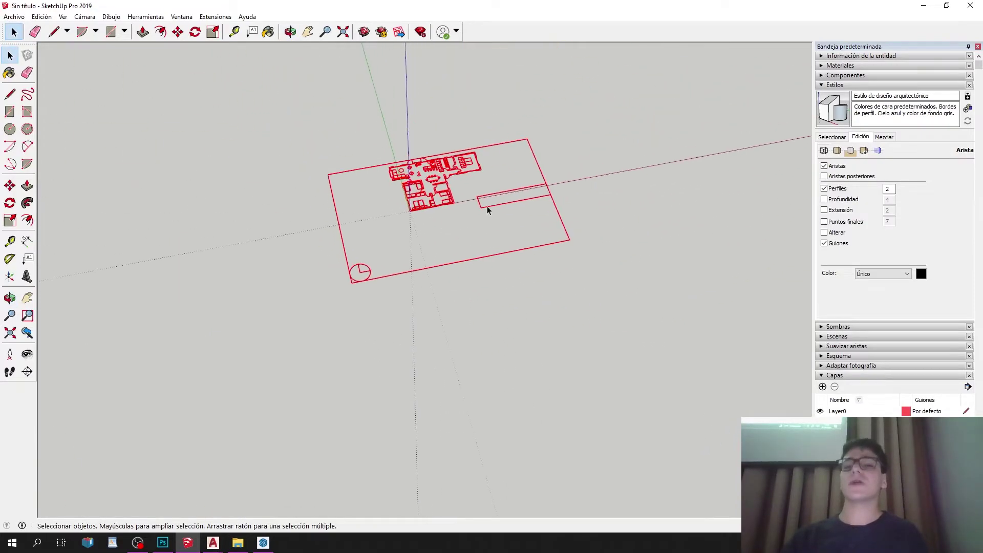
pyautogui.scroll(3, 497, 172)
# Start tracing the L-shaped kitchen wall with the Line tool, across the wall's thickness at its end beside the exterior door.
pyautogui.click(10, 186)
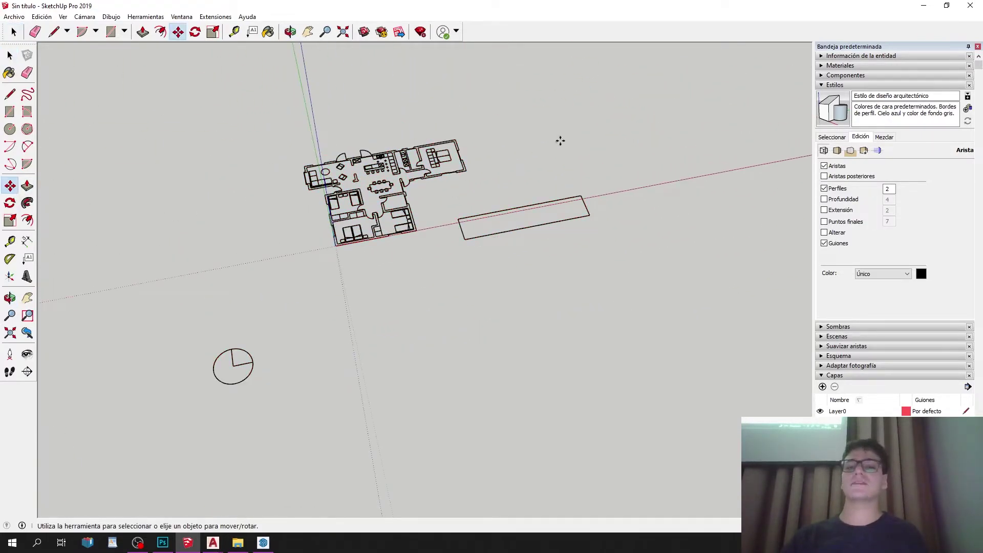
pyautogui.scroll(2, 358, 68)
pyautogui.moveTo(357, 68); pyautogui.dragTo(90, 96, button='middle')
pyautogui.press('l')
pyautogui.scroll(5, 366, 221)
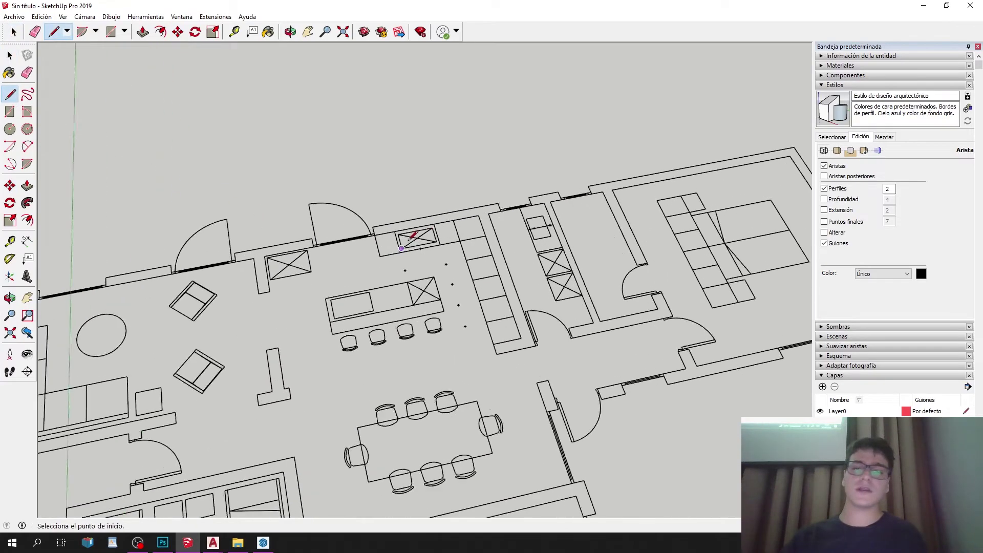
pyautogui.click(348, 226)
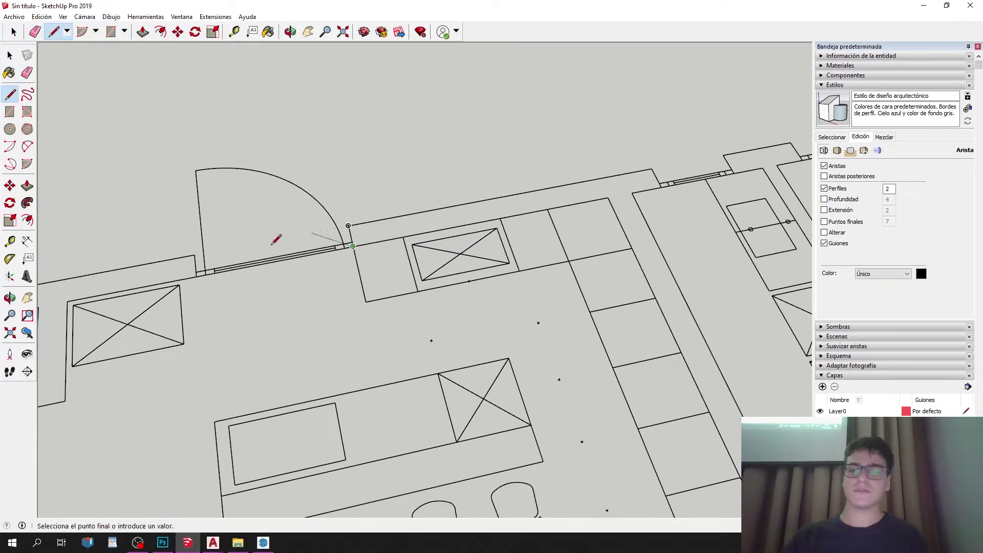
pyautogui.scroll(2, 317, 229)
pyautogui.click(353, 247)
pyautogui.click(403, 216)
# Trace the remaining corners of the kitchen wall back to the starting point to close its L-shaped face.
pyautogui.scroll(-6, 307, 176)
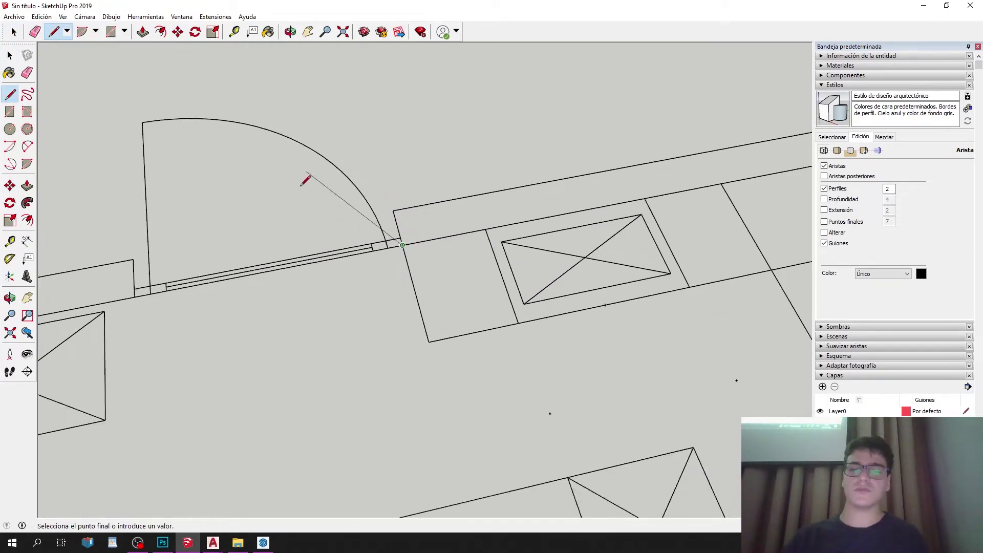
pyautogui.scroll(2, 605, 282)
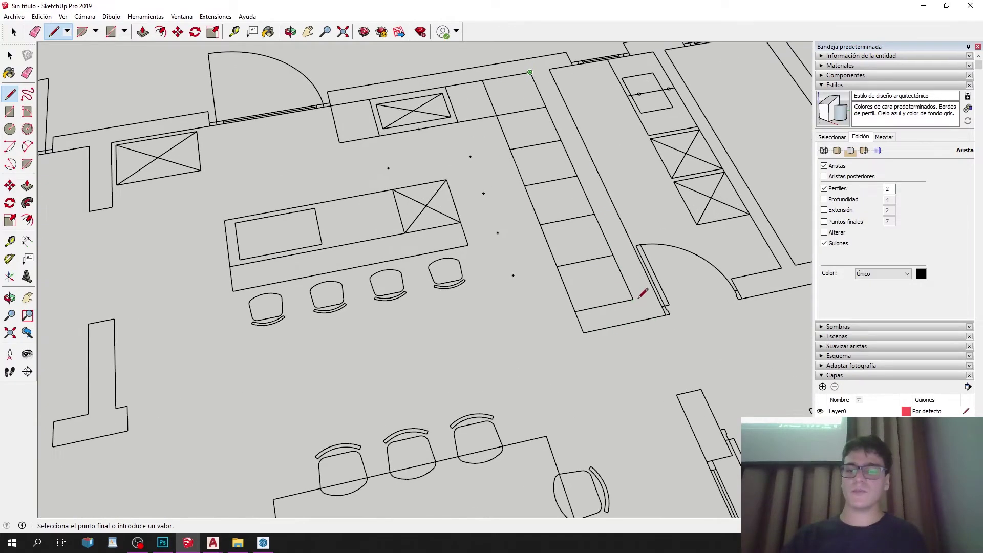
pyautogui.scroll(2, 703, 312)
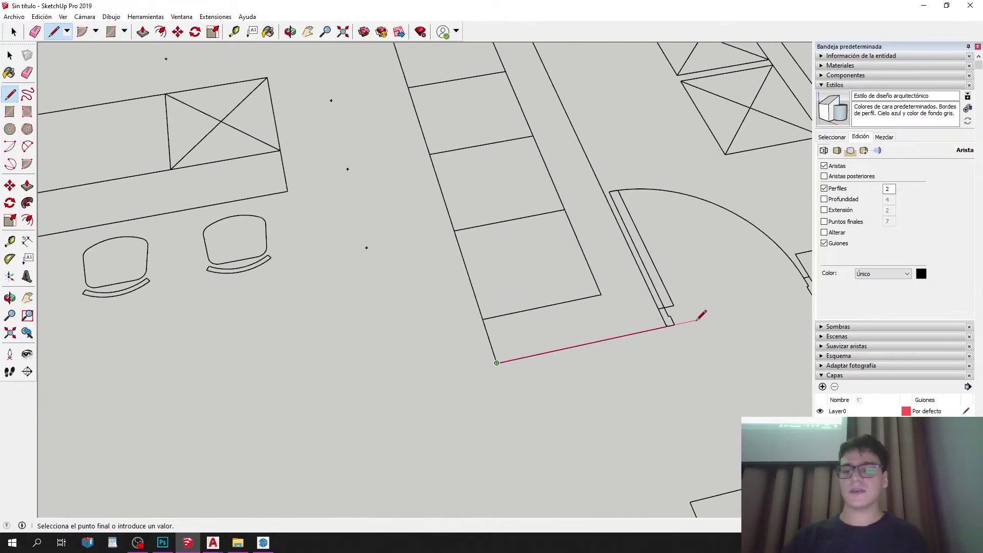
pyautogui.click(666, 323)
pyautogui.scroll(-3, 622, 323)
pyautogui.scroll(5, 528, 151)
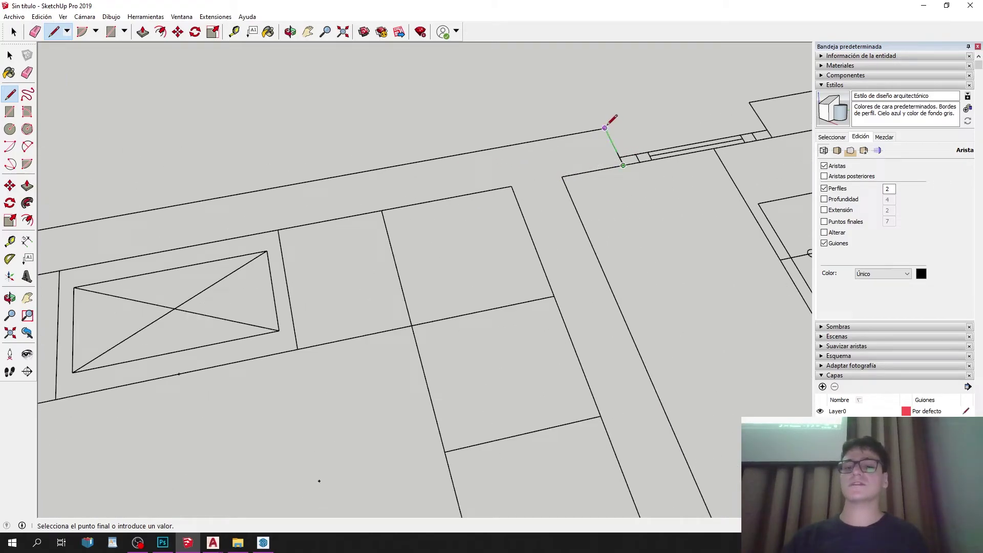
pyautogui.scroll(-5, 606, 126)
pyautogui.click(285, 193)
pyautogui.moveTo(285, 193); pyautogui.dragTo(538, 57, button='middle')
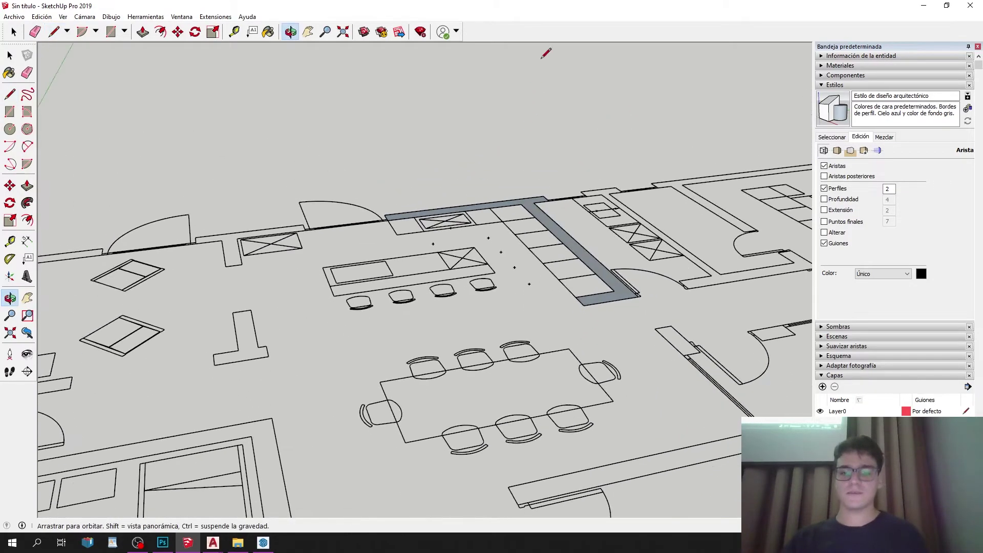
# Extrude the L-shaped kitchen wall face upward to wall height with Push/Pull.
pyautogui.press('p')
pyautogui.click(573, 244)
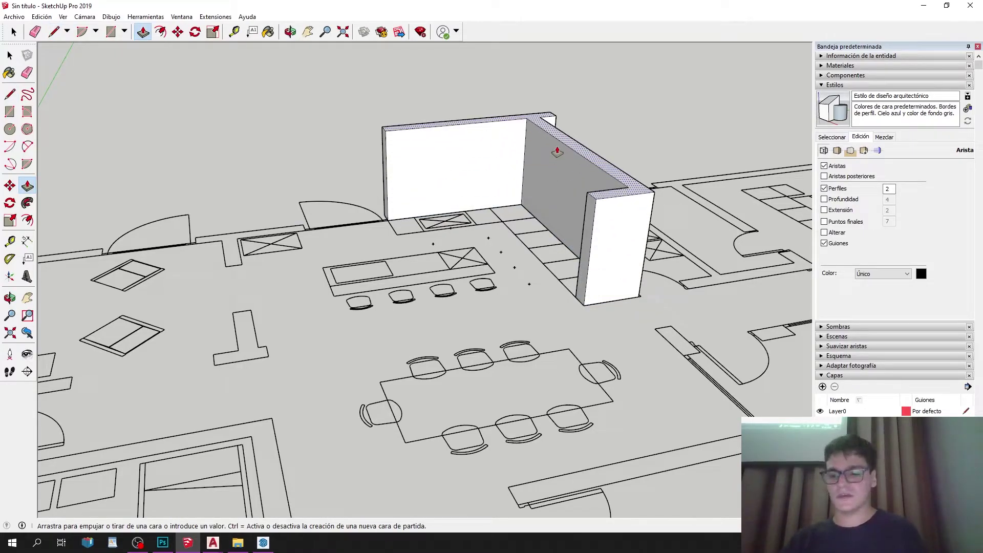
pyautogui.press('Return')
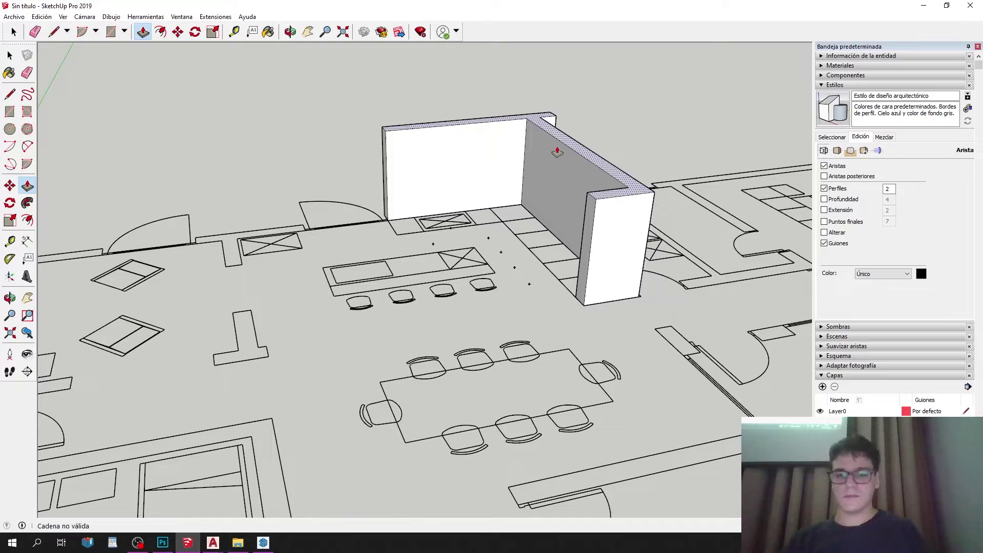
pyautogui.click(563, 156)
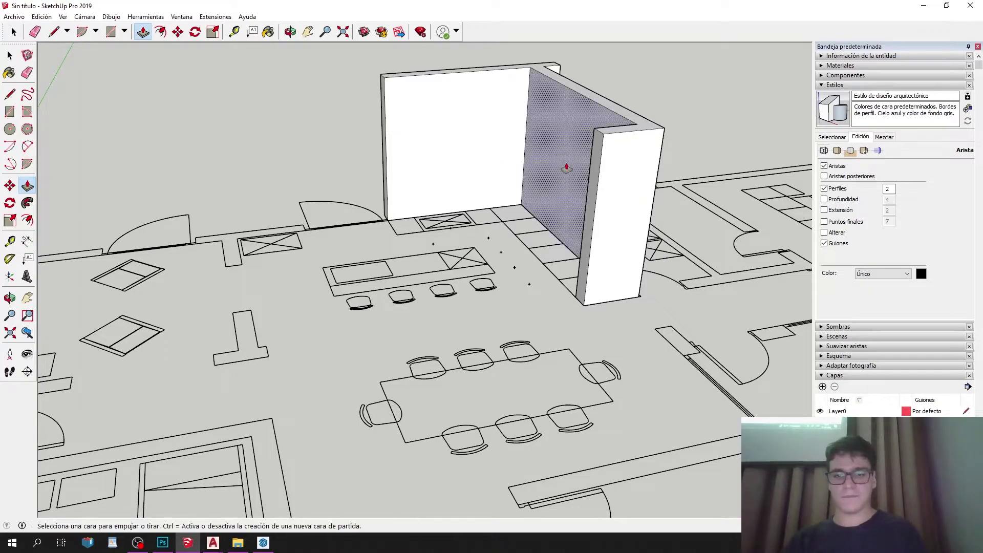
# Select all the geometry of the extruded kitchen wall and make it a group.
pyautogui.press('space')
pyautogui.tripleClick(570, 165)
pyautogui.rightClick(570, 165)
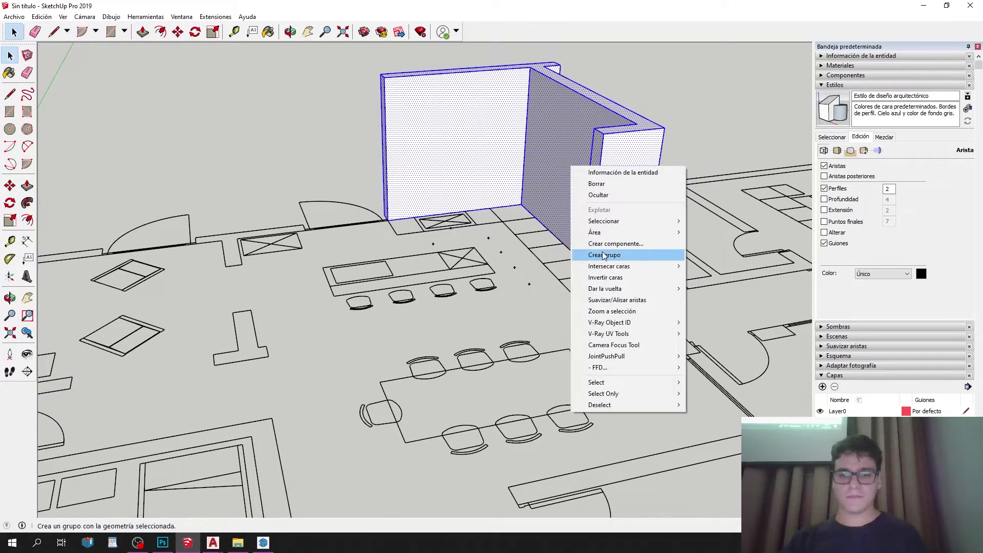
pyautogui.click(604, 254)
pyautogui.scroll(6, 386, 391)
pyautogui.scroll(-3, 434, 385)
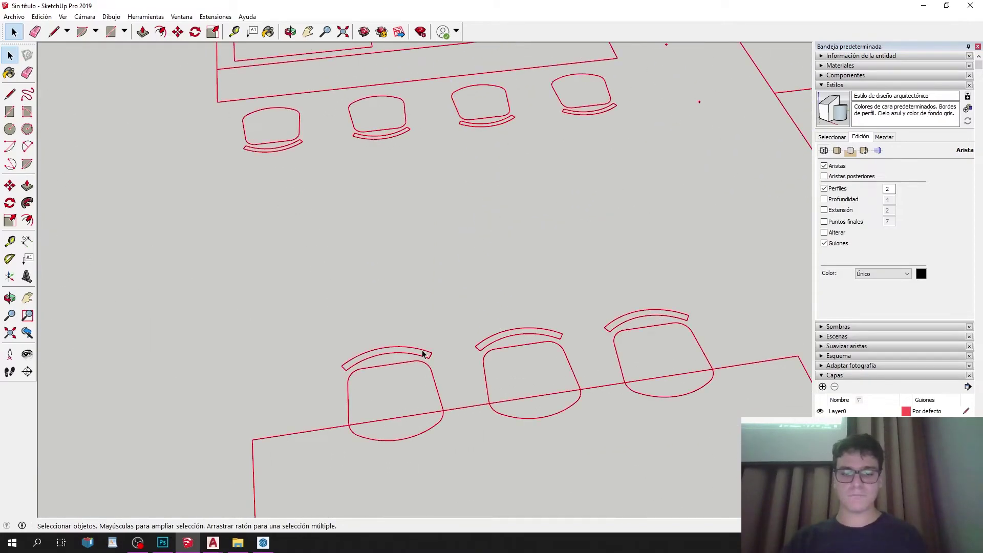
pyautogui.scroll(8, 360, 409)
pyautogui.scroll(-8, 380, 261)
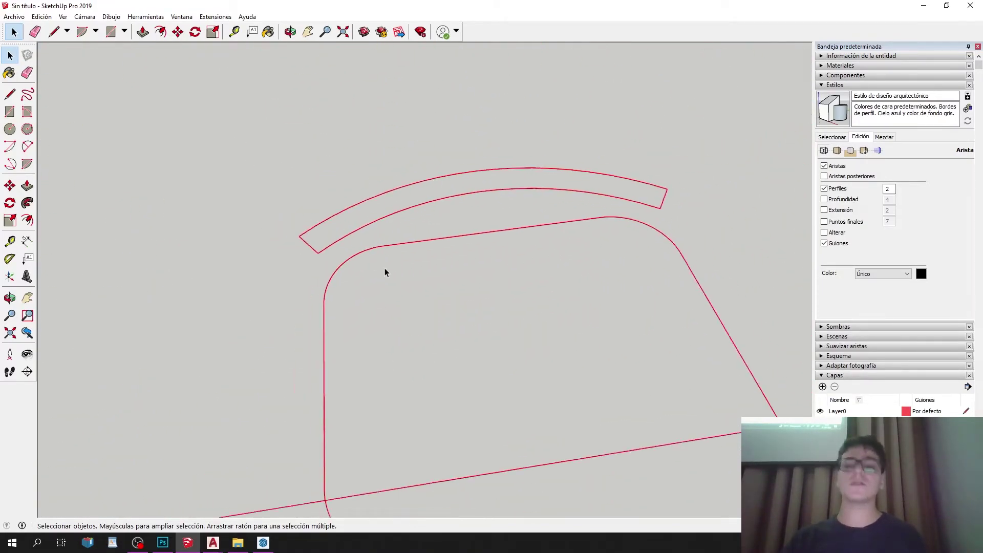
pyautogui.moveTo(459, 233); pyautogui.dragTo(590, 201, button='middle')
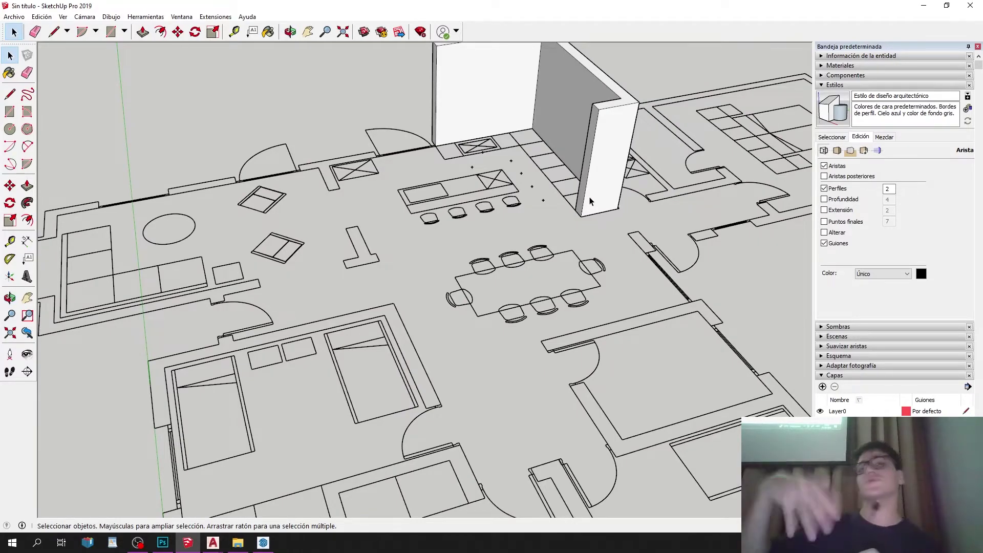
# Delete the extruded kitchen wall group from the plan.
pyautogui.scroll(-3, 607, 81)
pyautogui.click(502, 191)
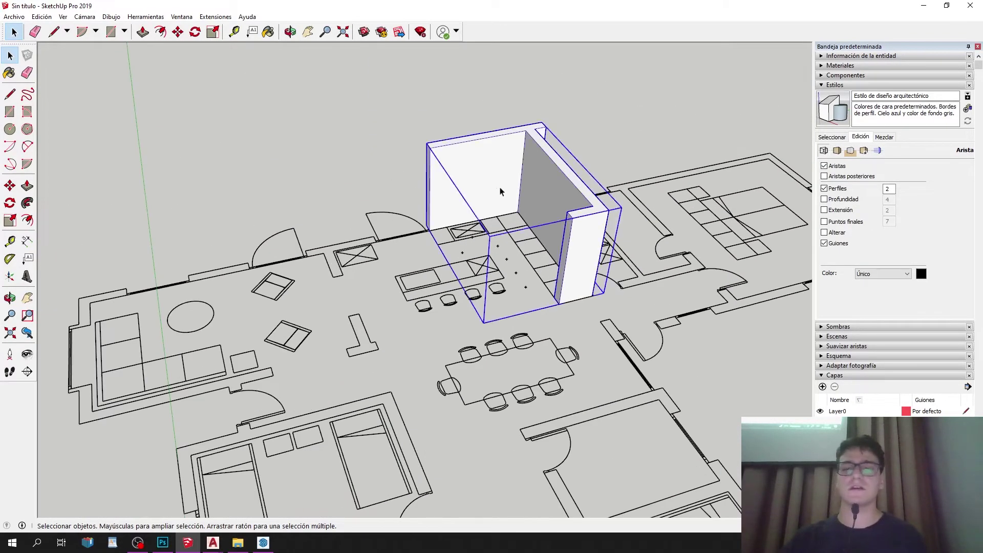
pyautogui.moveTo(502, 191); pyautogui.dragTo(659, 106, button='middle')
pyautogui.scroll(4, 504, 233)
pyautogui.moveTo(504, 233); pyautogui.dragTo(490, 248, button='middle')
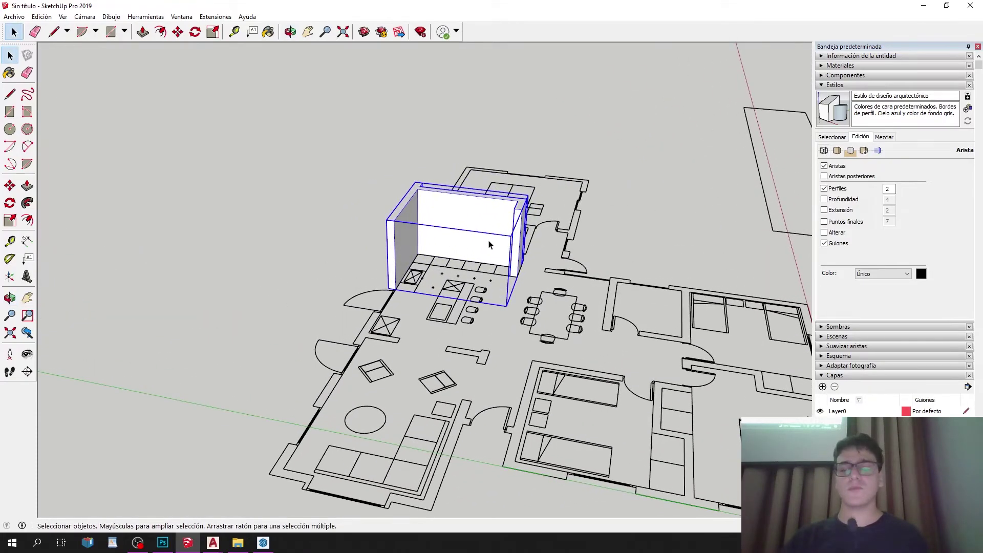
pyautogui.press('Delete')
# Draw adjoining rectangles over the house plan's long wing, bedroom wing and front living area to cover the floor outline with faces.
pyautogui.press('r')
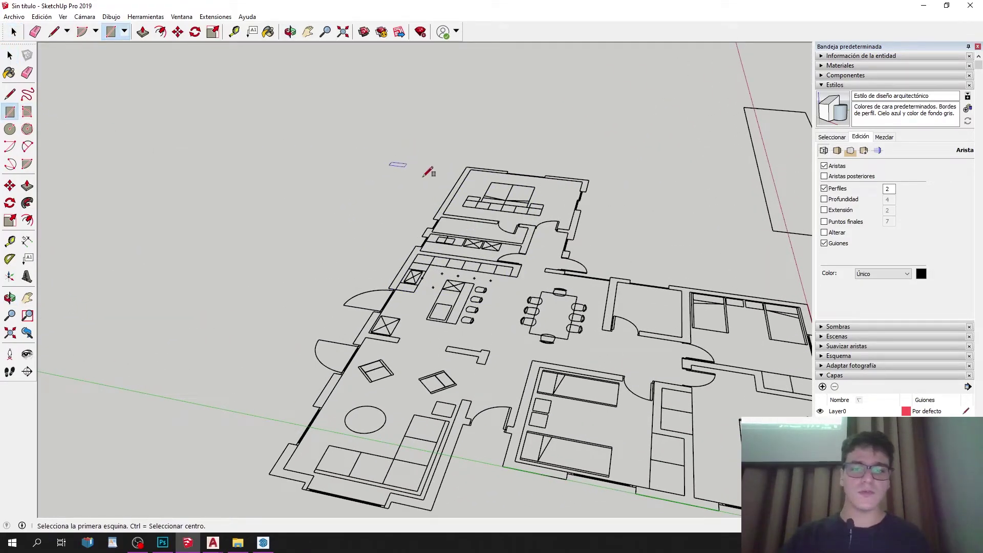
pyautogui.click(467, 167)
pyautogui.scroll(-2, 451, 252)
pyautogui.click(485, 407)
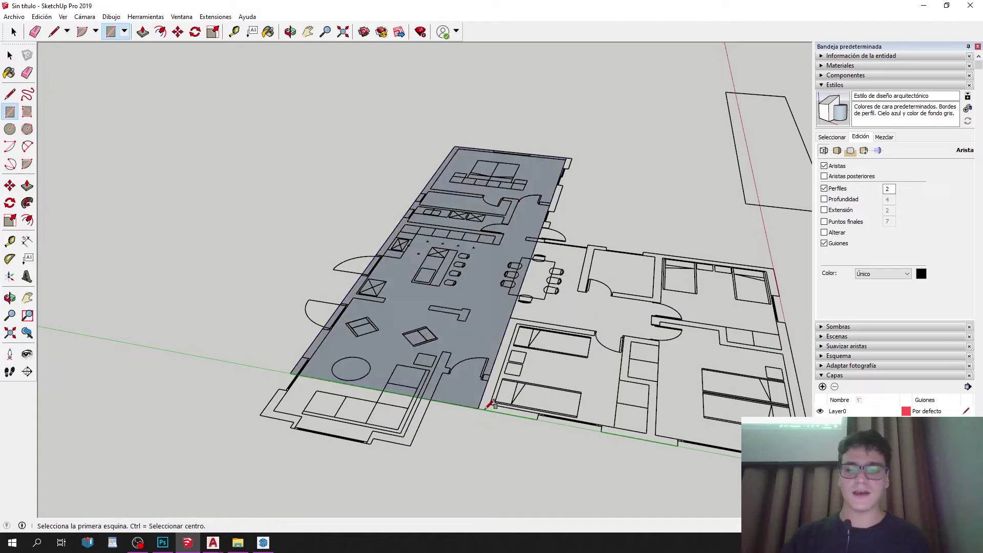
pyautogui.click(774, 268)
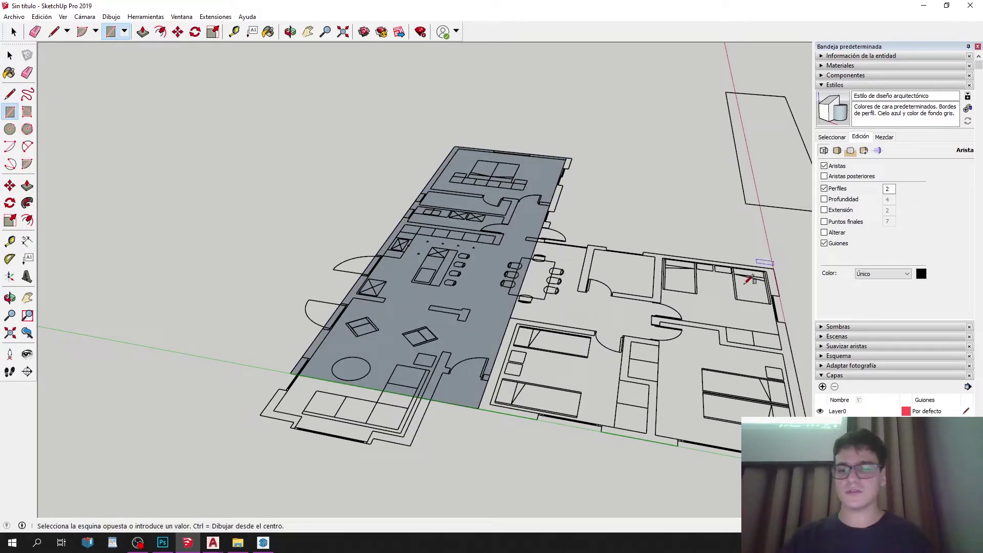
pyautogui.click(481, 407)
pyautogui.click(410, 445)
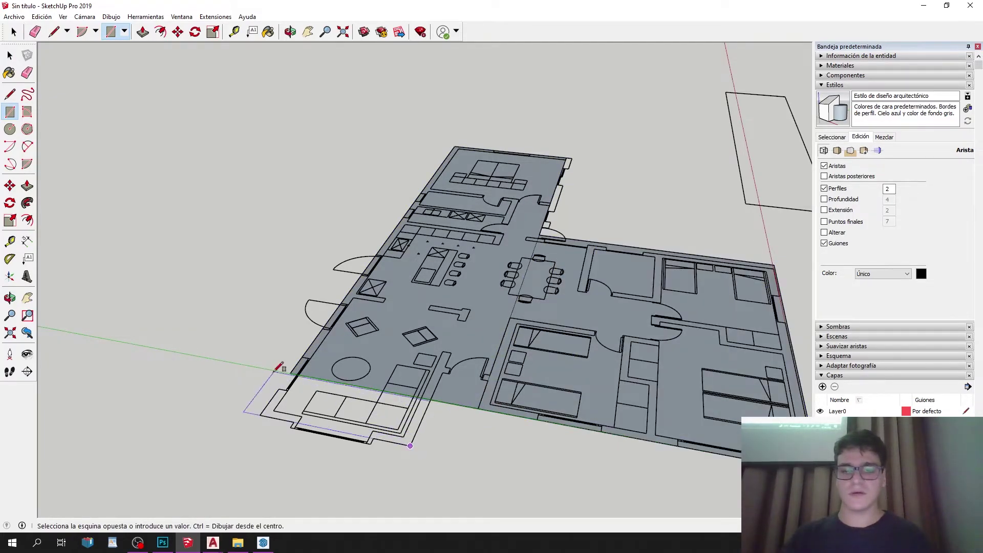
pyautogui.click(289, 373)
# Select the floor outline faces, make them a group and open it for editing.
pyautogui.press('space')
pyautogui.click(493, 337)
pyautogui.rightClick(488, 337)
pyautogui.click(532, 179)
pyautogui.doubleClick(488, 306)
# Erase the internal dividing lines between the rectangles to leave a single floor outline face.
pyautogui.moveTo(487, 306); pyautogui.dragTo(543, 349, button='middle')
pyautogui.scroll(3, 584, 463)
pyautogui.scroll(-3, 540, 368)
pyautogui.scroll(2, 512, 302)
pyautogui.press('e')
pyautogui.click(469, 302)
pyautogui.click(392, 397)
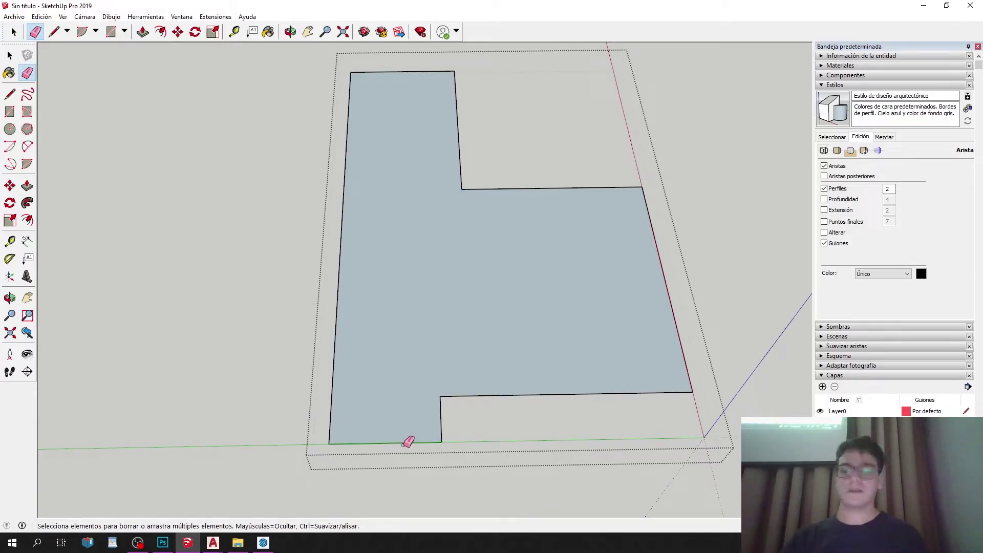
# Extrude the floor outline face upward with Push/Pull into a solid block for the house volume.
pyautogui.moveTo(403, 446); pyautogui.dragTo(446, 336, button='middle')
pyautogui.press('p')
pyautogui.moveTo(446, 336); pyautogui.dragTo(476, 270)
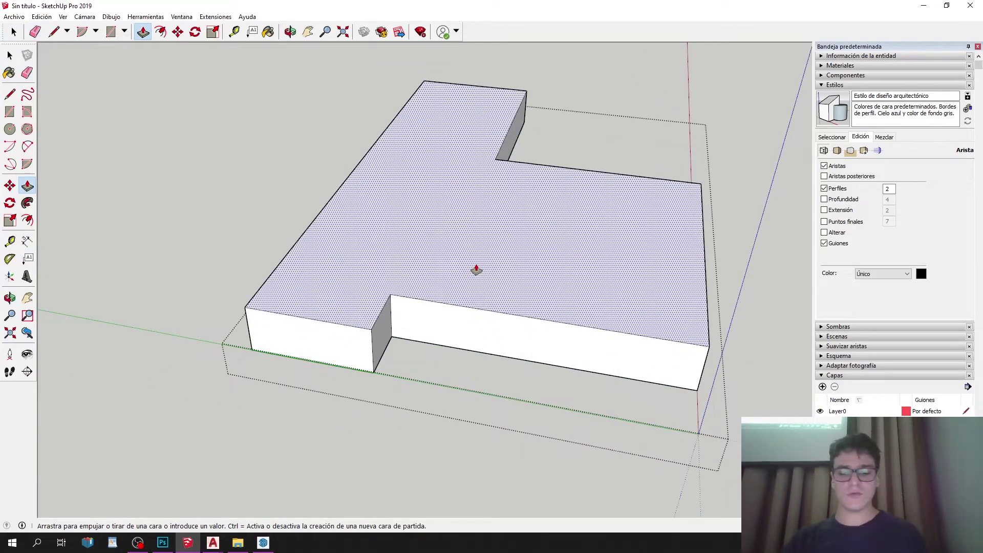
pyautogui.press('Return')
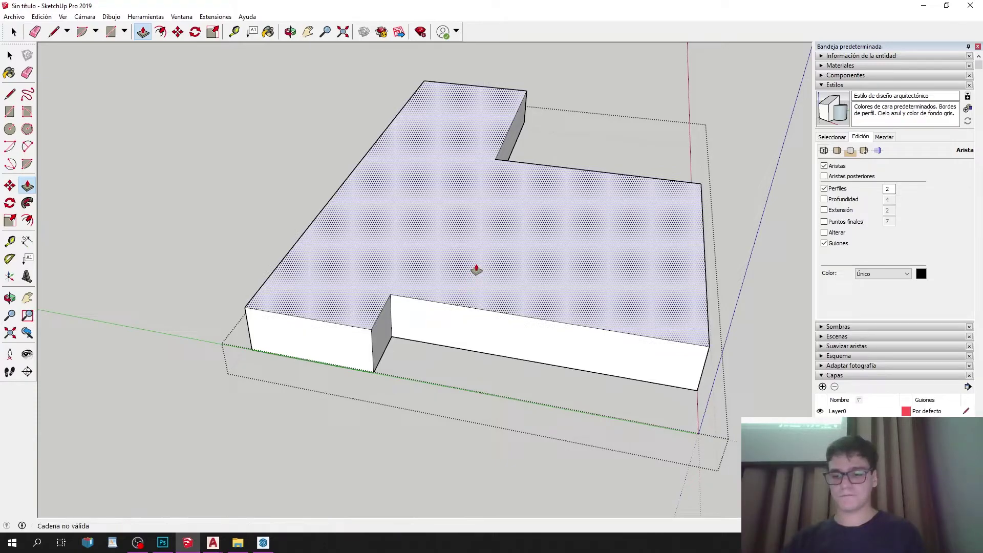
pyautogui.hotkey('ctrl', 'z')
pyautogui.moveTo(488, 279); pyautogui.dragTo(468, 259)
# Copy the block's top face with its edges, leave the group and paste it aligned on top of the block.
pyautogui.press('space')
pyautogui.moveTo(469, 253); pyautogui.dragTo(438, 193, button='middle')
pyautogui.click(438, 196)
pyautogui.doubleClick(439, 178)
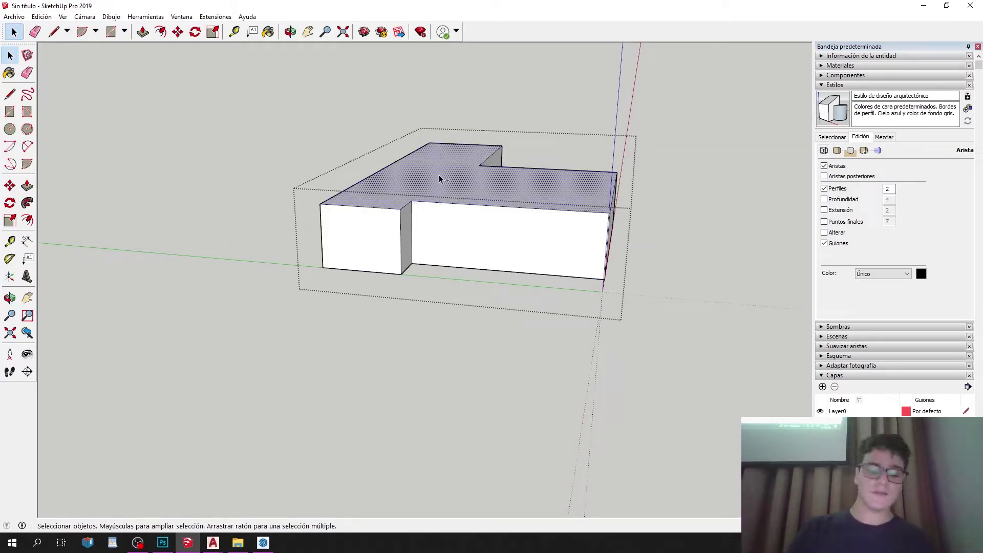
pyautogui.press('Escape')
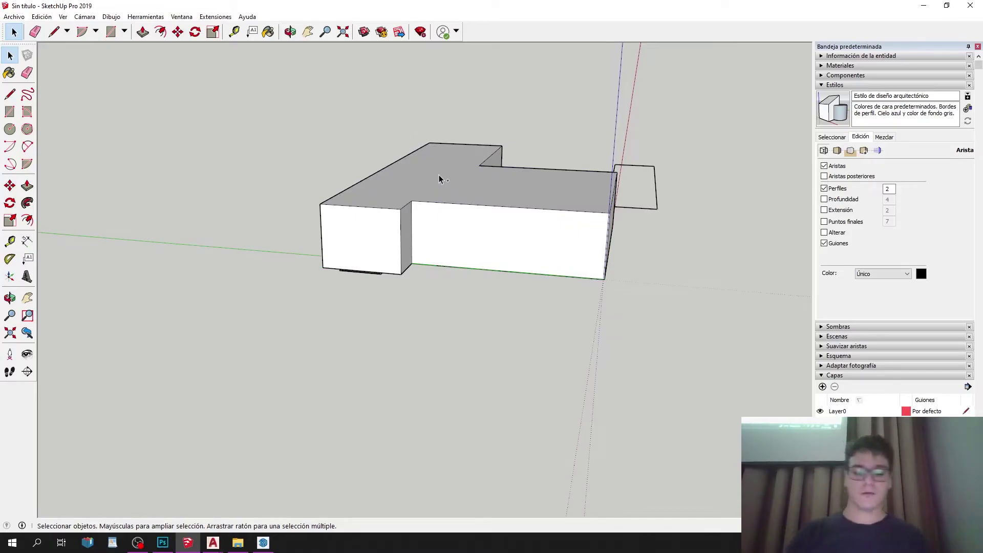
pyautogui.hotkey('ctrl', 'v')
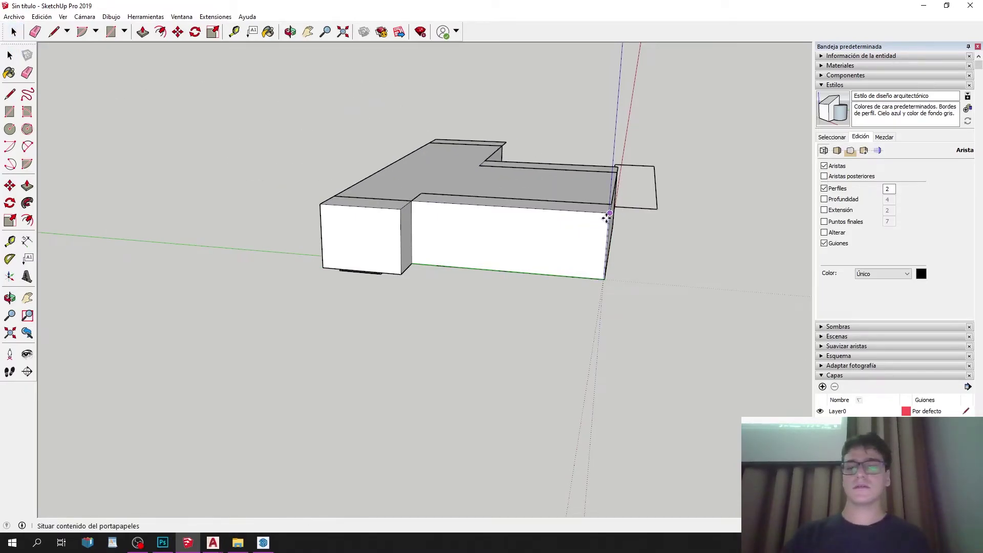
pyautogui.click(713, 110)
pyautogui.click(712, 111)
pyautogui.click(618, 173)
# Make the pasted top face a separate roof group and open it for editing.
pyautogui.moveTo(618, 173); pyautogui.dragTo(461, 185, button='middle')
pyautogui.scroll(2, 459, 180)
pyautogui.rightClick(458, 178)
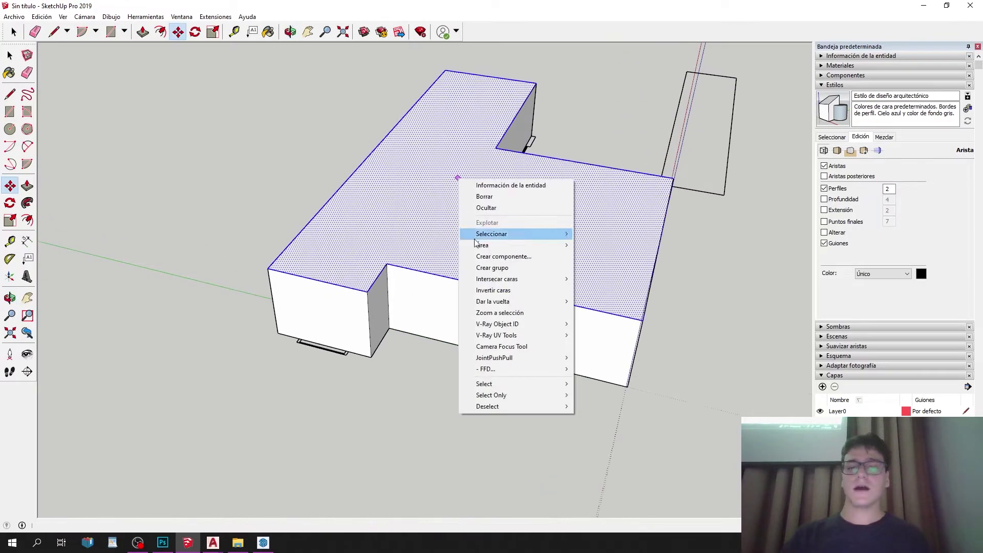
pyautogui.click(499, 267)
pyautogui.click(472, 209)
pyautogui.click(449, 186)
pyautogui.press('space')
pyautogui.doubleClick(431, 197)
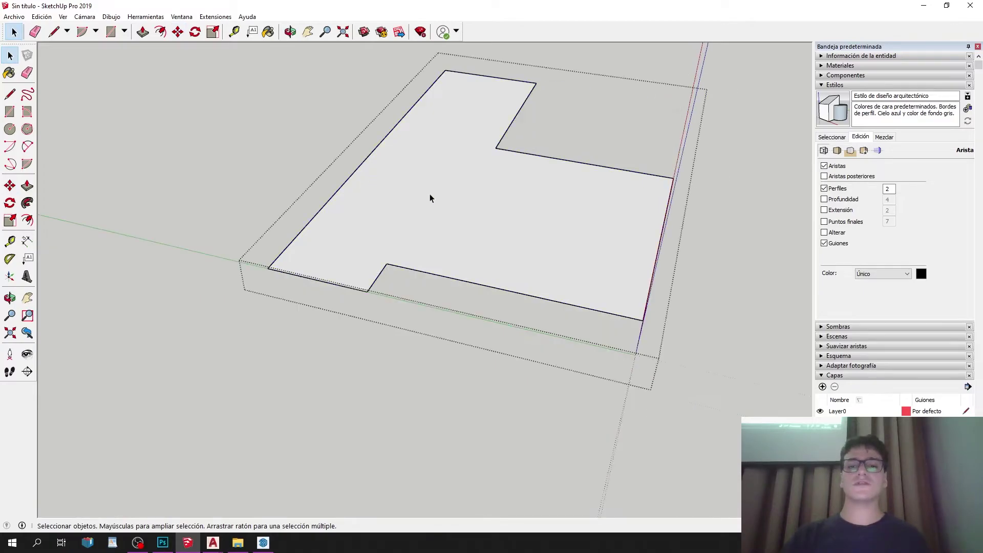
# Draw a line from the inner corner between the wings to the opposite edge, dividing the roof face into two wings.
pyautogui.press('l')
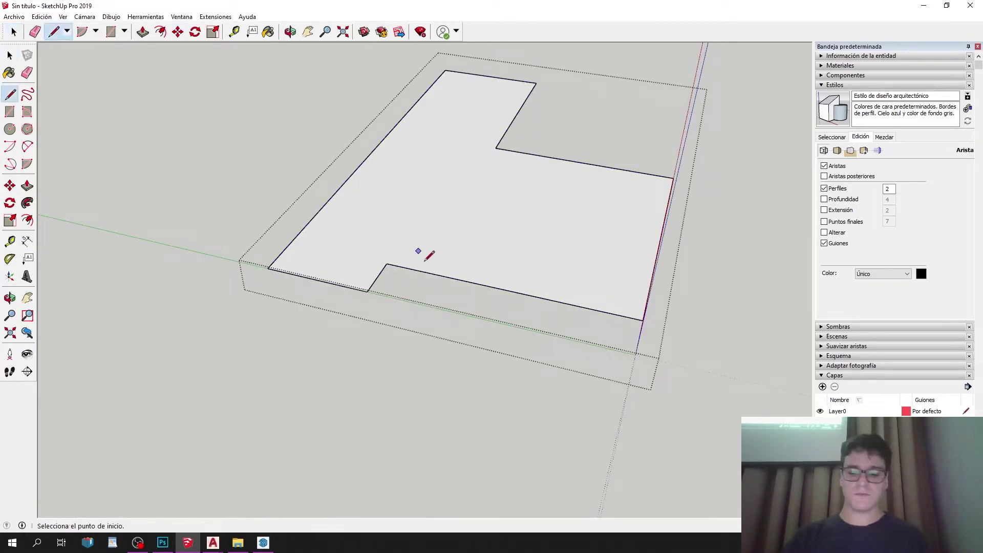
pyautogui.click(386, 264)
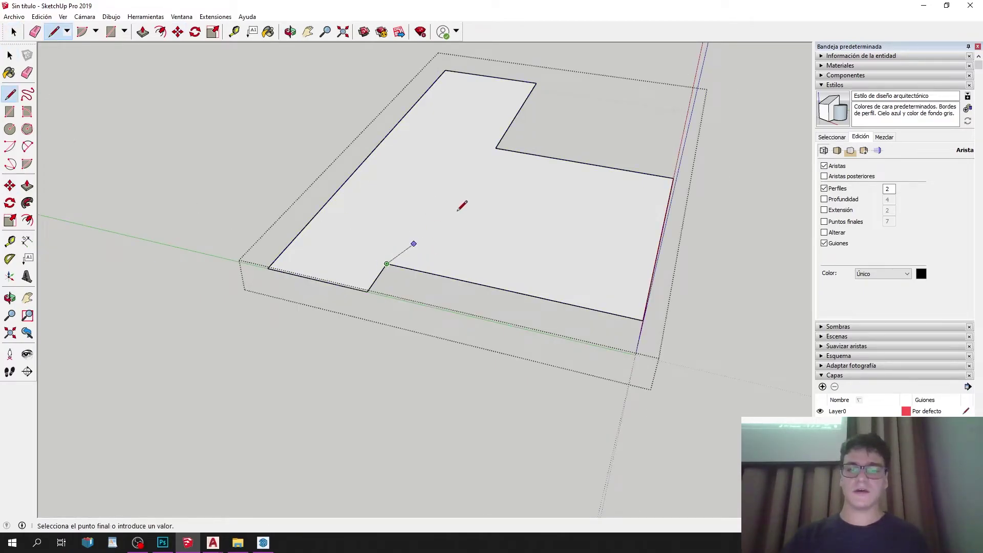
pyautogui.click(470, 144)
pyautogui.hotkey('ctrl', 'z')
pyautogui.click(496, 148)
pyautogui.click(419, 270)
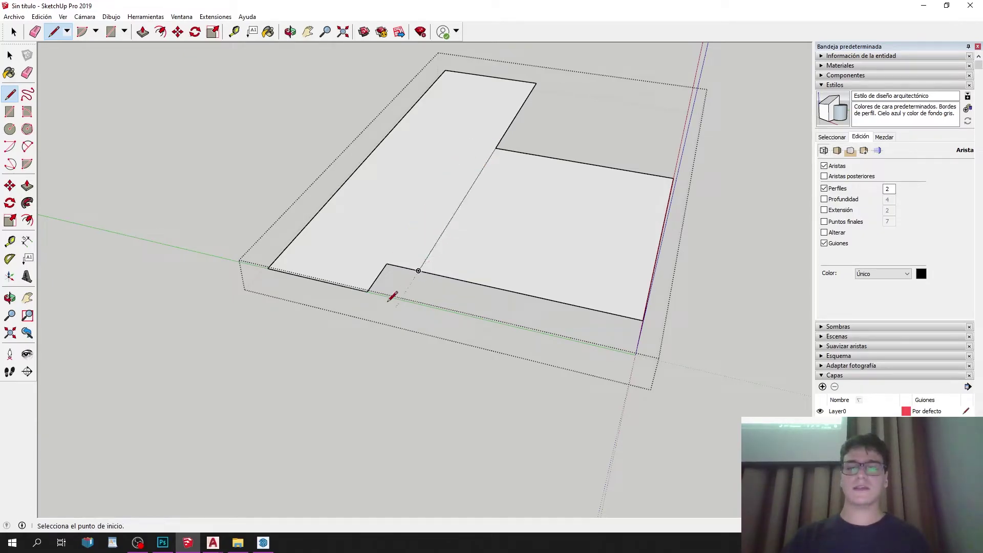
# Extend the long wing's end edge to the dividing line's alignment and erase the notch edges to form a full rectangle.
pyautogui.click(367, 292)
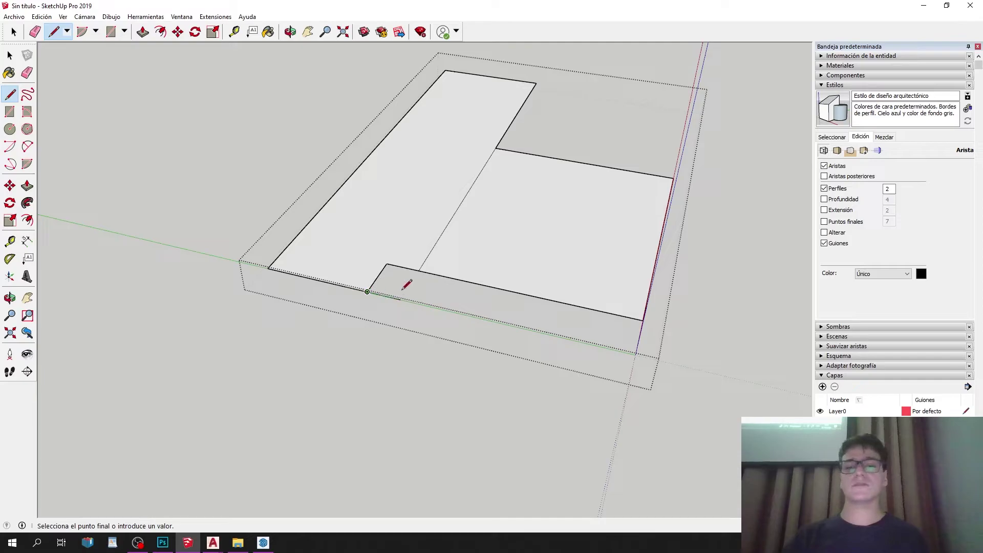
pyautogui.press('e')
pyautogui.moveTo(391, 263); pyautogui.dragTo(385, 266)
# Try to draw a centre line along the long wing and lift it vertically as a roof ridge.
pyautogui.press('l')
pyautogui.click(333, 284)
pyautogui.click(489, 78)
pyautogui.press('space')
pyautogui.click(421, 170)
pyautogui.moveTo(421, 171); pyautogui.dragTo(414, 98, button='middle')
pyautogui.press('m')
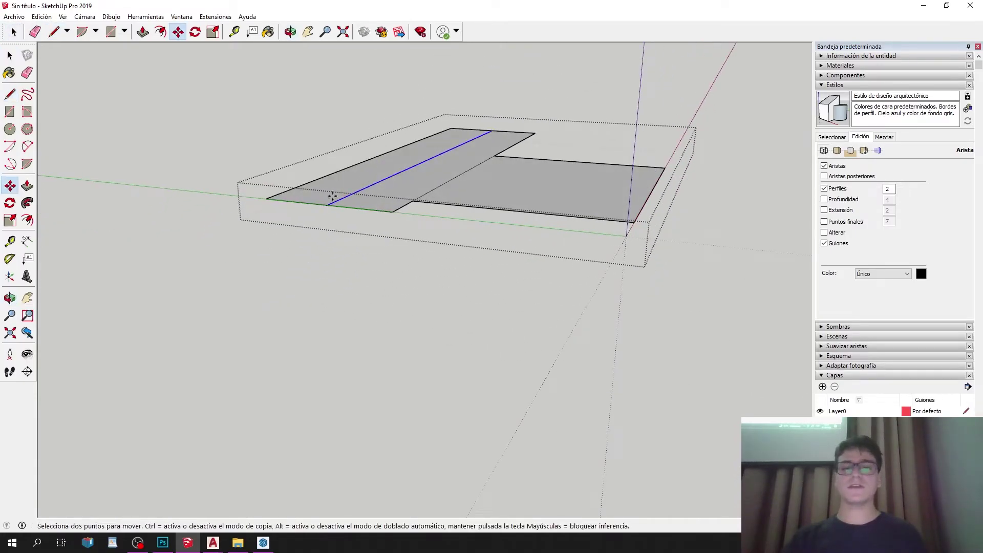
pyautogui.click(327, 205)
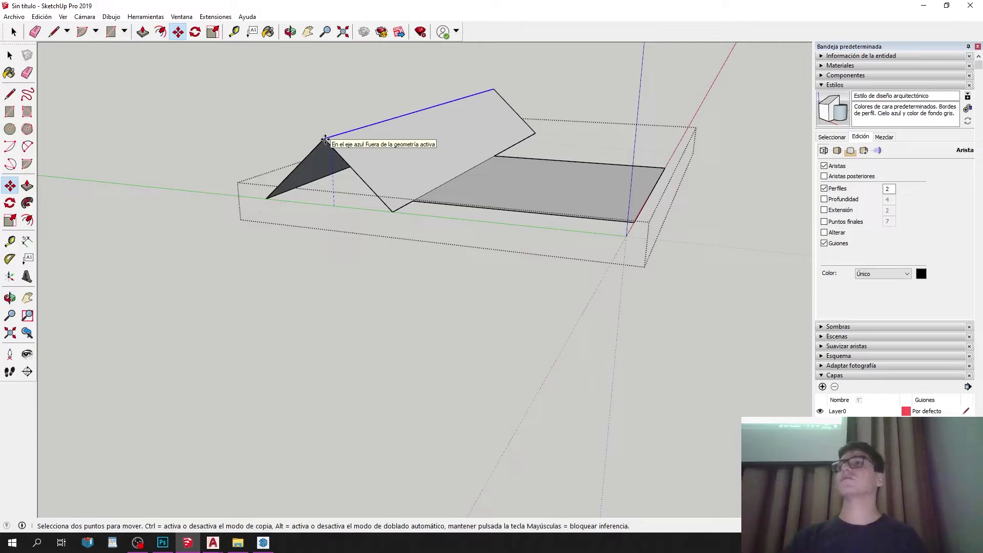
pyautogui.press('Escape')
pyautogui.press('space')
# Extrude the long wing's roof face upward to ridge height with Push/Pull.
pyautogui.press('p')
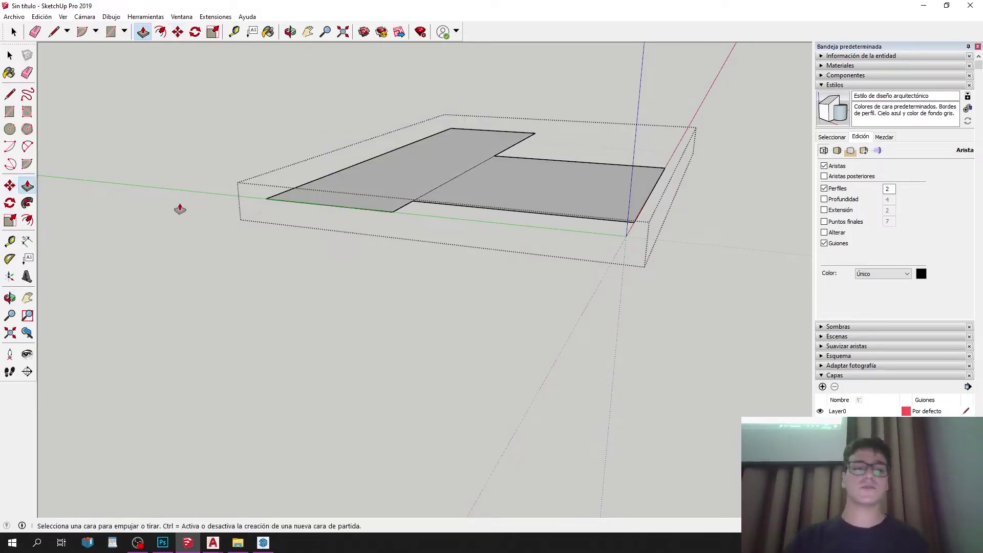
pyautogui.click(345, 182)
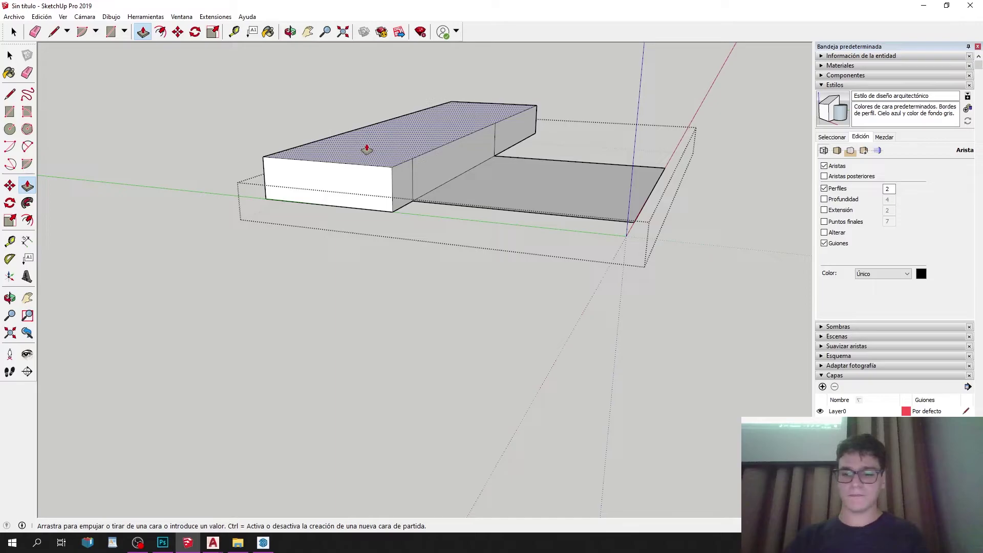
pyautogui.click(366, 146)
# Draw a gable triangle on the block's end face from both base corners to the midpoint of its upper edge.
pyautogui.press('l')
pyautogui.click(266, 198)
pyautogui.click(324, 131)
pyautogui.click(392, 212)
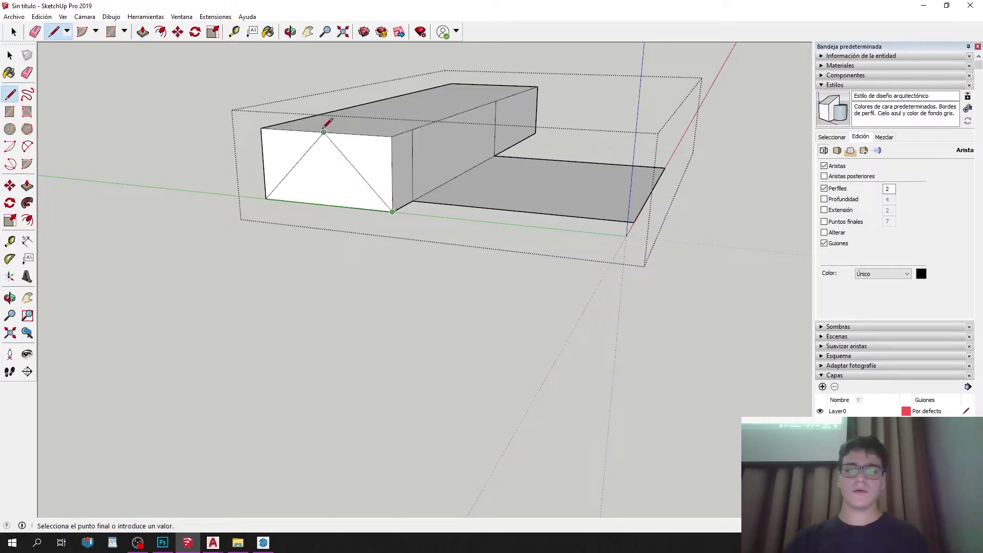
# Push the triangular faces on both sides of the gable through the full block length to leave a pitched roof.
pyautogui.moveTo(328, 123); pyautogui.dragTo(344, 187, button='middle')
pyautogui.press('p')
pyautogui.click(392, 191)
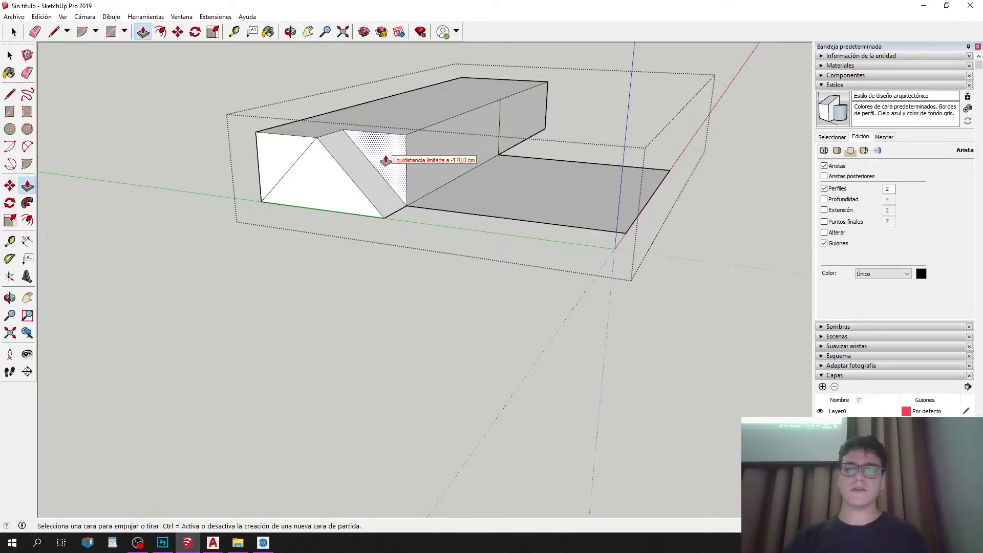
pyautogui.click(550, 88)
pyautogui.moveTo(549, 88); pyautogui.dragTo(500, 233, button='middle')
# Draw a centre line across the short wing from the midpoint of the shared edge to its outer edge.
pyautogui.press('l')
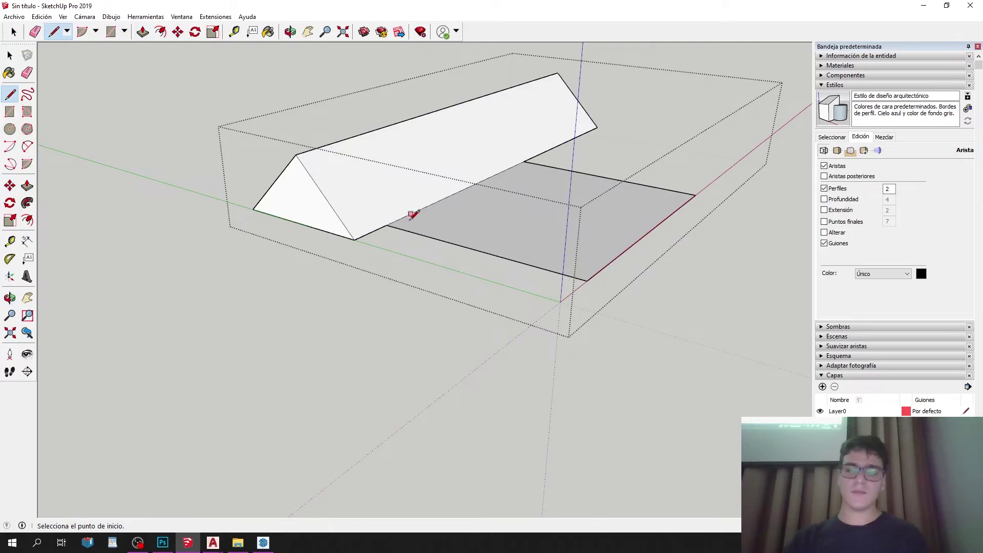
pyautogui.click(463, 190)
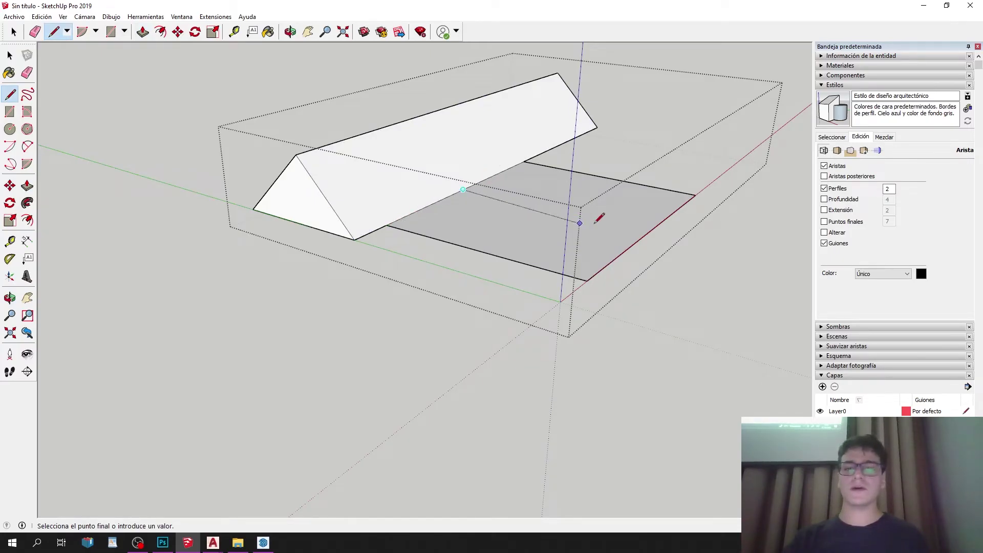
pyautogui.click(646, 234)
# Using a circle centred on the outer edge's midpoint as guide, draw hip lines from the short wing's outer corners and erase the centre line's stub.
pyautogui.moveTo(612, 218)
pyautogui.mouseDown(button='middle')
pyautogui.moveTo(704, 337)
pyautogui.moveTo(610, 224)
pyautogui.mouseUp(button='middle')
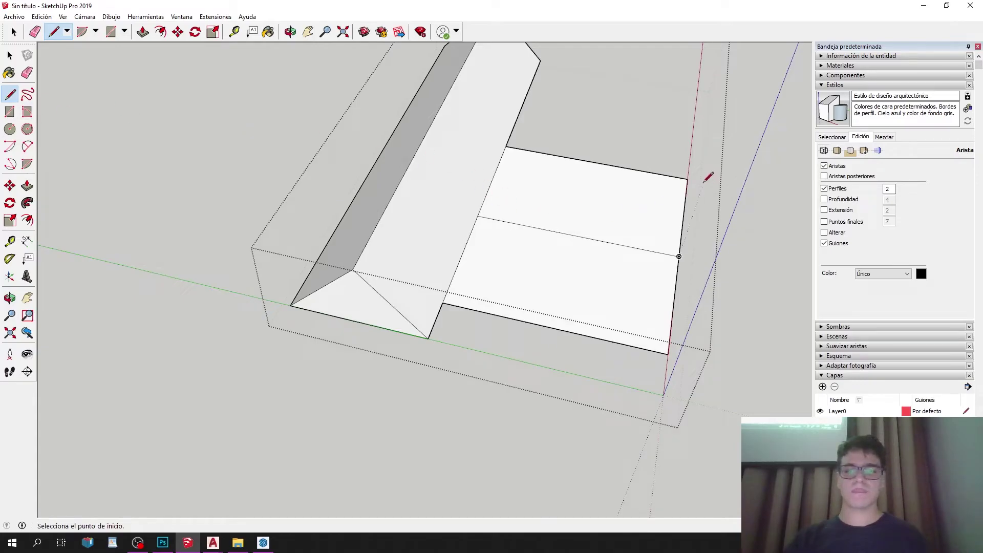
pyautogui.click(9, 128)
pyautogui.click(679, 256)
pyautogui.press('Escape')
pyautogui.press('l')
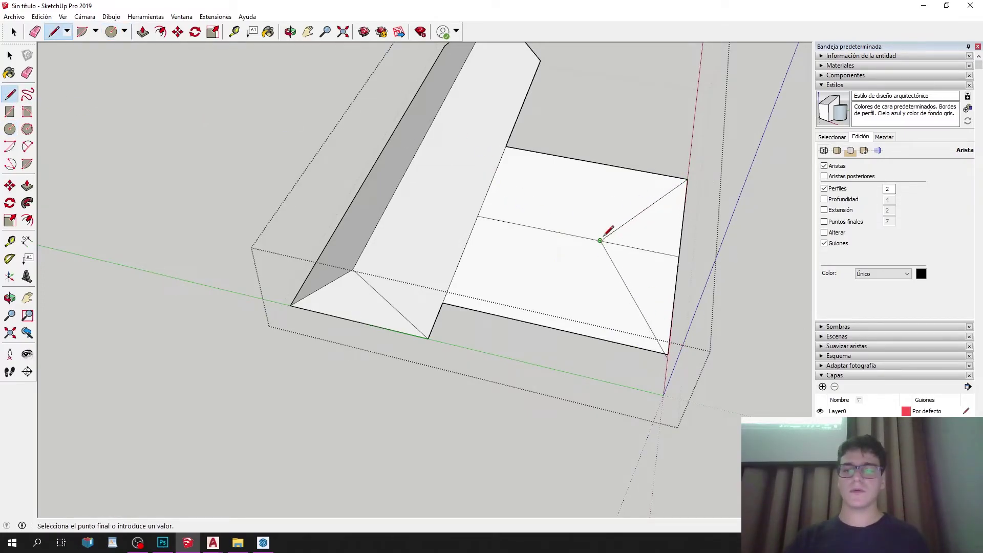
pyautogui.click(601, 240)
pyautogui.moveTo(600, 241); pyautogui.dragTo(597, 266, button='middle')
pyautogui.press('e')
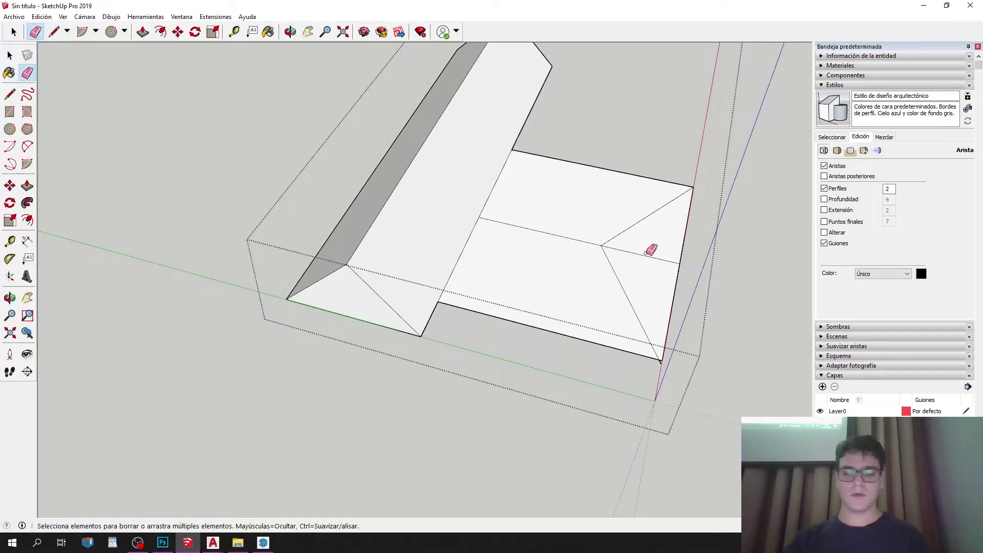
# Copy the short wing's centre line straight up to the height of the long wing's ridge.
pyautogui.press('space')
pyautogui.click(536, 230)
pyautogui.moveTo(535, 230)
pyautogui.mouseDown(button='middle')
pyautogui.moveTo(523, 221)
pyautogui.moveTo(520, 194)
pyautogui.mouseUp(button='middle')
pyautogui.press('m')
pyautogui.click(479, 213)
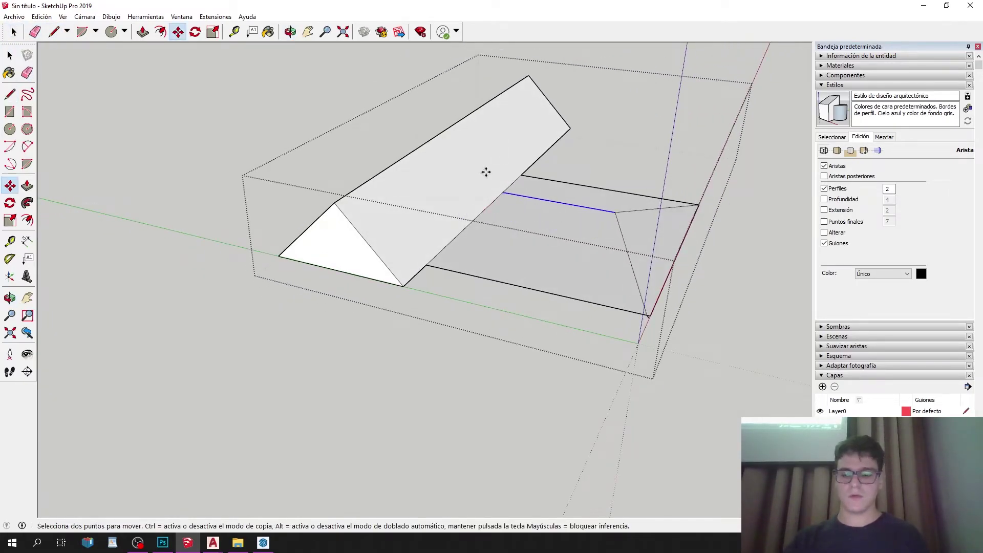
pyautogui.press('Escape')
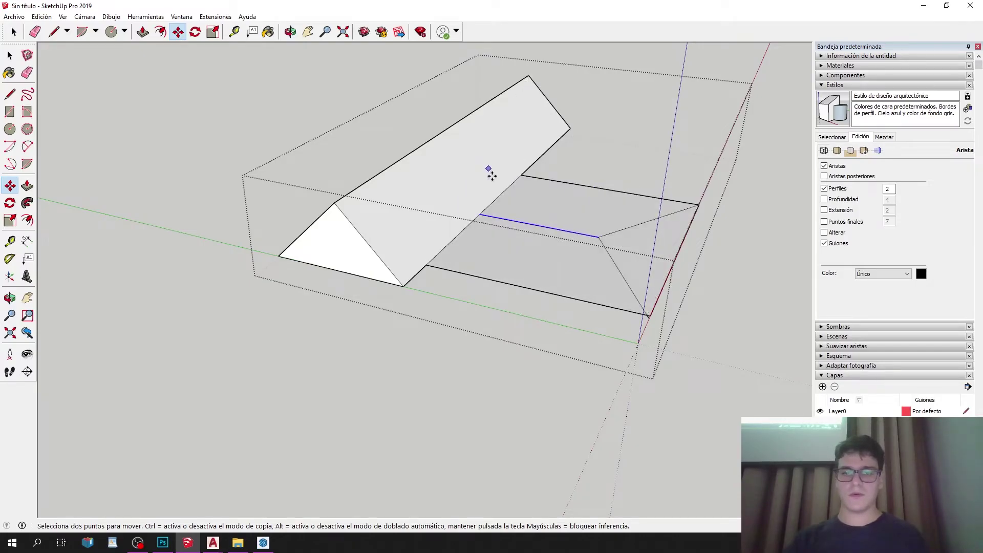
pyautogui.press('ctrl')
pyautogui.click(480, 214)
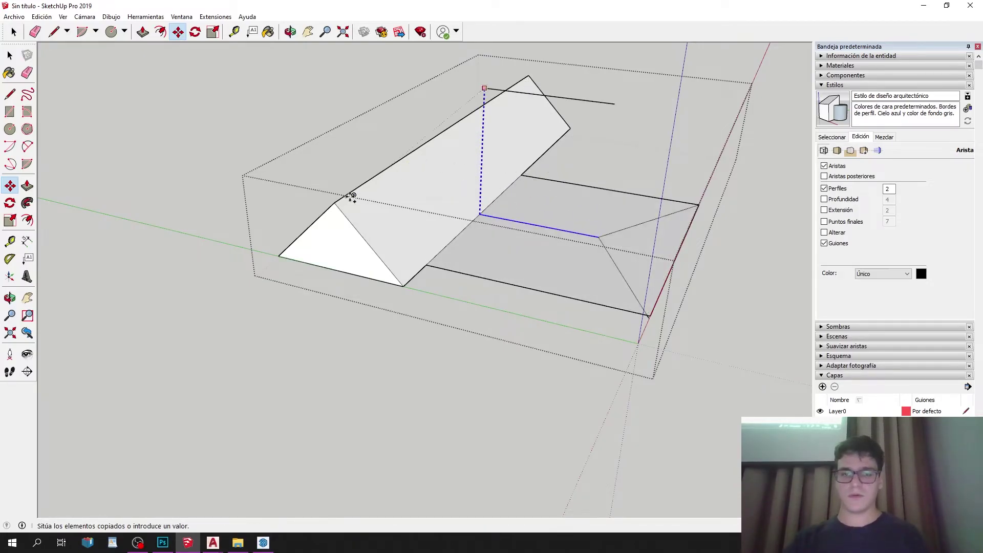
pyautogui.click(334, 203)
# Draw lines from the ends of the raised ridge to the short wing's corners to form its sloping roof faces.
pyautogui.moveTo(417, 199); pyautogui.dragTo(516, 223, button='middle')
pyautogui.press('l')
pyautogui.click(494, 159)
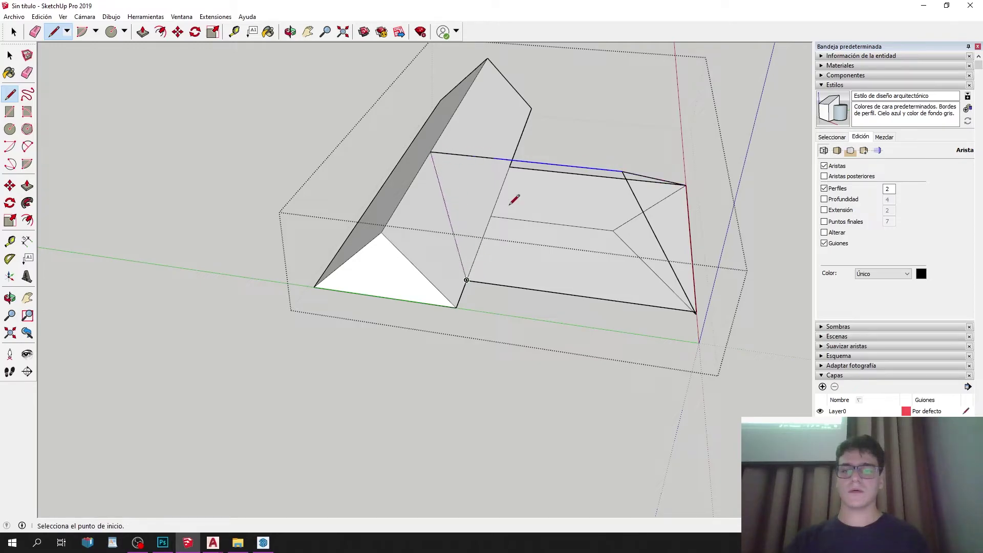
pyautogui.moveTo(494, 227); pyautogui.dragTo(527, 244, button='middle')
pyautogui.click(400, 314)
# Erase the misaligned hip edges at the short wing's outer corner and redraw the hip from the exact corner to the ridge end.
pyautogui.moveTo(401, 310); pyautogui.dragTo(286, 156, button='middle')
pyautogui.scroll(3, 418, 334)
pyautogui.press('e')
pyautogui.scroll(4, 401, 334)
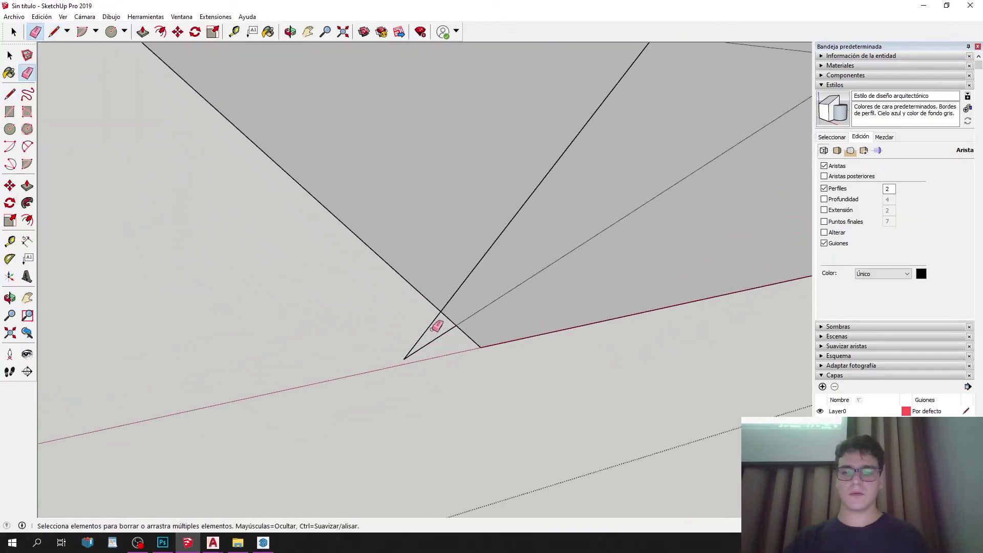
pyautogui.scroll(-5, 517, 236)
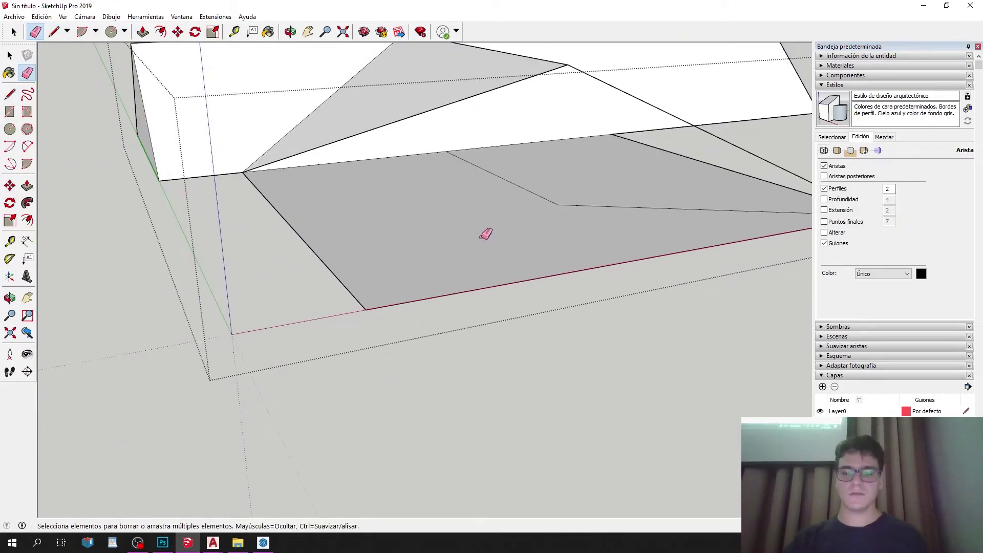
pyautogui.press('l')
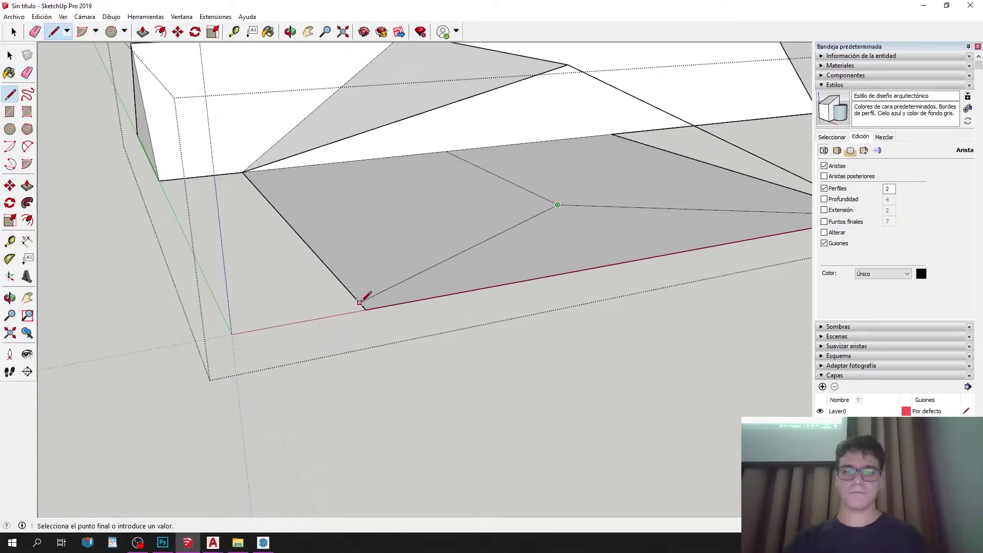
pyautogui.click(568, 64)
pyautogui.scroll(-3, 298, 205)
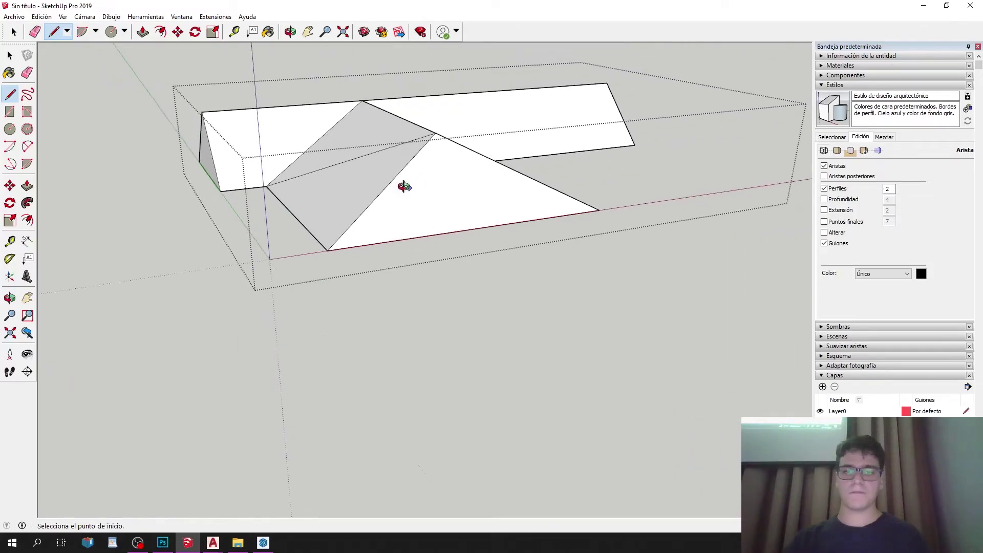
# Draw a line from the roof's ridge junction to the inner corner between both wings to close the remaining sloping face.
pyautogui.moveTo(436, 185); pyautogui.dragTo(338, 207, button='middle')
pyautogui.scroll(3, 349, 208)
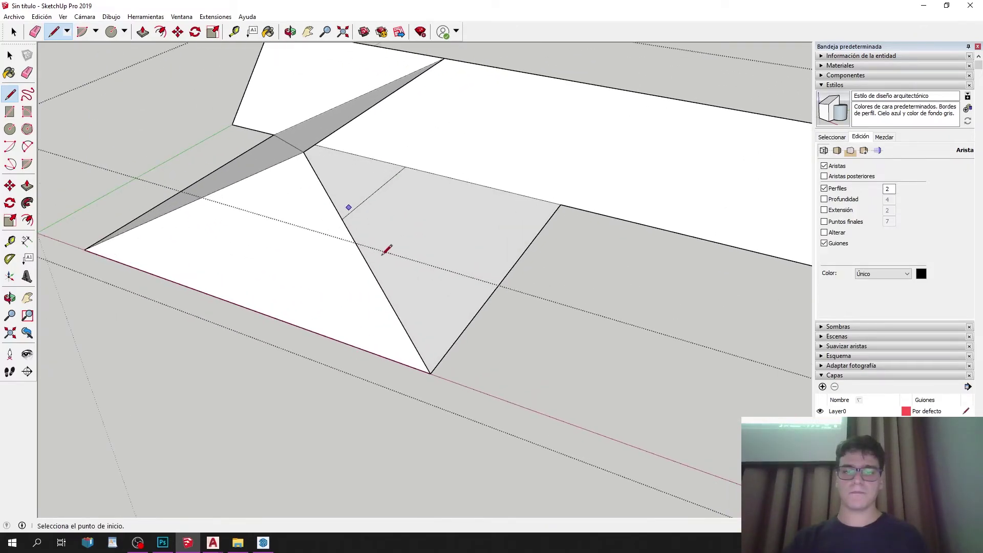
pyautogui.click(445, 59)
pyautogui.click(444, 59)
pyautogui.click(560, 205)
pyautogui.scroll(-4, 376, 223)
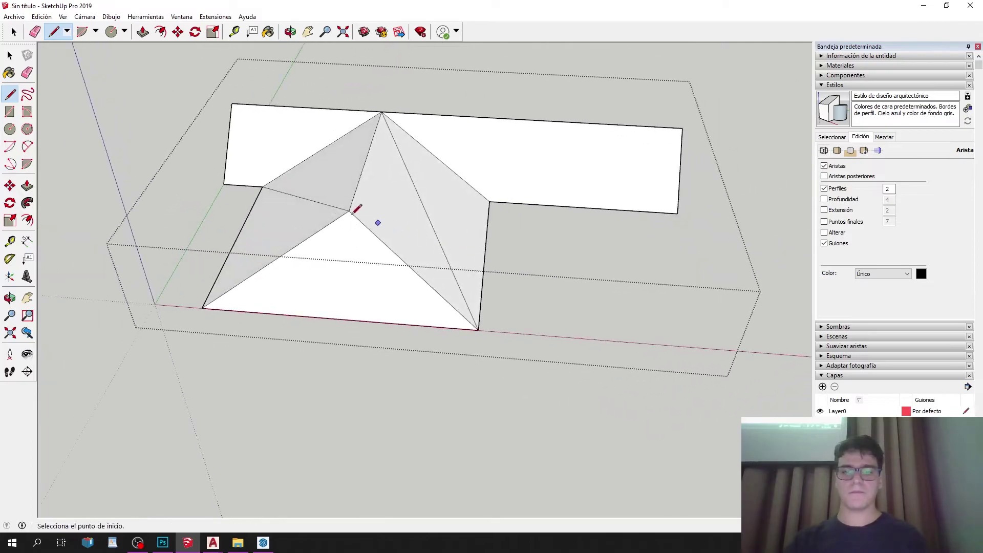
pyautogui.press('space')
pyautogui.scroll(-3, 411, 231)
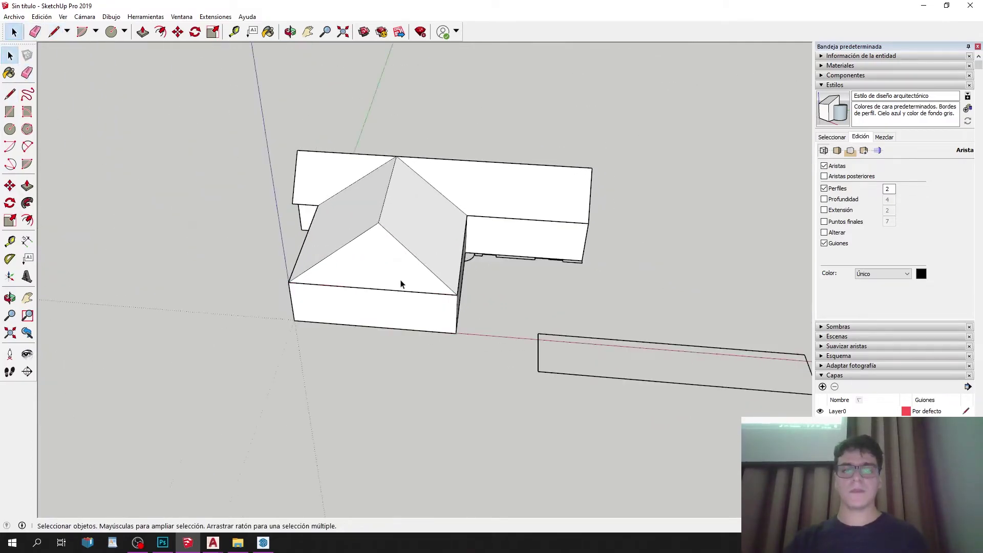
# Try to scale the house volume and the roof together to a narrower width, and undo the scaling.
pyautogui.moveTo(410, 275); pyautogui.dragTo(690, 161, button='middle')
pyautogui.scroll(4, 326, 219)
pyautogui.click(326, 219)
pyautogui.moveTo(326, 219); pyautogui.dragTo(399, 241, button='middle')
pyautogui.keyDown('shift'); pyautogui.click(463, 325); pyautogui.keyUp('shift')
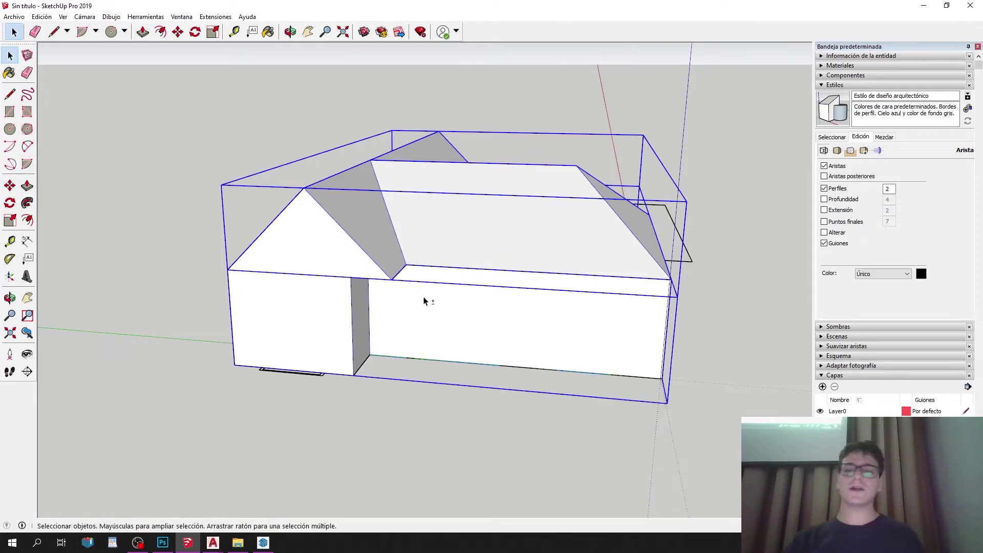
pyautogui.press('s')
pyautogui.moveTo(374, 248); pyautogui.dragTo(601, 280, button='middle')
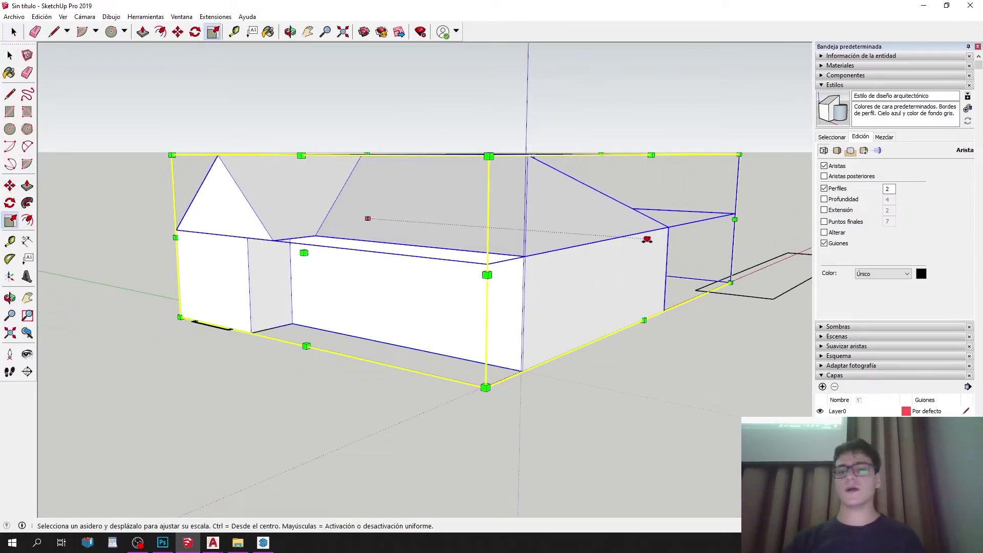
pyautogui.moveTo(647, 239); pyautogui.dragTo(497, 231)
pyautogui.press('space')
pyautogui.moveTo(500, 232); pyautogui.dragTo(572, 251, button='middle')
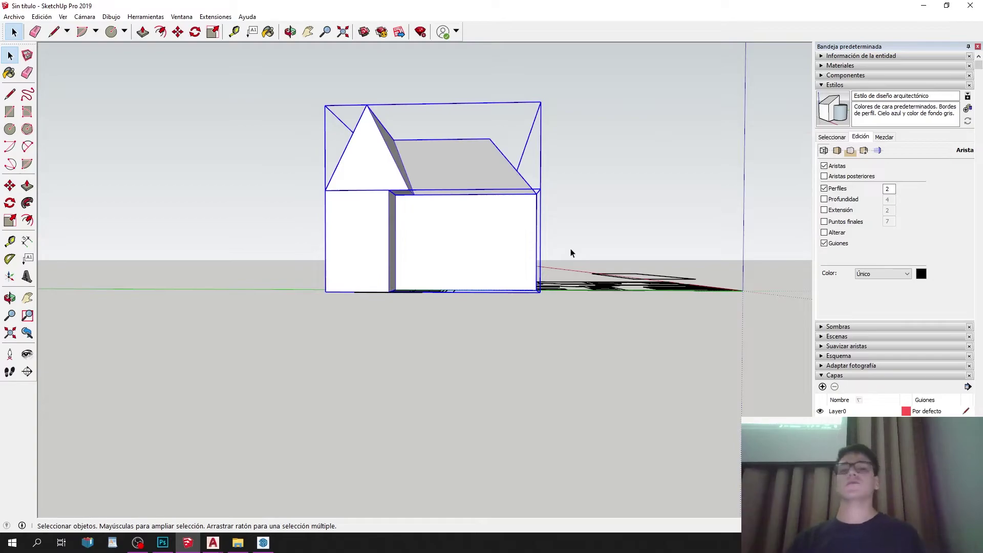
pyautogui.hotkey('ctrl', 'z')
pyautogui.scroll(-2, 476, 350)
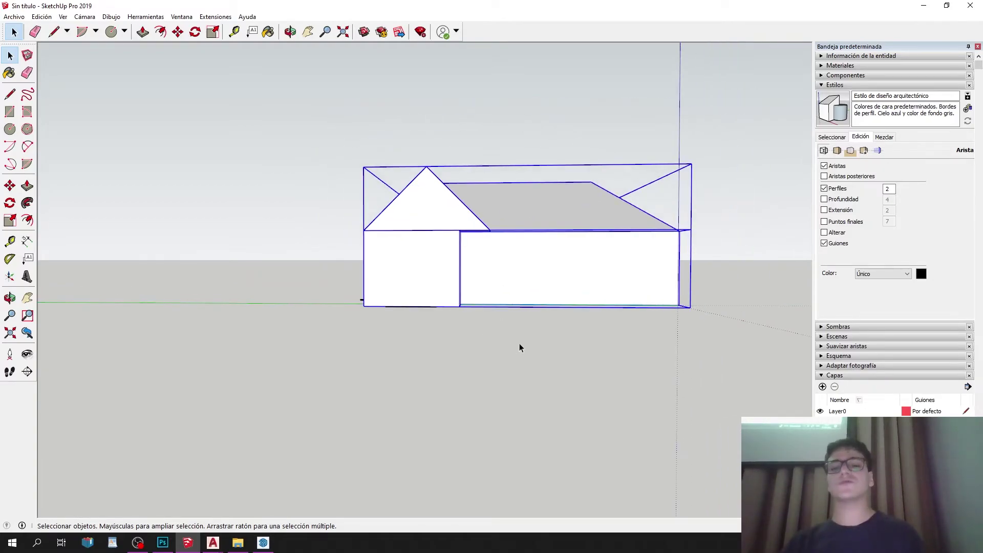
# Delete the roof and the house volume, and undo both deletions.
pyautogui.click(511, 343)
pyautogui.moveTo(511, 343); pyautogui.dragTo(248, 514, button='middle')
pyautogui.scroll(-4, 522, 267)
pyautogui.scroll(2, 564, 274)
pyautogui.click(493, 265)
pyautogui.press('Delete')
pyautogui.click(482, 271)
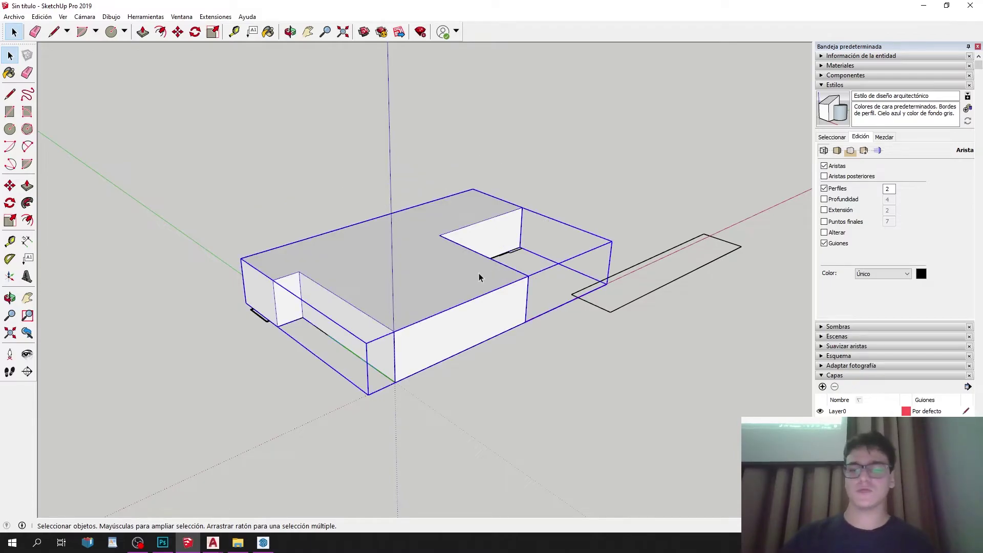
pyautogui.press('Delete')
pyautogui.hotkey('ctrl', 'z')
pyautogui.hotkey('ctrl', 'z')
pyautogui.moveTo(500, 275); pyautogui.dragTo(535, 262, button='middle')
pyautogui.moveTo(376, 315); pyautogui.dragTo(382, 312, button='middle')
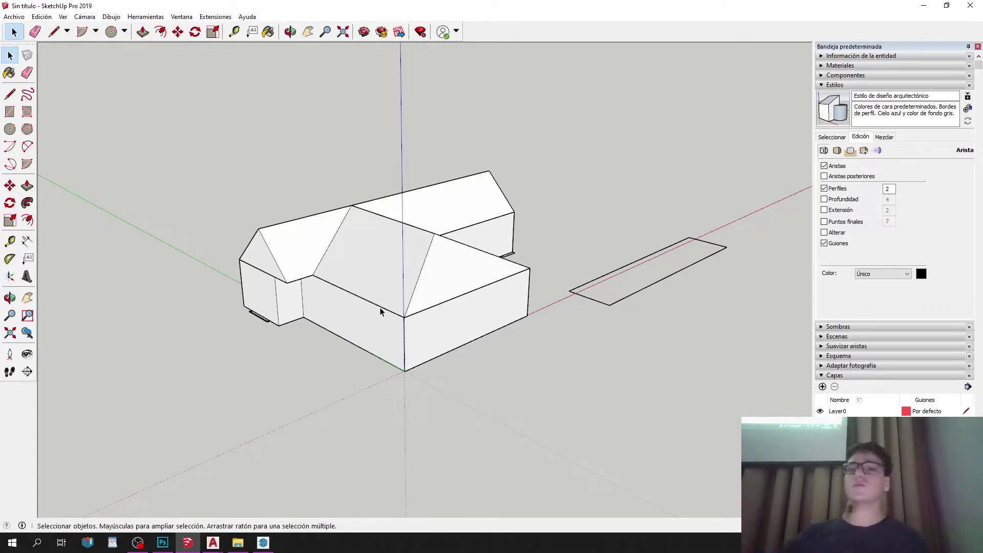
# Delete the roof group and the house volume group so only the imported plan linework is left.
pyautogui.moveTo(461, 279); pyautogui.dragTo(385, 274, button='middle')
pyautogui.click(417, 277)
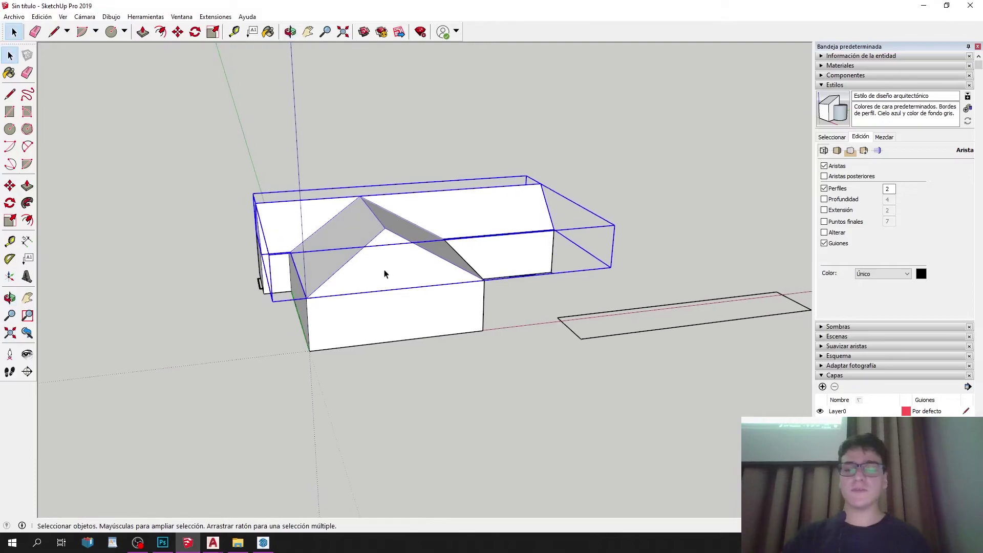
pyautogui.hotkey('ctrl', 'z')
pyautogui.doubleClick(386, 272)
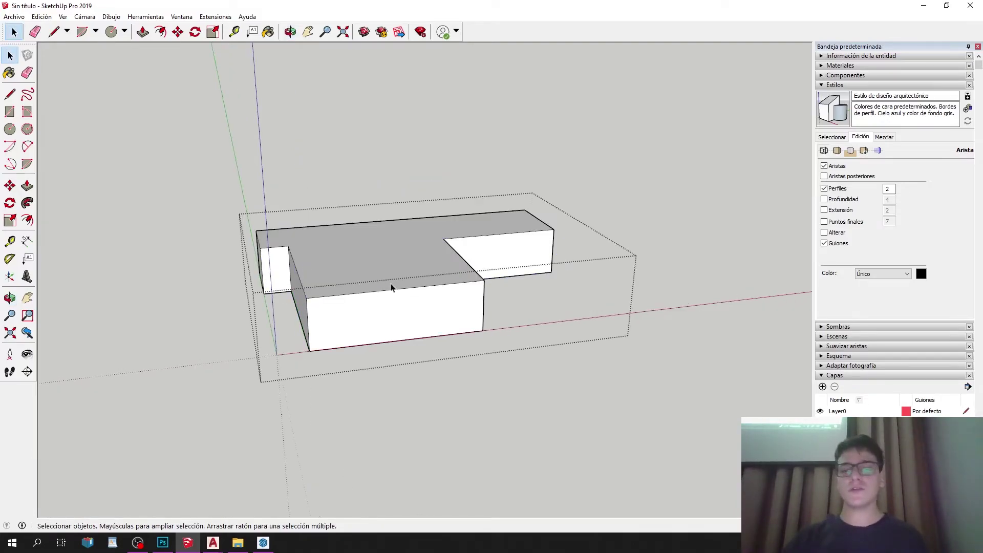
pyautogui.press('s')
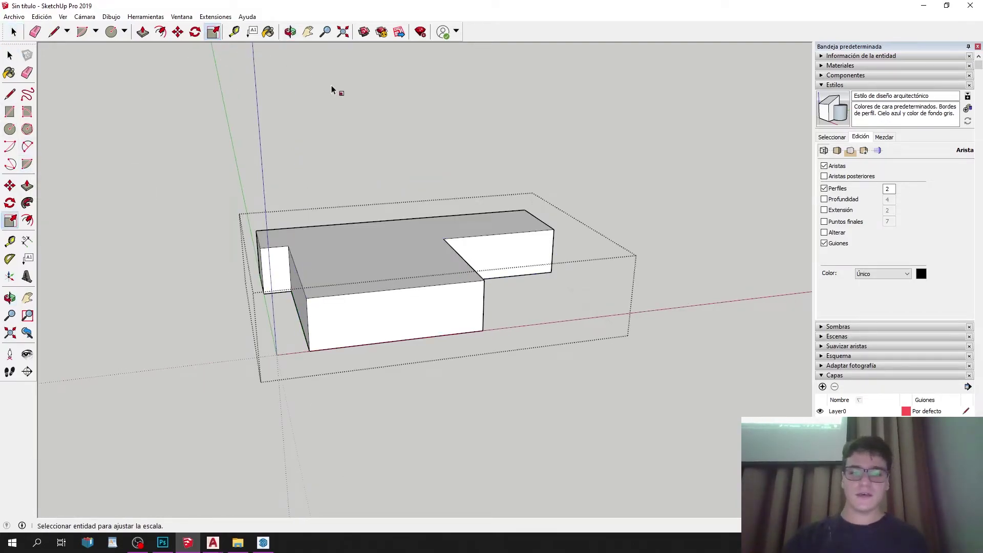
pyautogui.click(10, 55)
pyautogui.click(342, 159)
pyautogui.click(445, 271)
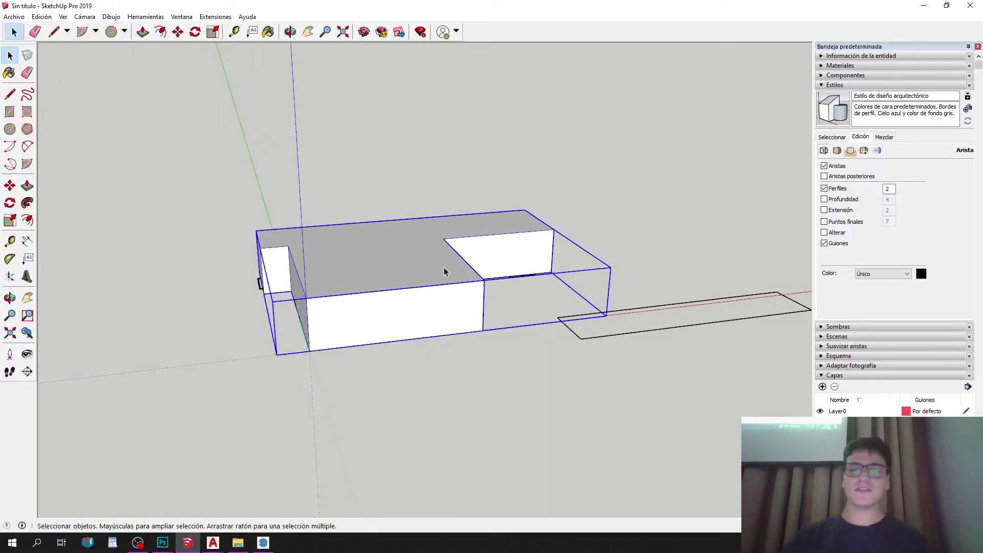
pyautogui.press('Delete')
pyautogui.scroll(3, 457, 233)
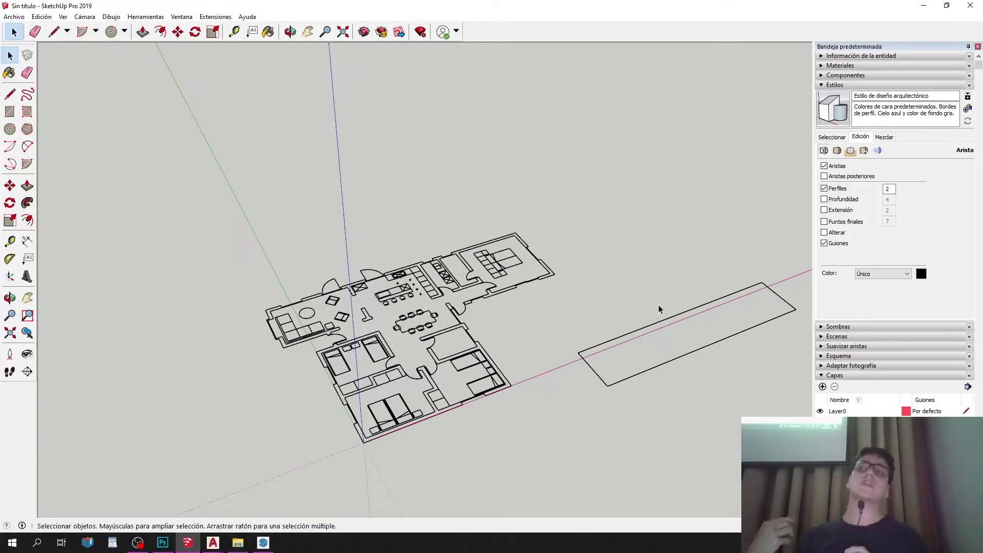
# Draw a rectangle over the long narrow outline beside the house plan, from corner to opposite corner.
pyautogui.click(9, 111)
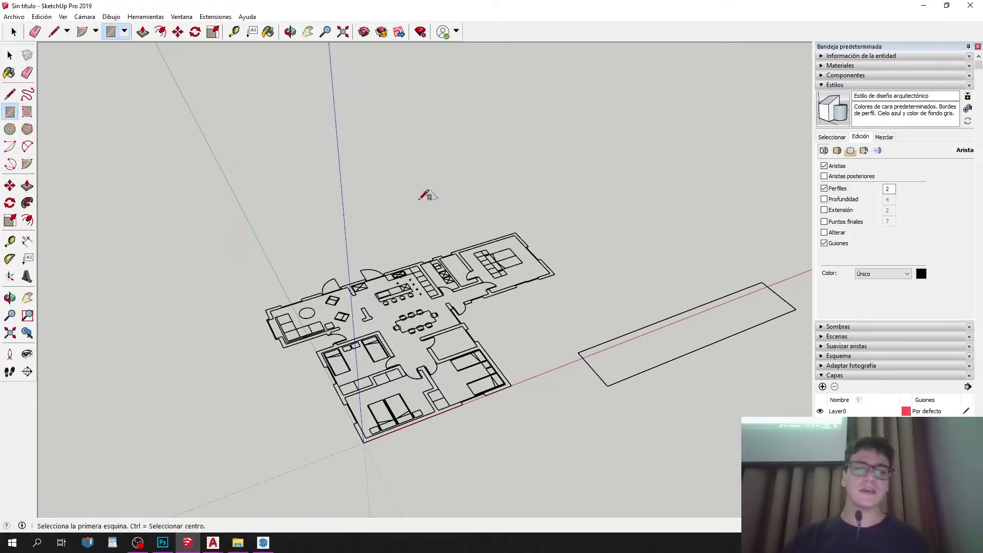
pyautogui.scroll(3, 597, 348)
pyautogui.click(584, 345)
pyautogui.scroll(-4, 584, 346)
pyautogui.scroll(2, 615, 318)
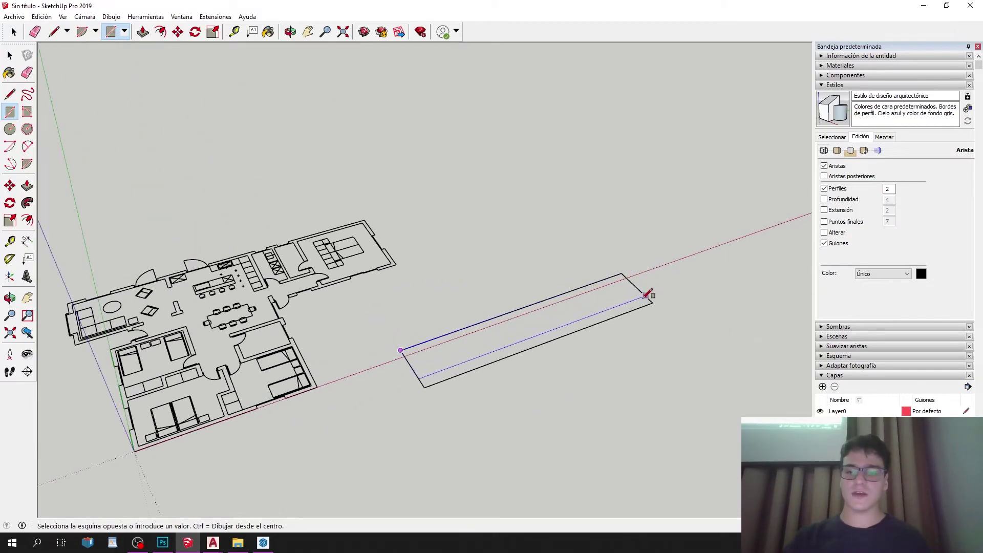
pyautogui.click(652, 302)
# Make the rectangle's face and its edges into a group.
pyautogui.scroll(3, 653, 301)
pyautogui.press('space')
pyautogui.click(597, 302)
pyautogui.rightClick(598, 302)
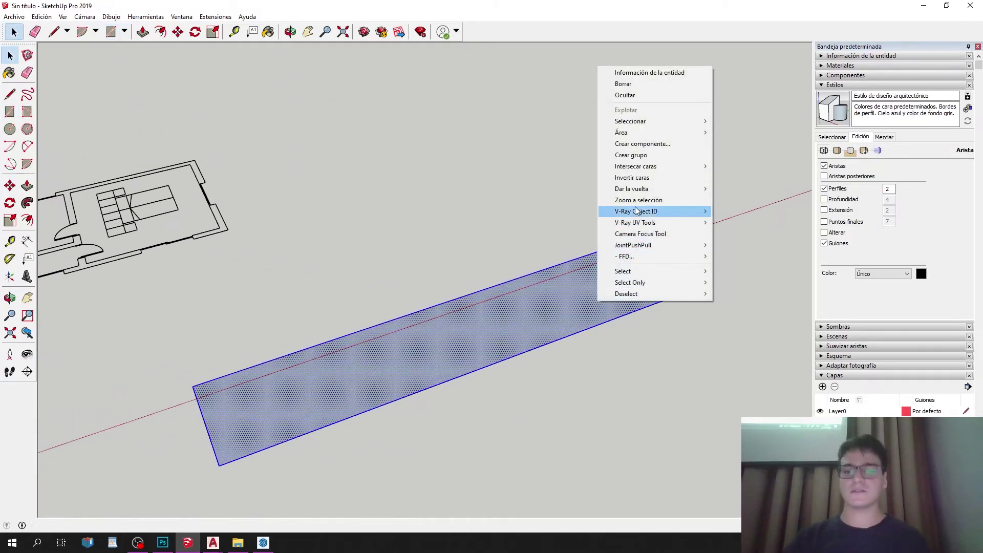
pyautogui.click(631, 155)
pyautogui.moveTo(336, 276); pyautogui.dragTo(509, 229, button='middle')
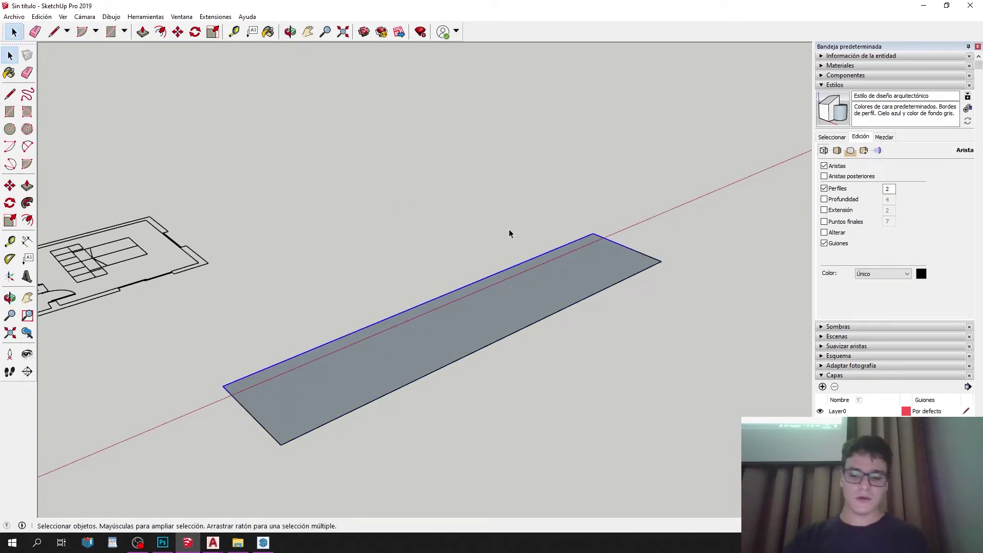
# Push/Pull the grouped rectangle upwards into a thin floor slab.
pyautogui.doubleClick(484, 324)
pyautogui.press('p')
pyautogui.click(500, 320)
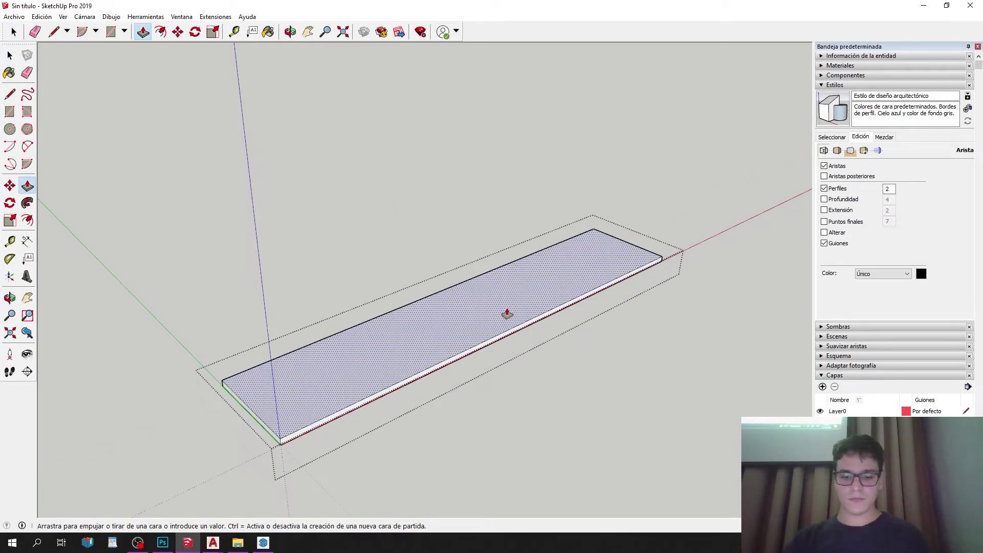
pyautogui.click(506, 314)
pyautogui.press('space')
pyautogui.press('Escape')
# Copy the slab group straight up along the blue axis to serve as the roof slab.
pyautogui.click(469, 321)
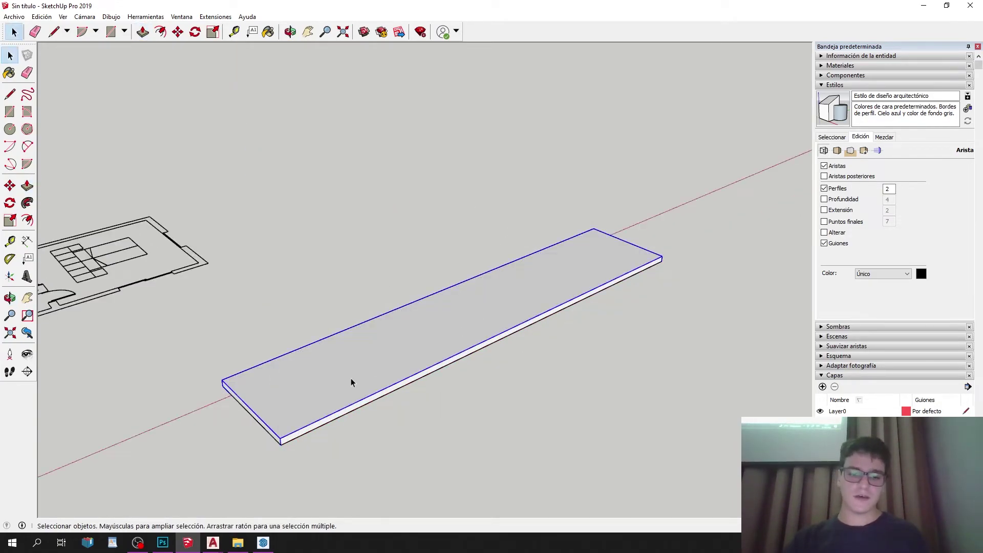
pyautogui.press('m')
pyautogui.click(310, 417)
pyautogui.press('ctrl')
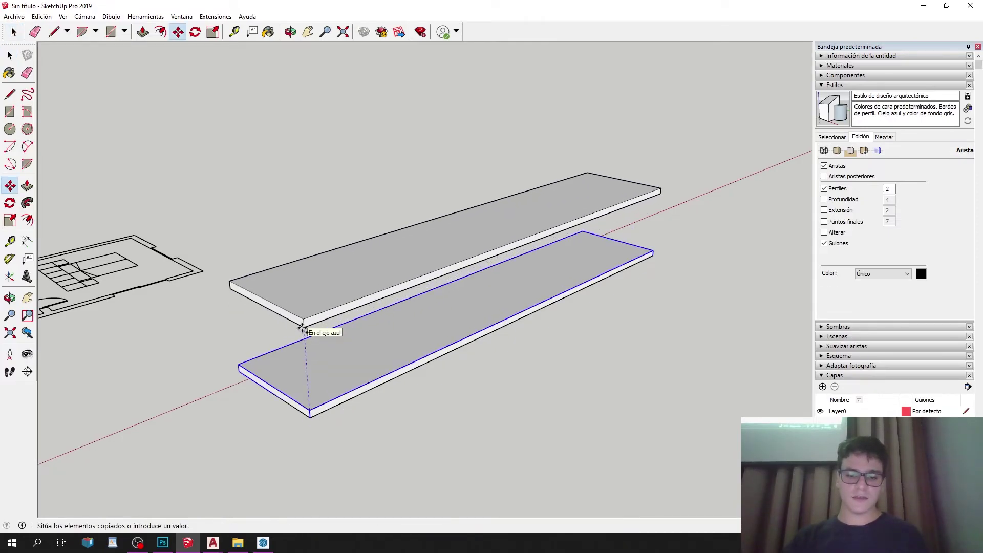
pyautogui.click(303, 328)
# Draw a small square on the lower slab's corner and extrude it up to the underside of the upper slab as a post.
pyautogui.press('l')
pyautogui.scroll(3, 235, 329)
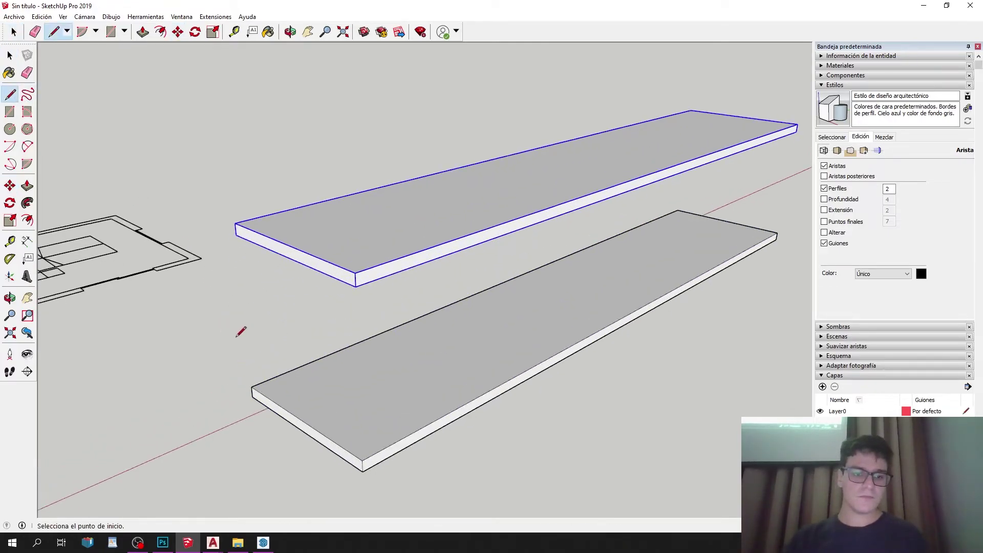
pyautogui.click(251, 387)
pyautogui.scroll(2, 252, 387)
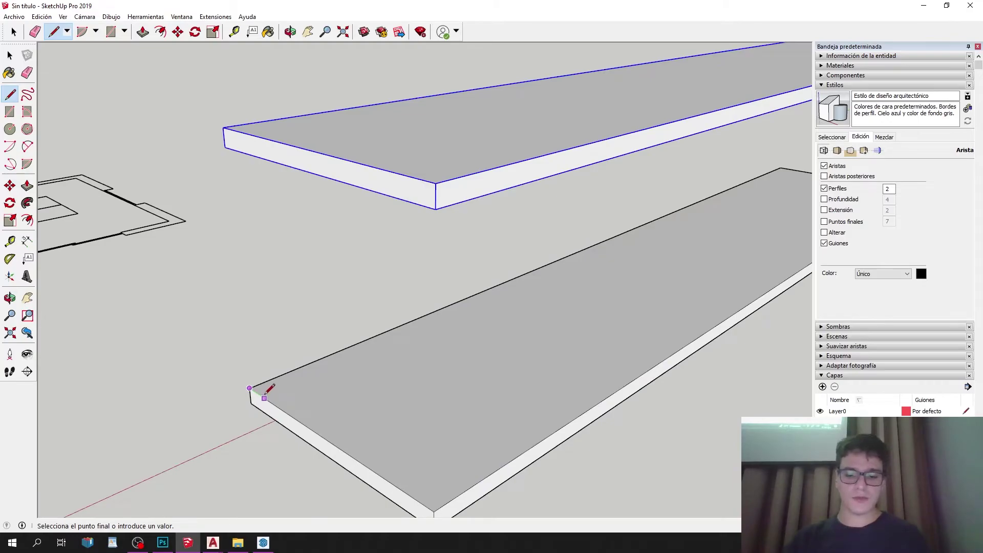
pyautogui.scroll(2, 272, 381)
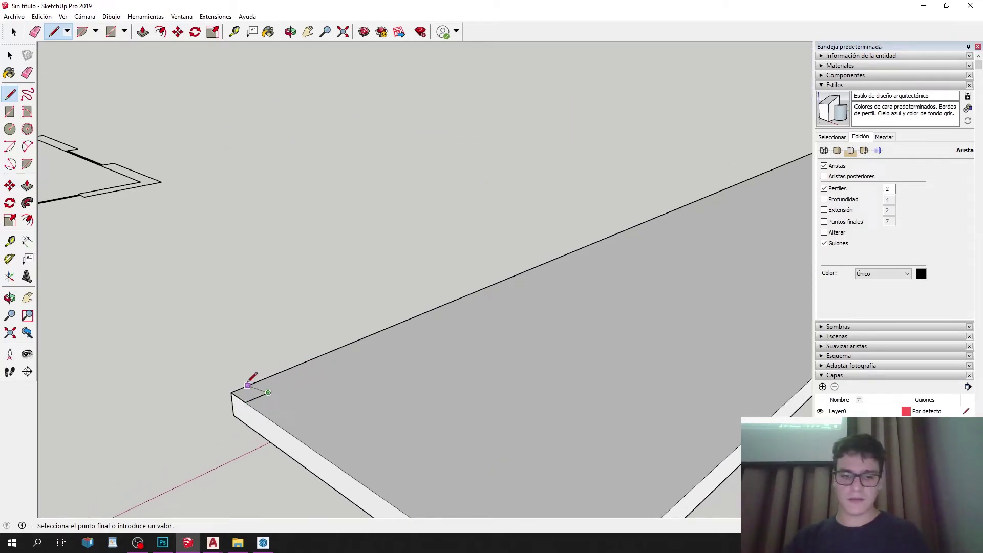
pyautogui.press('p')
pyautogui.click(260, 395)
pyautogui.scroll(-5, 279, 205)
pyautogui.scroll(2, 279, 149)
# Turn the complete corner post into a component with the default settings.
pyautogui.press('space')
pyautogui.doubleClick(266, 182)
pyautogui.rightClick(266, 180)
pyautogui.click(328, 262)
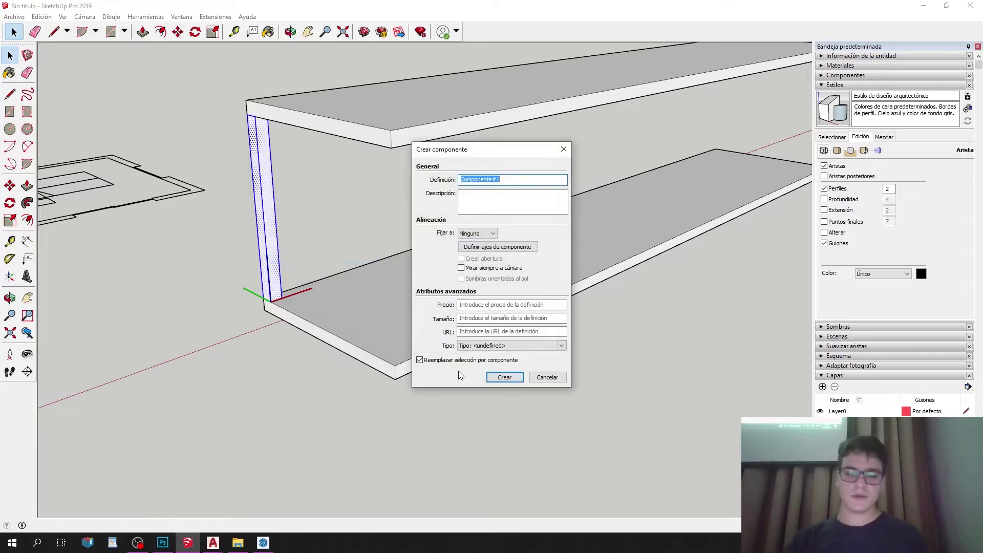
pyautogui.click(505, 377)
# Copy the post along the slab's long edge to the far corner and divide the distance with /10 into equally spaced posts.
pyautogui.press('m')
pyautogui.click(282, 298)
pyautogui.press('ctrl')
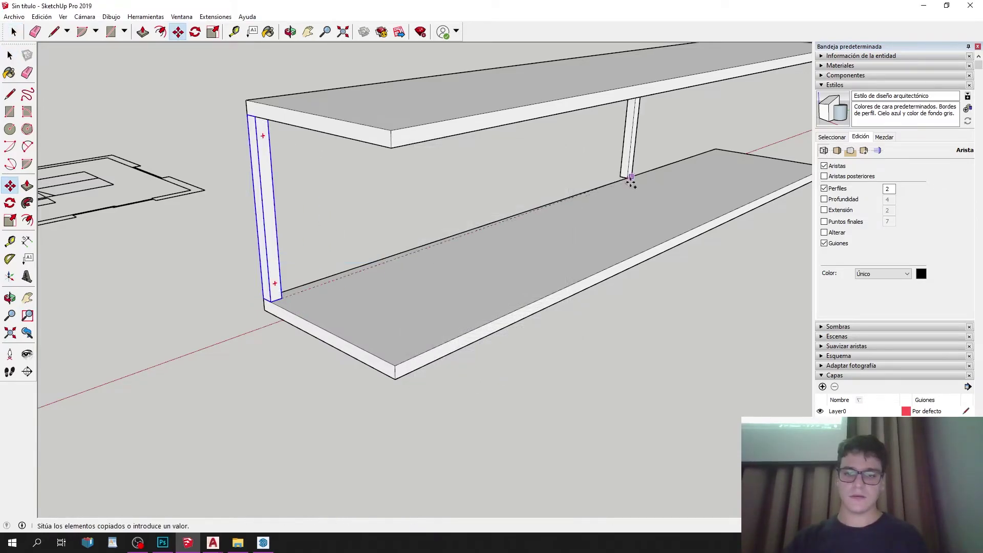
pyautogui.scroll(-2, 646, 177)
pyautogui.scroll(1, 651, 175)
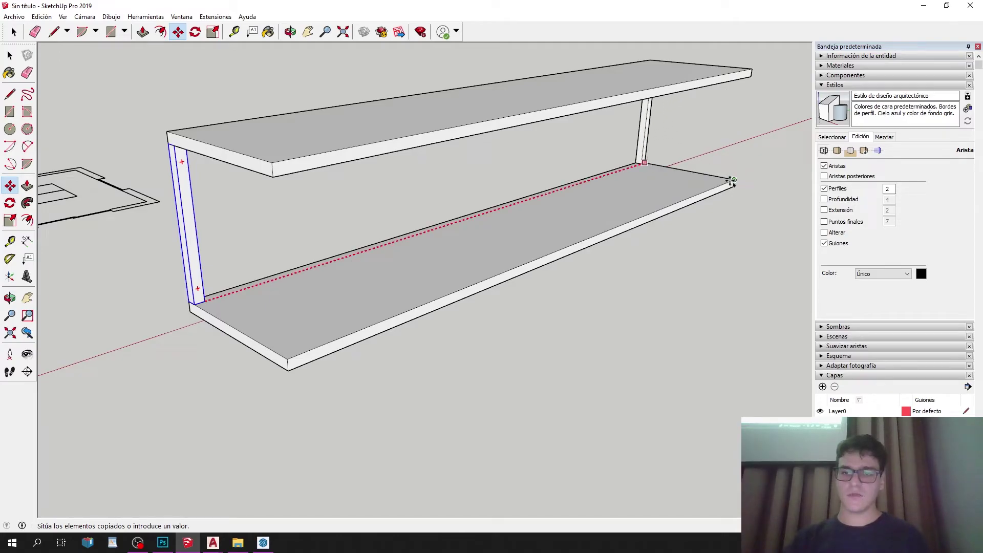
pyautogui.click(722, 183)
pyautogui.write('/10')
pyautogui.press('Return')
pyautogui.moveTo(722, 183); pyautogui.dragTo(671, 166, button='middle')
pyautogui.press('space')
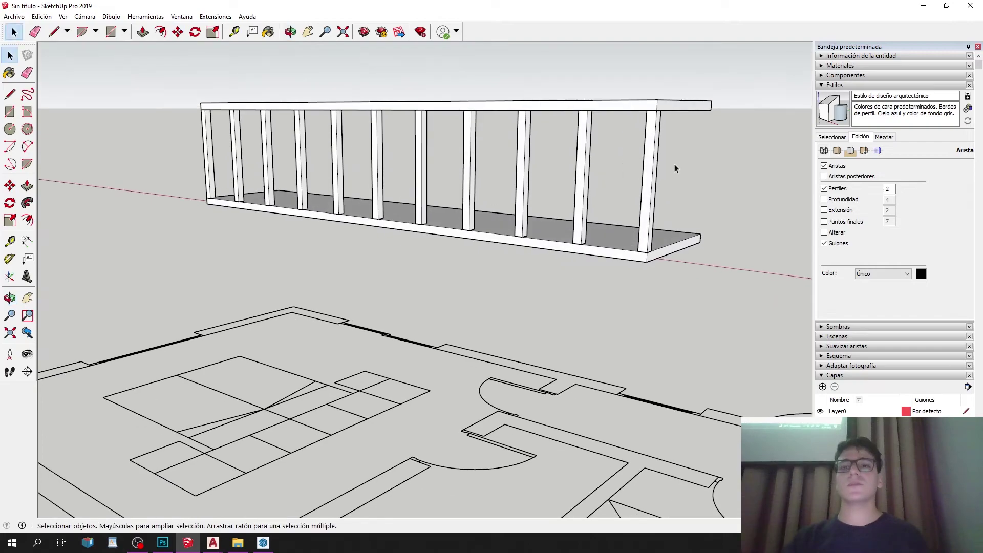
# Copy the whole row of posts across to the slab's opposite long edge.
pyautogui.moveTo(247, 142); pyautogui.dragTo(249, 144)
pyautogui.moveTo(281, 162); pyautogui.dragTo(395, 343, button='middle')
pyautogui.press('m')
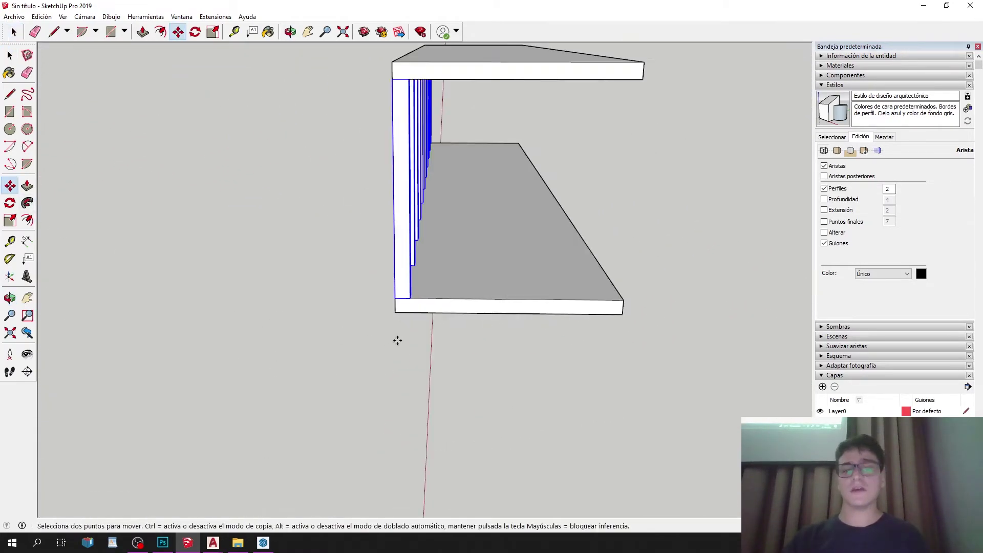
pyautogui.press('ctrl')
pyautogui.click(413, 301)
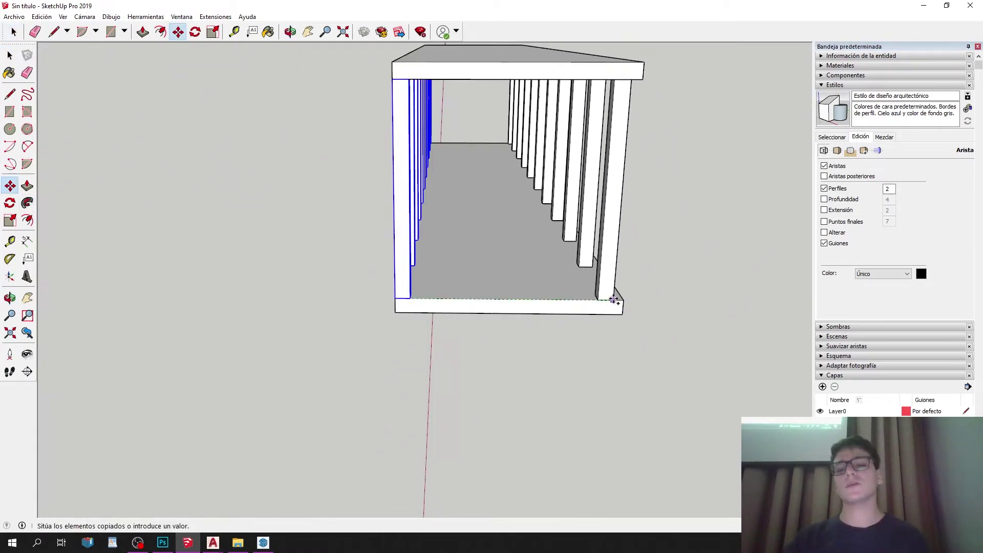
pyautogui.click(621, 298)
pyautogui.moveTo(621, 298); pyautogui.dragTo(325, 321, button='middle')
pyautogui.press('space')
pyautogui.scroll(-3, 483, 333)
pyautogui.moveTo(483, 333); pyautogui.dragTo(407, 322, button='middle')
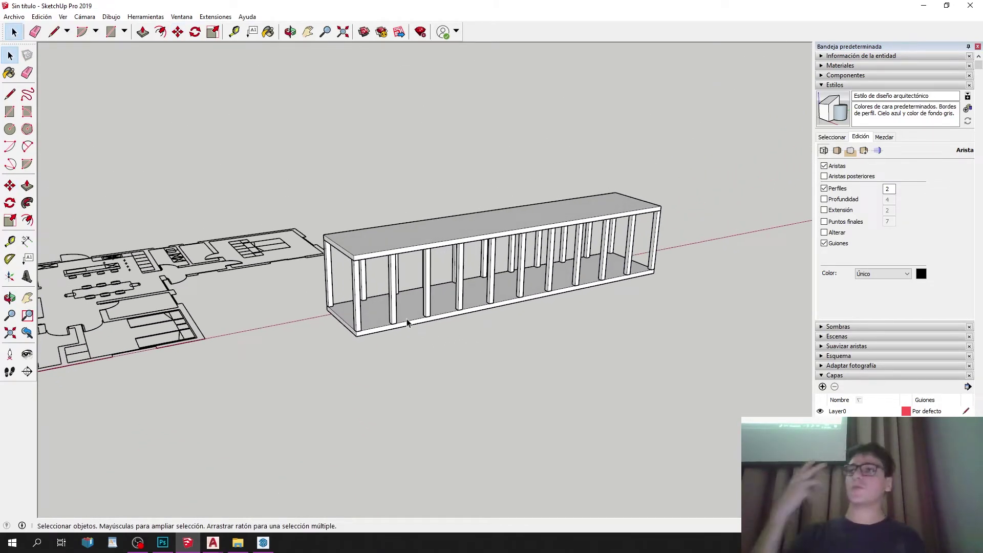
# Delete the complete structure of slabs and posts beside the house plan.
pyautogui.scroll(-2, 383, 323)
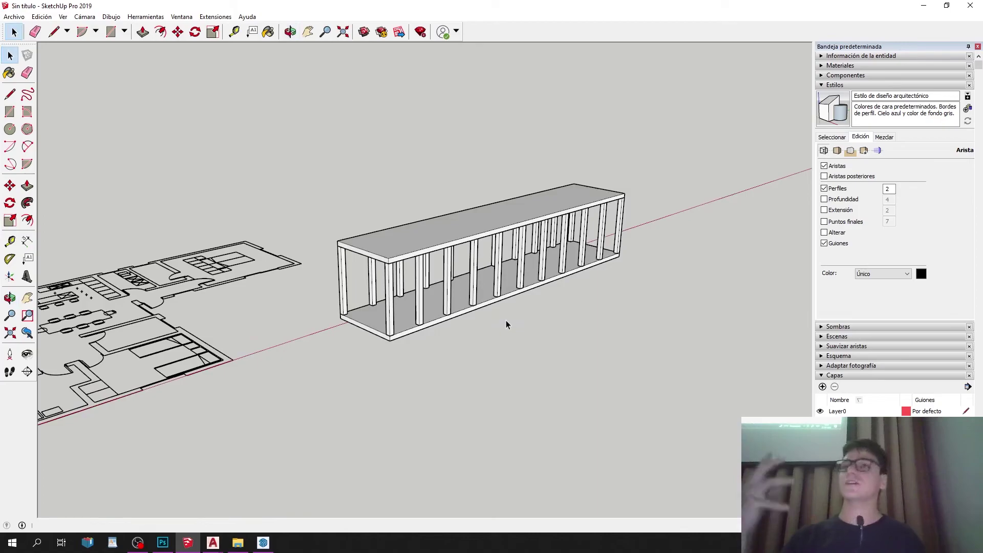
pyautogui.moveTo(506, 321); pyautogui.dragTo(475, 303, button='middle')
pyautogui.scroll(3, 420, 325)
pyautogui.scroll(-2, 461, 300)
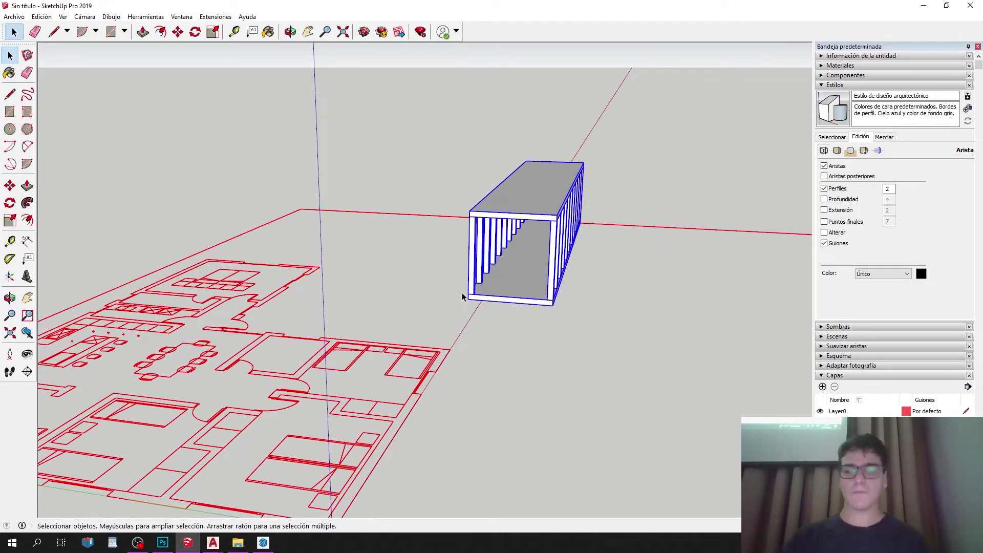
pyautogui.scroll(-3, 469, 231)
pyautogui.moveTo(469, 230); pyautogui.dragTo(415, 233, button='middle')
pyautogui.moveTo(329, 125)
pyautogui.mouseDown()
pyautogui.moveTo(645, 304)
pyautogui.moveTo(637, 307)
pyautogui.mouseUp()
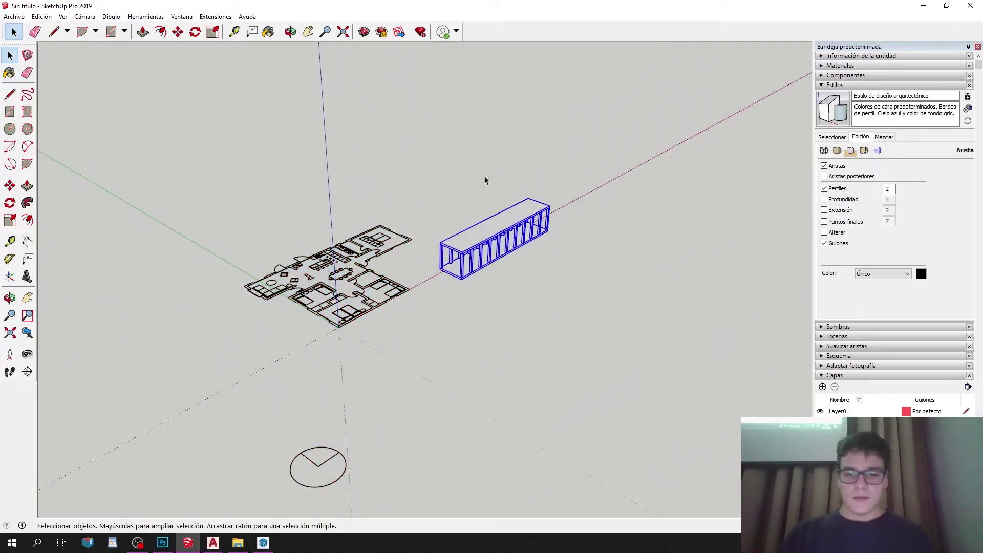
pyautogui.press('Delete')
# Switch to the SketchUp window with CASA CON CON 08.21.21.skp and examine the finished house model.
pyautogui.click(263, 543)
pyautogui.moveTo(275, 487)
pyautogui.mouseDown(button='middle')
pyautogui.moveTo(472, 343)
pyautogui.moveTo(457, 329)
pyautogui.moveTo(315, 328)
pyautogui.mouseUp(button='middle')
pyautogui.scroll(5, 180, 215)
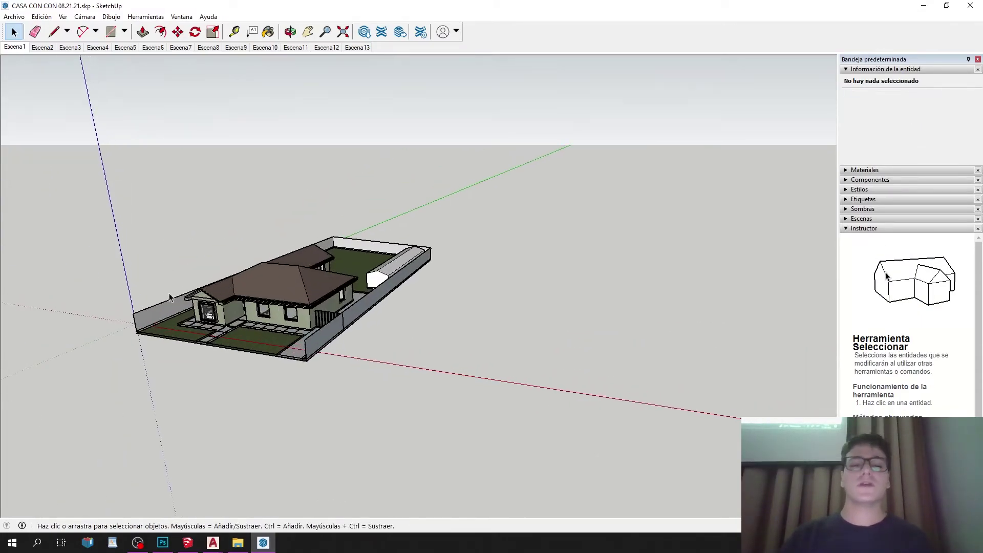
# Examine the finished house model in perspective, from the overall lot down to eye level in the rear garden.
pyautogui.click(85, 16)
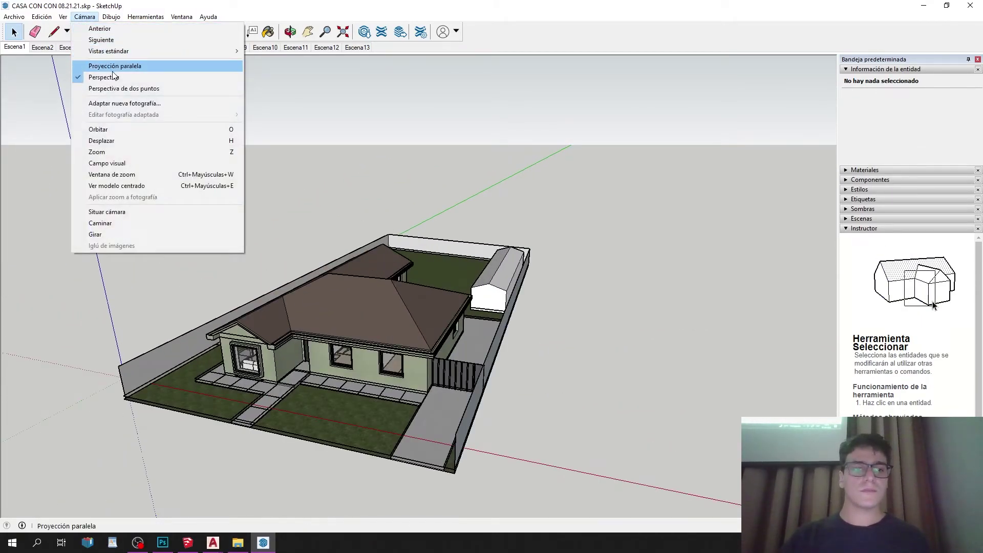
pyautogui.click(552, 200)
pyautogui.moveTo(551, 200); pyautogui.dragTo(261, 352, button='middle')
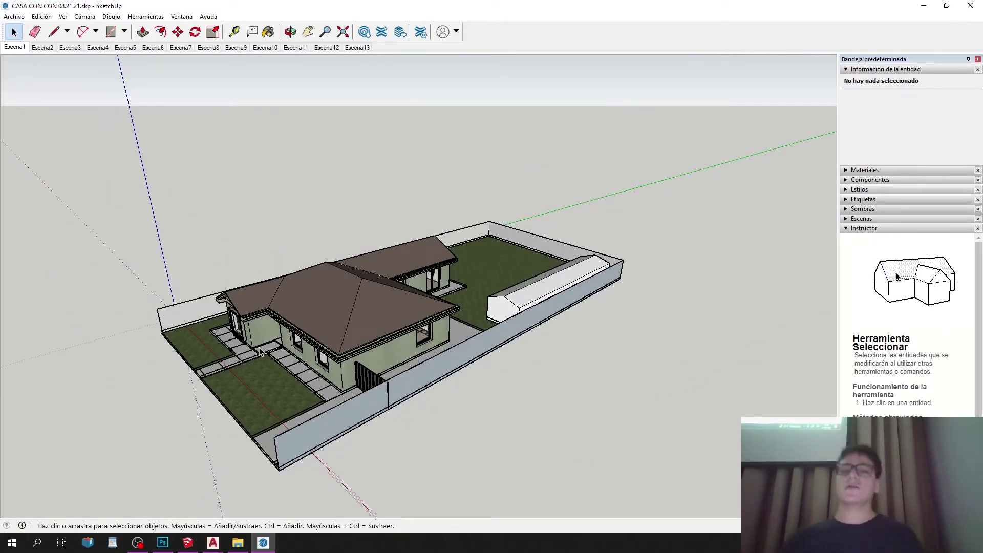
pyautogui.scroll(-10, 521, 309)
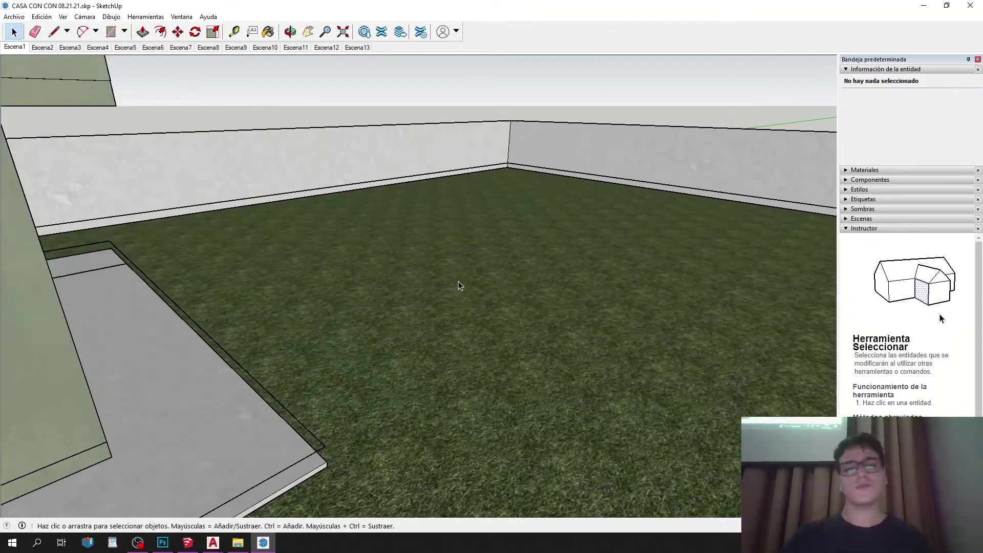
pyautogui.moveTo(458, 281); pyautogui.dragTo(512, 215, button='middle')
pyautogui.click(325, 32)
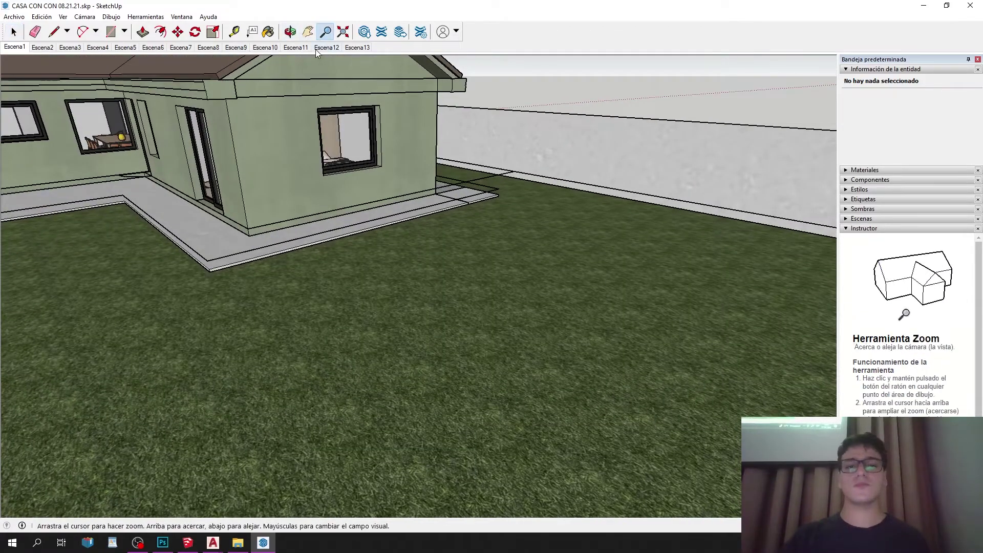
pyautogui.click(308, 31)
pyautogui.keyDown('shift'); pyautogui.moveTo(306, 102); pyautogui.dragTo(405, 237, button='middle'); pyautogui.keyUp('shift')
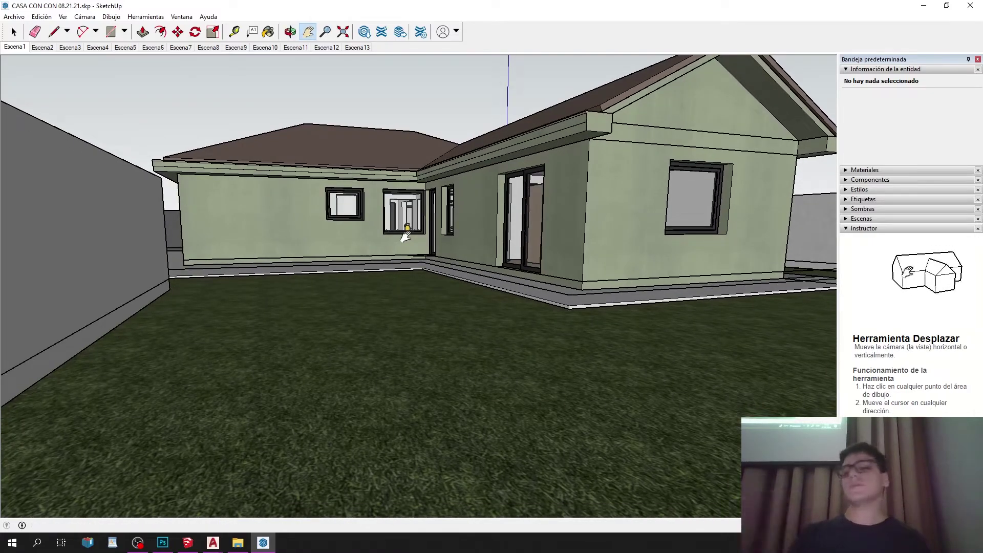
pyautogui.keyDown('shift'); pyautogui.moveTo(511, 213); pyautogui.dragTo(531, 219, button='middle'); pyautogui.keyUp('shift')
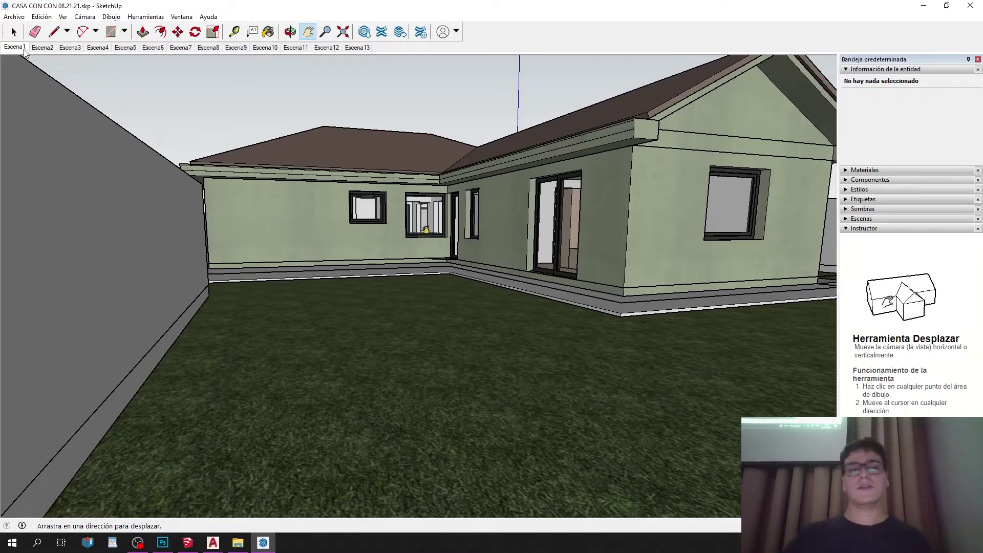
# Review the saved scenes of the house model in order, from Escena1 through Escena7.
pyautogui.click(16, 47)
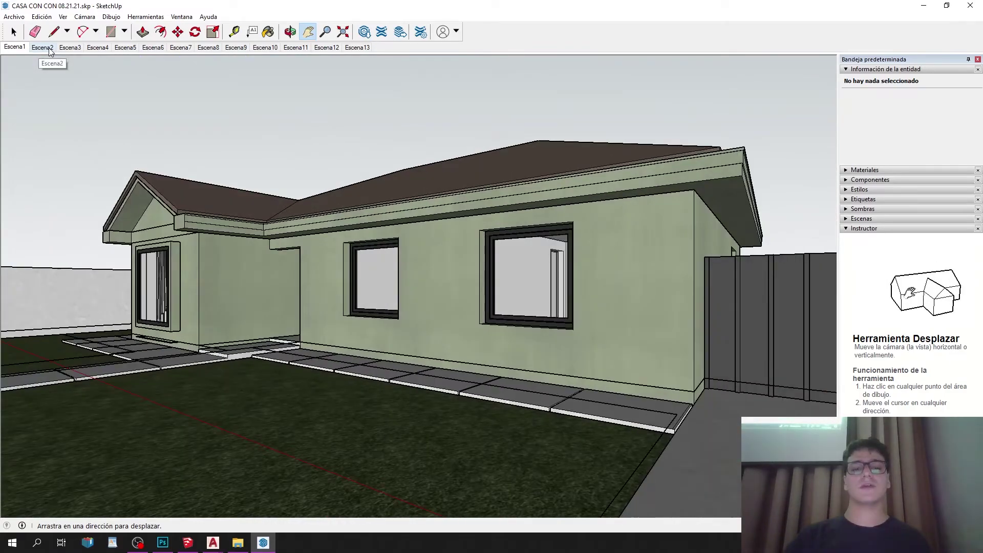
pyautogui.click(50, 49)
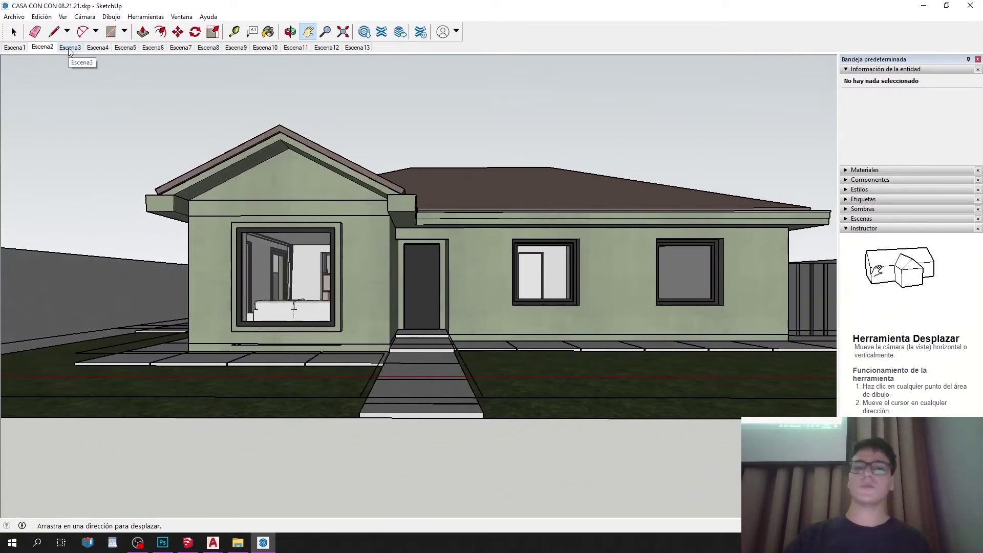
pyautogui.click(71, 49)
pyautogui.click(103, 48)
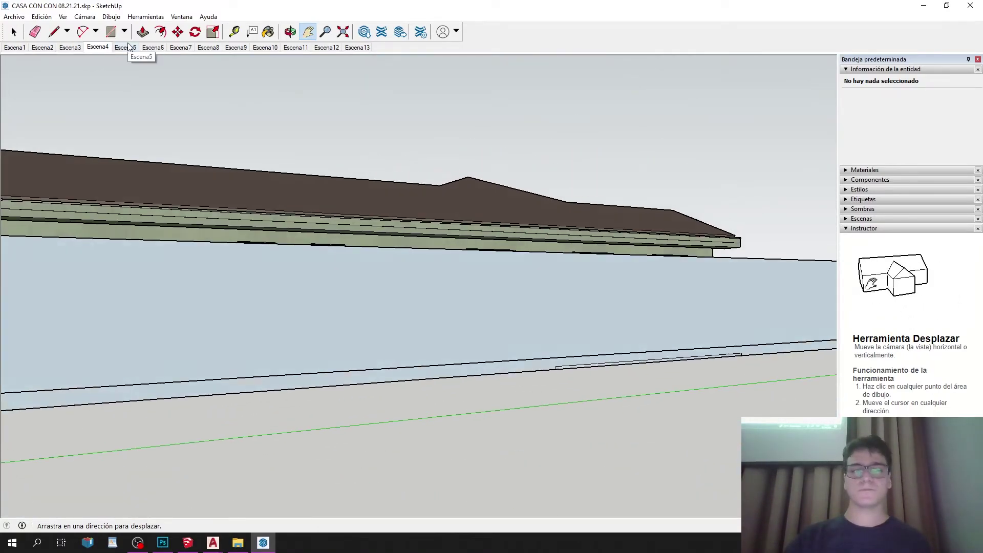
pyautogui.click(124, 47)
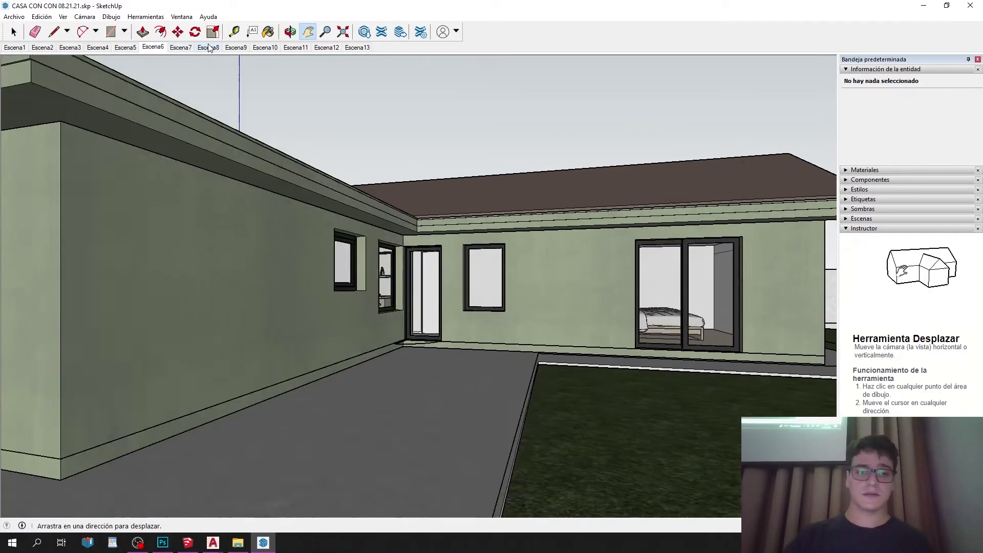
pyautogui.click(180, 47)
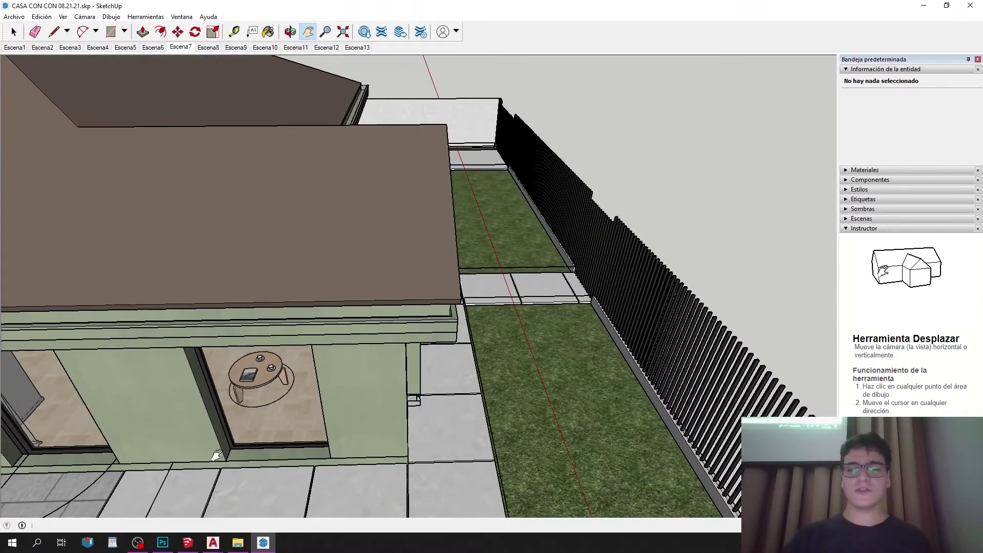
# Switch to the untitled SketchUp window and draw a rectangle on the ground beyond the house plan.
pyautogui.hotkey('alt', 'Tab')
pyautogui.moveTo(461, 266); pyautogui.dragTo(299, 389, button='middle')
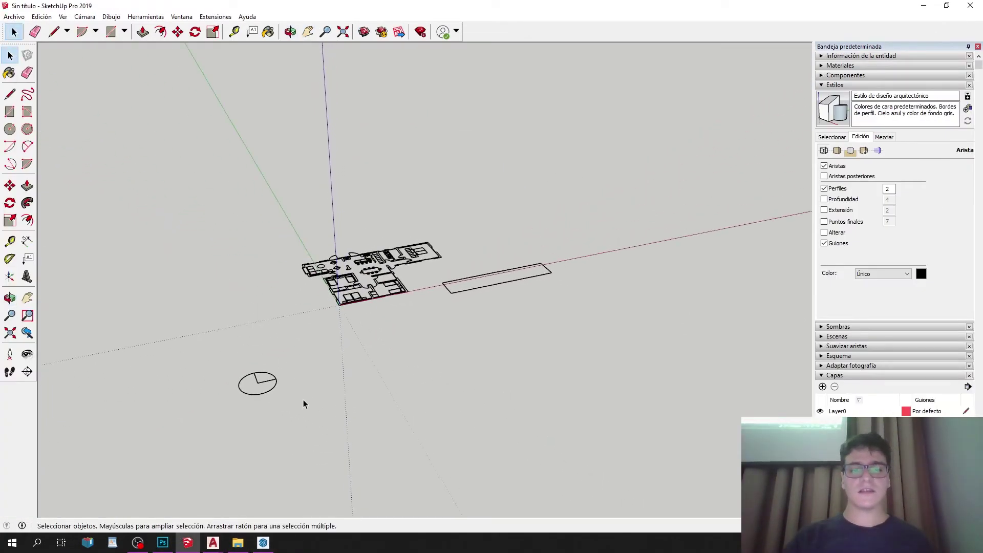
pyautogui.click(10, 112)
pyautogui.scroll(5, 468, 264)
pyautogui.click(463, 233)
pyautogui.click(582, 255)
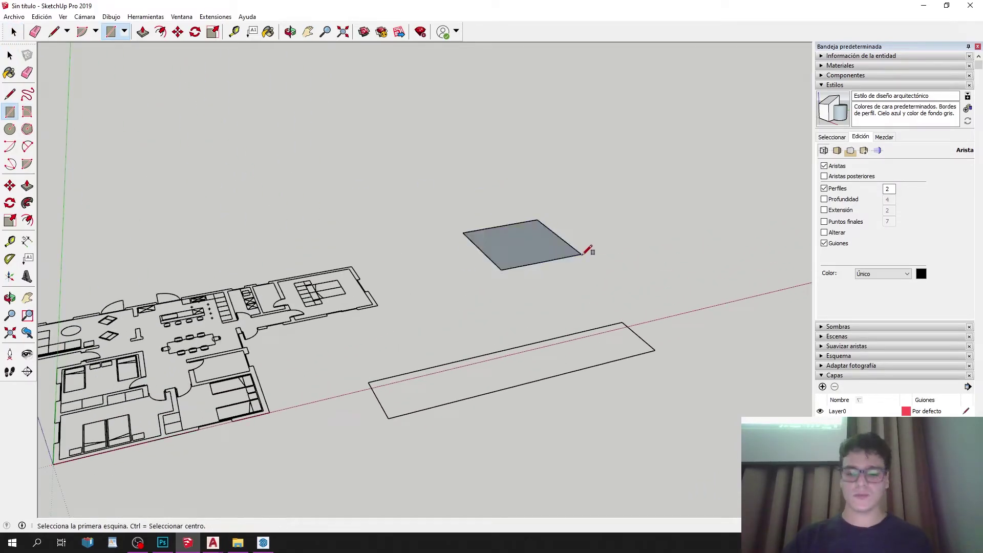
# Extrude the new rectangle upward into a tall box and view it in perspective beside the house plan.
pyautogui.press('p')
pyautogui.click(532, 237)
pyautogui.click(534, 141)
pyautogui.press('space')
pyautogui.moveTo(595, 277); pyautogui.dragTo(445, 242, button='middle')
pyautogui.scroll(-3, 317, 350)
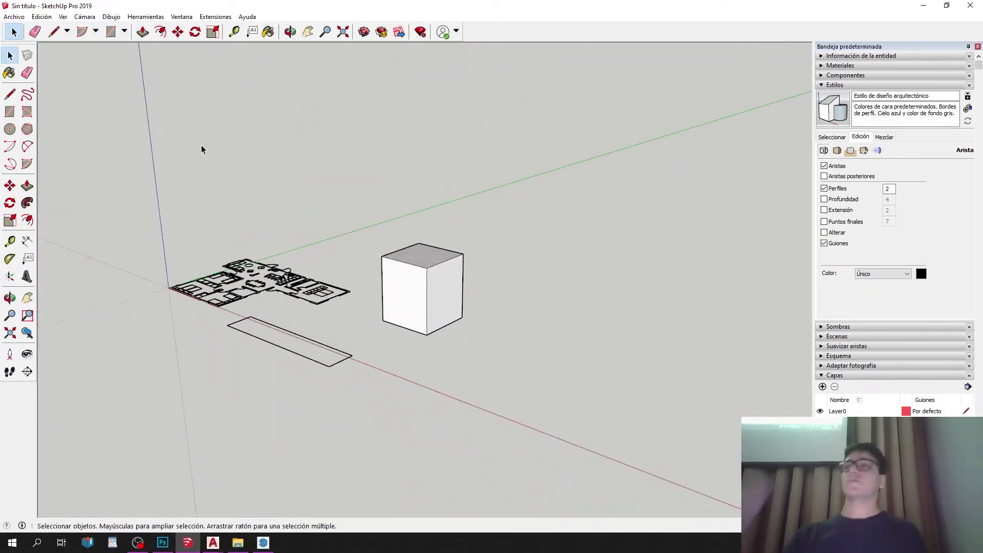
pyautogui.scroll(3, 502, 229)
pyautogui.scroll(2, 472, 245)
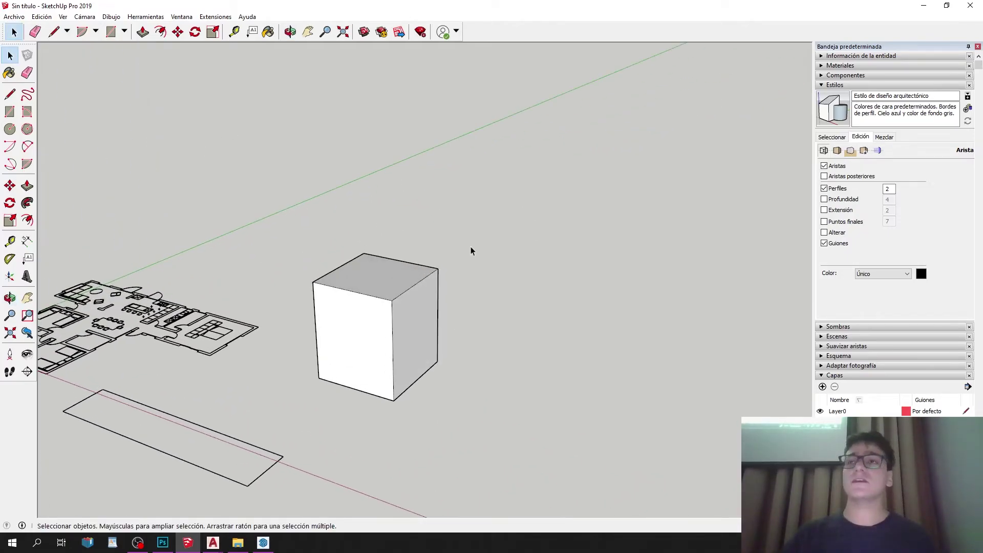
pyautogui.click(10, 94)
pyautogui.scroll(-5, 408, 184)
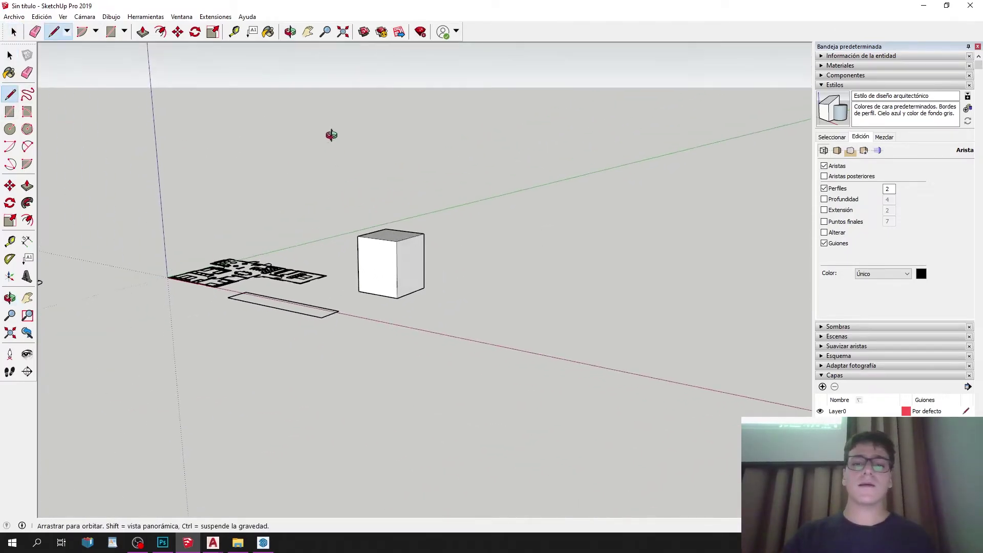
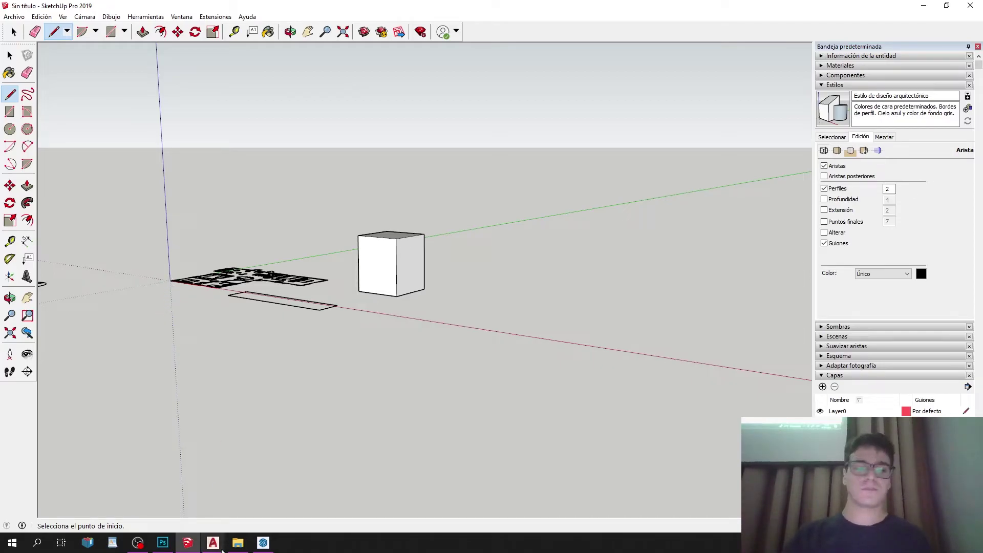
# Switch to Photoshop and brush a black horizontal horizon line across the full canvas on a new layer.
pyautogui.click(162, 542)
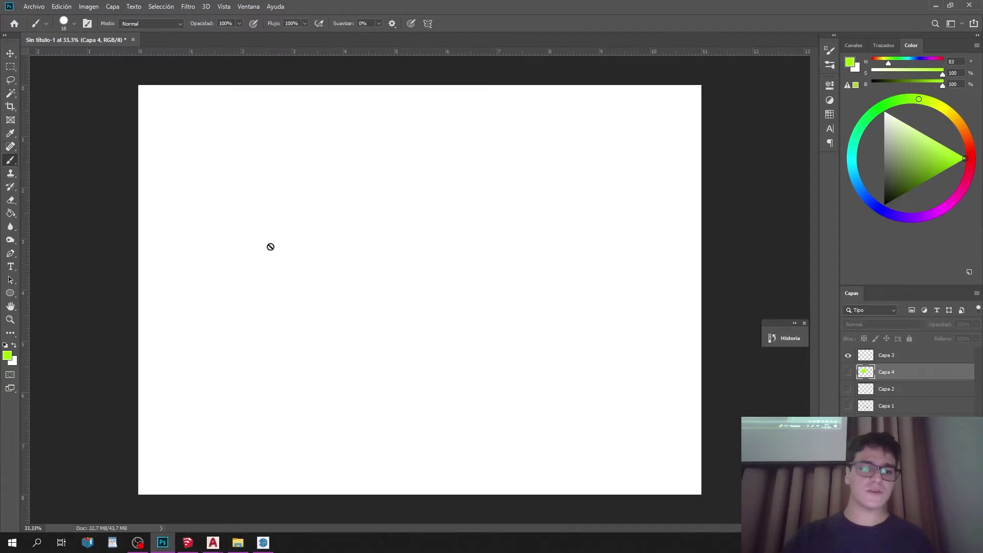
pyautogui.hotkey('ctrl', 'shift', 'alt', 'n')
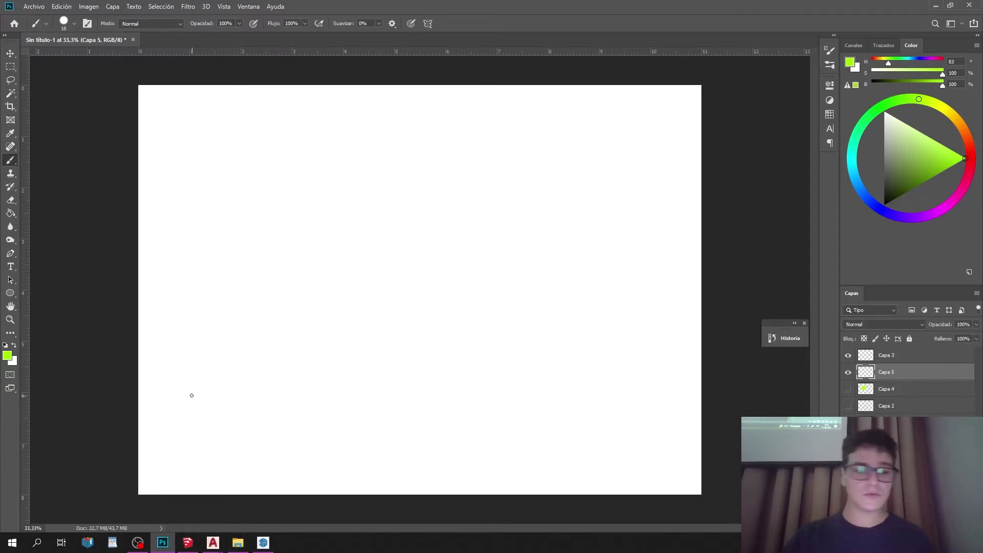
pyautogui.click(5, 345)
pyautogui.keyDown('shift'); pyautogui.moveTo(140, 277); pyautogui.dragTo(704, 277); pyautogui.keyUp('shift')
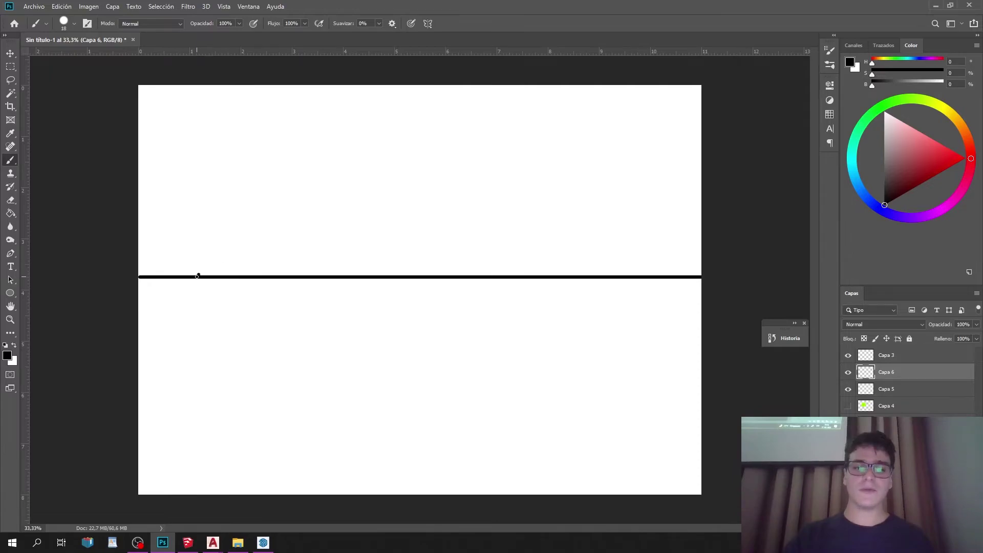
# On layer Capa 6, draw two red lines from a left vanishing point and two blue lines from a right one, forming a diamond around the horizon.
pyautogui.click(963, 157)
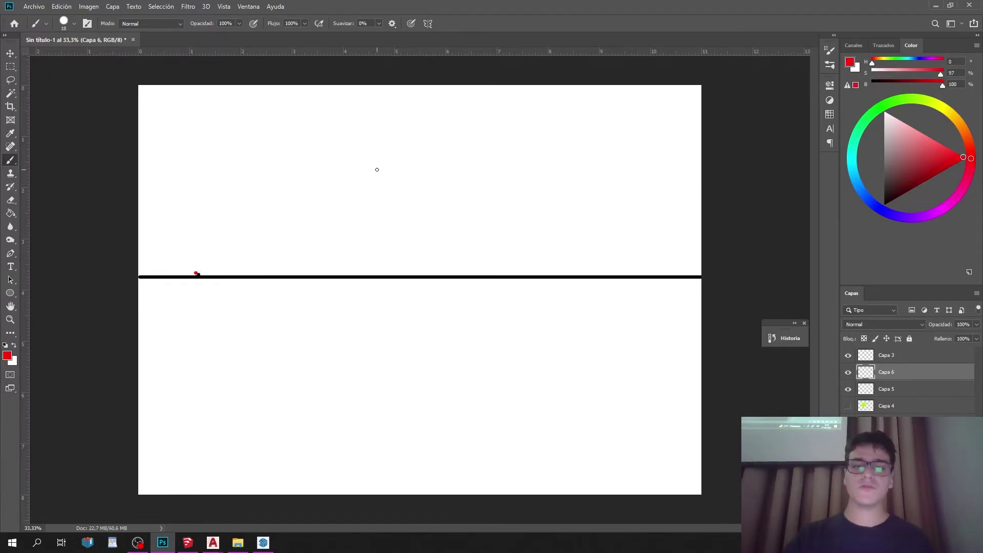
pyautogui.keyDown('shift'); pyautogui.click(405, 148); pyautogui.keyUp('shift')
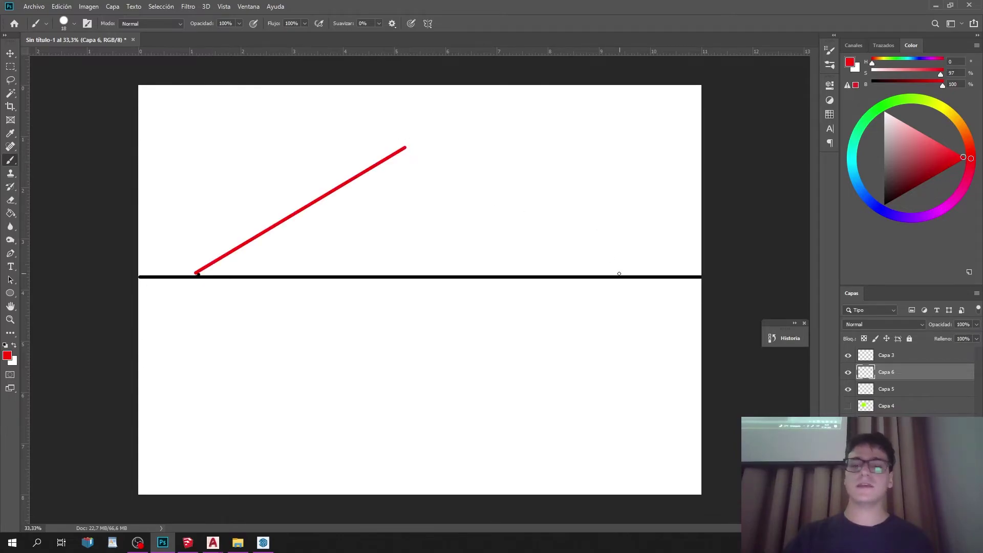
pyautogui.click(882, 210)
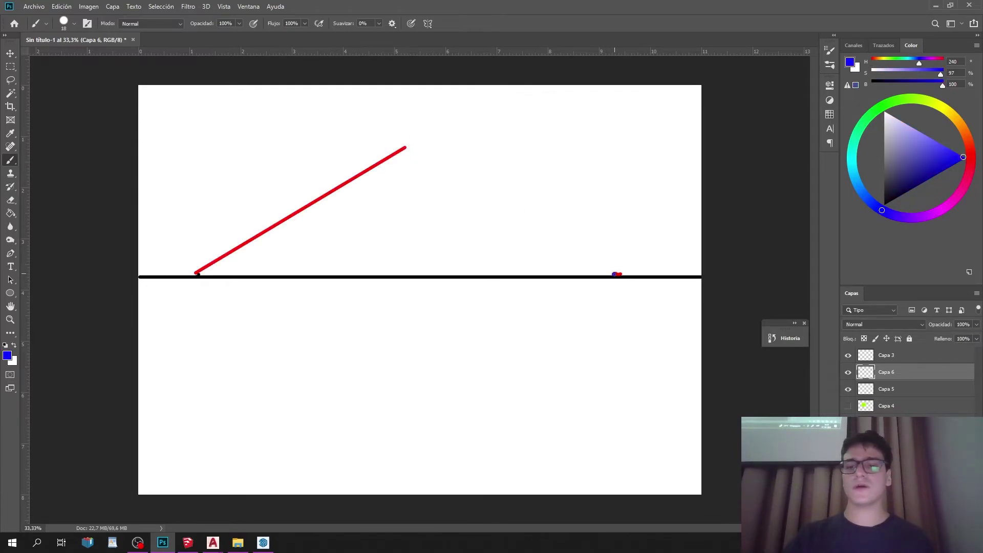
pyautogui.keyDown('shift'); pyautogui.click(408, 146); pyautogui.keyUp('shift')
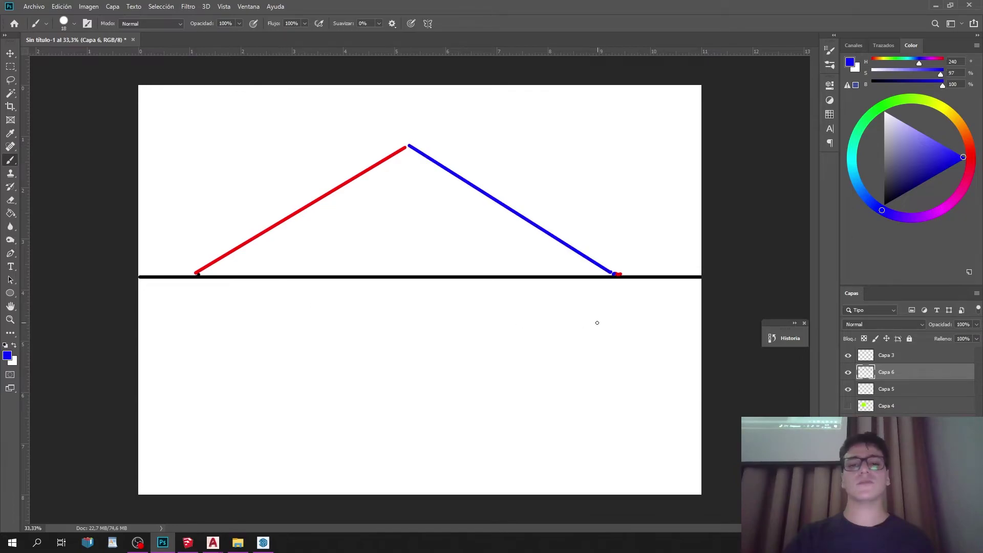
pyautogui.keyDown('shift'); pyautogui.click(430, 396); pyautogui.keyUp('shift')
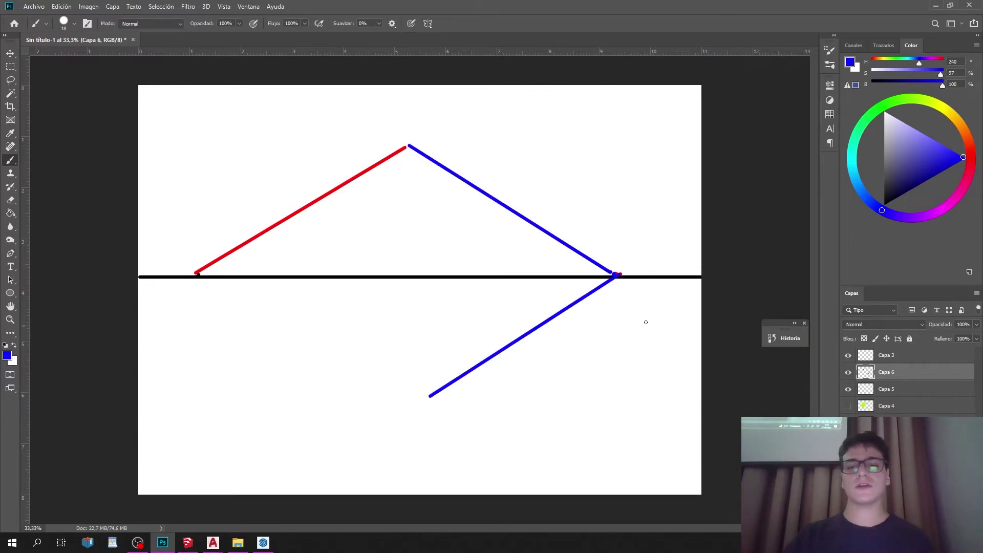
pyautogui.click(971, 153)
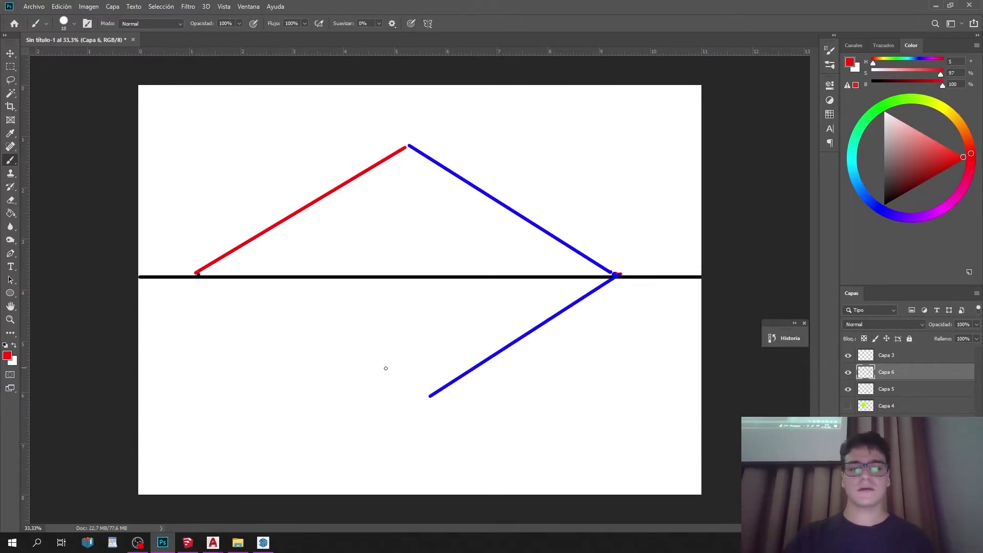
pyautogui.keyDown('shift'); pyautogui.click(401, 402); pyautogui.keyUp('shift')
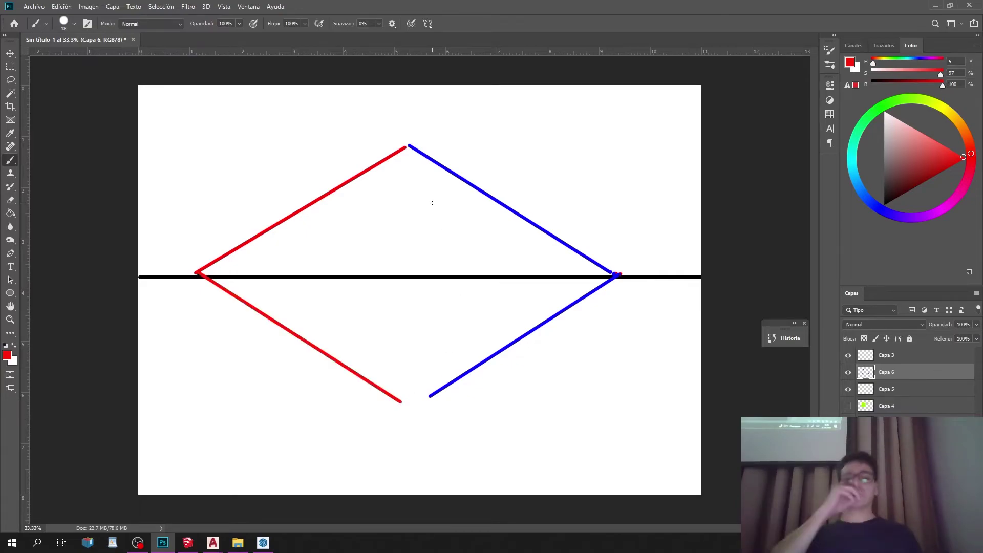
# Draw three pale pink vertical edges between the converging lines and handwrite a label beside each vanishing point.
pyautogui.click(897, 119)
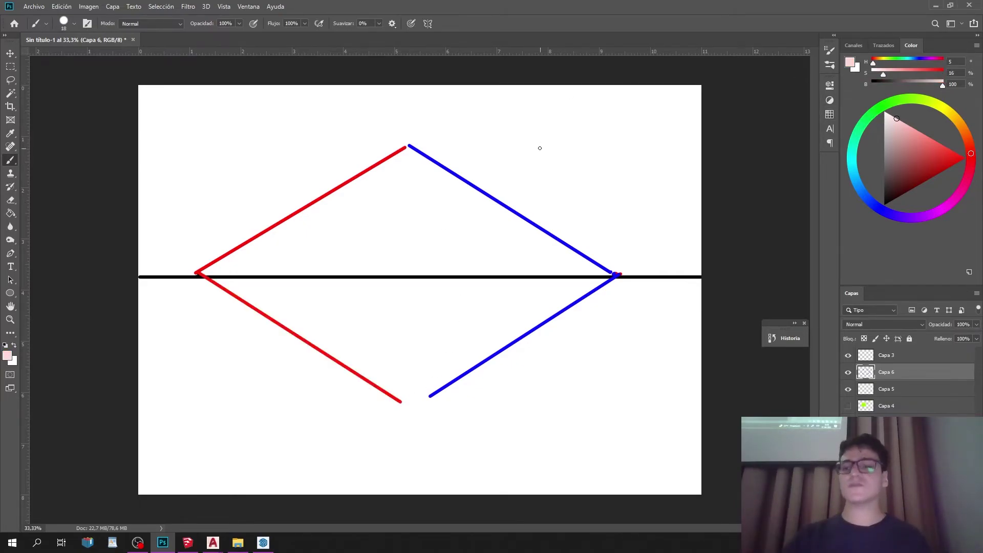
pyautogui.keyDown('shift'); pyautogui.click(412, 397); pyautogui.keyUp('shift')
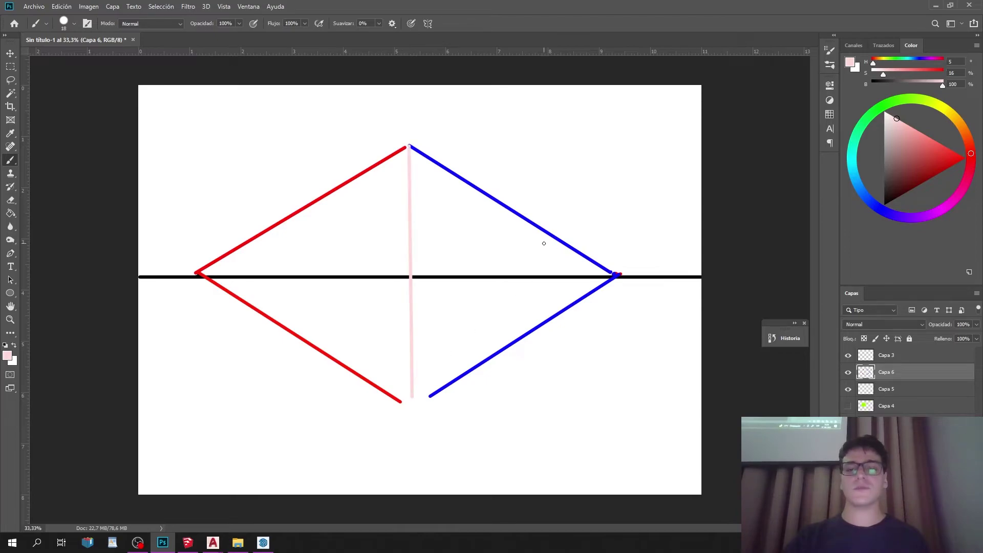
pyautogui.keyDown('shift'); pyautogui.click(534, 335); pyautogui.keyUp('shift')
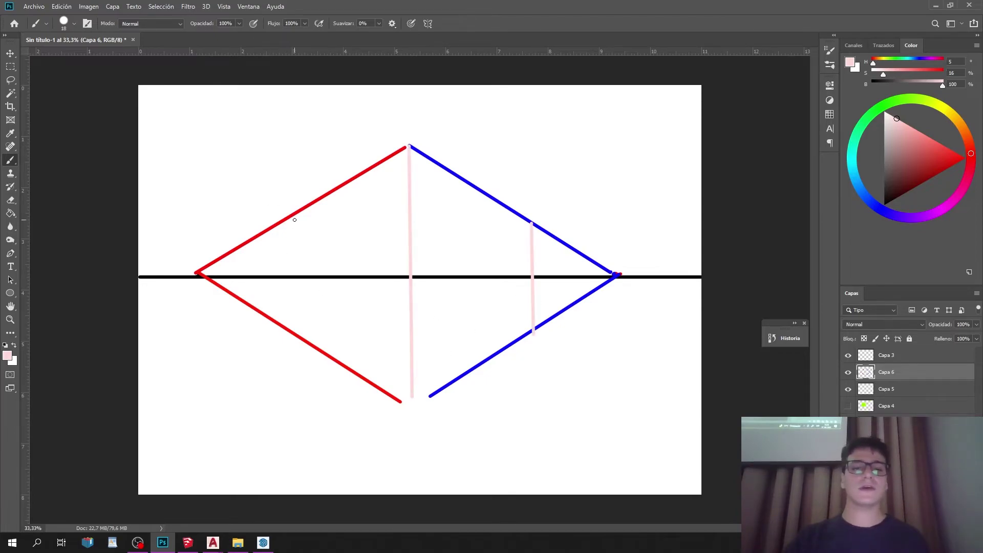
pyautogui.keyDown('shift'); pyautogui.click(301, 328); pyautogui.keyUp('shift')
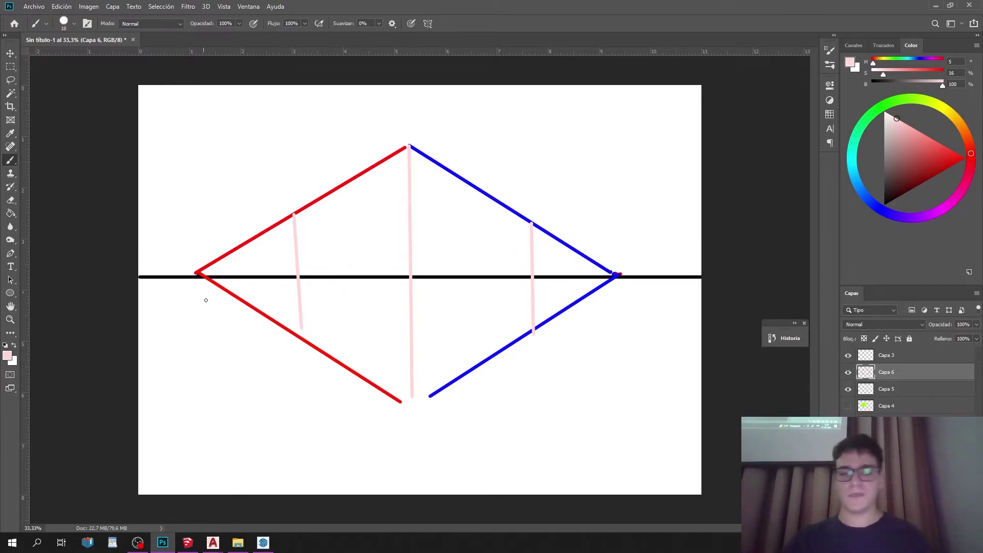
pyautogui.moveTo(623, 226); pyautogui.dragTo(625, 255)
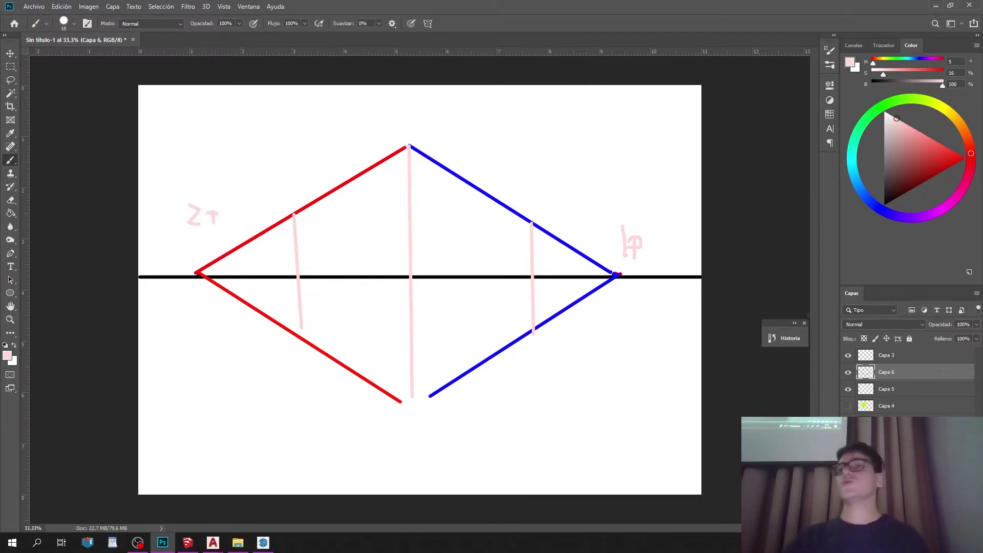
# Hide layer Capa 6 so only the horizon line shows, and set the brush colour to red.
pyautogui.click(848, 372)
pyautogui.click(11, 53)
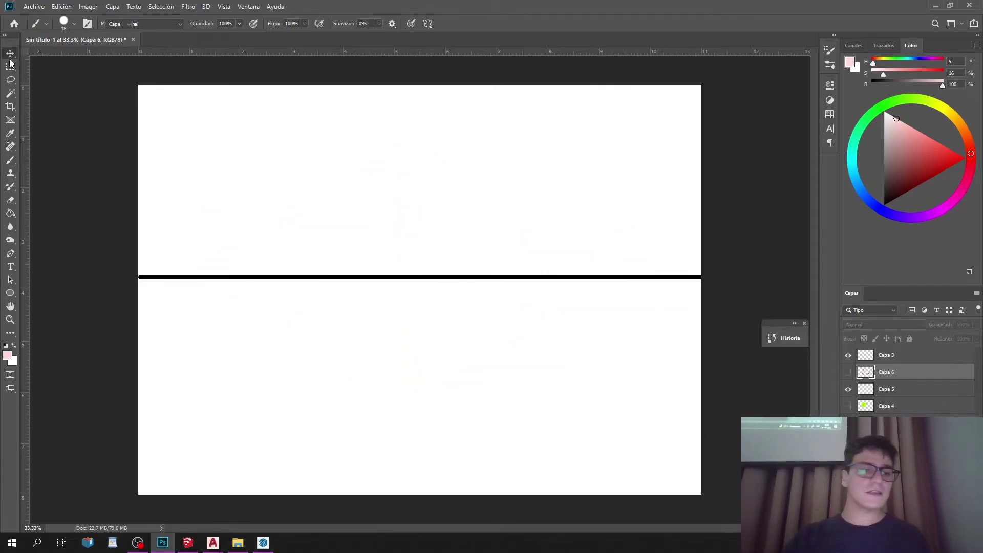
pyautogui.click(10, 160)
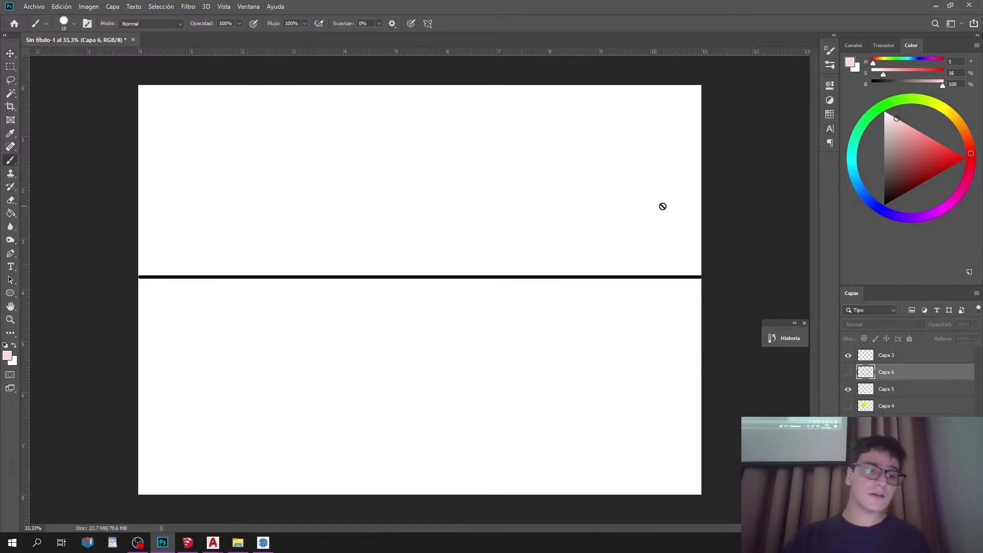
pyautogui.click(954, 161)
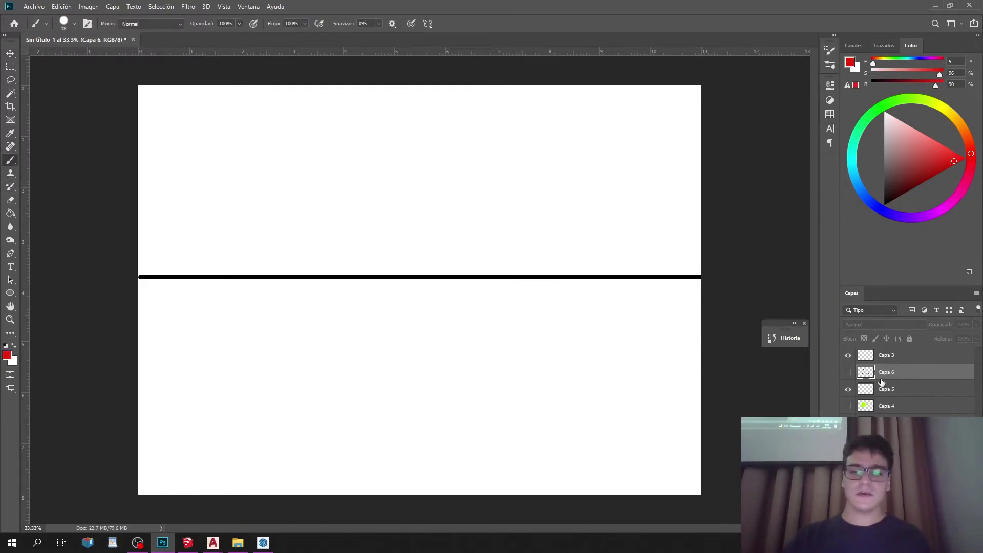
# On a new layer, draw red lines converging on one central vanishing point at the horizon and connect their outer ends into a frame.
pyautogui.click(954, 527)
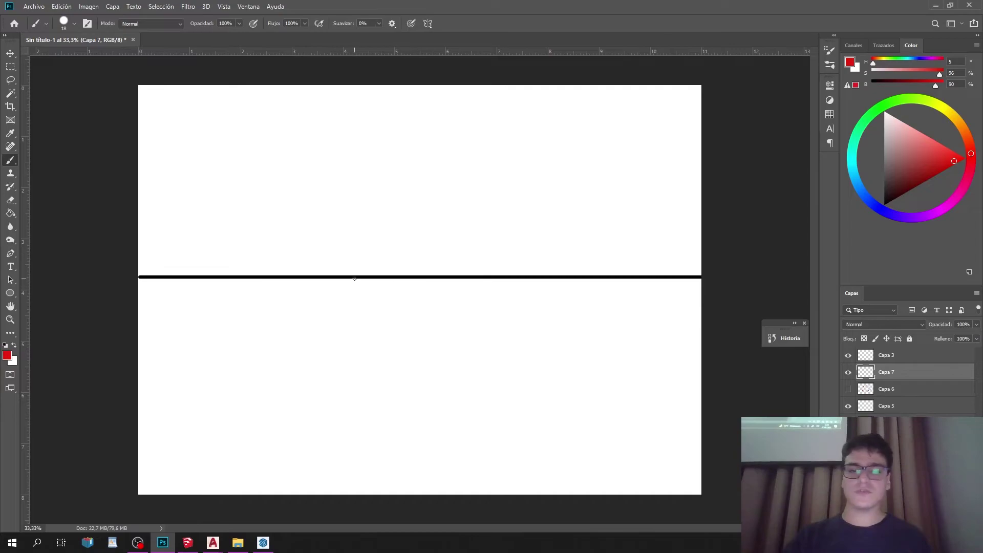
pyautogui.keyDown('shift'); pyautogui.click(288, 152); pyautogui.keyUp('shift')
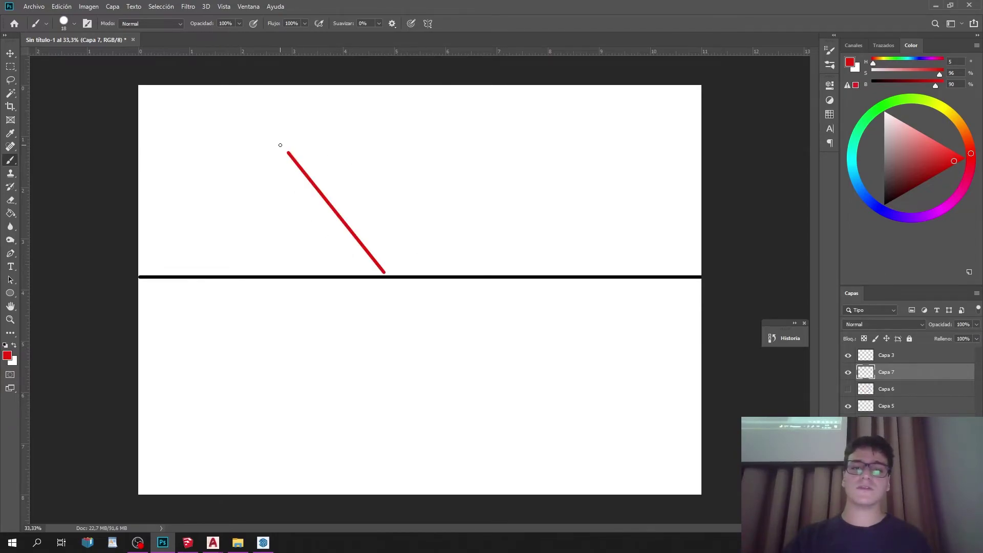
pyautogui.keyDown('shift'); pyautogui.moveTo(288, 153); pyautogui.dragTo(559, 166); pyautogui.keyUp('shift')
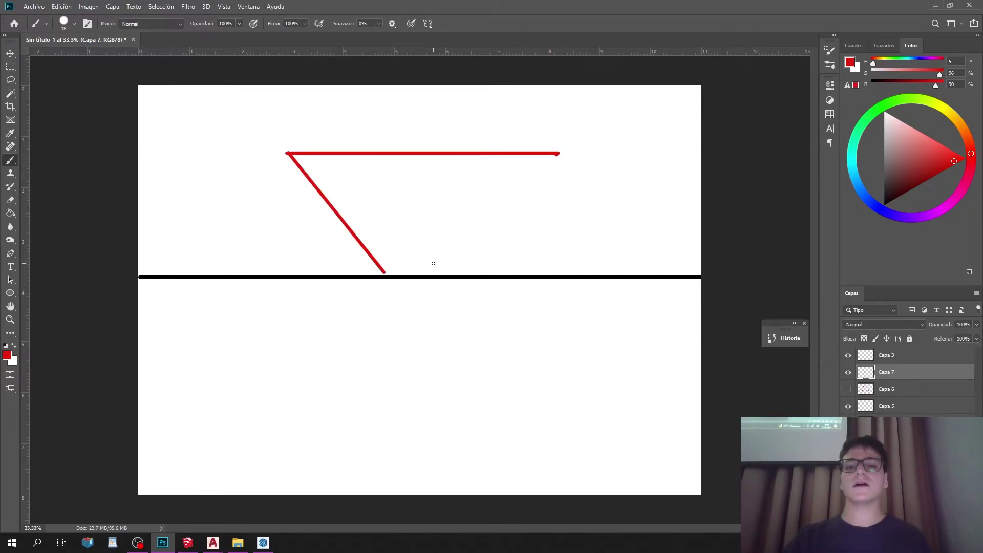
pyautogui.keyDown('shift'); pyautogui.click(385, 284); pyautogui.keyUp('shift')
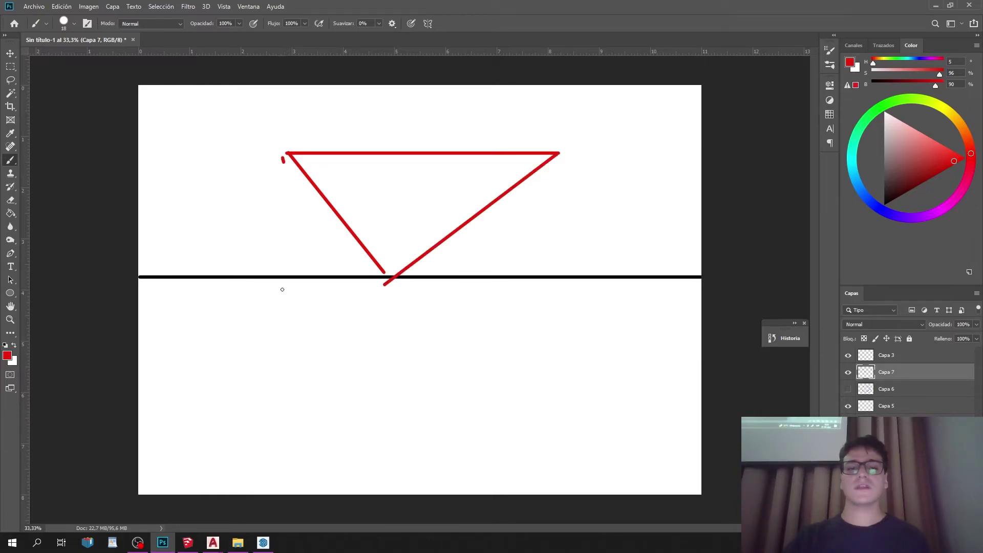
pyautogui.keyDown('shift'); pyautogui.click(288, 404); pyautogui.keyUp('shift')
pyautogui.keyDown('shift'); pyautogui.click(385, 283); pyautogui.keyUp('shift')
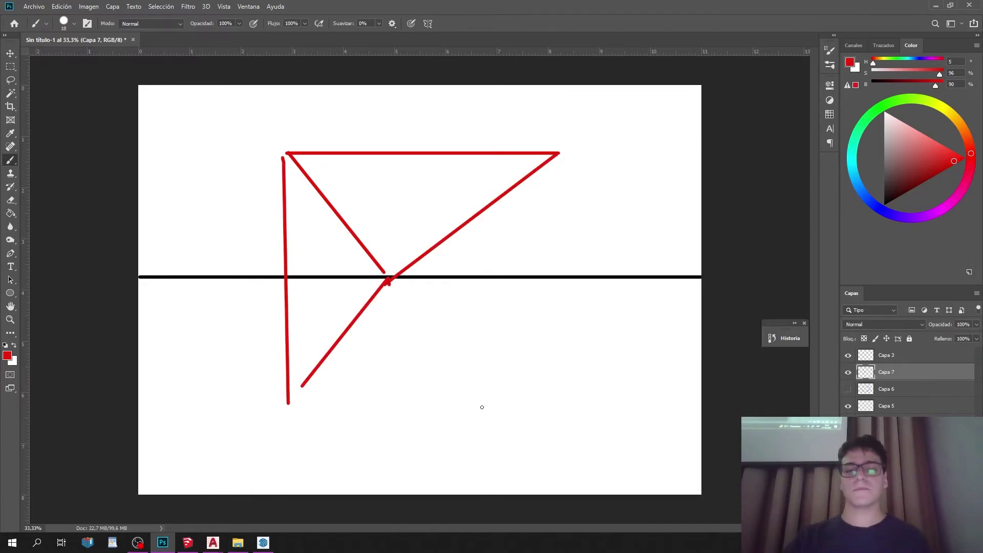
pyautogui.keyDown('shift'); pyautogui.click(523, 407); pyautogui.keyUp('shift')
pyautogui.keyDown('shift'); pyautogui.click(559, 152); pyautogui.keyUp('shift')
pyautogui.keyDown('shift'); pyautogui.click(528, 400); pyautogui.keyUp('shift')
pyautogui.keyDown('shift'); pyautogui.click(292, 401); pyautogui.keyUp('shift')
# Undo the red one-point perspective strokes on layer Capa 7.
pyautogui.hotkey('ctrl', 'z')
pyautogui.hotkey('ctrl', 'z')
pyautogui.hotkey('ctrl', 'z')
pyautogui.hotkey('ctrl', 'z')
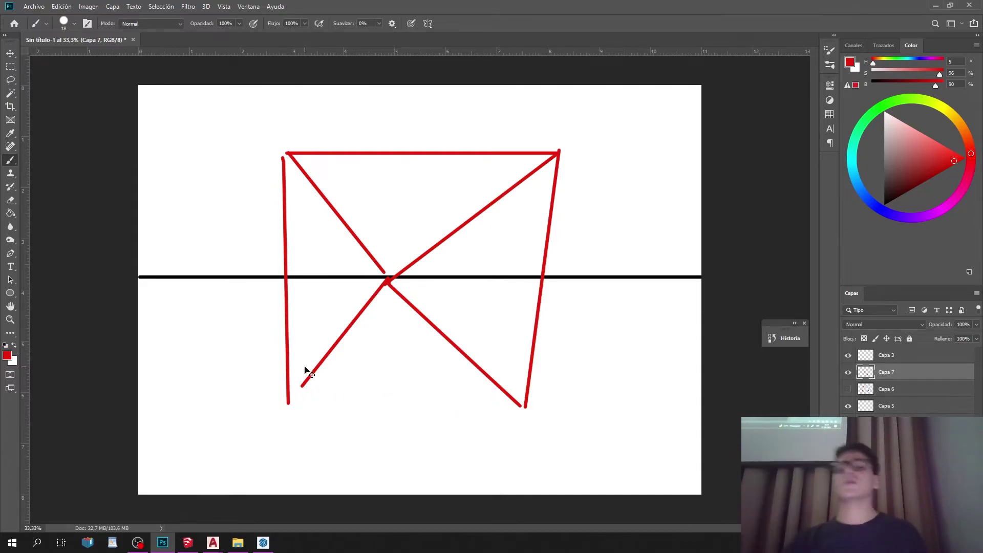
pyautogui.hotkey('ctrl', 'z')
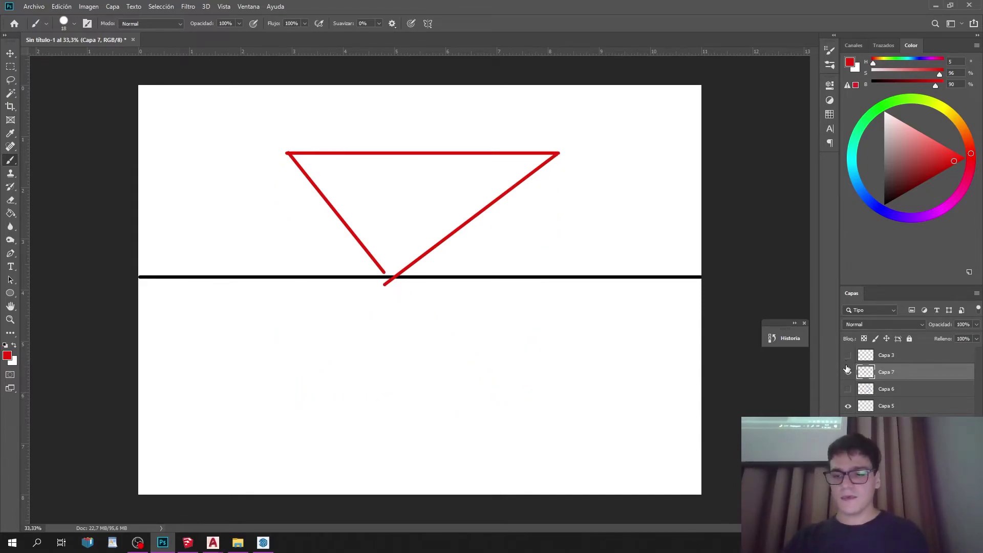
pyautogui.hotkey('ctrl', 'z')
pyautogui.hotkey('ctrl', 'z')
pyautogui.hotkey('ctrl', 'z')
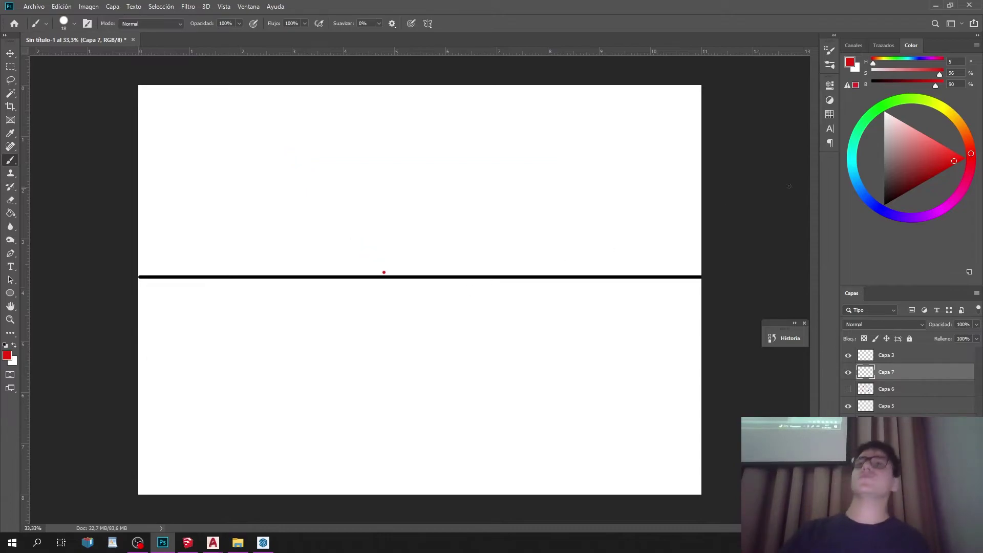
# Hide layers Capa 3 and Capa 7 and show layer Capa 6 with the red and blue perspective sketch.
pyautogui.click(890, 214)
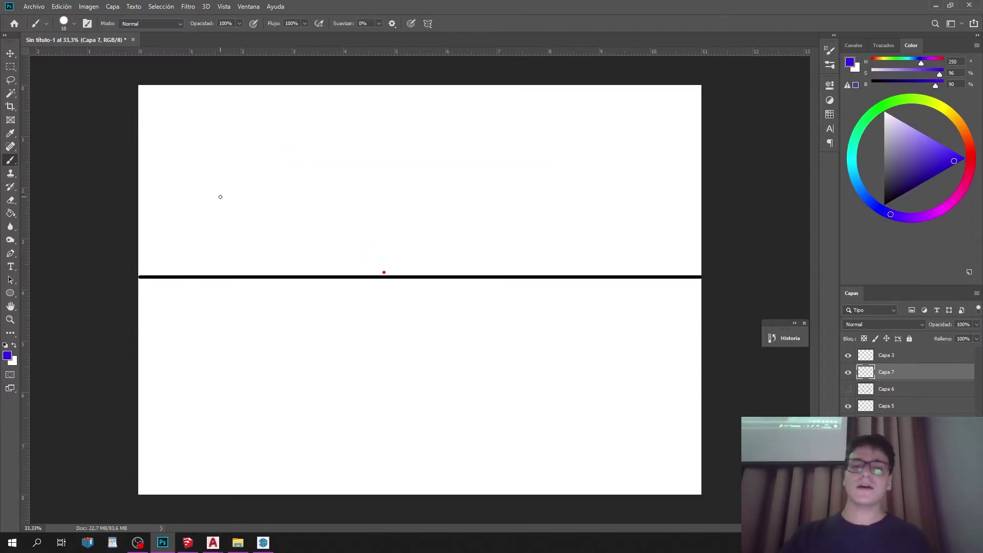
pyautogui.hotkey('ctrl', 'z')
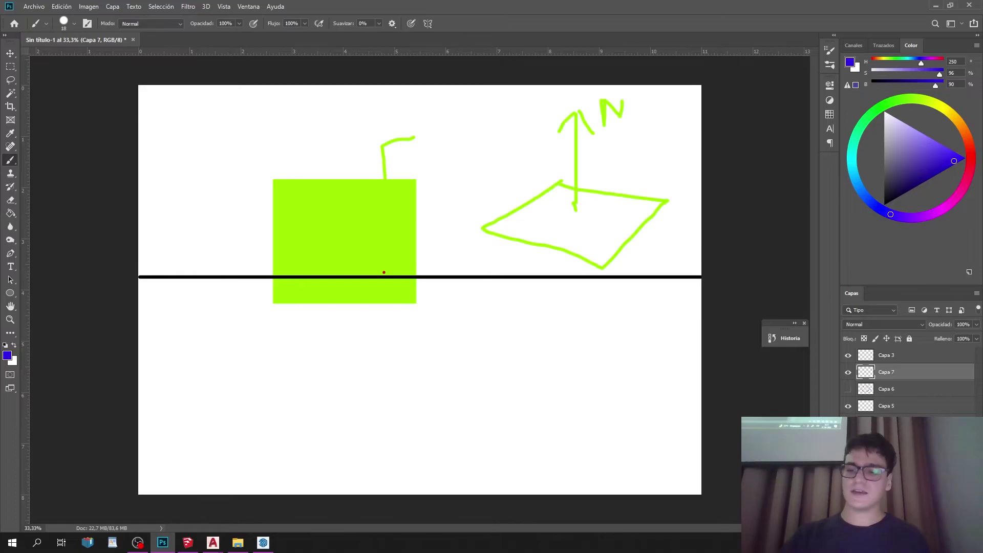
pyautogui.click(848, 389)
pyautogui.click(849, 354)
pyautogui.click(849, 389)
pyautogui.click(849, 422)
pyautogui.click(848, 440)
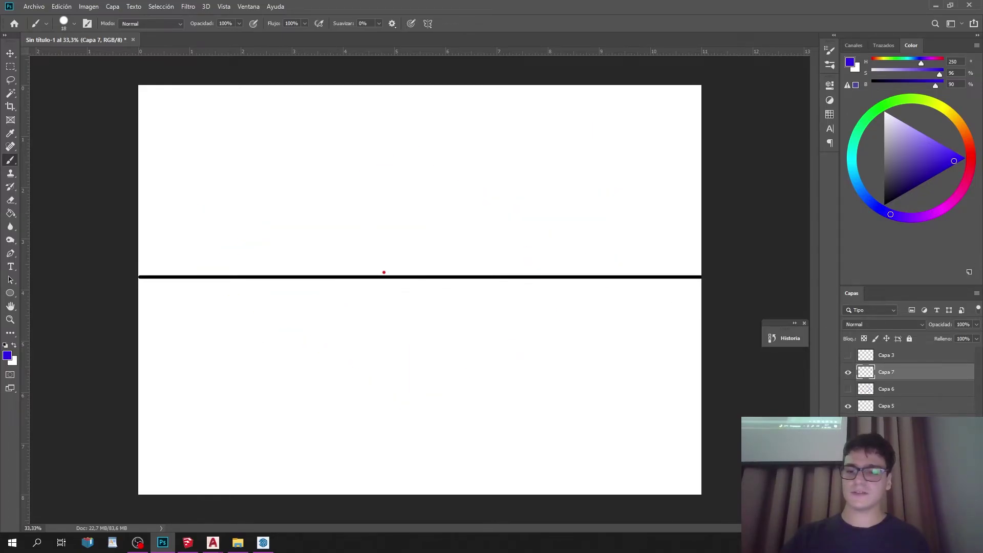
pyautogui.click(849, 388)
pyautogui.click(848, 372)
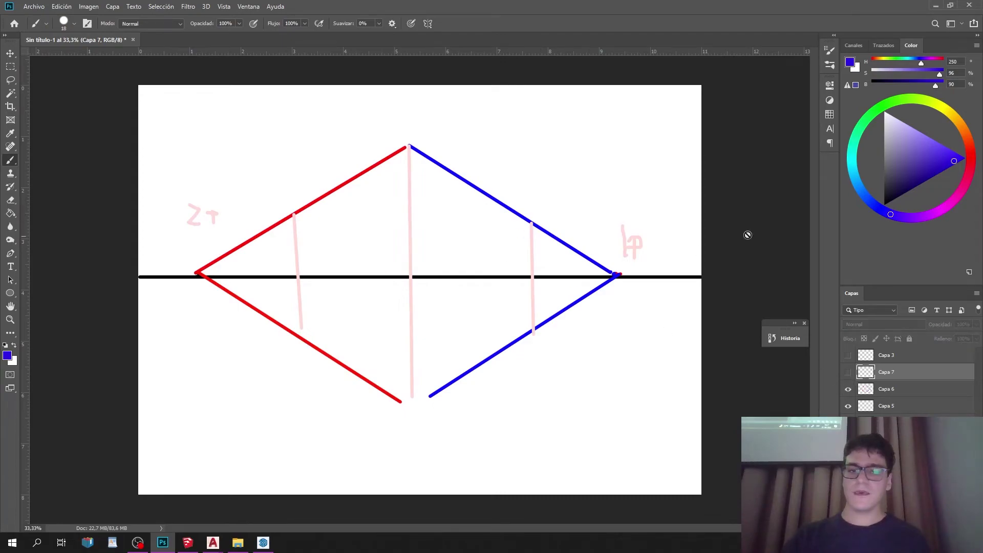
# On a new layer, draw three violet lines converging downward over the vertical edges and mark a labelled third vanishing point below them.
pyautogui.click(935, 140)
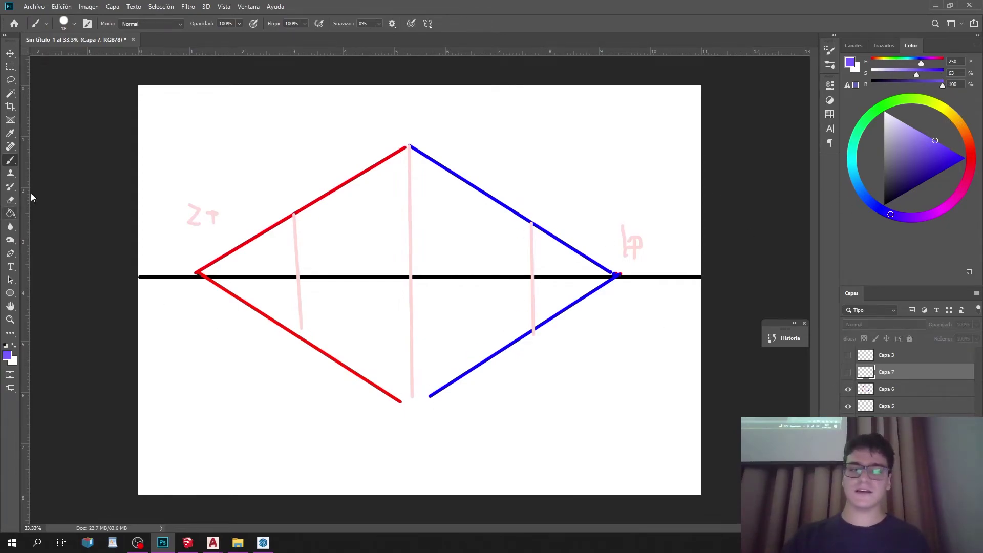
pyautogui.hotkey('ctrl', 'shift', 'alt', 'n')
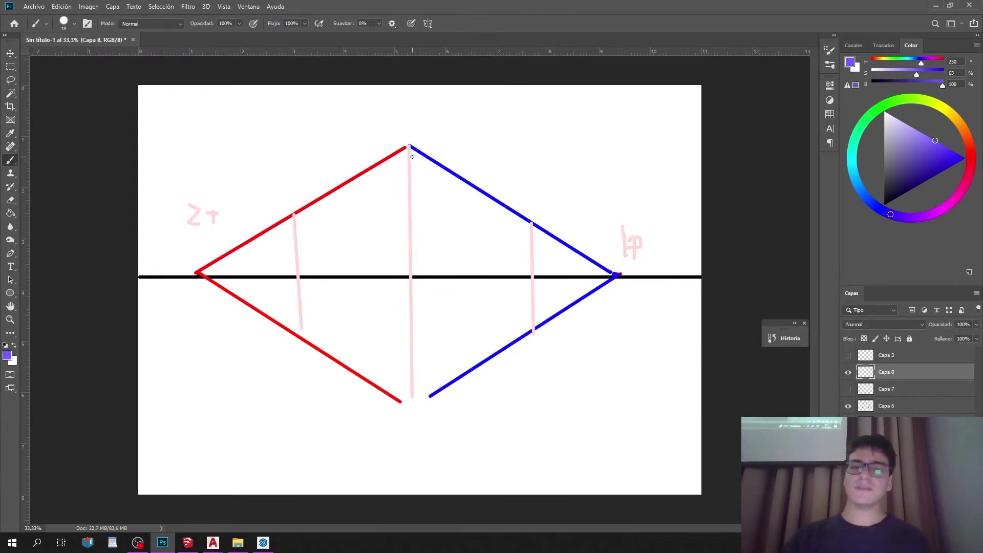
pyautogui.moveTo(396, 113); pyautogui.dragTo(398, 174)
pyautogui.hotkey('ctrl', 'z')
pyautogui.keyDown('shift'); pyautogui.click(425, 437); pyautogui.keyUp('shift')
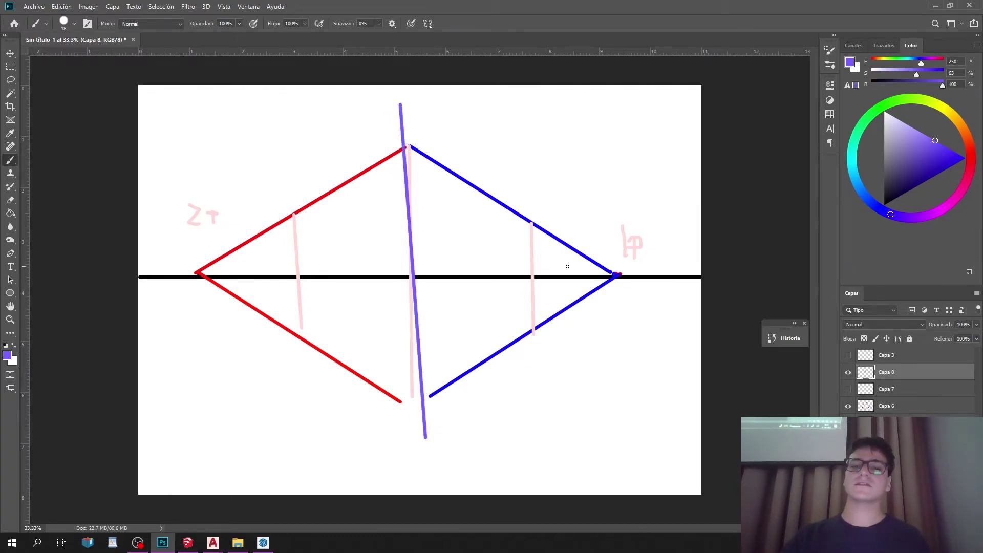
pyautogui.keyDown('shift'); pyautogui.click(506, 402); pyautogui.keyUp('shift')
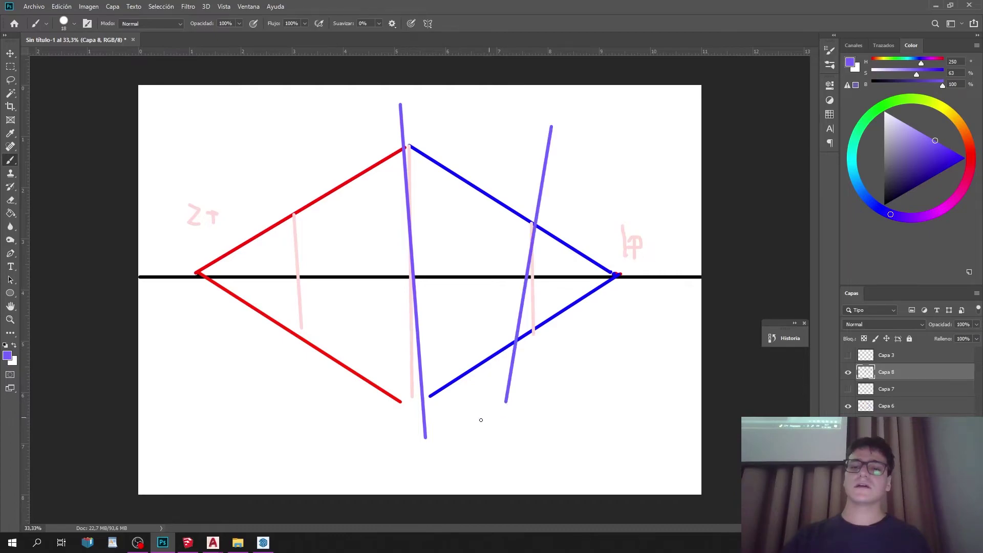
pyautogui.keyDown('shift'); pyautogui.click(331, 415); pyautogui.keyUp('shift')
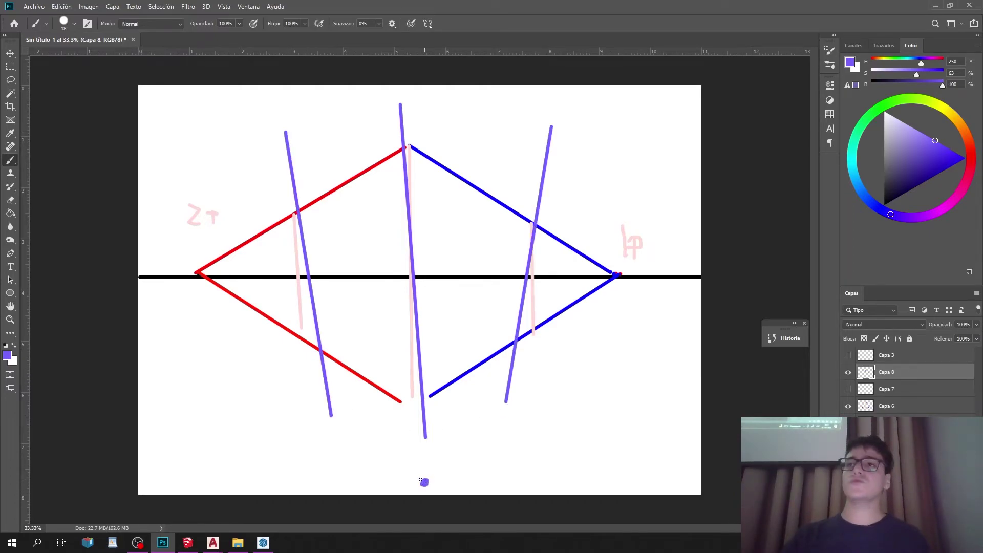
pyautogui.moveTo(461, 446)
pyautogui.mouseDown()
pyautogui.moveTo(457, 466)
pyautogui.moveTo(494, 490)
pyautogui.mouseUp()
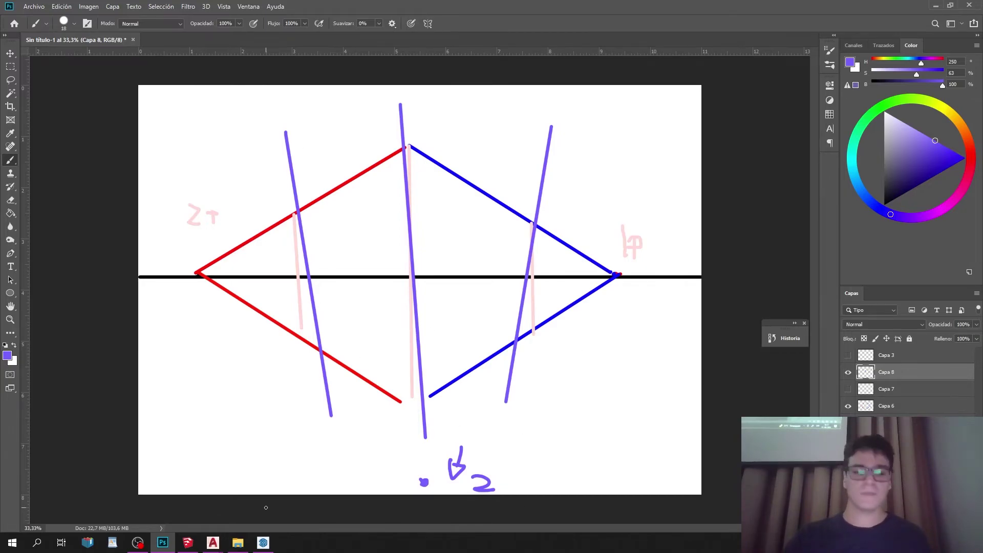
# Switch to the SketchUp house model and orbit the view to look up at the house corner.
pyautogui.click(263, 543)
pyautogui.moveTo(476, 369)
pyautogui.mouseDown(button='middle')
pyautogui.moveTo(466, 285)
pyautogui.moveTo(370, 184)
pyautogui.moveTo(399, 325)
pyautogui.moveTo(314, 210)
pyautogui.moveTo(463, 389)
pyautogui.moveTo(517, 299)
pyautogui.moveTo(588, 378)
pyautogui.moveTo(484, 284)
pyautogui.mouseUp(button='middle')
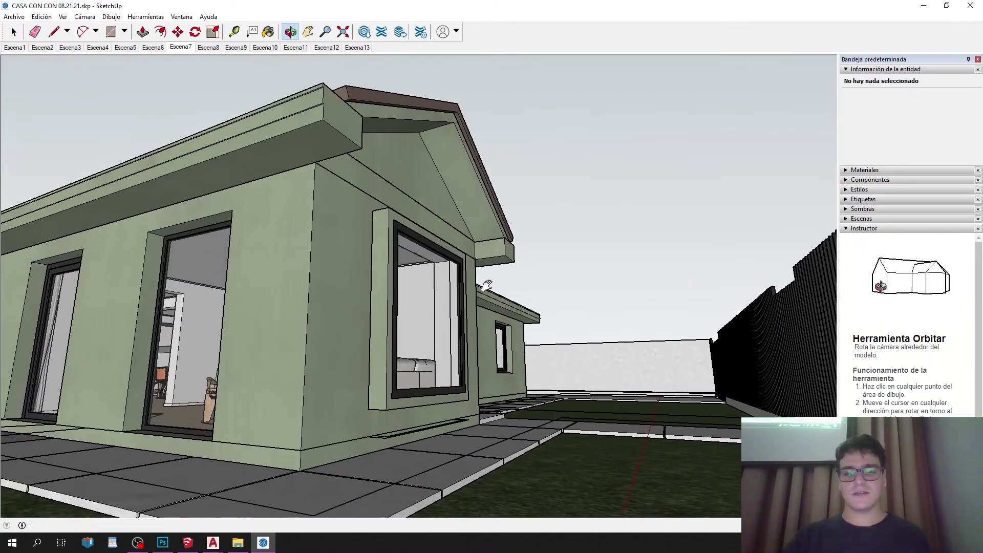
pyautogui.press('h')
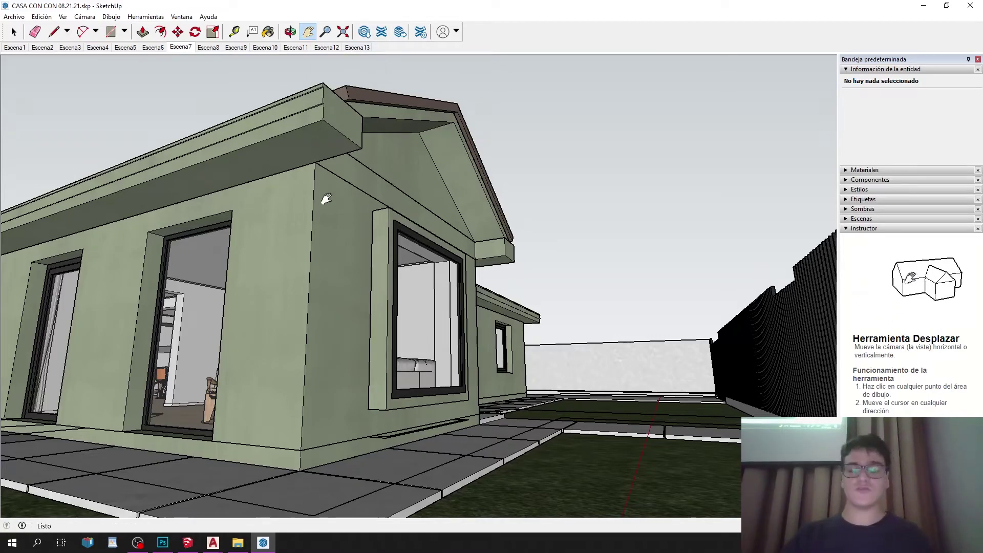
# Return to Photoshop, hide the perspective sketch layers and add a new empty layer.
pyautogui.click(163, 542)
pyautogui.moveTo(848, 372); pyautogui.dragTo(849, 451)
pyautogui.hotkey('ctrl', 'shift', 'alt', 'n')
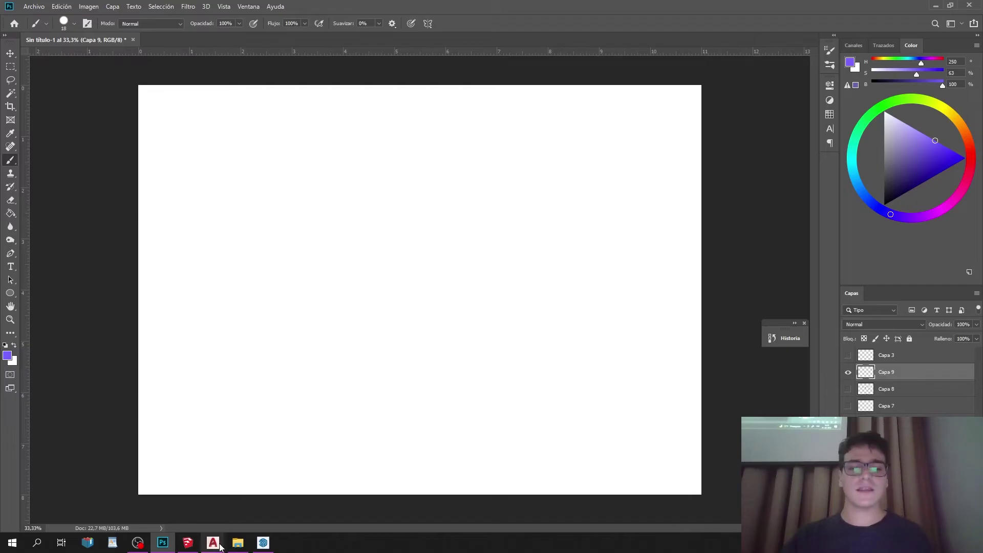
# Switch to the SketchUp house model and set its camera to two-point perspective.
pyautogui.click(263, 542)
pyautogui.moveTo(366, 220); pyautogui.dragTo(338, 221)
pyautogui.press('h')
pyautogui.click(85, 17)
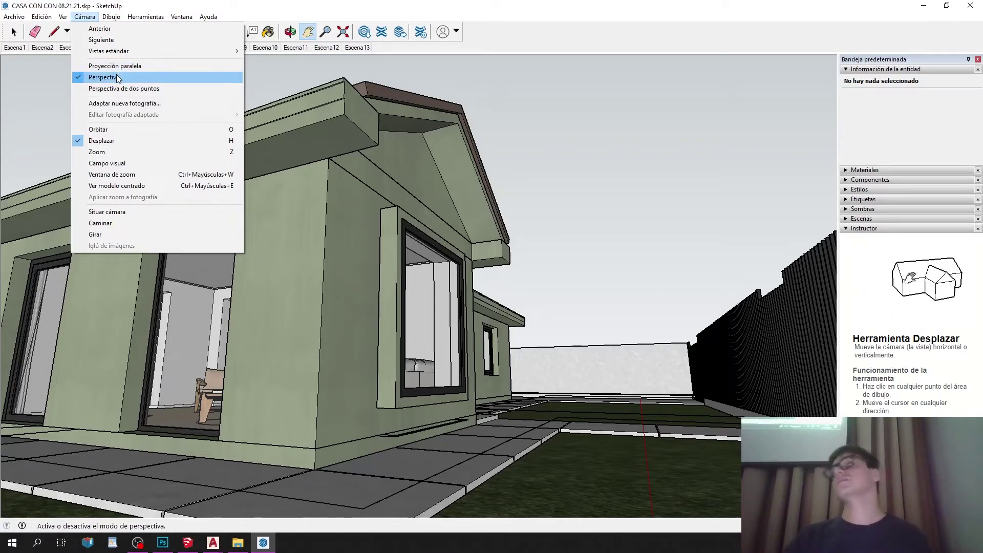
pyautogui.click(133, 90)
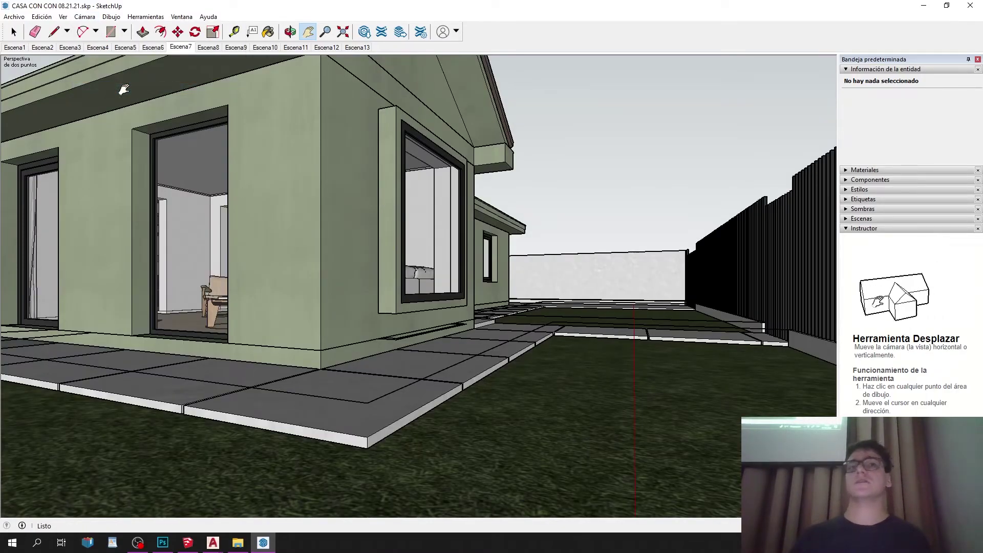
# Back in Photoshop, draw a long violet horizontal line on layer Capa 9 with a small figure at one end and a circled H at the other.
pyautogui.click(923, 5)
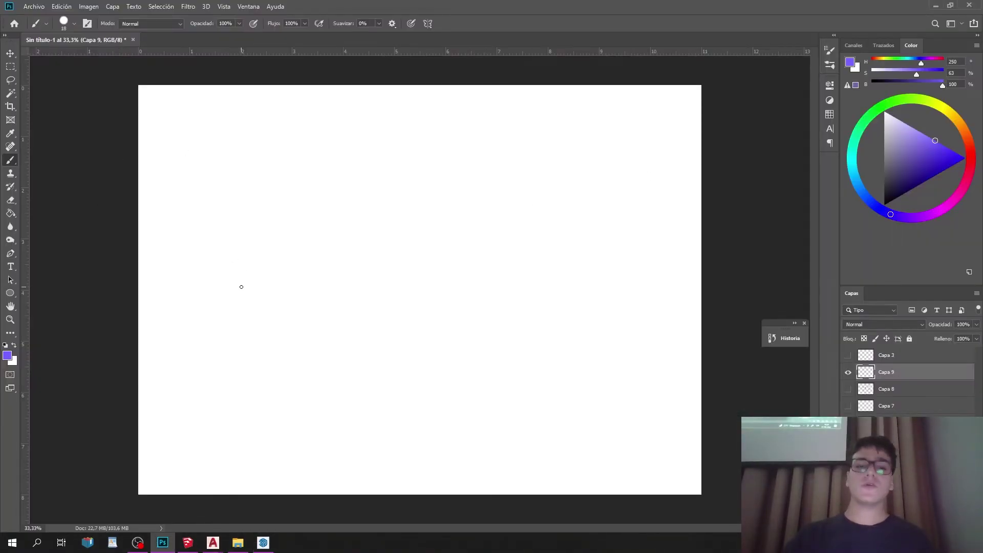
pyautogui.keyDown('shift'); pyautogui.moveTo(206, 272); pyautogui.dragTo(668, 271); pyautogui.keyUp('shift')
pyautogui.moveTo(193, 289); pyautogui.dragTo(195, 272)
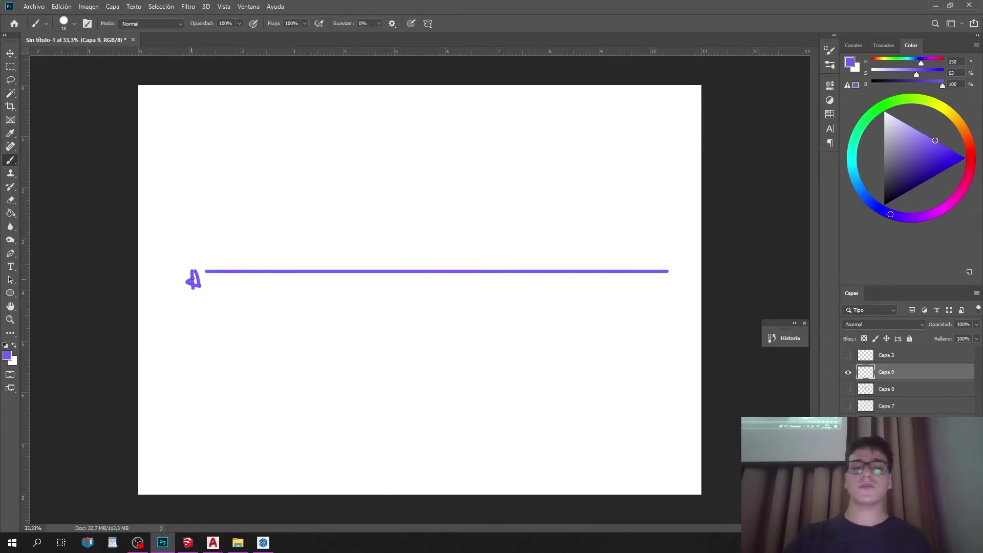
pyautogui.moveTo(686, 259); pyautogui.dragTo(685, 282)
pyautogui.moveTo(674, 269)
pyautogui.mouseDown()
pyautogui.moveTo(691, 262)
pyautogui.moveTo(666, 279)
pyautogui.moveTo(679, 235)
pyautogui.mouseUp()
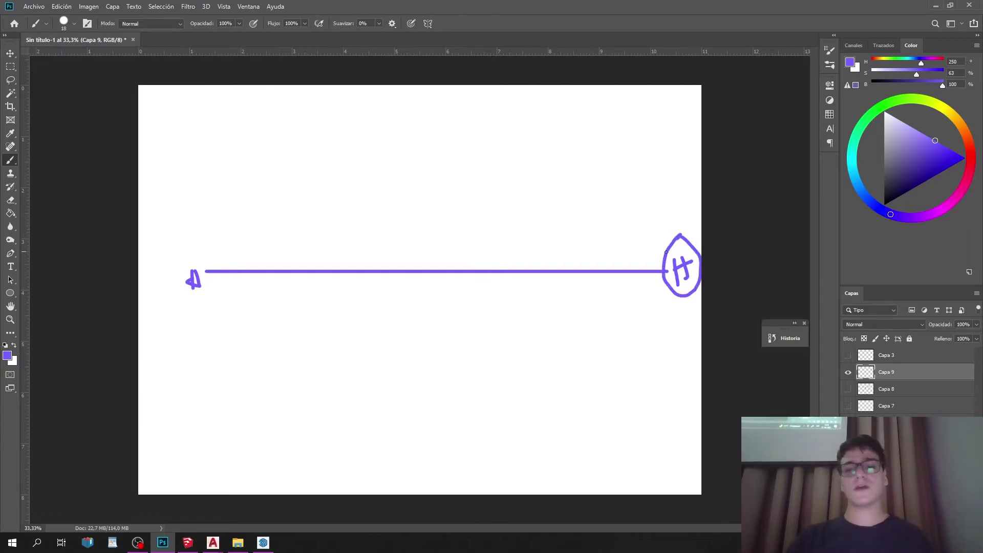
pyautogui.moveTo(187, 262); pyautogui.dragTo(190, 254)
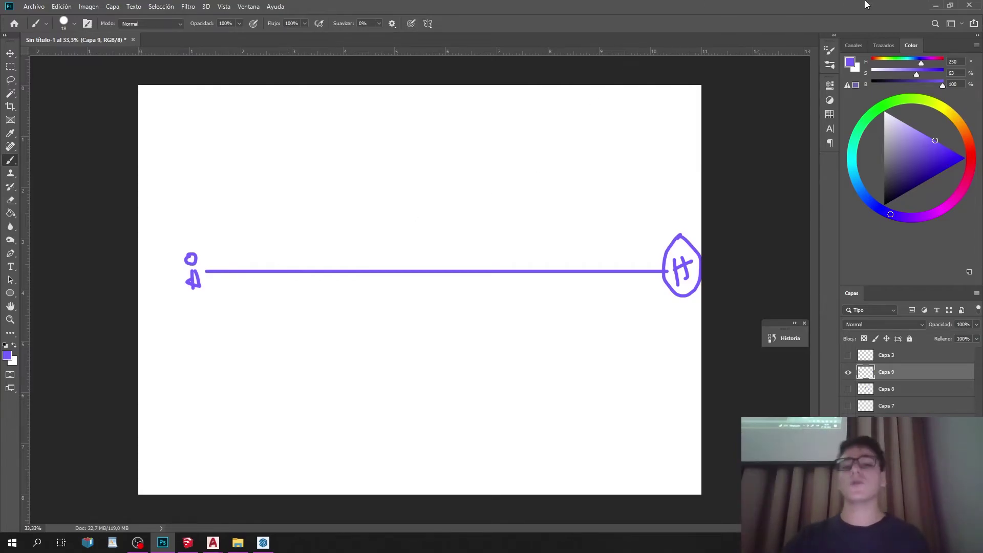
# Return to the SketchUp house model, pan the two-point perspective view, and orbit to look down over the roof.
pyautogui.click(936, 6)
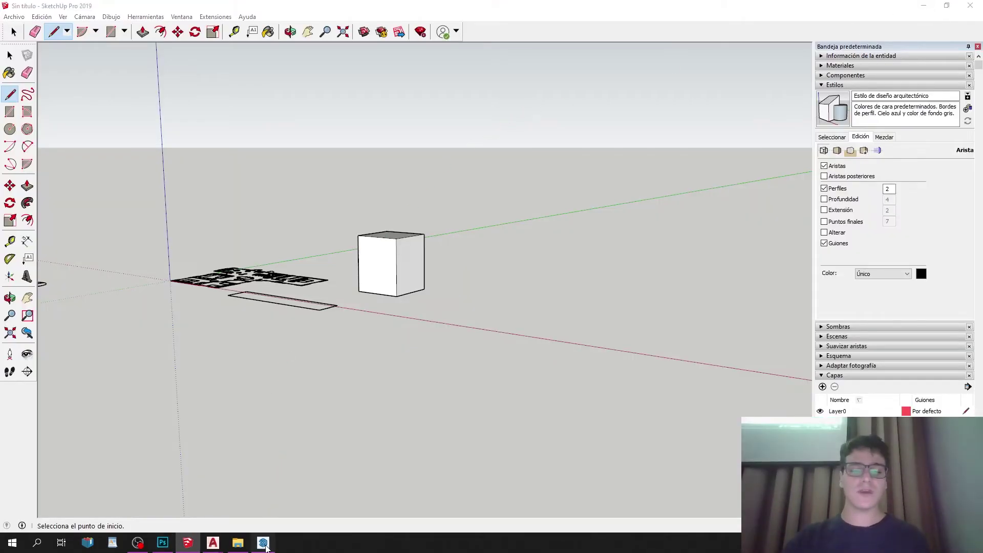
pyautogui.click(264, 544)
pyautogui.moveTo(467, 240); pyautogui.dragTo(335, 266)
pyautogui.scroll(-2, 221, 246)
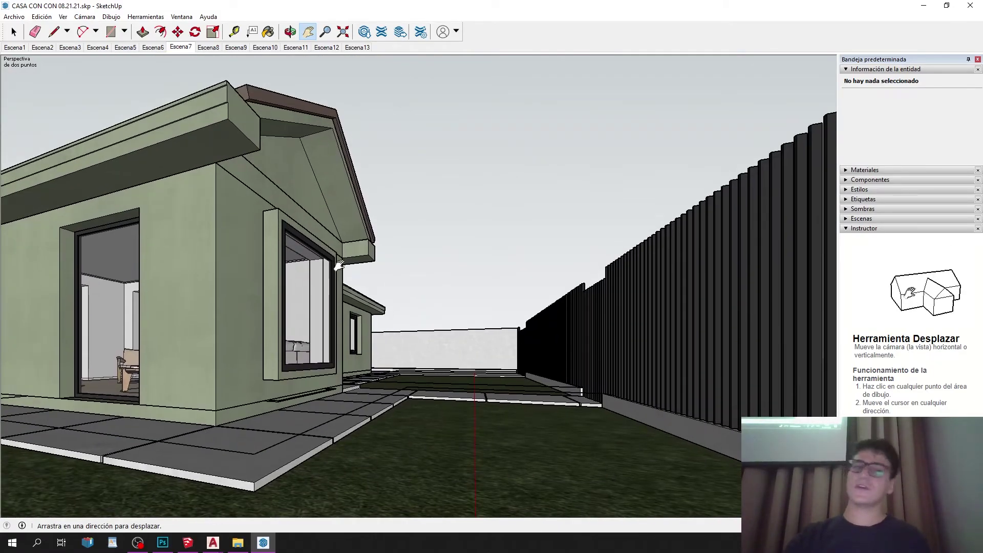
pyautogui.moveTo(292, 193); pyautogui.dragTo(231, 170, button='middle')
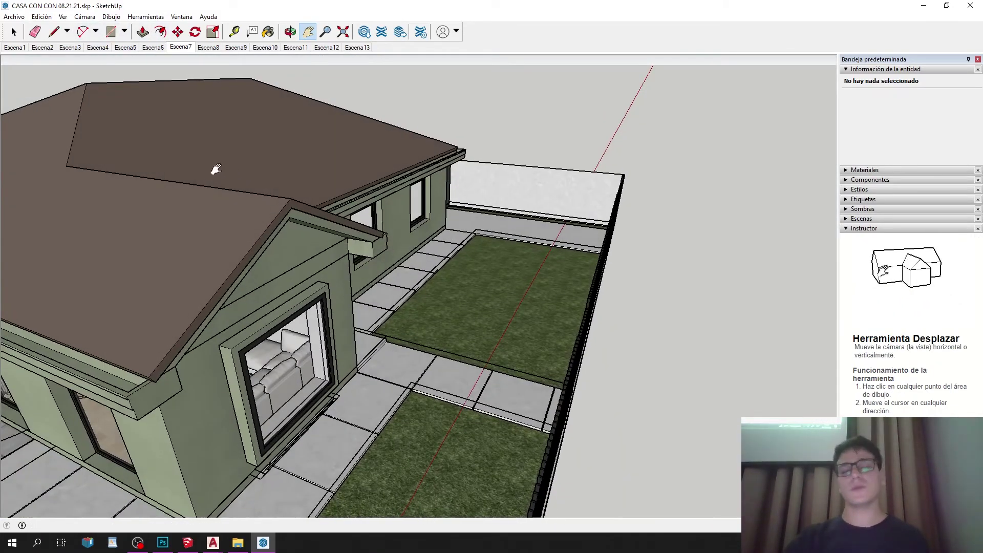
# Change the camera from perspective to parallel projection and orbit the house to a top-down view of the roof.
pyautogui.click(88, 19)
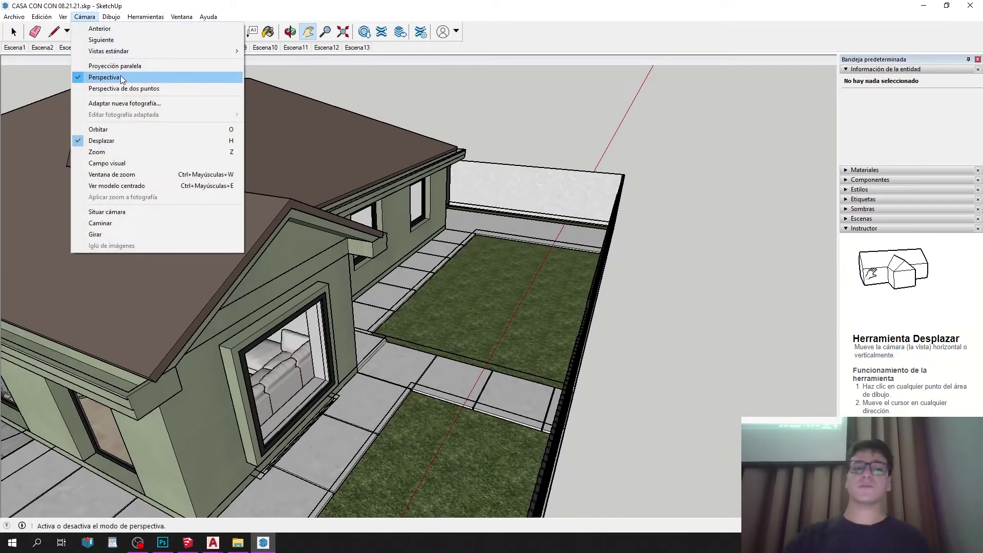
pyautogui.click(105, 77)
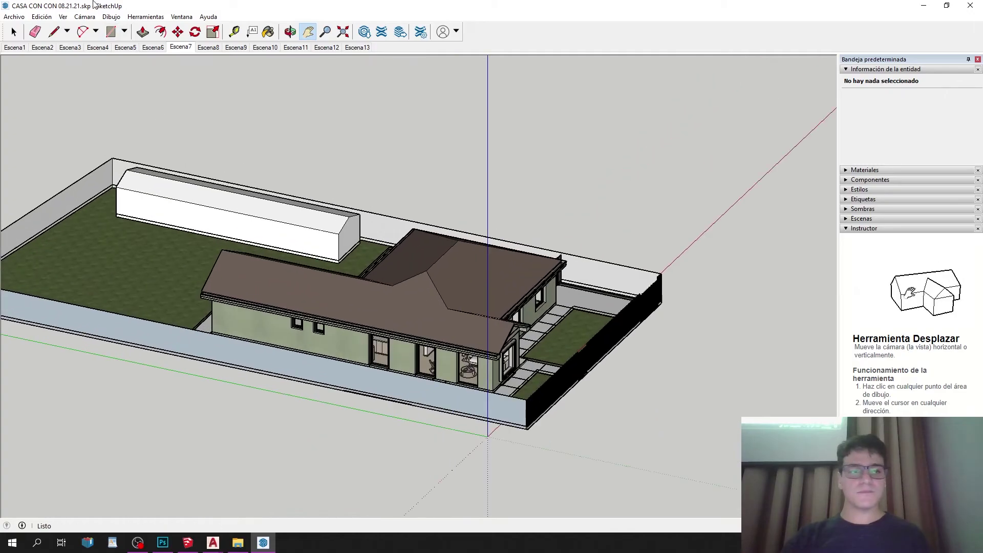
pyautogui.moveTo(570, 251); pyautogui.dragTo(429, 367, button='middle')
pyautogui.scroll(2, 437, 350)
pyautogui.scroll(-3, 437, 351)
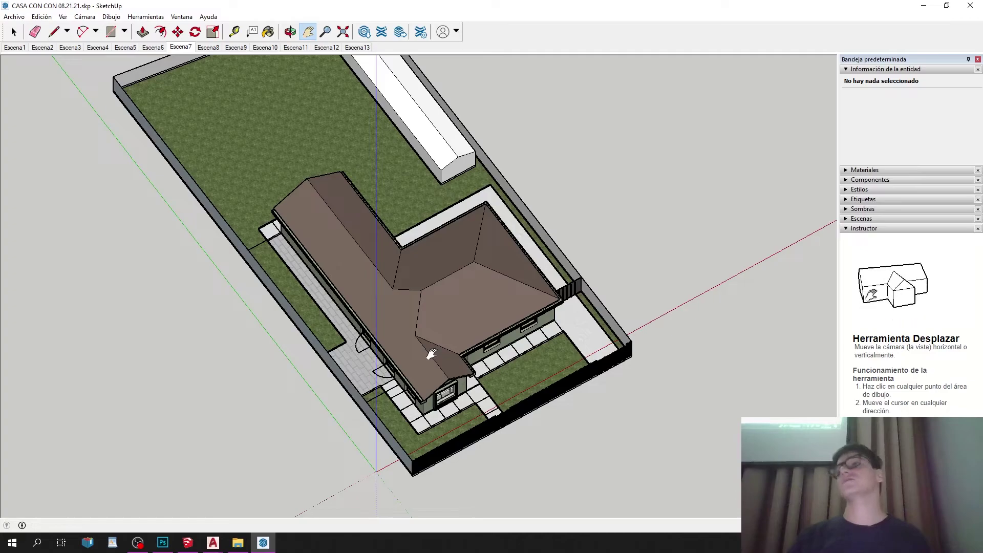
pyautogui.moveTo(432, 354); pyautogui.dragTo(146, 112, button='middle')
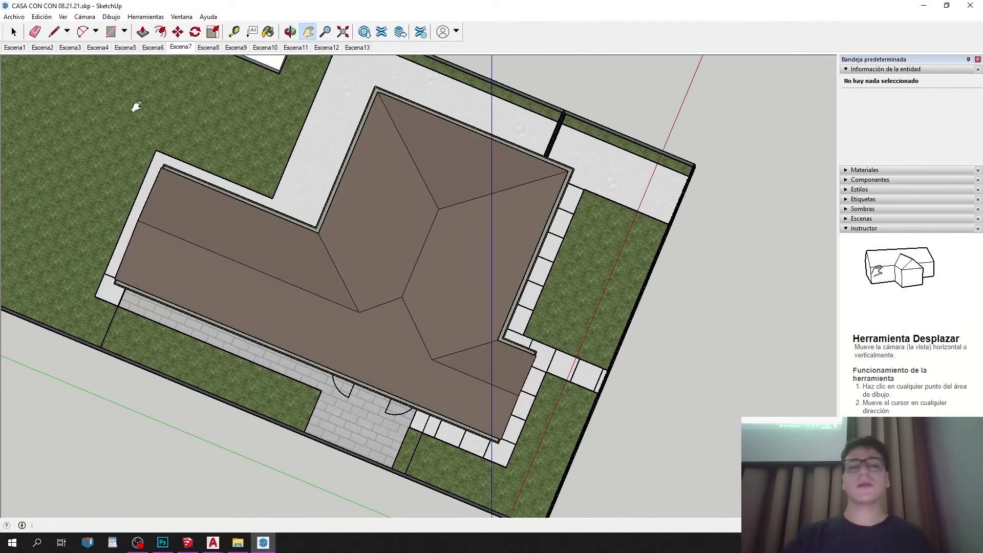
# Activate the scene Escena10.
pyautogui.click(84, 16)
pyautogui.click(266, 47)
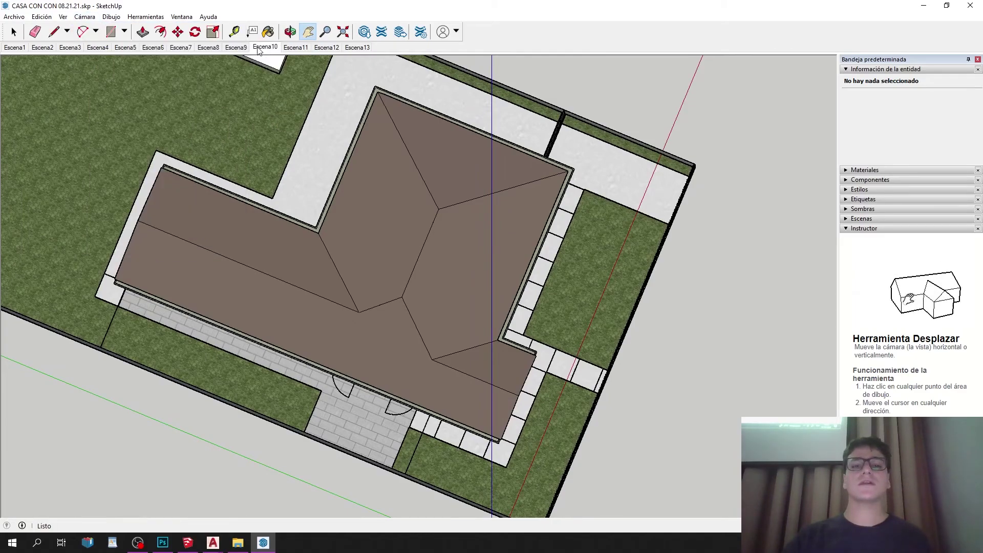
# Set the house model to the standard top view in parallel projection and centre the roof plan.
pyautogui.click(111, 17)
pyautogui.moveTo(154, 50)
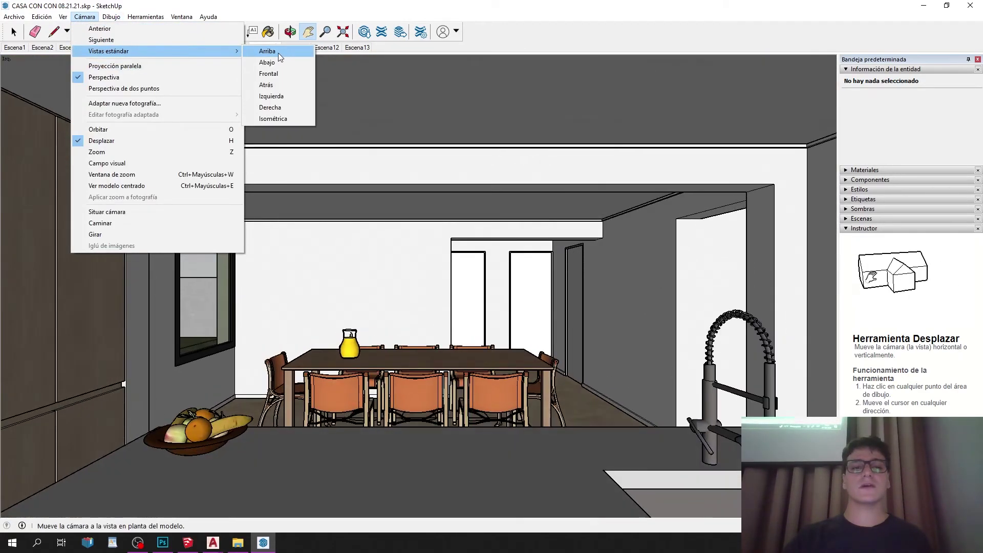
pyautogui.click(328, 51)
pyautogui.click(85, 17)
pyautogui.click(128, 64)
pyautogui.moveTo(355, 212); pyautogui.dragTo(447, 324)
pyautogui.moveTo(272, 190); pyautogui.dragTo(442, 326)
pyautogui.scroll(5, 452, 410)
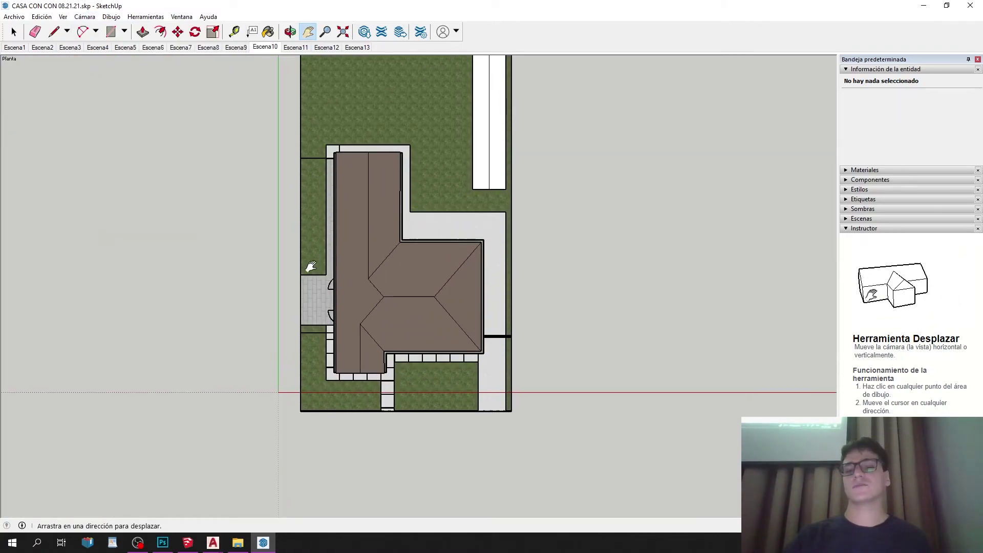
pyautogui.moveTo(358, 226); pyautogui.dragTo(428, 339)
pyautogui.scroll(-1, 436, 297)
# Orbit the house from plan to an aerial angle and change the camera to perspective.
pyautogui.moveTo(393, 377); pyautogui.dragTo(578, 164, button='middle')
pyautogui.click(63, 17)
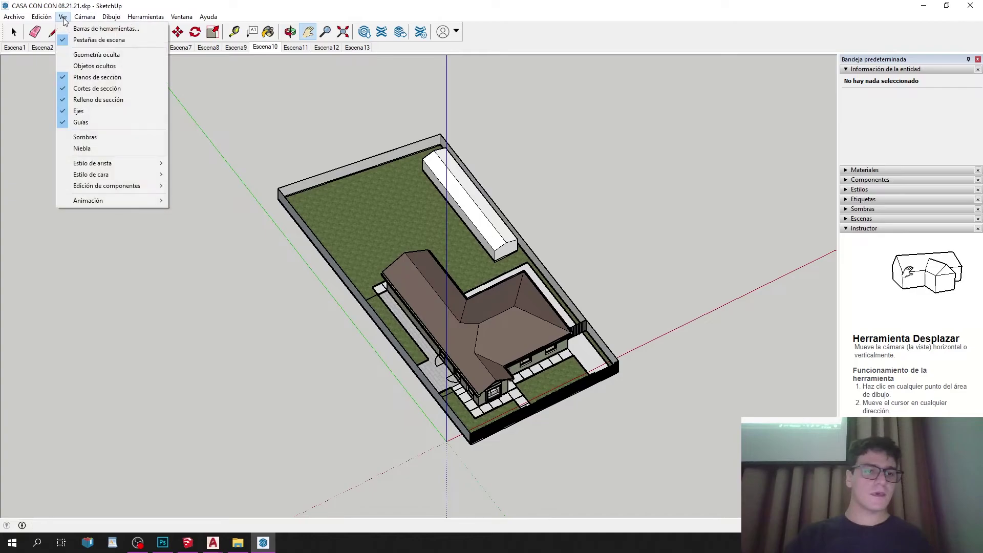
pyautogui.moveTo(85, 17)
pyautogui.click(120, 77)
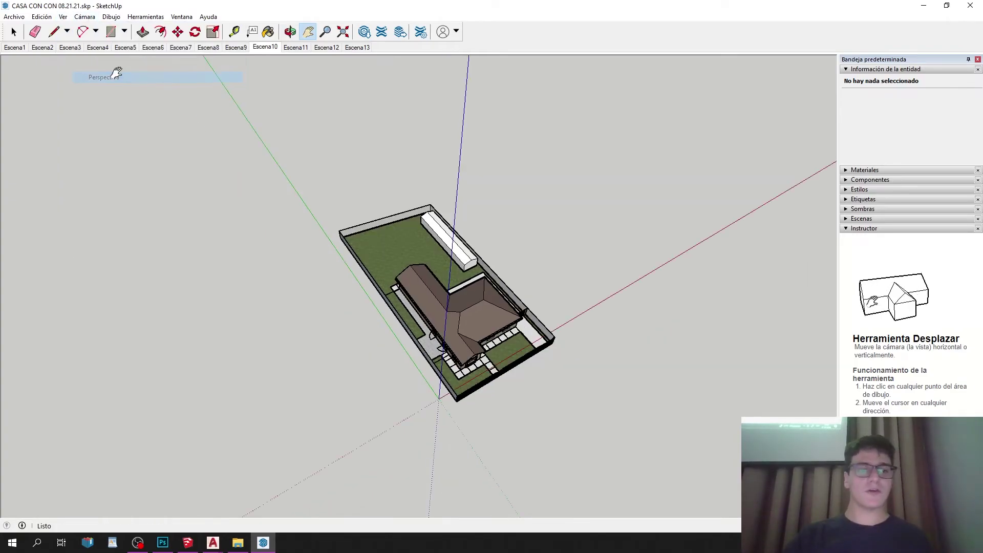
pyautogui.moveTo(436, 258); pyautogui.dragTo(501, 330, button='middle')
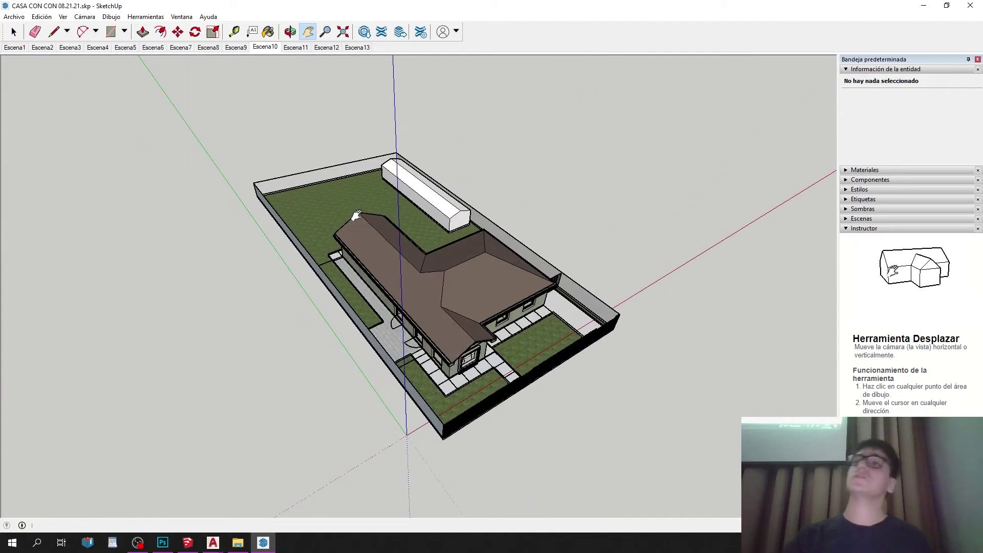
# Change the camera to parallel projection and orbit to a lower view of the house's long side.
pyautogui.click(85, 17)
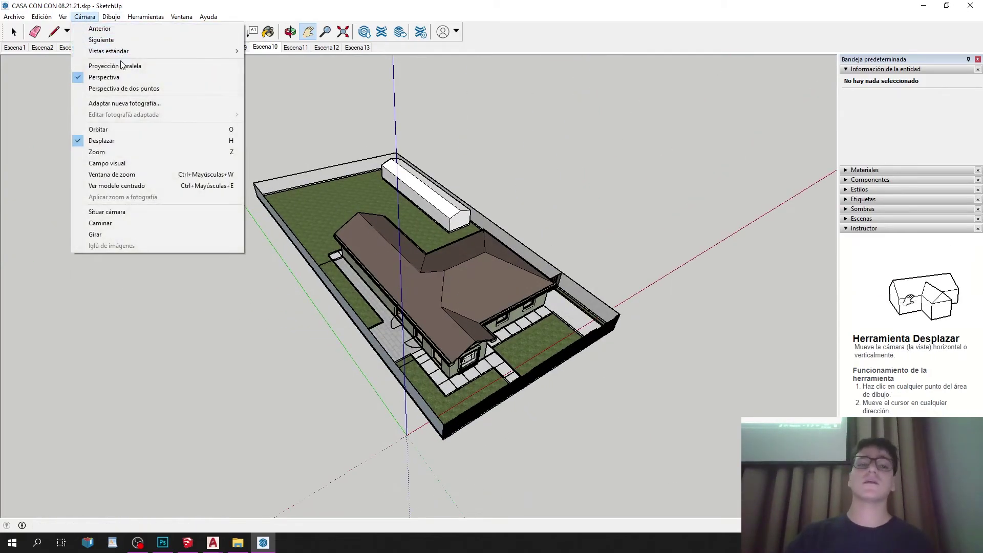
pyautogui.click(121, 69)
pyautogui.scroll(8, 340, 256)
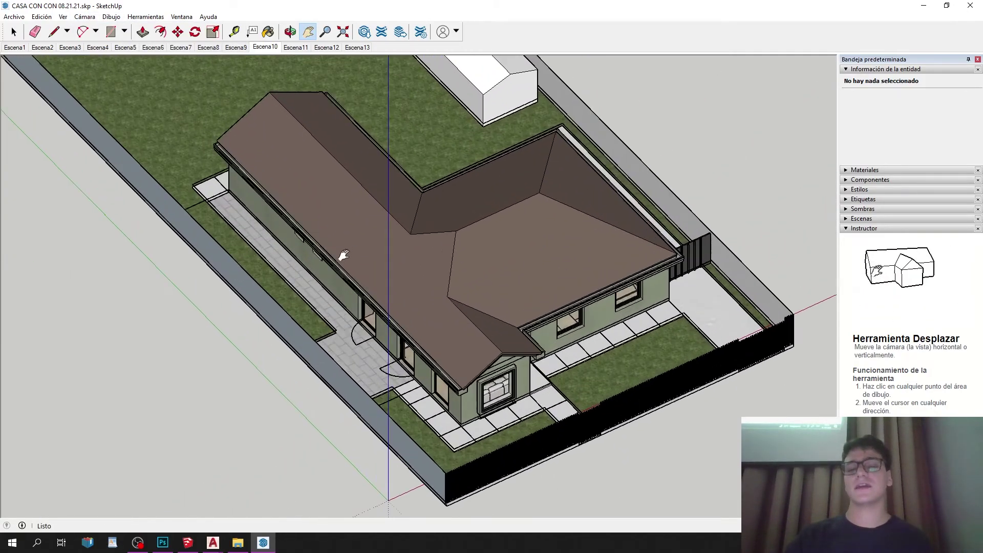
pyautogui.moveTo(490, 311); pyautogui.dragTo(387, 161, button='middle')
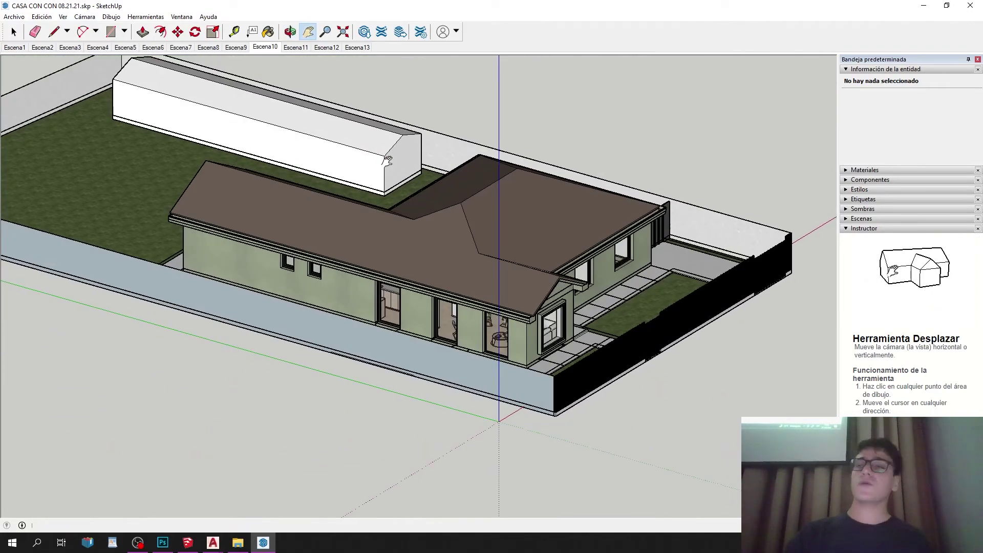
# Show the whole house plot in the standard top view.
pyautogui.click(85, 20)
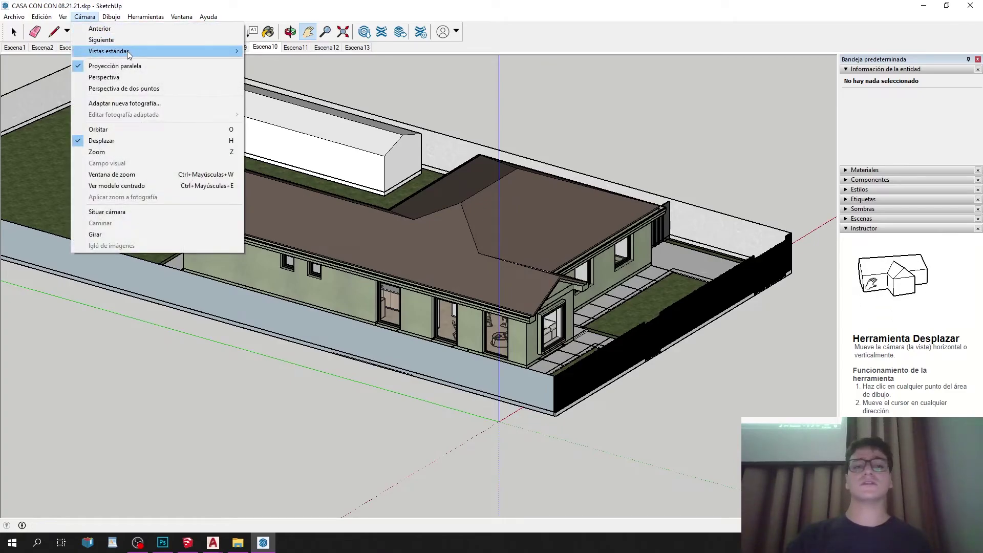
pyautogui.moveTo(127, 51)
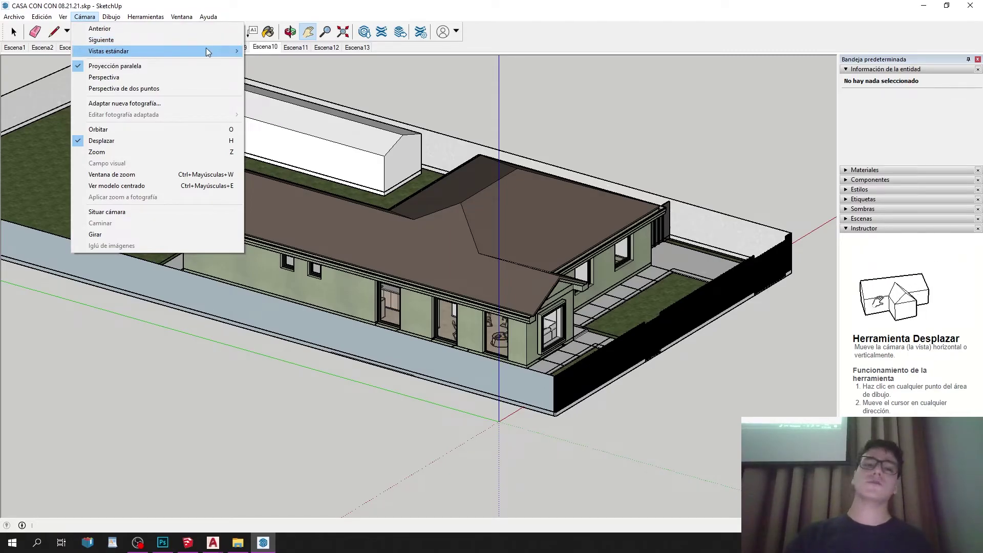
pyautogui.moveTo(221, 51)
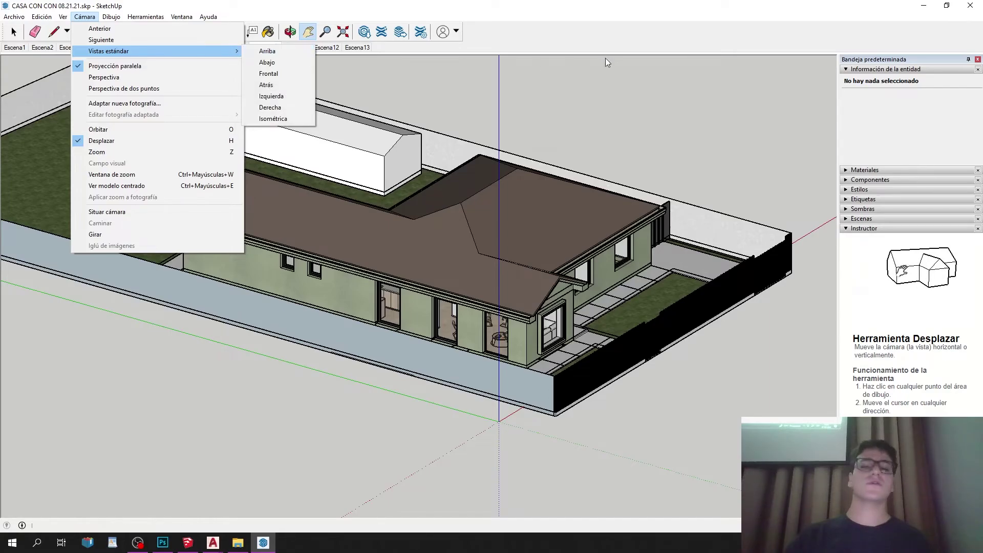
pyautogui.click(300, 51)
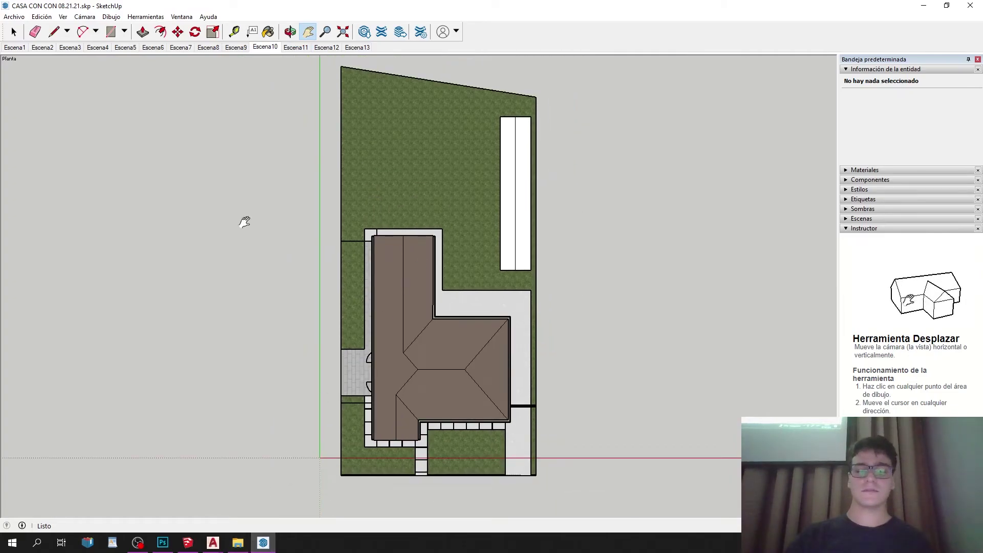
# Switch to the untitled SketchUp Pro 2019 model and show its floor plan from the top in parallel projection.
pyautogui.click(261, 546)
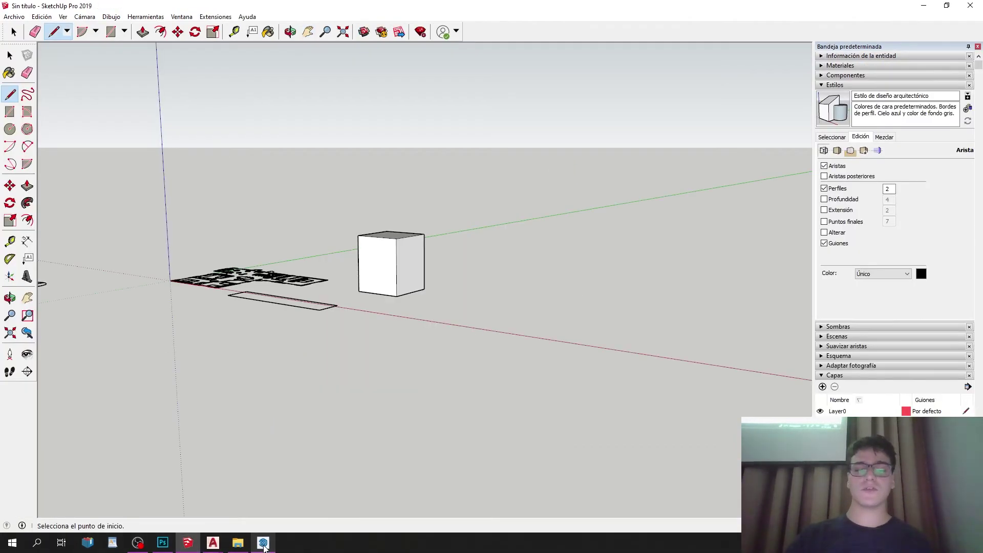
pyautogui.click(77, 15)
pyautogui.moveTo(164, 48)
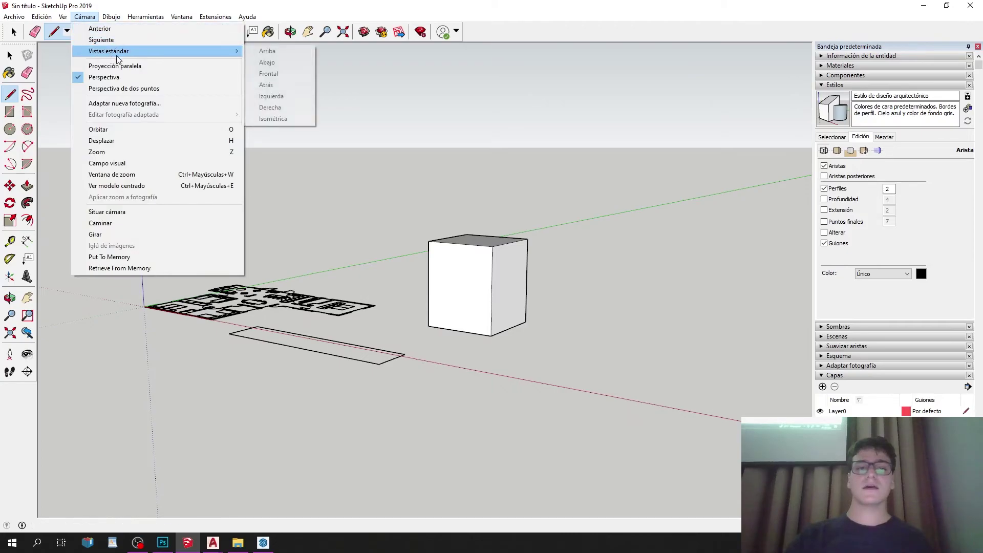
pyautogui.click(267, 50)
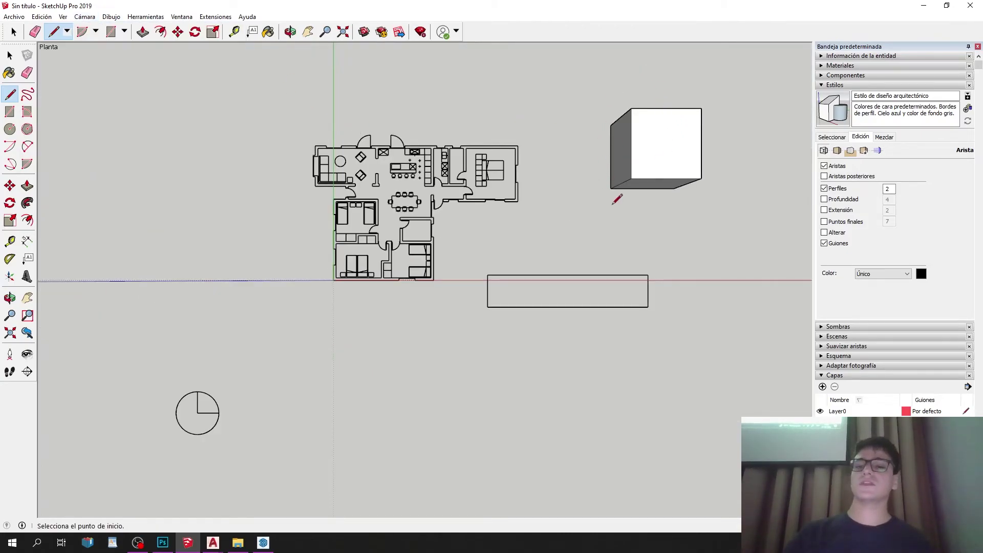
pyautogui.click(85, 16)
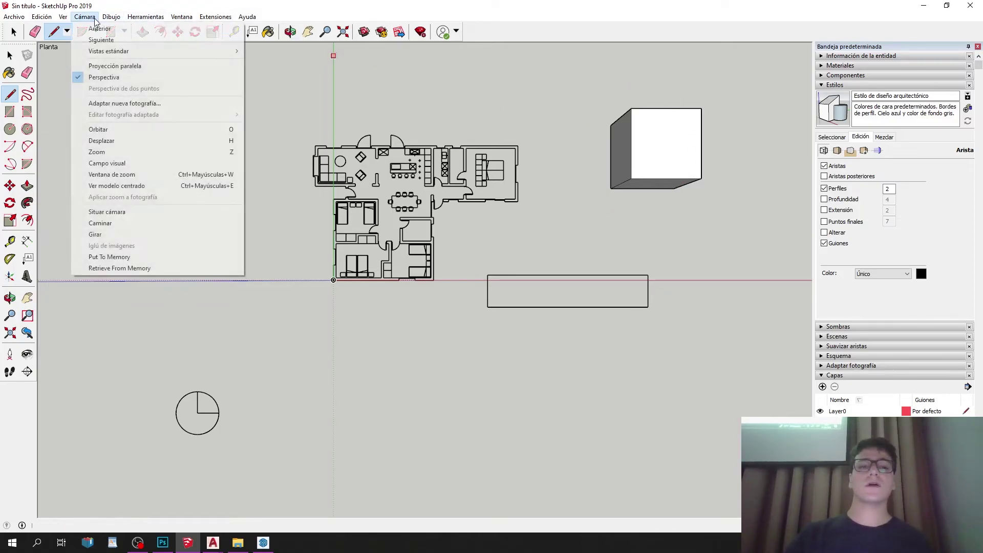
pyautogui.click(220, 67)
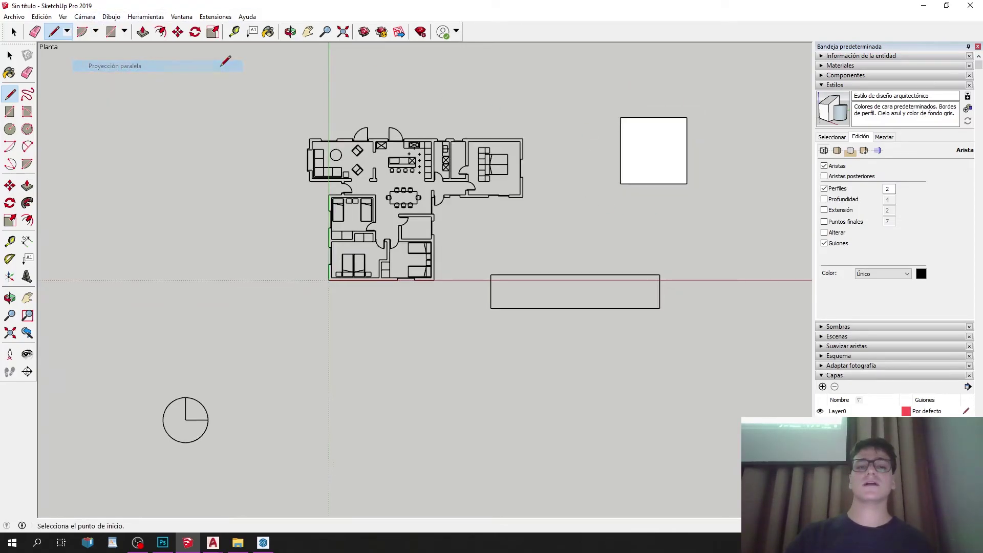
pyautogui.scroll(2, 443, 148)
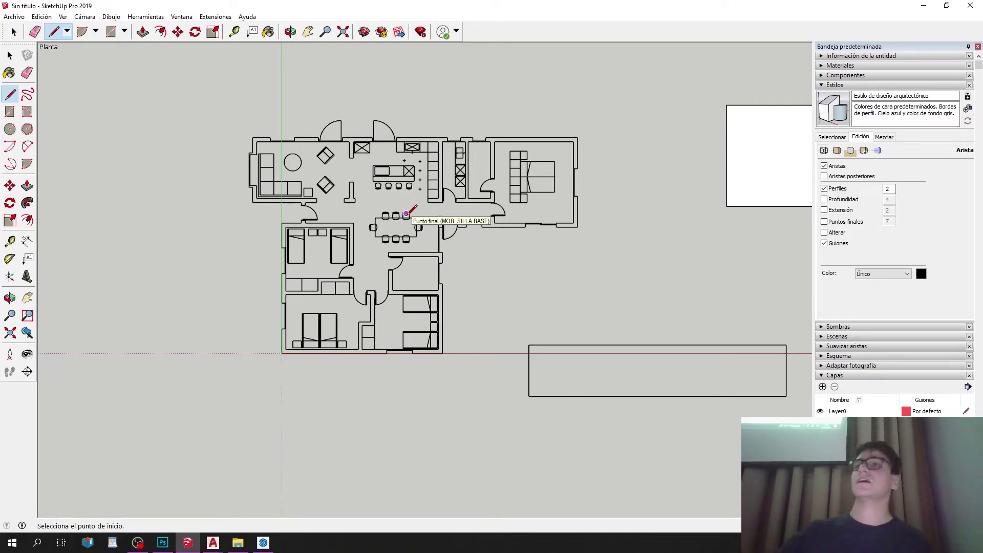
# Return to the house model and set the standard bottom view.
pyautogui.click(264, 543)
pyautogui.click(92, 17)
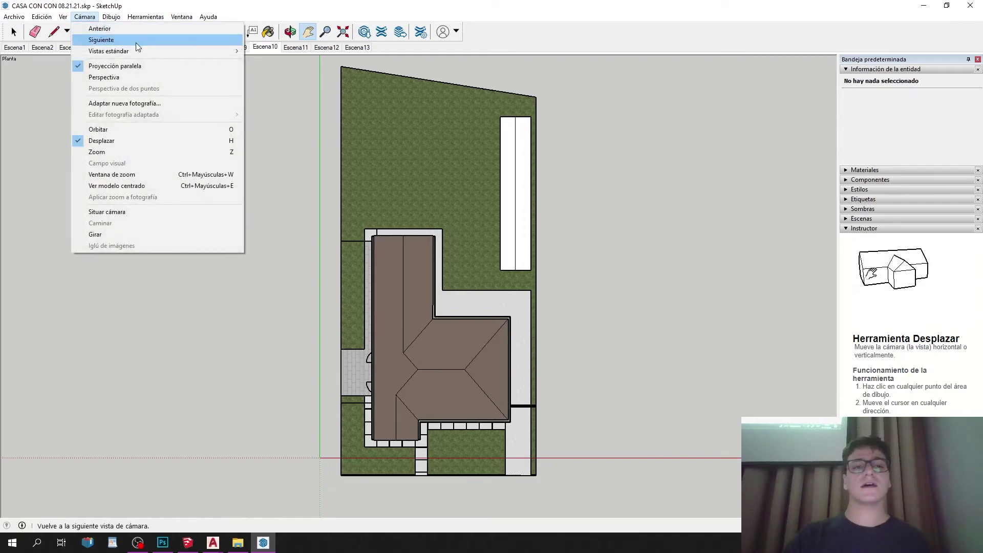
pyautogui.click(285, 61)
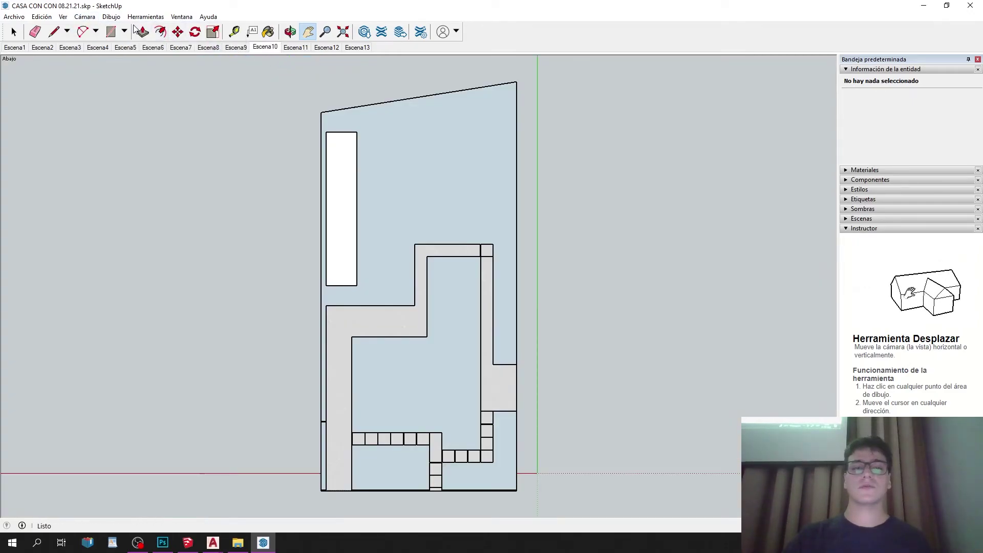
pyautogui.click(84, 17)
pyautogui.moveTo(113, 51)
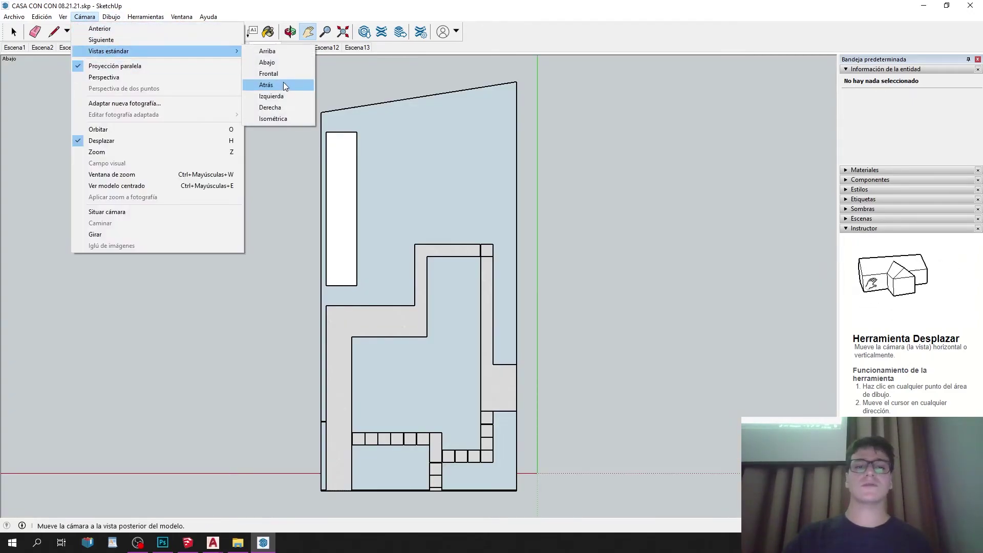
pyautogui.click(254, 60)
# Set the standard front view of the house and orbit up to look over its roof.
pyautogui.click(77, 18)
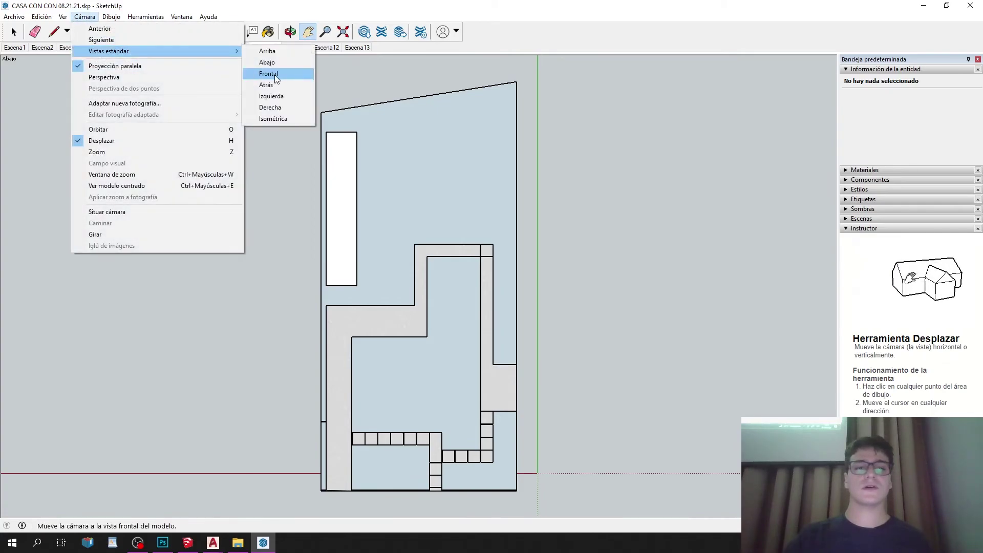
pyautogui.click(272, 74)
pyautogui.scroll(5, 418, 307)
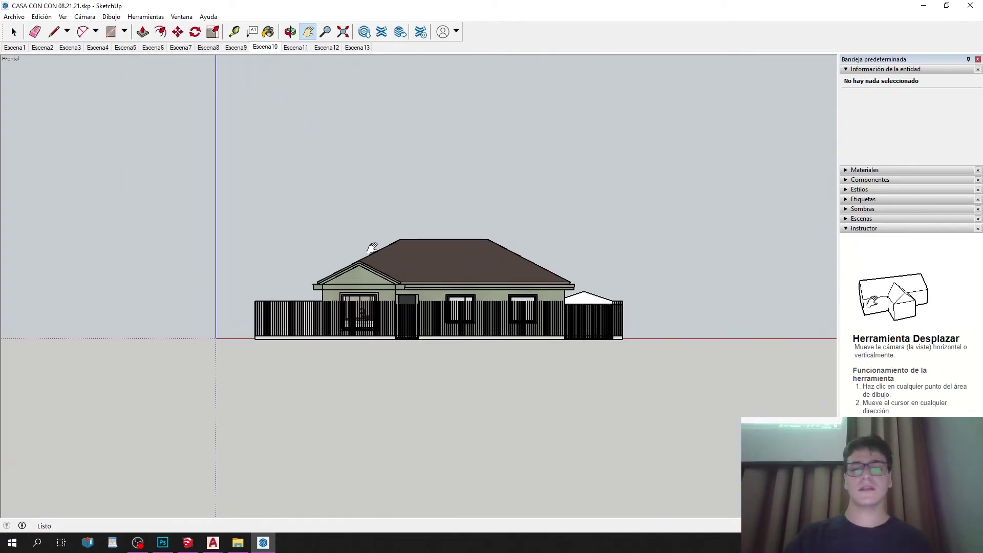
pyautogui.moveTo(426, 289); pyautogui.dragTo(302, 191, button='middle')
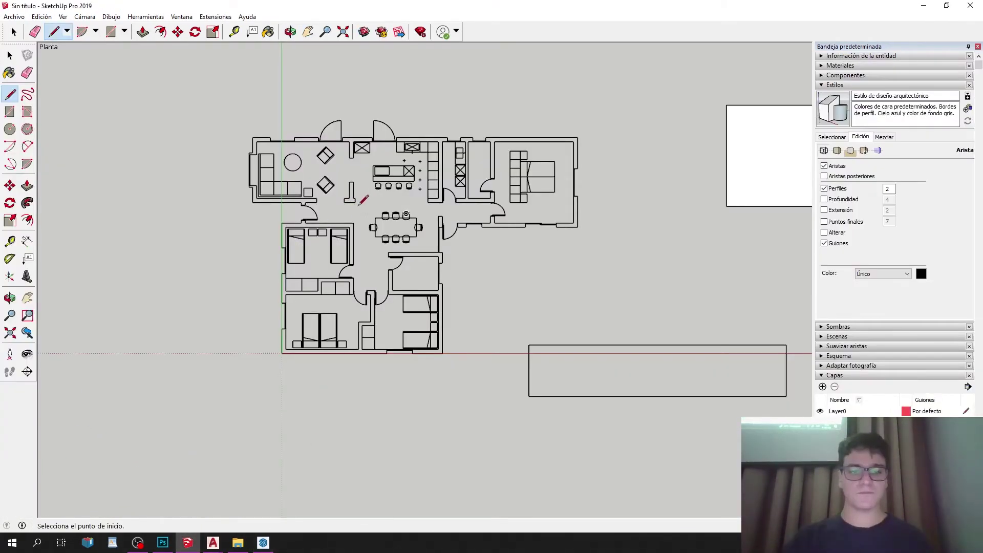
pyautogui.moveTo(366, 195); pyautogui.dragTo(245, 156, button='middle')
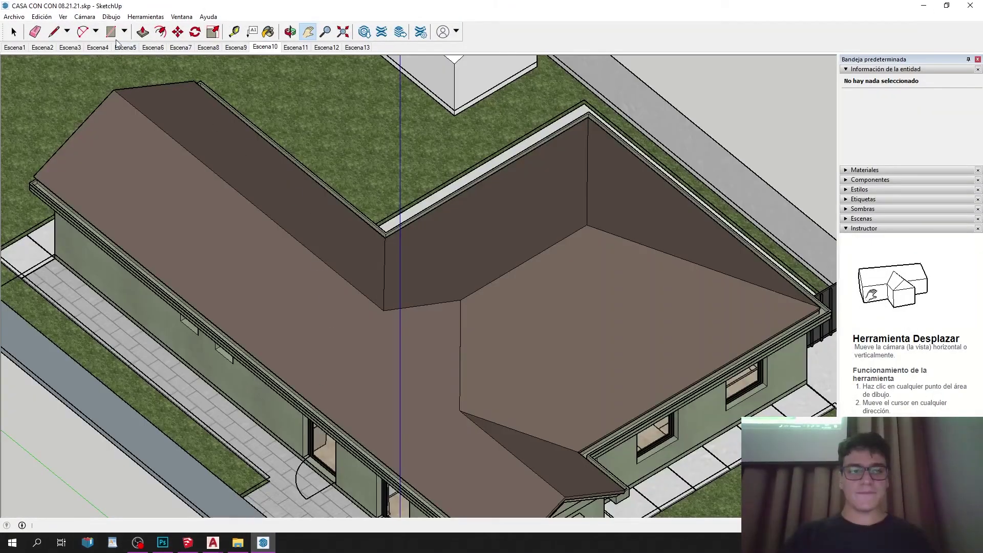
# Change the camera to perspective and orbit to view the whole house plot from its front corner.
pyautogui.click(84, 16)
pyautogui.click(125, 77)
pyautogui.moveTo(441, 305)
pyautogui.mouseDown(button='middle')
pyautogui.moveTo(462, 261)
pyautogui.moveTo(448, 299)
pyautogui.mouseUp(button='middle')
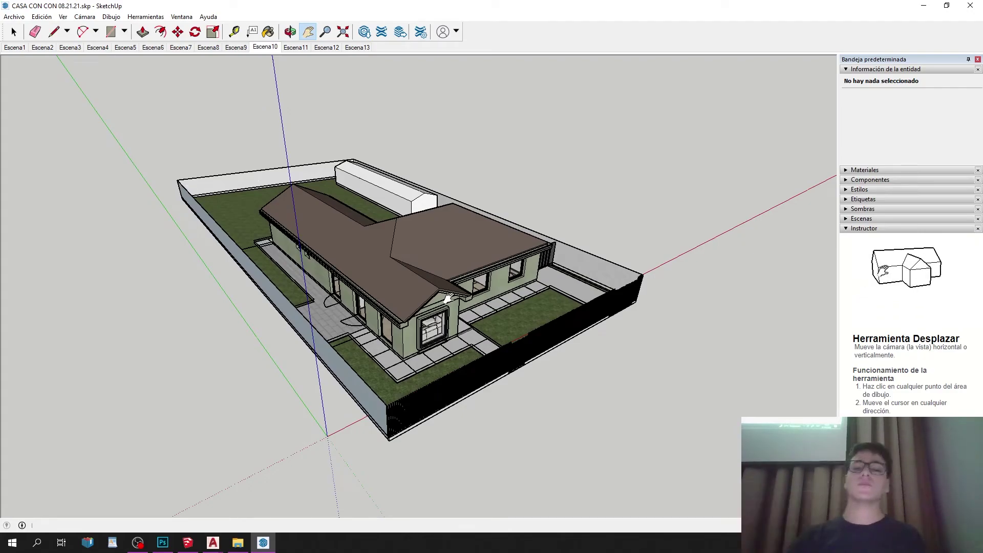
# Examine the house at different distances with the Zoom tool and fit the whole model in view.
pyautogui.click(82, 16)
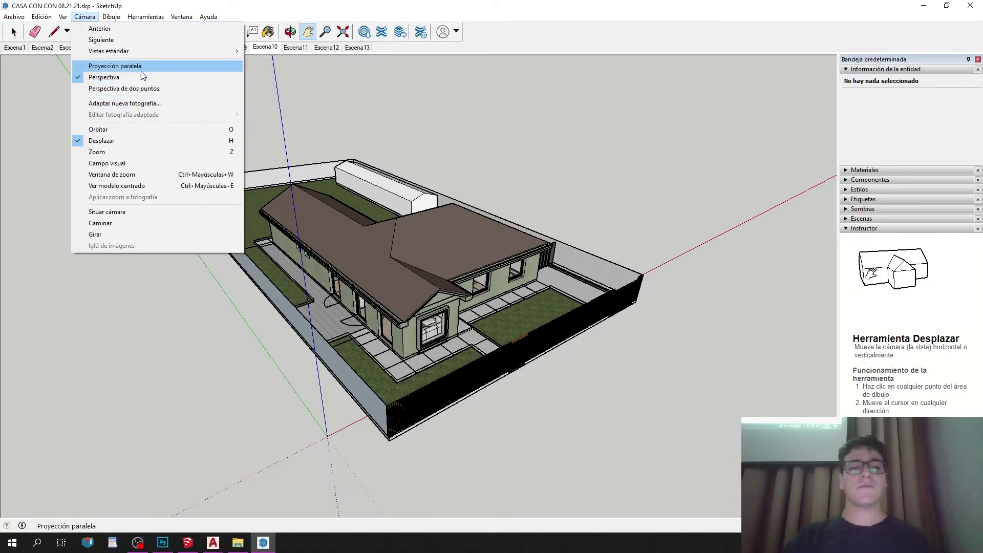
pyautogui.click(132, 152)
pyautogui.scroll(-3, 359, 256)
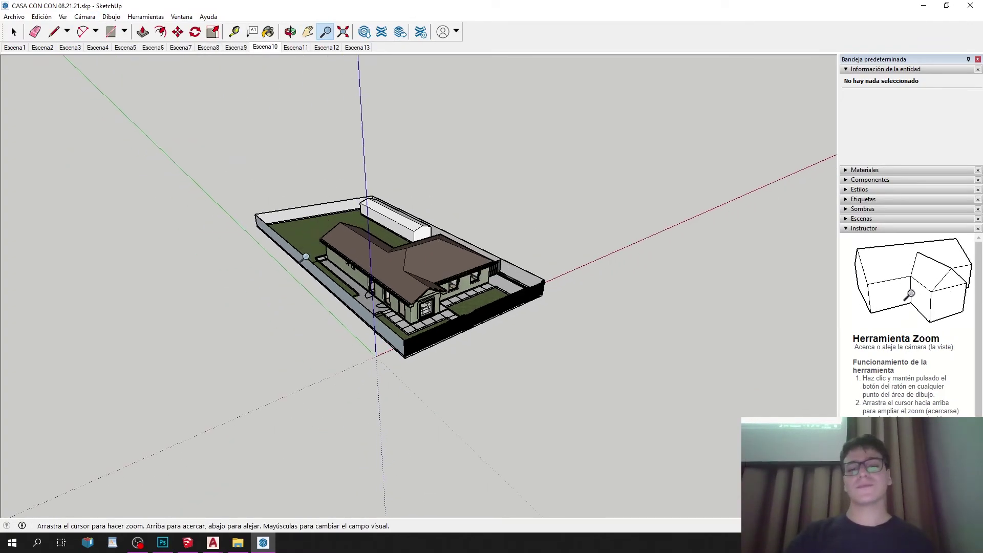
pyautogui.scroll(15, 485, 66)
pyautogui.scroll(-2, 233, 387)
pyautogui.scroll(5, 233, 387)
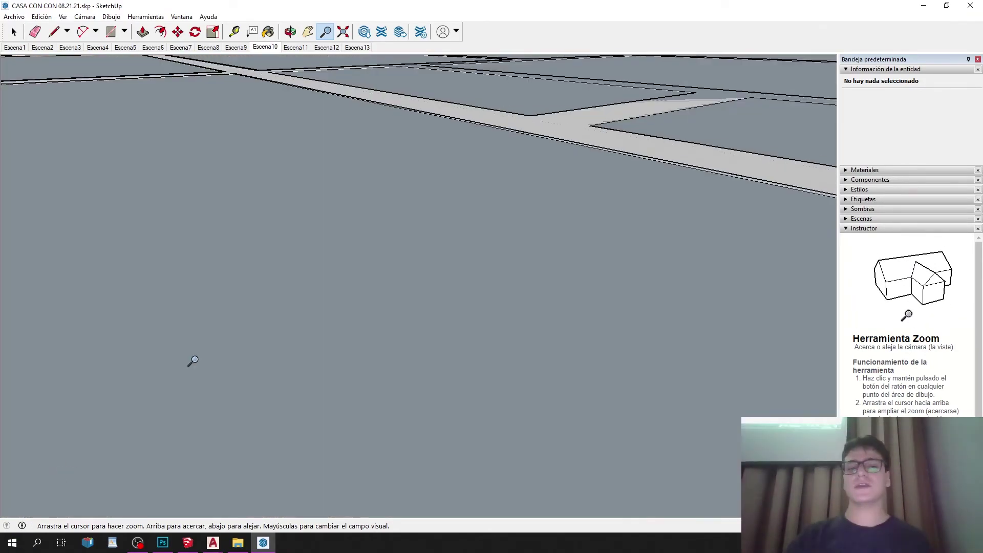
pyautogui.scroll(3, 395, 252)
pyautogui.moveTo(464, 234); pyautogui.dragTo(352, 422)
pyautogui.moveTo(506, 192)
pyautogui.mouseDown(button='middle')
pyautogui.moveTo(461, 191)
pyautogui.moveTo(417, 210)
pyautogui.moveTo(474, 201)
pyautogui.moveTo(530, 360)
pyautogui.moveTo(487, 234)
pyautogui.mouseUp(button='middle')
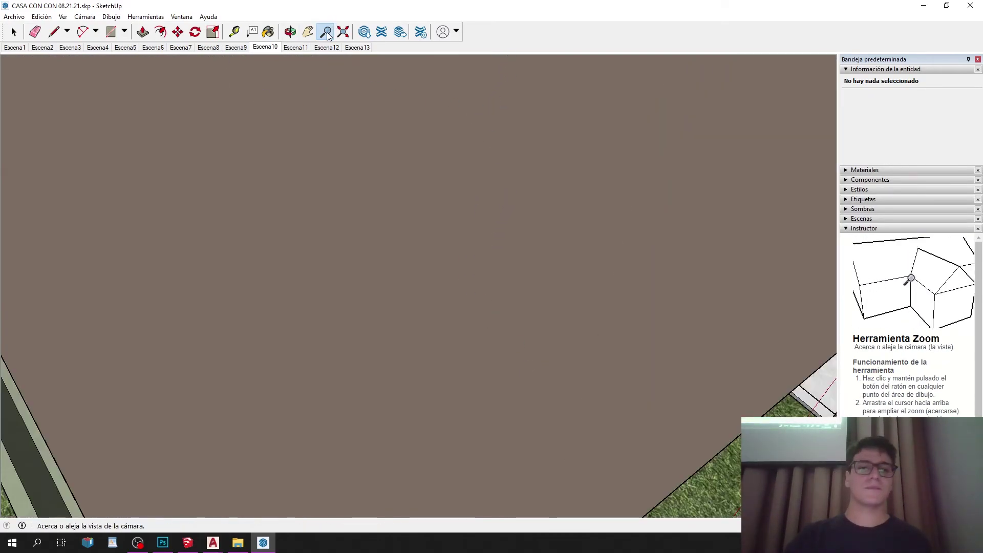
pyautogui.click(352, 35)
pyautogui.scroll(5, 22, 277)
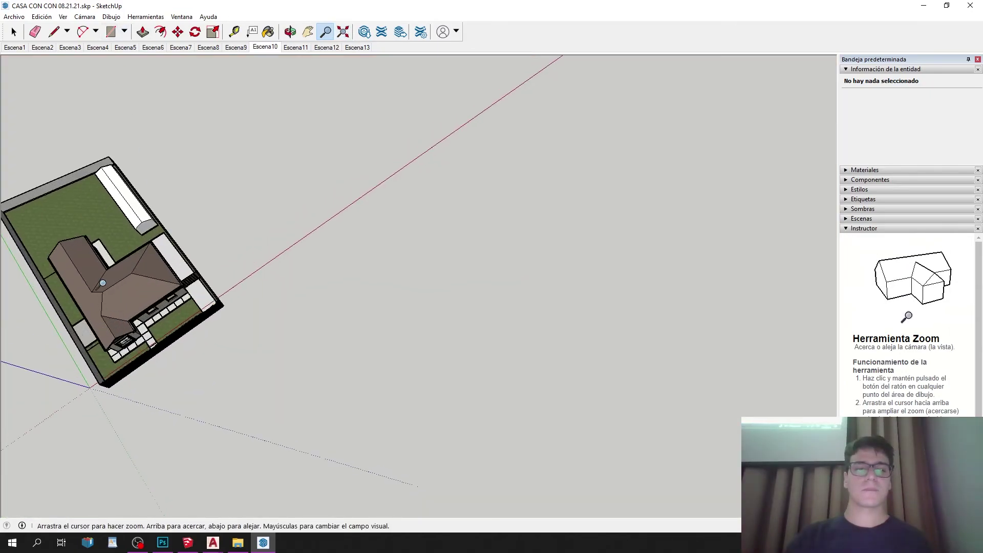
# Orbit to a closer aerial view of the house front and activate the Field of View tool.
pyautogui.click(308, 31)
pyautogui.scroll(3, 450, 185)
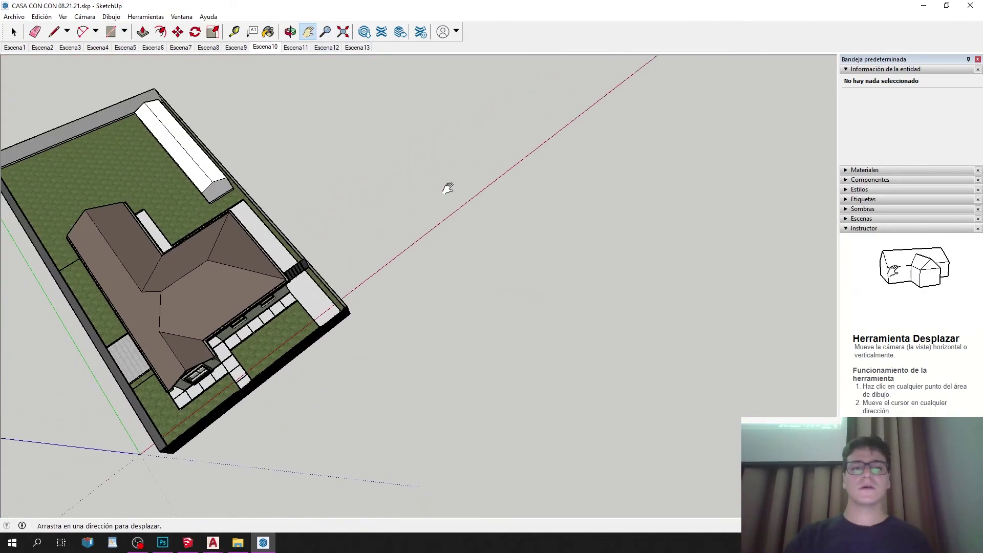
pyautogui.moveTo(238, 155); pyautogui.dragTo(169, 154, button='middle')
pyautogui.click(84, 16)
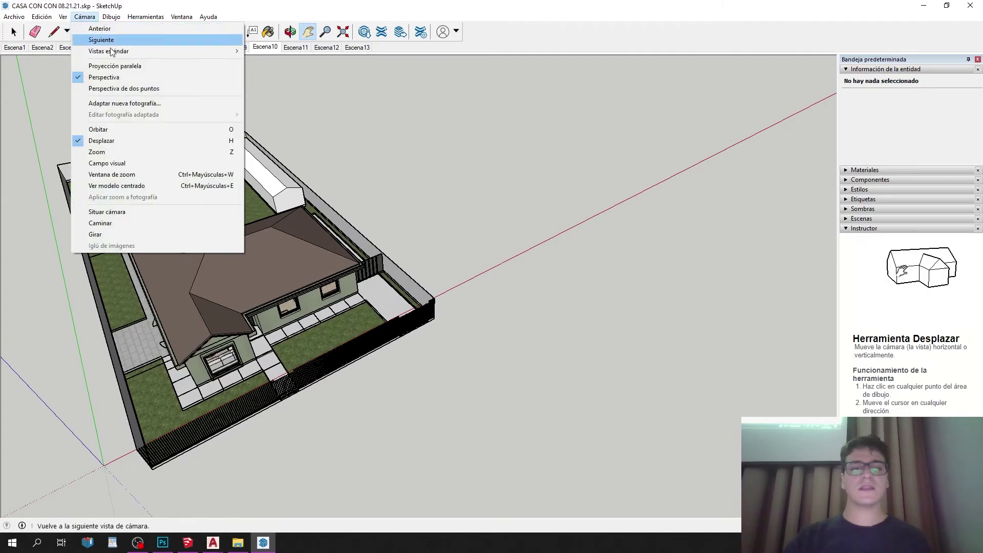
pyautogui.click(178, 164)
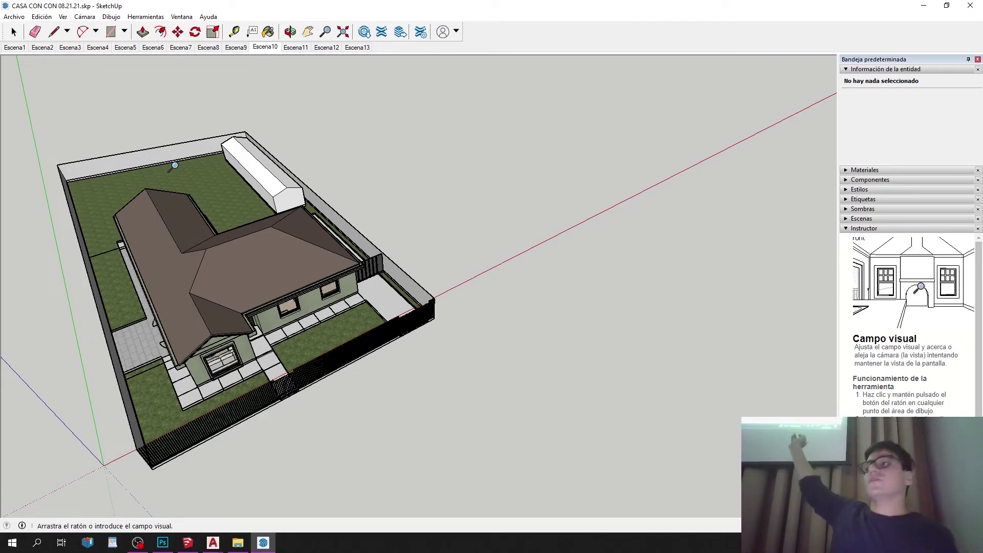
# Switch to the Photoshop sketch with the violet horizontal line.
pyautogui.click(163, 542)
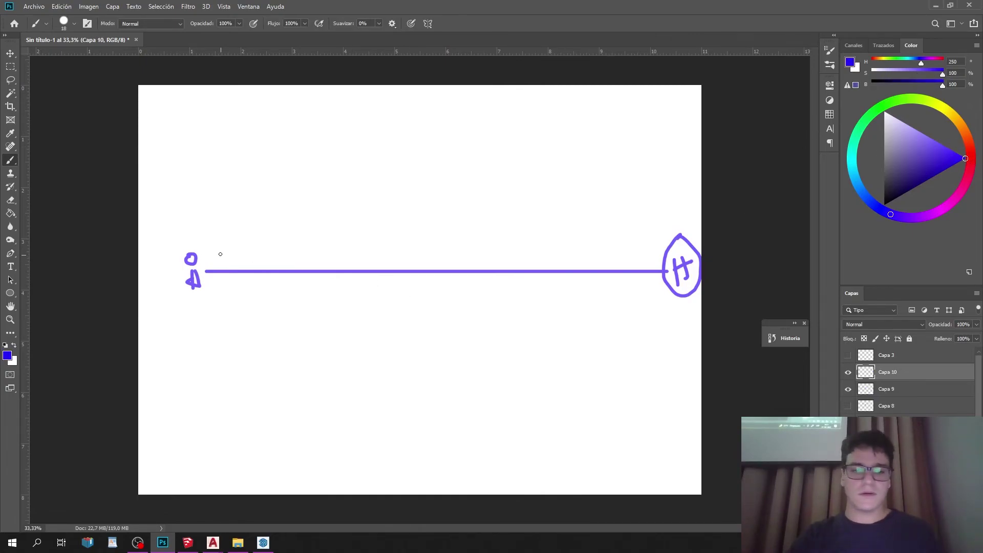
# Draw the observer's viewing angle in red on the sketch and label it 35°.
pyautogui.click(971, 157)
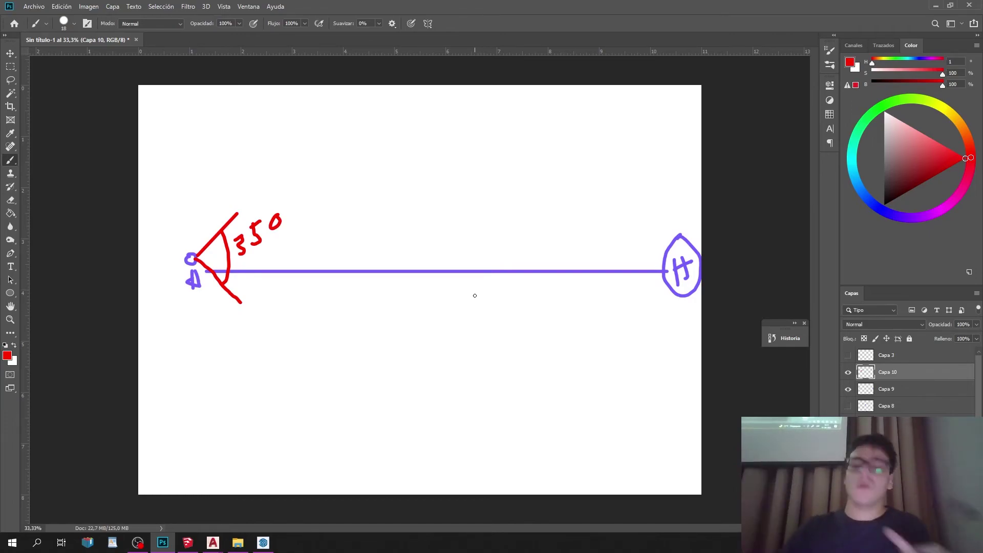
pyautogui.click(263, 543)
pyautogui.click(163, 543)
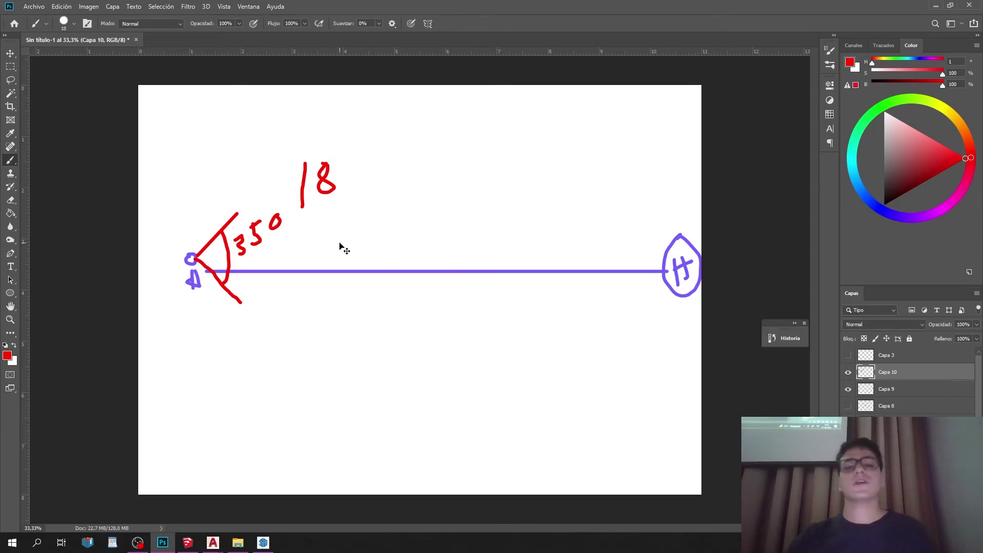
# Switch to SketchUp, orbit down to a lower view of the house front and activate the Field of View tool.
pyautogui.click(263, 543)
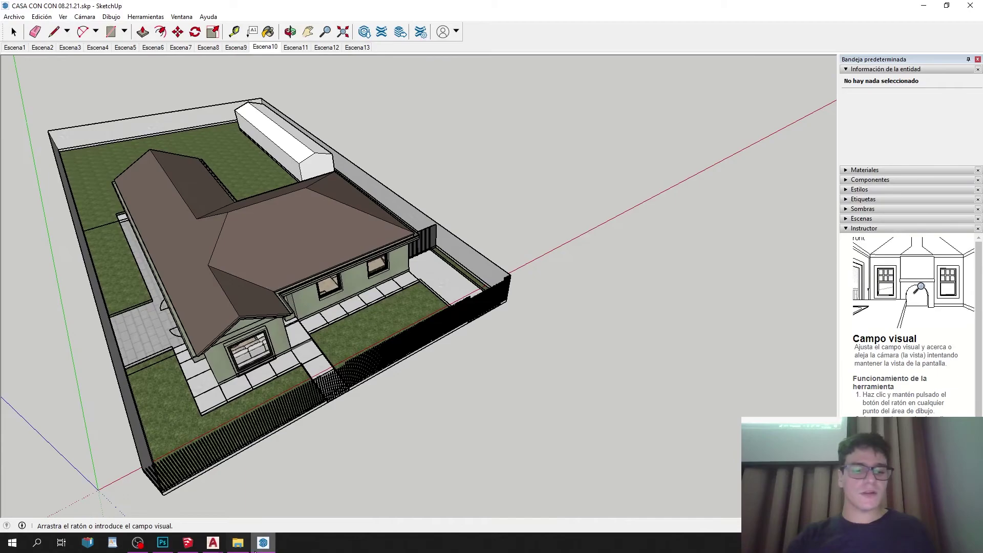
pyautogui.click(269, 546)
pyautogui.click(269, 546)
pyautogui.moveTo(206, 510); pyautogui.dragTo(200, 215, button='middle')
pyautogui.click(82, 17)
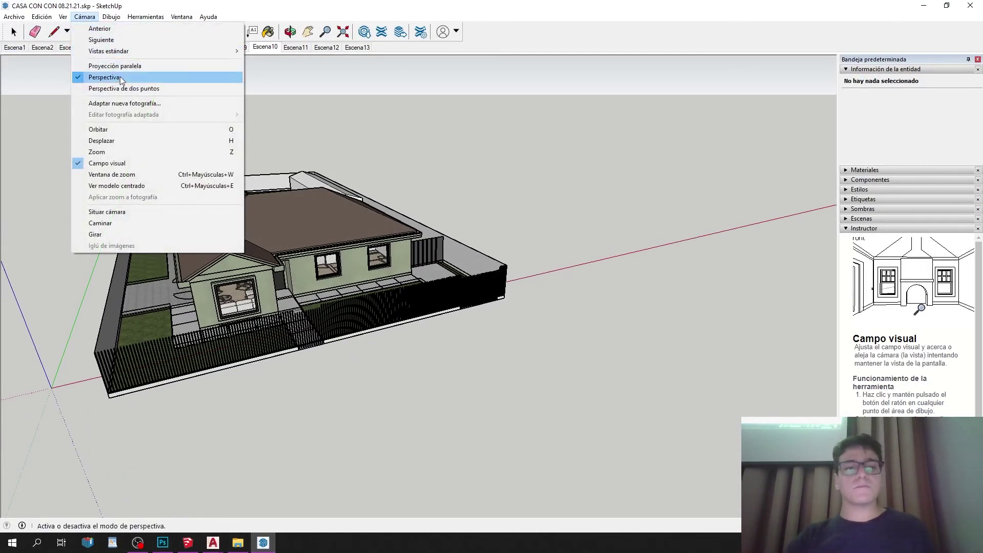
pyautogui.click(132, 162)
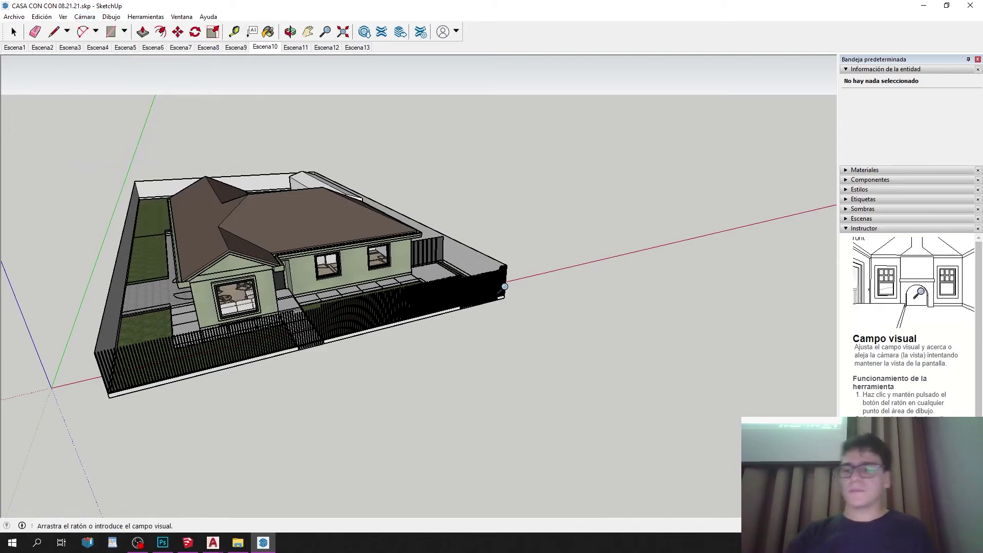
# Orbit around the house and zoom in on the front corner with the large framed window.
pyautogui.scroll(2, 504, 287)
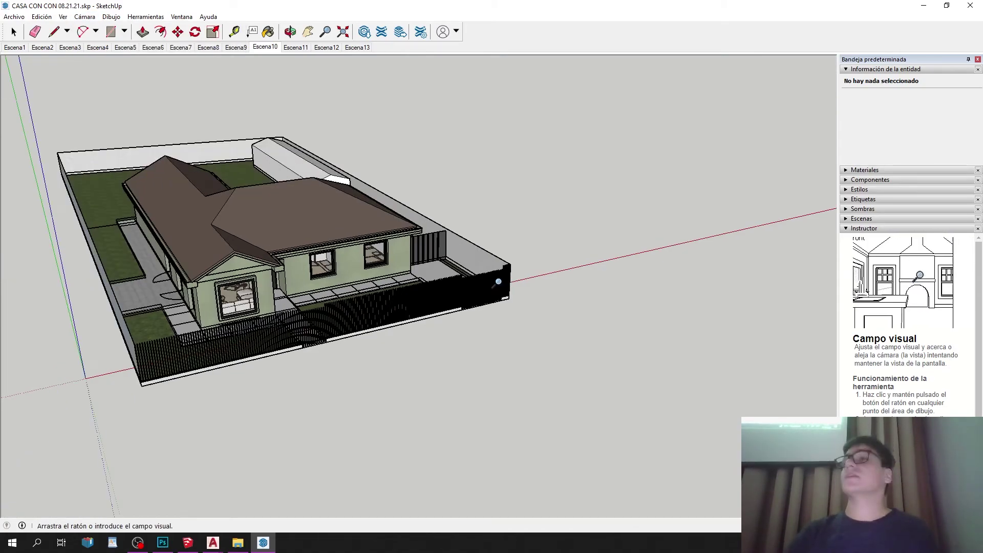
pyautogui.scroll(3, 431, 209)
pyautogui.scroll(6, 258, 263)
pyautogui.moveTo(258, 263); pyautogui.dragTo(461, 252, button='middle')
pyautogui.scroll(3, 415, 275)
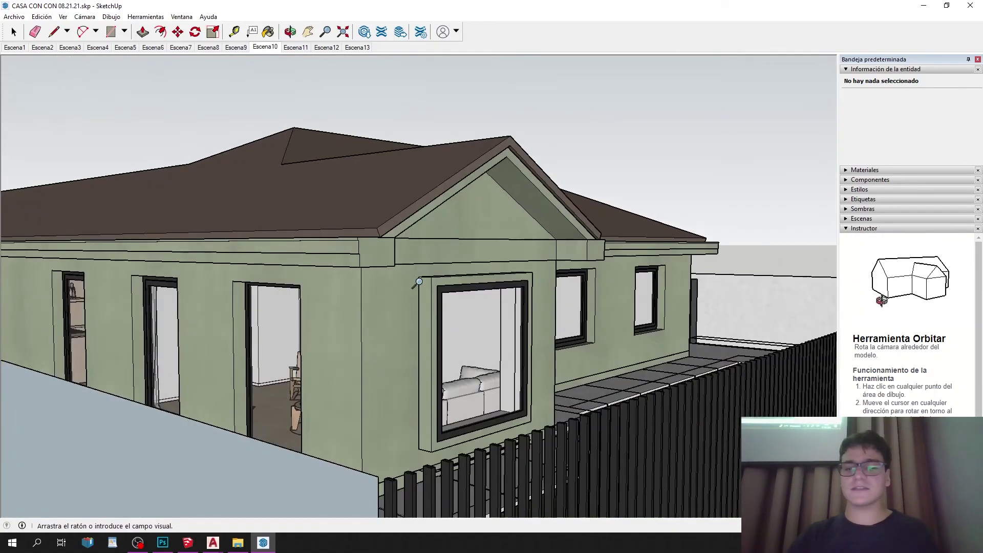
pyautogui.scroll(2, 415, 275)
# Widen the view of the house corner with the Field of View tool and set the angle to 55 degrees.
pyautogui.click(84, 17)
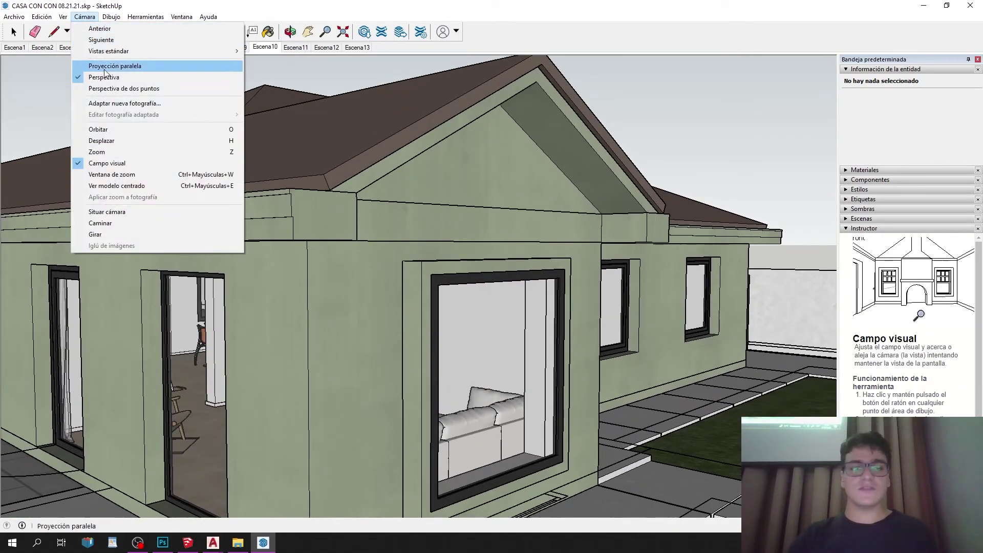
pyautogui.click(128, 163)
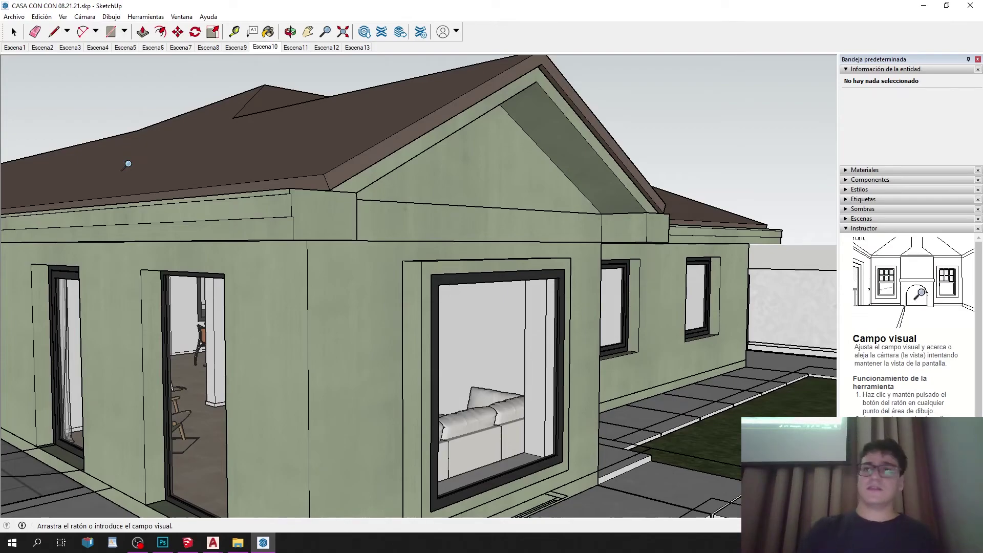
pyautogui.moveTo(235, 143); pyautogui.dragTo(244, 293)
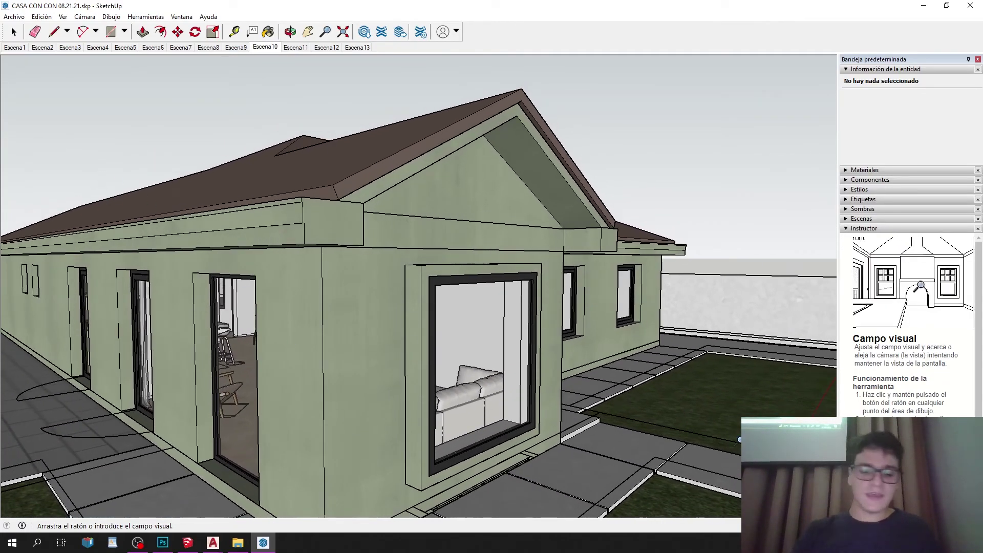
pyautogui.write('55')
pyautogui.press('Return')
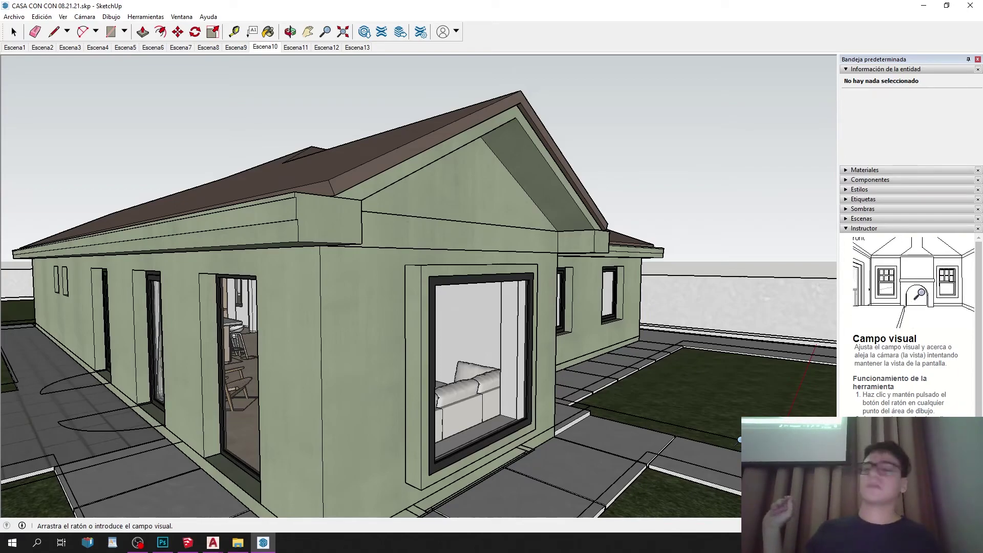
# Bring the camera down to eye level at the front corner and move through the wall into the living room.
pyautogui.click(308, 31)
pyautogui.moveTo(456, 214); pyautogui.dragTo(490, 190)
pyautogui.moveTo(521, 325); pyautogui.dragTo(567, 275)
pyautogui.moveTo(567, 275); pyautogui.dragTo(457, 248, button='middle')
pyautogui.click(83, 16)
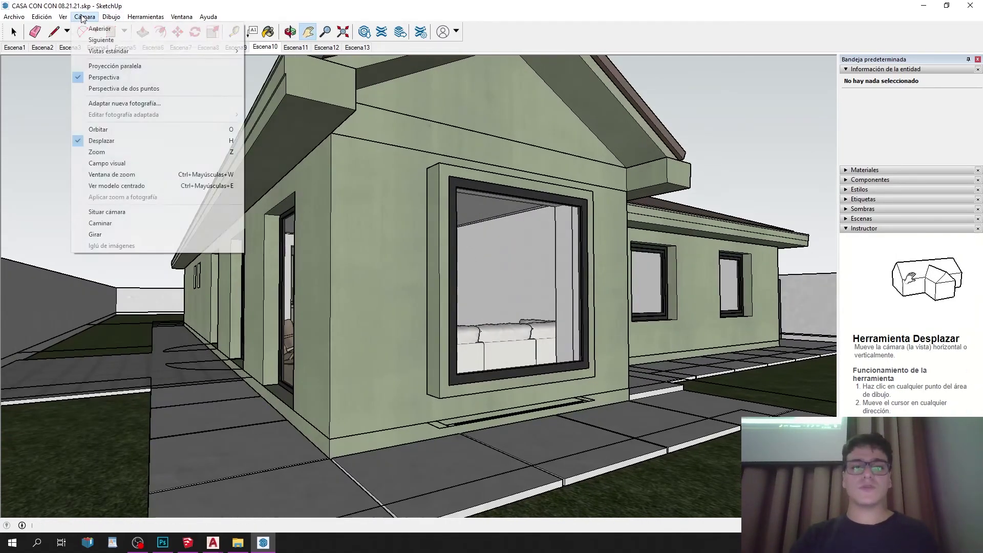
pyautogui.click(152, 163)
pyautogui.scroll(4, 224, 288)
pyautogui.scroll(4, 395, 307)
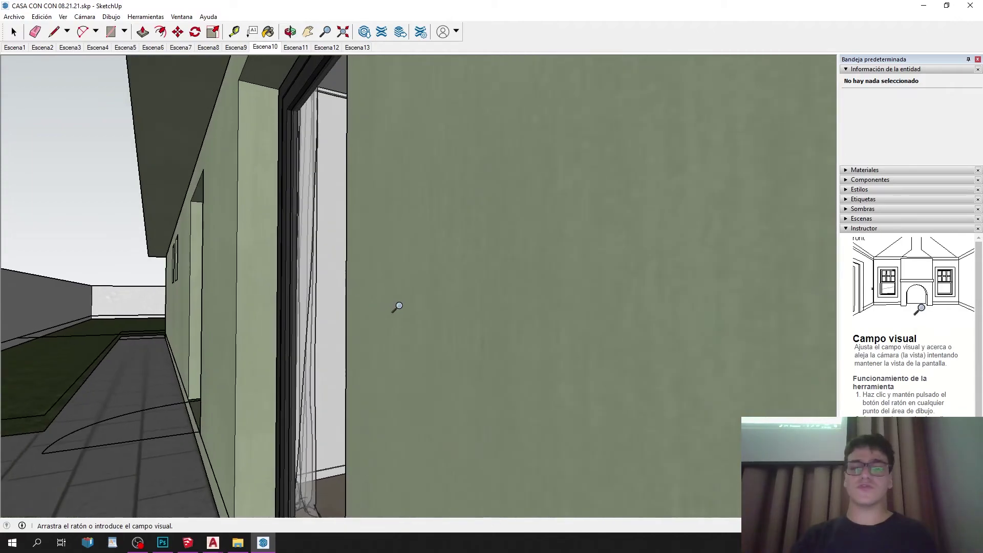
pyautogui.scroll(3, 277, 225)
# Go through the saved scenes from Escena5 to Escena9, ending on the kitchen and dining room view.
pyautogui.click(126, 48)
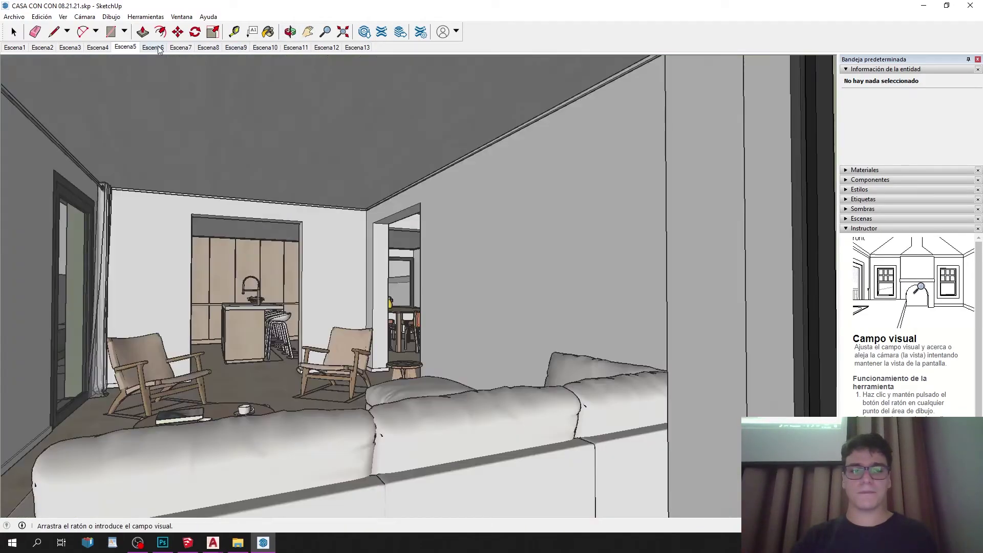
pyautogui.click(156, 47)
pyautogui.click(181, 47)
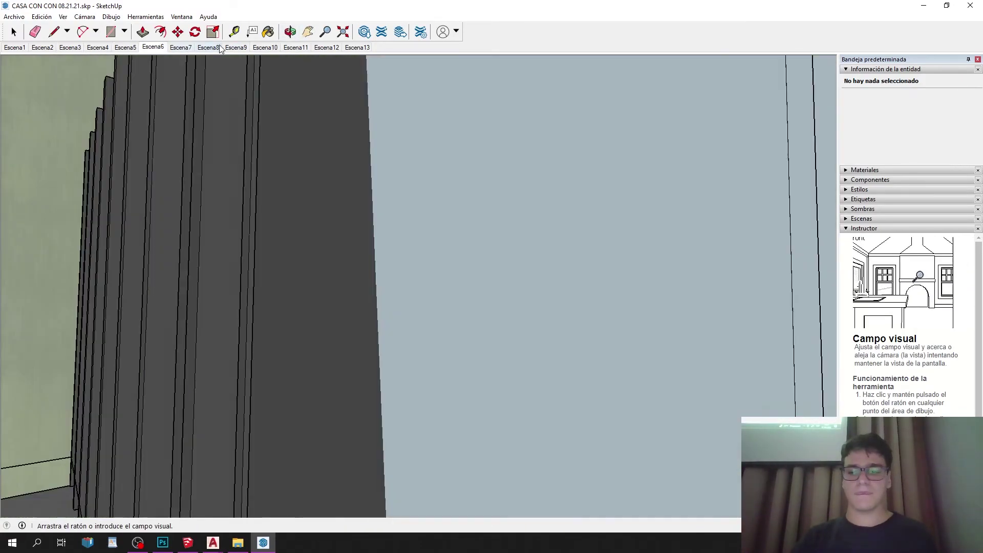
pyautogui.click(208, 47)
pyautogui.click(235, 47)
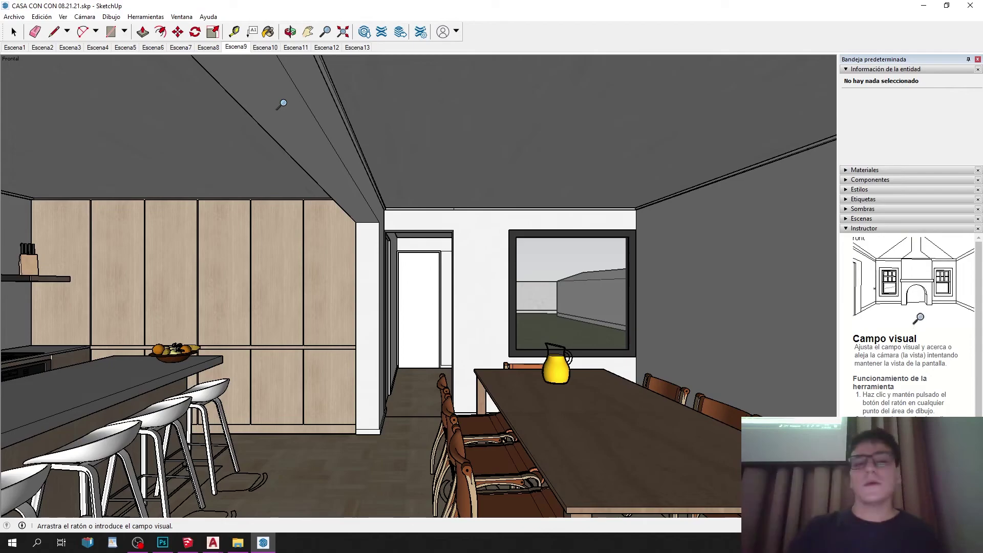
# Activate the Field of View tool in Escena9 and bring the kitchen and dining room slightly closer.
pyautogui.click(84, 16)
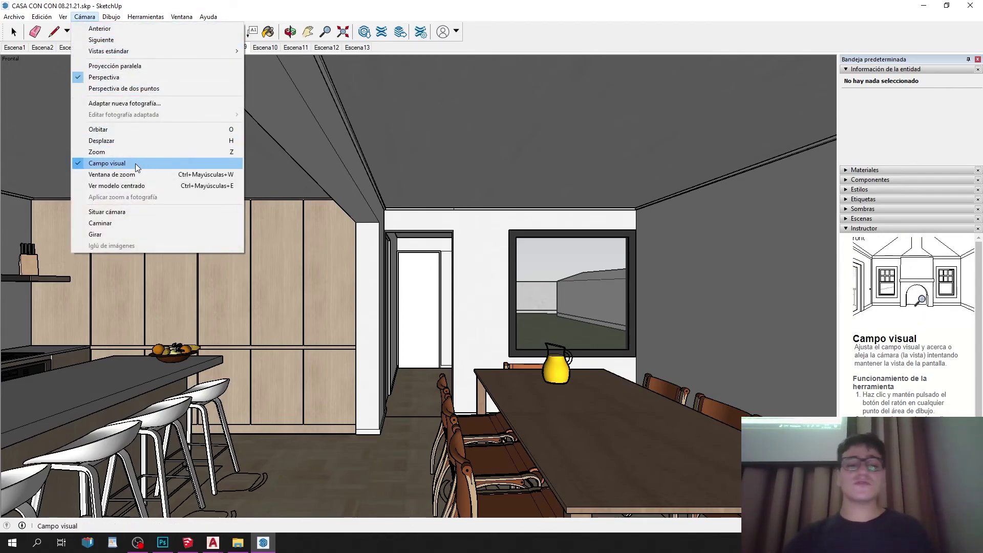
pyautogui.click(138, 164)
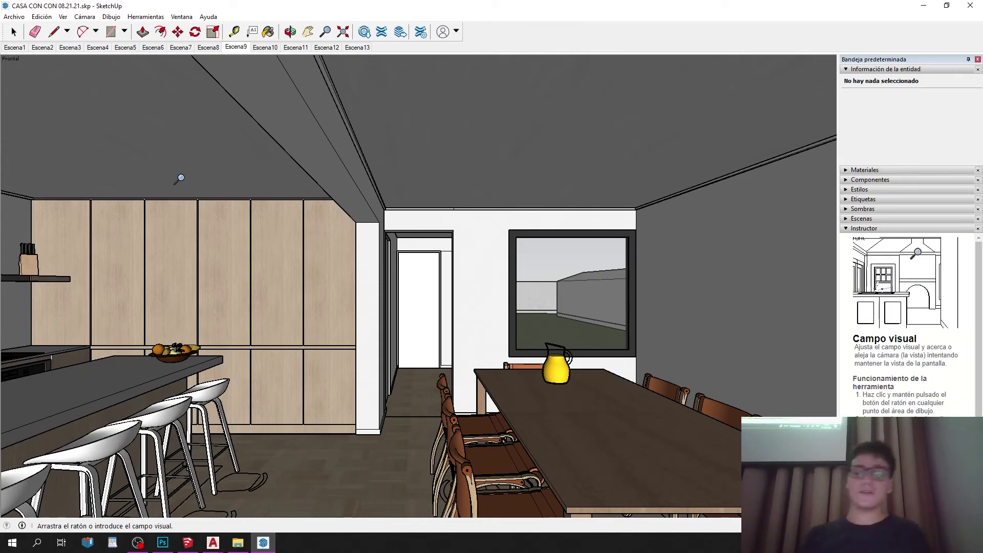
pyautogui.scroll(1, 181, 178)
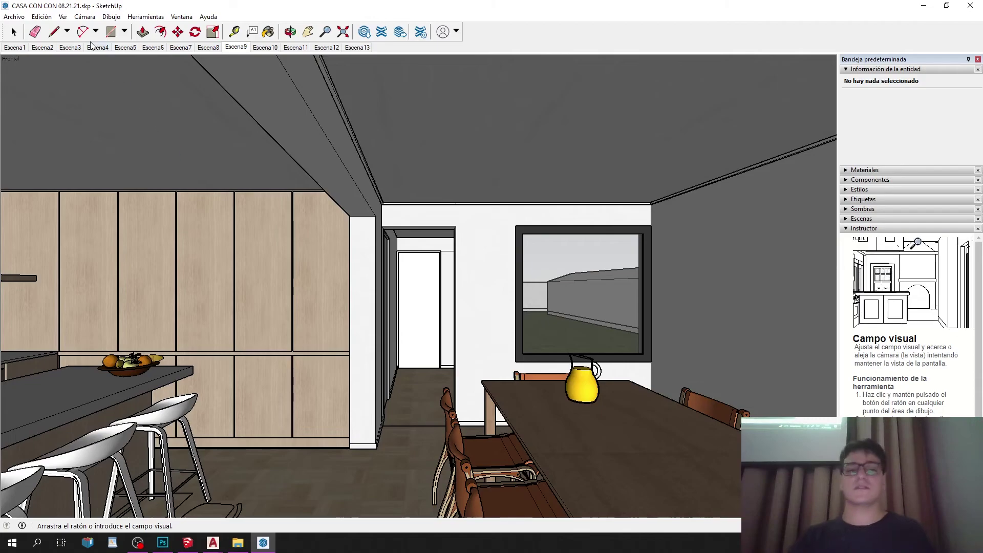
pyautogui.doubleClick(85, 7)
pyautogui.doubleClick(82, 8)
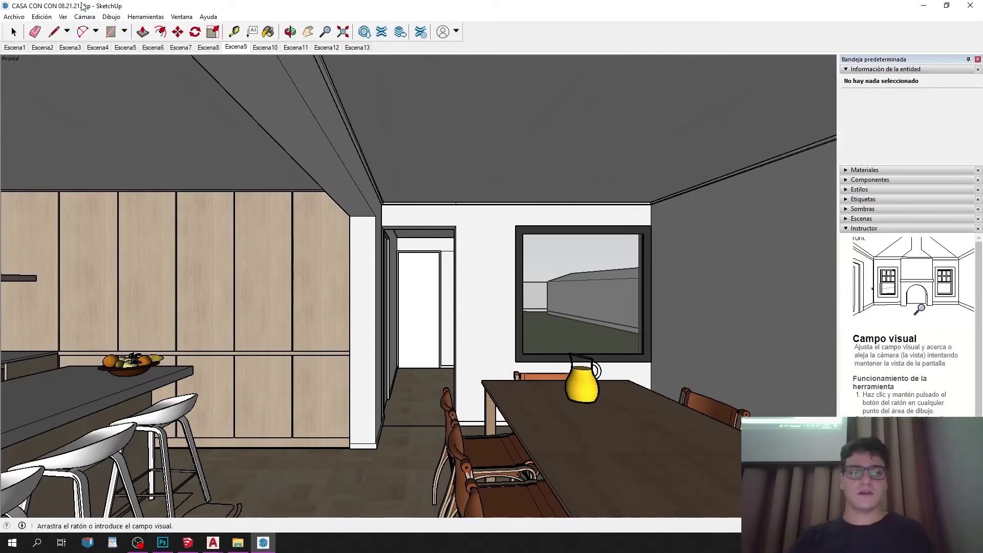
# Move the camera in the kitchen and dining room with the Walk tool and narrow its field of view.
pyautogui.click(84, 16)
pyautogui.click(115, 220)
pyautogui.moveTo(436, 357); pyautogui.dragTo(439, 344)
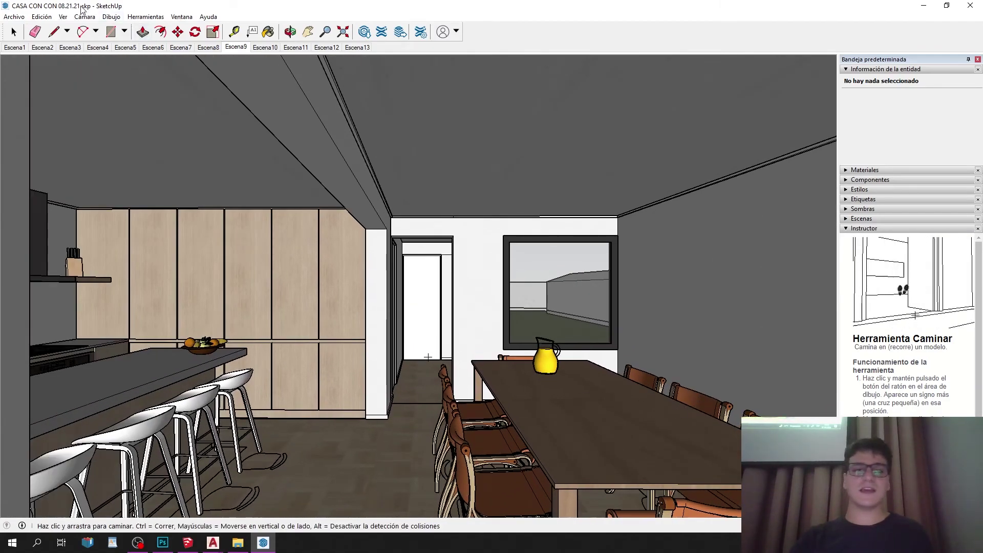
pyautogui.click(84, 16)
pyautogui.click(163, 165)
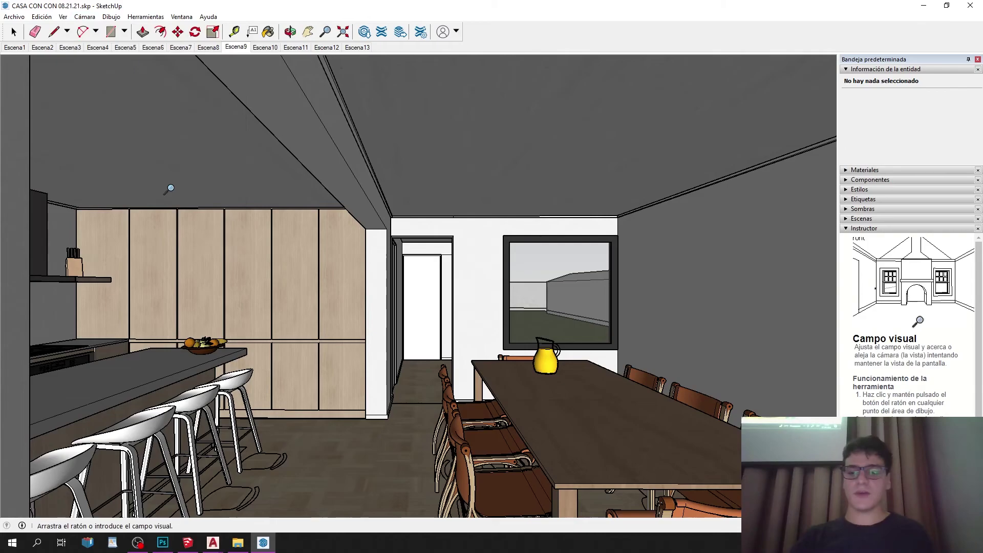
pyautogui.moveTo(169, 188); pyautogui.dragTo(170, 183)
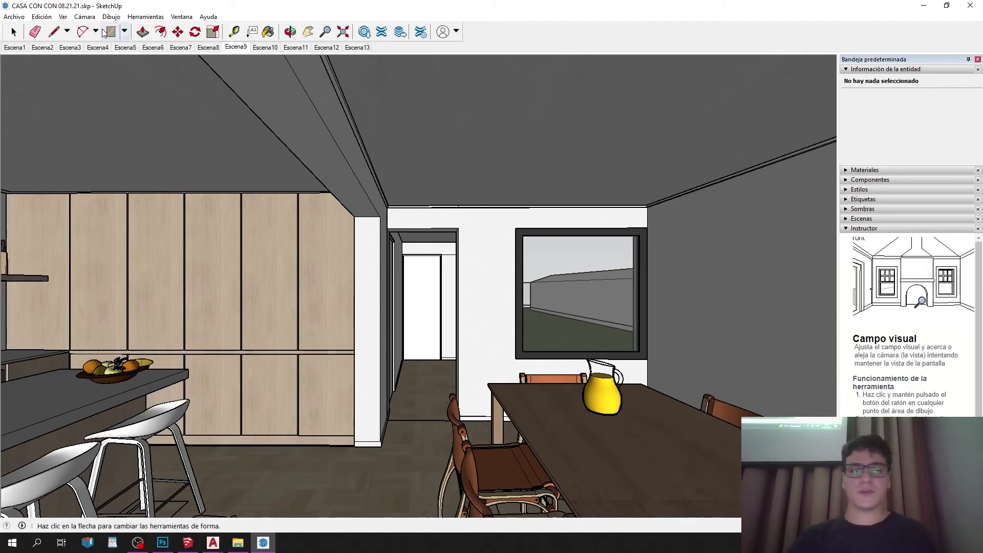
# Tilt the camera down with the Look Around tool and walk back through the dining room.
pyautogui.click(84, 16)
pyautogui.click(123, 234)
pyautogui.moveTo(338, 195); pyautogui.dragTo(340, 226)
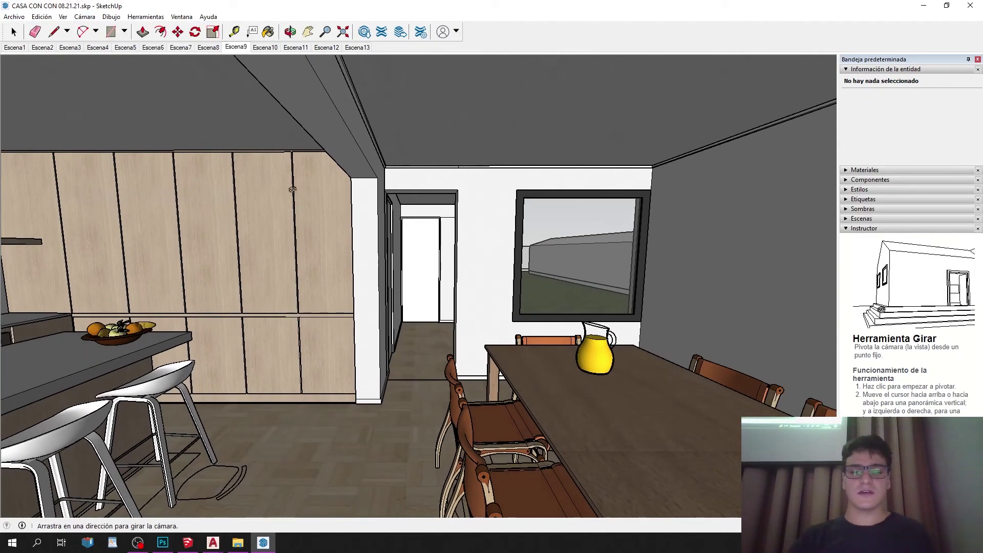
pyautogui.click(84, 16)
pyautogui.click(100, 223)
pyautogui.moveTo(353, 301); pyautogui.dragTo(622, 312)
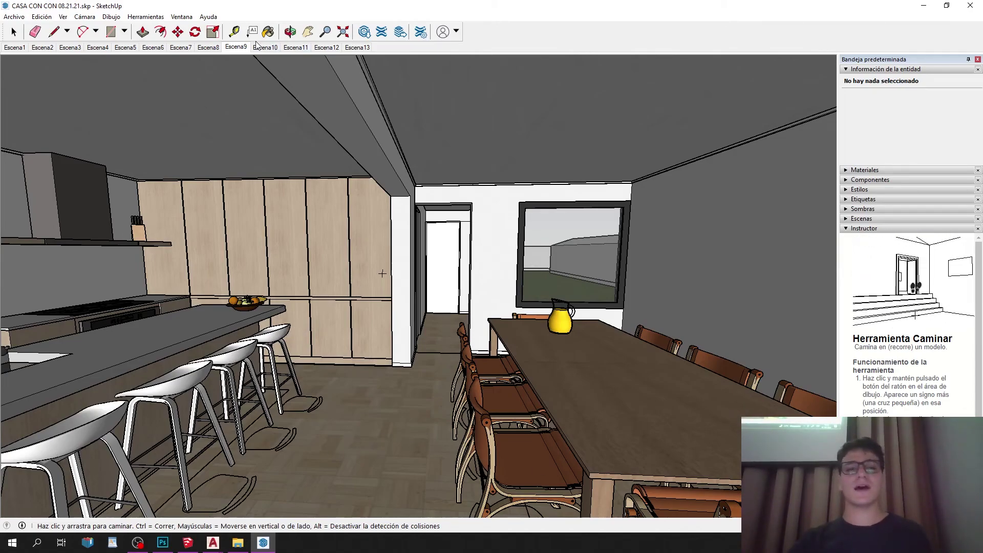
# Restore the Escena9 view and circle the 35° angle label in red on the Photoshop sketch.
pyautogui.click(235, 47)
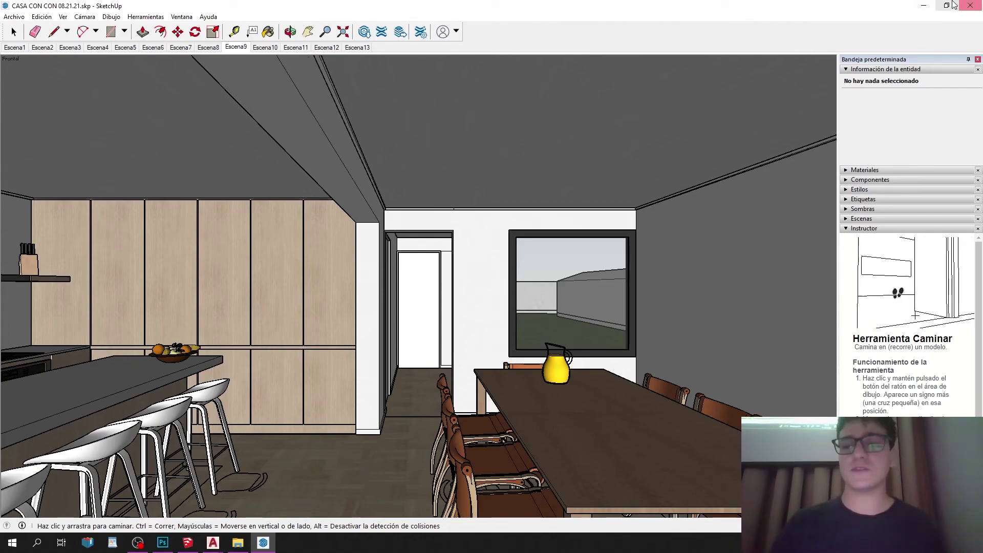
pyautogui.click(924, 6)
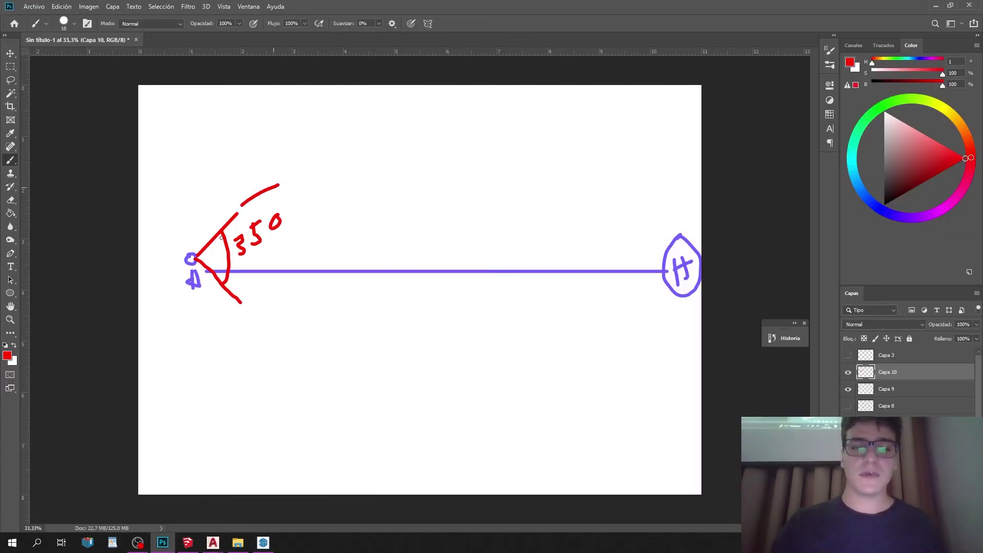
pyautogui.moveTo(225, 231); pyautogui.dragTo(254, 207)
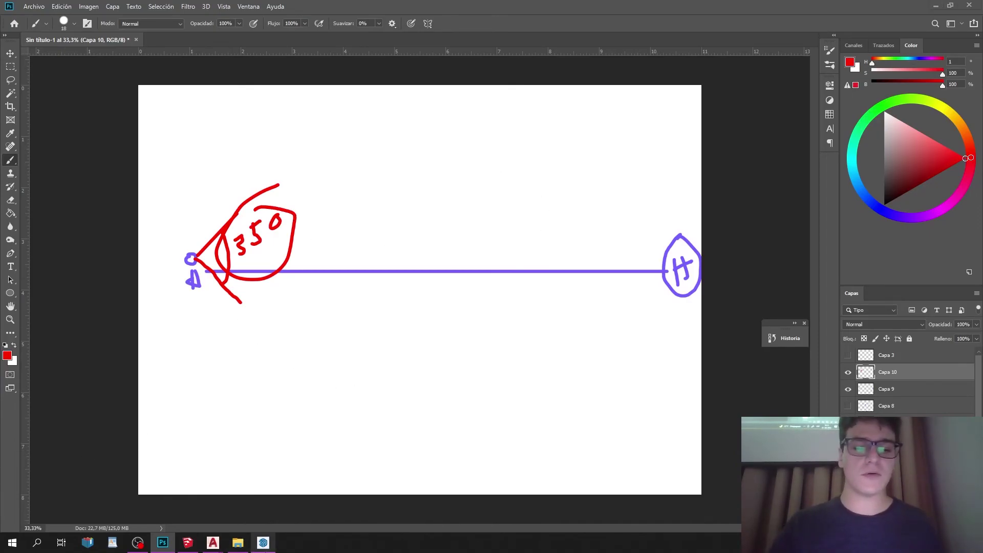
# Switch back to SketchUp and move the camera out of the dining room to an elevated view over the back lawn.
pyautogui.click(263, 543)
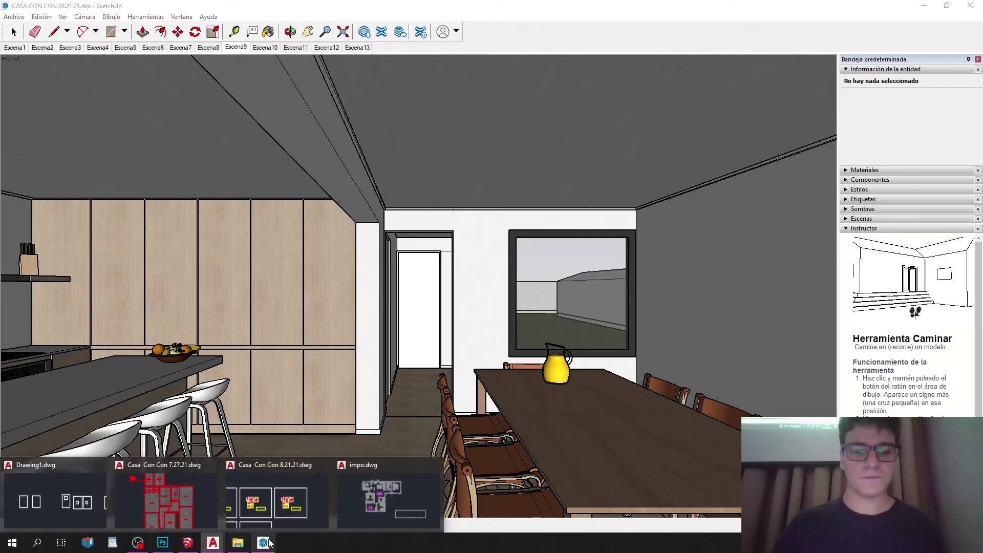
pyautogui.press('Up')
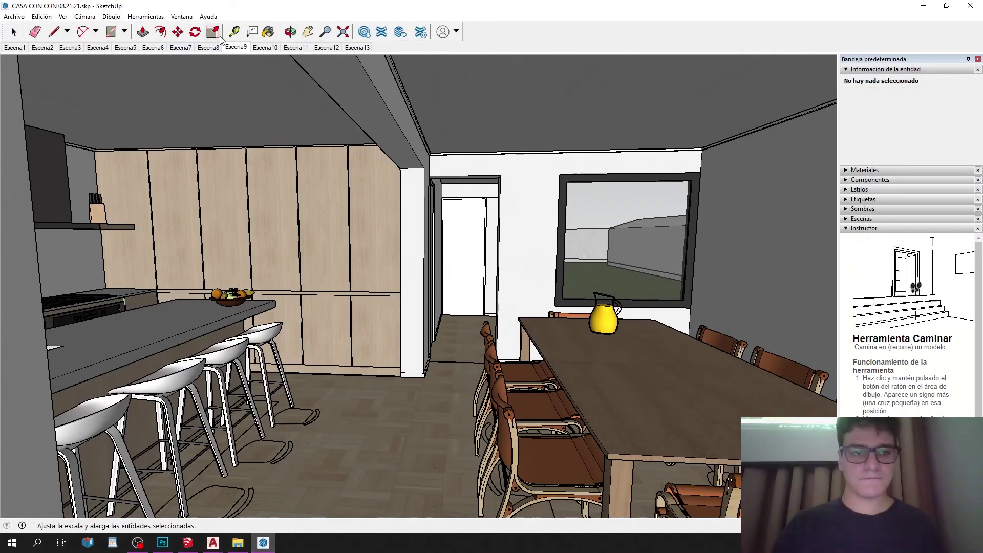
pyautogui.press('h')
pyautogui.moveTo(192, 193); pyautogui.dragTo(62, 454)
pyautogui.moveTo(62, 453); pyautogui.dragTo(189, 218, button='middle')
pyautogui.scroll(5, 310, 171)
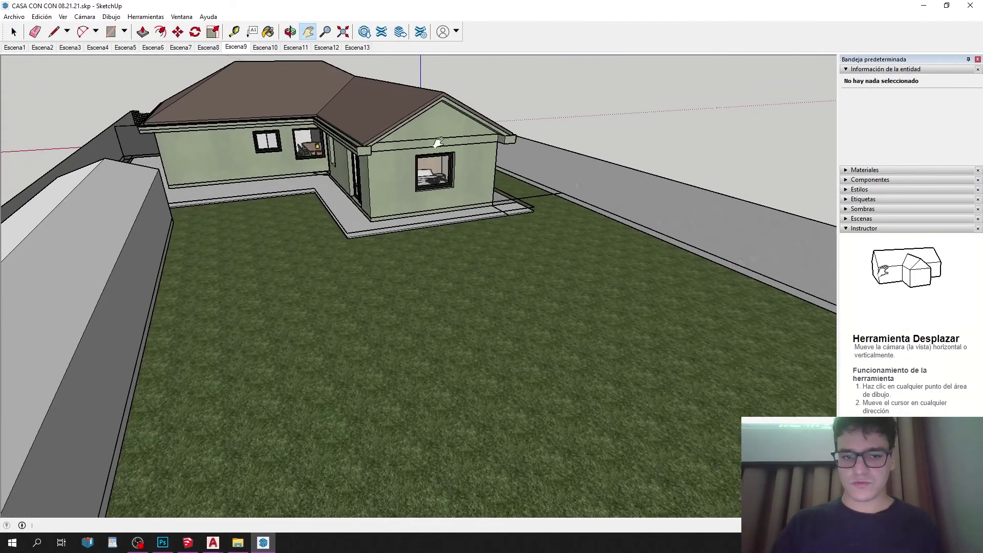
# Collapse the Instructor section and expand the Estilos section to show the style collections.
pyautogui.click(879, 230)
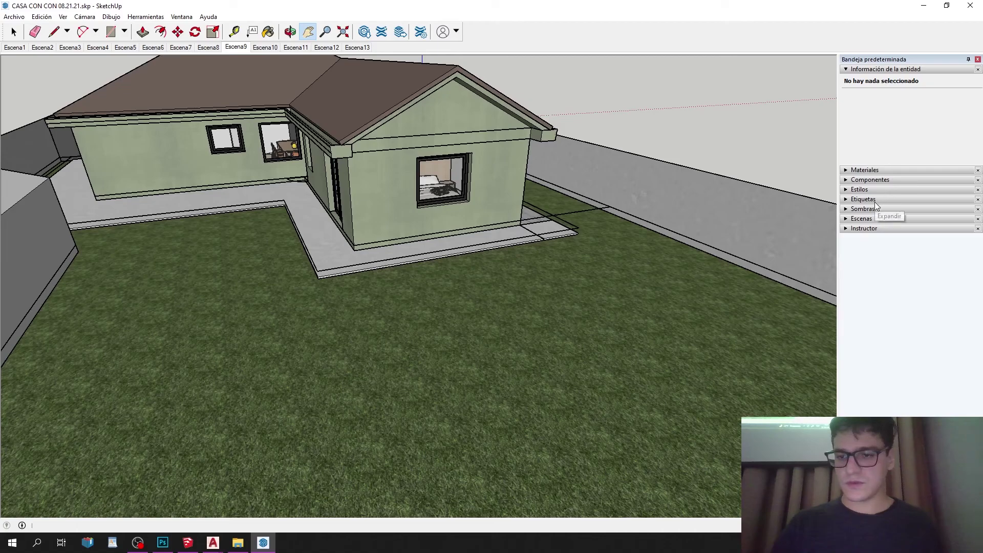
pyautogui.click(886, 190)
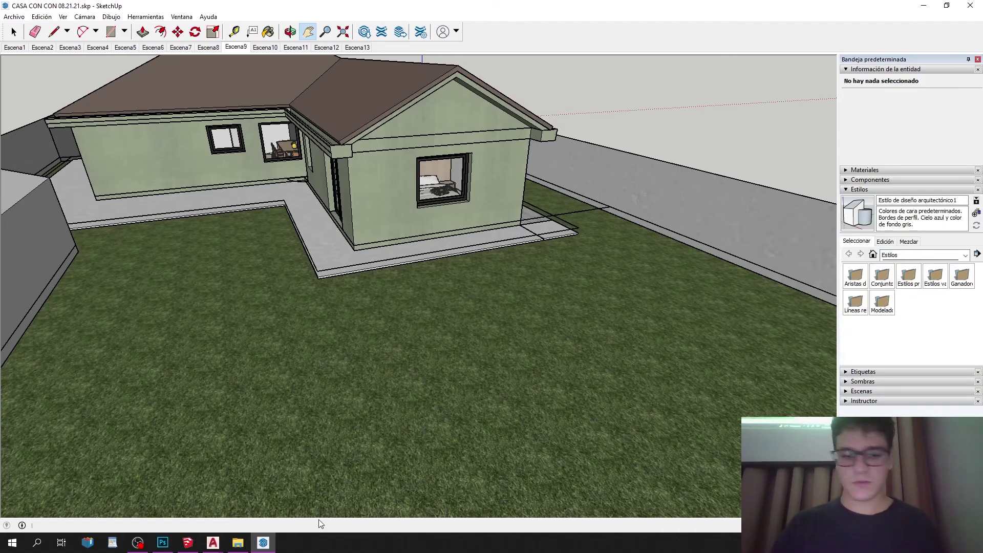
# Minimize the house model and bring up the 01_CASA CONCON project folder in File Explorer.
pyautogui.click(264, 542)
pyautogui.moveTo(241, 547)
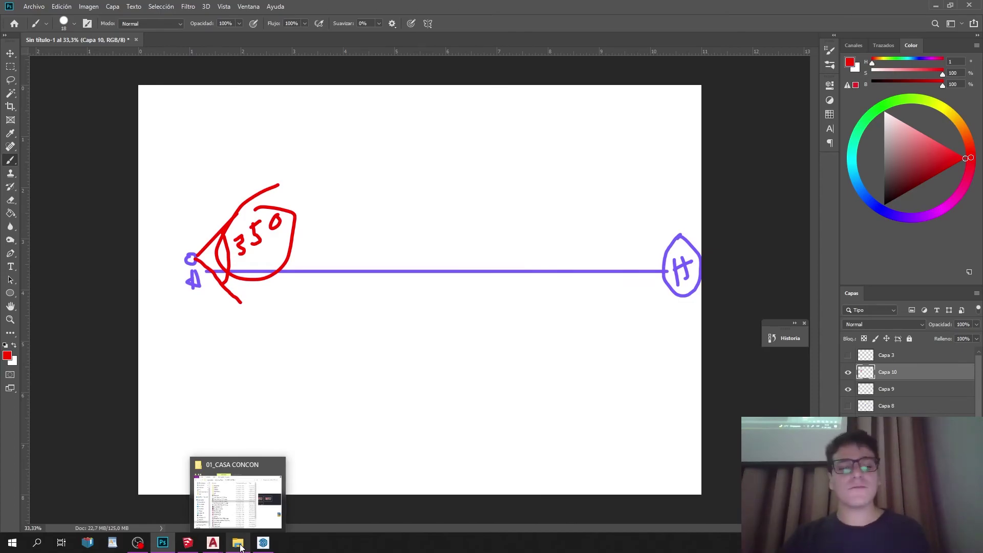
pyautogui.click(250, 510)
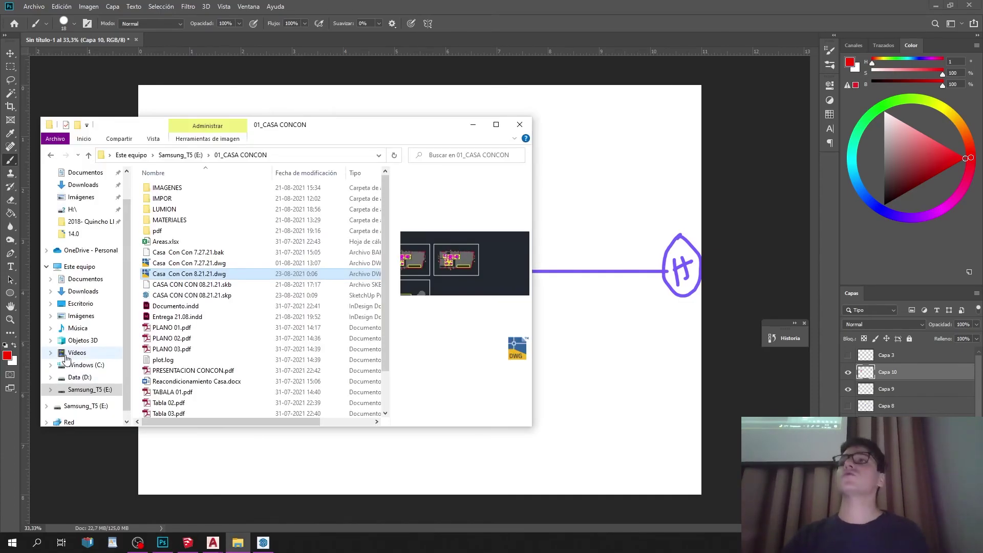
# Go to the Samsung_T5 (E:) drive in File Explorer and check the contents of the 2_AYUDANTIA folder.
pyautogui.scroll(-1, 100, 367)
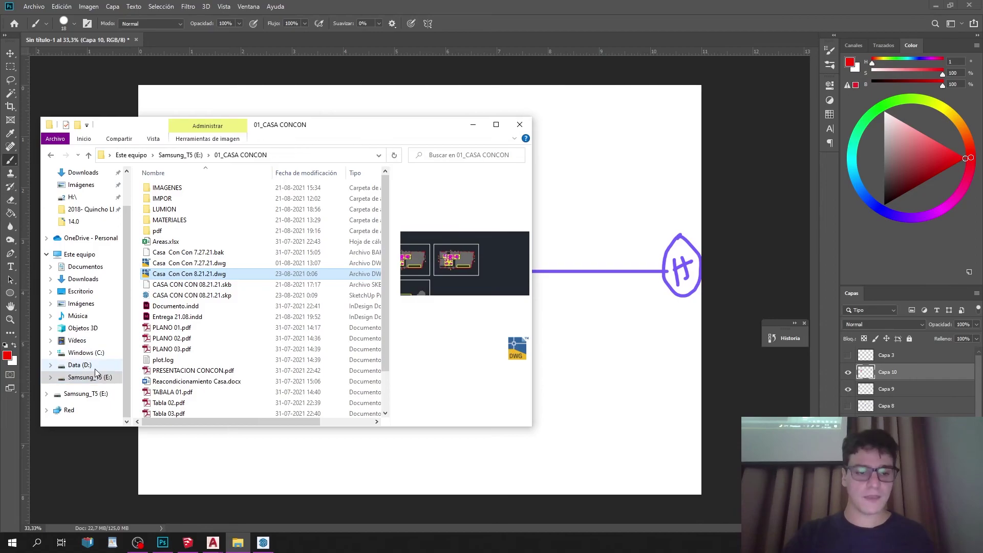
pyautogui.click(94, 377)
pyautogui.doubleClick(176, 213)
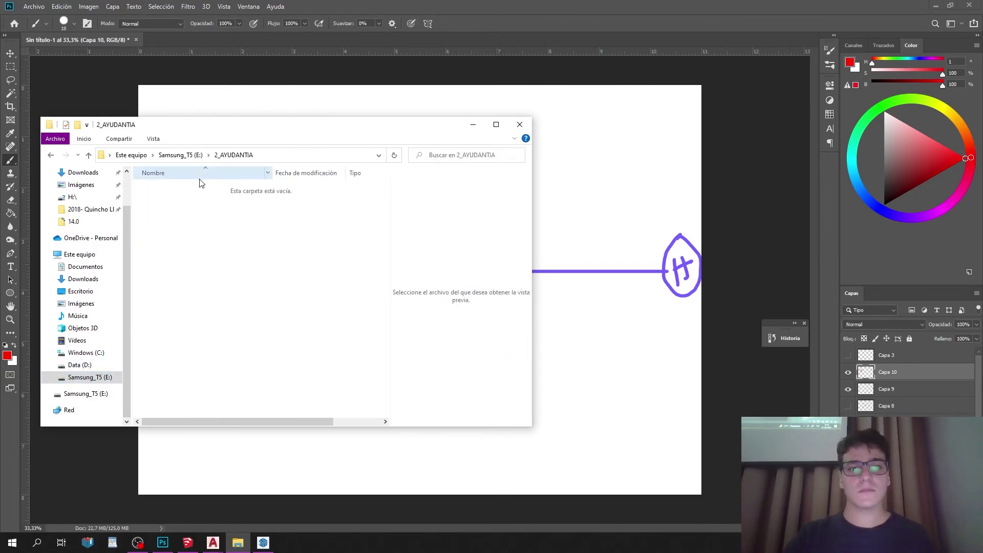
pyautogui.click(181, 155)
pyautogui.doubleClick(196, 215)
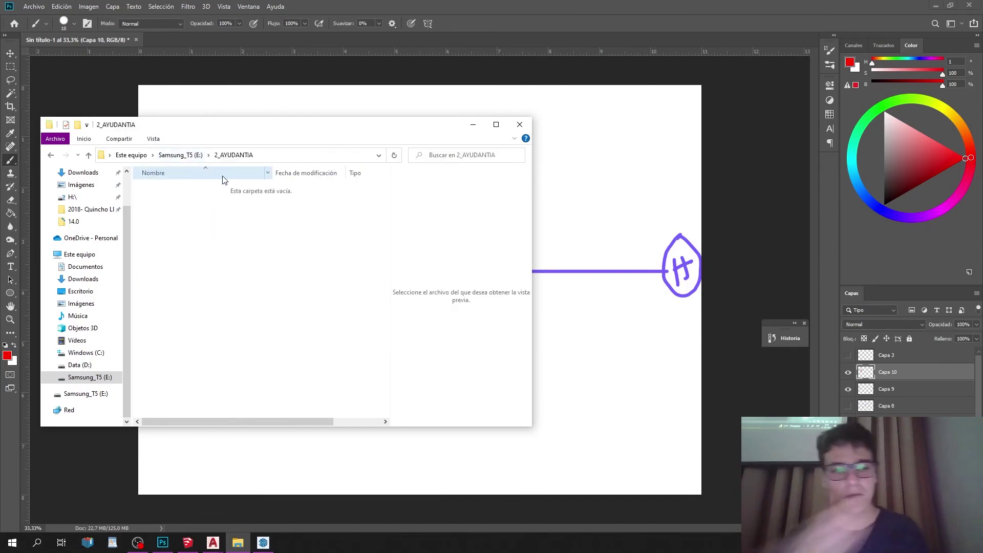
pyautogui.click(181, 155)
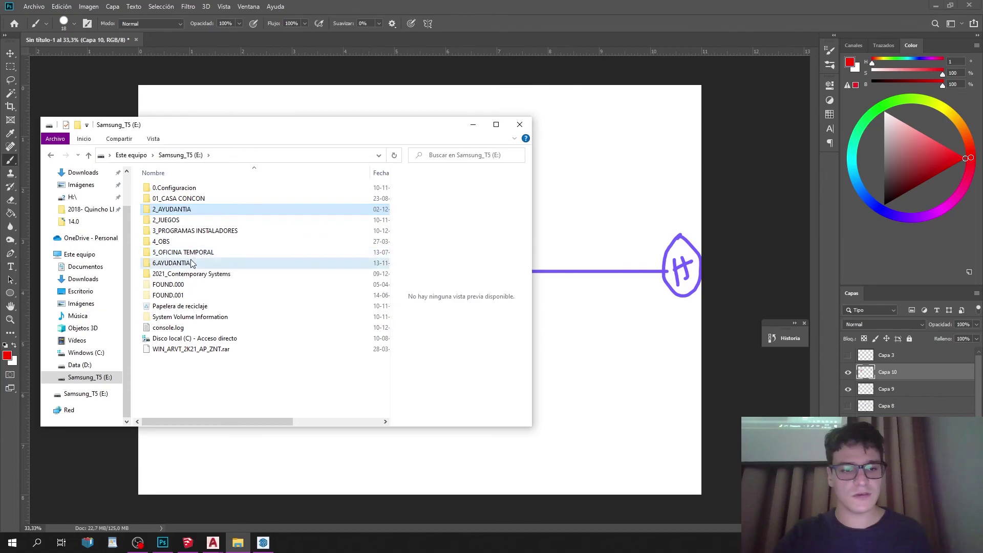
# Open EMPART URBANO.SKP8.skp from 6.AYUDANTIA > 2022_Profesor_Primer Semestre > Semana 04 with SketchUp Pro 2021.
pyautogui.doubleClick(174, 263)
pyautogui.doubleClick(204, 190)
pyautogui.doubleClick(211, 220)
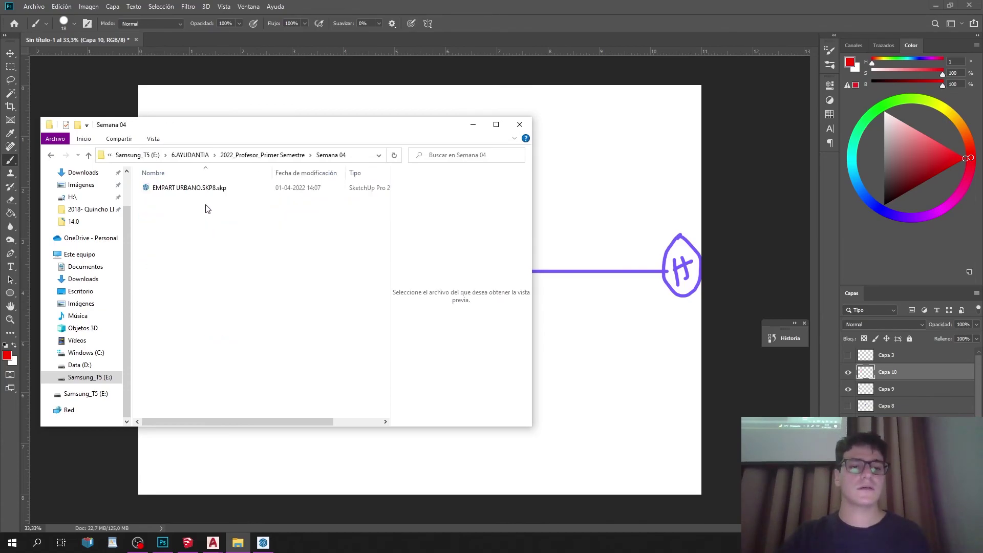
pyautogui.click(196, 190)
pyautogui.rightClick(171, 189)
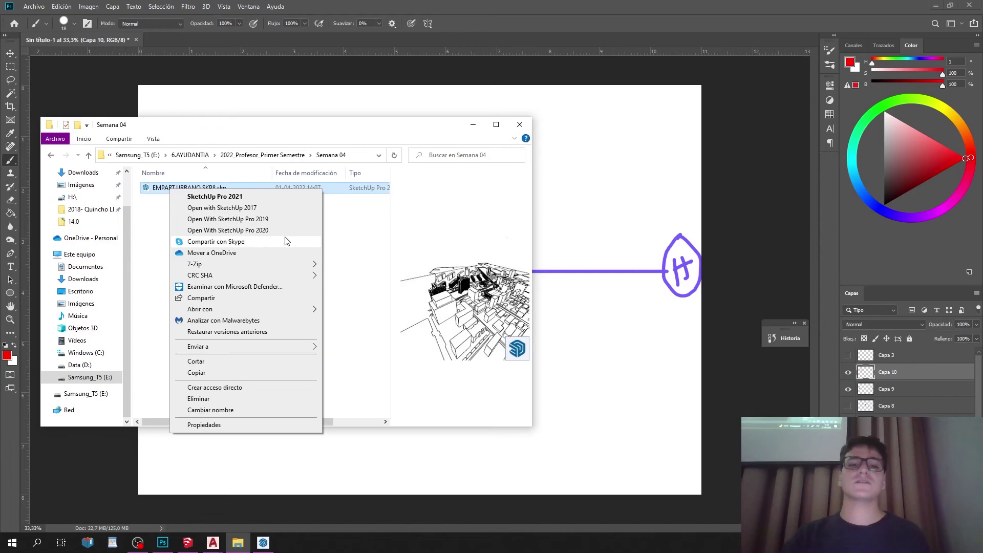
pyautogui.click(217, 198)
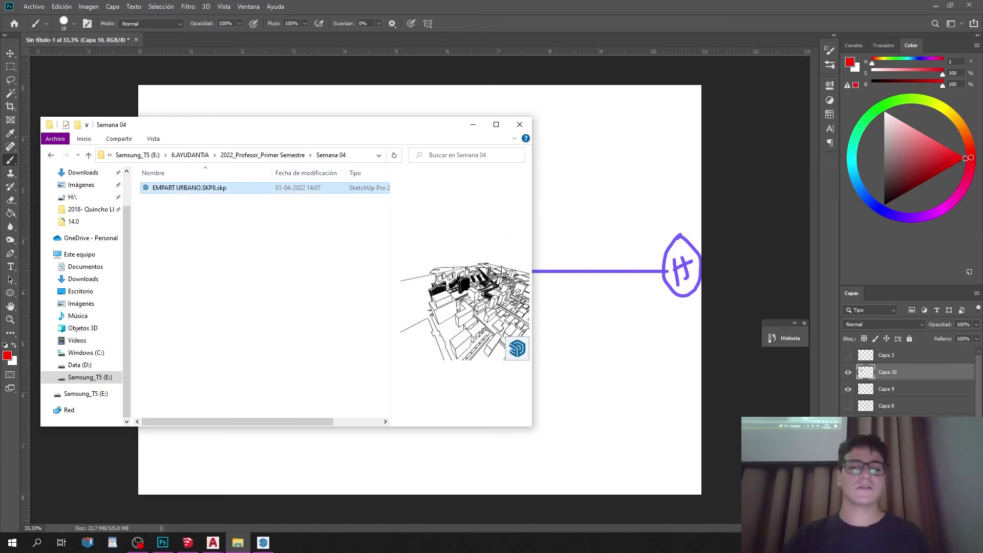
# Minimize File Explorer, switch to the new SketchUp window and accept the file version notice.
pyautogui.click(299, 399)
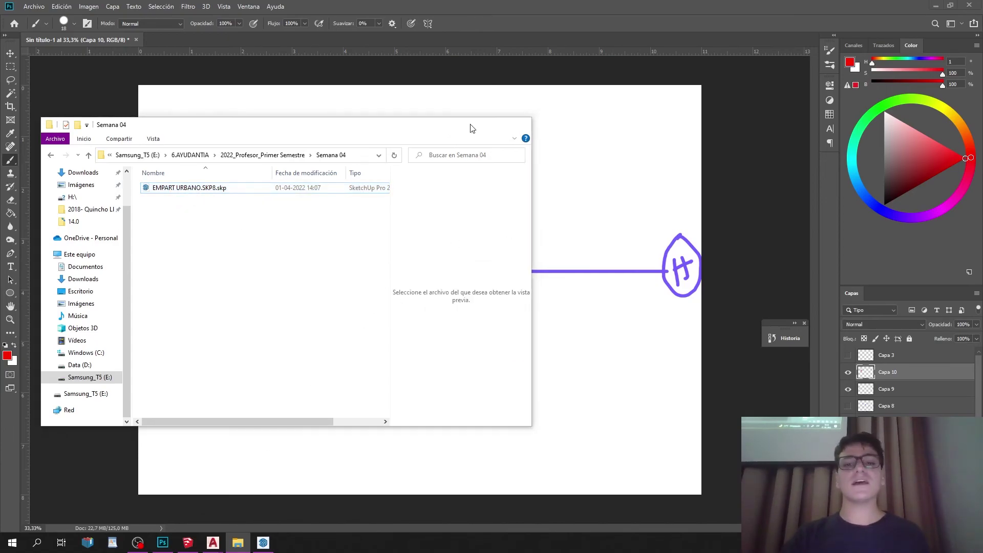
pyautogui.click(472, 126)
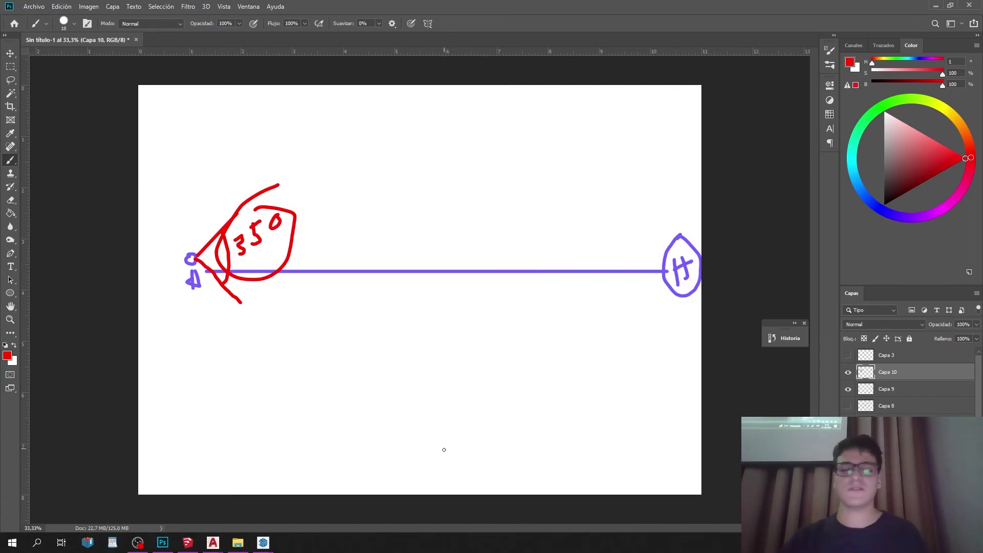
pyautogui.moveTo(264, 542)
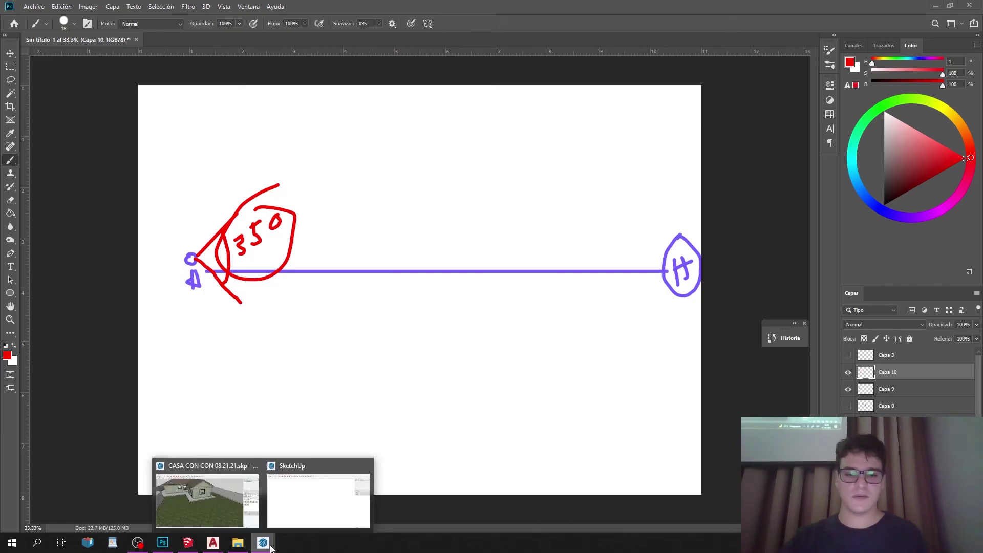
pyautogui.click(300, 499)
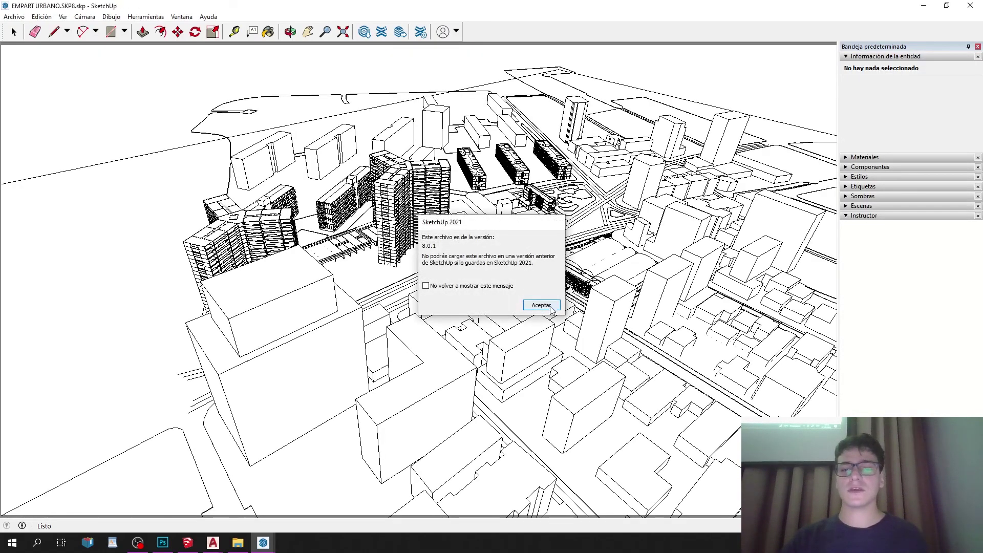
pyautogui.click(541, 306)
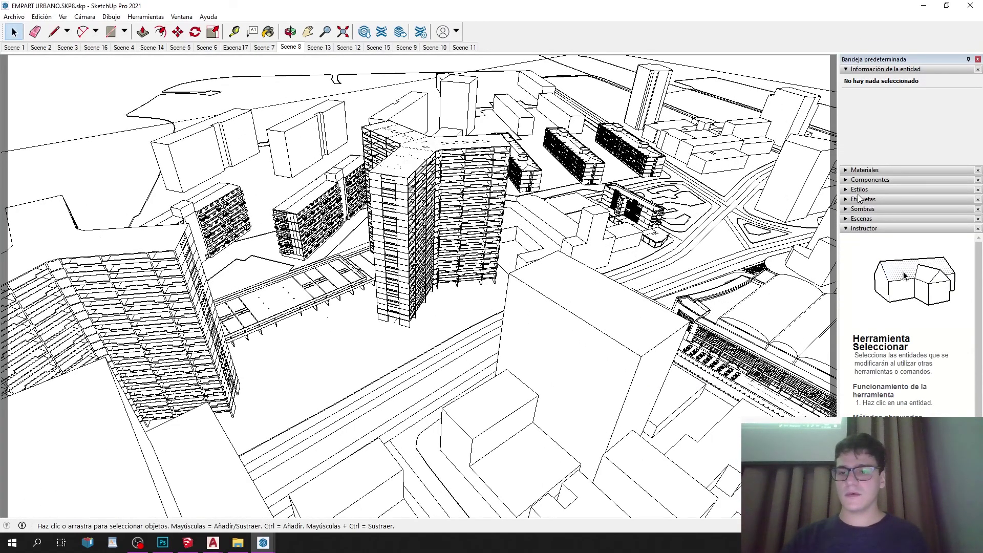
# Expand the Estilos section, list the styles in the model and apply Sólido con texturas to the urban model.
pyautogui.click(859, 190)
pyautogui.click(912, 255)
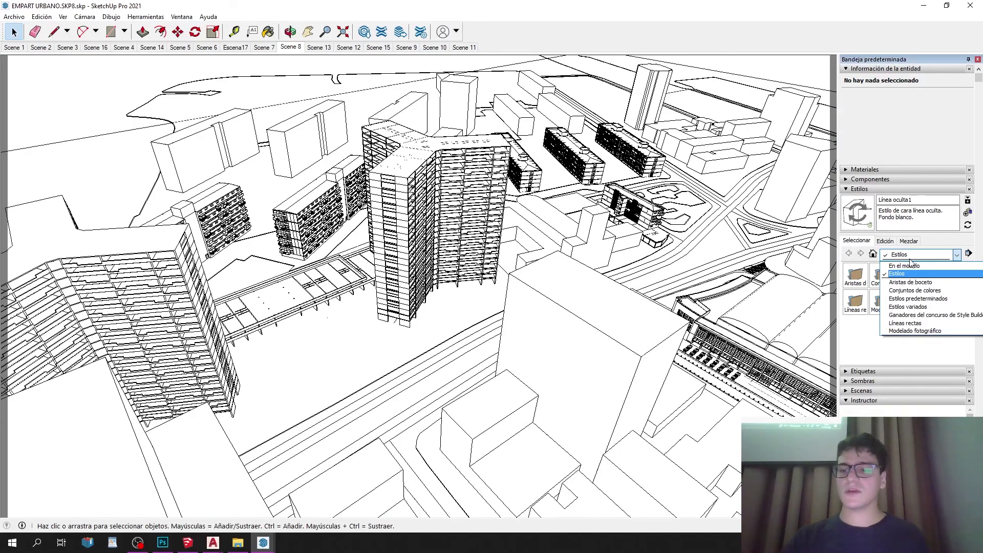
pyautogui.click(910, 265)
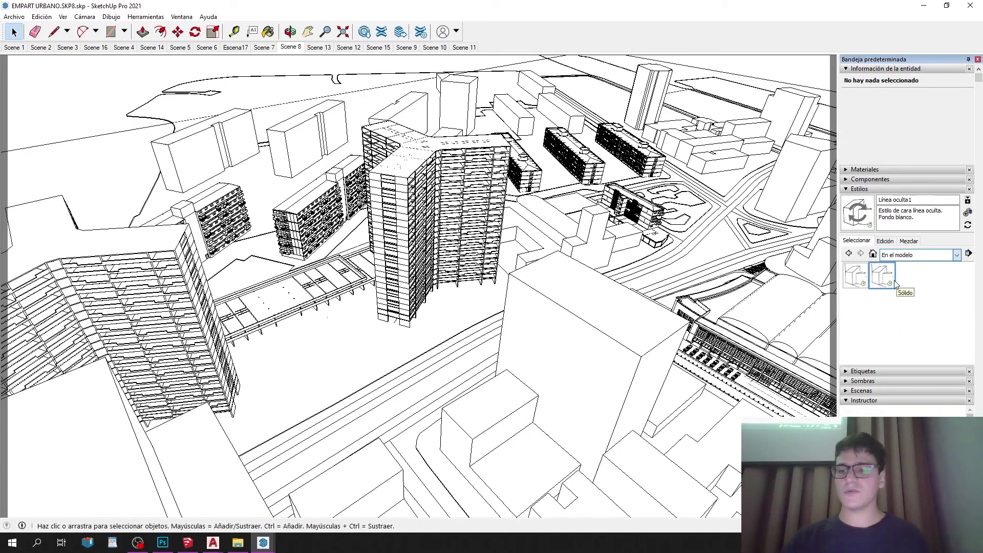
pyautogui.click(937, 278)
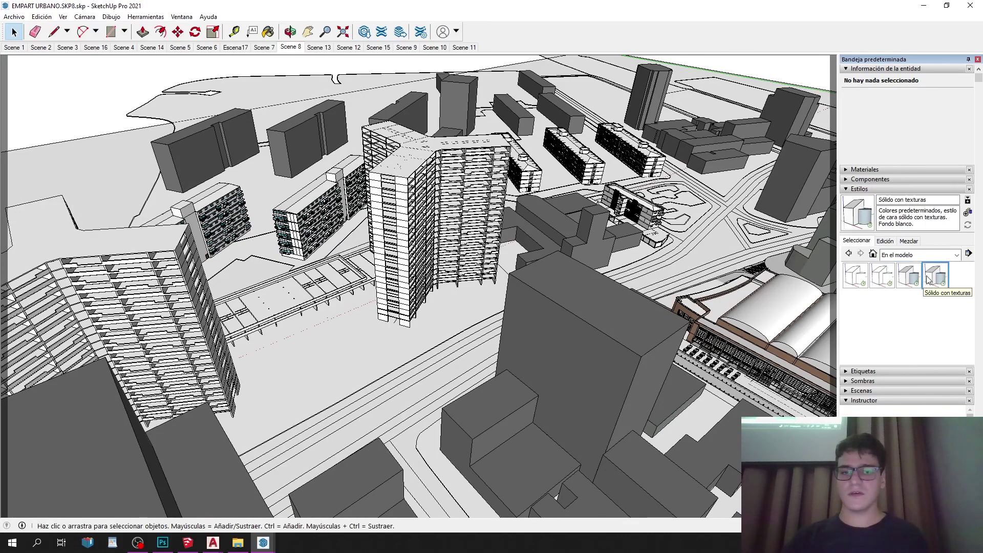
# Examine the tall towers, the low platform between them and the neighbouring blocks from several elevated angles.
pyautogui.moveTo(592, 206); pyautogui.dragTo(563, 203, button='middle')
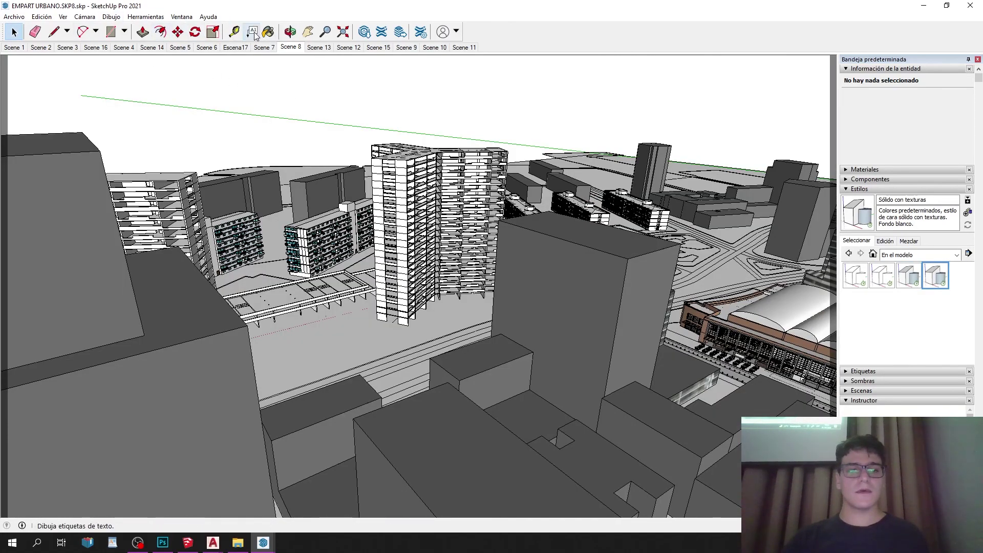
pyautogui.click(308, 32)
pyautogui.moveTo(410, 266); pyautogui.dragTo(442, 318)
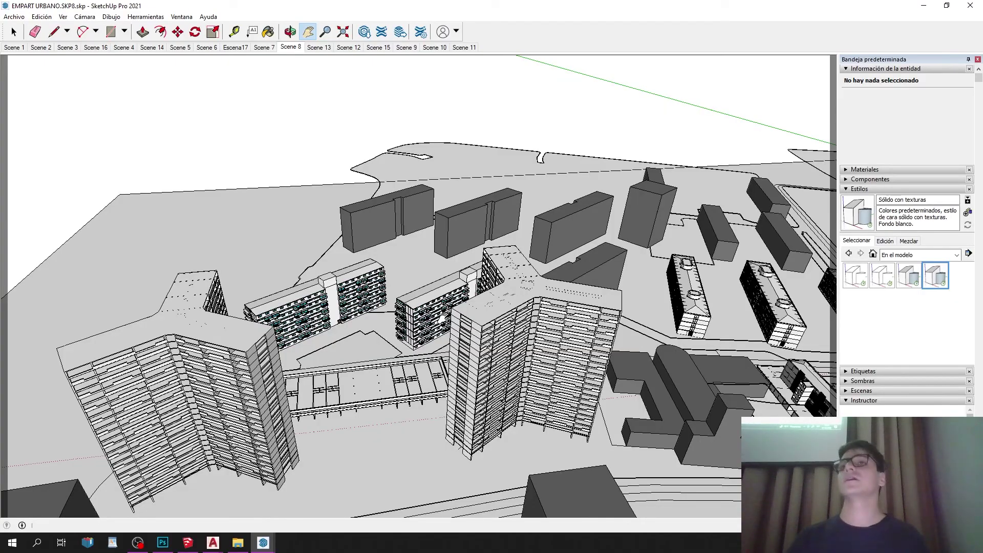
pyautogui.scroll(2, 489, 375)
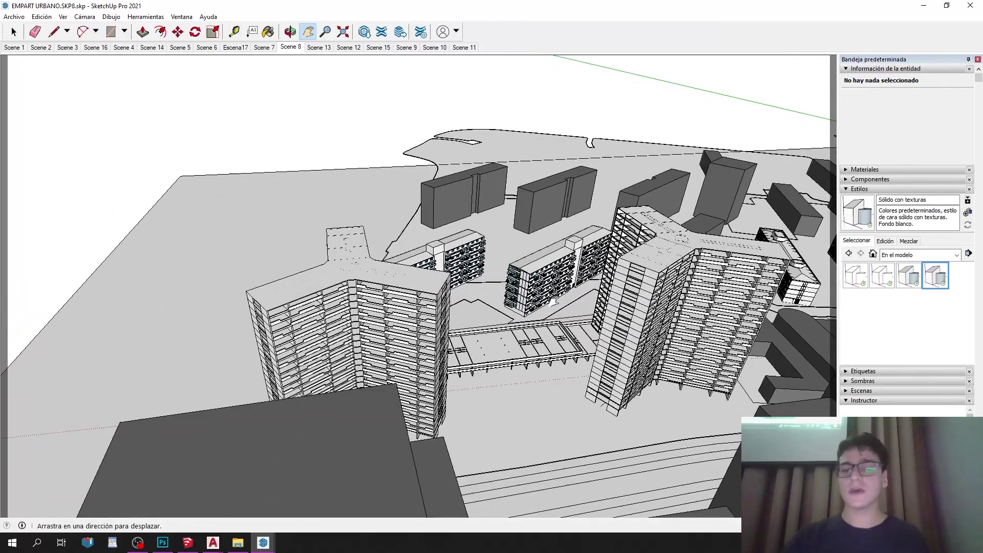
pyautogui.scroll(2, 547, 307)
pyautogui.moveTo(561, 285); pyautogui.dragTo(410, 324, button='middle')
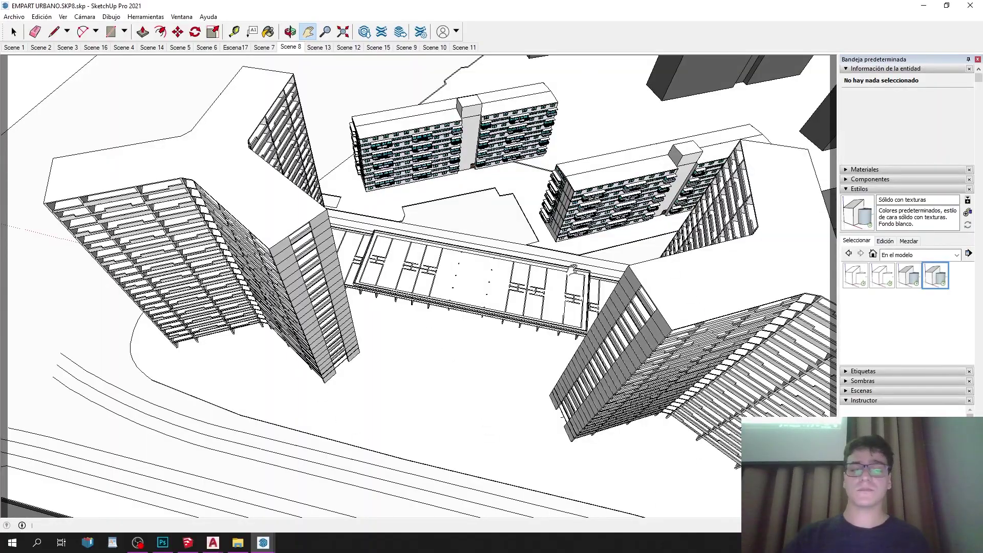
pyautogui.moveTo(478, 246); pyautogui.dragTo(495, 280, button='middle')
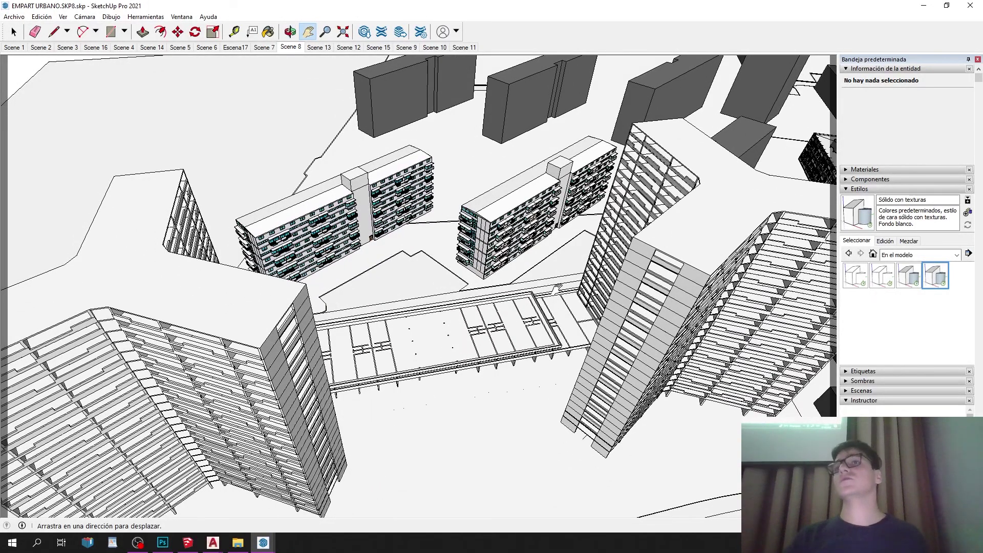
pyautogui.keyDown('shift'); pyautogui.moveTo(295, 461); pyautogui.dragTo(387, 427, button='middle'); pyautogui.keyUp('shift')
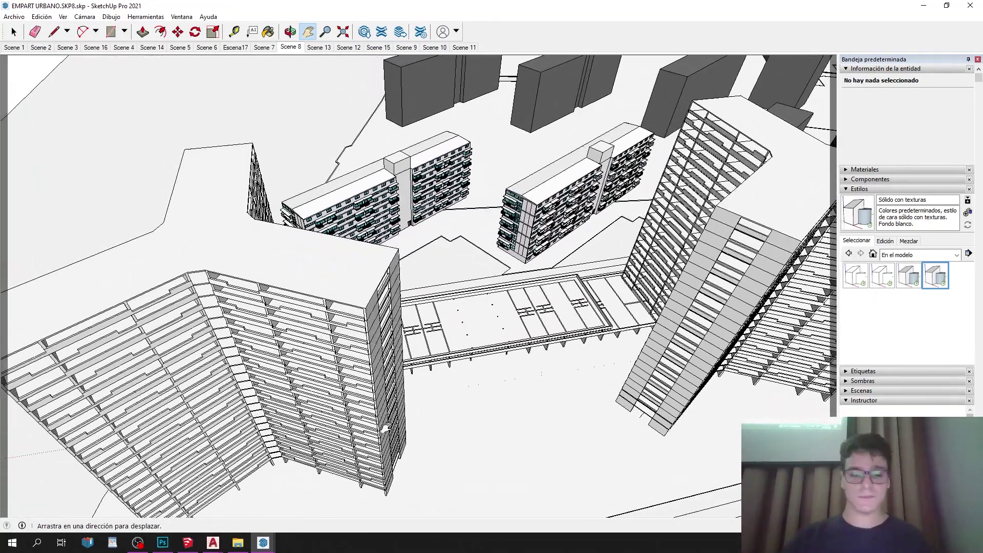
# Switch to OBS, mute the Mic/Aux audio source and return to the EMPART URBANO model in SketchUp.
pyautogui.click(146, 546)
pyautogui.click(664, 481)
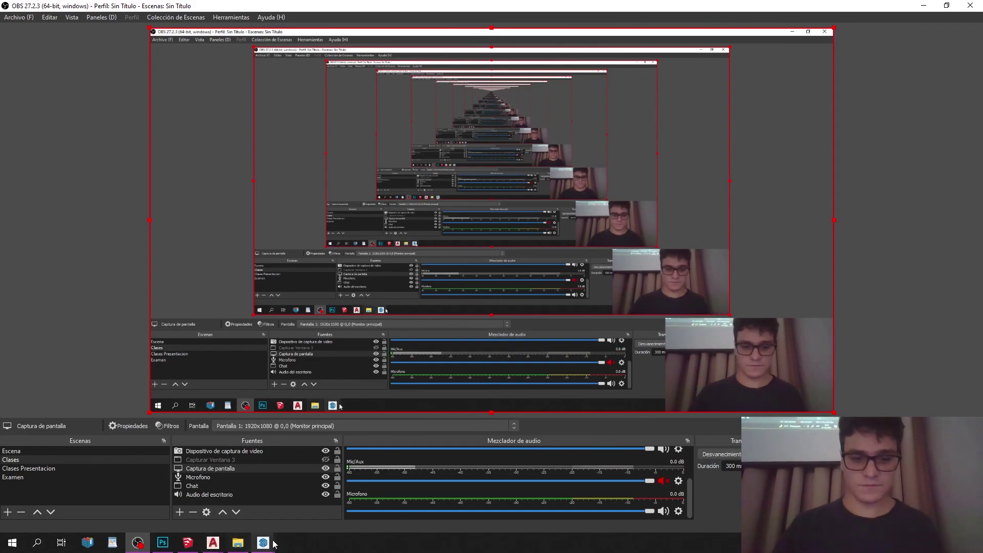
pyautogui.moveTo(271, 544)
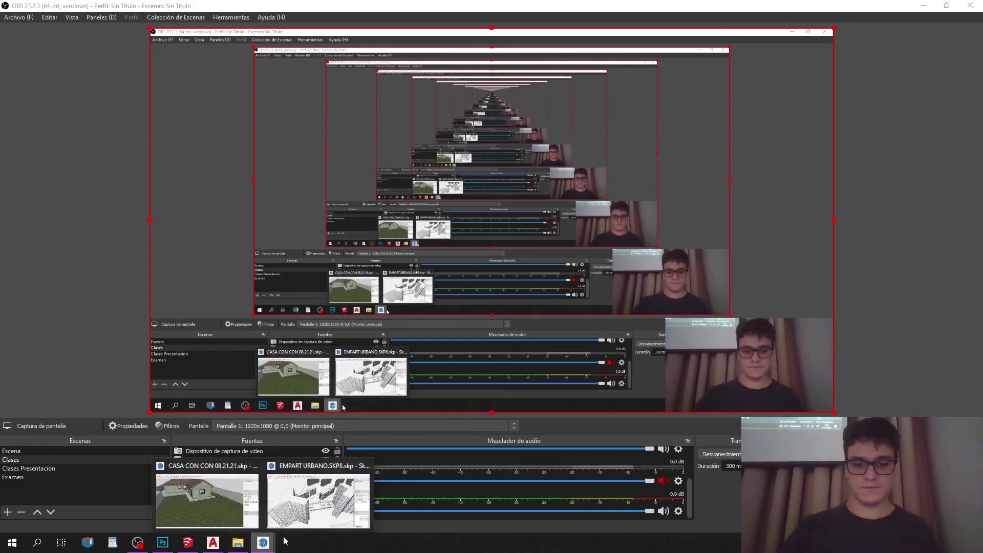
pyautogui.click(294, 525)
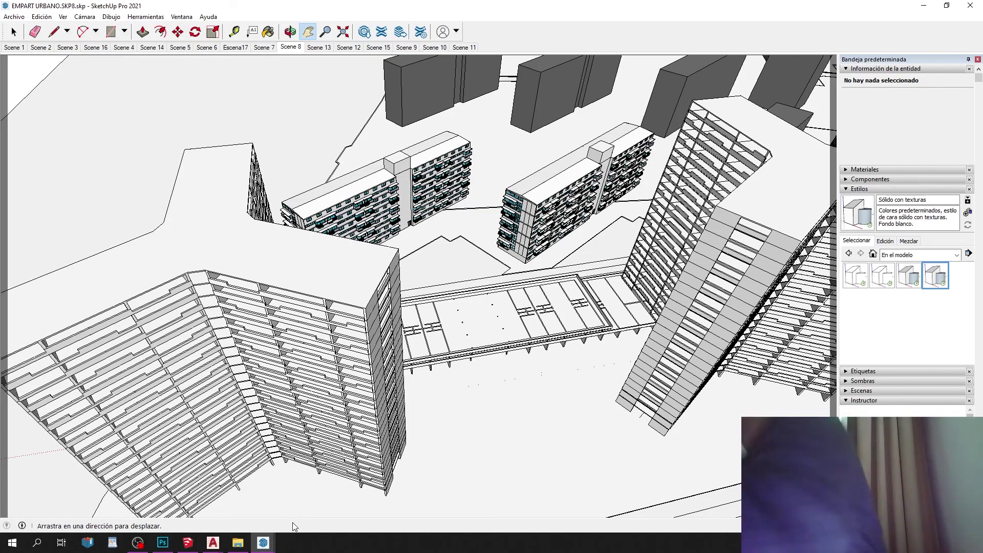